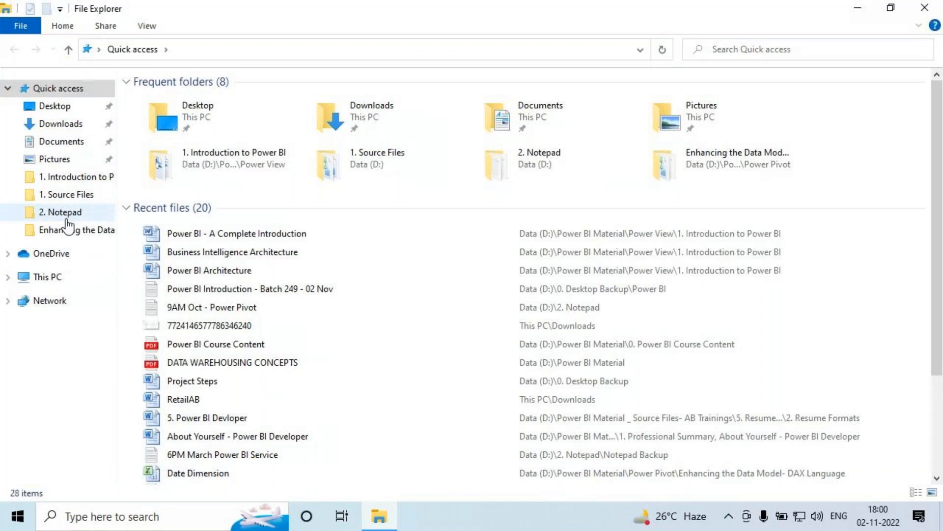
- Open the 6PM Oct - Power Query text file from the 2. Notepad folder and maximize its window
double_click(194, 114)
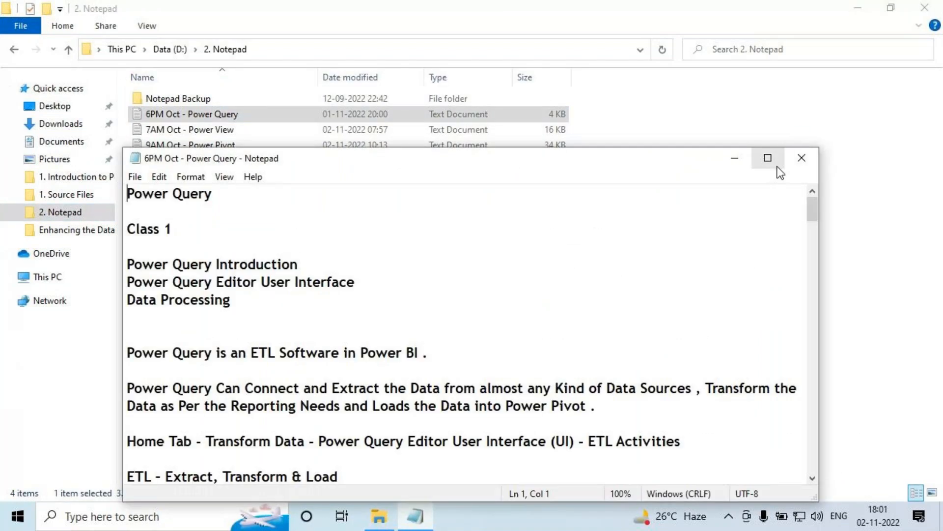
left_click(768, 158)
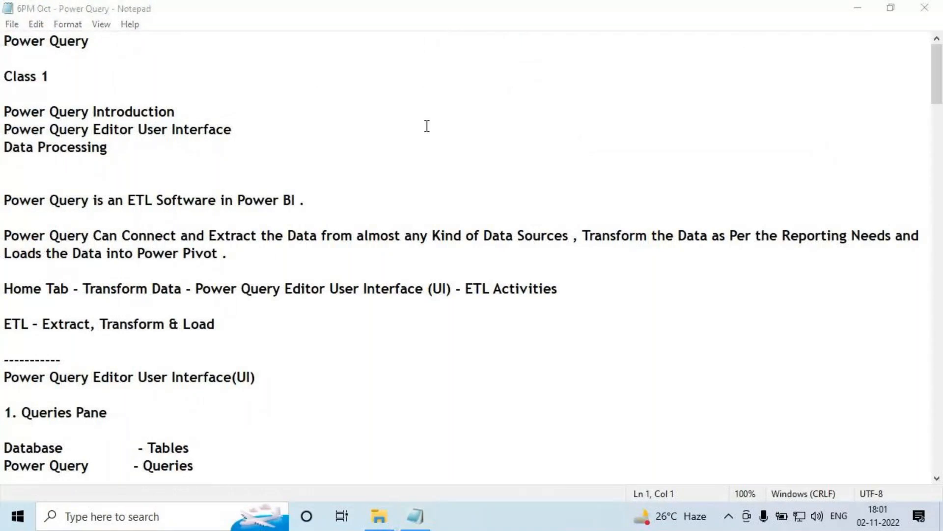
- Review the class notes from the Class 1 topics through the Filters in Power Query section to the logical functions
left_click_drag(55, 74, 2, 57)
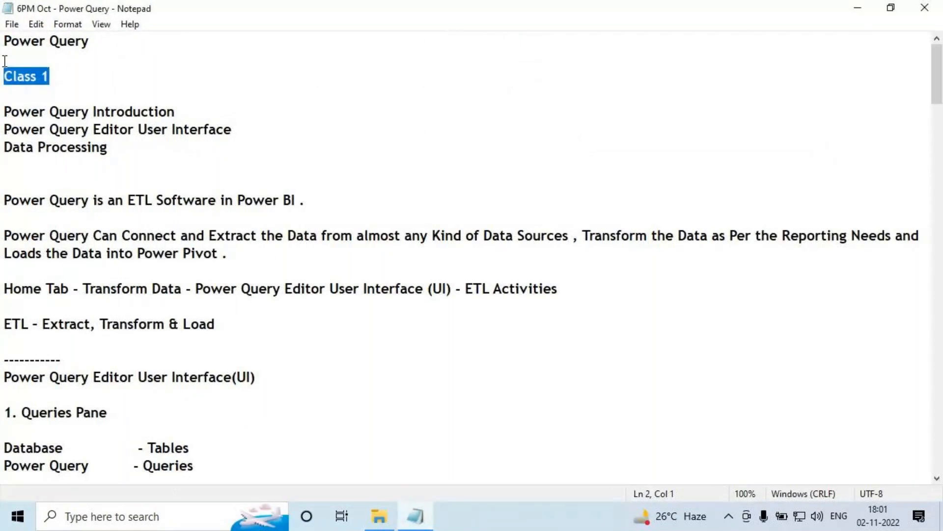
left_click_drag(6, 113, 109, 147)
scroll(244, 388, "down", 5)
scroll(244, 389, "down", 14)
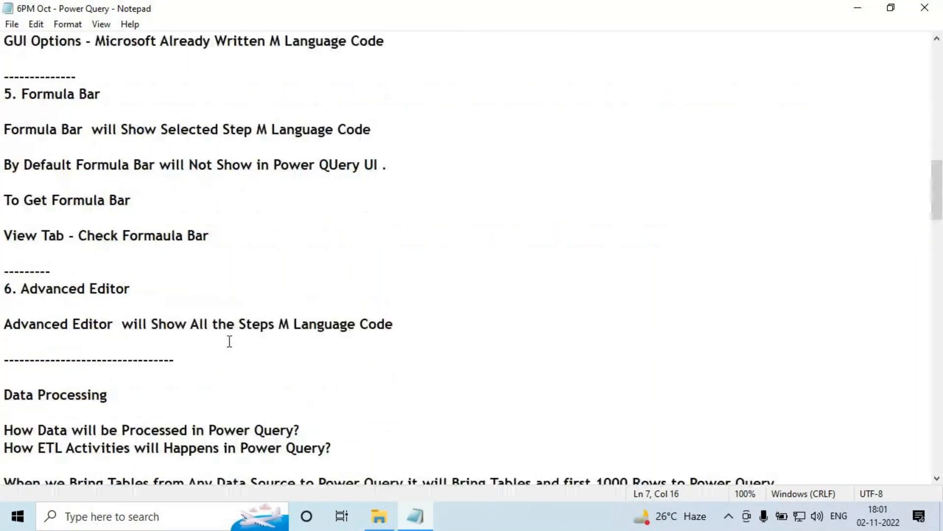
scroll(228, 345, "down", 5)
left_click_drag(4, 251, 72, 251)
scroll(85, 257, "down", 8)
scroll(85, 256, "up", 2)
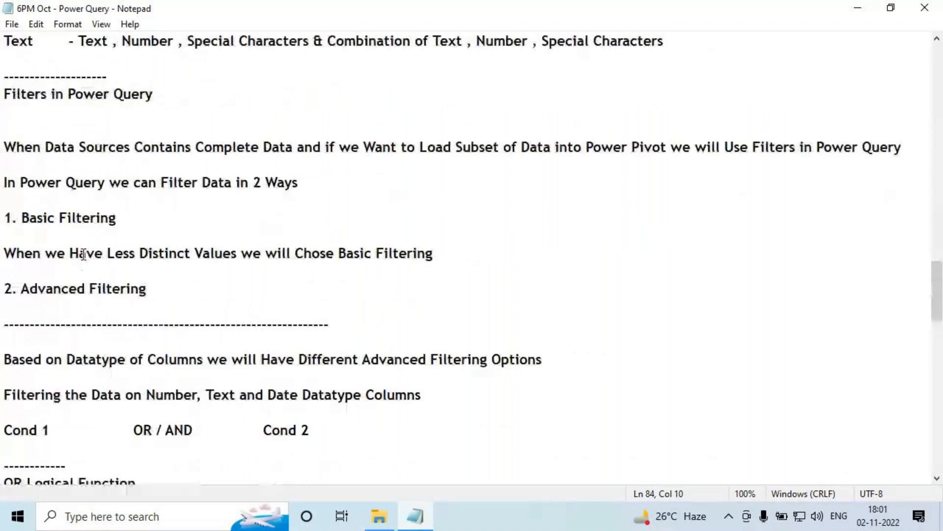
left_click_drag(4, 95, 149, 97)
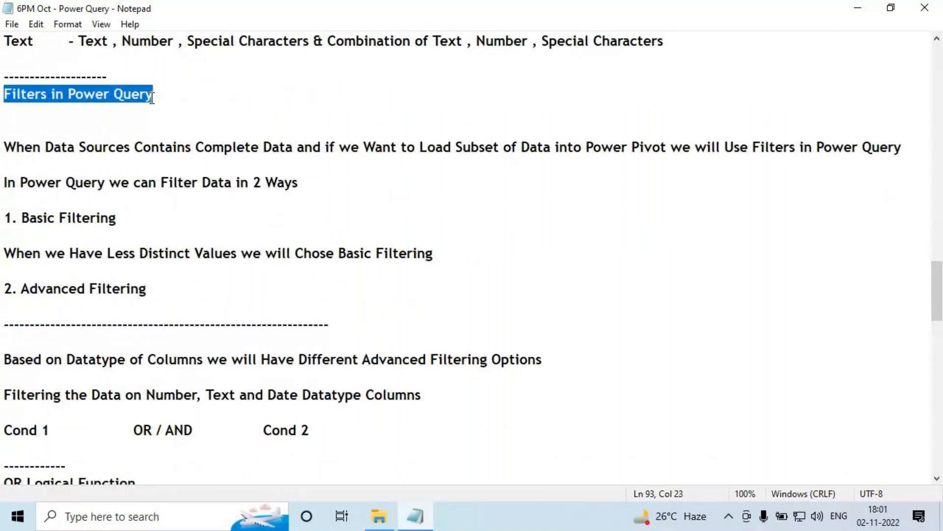
scroll(154, 204, "down", 13)
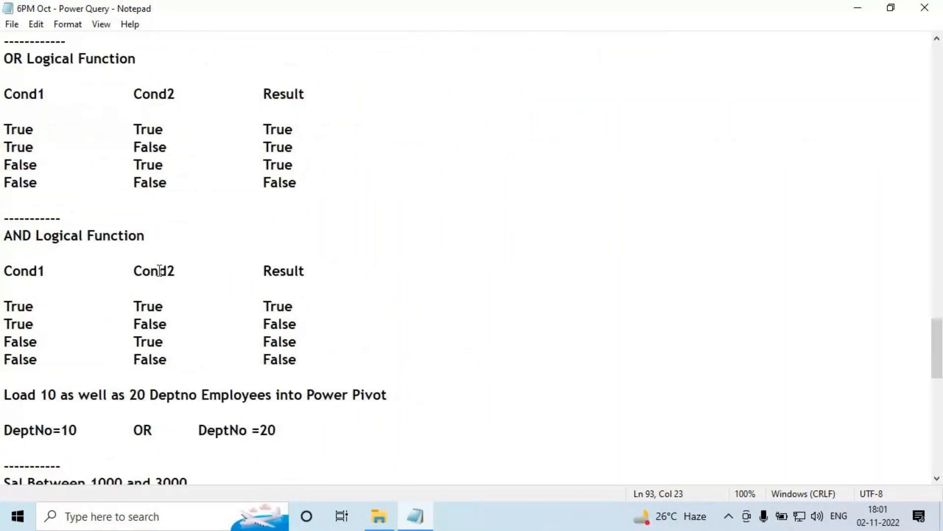
- Add a dashed separator line and a "Class 3" heading at the end of the notes, below the salary condition
left_click(56, 317)
key("BackSpace")
type("---------------------")
key("Return")
type("C")
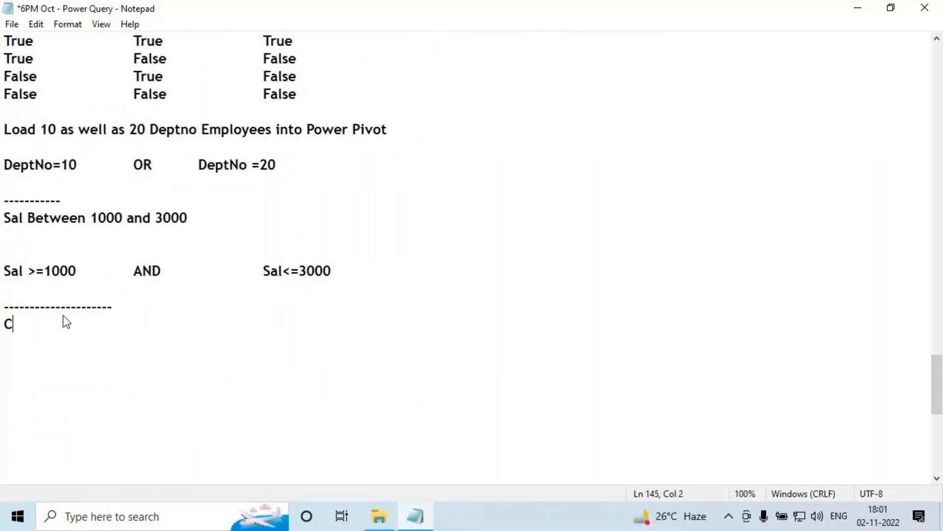
type("lass 3")
mouse_move(415, 516)
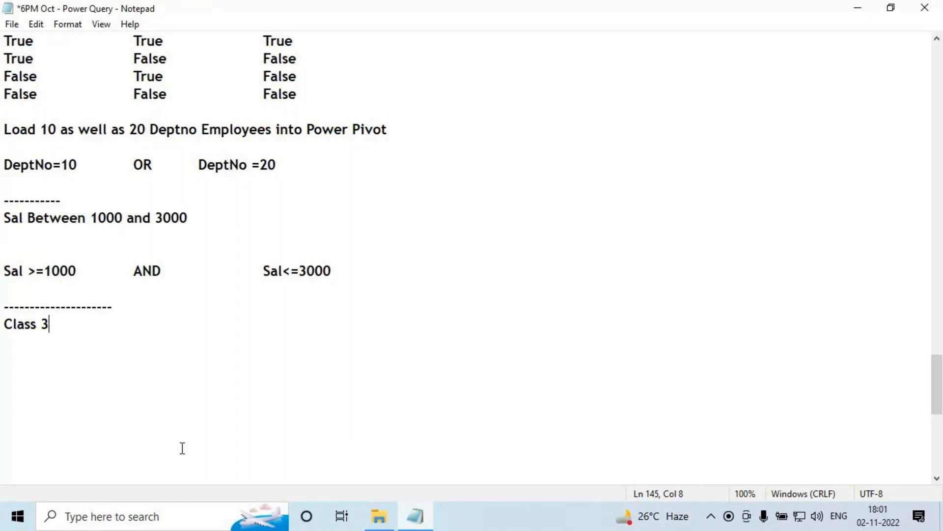
- Add the topic line "Continuation to Filters" below the Class 3 heading, separated by a blank line
key("Return")
key("Return")
type("Continuation")
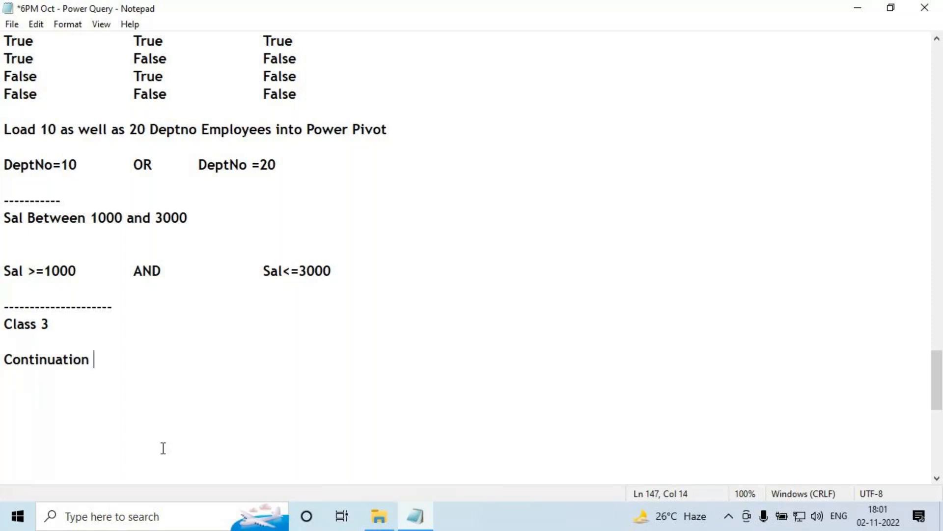
type("to Filters")
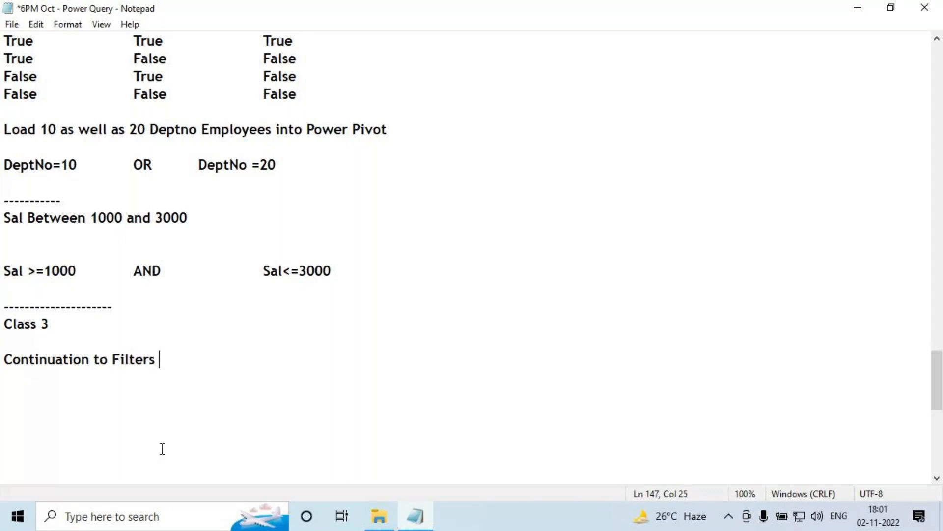
- Switch to Power BI Desktop, dismiss its start screen, and open Power Query Editor
left_click(941, 516)
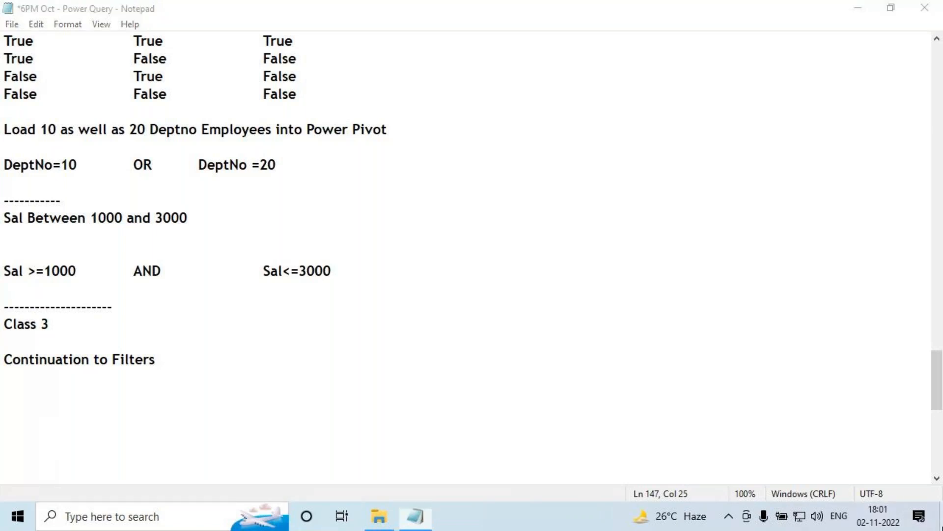
left_click(93, 38)
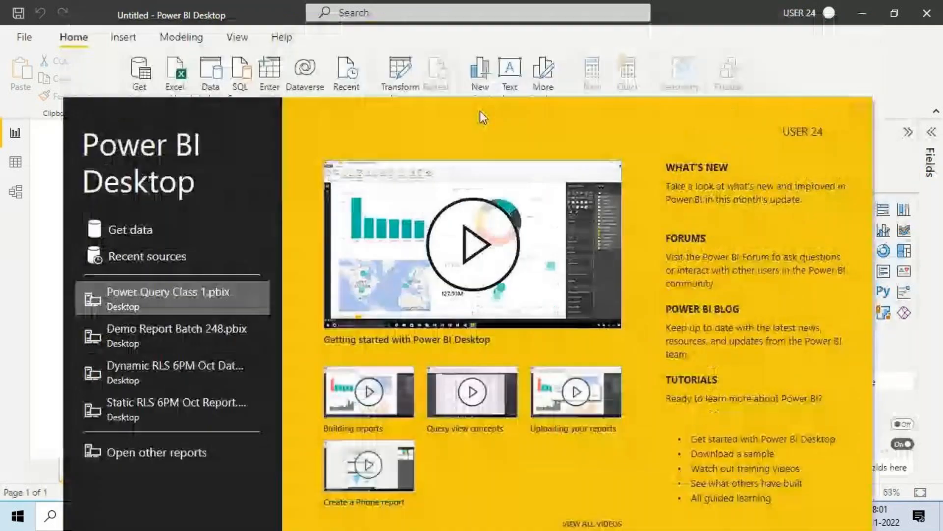
left_click(860, 109)
left_click(402, 78)
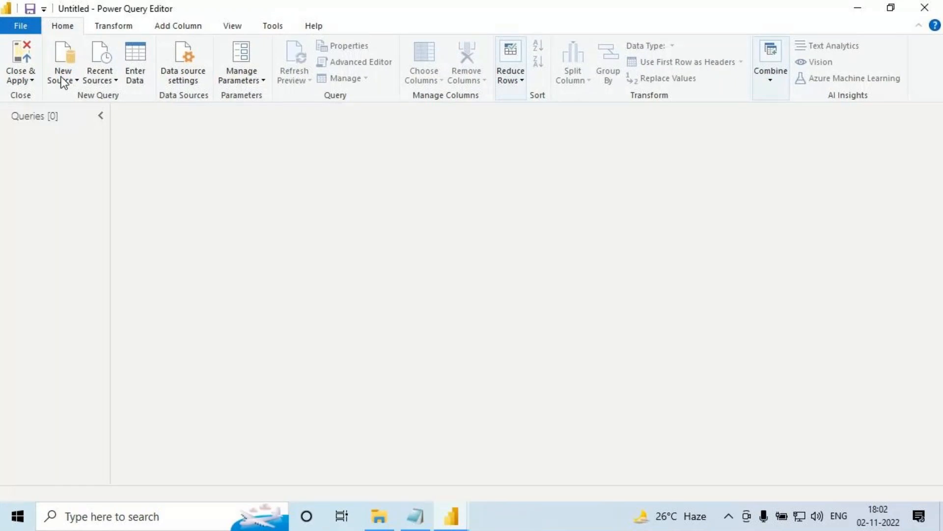
- Load the Orders sheet as a query from the Sample - Superstore Excel workbook in the 1. Source Files folder
left_click(62, 76)
left_click(98, 116)
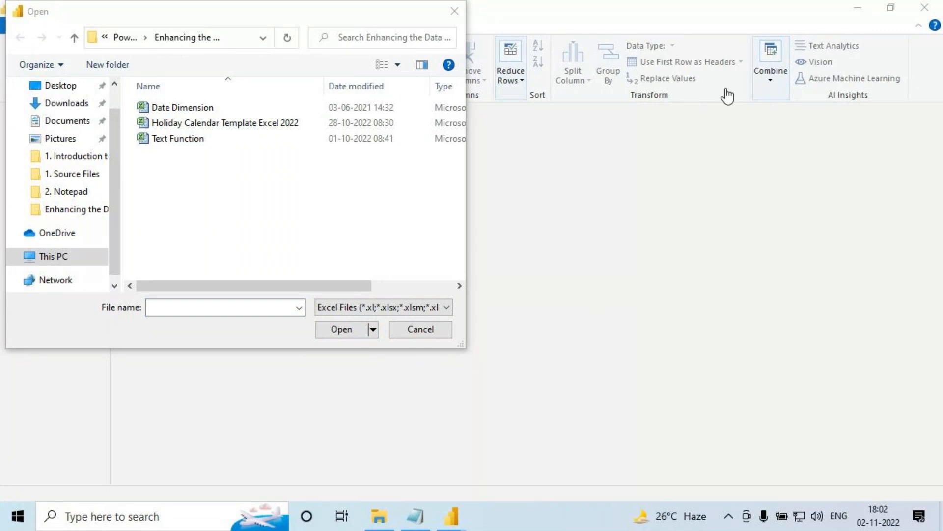
left_click(90, 179)
left_click(183, 154)
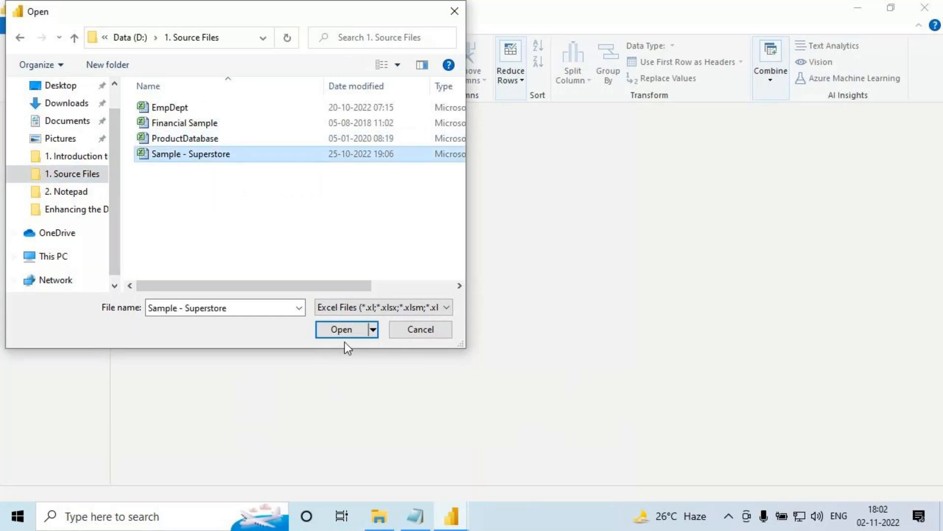
left_click(344, 335)
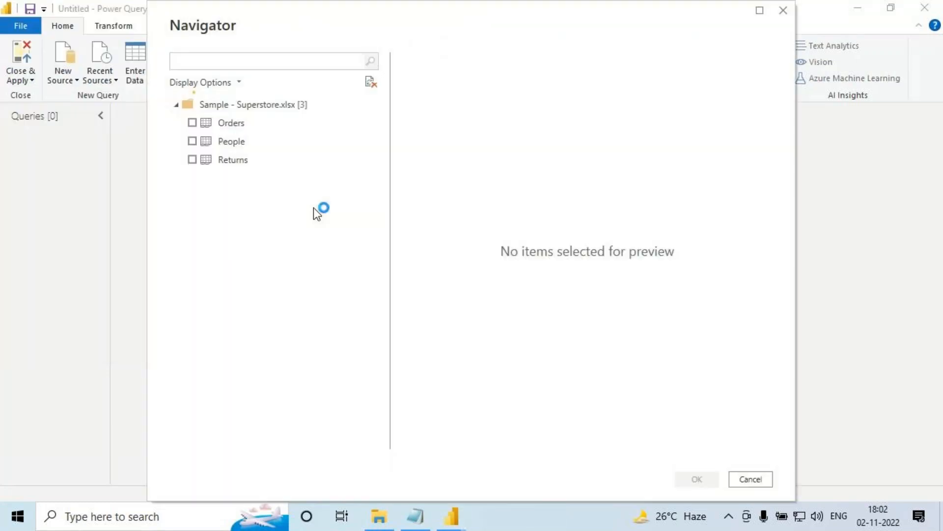
left_click(192, 122)
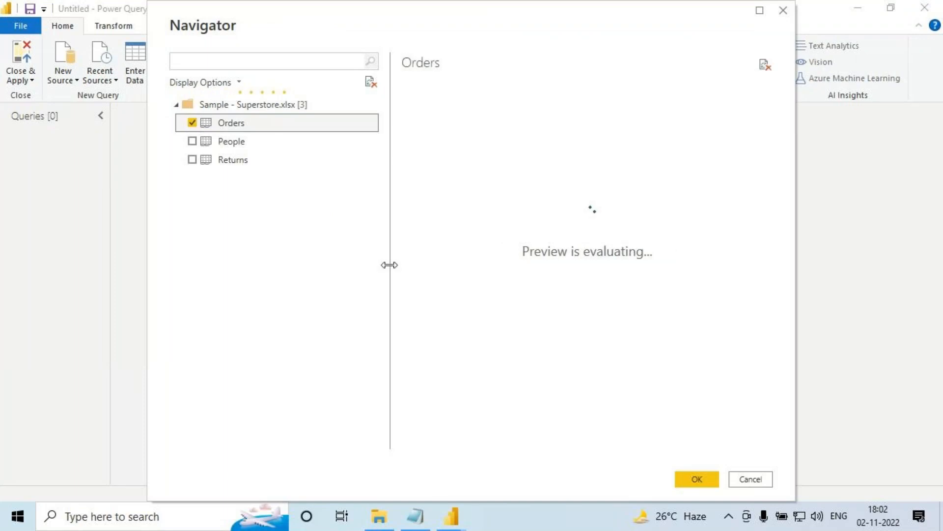
left_click(683, 474)
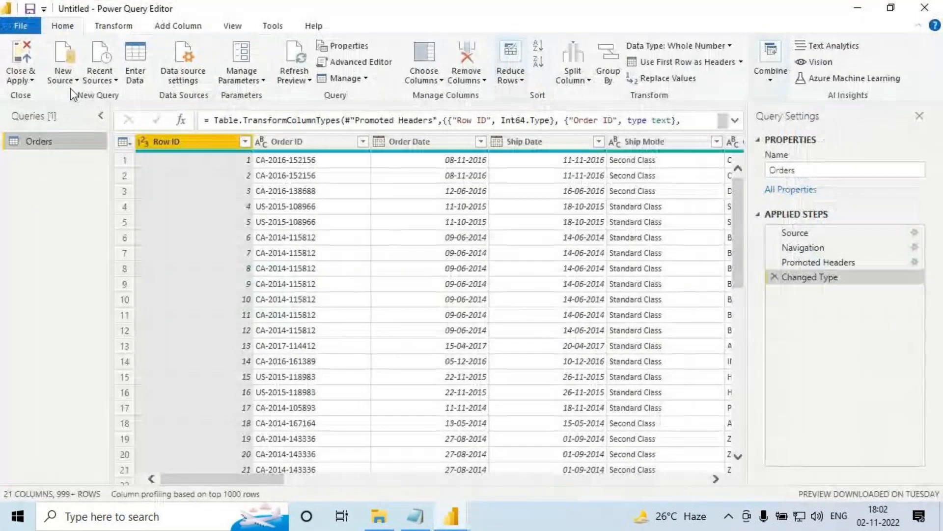
- Load the Emp, Dept and Manager sheets as queries from the EmpDept Excel workbook
left_click(81, 106)
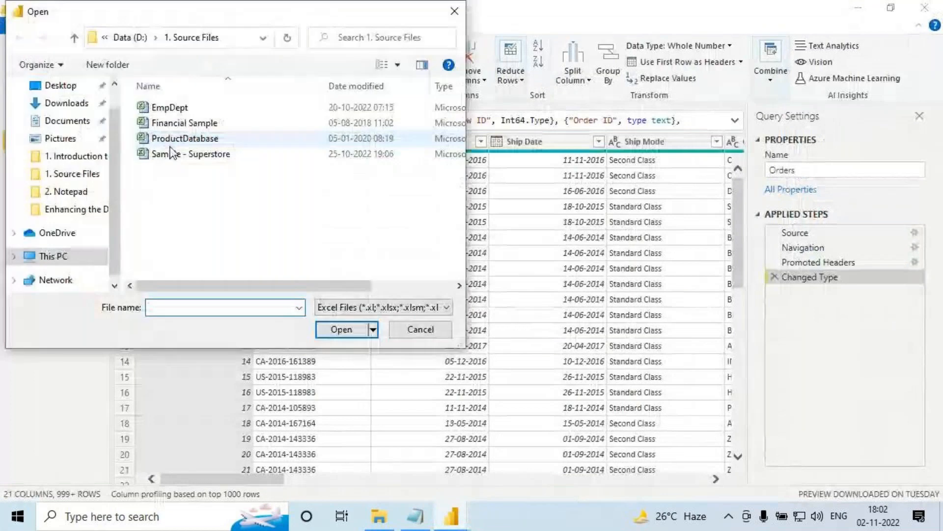
double_click(180, 119)
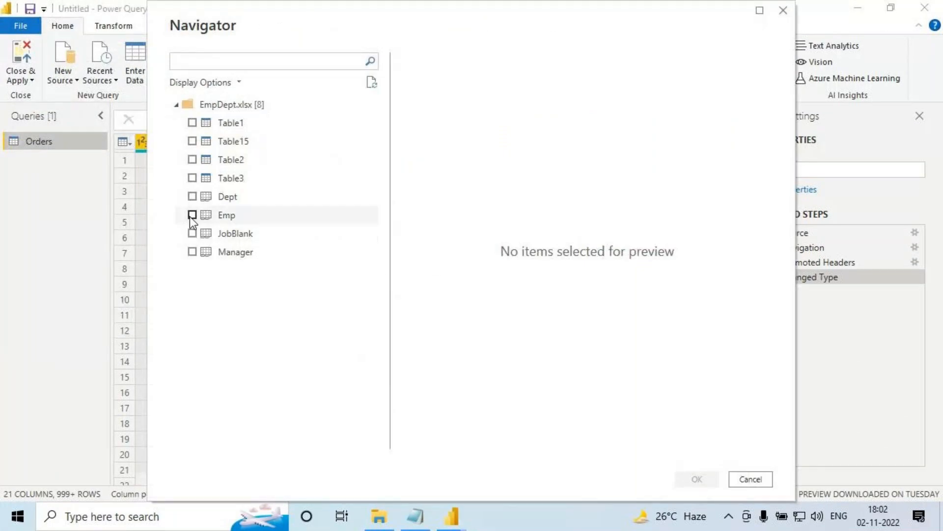
left_click(192, 216)
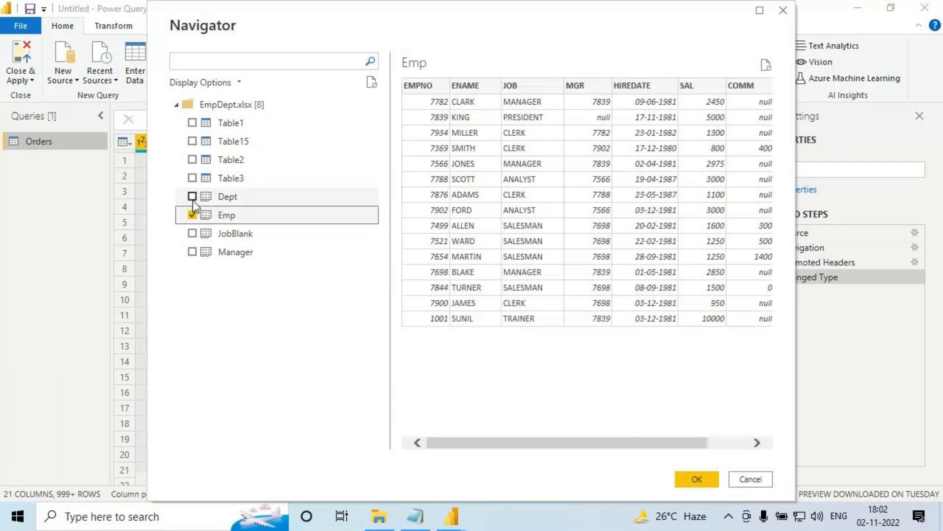
left_click(192, 197)
left_click(190, 255)
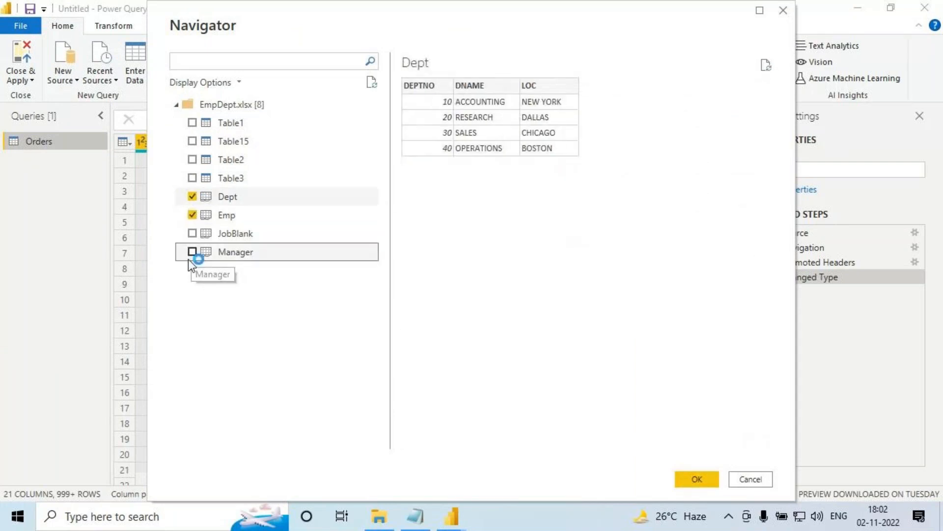
left_click(696, 480)
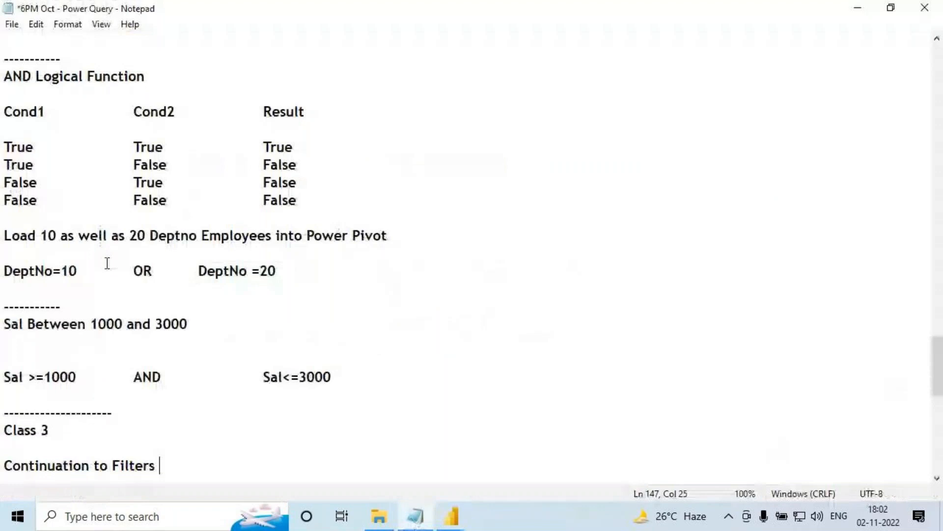
- Switch to the Notepad notes and examine the line on filtering Number, Text and Date datatype columns
scroll(106, 263, "up", 7)
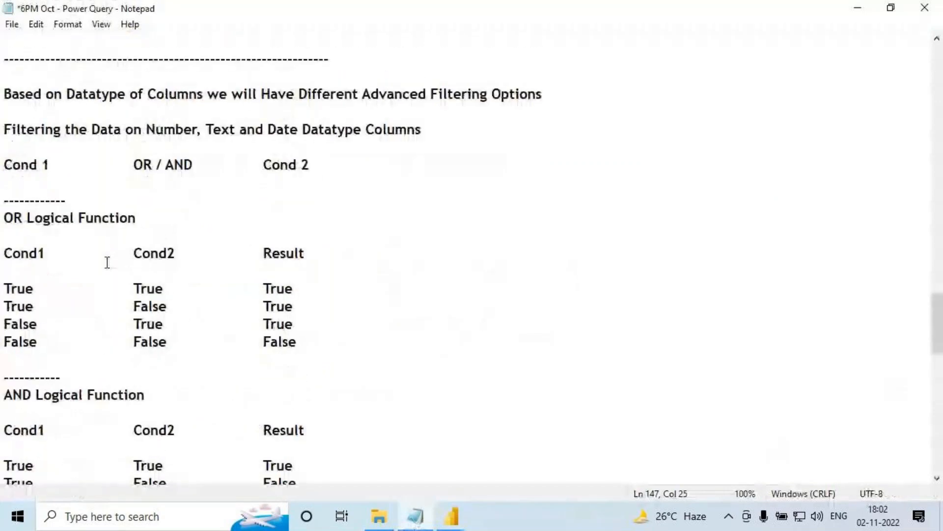
left_click_drag(92, 130, 163, 130)
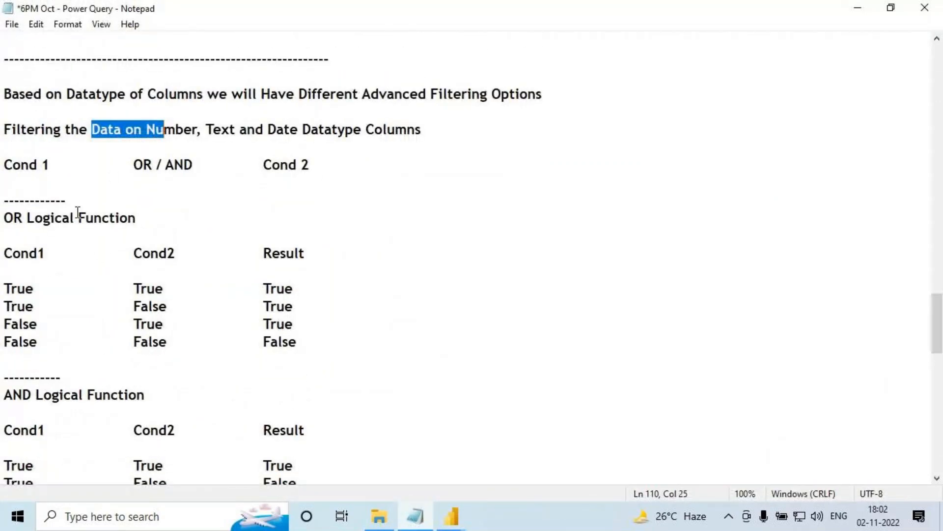
left_click_drag(206, 130, 236, 129)
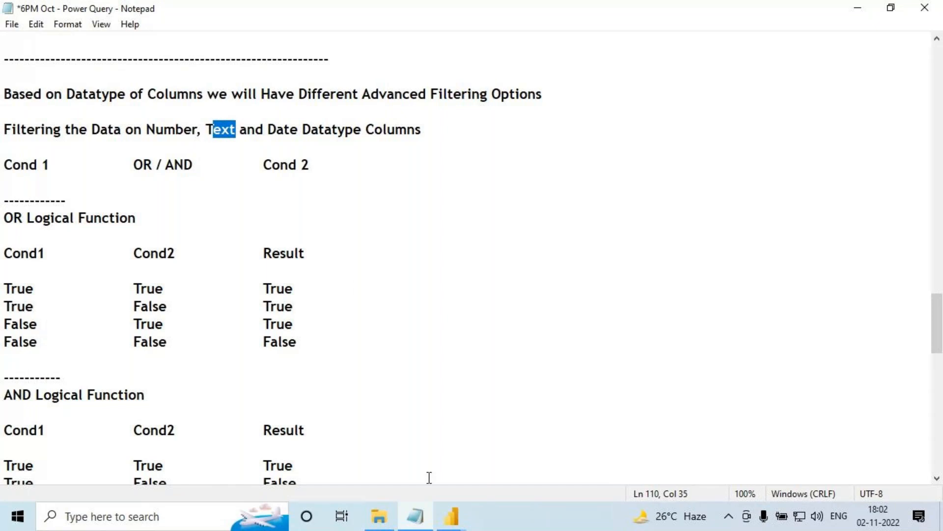
- Switch back to Power Query Editor and select the Region column of the Orders query
mouse_move(451, 516)
left_click(505, 426)
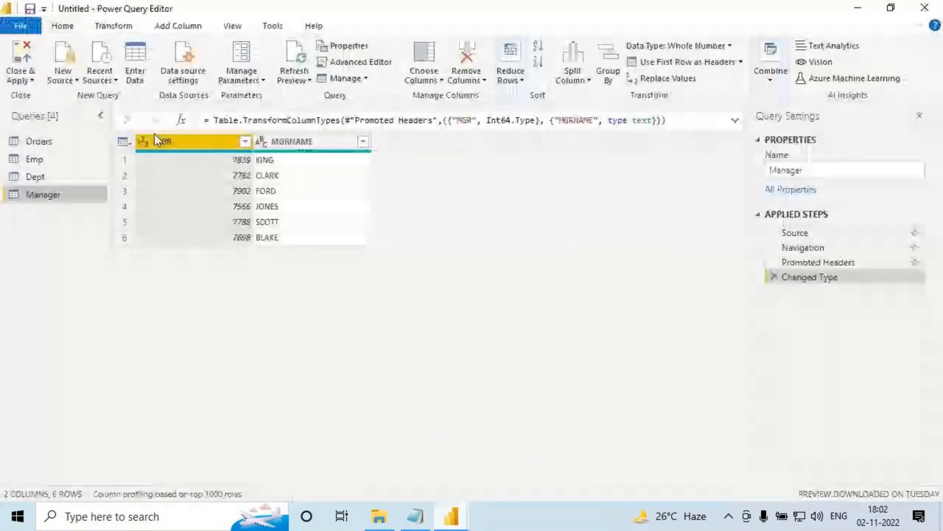
left_click(62, 139)
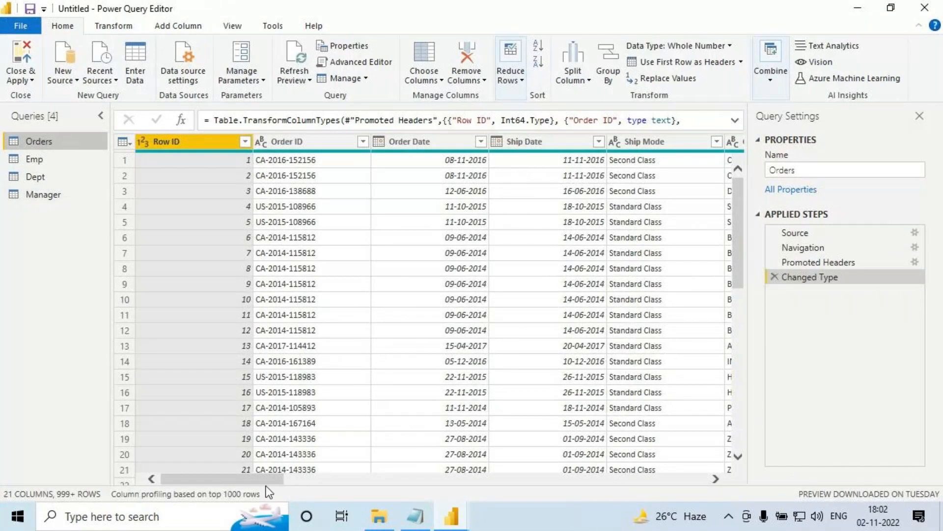
left_click_drag(269, 479, 543, 462)
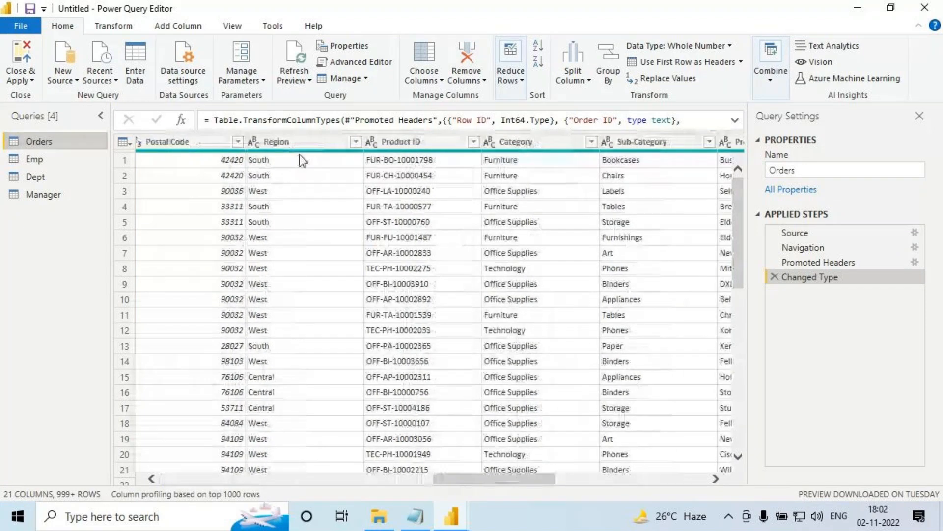
left_click(299, 143)
left_click_drag(279, 160, 286, 215)
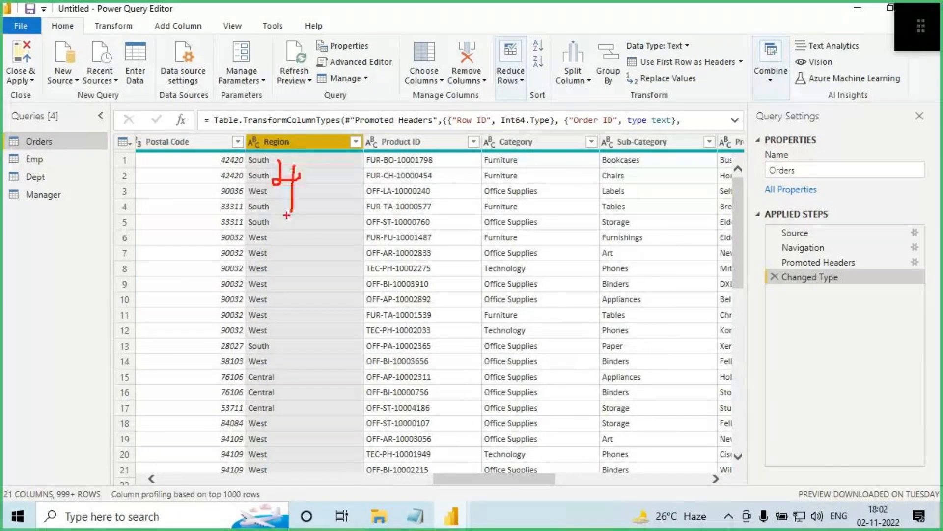
left_click_drag(231, 234, 160, 311)
mouse_move(172, 289)
left_mouse_down()
mouse_move(159, 311)
mouse_move(195, 316)
left_mouse_up()
mouse_move(94, 335)
left_mouse_down()
mouse_move(85, 378)
mouse_move(110, 341)
mouse_move(109, 367)
left_mouse_up()
left_click_drag(106, 334, 105, 347)
mouse_move(133, 323)
left_mouse_down()
mouse_move(75, 415)
mouse_move(156, 363)
mouse_move(121, 329)
left_mouse_up()
left_click_drag(102, 386, 156, 395)
mouse_move(252, 154)
left_mouse_down()
mouse_move(308, 154)
mouse_move(364, 143)
mouse_move(357, 138)
left_mouse_up()
- Filter the Region column of the Orders query to Central only, and remove the resulting Filtered Rows step
left_click(355, 141)
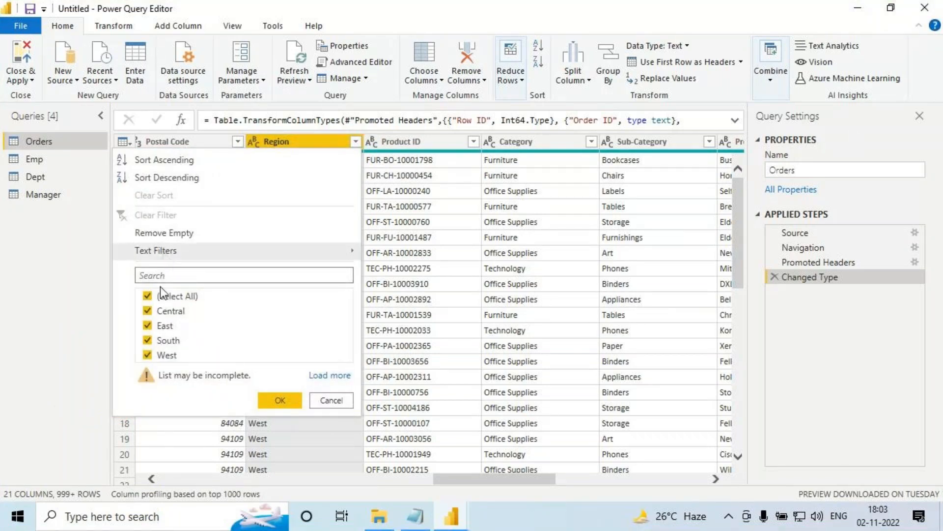
left_click(162, 297)
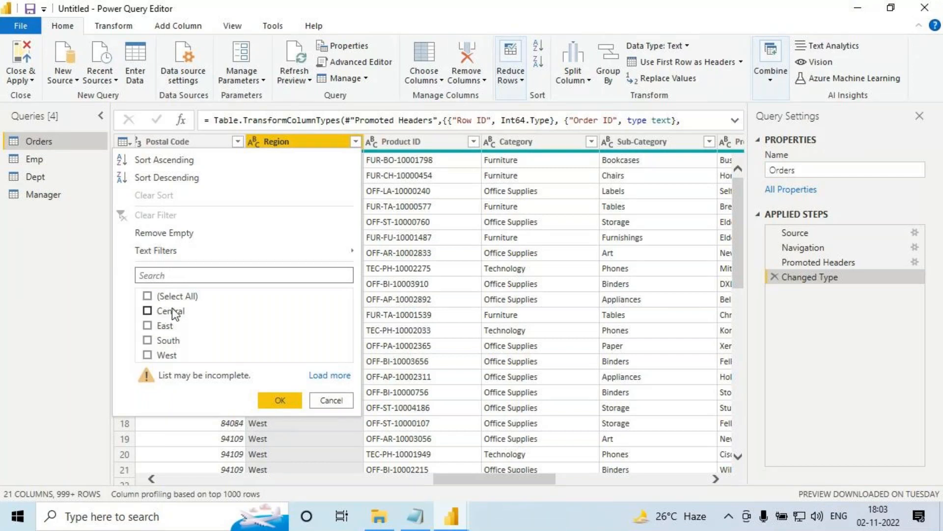
left_click(280, 401)
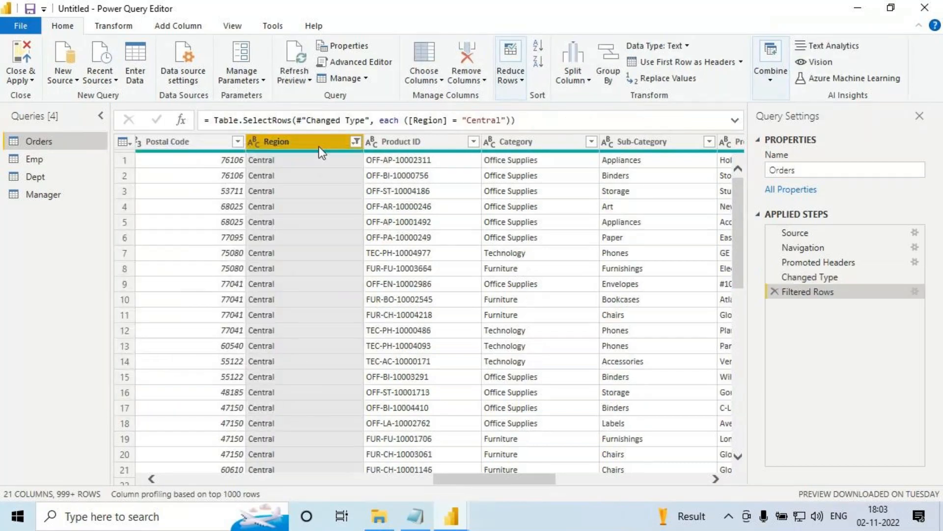
left_click(774, 291)
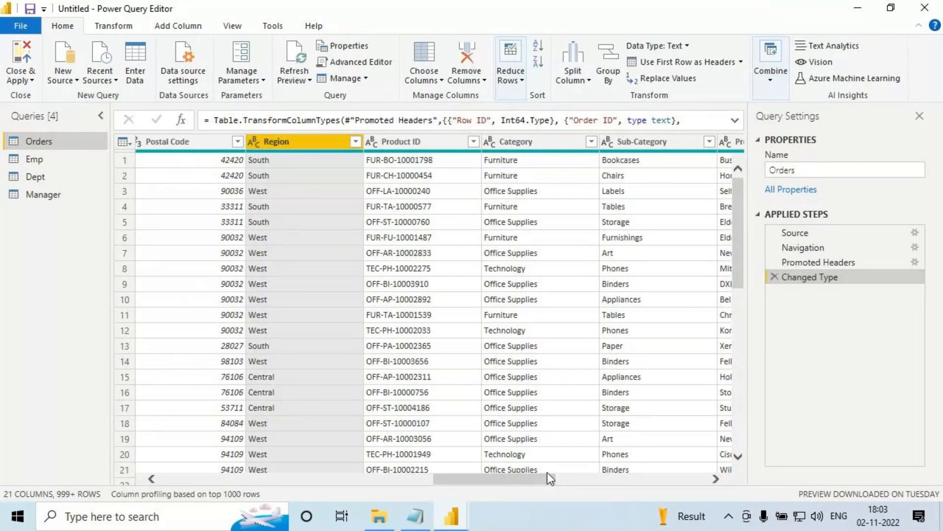
- Select the State column of the Orders query
left_click_drag(540, 483, 440, 484)
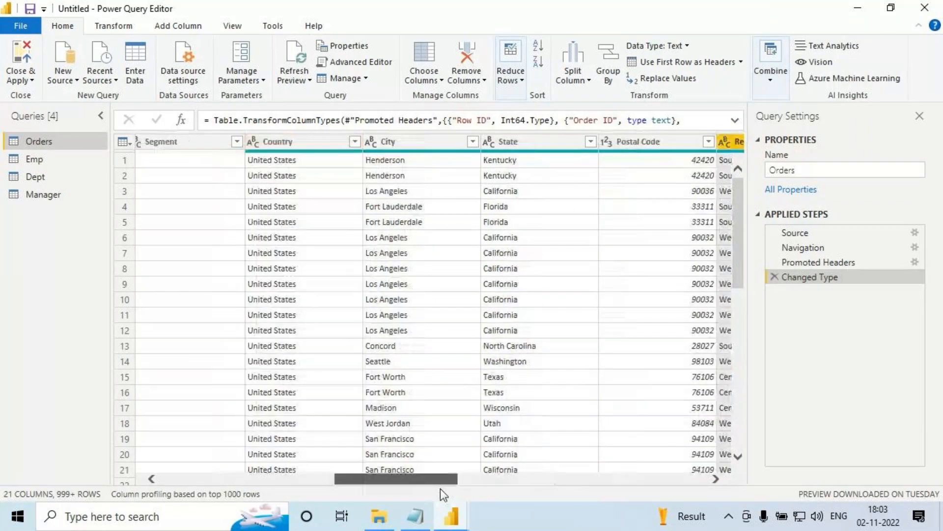
left_click(539, 143)
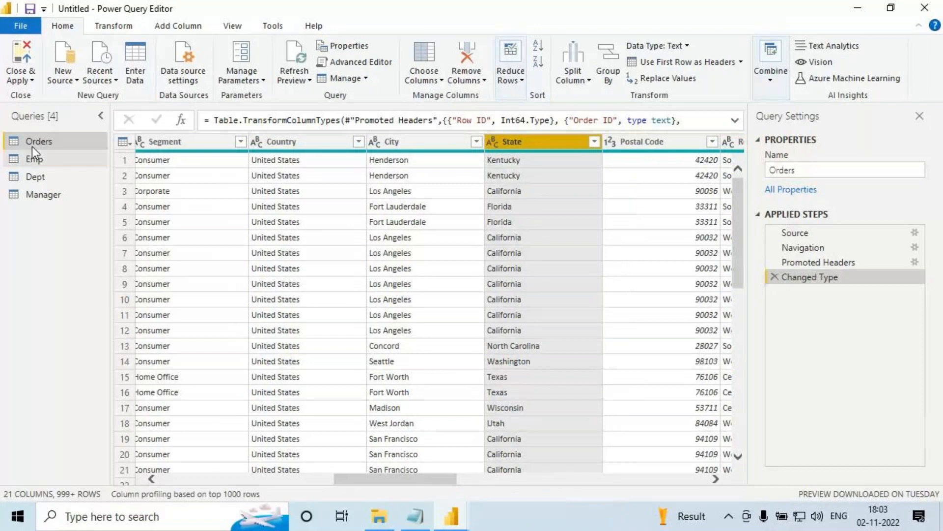
- Annotate the screen with a box around the Orders query and arrows linking 49, PP and New York, and clear the marks
key("ctrl+2")
mouse_move(5, 135)
left_mouse_down()
mouse_move(68, 154)
mouse_move(126, 116)
left_mouse_up()
left_click_drag(143, 95, 152, 112)
mouse_move(147, 101)
left_mouse_down()
mouse_move(146, 127)
mouse_move(166, 100)
mouse_move(162, 121)
mouse_move(122, 141)
left_mouse_up()
mouse_move(106, 150)
left_mouse_down()
mouse_move(180, 147)
mouse_move(128, 332)
mouse_move(153, 303)
left_mouse_up()
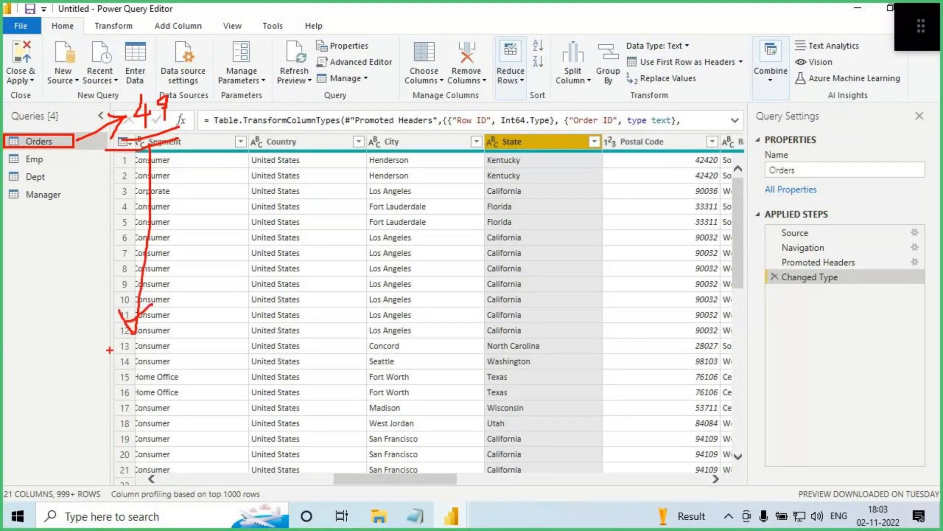
left_click_drag(119, 349, 118, 375)
left_click_drag(115, 341, 117, 356)
left_click_drag(134, 342, 134, 369)
left_click_drag(130, 342, 135, 358)
mouse_move(146, 335)
left_mouse_down()
mouse_move(101, 351)
mouse_move(121, 389)
mouse_move(133, 307)
left_mouse_up()
left_click_drag(175, 344, 217, 326)
left_click_drag(202, 317, 206, 354)
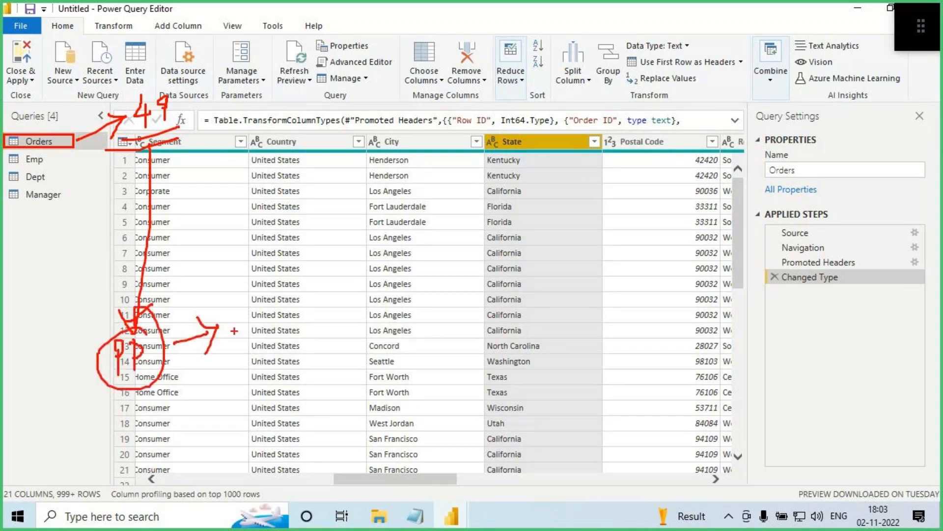
mouse_move(231, 315)
left_mouse_down()
mouse_move(240, 336)
mouse_move(229, 347)
mouse_move(289, 305)
mouse_move(309, 314)
left_mouse_up()
mouse_move(297, 338)
left_mouse_down()
mouse_move(330, 282)
mouse_move(334, 319)
left_mouse_up()
mouse_move(347, 269)
left_mouse_down()
mouse_move(345, 306)
mouse_move(368, 305)
left_mouse_up()
left_click_drag(236, 364, 375, 293)
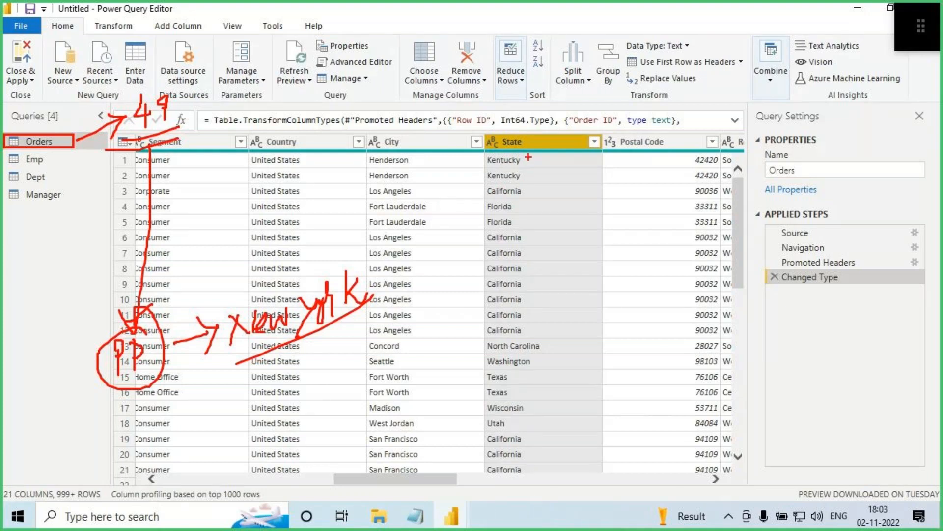
key("Escape")
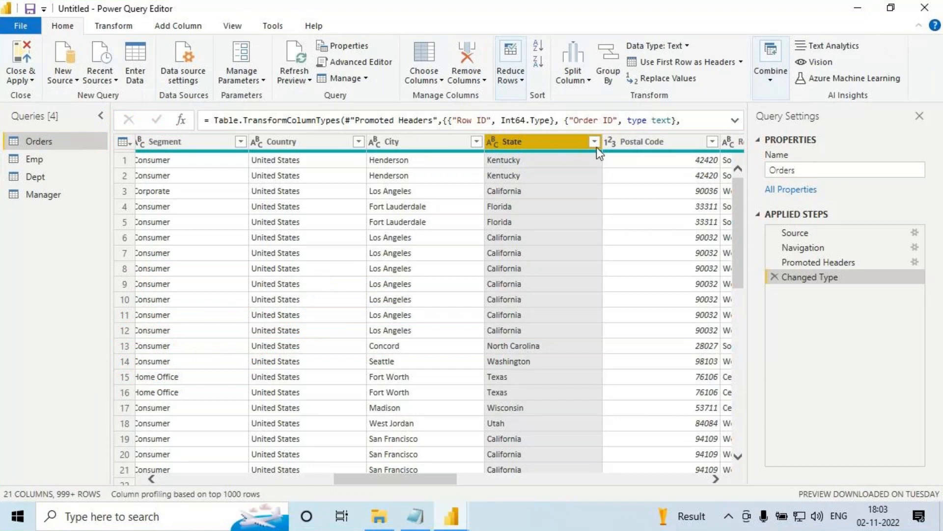
- Find the New York rows in the State column, underline several of them with the annotation pen, and clear the marks
scroll(529, 308, "down", 10)
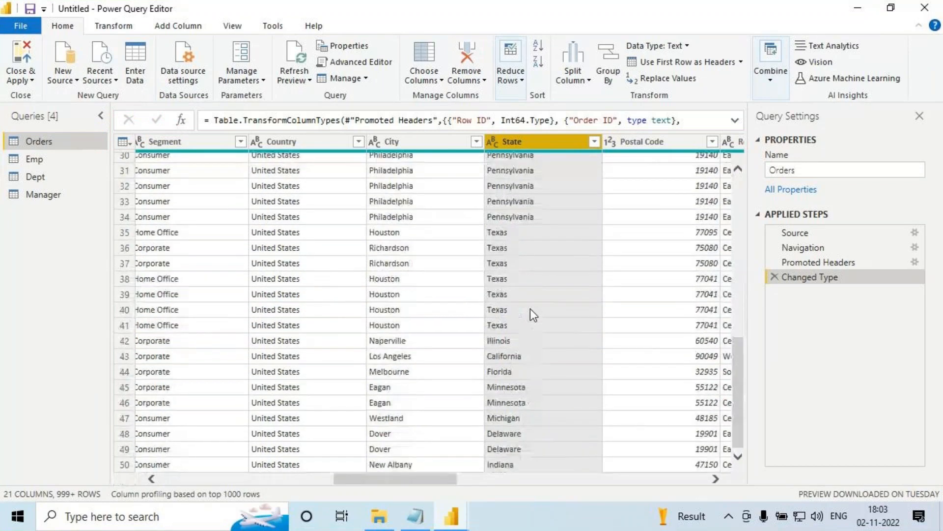
scroll(530, 309, "down", 4)
key("ctrl+2")
left_click_drag(482, 341, 520, 337)
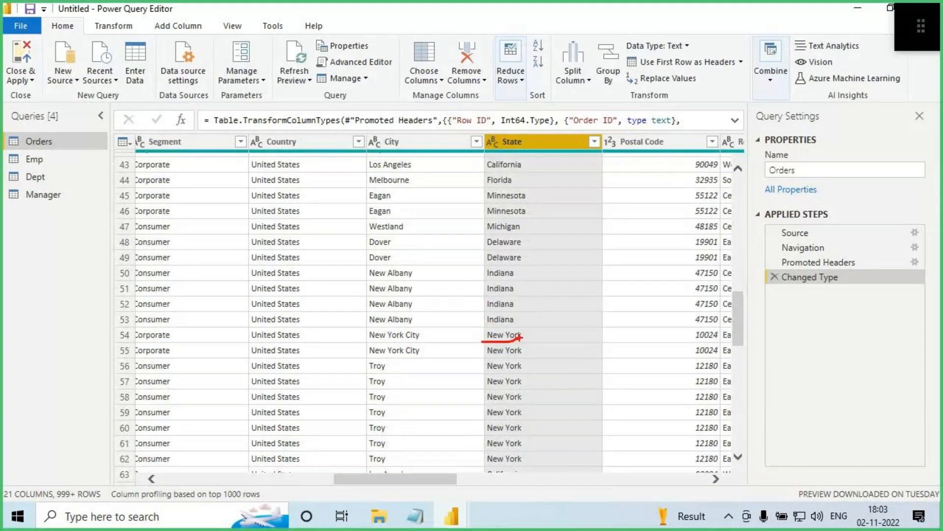
left_click_drag(478, 360, 550, 355)
left_click_drag(486, 376, 546, 372)
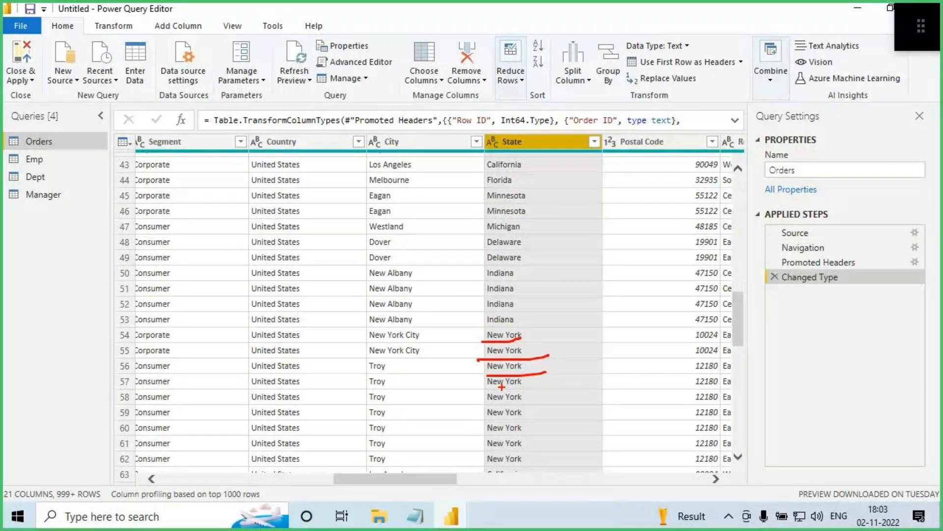
left_click_drag(481, 389, 551, 381)
mouse_move(199, 392)
left_mouse_down()
mouse_move(135, 449)
mouse_move(174, 446)
left_mouse_up()
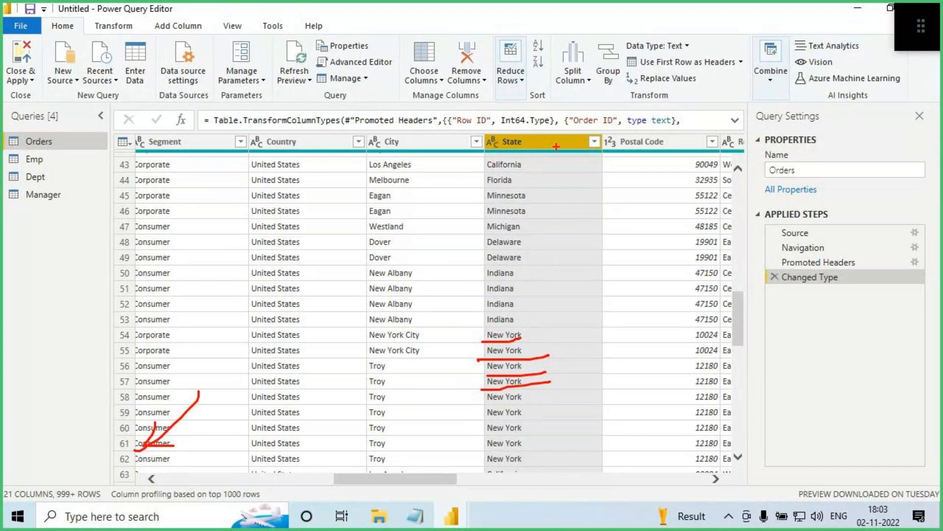
key("Escape")
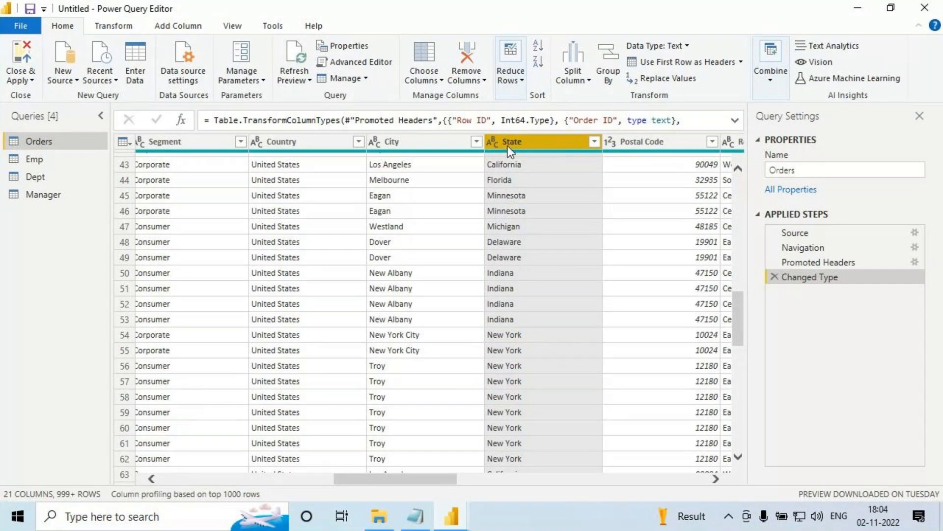
- Examine the State column's value list and Text Filters conditions, marking the Equals condition with the annotation pen
left_click(595, 142)
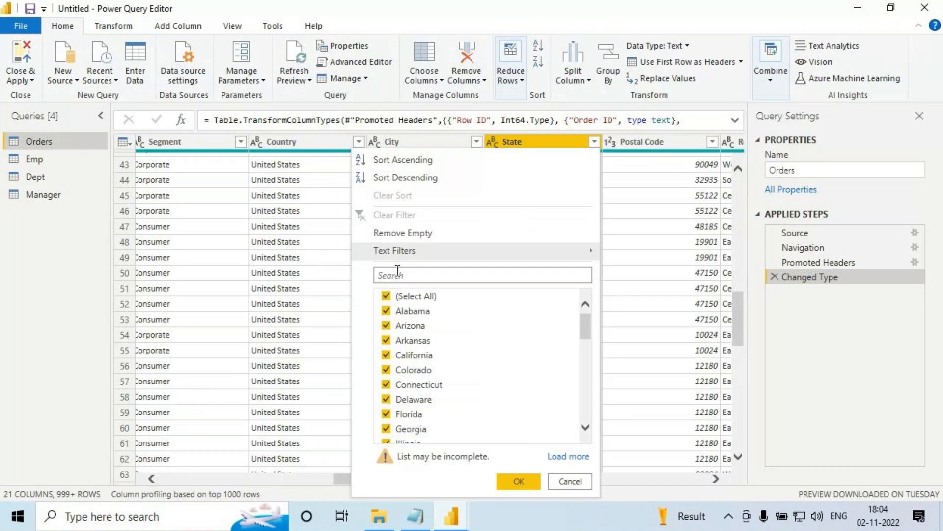
mouse_move(417, 255)
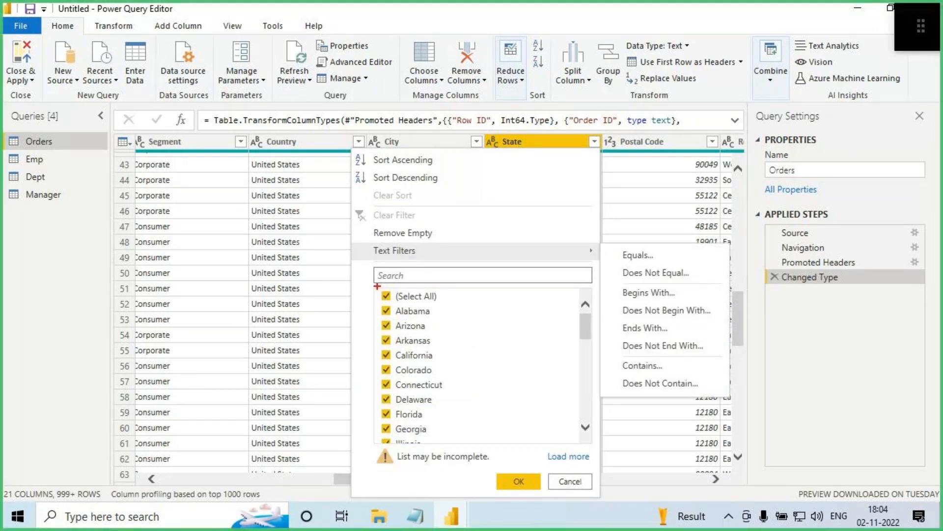
left_click_drag(362, 239, 492, 261)
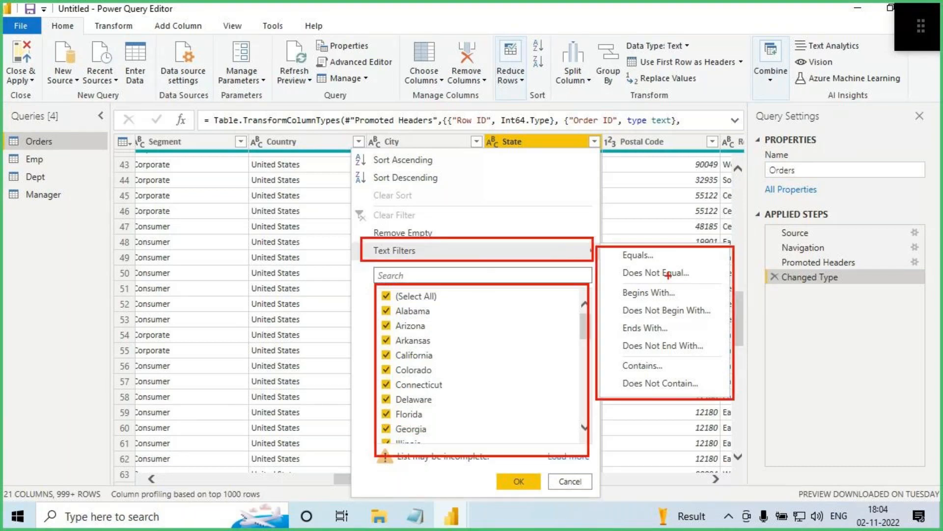
mouse_move(642, 211)
left_mouse_down()
mouse_move(639, 241)
mouse_move(654, 227)
left_mouse_up()
left_click_drag(382, 256, 431, 252)
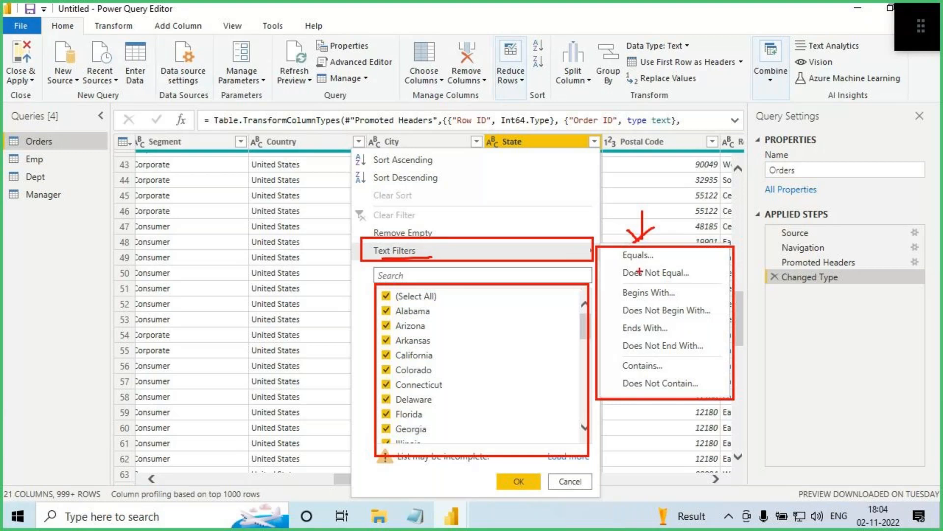
left_click_drag(620, 270, 674, 263)
key("Escape")
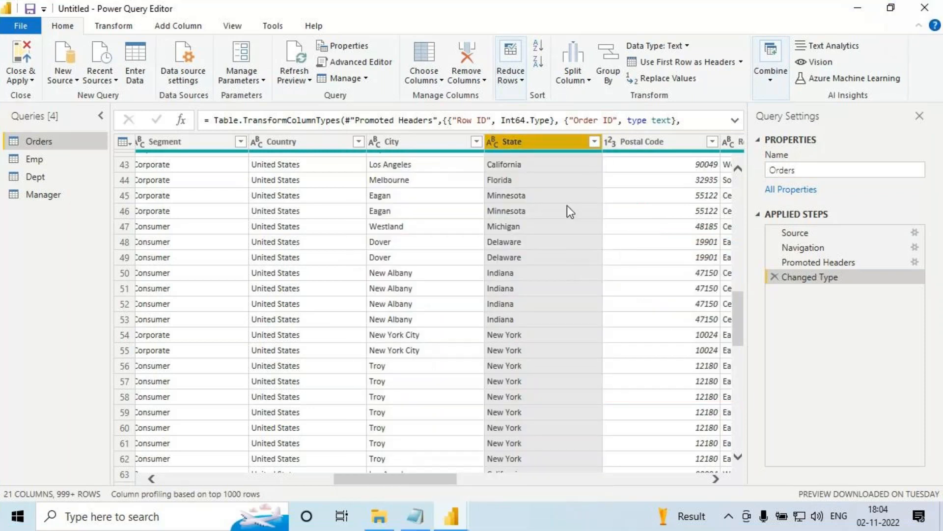
- Apply an Equals text filter to the State column of the Orders query with the value "new york"
left_click(594, 142)
mouse_move(560, 252)
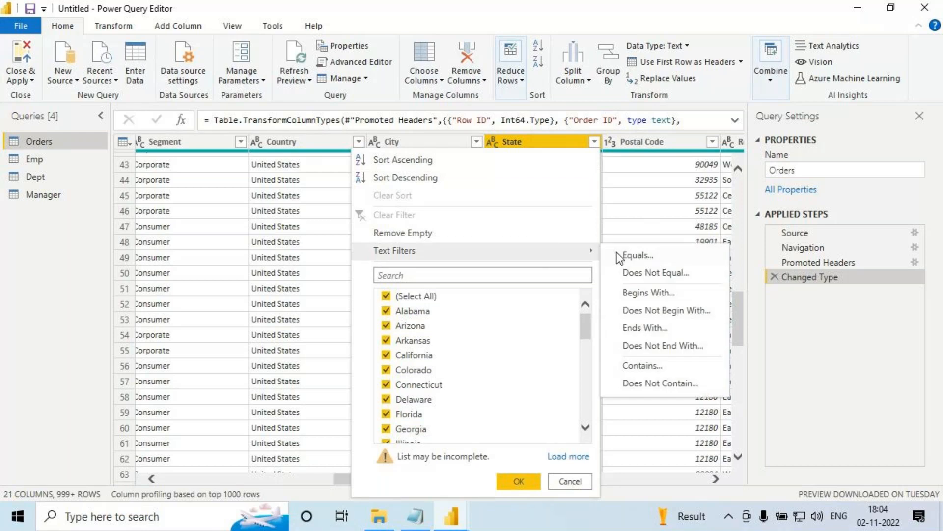
left_click(642, 256)
type("New")
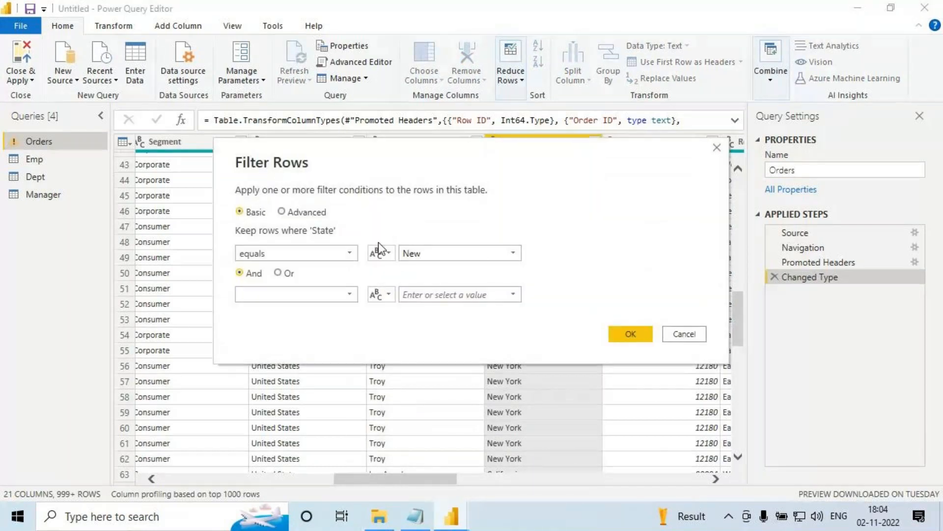
type(" York")
key("BackSpace")
key("BackSpace")
key("BackSpace")
key("BackSpace")
key("BackSpace")
key("BackSpace")
key("BackSpace")
key("BackSpace")
type("new tork")
key("BackSpace")
key("BackSpace")
key("BackSpace")
key("BackSpace")
type("york")
left_click(618, 338)
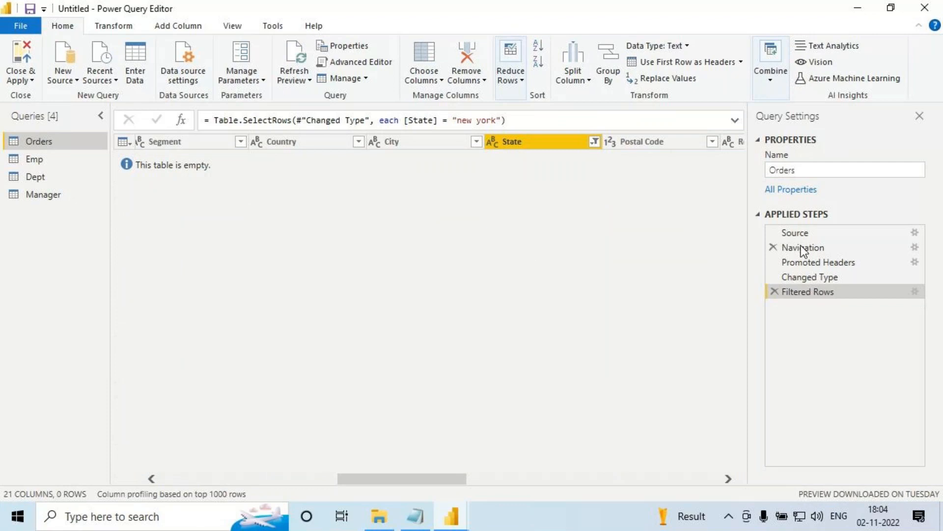
- Compare the "new york" value in the Filtered Rows formula with the spelling of New York in the State column at the Changed Type step
key("ctrl+2")
left_click_drag(458, 129, 501, 129)
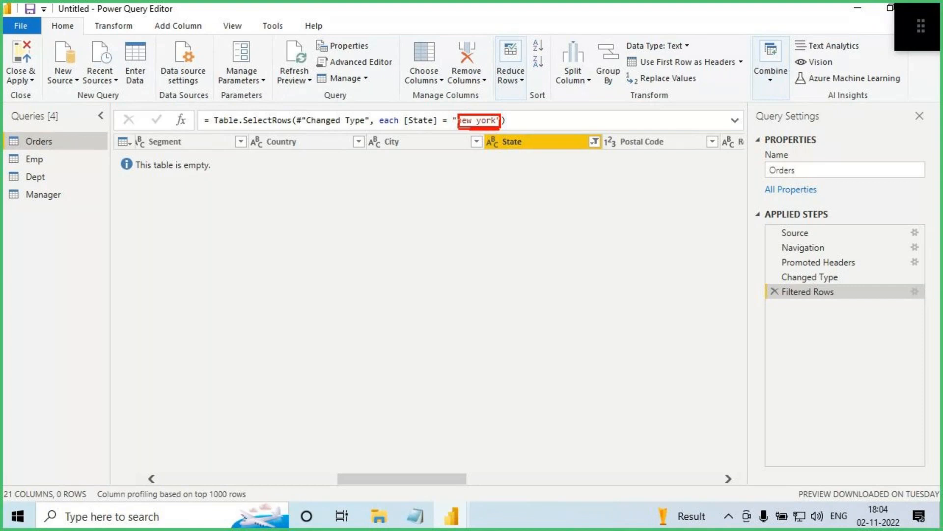
key("Escape")
left_click(793, 276)
scroll(531, 294, "down", 7)
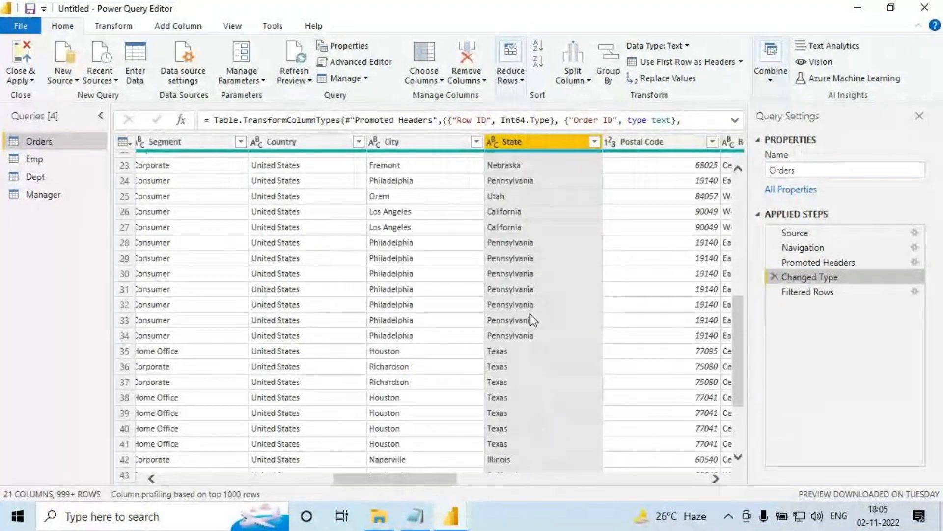
scroll(530, 322, "down", 8)
key("ctrl+2")
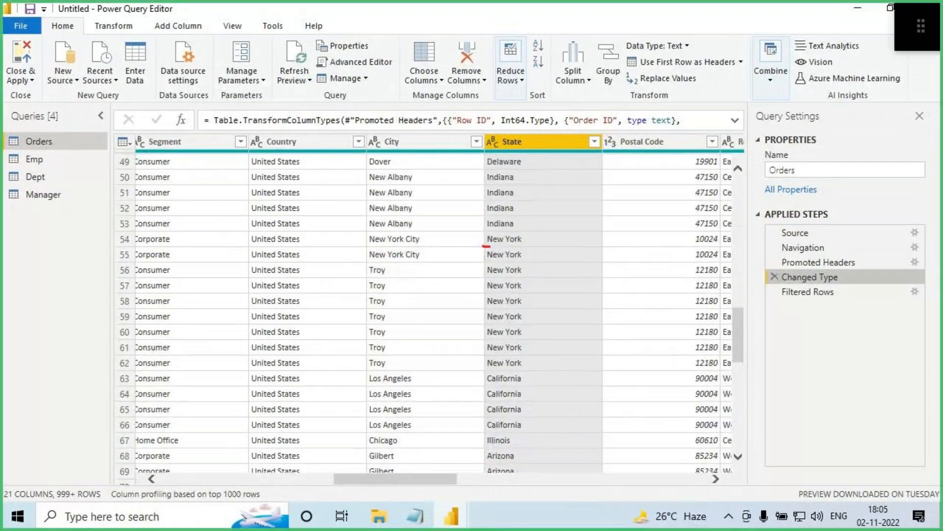
mouse_move(484, 246)
left_mouse_down()
mouse_move(527, 242)
mouse_move(560, 221)
left_mouse_up()
key("Escape")
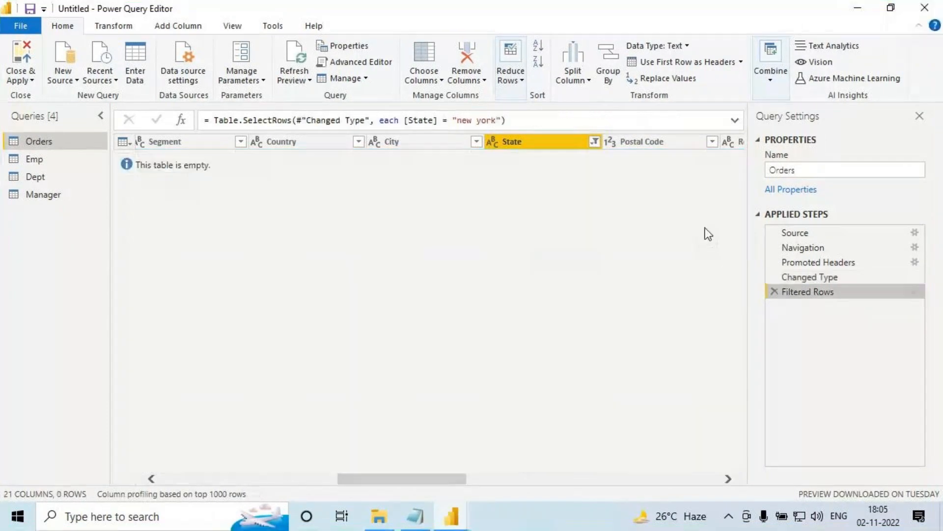
key("ctrl+2")
left_click_drag(463, 131, 507, 128)
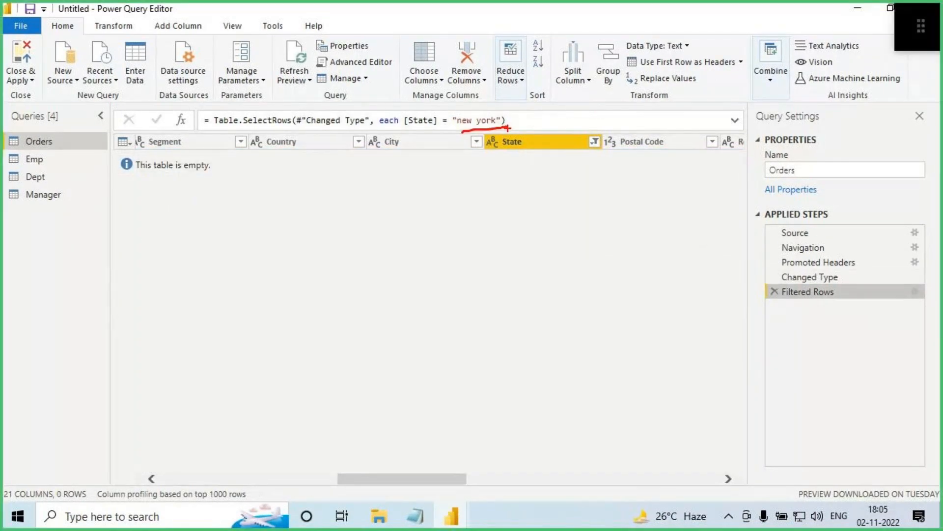
key("Escape")
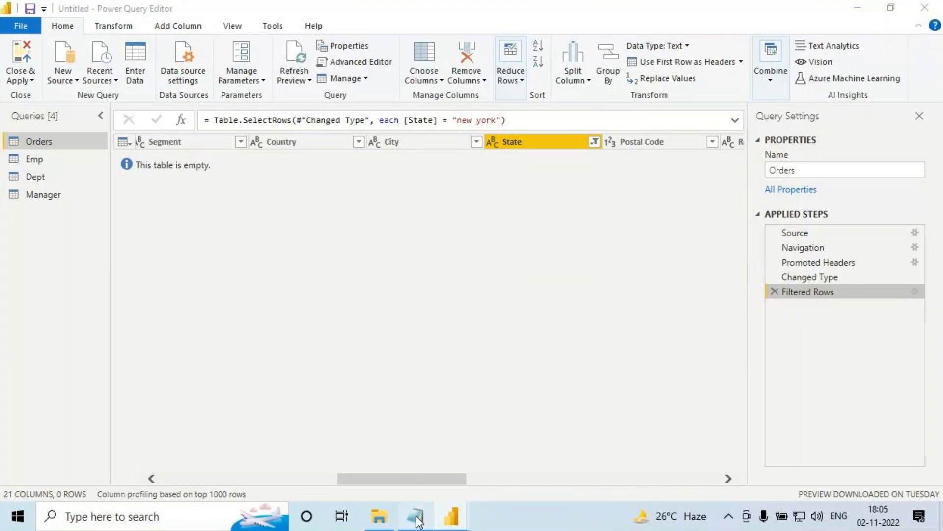
- Switch to the Notepad notes and add the line "Text Filters in Power Query is Case Sensitive" under "Continuation to Filters"
left_click(415, 516)
scroll(168, 326, "down", 10)
left_click(207, 167)
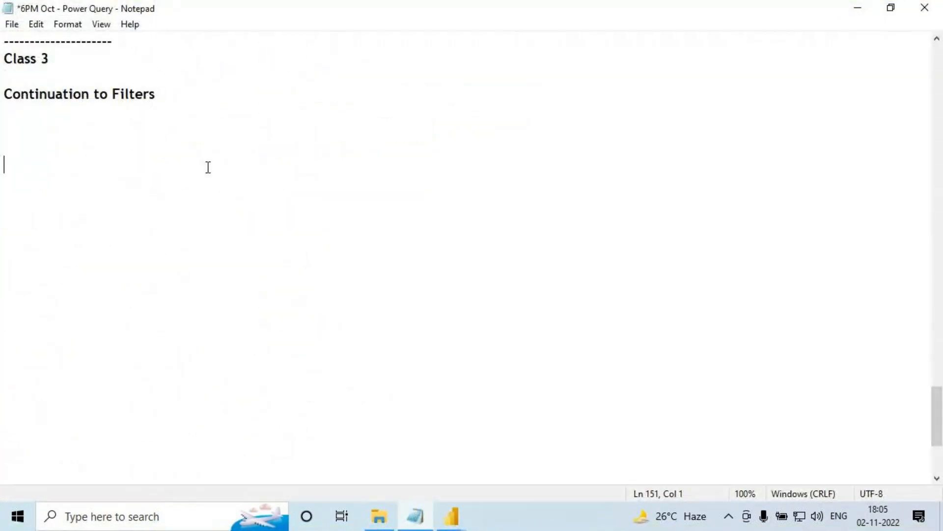
type("Text")
key("BackSpace")
key("BackSpace")
key("BackSpace")
key("BackSpace")
key("BackSpace")
key("BackSpace")
key("BackSpace")
type("Text ")
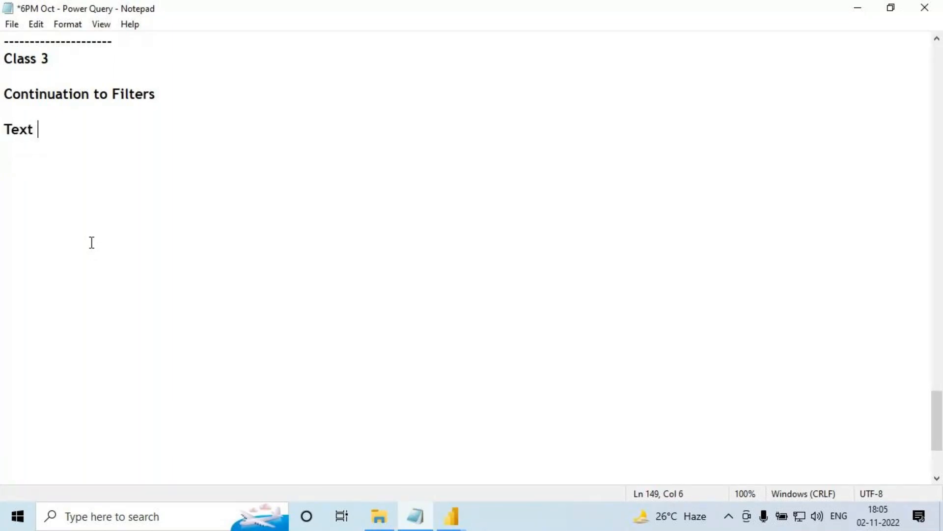
type("Filters in ")
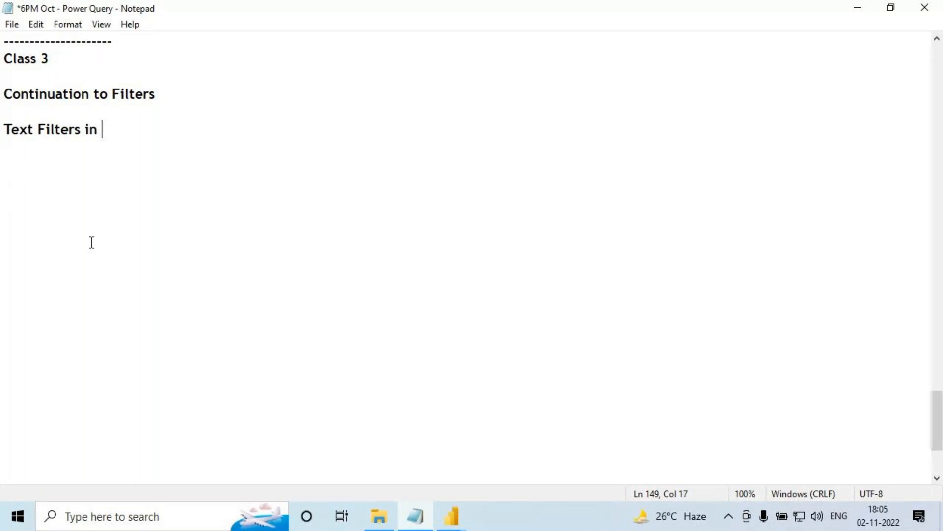
type("Power Que")
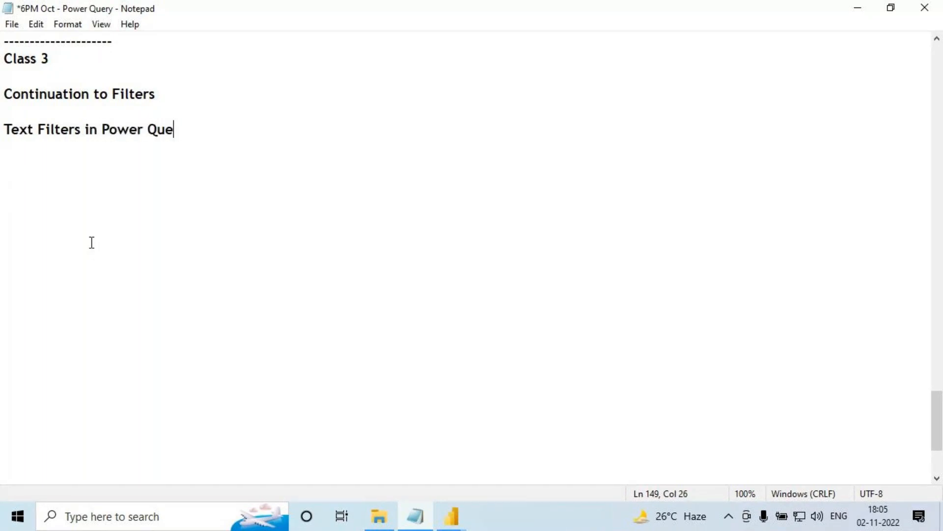
type("ry is Cas")
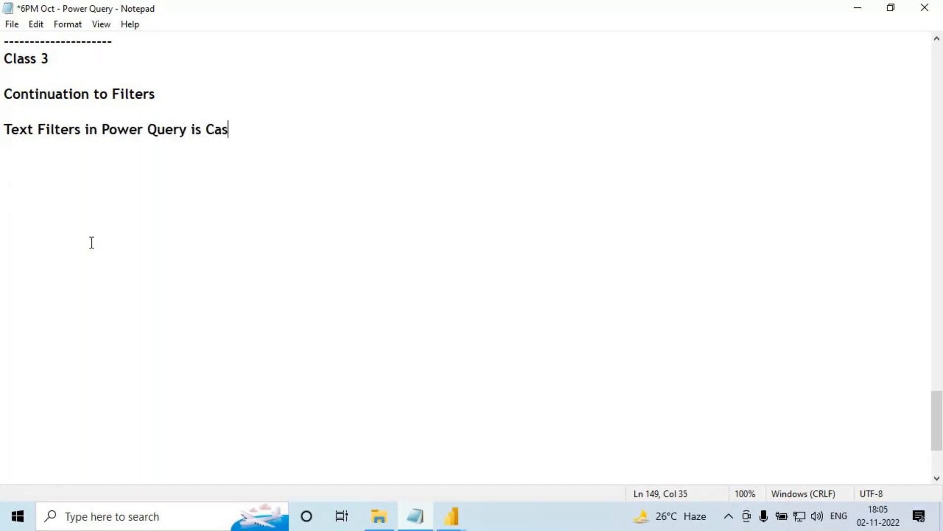
type("e Sensit")
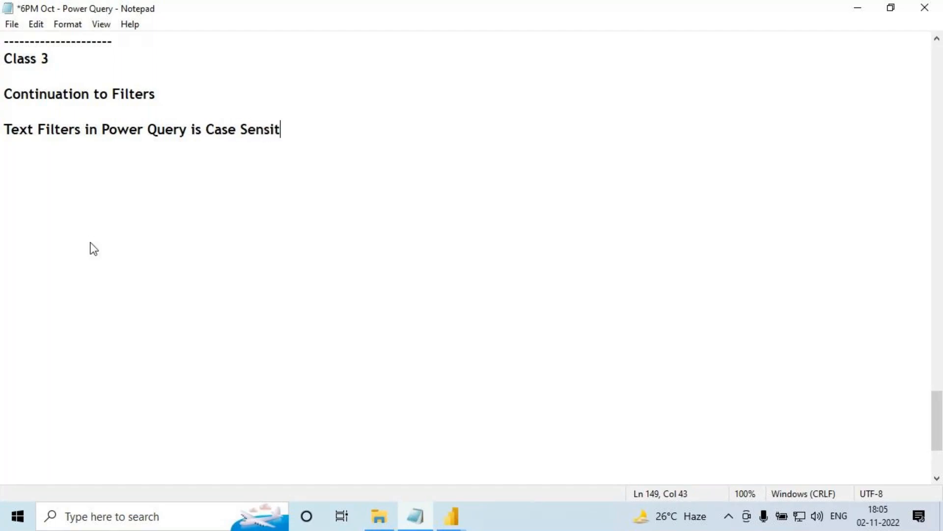
type("ive")
- Switch to the Power Query Editor and mark the Filtered Rows step and its settings icon with the annotation pen
mouse_move(451, 516)
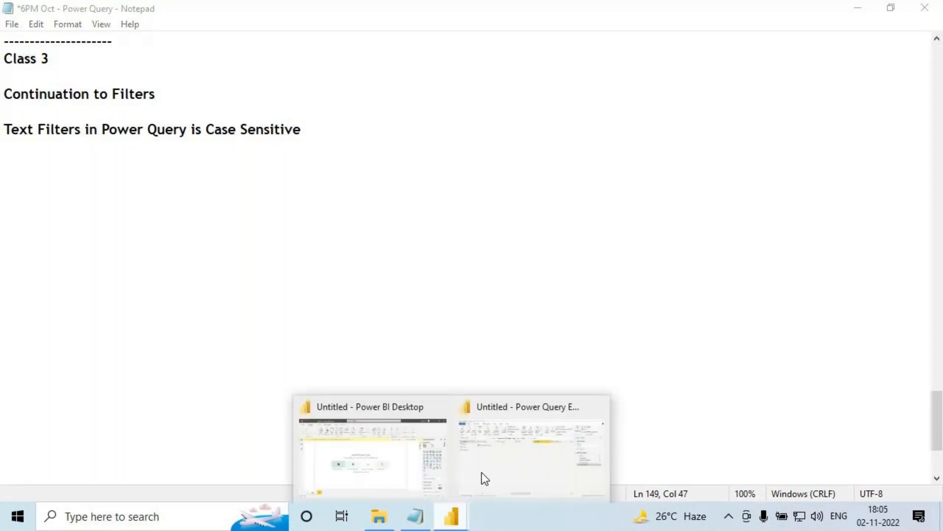
left_click(482, 473)
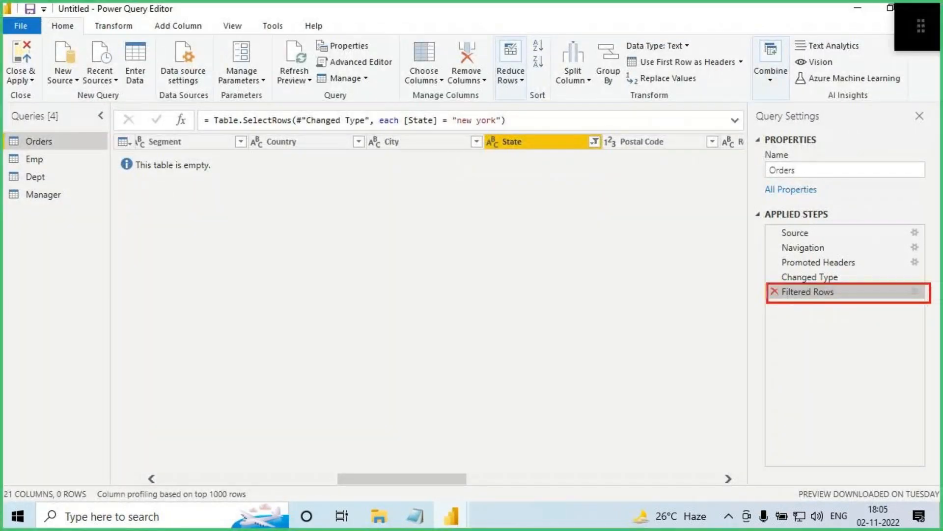
left_click_drag(783, 305, 831, 304)
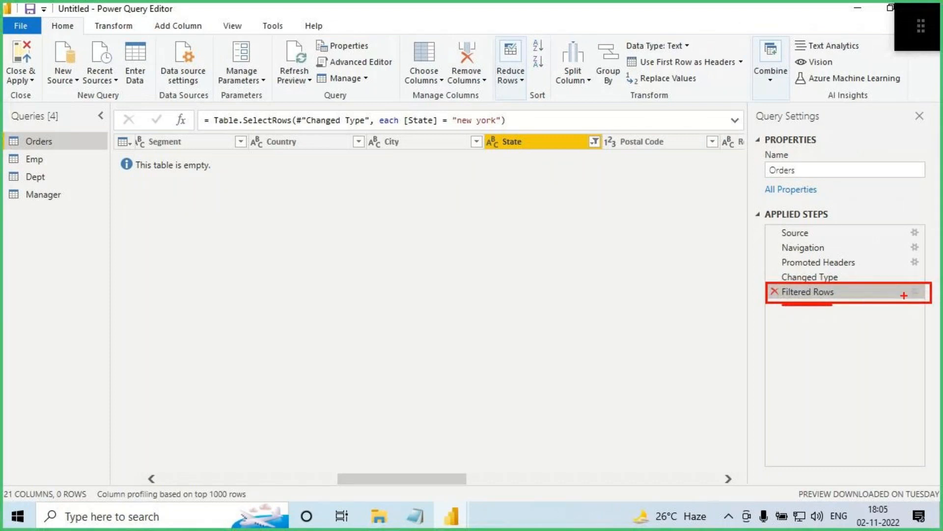
mouse_move(908, 284)
left_mouse_down()
mouse_move(899, 289)
mouse_move(919, 301)
mouse_move(924, 285)
mouse_move(901, 350)
mouse_move(910, 303)
mouse_move(930, 323)
left_mouse_up()
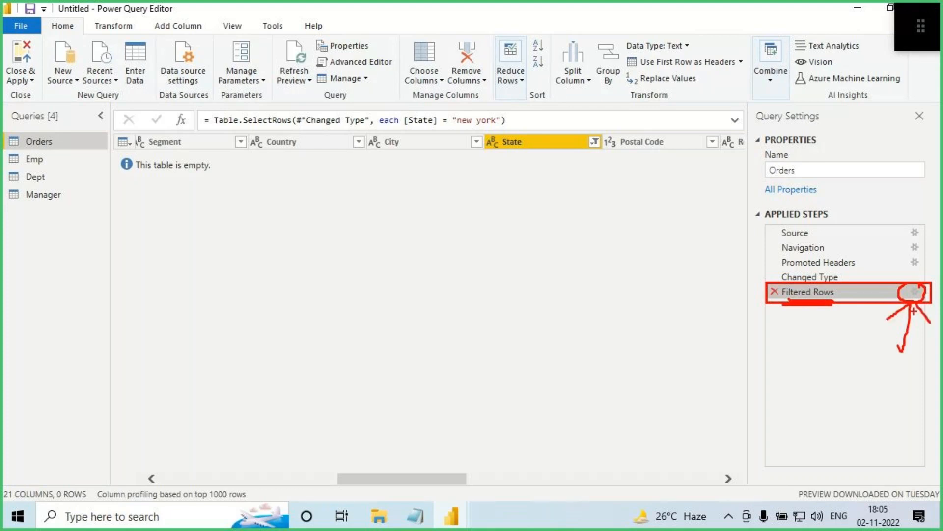
key("Escape")
- Edit the Filtered Rows step so that State equals "New York"
left_click(915, 292)
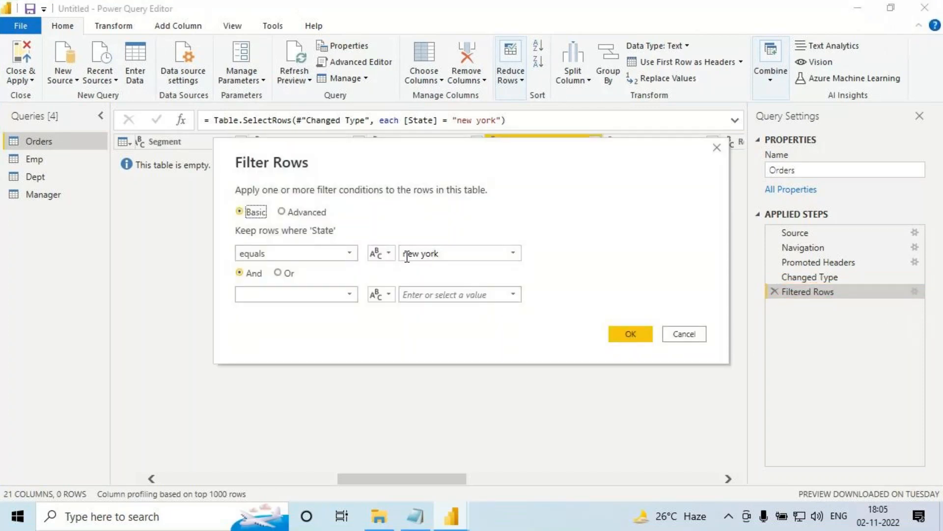
left_click_drag(398, 256, 476, 273)
type("New York")
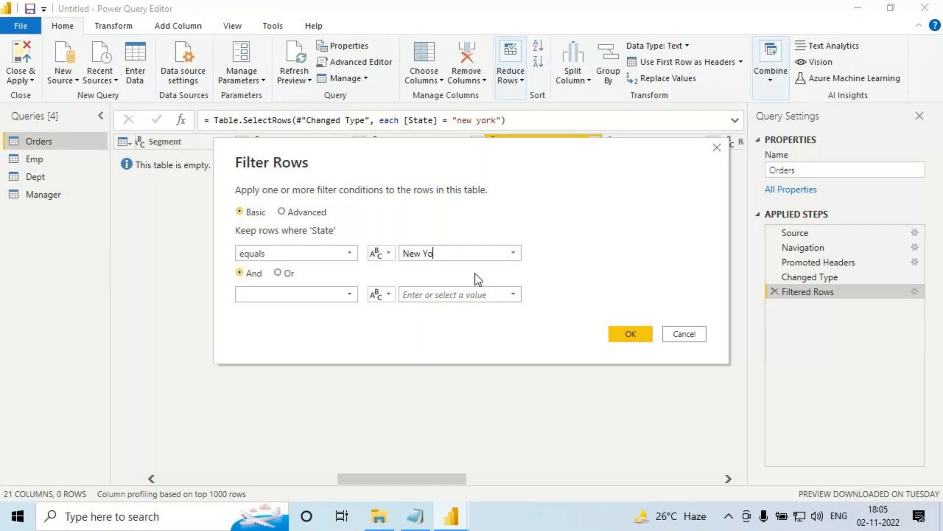
left_click(648, 336)
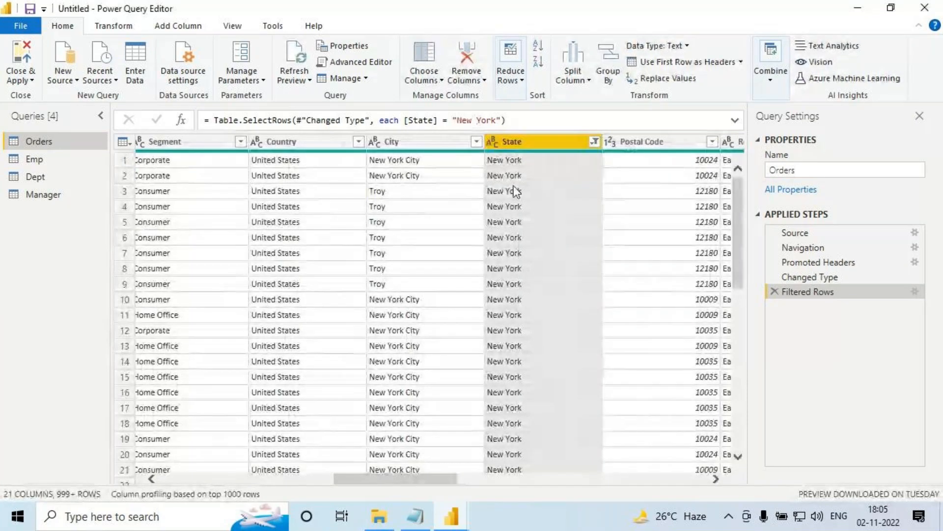
- Change the Filtered Rows condition on State back to equals "new york" in lowercase
left_click(915, 292)
key("BackSpace")
type("n")
left_click(426, 253)
key("BackSpace")
left_click(625, 339)
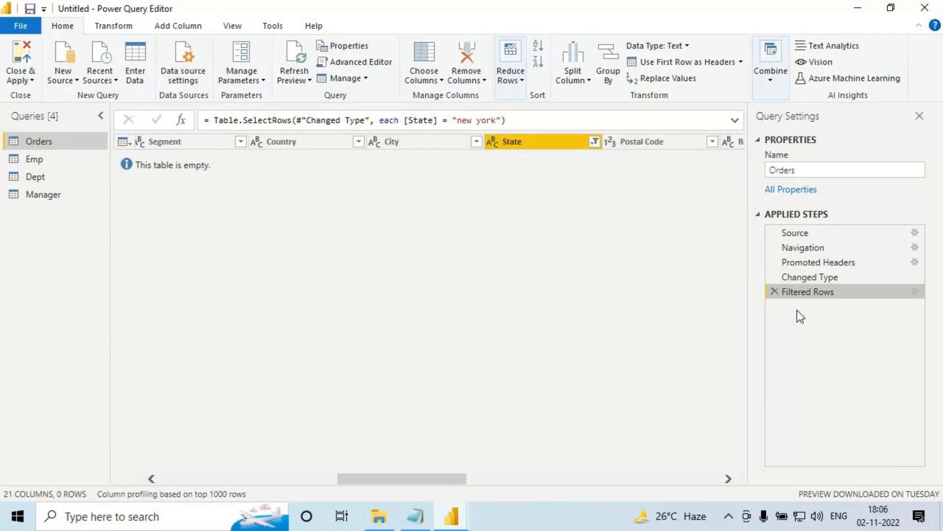
- Mark the Filtered Rows step, its settings icon and the "new york" value in its formula with the annotation pen
mouse_move(768, 282)
left_mouse_down()
mouse_move(895, 307)
mouse_move(924, 301)
mouse_move(907, 279)
left_mouse_up()
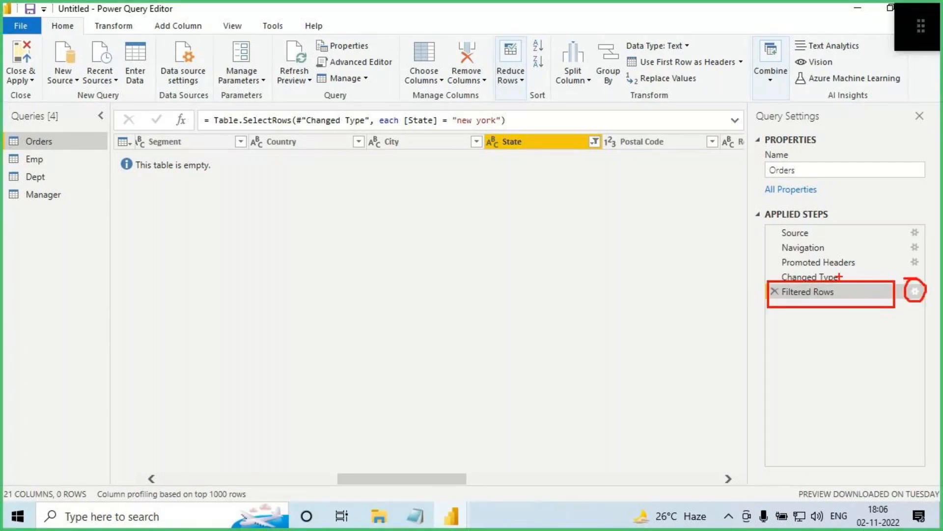
left_click_drag(765, 289, 672, 290)
mouse_move(764, 285)
left_mouse_down()
mouse_move(743, 271)
mouse_move(732, 325)
left_mouse_up()
mouse_move(186, 108)
left_mouse_down()
mouse_move(448, 136)
mouse_move(544, 131)
left_mouse_up()
left_click_drag(495, 54, 469, 112)
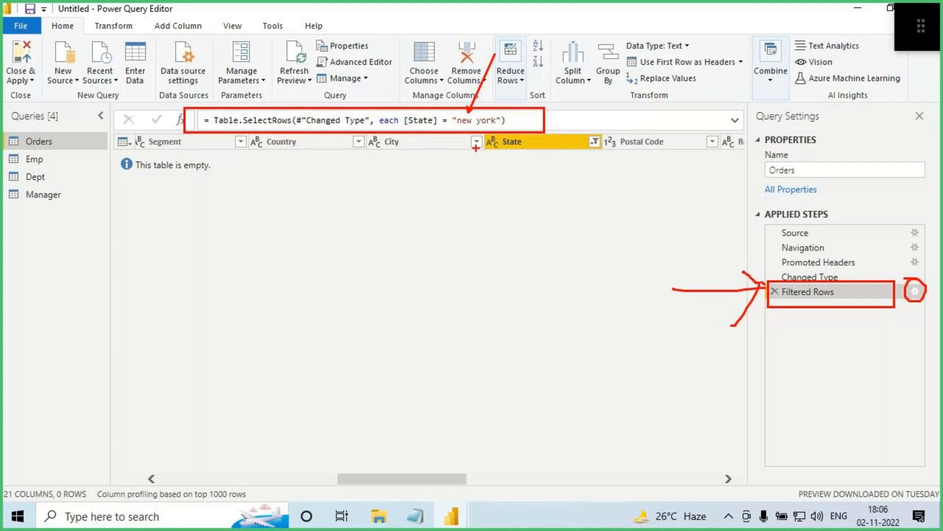
key("Escape")
- Edit the Filtered Rows formula directly so that the State value reads "New York"
left_click(457, 120)
key("Delete")
type("N")
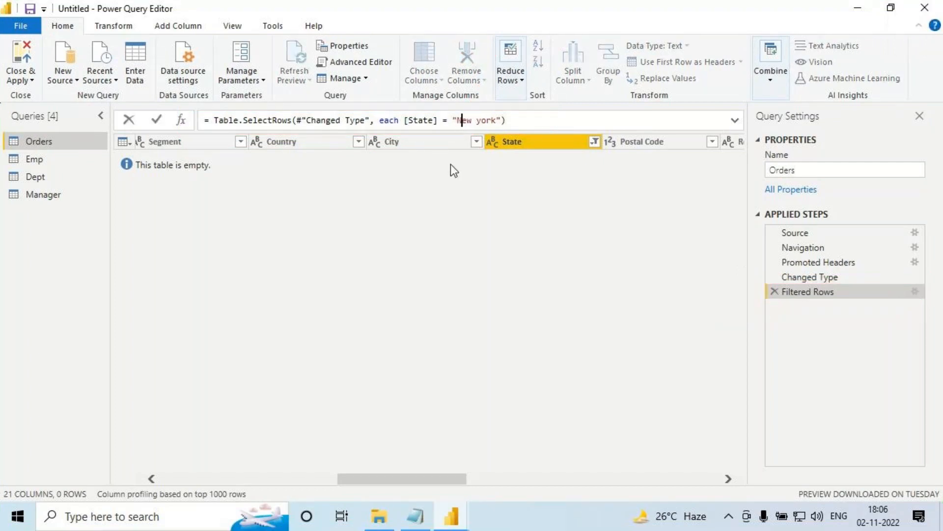
left_click(481, 121)
key("Delete")
type("Y")
left_click(541, 119)
key("Return")
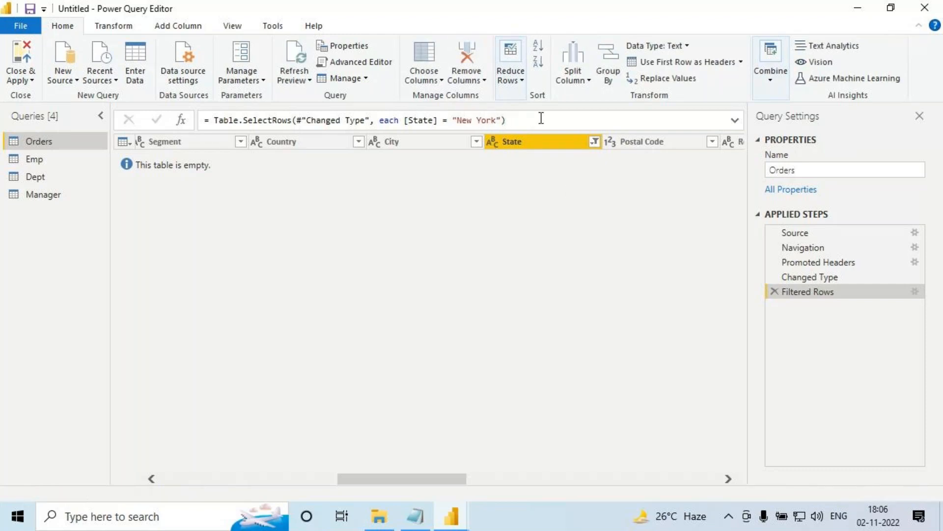
- Mark the filtered State values, the Filtered Rows settings icon and the formula with the annotation pen
key("ctrl+2")
mouse_move(521, 147)
left_mouse_down()
mouse_move(521, 205)
mouse_move(529, 201)
left_mouse_up()
left_click_drag(538, 184, 522, 203)
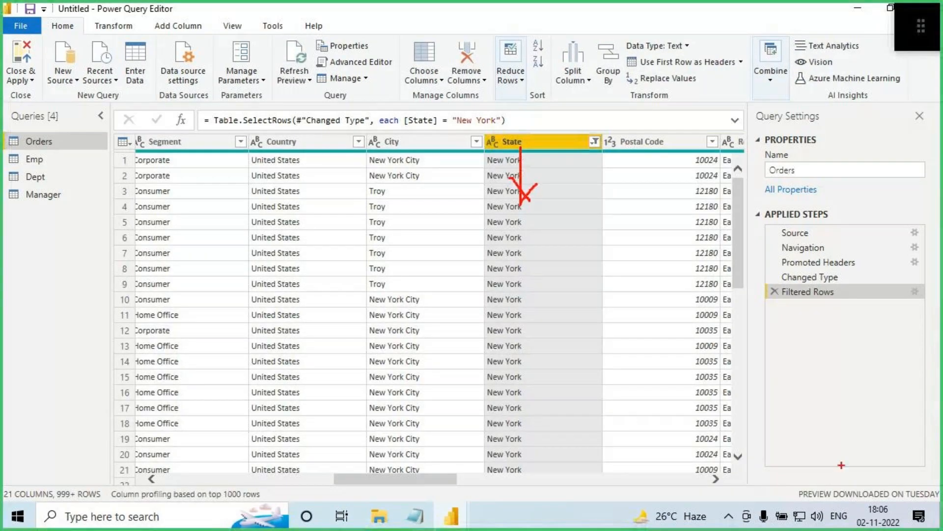
mouse_move(925, 292)
left_mouse_down()
mouse_move(910, 291)
mouse_move(924, 288)
left_mouse_up()
left_click_drag(831, 307, 936, 306)
mouse_move(182, 103)
left_mouse_down()
mouse_move(330, 123)
mouse_move(742, 124)
left_mouse_up()
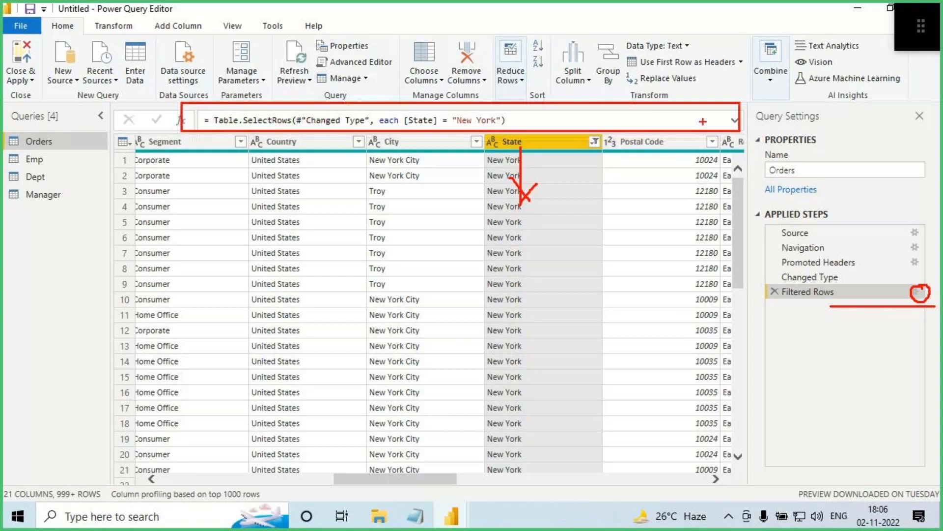
key("Escape")
- Delete the Filtered Rows step from the Orders query
mouse_move(416, 517)
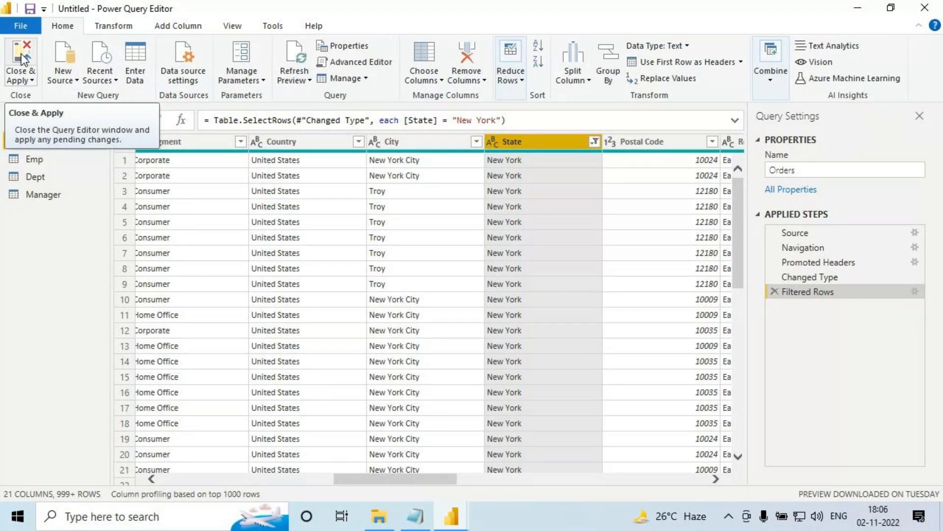
left_click(775, 292)
- Sketch the Does Not Equal idea over the State column with the annotation pen, writing 49, a crossed-out New York and 48
left_click_drag(522, 151, 519, 193)
left_click_drag(533, 178, 506, 200)
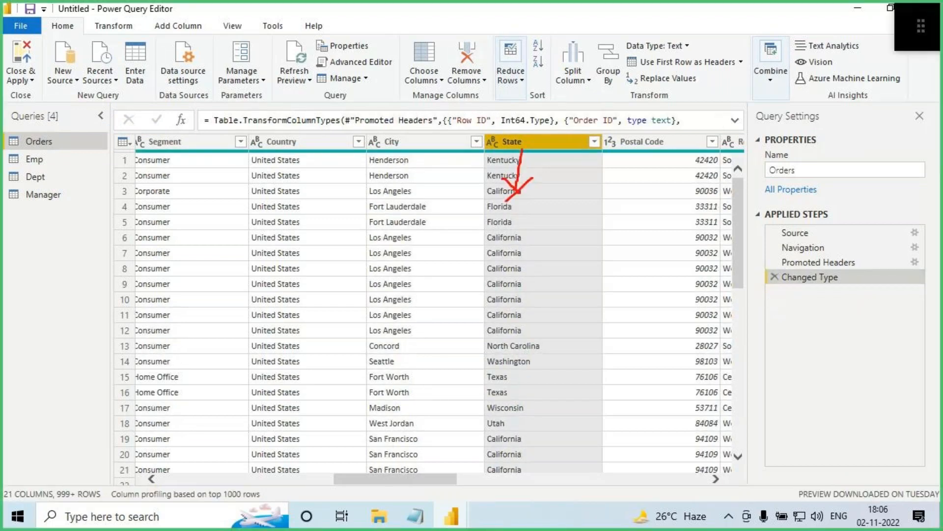
left_click_drag(547, 176, 564, 193)
left_click_drag(555, 181, 553, 210)
left_click_drag(583, 183, 579, 219)
mouse_move(481, 270)
left_mouse_down()
mouse_move(428, 363)
mouse_move(456, 373)
left_mouse_up()
left_click_drag(404, 389, 403, 432)
mouse_move(404, 394)
left_mouse_down()
mouse_move(418, 394)
mouse_move(405, 404)
left_mouse_up()
mouse_move(419, 388)
left_mouse_down()
mouse_move(422, 413)
mouse_move(399, 376)
left_mouse_up()
left_click_drag(459, 376, 477, 388)
left_click_drag(477, 387, 472, 423)
mouse_move(507, 386)
left_mouse_down()
mouse_move(495, 416)
mouse_move(507, 388)
left_mouse_up()
left_click_drag(489, 330, 489, 361)
mouse_move(520, 328)
left_mouse_down()
mouse_move(460, 357)
mouse_move(516, 367)
mouse_move(590, 319)
left_mouse_up()
mouse_move(605, 309)
left_mouse_down()
mouse_move(623, 315)
mouse_move(612, 339)
left_mouse_up()
mouse_move(634, 300)
left_mouse_down()
mouse_move(639, 324)
mouse_move(651, 304)
left_mouse_up()
mouse_move(660, 324)
left_mouse_down()
mouse_move(664, 291)
mouse_move(675, 319)
left_mouse_up()
left_click_drag(575, 354, 695, 313)
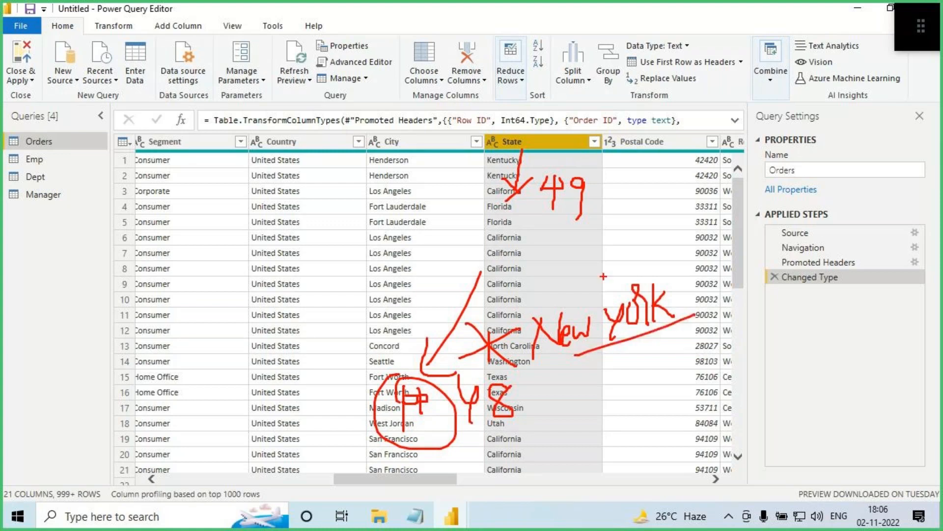
left_click_drag(466, 384, 510, 380)
mouse_move(457, 403)
left_mouse_down()
mouse_move(468, 379)
mouse_move(511, 388)
left_mouse_up()
left_click_drag(426, 377, 488, 405)
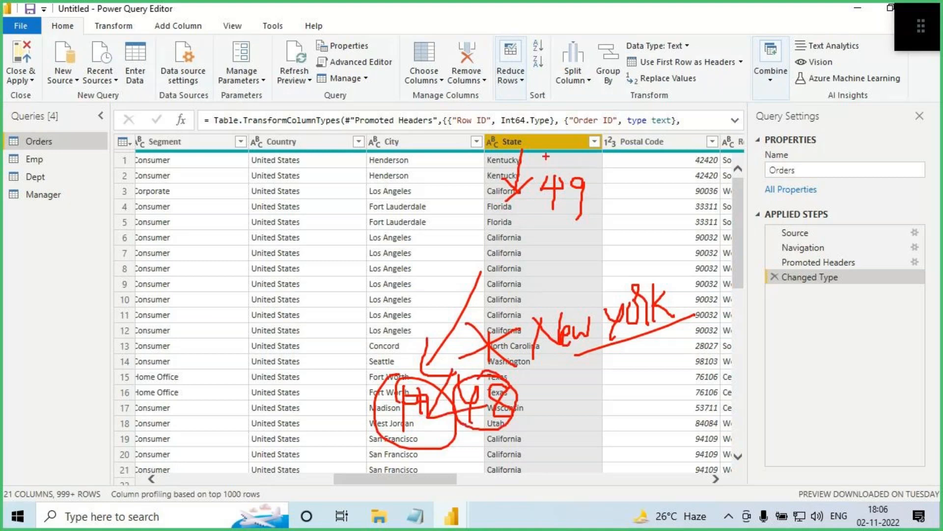
key("Escape")
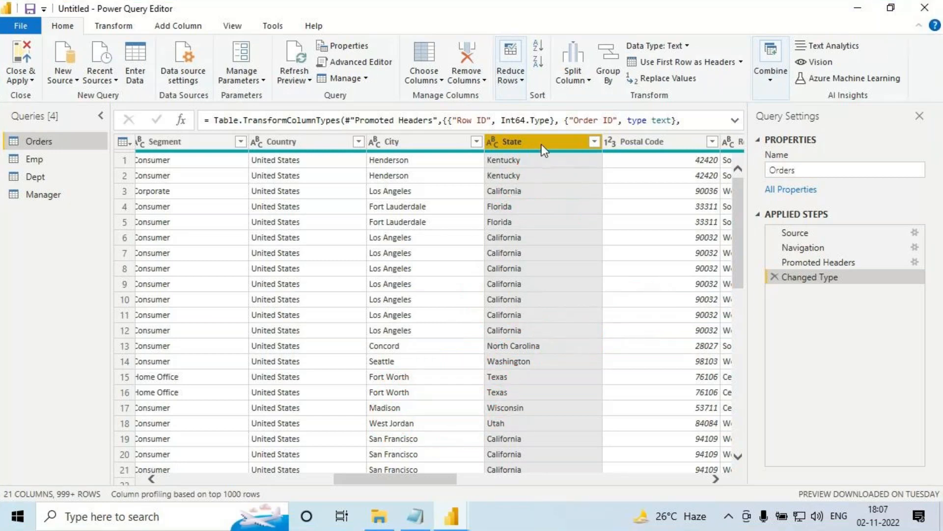
- Apply a Does Not Equal text filter to the State column with the value "New York"
left_click(594, 141)
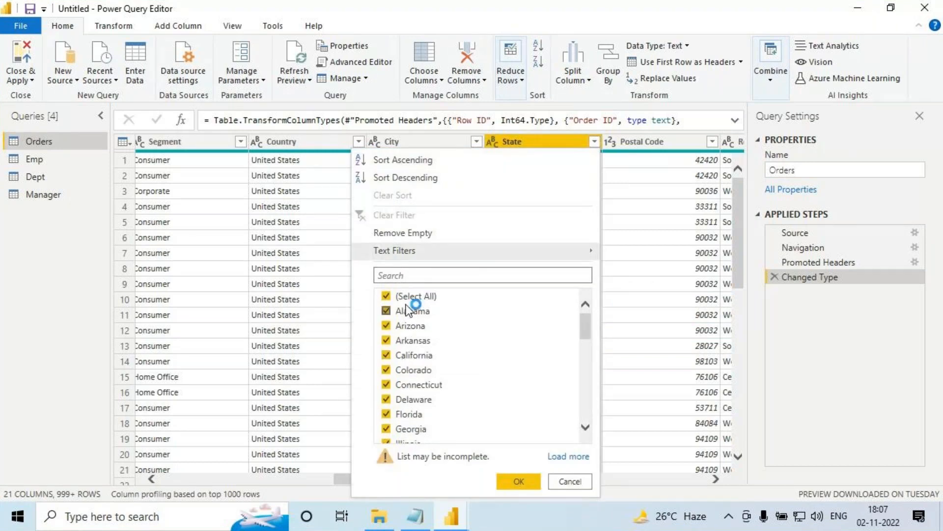
mouse_move(411, 250)
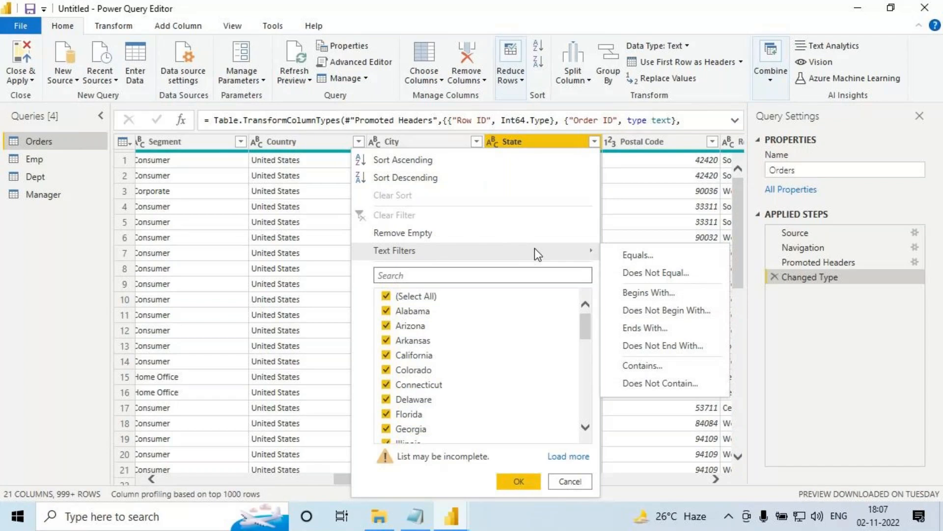
left_click(647, 272)
left_click(433, 254)
type("Ne")
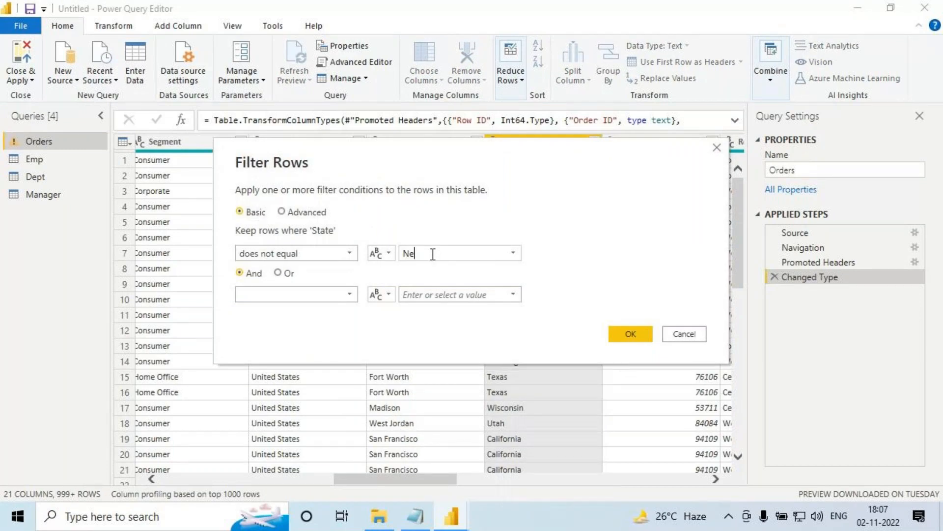
type("w York")
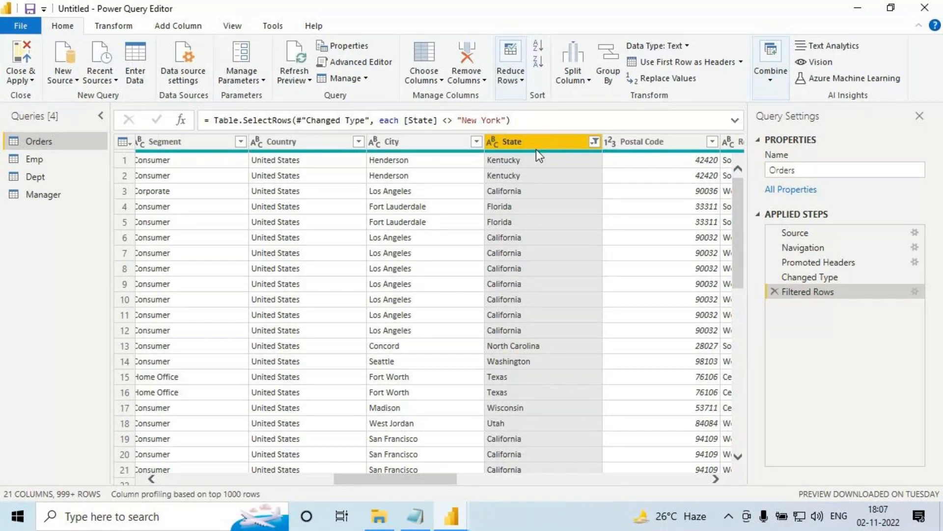
- Delete the Does Not Equal filter step and select the Customer Name column of the Orders query
left_click(775, 293)
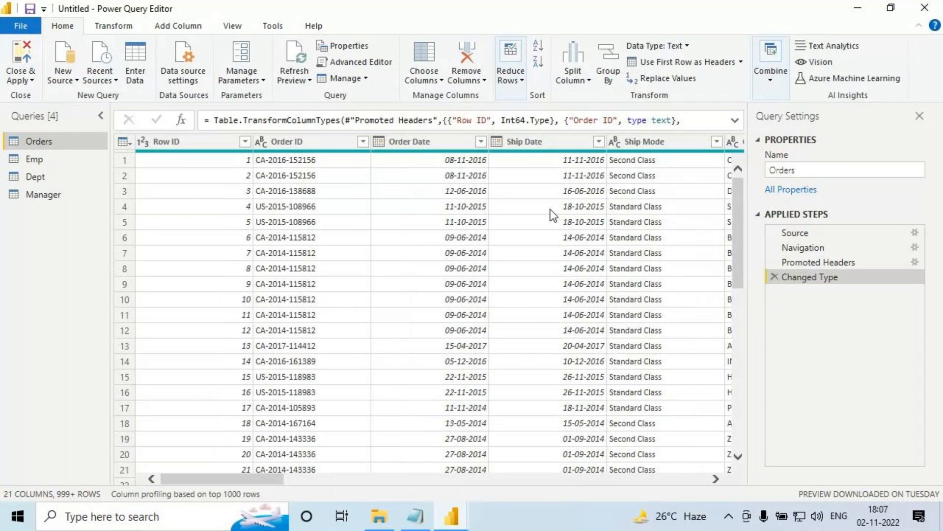
left_click_drag(252, 480, 299, 480)
left_click(679, 144)
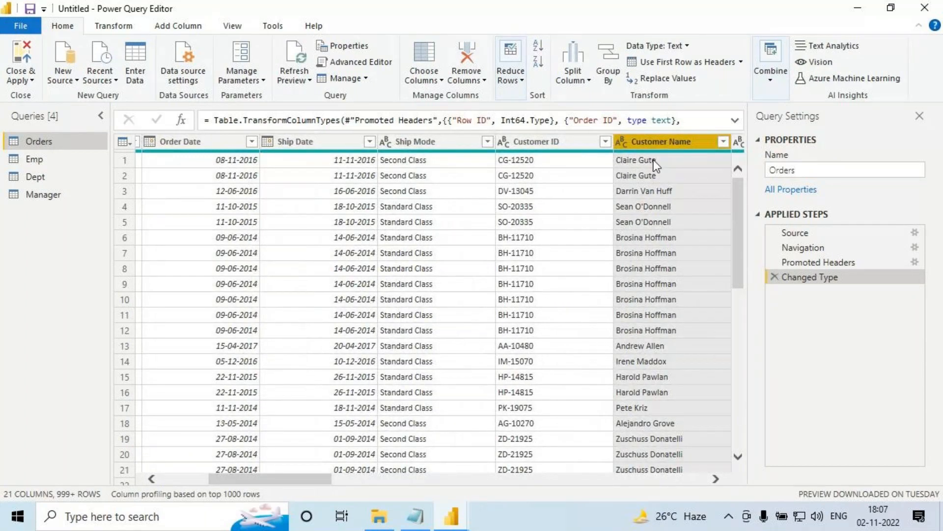
- Sketch A to Z beside the Customer Name column with the annotation pen, ticking A and crossing out the other letters
key("ctrl+2")
mouse_move(64, 141)
left_mouse_down()
mouse_move(135, 150)
mouse_move(104, 187)
left_mouse_up()
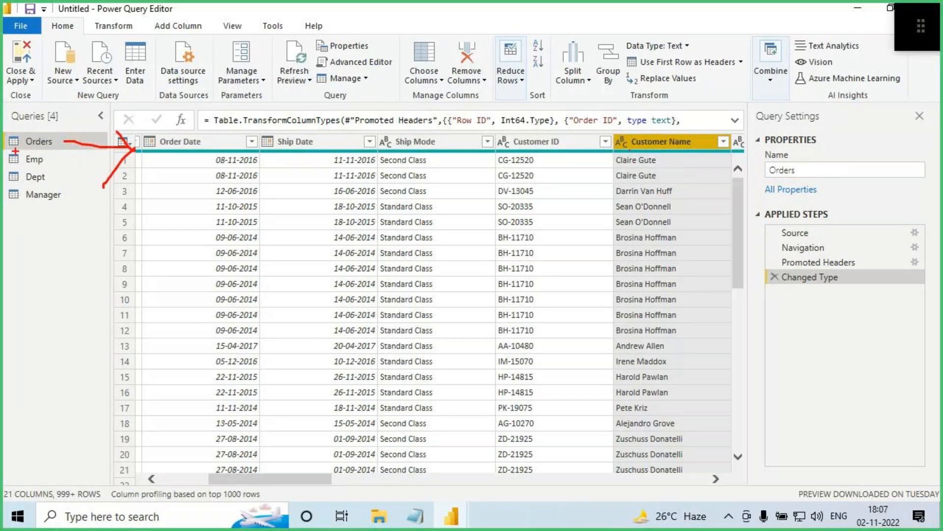
left_click_drag(14, 151, 57, 152)
mouse_move(541, 172)
left_mouse_down()
mouse_move(553, 149)
mouse_move(556, 172)
left_mouse_up()
left_click_drag(541, 169, 557, 165)
left_click_drag(552, 203, 552, 292)
left_click_drag(536, 268, 564, 270)
left_click_drag(532, 334, 571, 349)
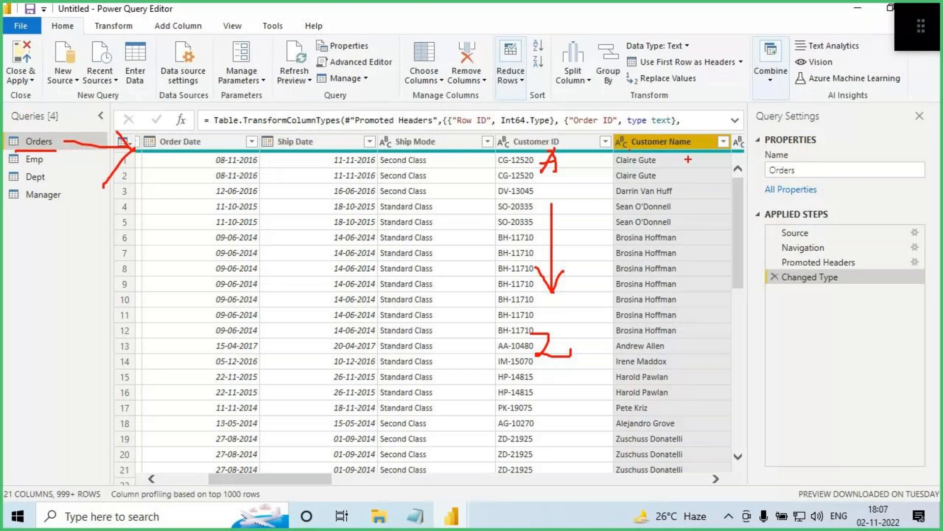
mouse_move(570, 146)
left_mouse_down()
mouse_move(577, 161)
mouse_move(650, 99)
left_mouse_up()
mouse_move(568, 188)
left_mouse_down()
mouse_move(592, 180)
mouse_move(501, 364)
left_mouse_up()
left_click_drag(491, 185, 695, 422)
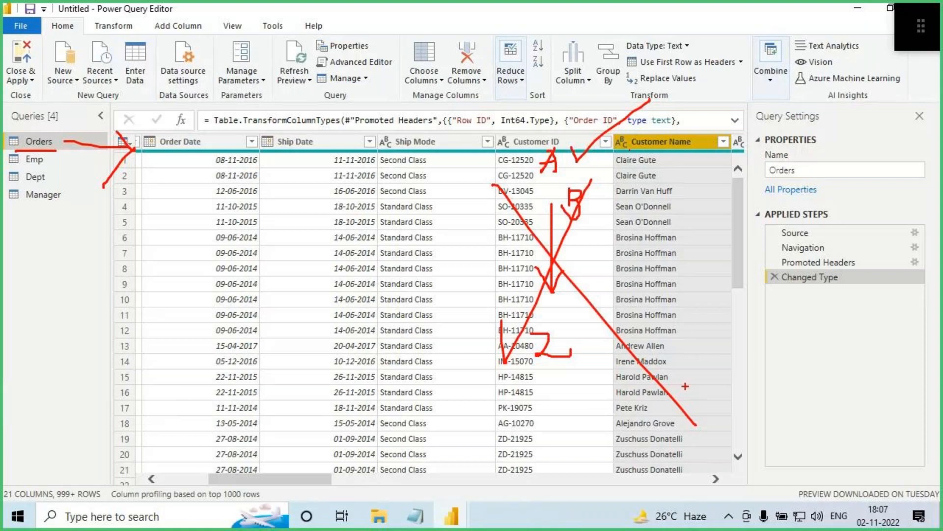
left_click_drag(532, 177, 573, 176)
key("Escape")
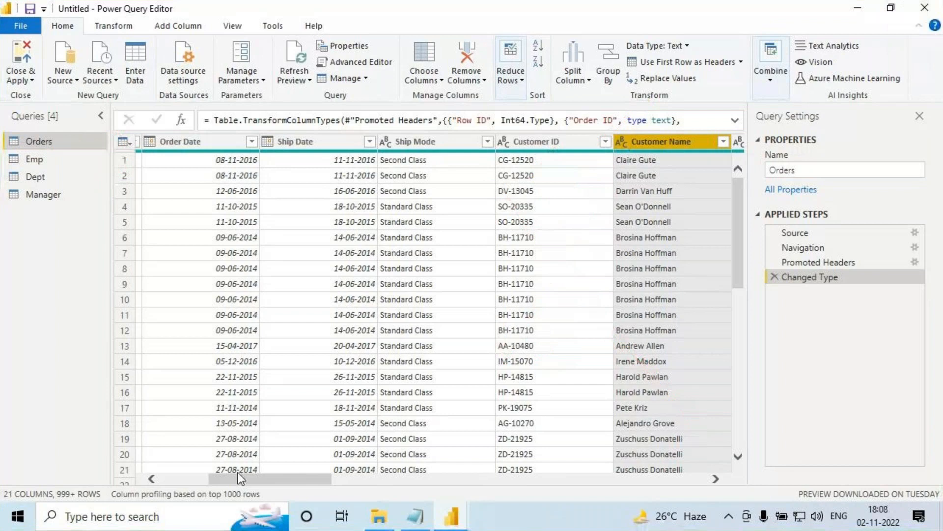
- Look through the list of values in the Customer Name column's filter
left_click_drag(243, 479, 306, 478)
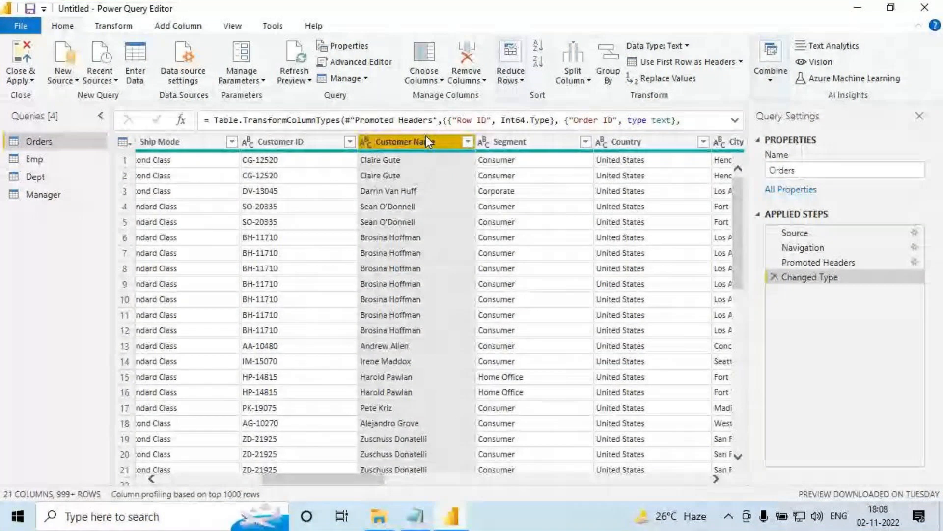
left_click(467, 141)
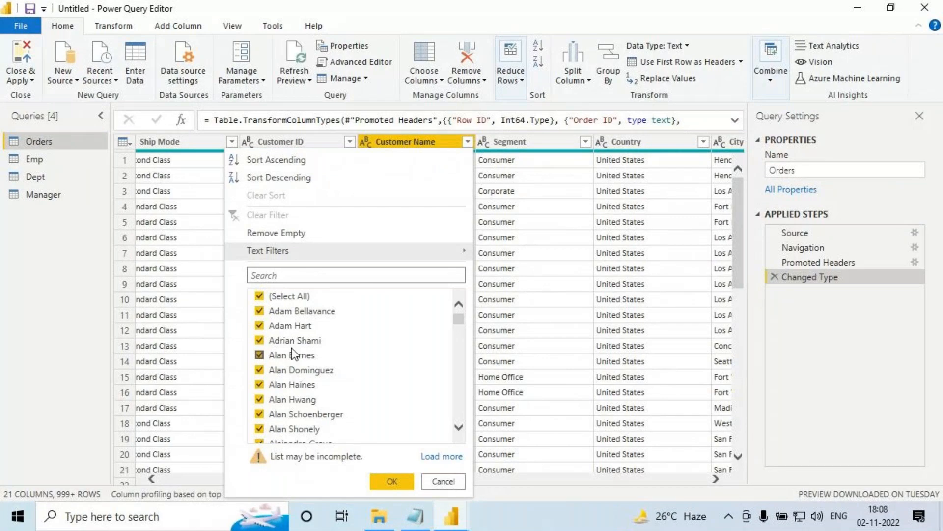
scroll(285, 356, "down", 5)
scroll(285, 356, "up", 5)
mouse_move(272, 256)
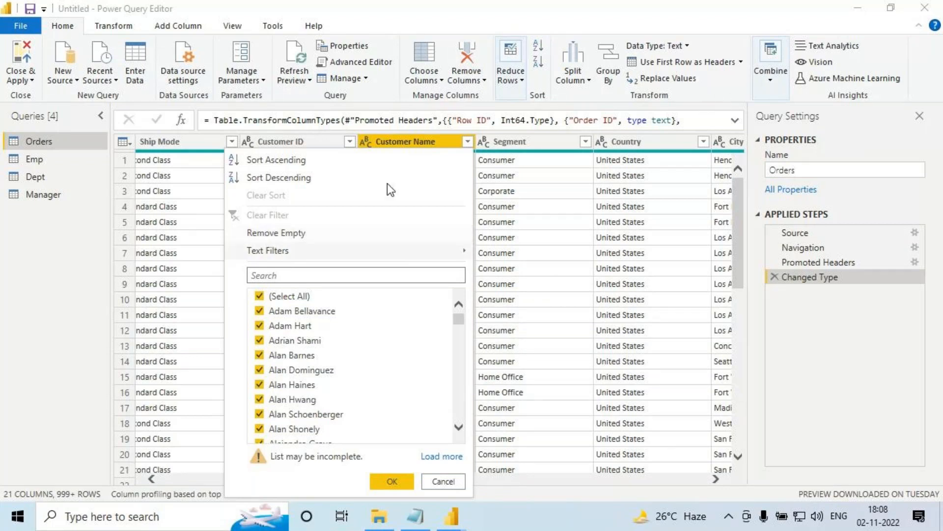
left_click(467, 141)
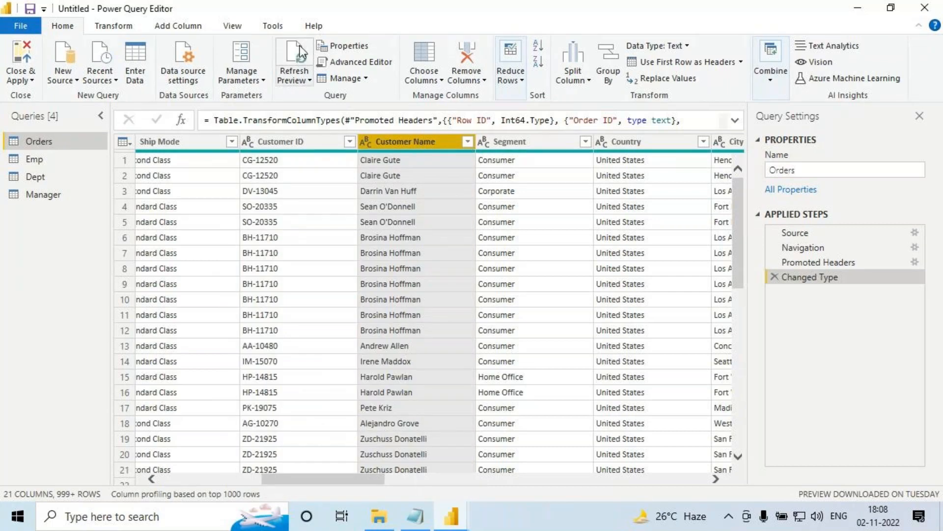
- Apply a Begins With text filter to the Customer Name column with the value "A" and scroll through the filtered rows
left_click(469, 142)
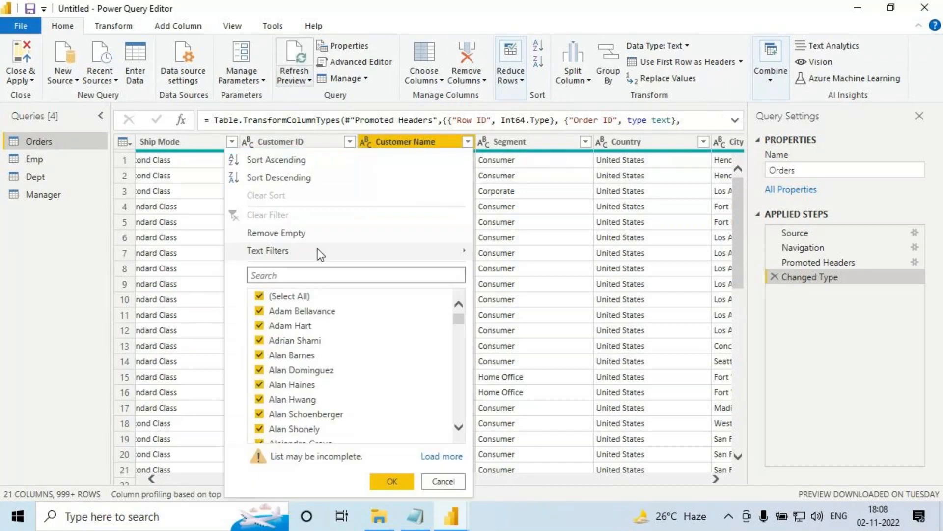
mouse_move(349, 258)
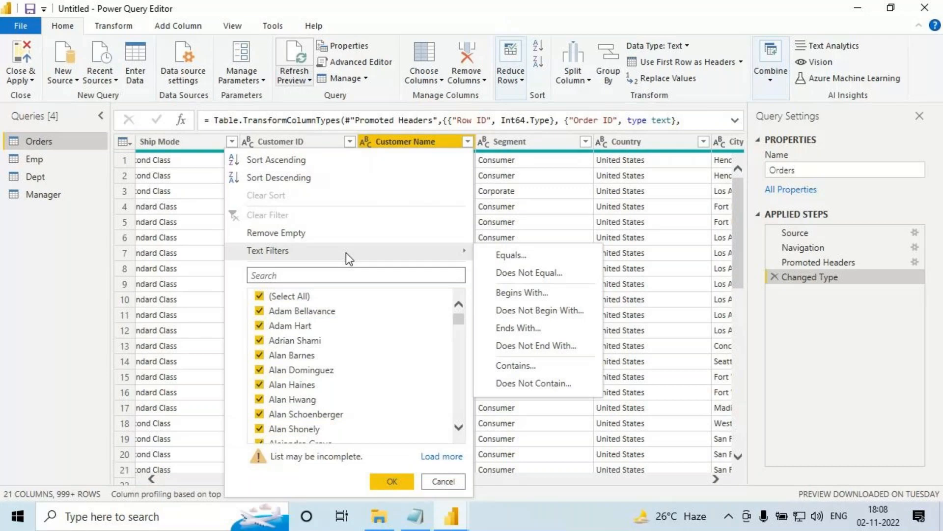
left_click(532, 293)
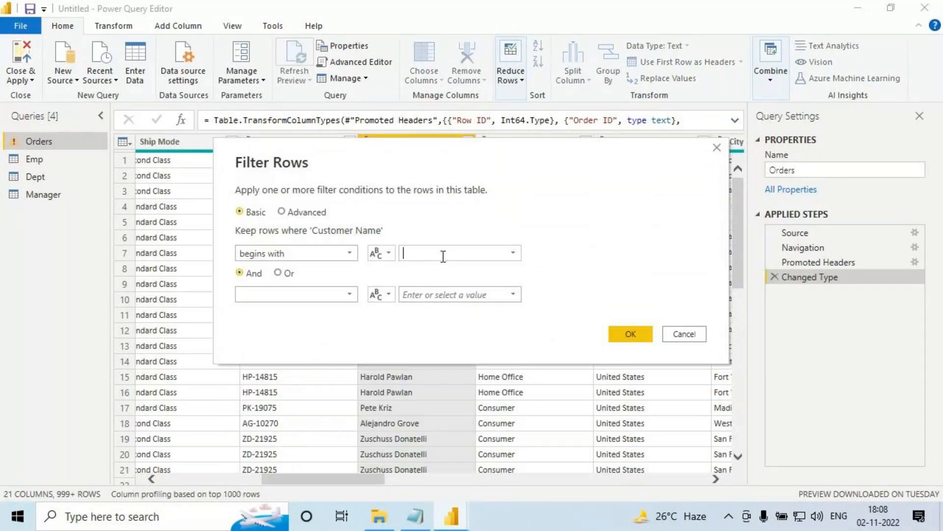
type("A")
key("Return")
scroll(412, 260, "down", 10)
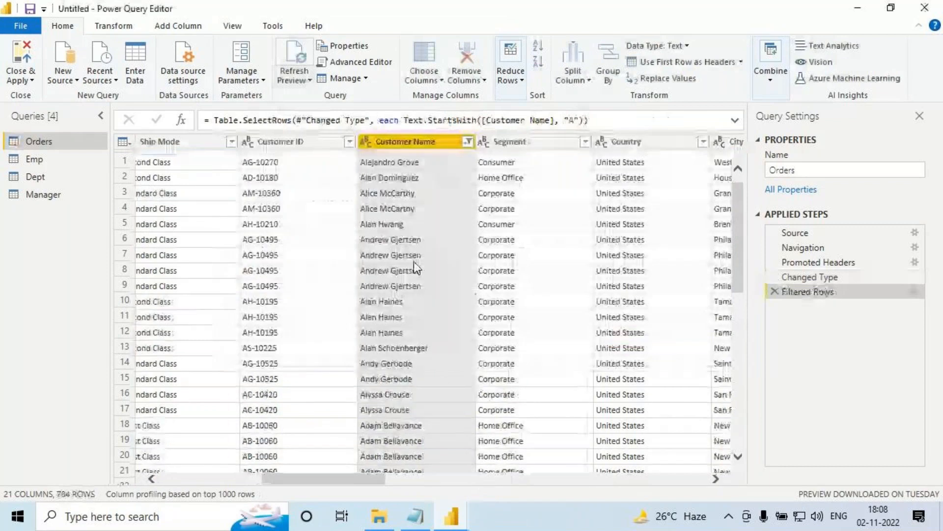
scroll(391, 367, "down", 9)
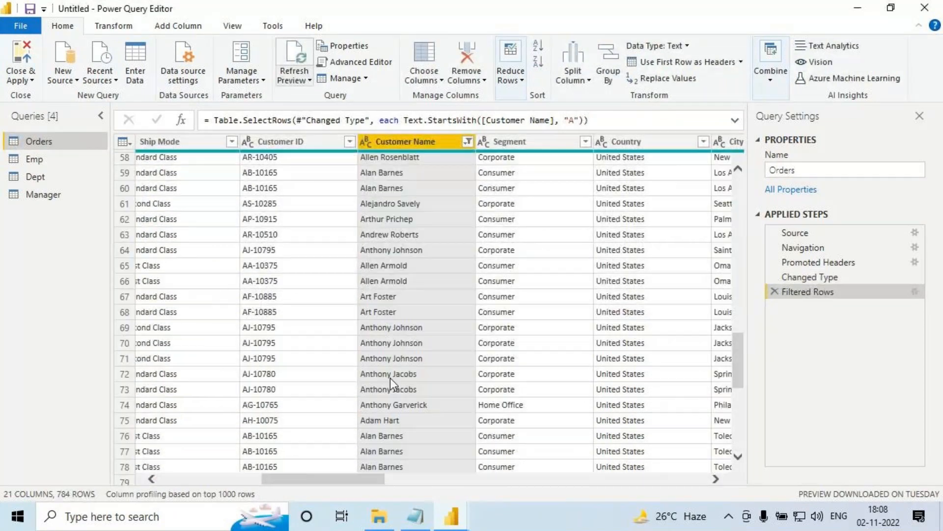
scroll(390, 379, "down", 20)
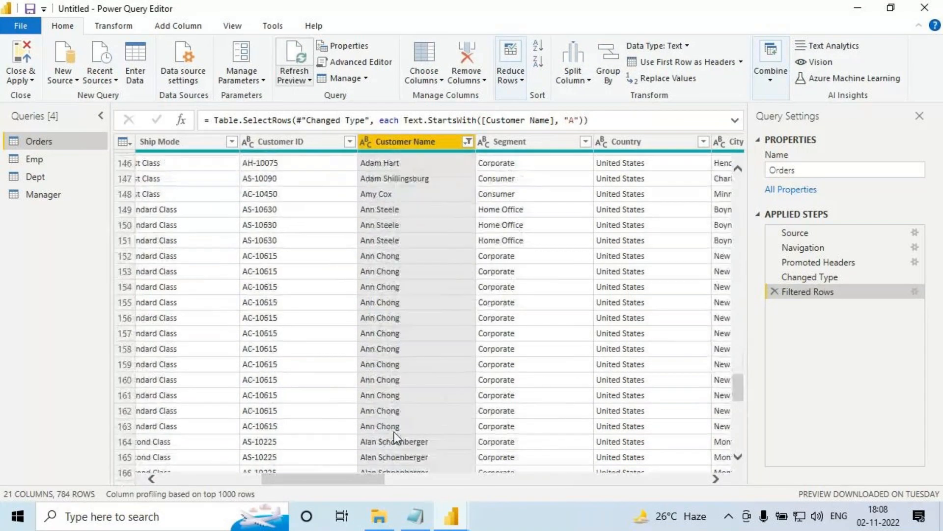
scroll(399, 397, "down", 5)
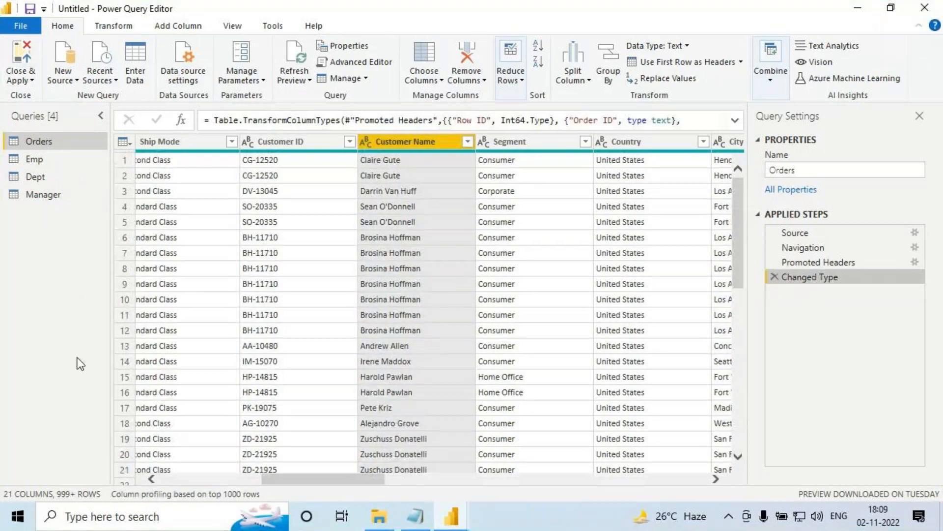
- Sketch underlined letters A and B with arrows to a circled P using the annotation pen, and clear the drawing
left_click_drag(80, 364, 100, 398)
left_click_drag(95, 359, 88, 368)
left_click_drag(92, 331, 86, 337)
mouse_move(178, 313)
left_mouse_down()
mouse_move(196, 308)
mouse_move(202, 294)
mouse_move(183, 363)
left_mouse_up()
left_click_drag(176, 318, 222, 306)
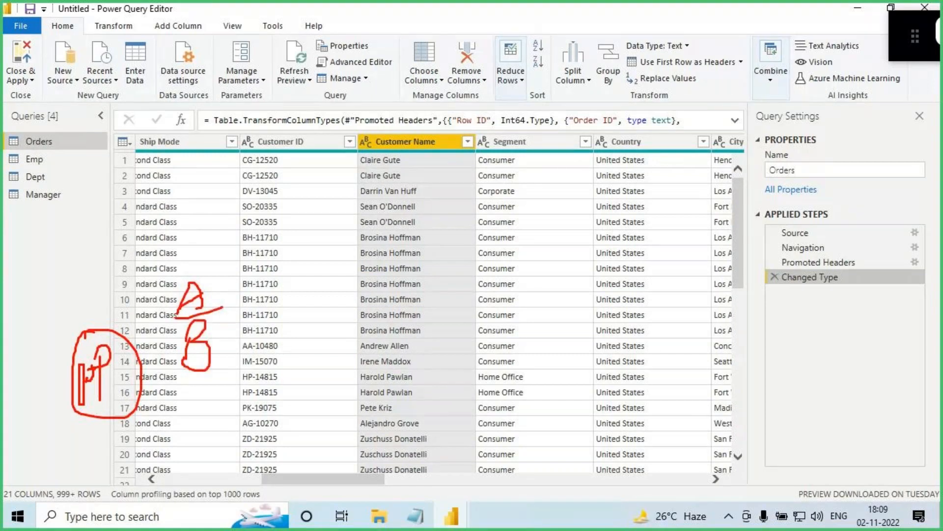
left_click_drag(178, 390, 223, 375)
mouse_move(161, 284)
left_mouse_down()
mouse_move(126, 351)
mouse_move(168, 319)
left_mouse_up()
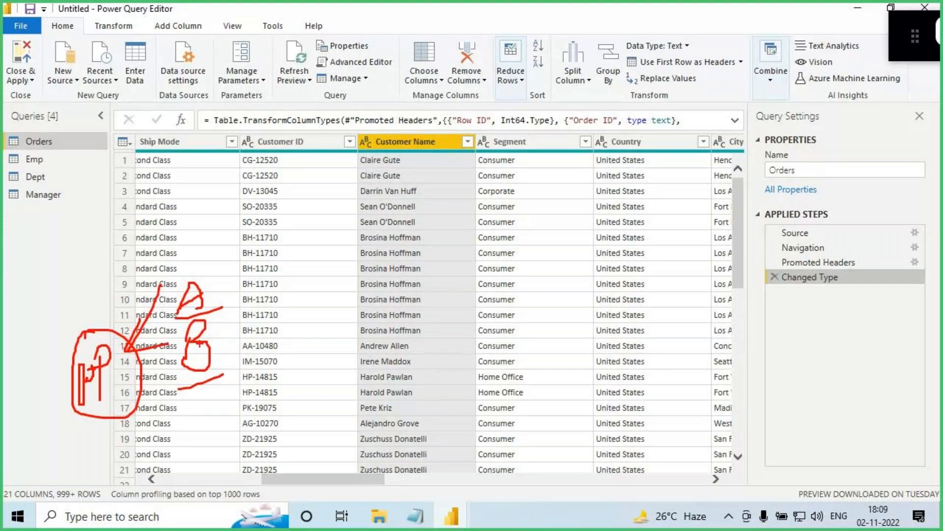
key("Escape")
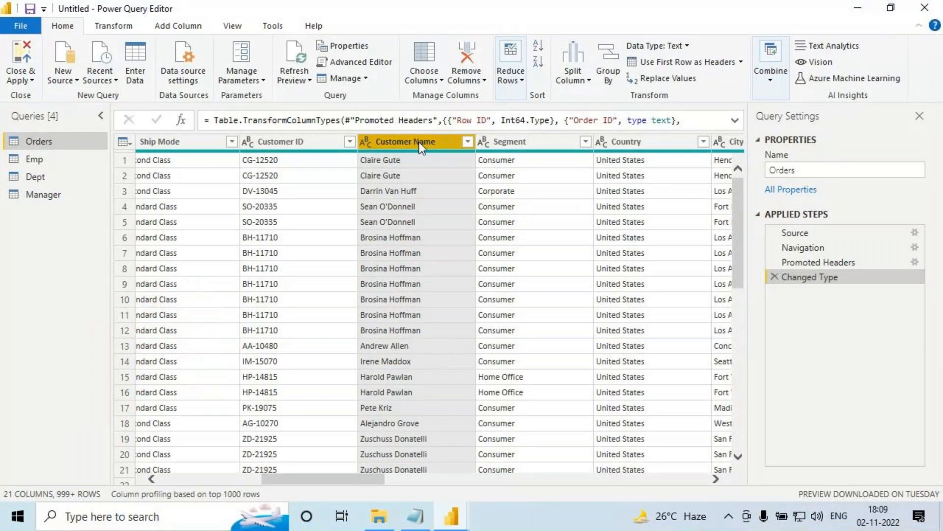
- Set up a Customer Name row filter that keeps values beginning with "A" Or beginning with "B"
left_click(467, 142)
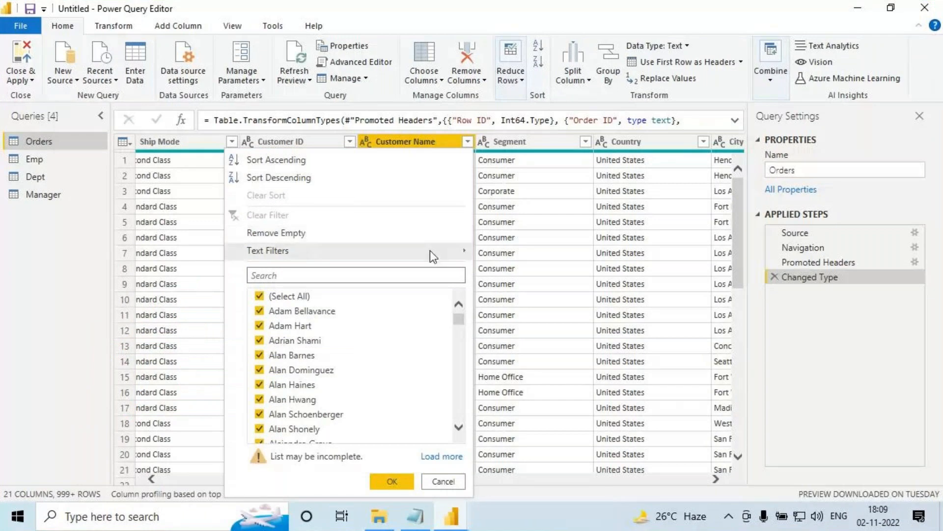
mouse_move(429, 250)
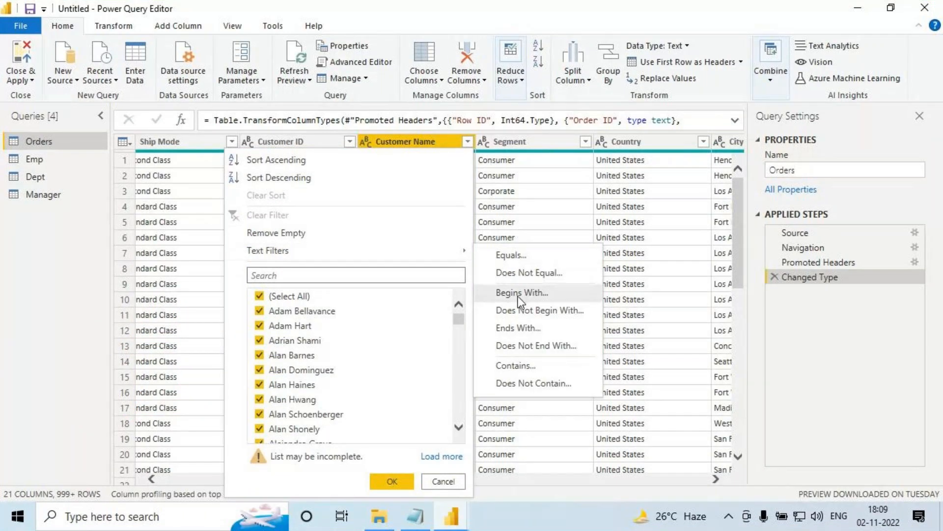
left_click(518, 295)
left_click(445, 251)
type("A")
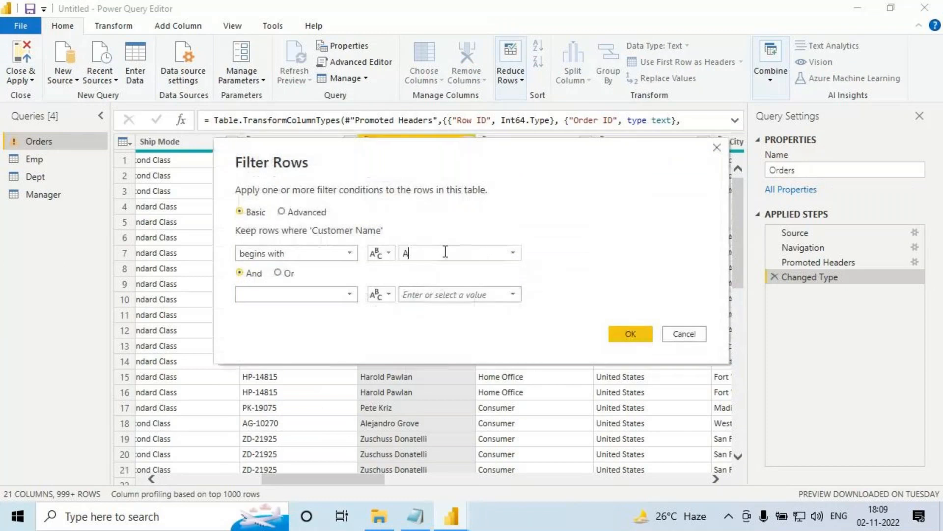
left_click(310, 295)
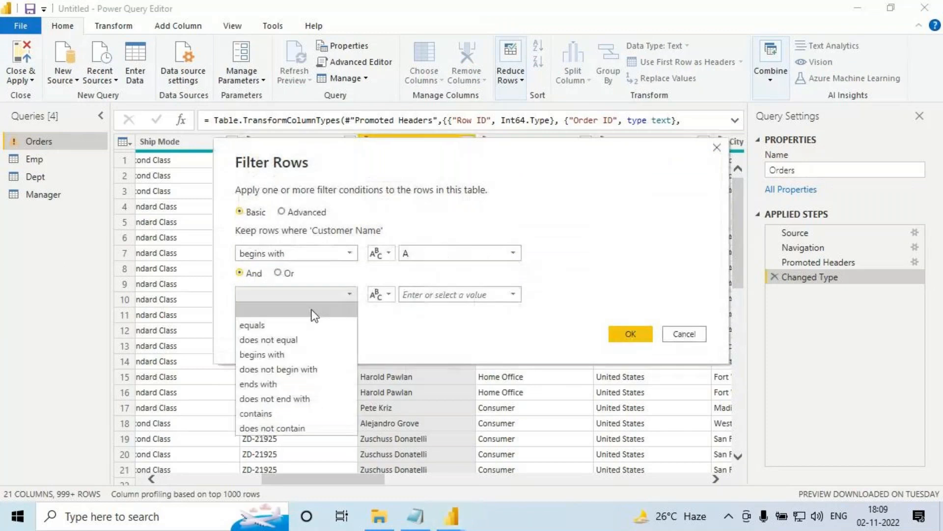
left_click(265, 355)
left_click(429, 295)
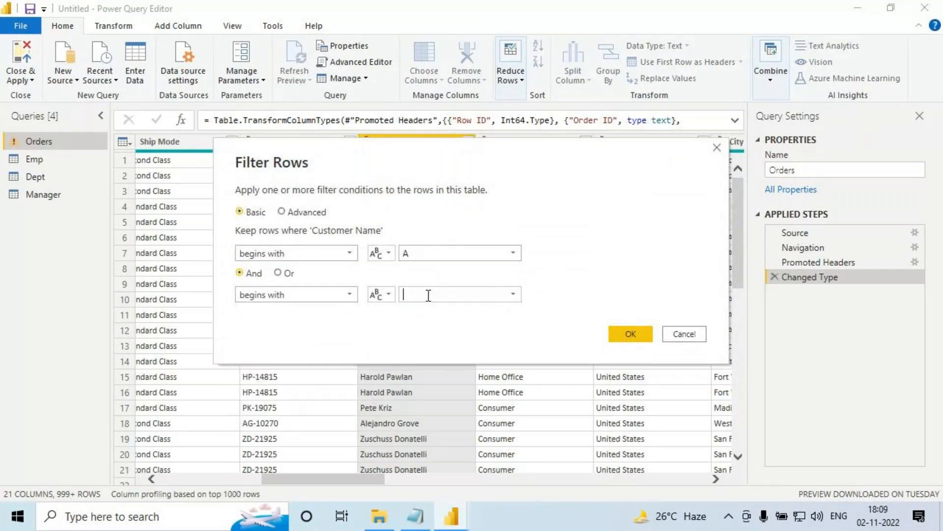
type("B")
left_click(286, 274)
- Frame both filter conditions and circle A, B and Or with the annotation pen, adding a downward arrow, and clear the marks
key("ctrl+2")
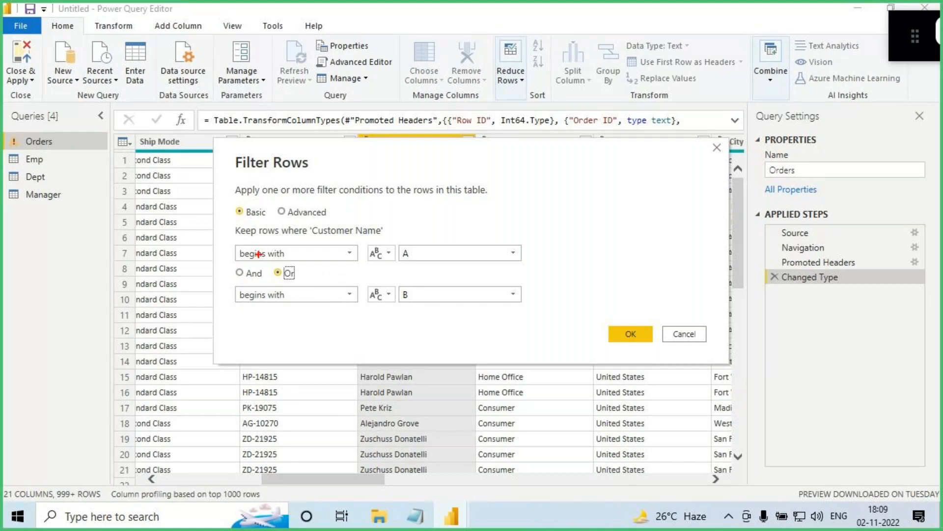
left_click_drag(244, 243, 520, 258)
left_click_drag(235, 289, 519, 310)
mouse_move(399, 323)
left_mouse_down()
mouse_move(399, 390)
mouse_move(411, 390)
mouse_move(399, 390)
left_mouse_up()
mouse_move(397, 261)
left_mouse_down()
mouse_move(425, 257)
mouse_move(396, 254)
mouse_move(399, 301)
mouse_move(410, 307)
mouse_move(411, 287)
left_mouse_up()
left_click_drag(424, 347, 401, 388)
mouse_move(280, 282)
left_mouse_down()
mouse_move(310, 270)
mouse_move(275, 269)
left_mouse_up()
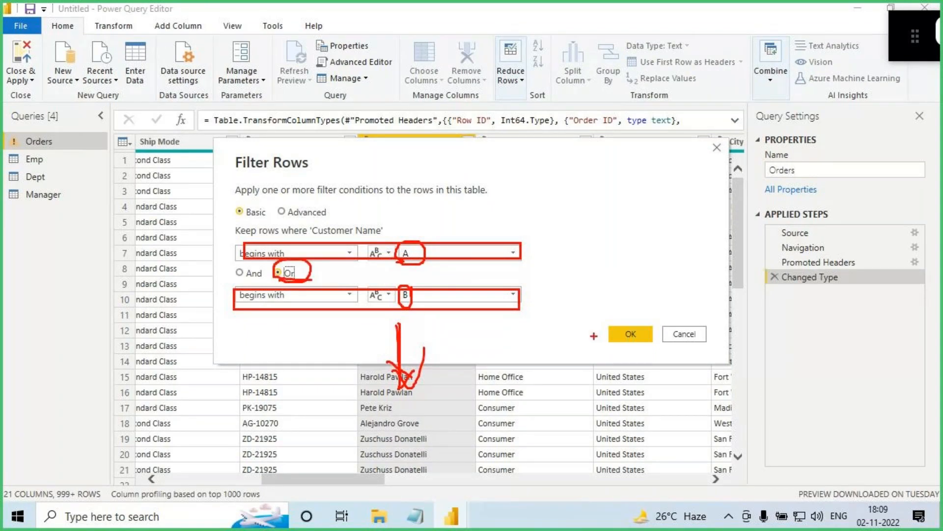
key("Escape")
- Apply the two-condition Customer Name filter and check the filtered rows, underlining one A name and one B name
left_click(629, 334)
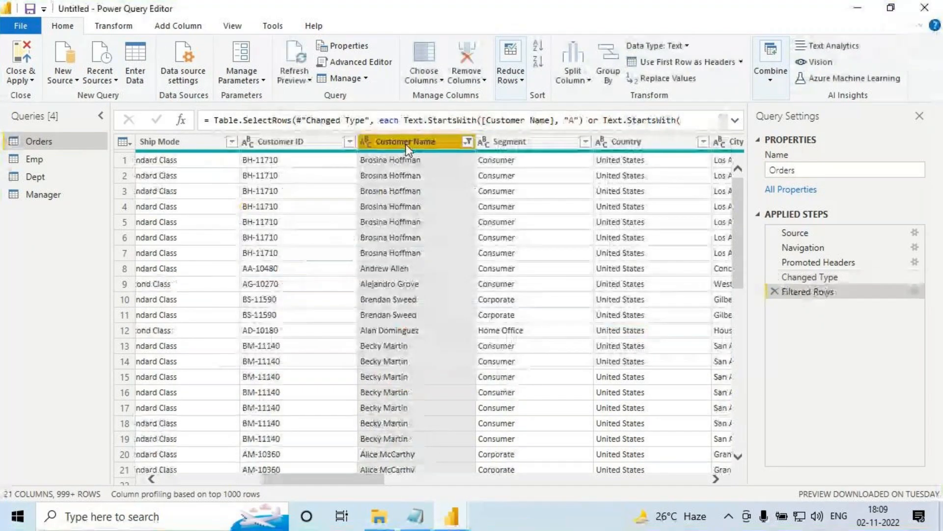
mouse_move(361, 277)
left_mouse_down()
mouse_move(404, 276)
mouse_move(397, 258)
left_mouse_up()
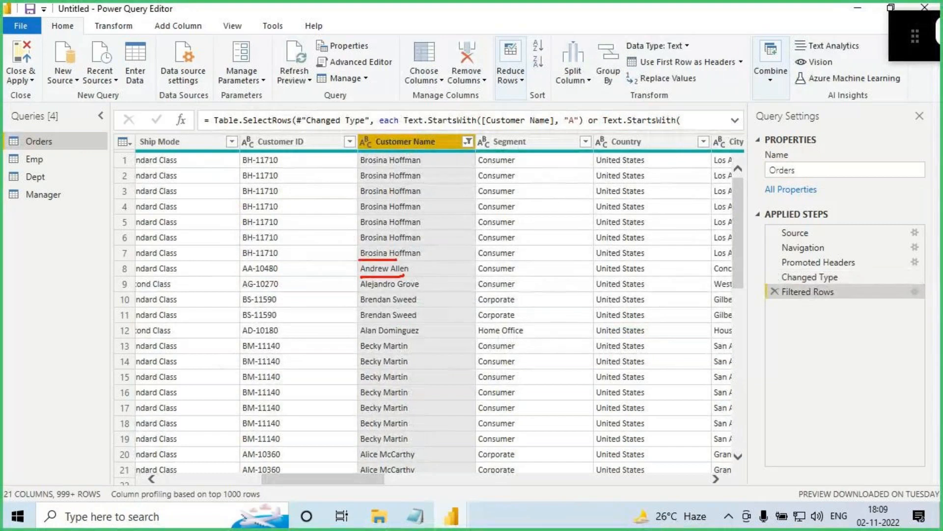
key("Escape")
scroll(402, 288, "down", 9)
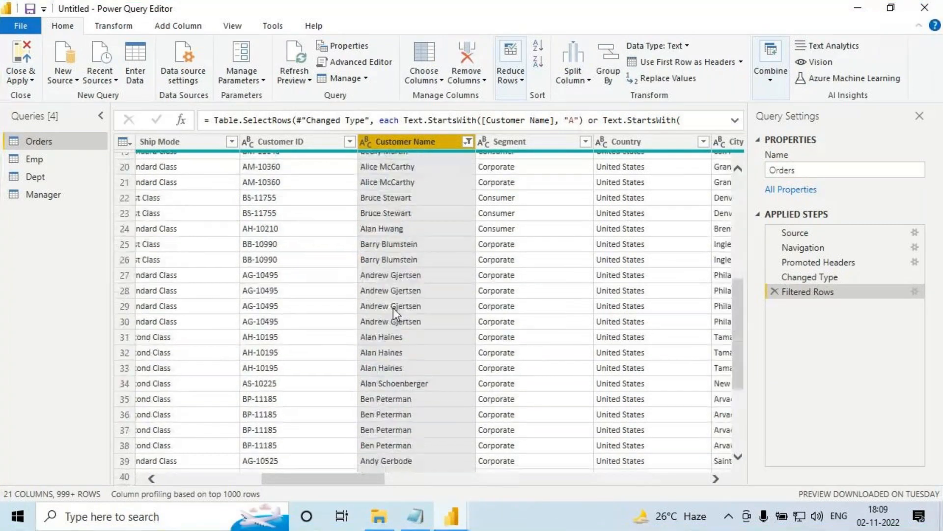
scroll(383, 337, "down", 1)
scroll(381, 331, "down", 5)
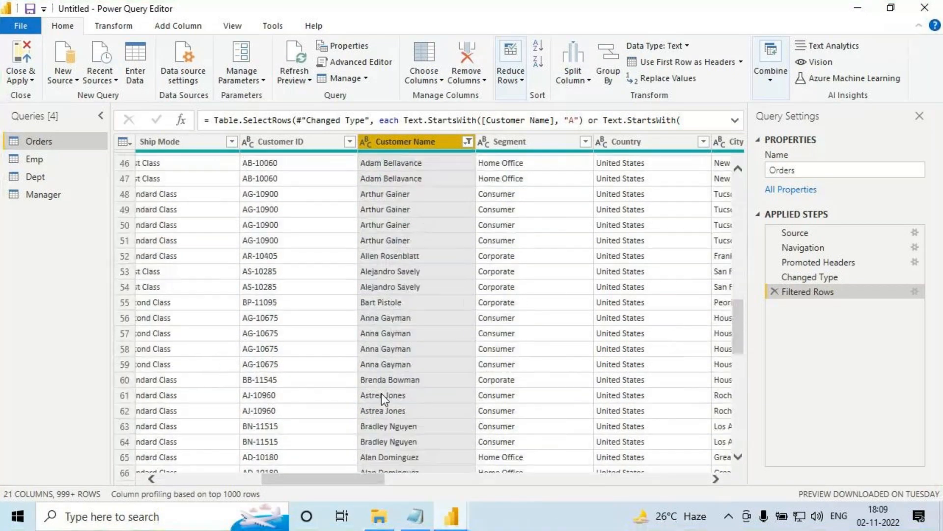
scroll(391, 383, "down", 5)
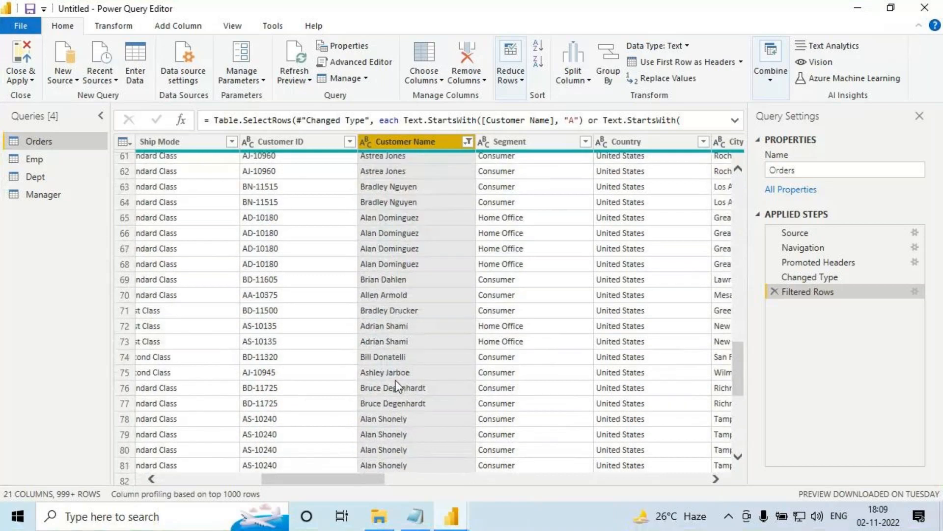
- Sketch the letters A, B and C in a column over Ship Mode with the annotation pen, and clear the drawing
key("ctrl+2")
mouse_move(180, 182)
left_mouse_down()
mouse_move(162, 212)
mouse_move(180, 206)
mouse_move(178, 197)
left_mouse_up()
mouse_move(167, 230)
left_mouse_down()
mouse_move(147, 311)
mouse_move(175, 309)
left_mouse_up()
left_click_drag(171, 269, 168, 291)
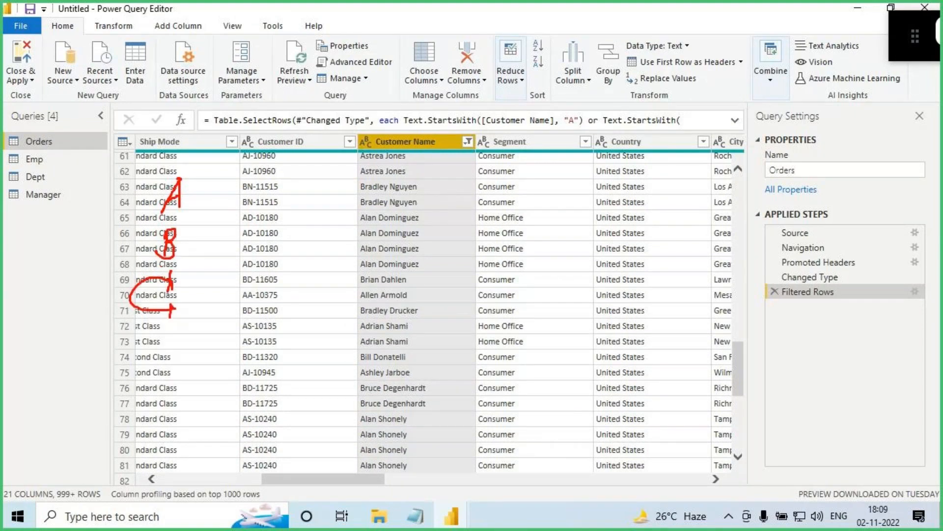
mouse_move(220, 204)
left_mouse_down()
mouse_move(209, 180)
mouse_move(168, 175)
mouse_move(177, 339)
left_mouse_up()
key("Escape")
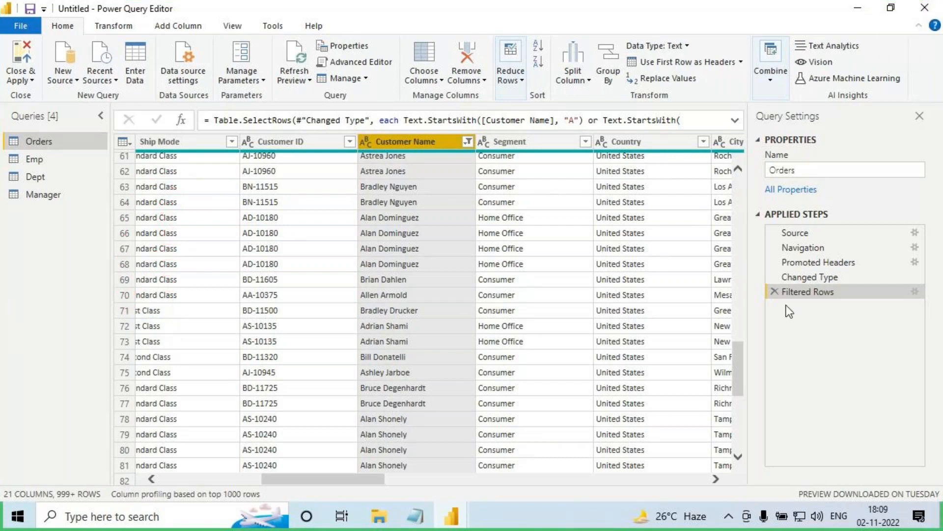
- Delete the Filtered Rows step and set up a new Customer Name filter for values beginning with "A" Or beginning with "B"
left_click(775, 292)
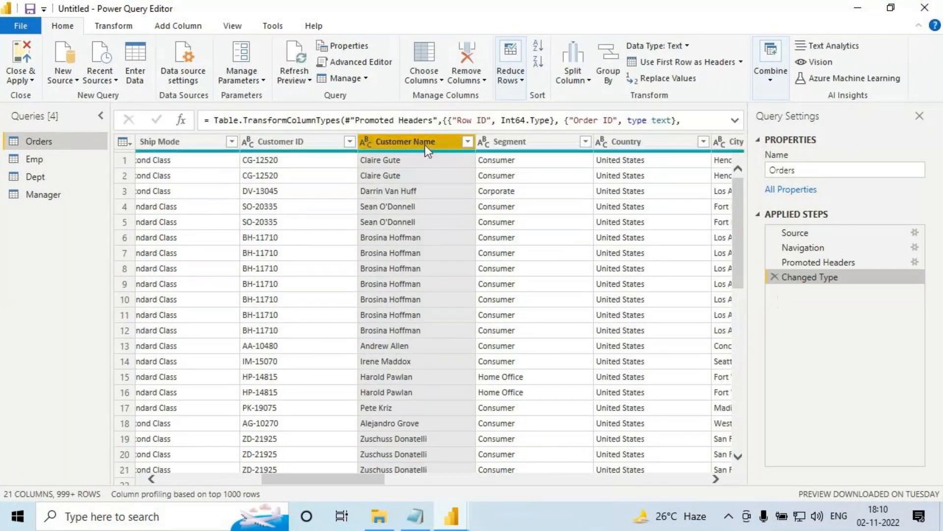
left_click(467, 141)
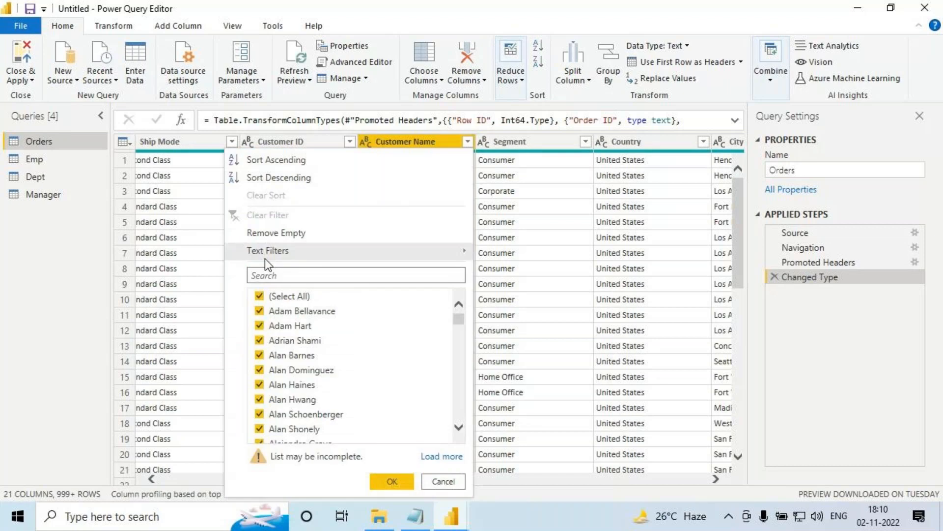
mouse_move(307, 250)
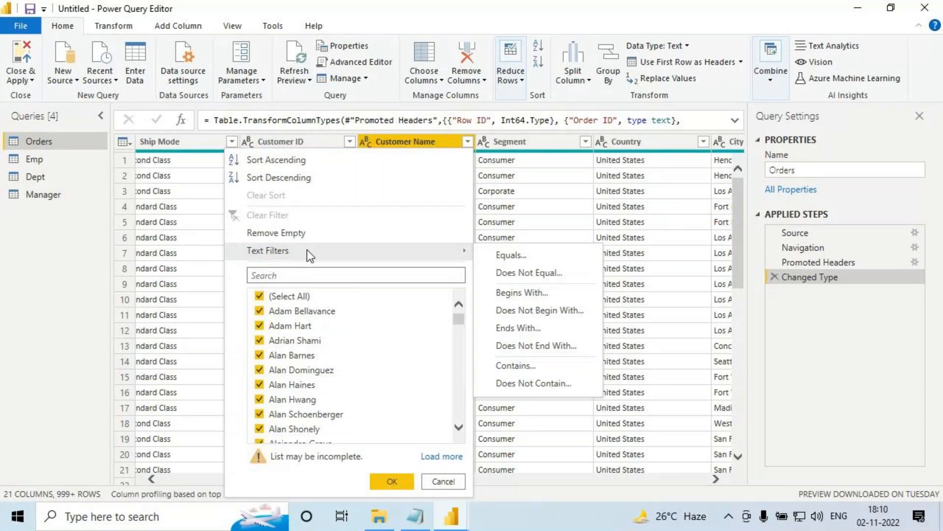
left_click(508, 294)
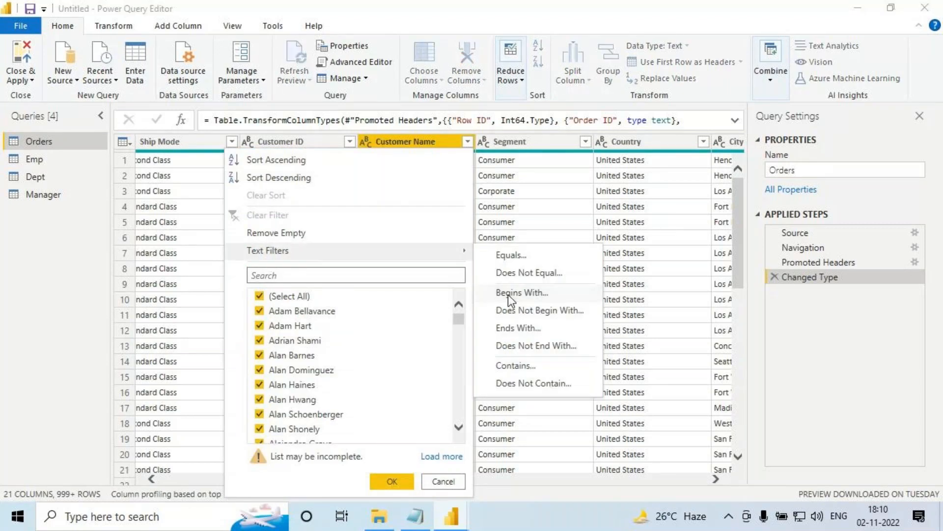
type("A")
left_click(288, 272)
left_click(280, 294)
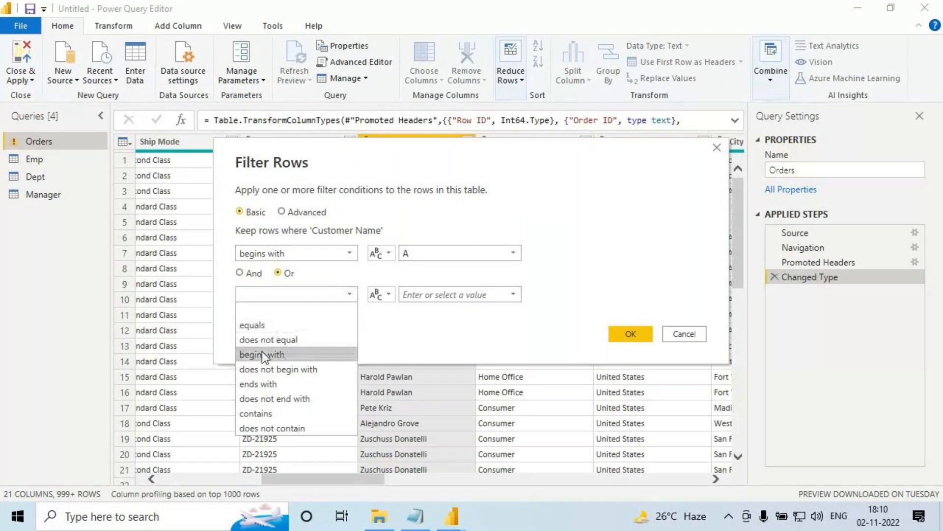
left_click(262, 354)
left_click(418, 294)
type("B")
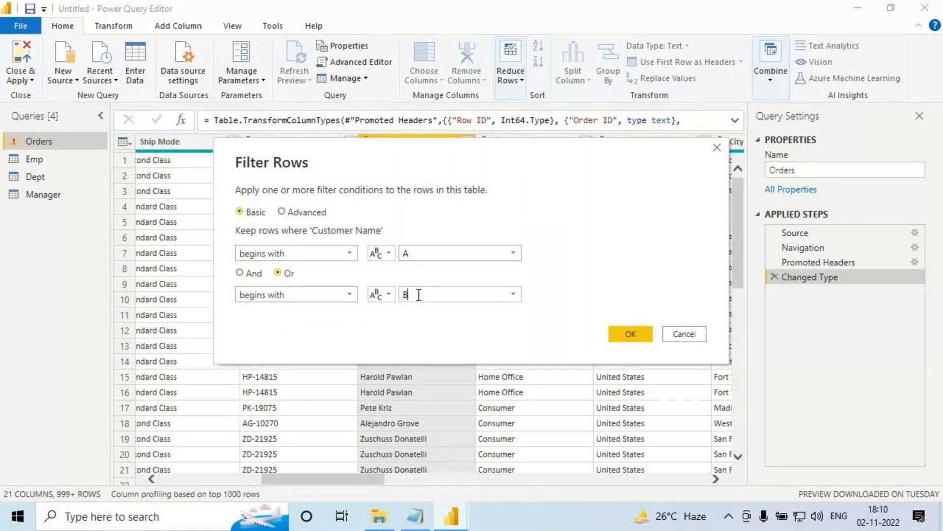
- Frame both filter conditions and the Basic option with the annotation pen, underline Advanced, and add an arrow and a small sketch beside them
key("ctrl+2")
mouse_move(238, 244)
left_mouse_down()
mouse_move(416, 297)
mouse_move(555, 298)
left_mouse_up()
mouse_move(226, 319)
left_mouse_down()
mouse_move(272, 321)
mouse_move(243, 342)
left_mouse_up()
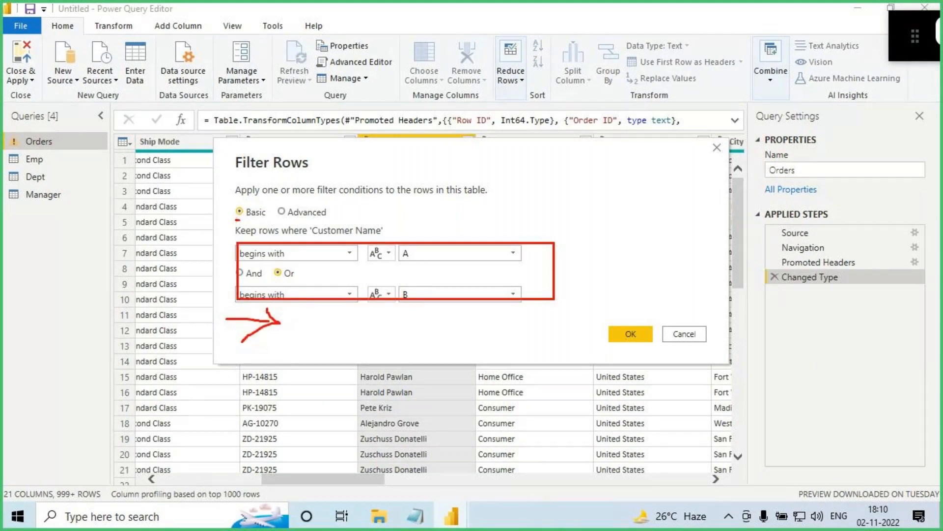
left_click_drag(237, 220, 325, 222)
mouse_move(238, 218)
left_mouse_down()
mouse_move(231, 205)
mouse_move(230, 220)
left_mouse_up()
mouse_move(183, 254)
left_mouse_down()
mouse_move(186, 281)
mouse_move(206, 276)
left_mouse_up()
mouse_move(206, 249)
left_mouse_down()
mouse_move(186, 237)
mouse_move(218, 286)
left_mouse_up()
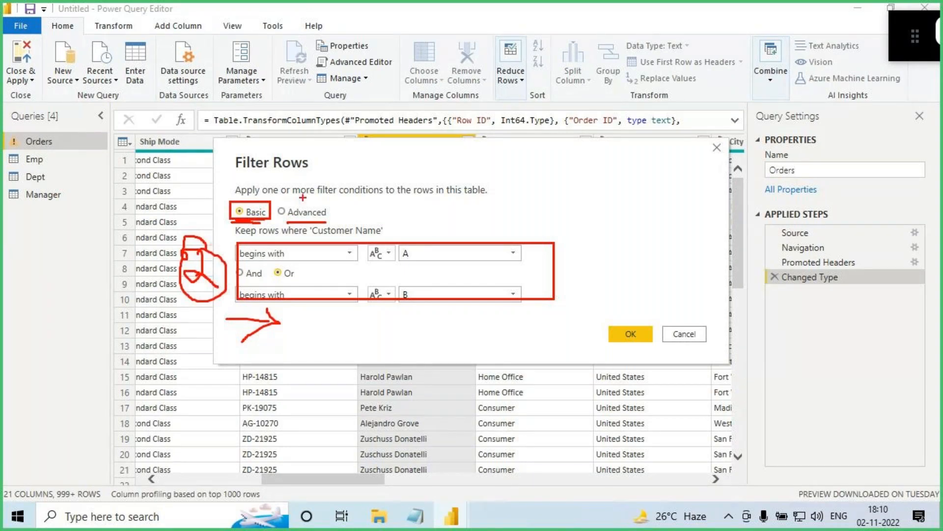
mouse_move(300, 171)
left_mouse_down()
mouse_move(303, 219)
mouse_move(335, 219)
left_mouse_up()
- Switch the filter to Advanced, add a third clause "Or Customer Name begins with C", and apply the filter
left_click(306, 212)
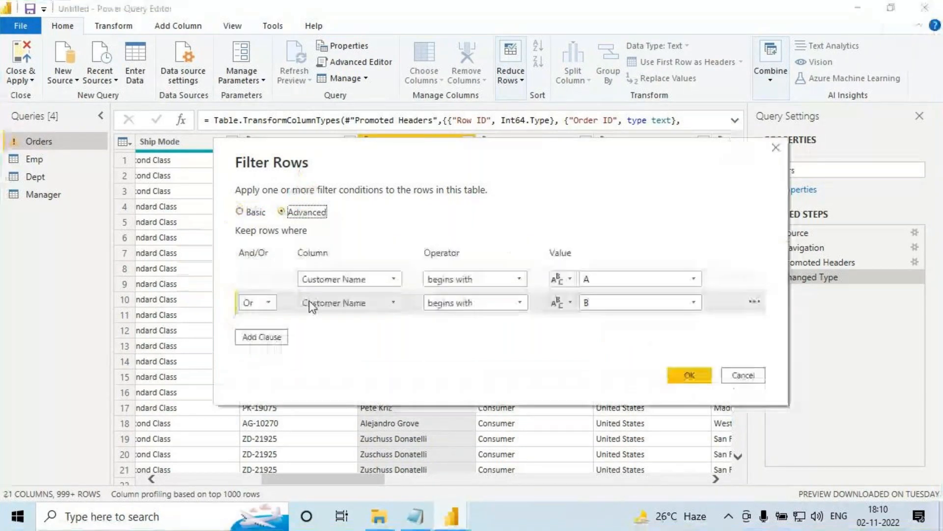
left_click(267, 339)
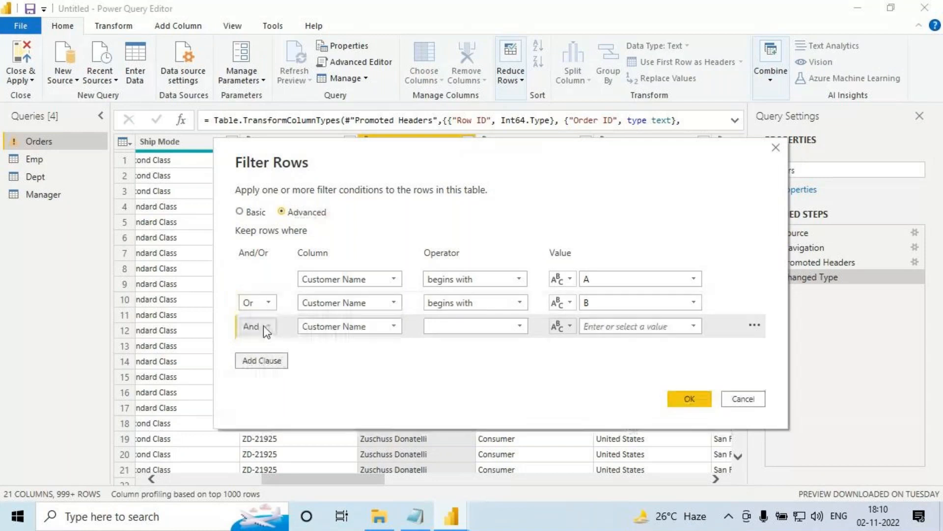
left_click(263, 326)
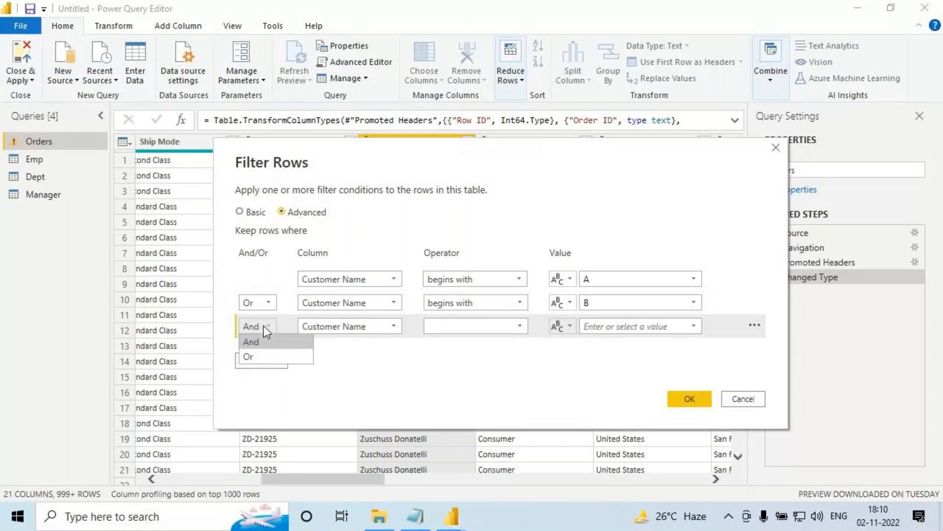
left_click(249, 353)
left_click(462, 325)
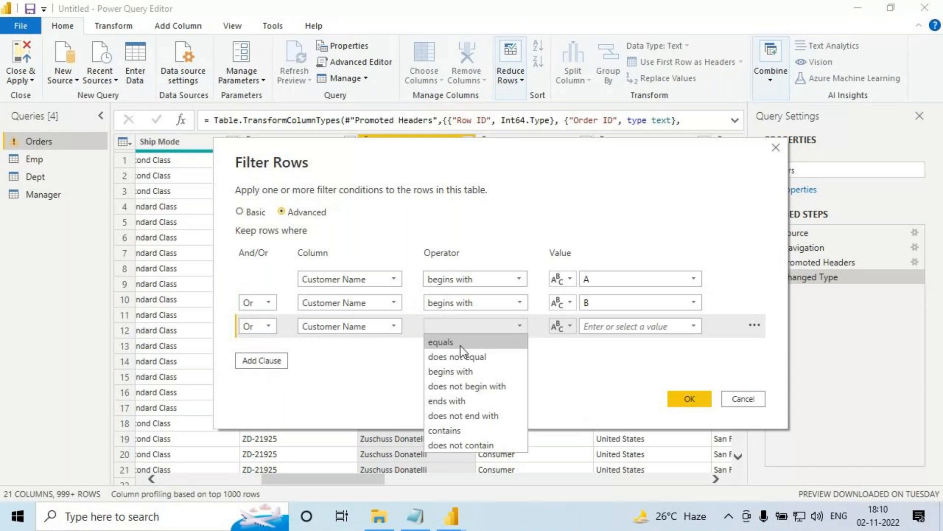
left_click(456, 375)
left_click(620, 326)
type("C")
key("Return")
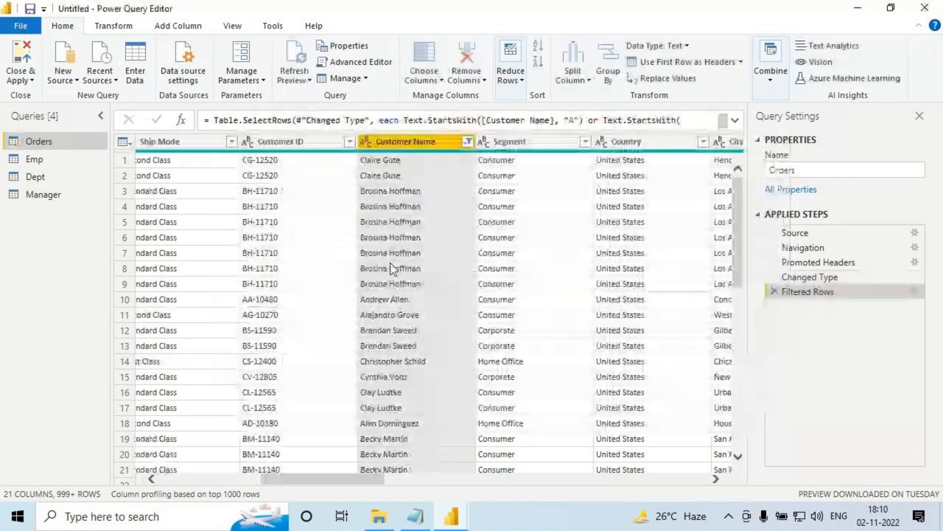
- Underline an A, a B and a C name in the filtered rows, clear the marks, and delete the Filtered Rows step
left_click_drag(368, 305, 409, 305)
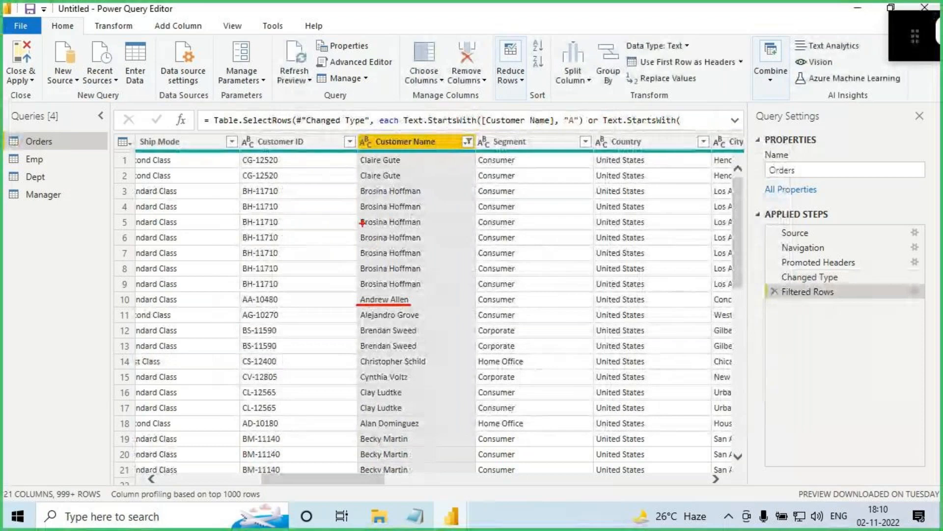
left_click_drag(354, 214, 387, 214)
left_click_drag(356, 182, 392, 182)
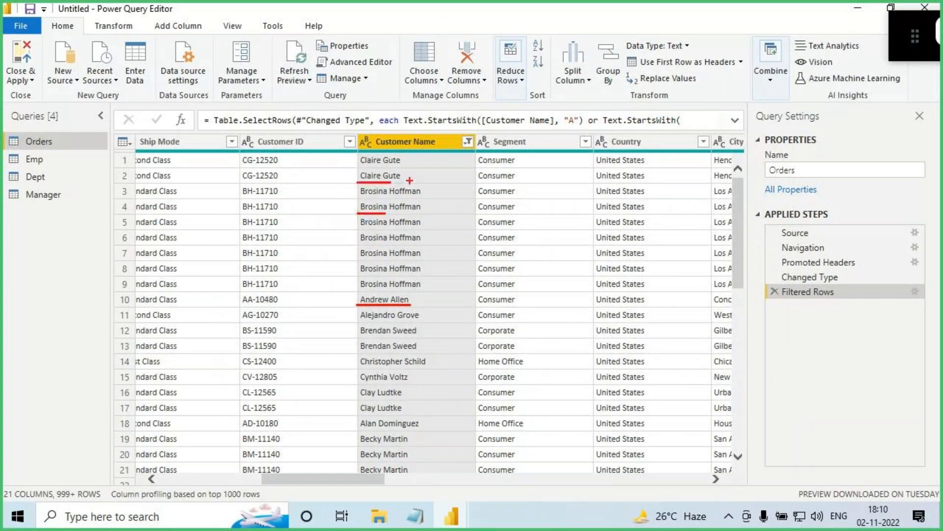
key("Escape")
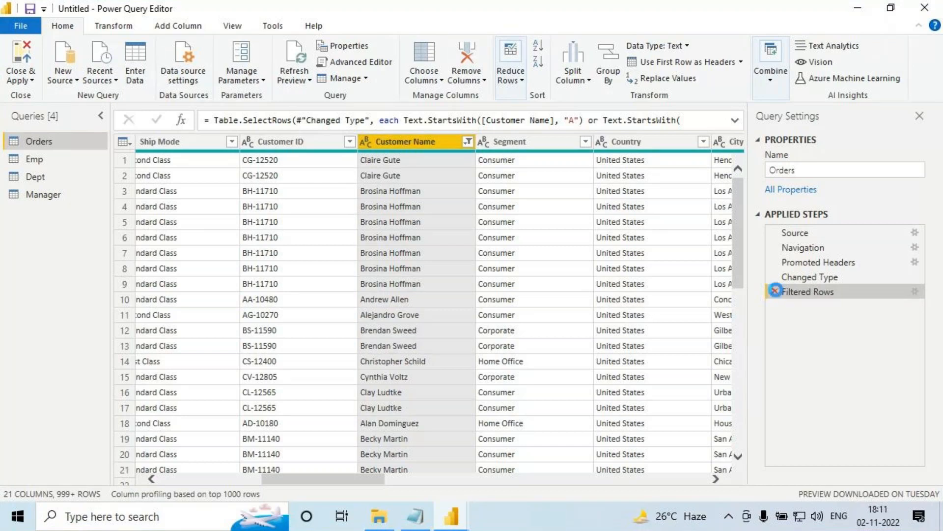
left_click(775, 291)
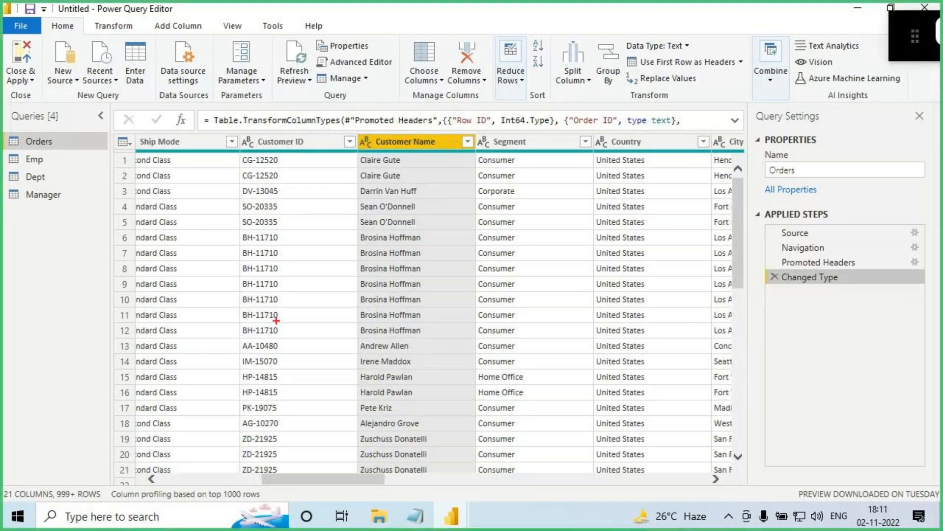
- Sketch an arrow from Customer Name to a column of letters running A, B to Z, with a circled short word beside it
left_click_drag(396, 151, 288, 291)
left_click_drag(305, 240, 352, 293)
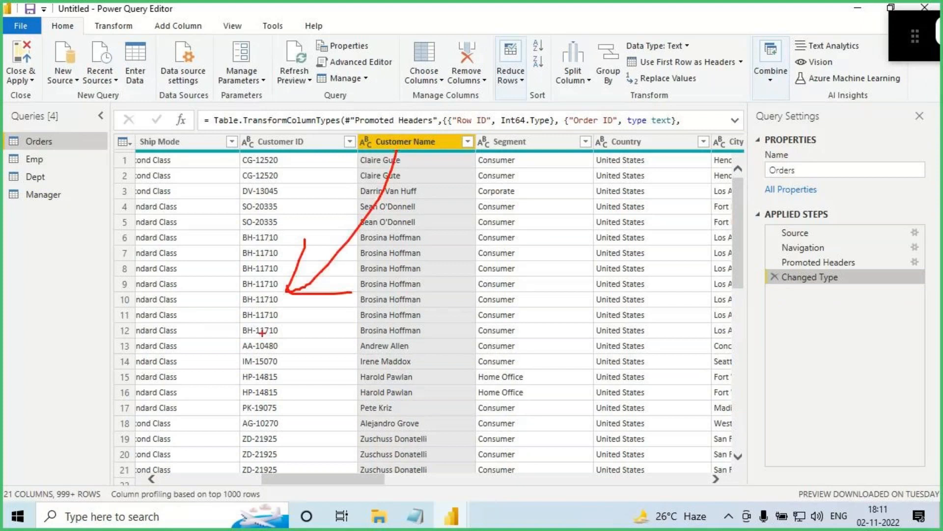
mouse_move(241, 336)
left_mouse_down()
mouse_move(256, 306)
mouse_move(268, 335)
left_mouse_up()
left_click_drag(243, 324, 271, 322)
left_click_drag(251, 343, 253, 366)
left_click_drag(235, 415, 291, 436)
left_click_drag(258, 383, 258, 403)
left_click_drag(146, 443, 140, 497)
left_click_drag(138, 460, 155, 458)
left_click_drag(156, 461, 158, 458)
left_click_drag(181, 442, 196, 450)
left_click_drag(174, 417, 131, 441)
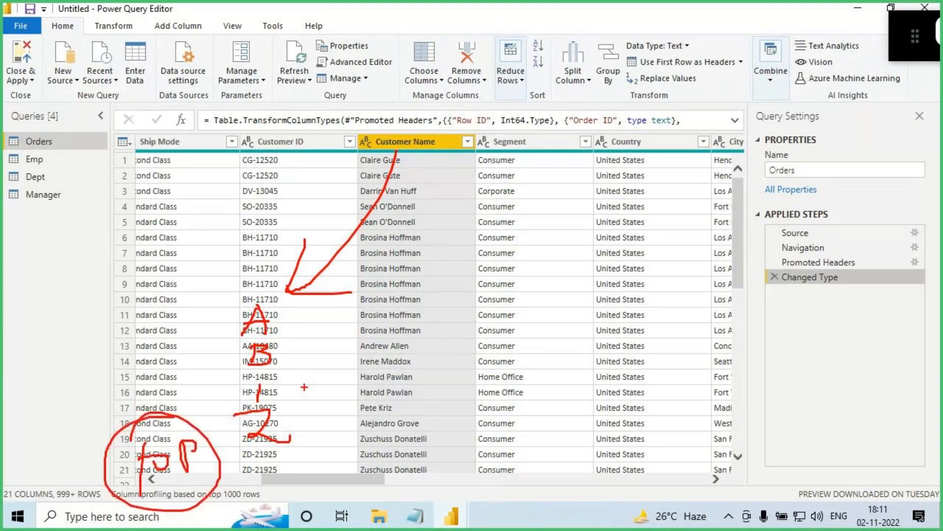
- Loop and tick the letters B to Z, cross out and circle the letter A, and clear the drawing
mouse_move(292, 351)
left_mouse_down()
mouse_move(270, 351)
mouse_move(288, 380)
mouse_move(442, 319)
left_mouse_up()
left_click_drag(290, 296, 221, 341)
left_click_drag(238, 277, 301, 328)
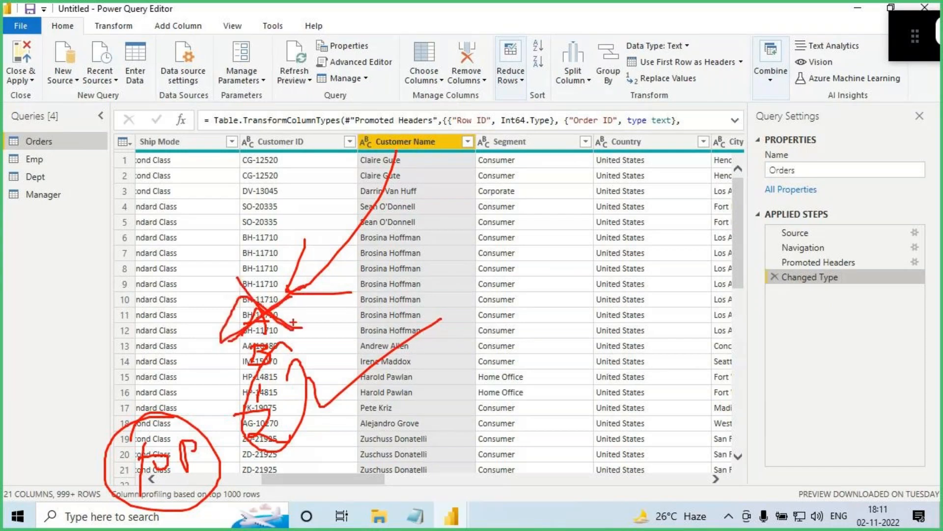
left_click_drag(266, 297, 245, 289)
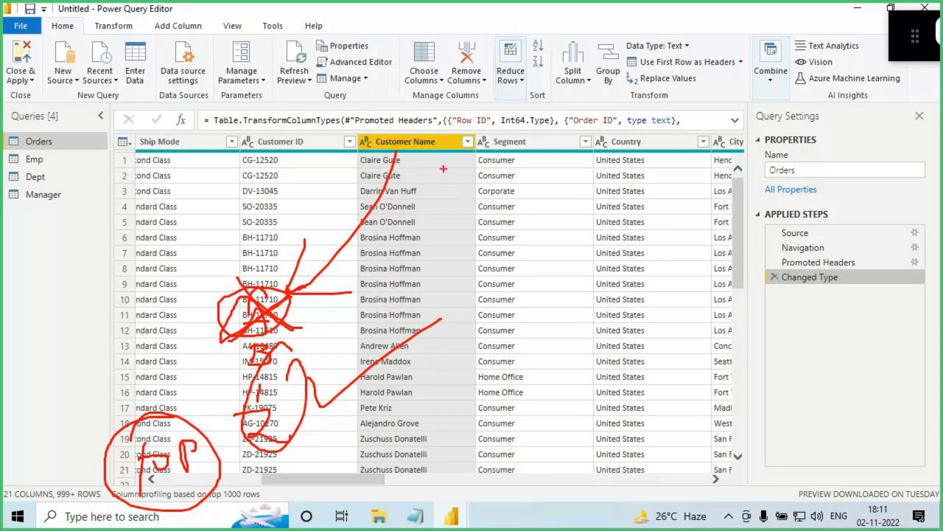
key("Escape")
- Filter Customer Name with a Does Not Begin With text filter set to "A"
left_click(468, 141)
mouse_move(459, 255)
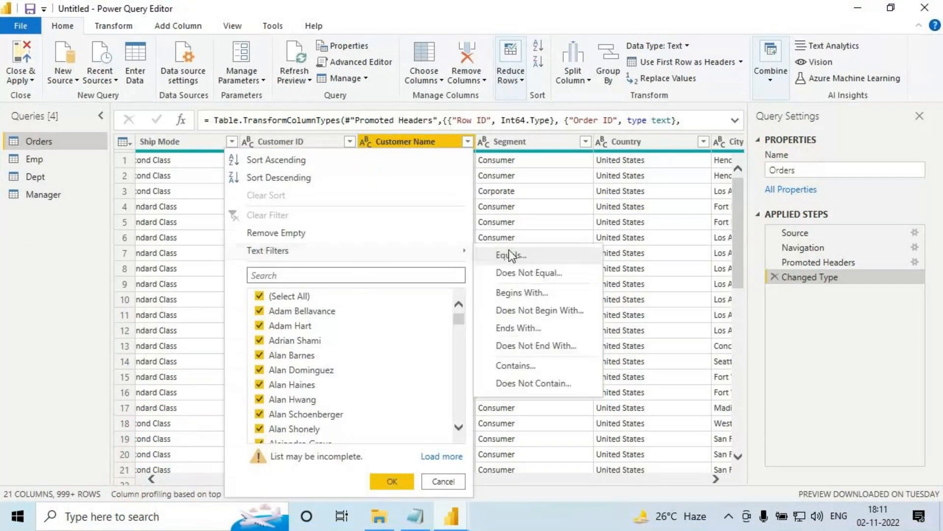
left_click(544, 309)
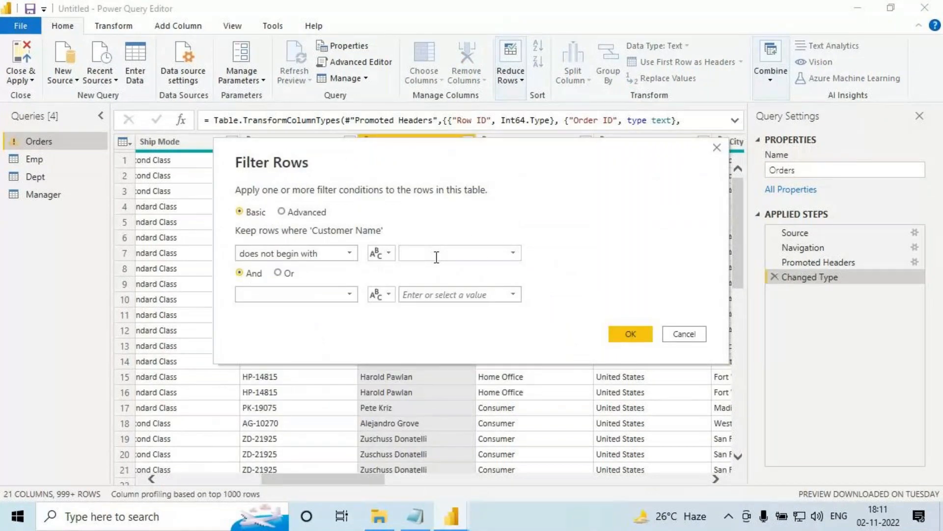
type("A")
key("Return")
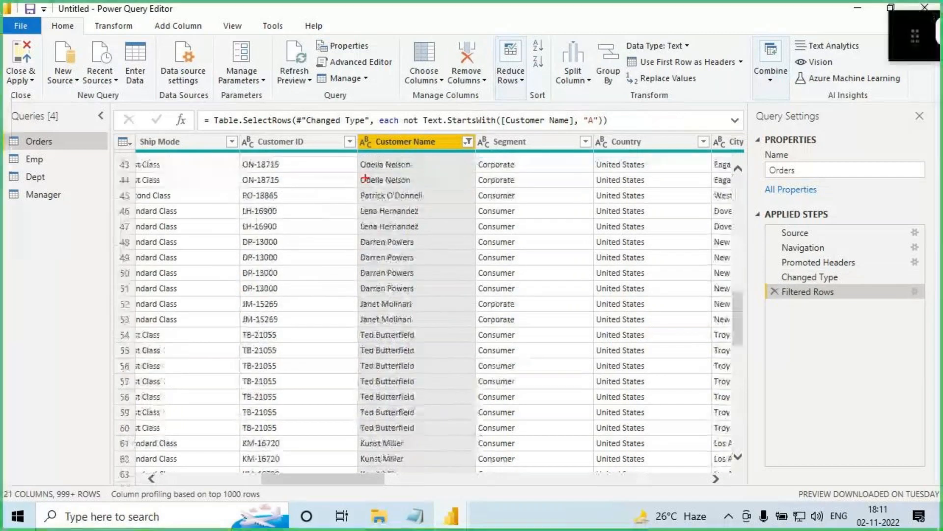
- Sketch a crossed-out A over the filtered Customer Name column with the annotation pen, and clear the marks
mouse_move(371, 158)
left_mouse_down()
mouse_move(355, 191)
mouse_move(379, 183)
left_mouse_up()
mouse_move(363, 176)
left_mouse_down()
mouse_move(450, 135)
mouse_move(363, 183)
mouse_move(335, 186)
left_mouse_up()
left_click_drag(328, 148, 413, 195)
left_click_drag(376, 135, 435, 220)
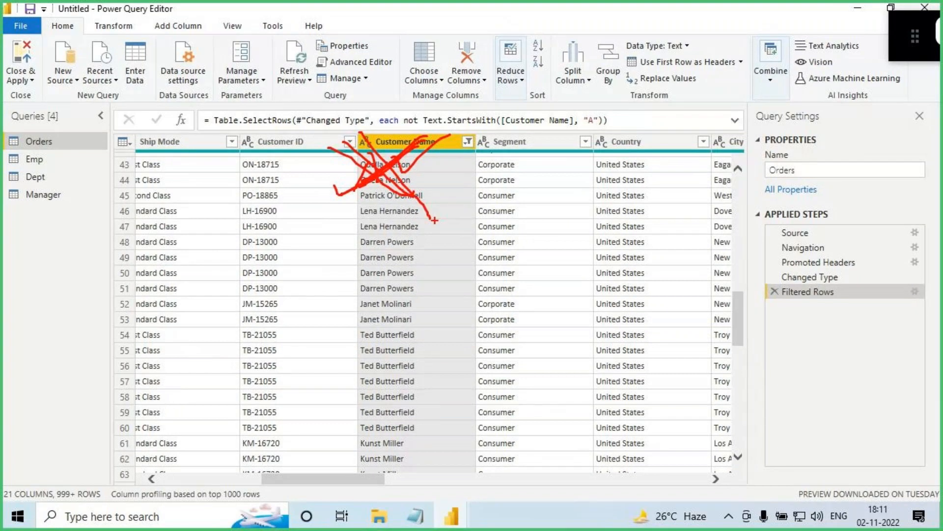
key("Escape")
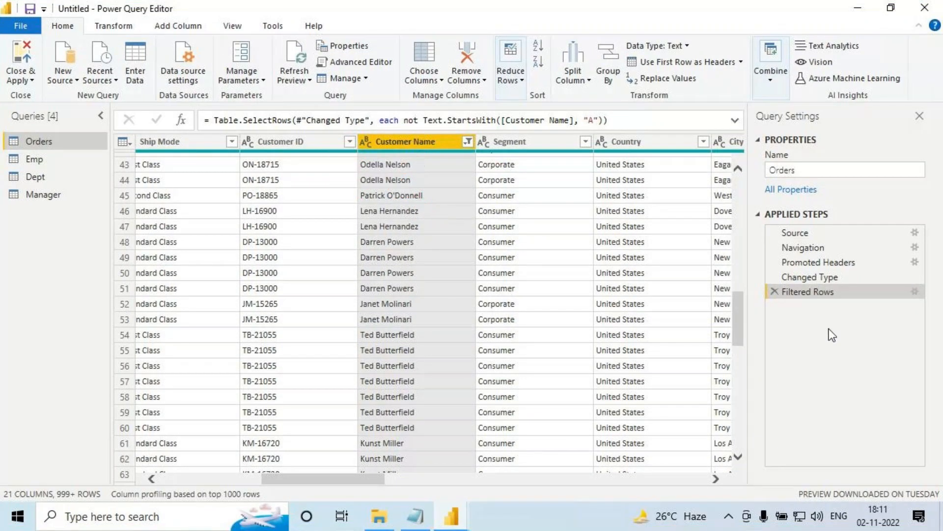
- Reopen the Filtered Rows settings, underline the "does not begin with" operator with the annotation pen, and close the settings unchanged
left_click(914, 292)
key("ctrl+2")
left_click_drag(286, 261, 334, 263)
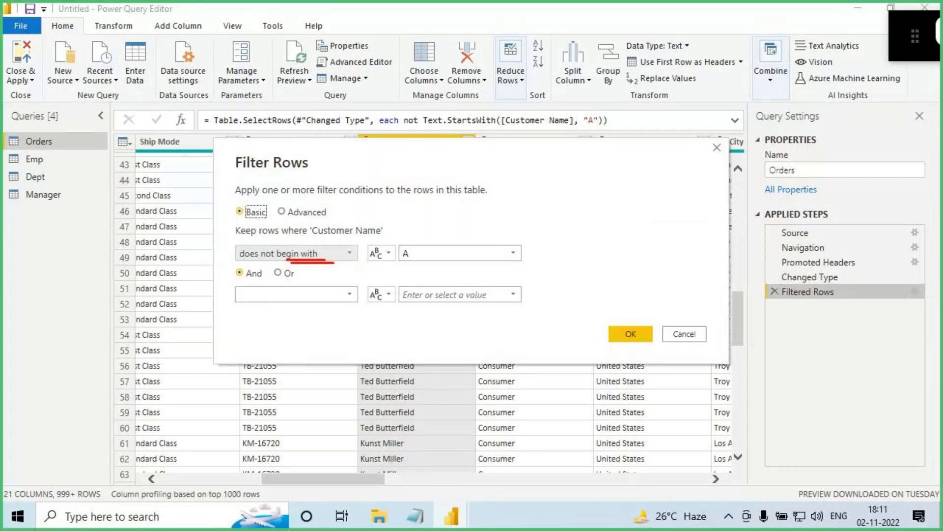
key("Escape")
left_click(684, 334)
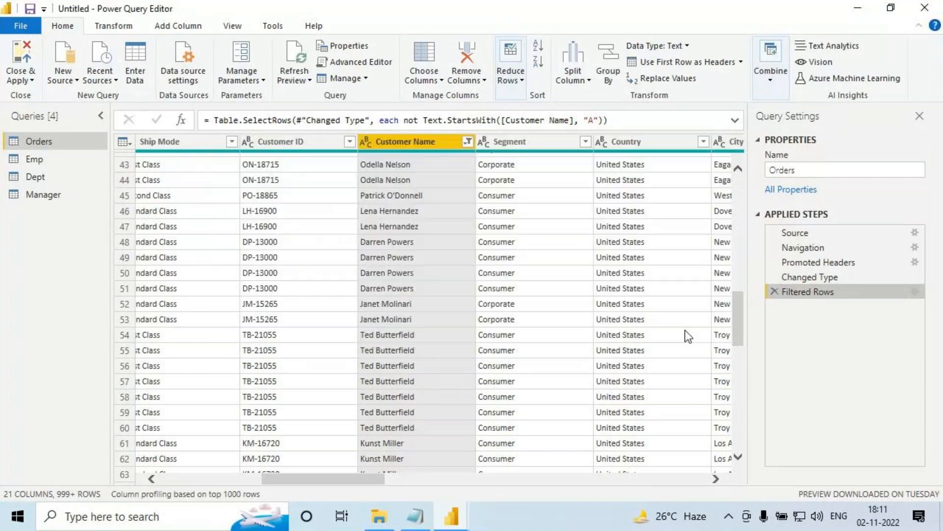
- Delete the Filtered Rows step, mark up the rows around Customer Name with the annotation pen, and clear the marks
left_click(774, 294)
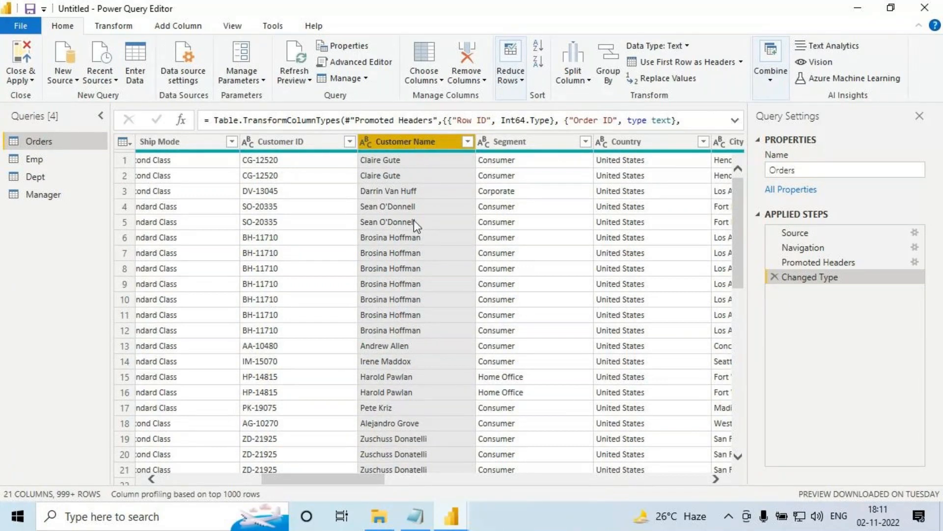
scroll(411, 214, "down", 5)
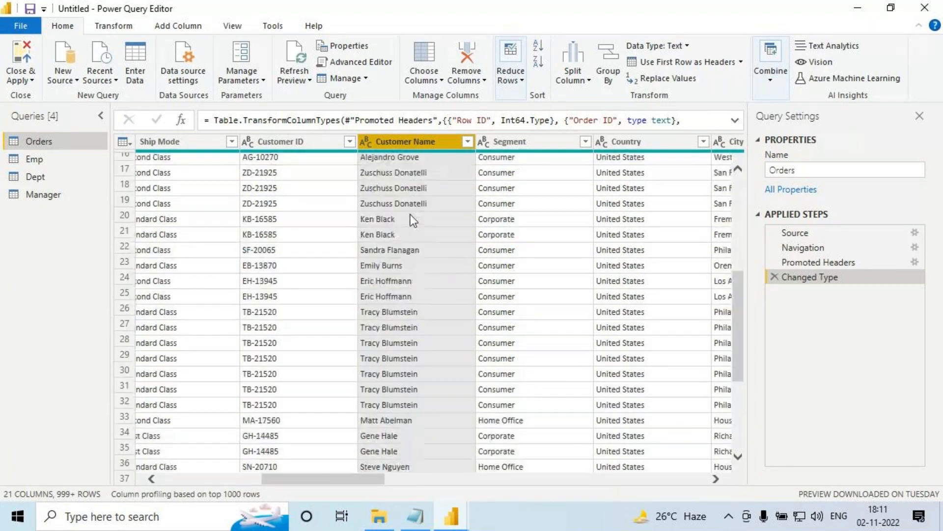
scroll(411, 214, "down", 2)
mouse_move(420, 194)
left_mouse_down()
mouse_move(394, 242)
mouse_move(431, 227)
left_mouse_up()
mouse_move(432, 210)
left_mouse_down()
mouse_move(431, 248)
mouse_move(501, 219)
left_mouse_up()
left_click_drag(386, 274, 493, 264)
left_click_drag(498, 220, 383, 209)
key("Escape")
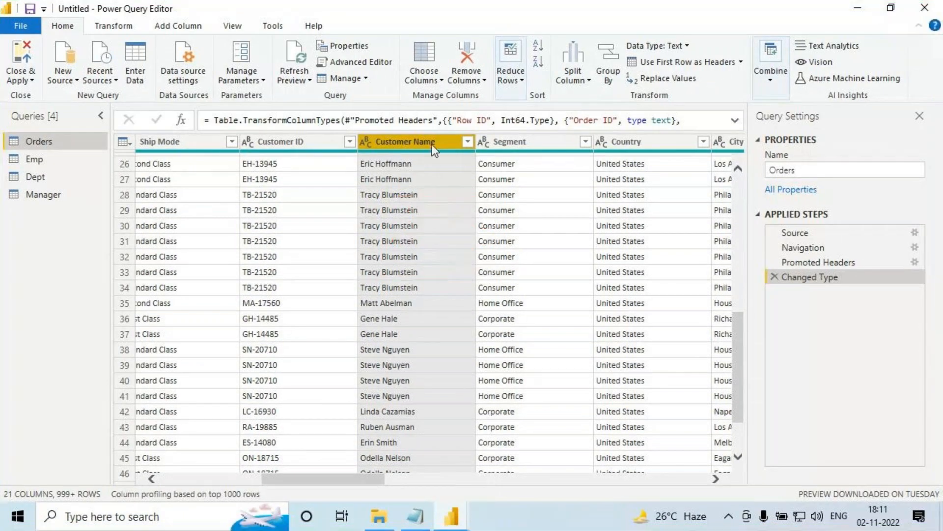
- Filter Customer Name with an Ends With text filter set to a customer's surname
left_click(468, 142)
mouse_move(352, 253)
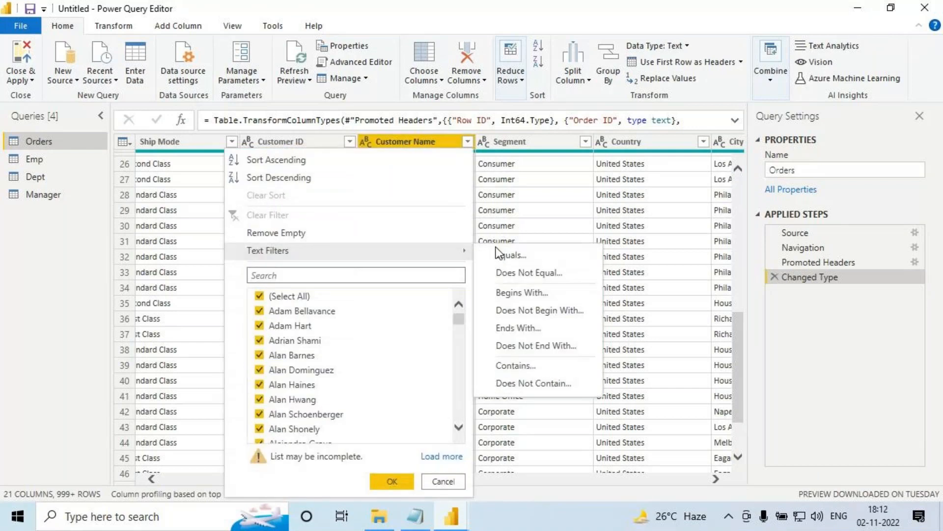
left_click(527, 334)
type("Allen")
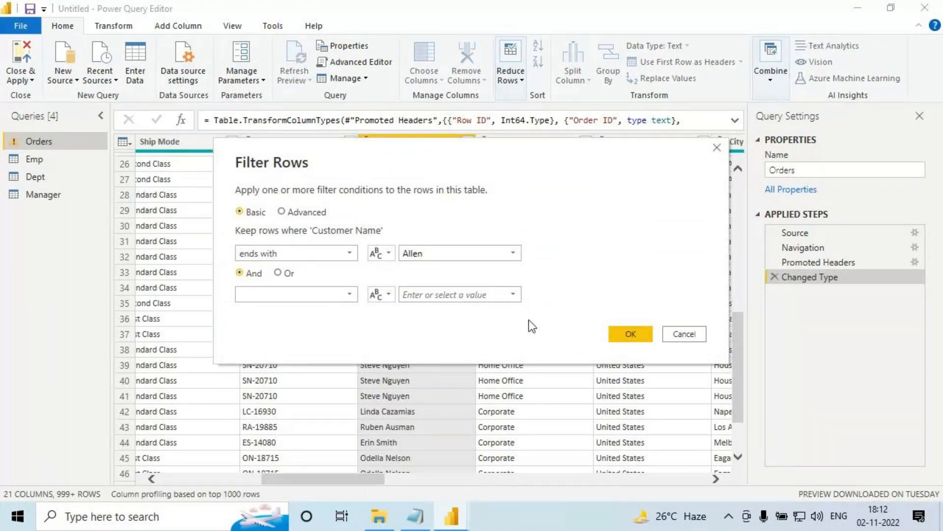
left_click(616, 333)
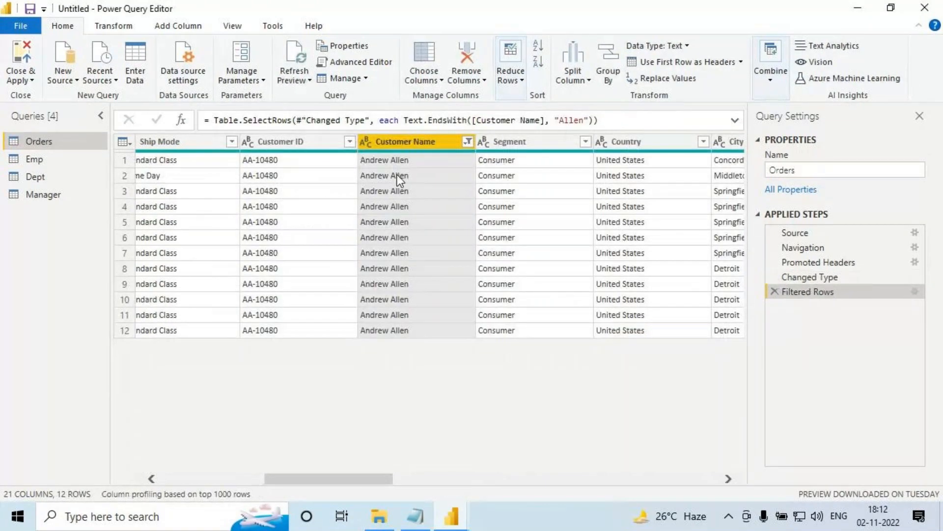
- Frame the surnames in the filtered Customer Name column, draw an arrow stroke towards them, and clear the marks
key("ctrl+2")
left_click_drag(393, 156, 432, 349)
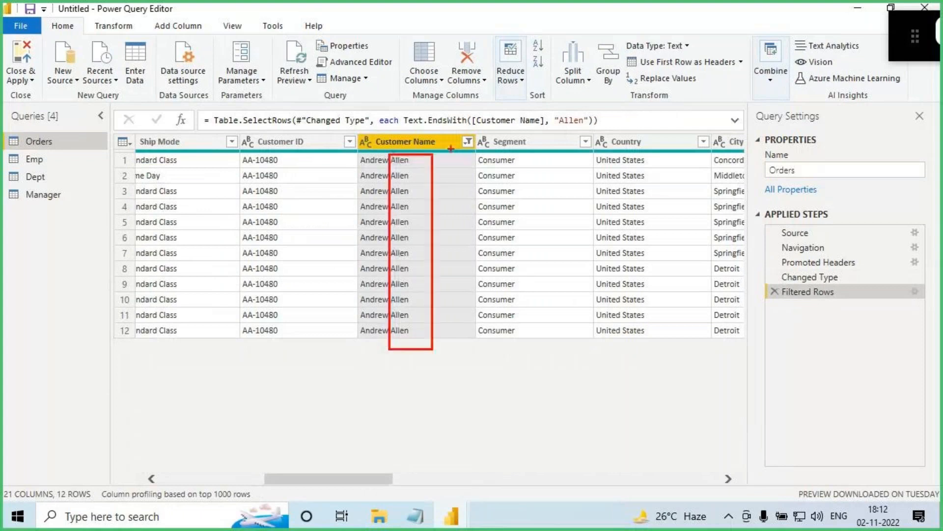
left_click_drag(450, 124, 418, 167)
key("Escape")
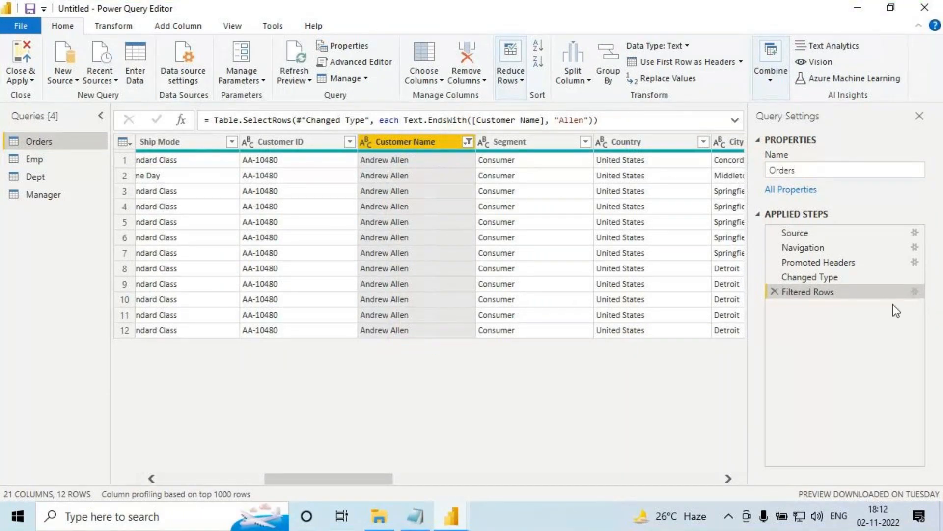
- Change the Filtered Rows operator to "does not end with", underline the operator and surname value, clear the marks, and apply the filter
left_click(915, 291)
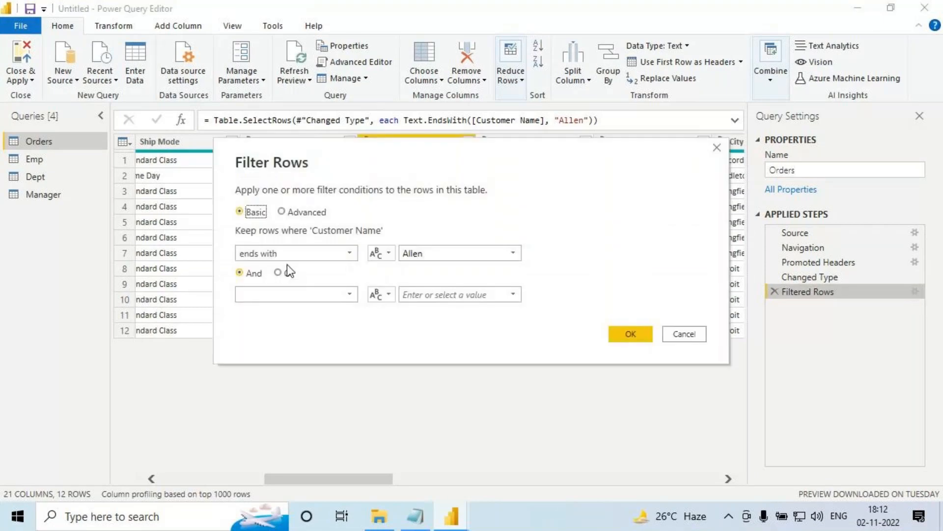
left_click(325, 255)
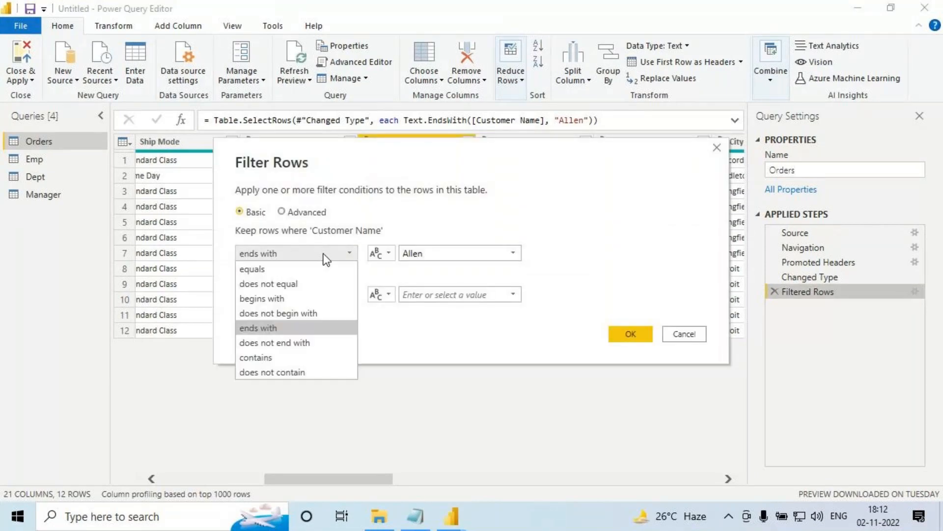
left_click(282, 343)
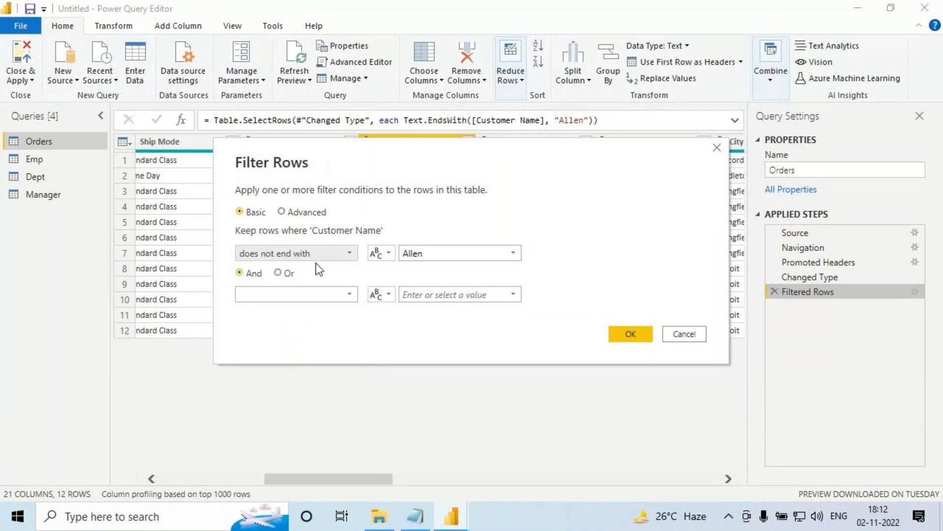
left_click_drag(250, 262, 321, 262)
left_click_drag(401, 262, 445, 261)
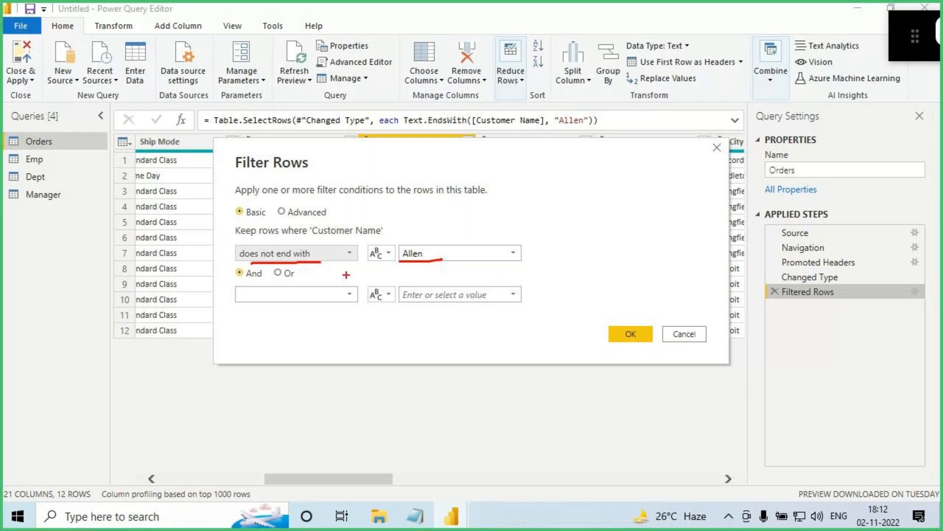
key("Escape")
left_click(630, 333)
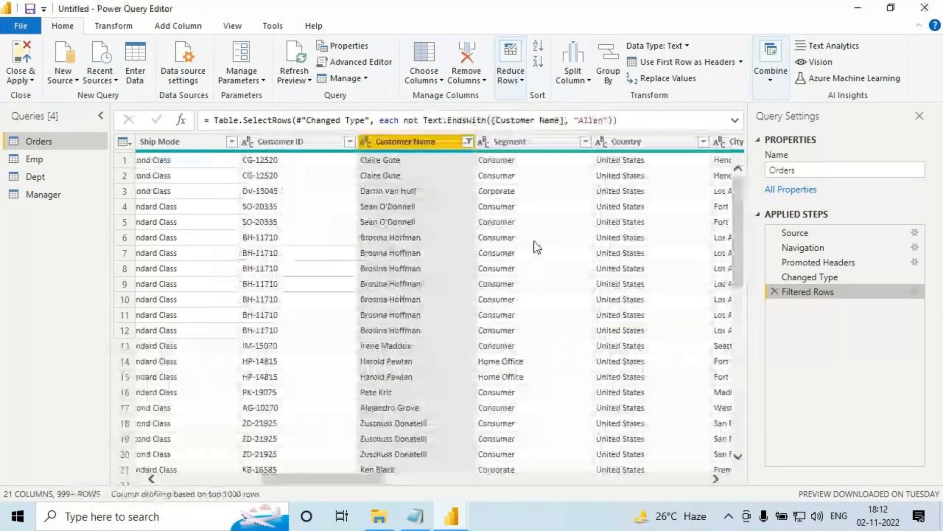
- Underline the surnames in the first filtered Customer Name rows, draw a tick beside them, and clear the annotation marks
key("ctrl+2")
mouse_move(386, 167)
left_mouse_down()
mouse_move(416, 168)
mouse_move(429, 213)
left_mouse_up()
left_click_drag(396, 230, 431, 235)
mouse_move(395, 245)
left_mouse_down()
mouse_move(436, 246)
mouse_move(438, 262)
left_mouse_up()
left_click_drag(436, 207, 500, 172)
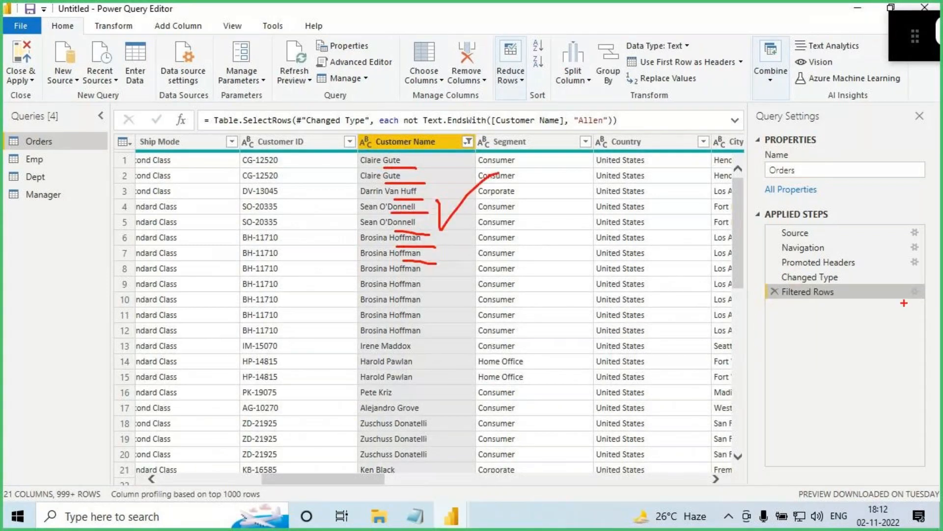
key("Escape")
- Delete the Filtered Rows step and filter Customer Name with a Begins With text filter set to a customer's first name
left_click(775, 292)
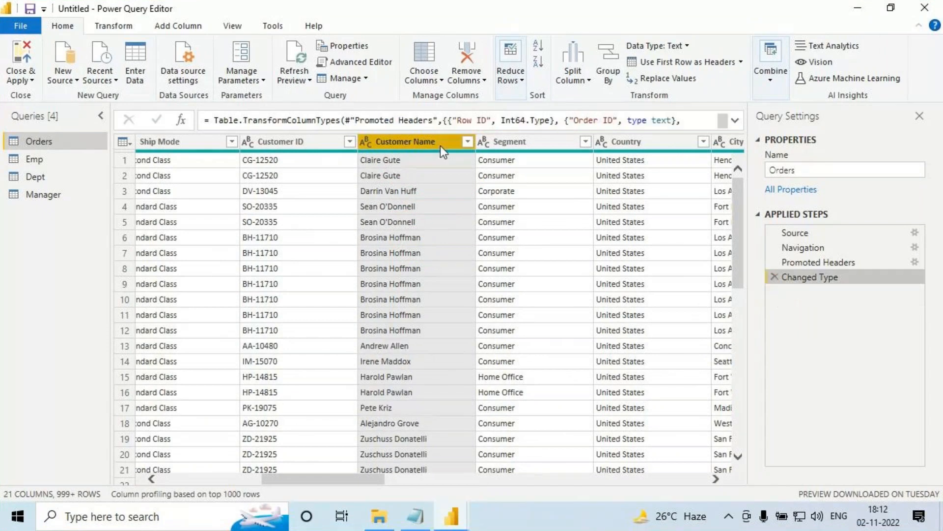
left_click(470, 145)
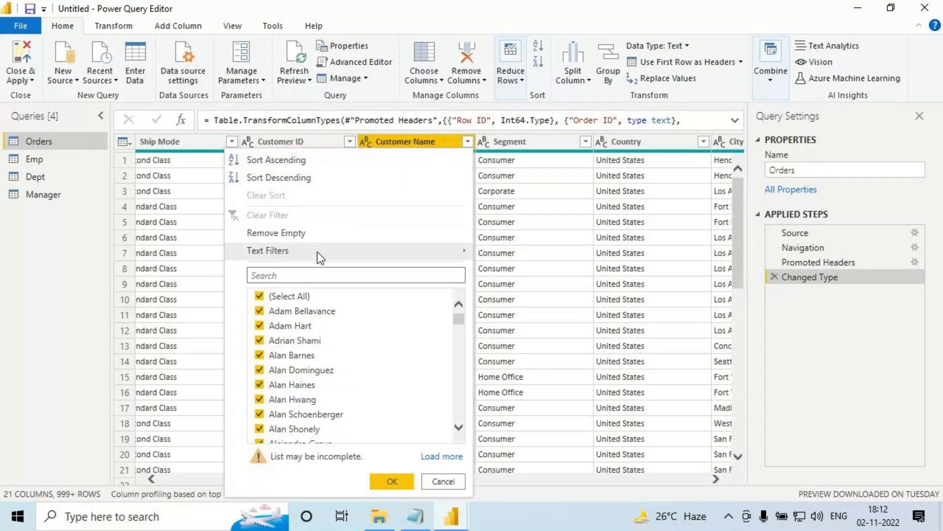
mouse_move(414, 257)
left_click(515, 293)
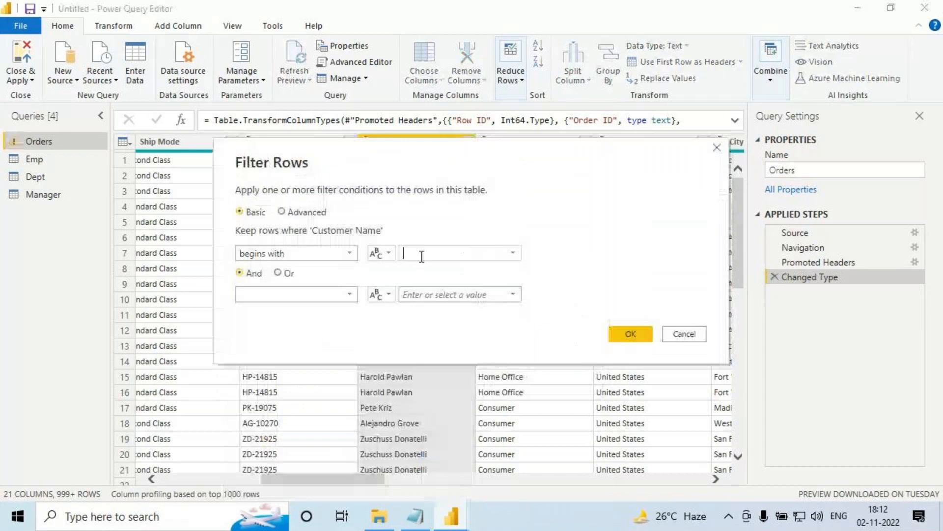
type("Allen")
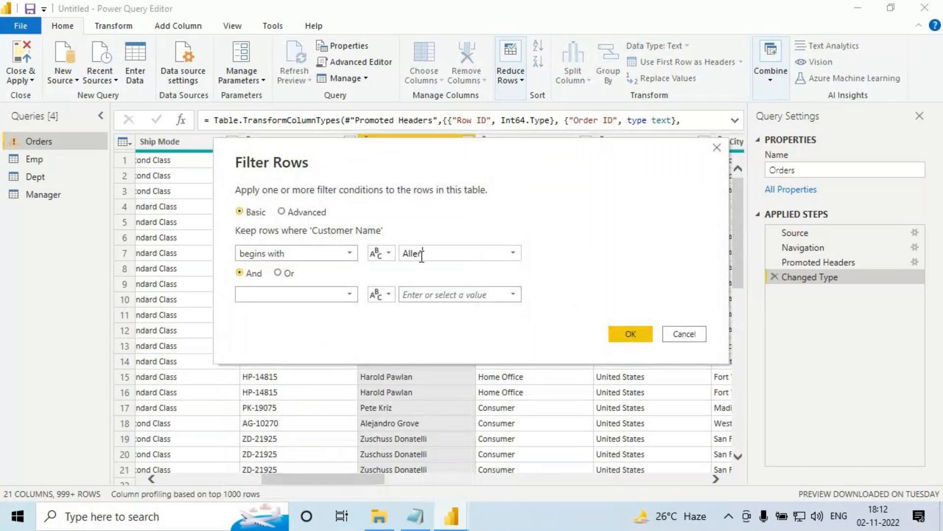
left_click(635, 333)
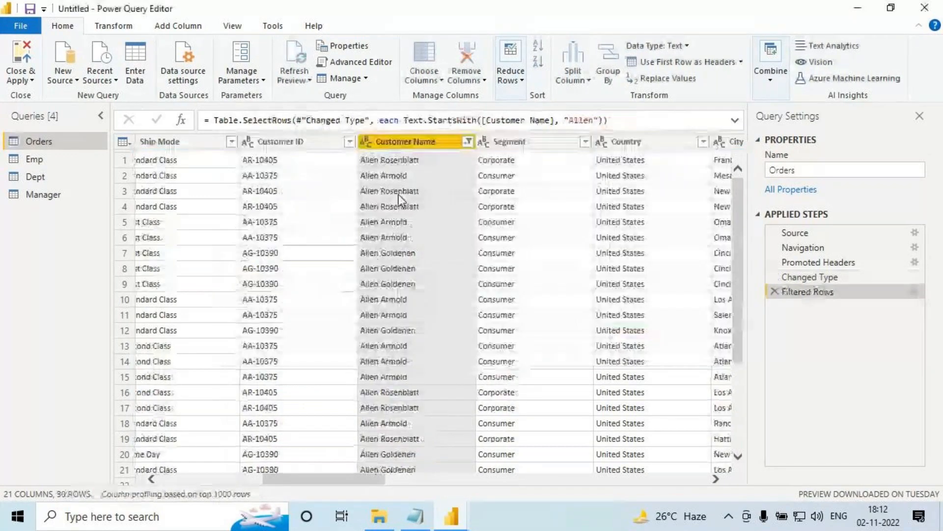
- Frame the first names in the filtered Customer Name column, draw a stroke towards them, and delete the Filtered Rows step
mouse_move(387, 148)
left_mouse_down()
mouse_move(356, 284)
mouse_move(388, 150)
left_mouse_up()
left_click_drag(337, 291, 408, 181)
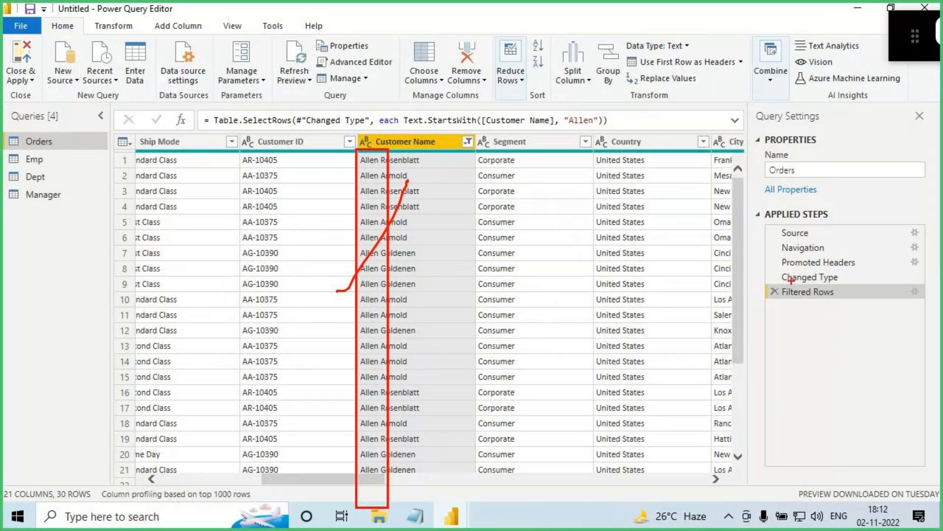
left_click(774, 291)
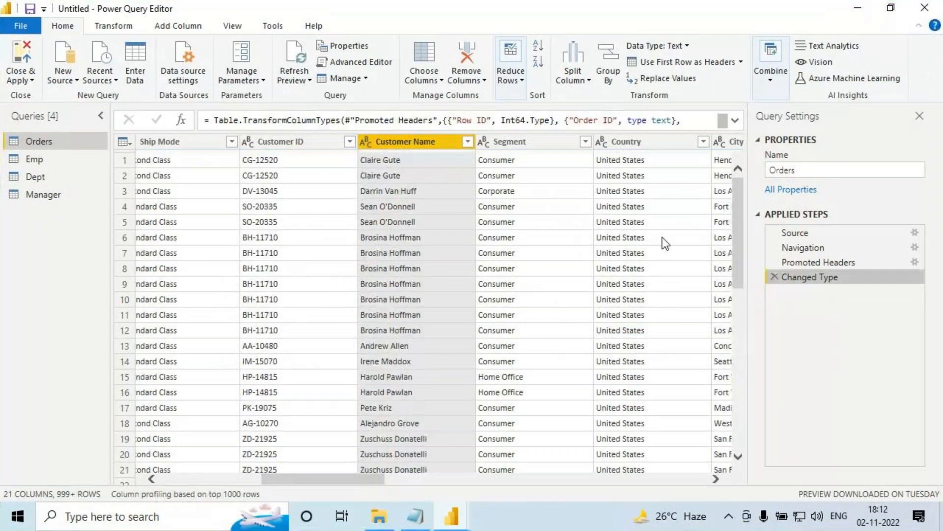
- Handwrite a sample full name with the initial A before the name and K after it, and undo the stray strokes
key("ctrl+2")
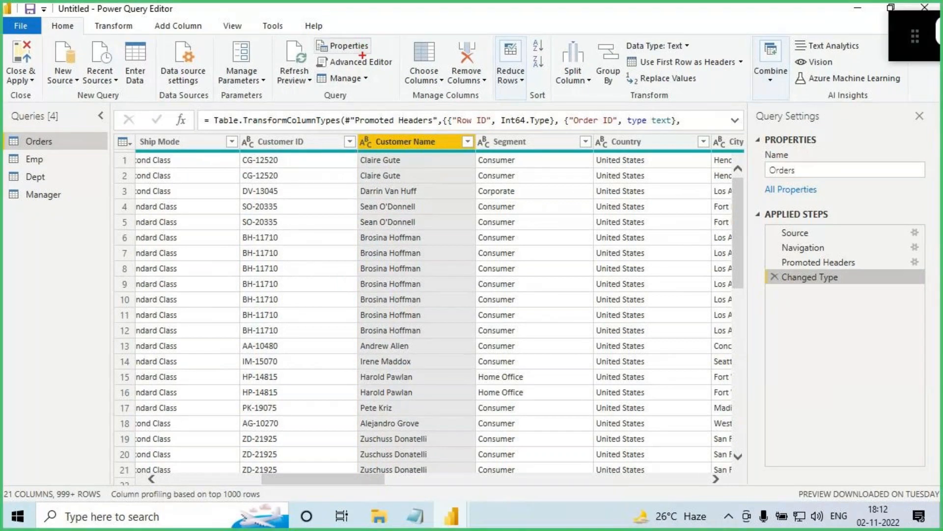
mouse_move(355, 68)
left_mouse_down()
mouse_move(384, 79)
mouse_move(391, 59)
mouse_move(358, 63)
mouse_move(335, 105)
left_mouse_up()
mouse_move(509, 27)
left_mouse_down()
mouse_move(486, 51)
mouse_move(485, 73)
mouse_move(555, 64)
left_mouse_up()
left_click_drag(563, 44, 566, 63)
left_click_drag(574, 43, 608, 66)
left_click_drag(676, 30, 679, 64)
mouse_move(698, 43)
left_mouse_down()
mouse_move(680, 56)
mouse_move(713, 65)
mouse_move(728, 49)
left_mouse_up()
key("ctrl+z")
key("ctrl+z")
- Handwrite a second sample below the first, with the name placed first and the initials A and K after it
mouse_move(310, 115)
left_mouse_down()
mouse_move(286, 178)
mouse_move(332, 148)
left_mouse_up()
mouse_move(336, 169)
left_mouse_down()
mouse_move(355, 147)
mouse_move(370, 163)
left_mouse_up()
left_click_drag(378, 144, 418, 167)
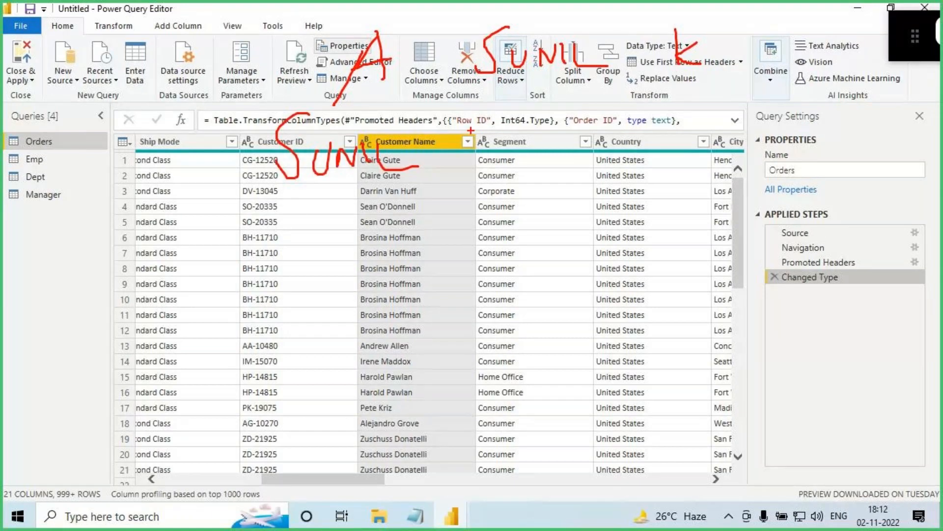
left_click_drag(473, 154, 502, 150)
left_click_drag(486, 144, 544, 134)
left_click_drag(670, 108, 671, 153)
left_click_drag(696, 115, 709, 142)
- Handwrite a third sample below the others, with the initials A and K first and the name at the end
left_click_drag(316, 267, 363, 267)
left_click_drag(315, 244, 391, 231)
mouse_move(484, 199)
left_mouse_down()
mouse_move(484, 251)
mouse_move(538, 243)
left_mouse_up()
left_click_drag(654, 190, 608, 222)
left_click_drag(684, 204, 703, 204)
left_click_drag(709, 224, 723, 191)
mouse_move(735, 186)
left_mouse_down()
mouse_move(737, 216)
mouse_move(778, 198)
left_mouse_up()
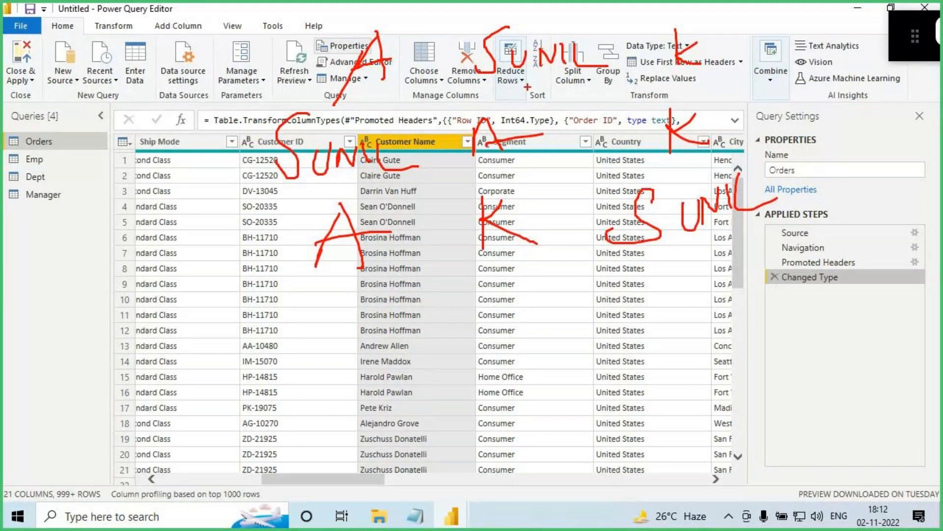
- Underline the name in all three handwritten samples and tick the ones where it comes first and last
left_click_drag(490, 85, 604, 88)
left_click_drag(300, 193, 399, 180)
left_click_drag(650, 255, 768, 230)
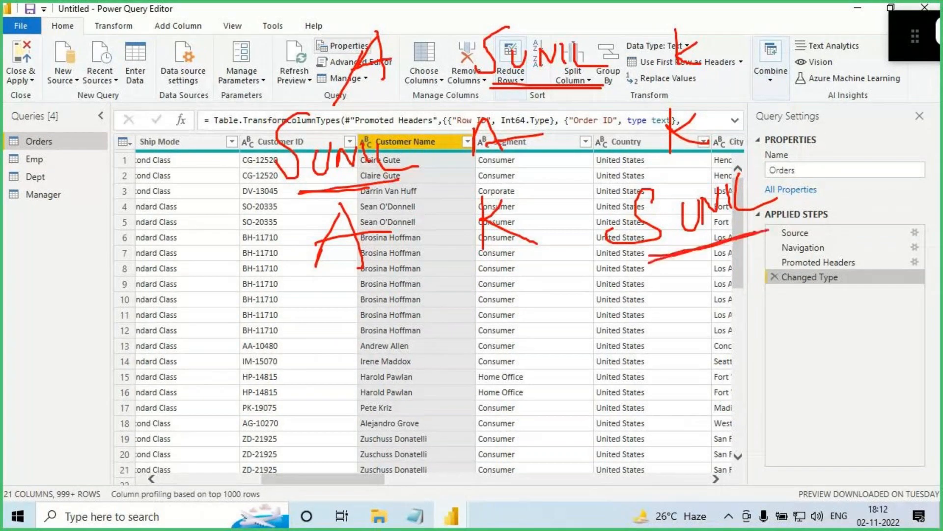
left_click_drag(224, 141, 279, 114)
left_click_drag(778, 161, 853, 137)
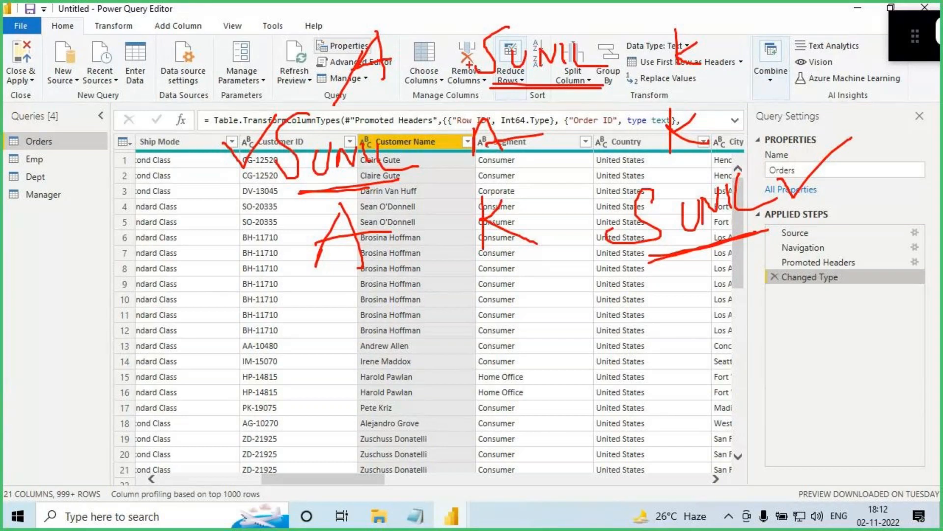
- Draw an arrow to the first sample, circle its middle name, underline the names again, and clear all annotation marks
left_click_drag(241, 54, 301, 55)
left_click_drag(290, 41, 276, 75)
mouse_move(567, 19)
left_mouse_down()
mouse_move(496, 16)
mouse_move(614, 48)
left_mouse_up()
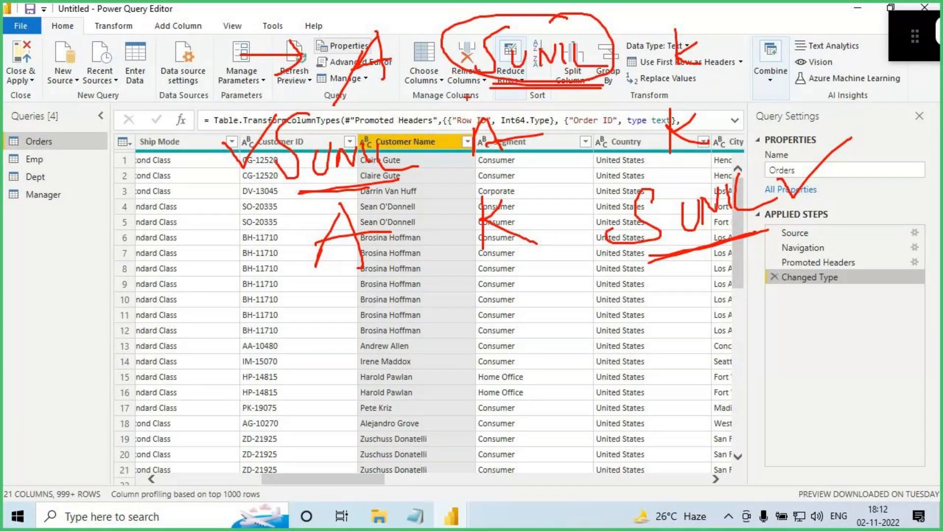
left_click_drag(313, 188, 385, 170)
left_click_drag(650, 264, 784, 228)
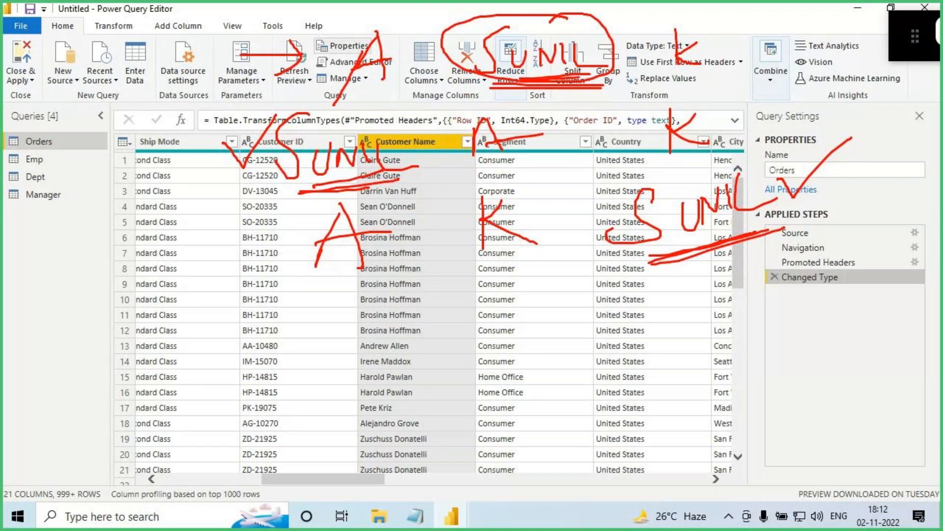
left_click_drag(575, 23, 546, 20)
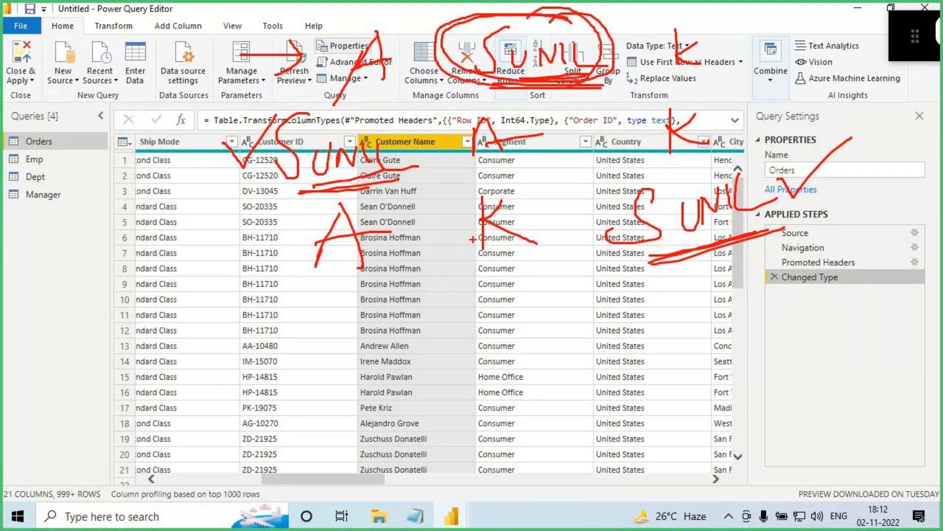
key("Escape")
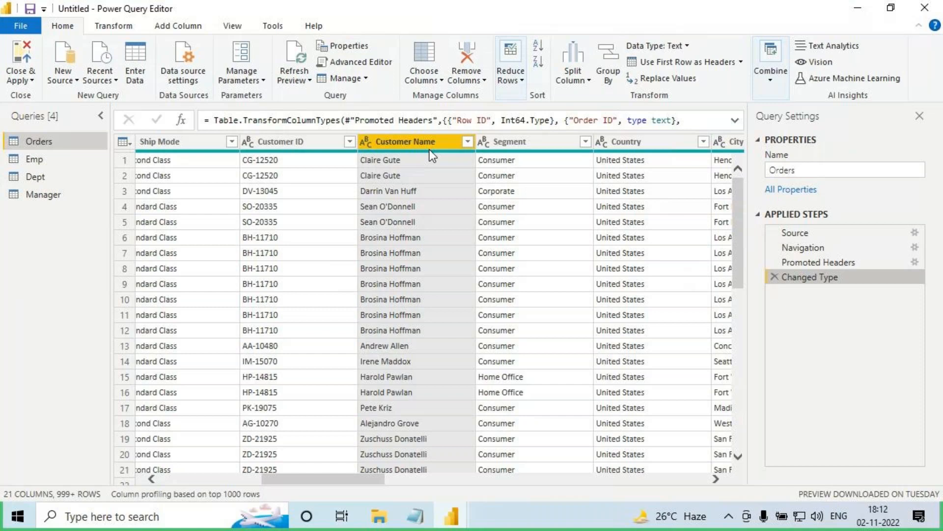
- Try a Begins With text filter for a customer's first name on Customer Name and delete its Filtered Rows step
left_click(467, 142)
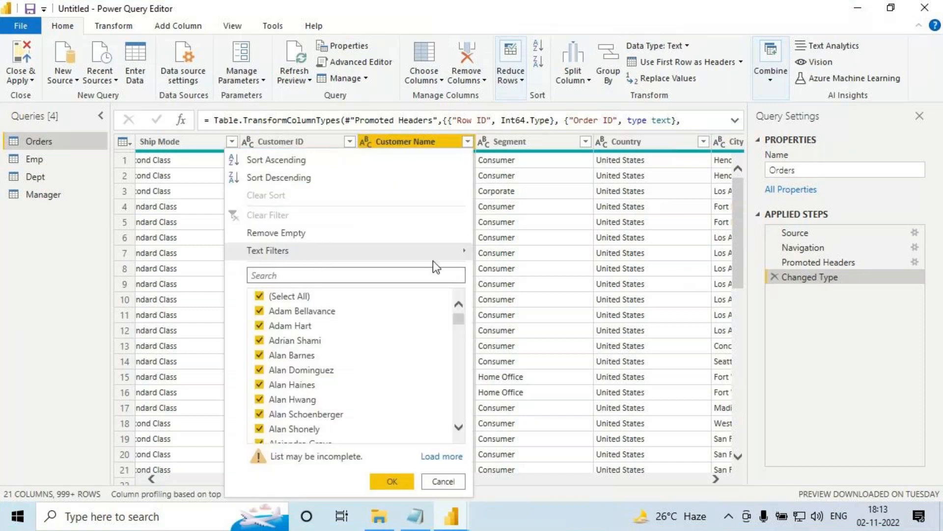
mouse_move(471, 250)
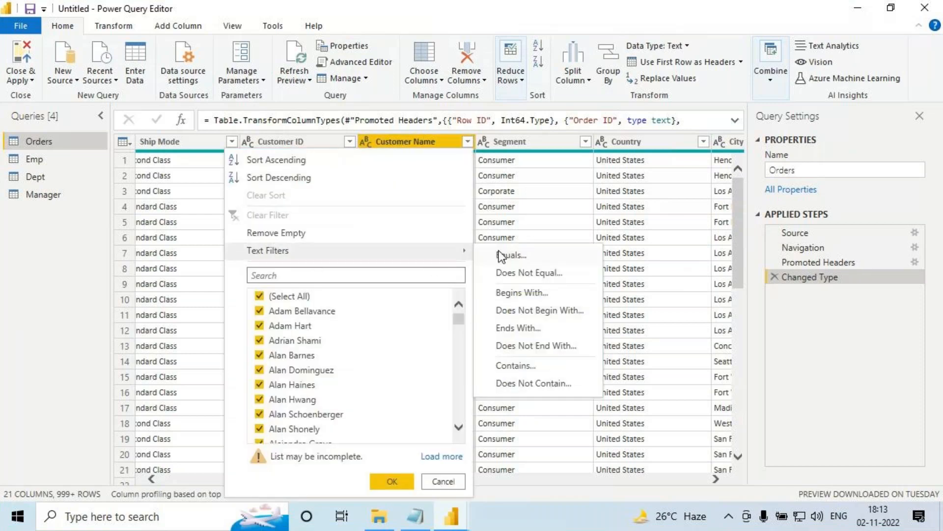
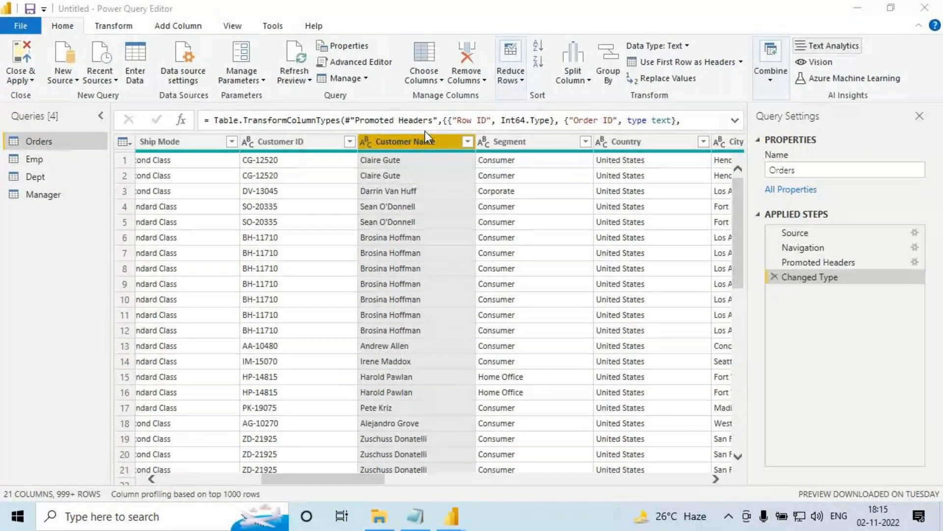
left_click(468, 142)
mouse_move(364, 252)
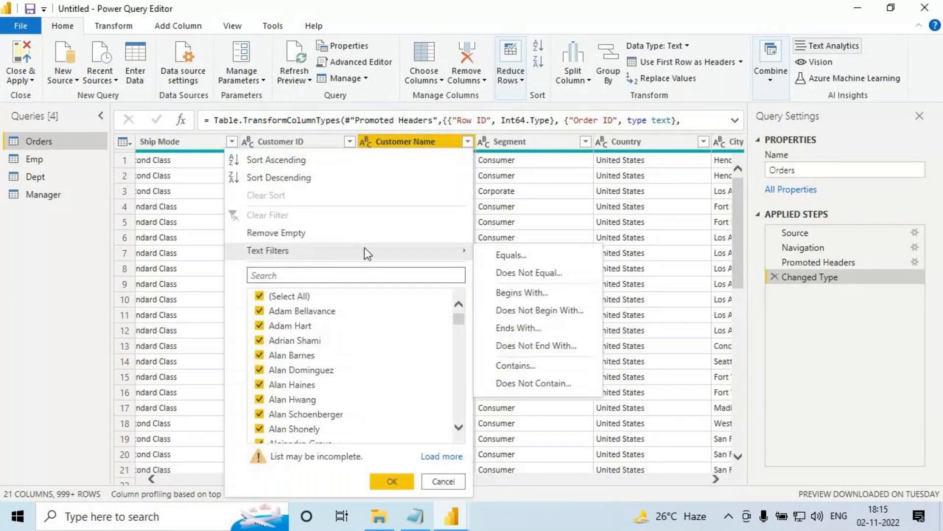
left_click(522, 294)
type("Allen")
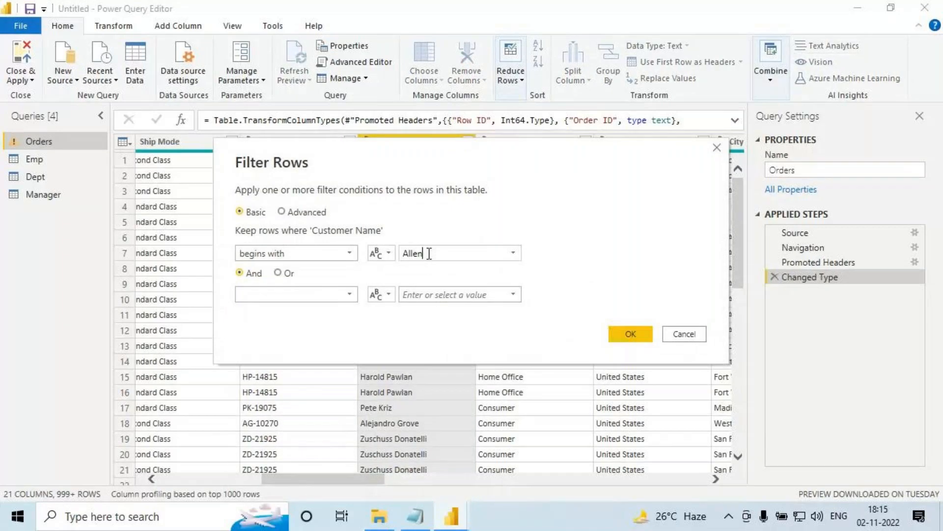
left_click(631, 335)
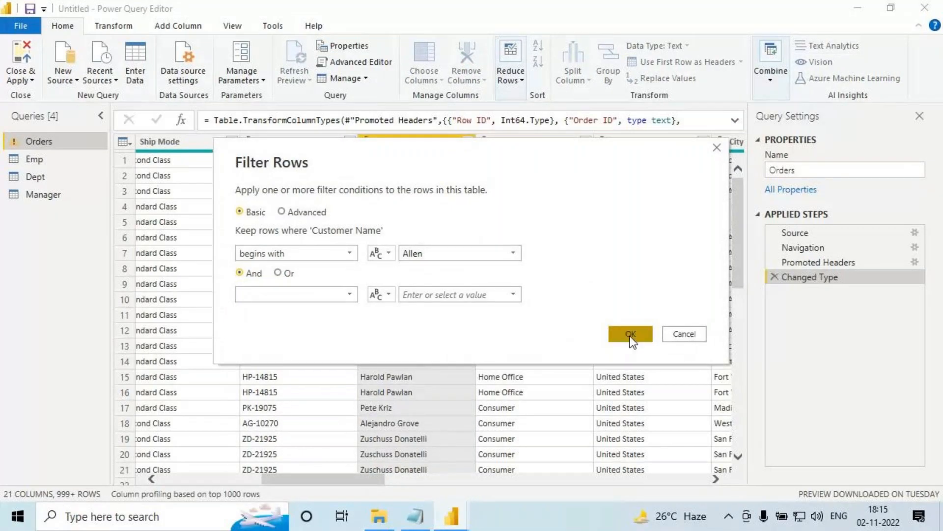
left_click(775, 291)
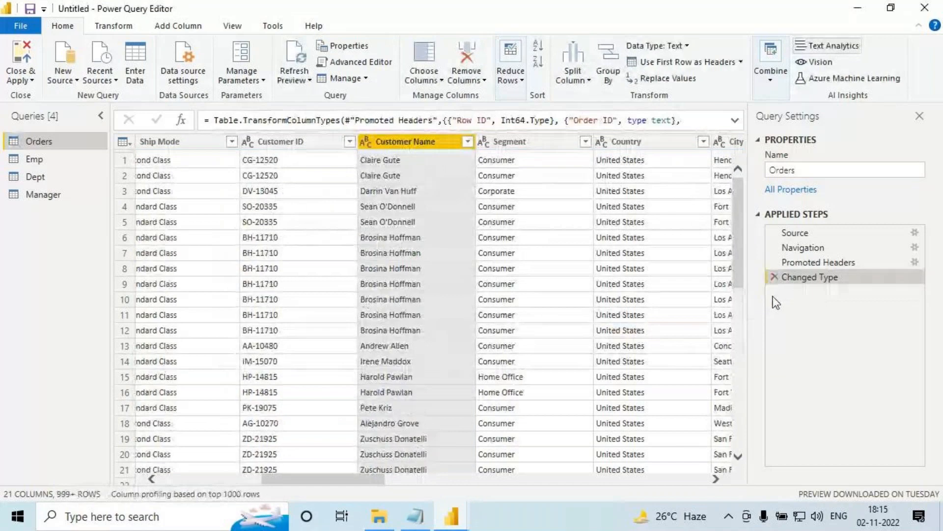
- Filter Customer Name with a Contains text filter set to the customer name used in the earlier filters
left_click(468, 142)
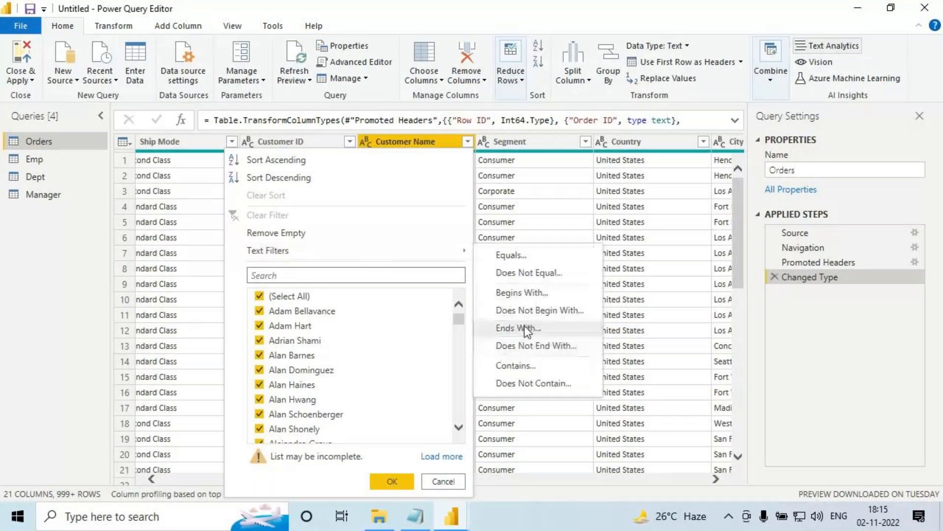
left_click(414, 146)
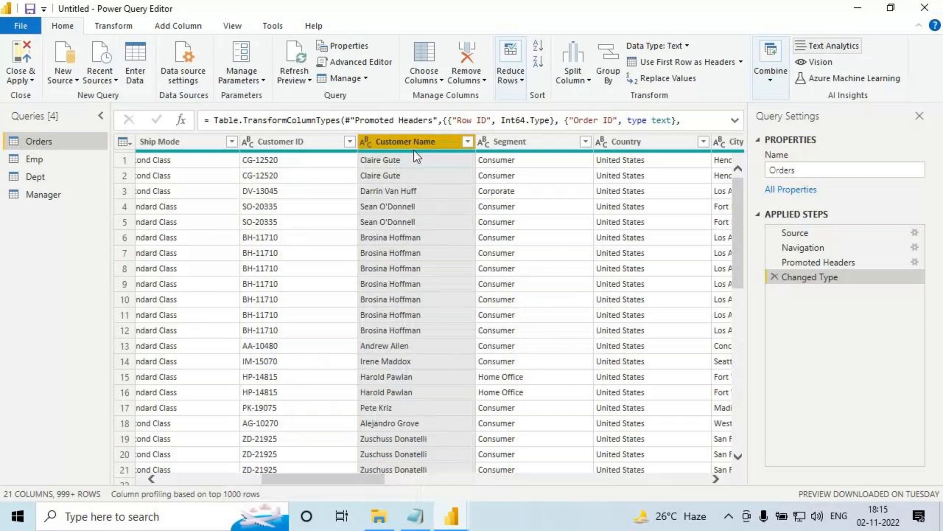
mouse_move(413, 150)
left_click(467, 143)
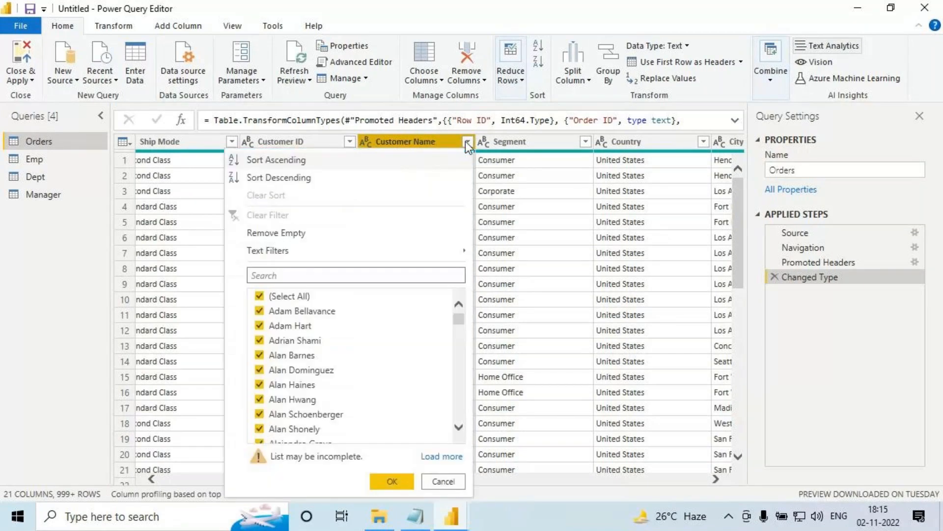
mouse_move(462, 251)
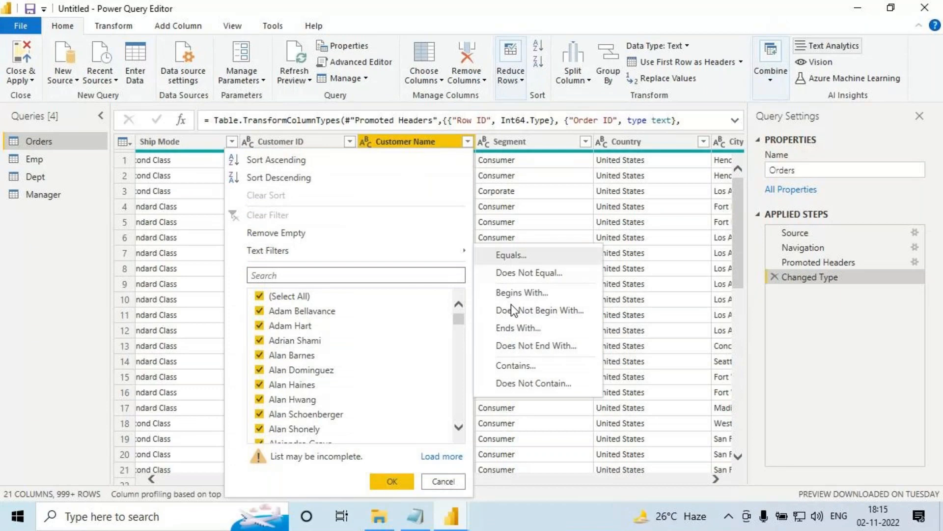
left_click(524, 366)
type("Allen")
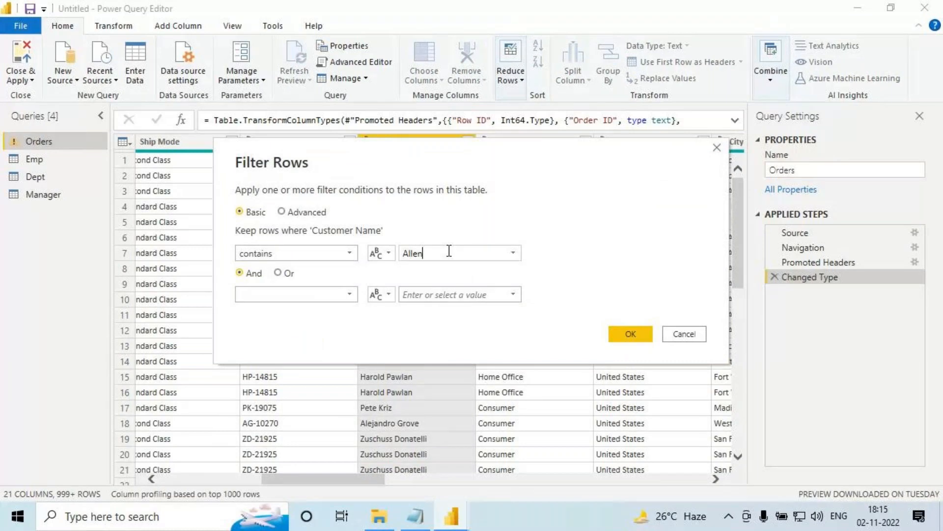
key("Return")
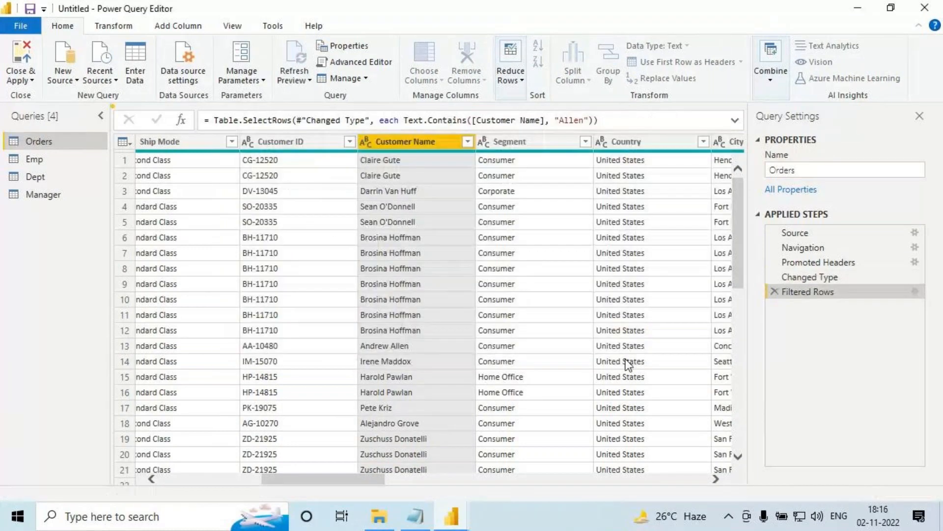
- Underline the matching name as a surname in row 1 and as a first name in row 2, and clear the marks
left_click_drag(389, 167, 409, 167)
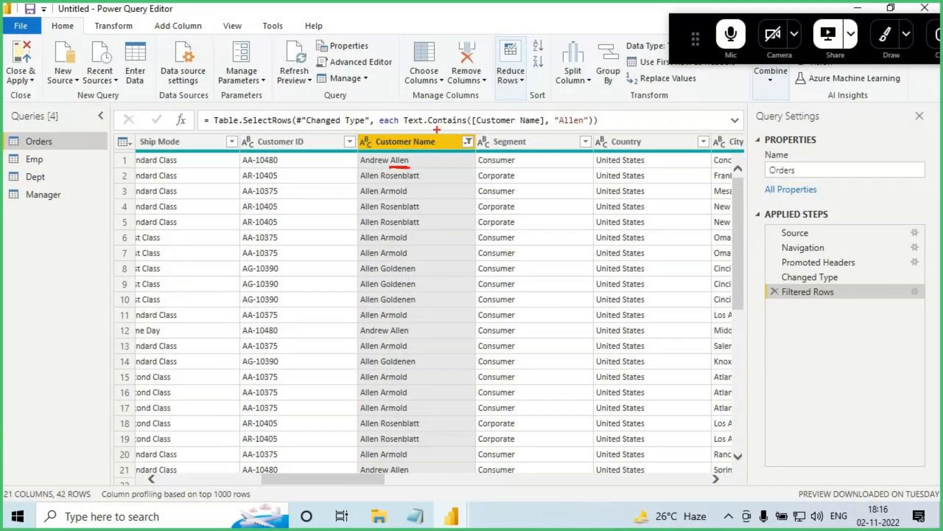
left_click_drag(397, 164, 397, 170)
left_click_drag(359, 183, 377, 183)
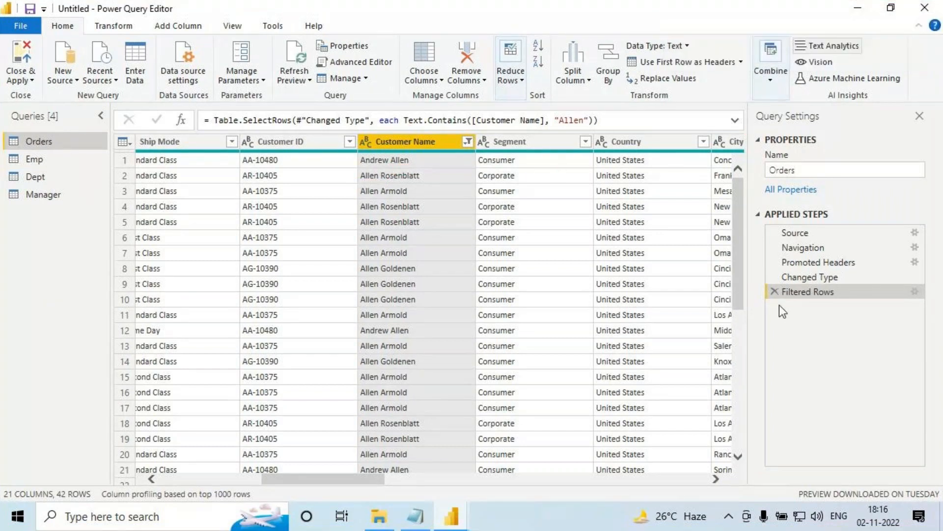
- Replace the Contains filter on Customer Name with a Does Not Contain text filter for the same customer name
left_click(774, 293)
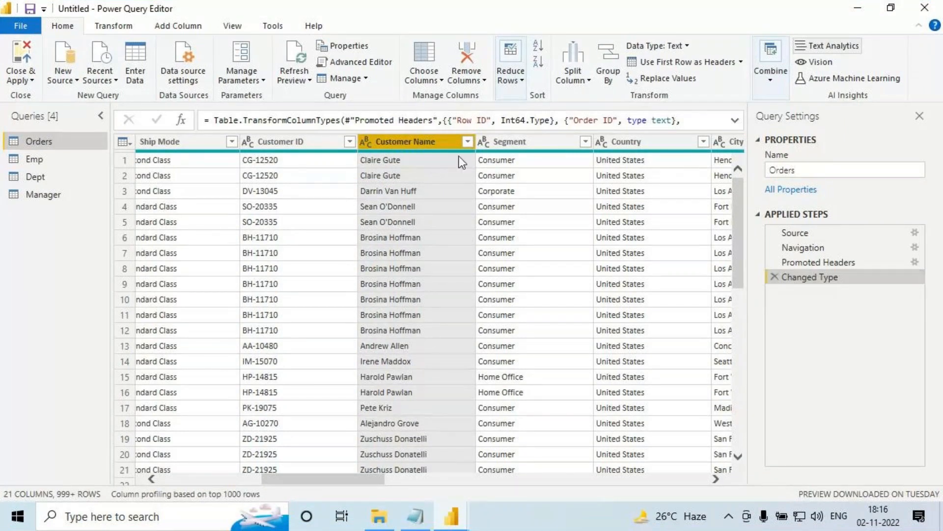
left_click(467, 142)
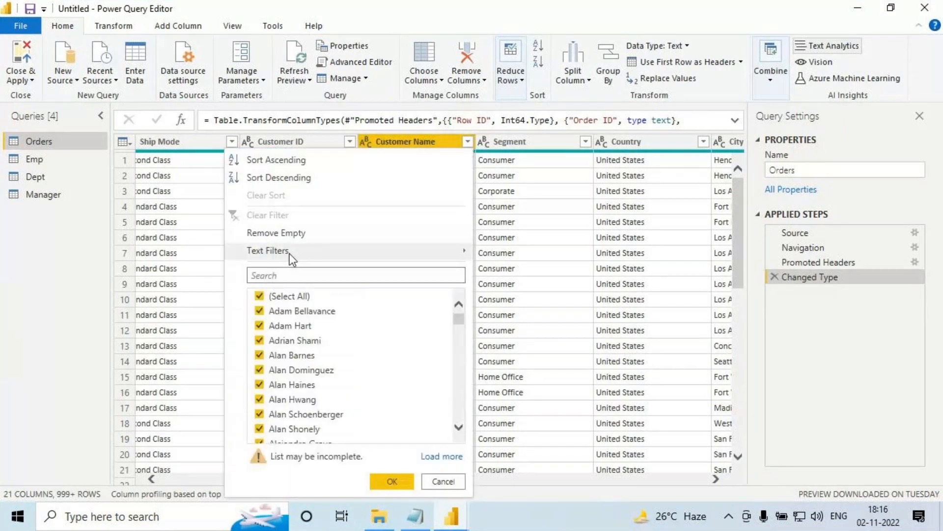
mouse_move(290, 253)
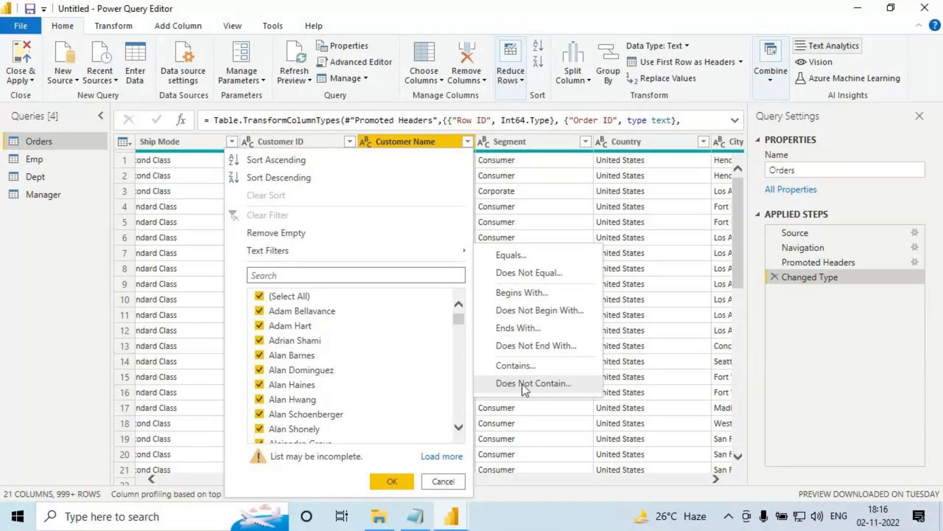
left_click(538, 384)
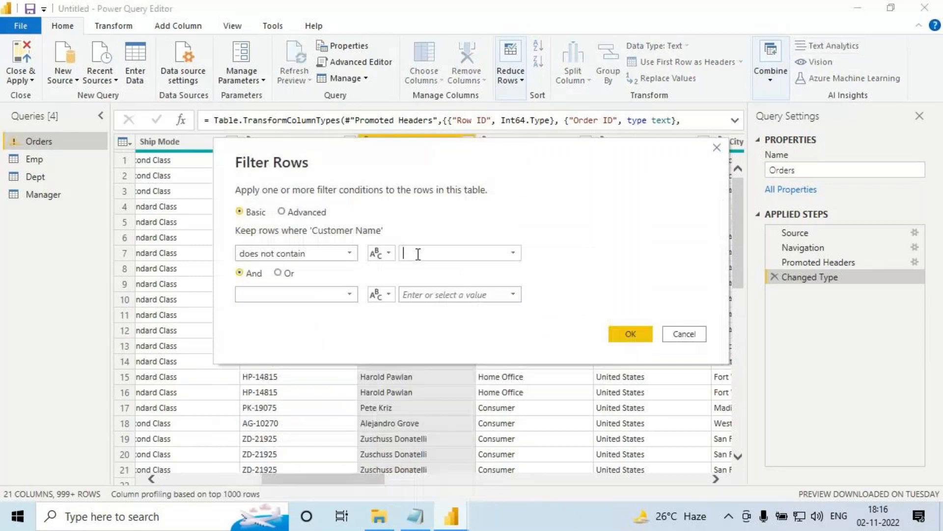
type("Allen")
left_click(611, 336)
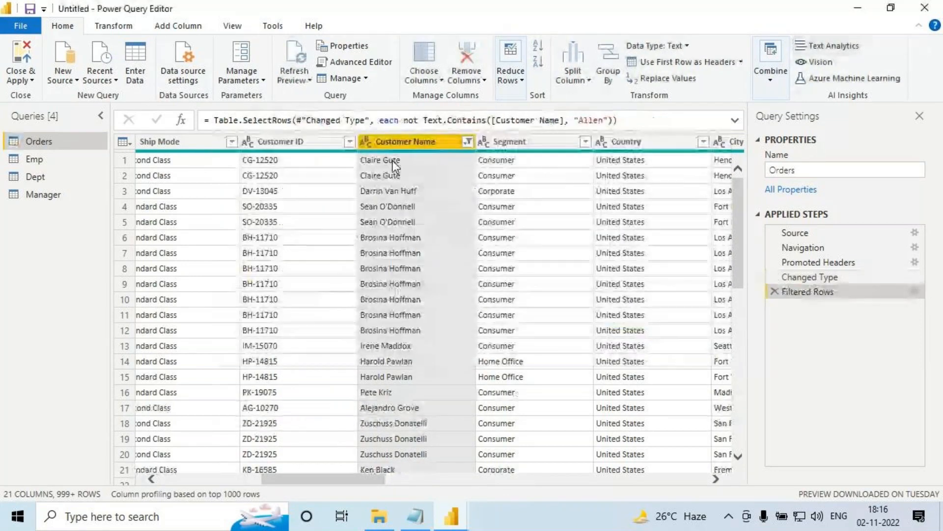
- Look through the filtered Customer Name values and delete the Filtered Rows step from the Orders query
scroll(396, 221, "down", 10)
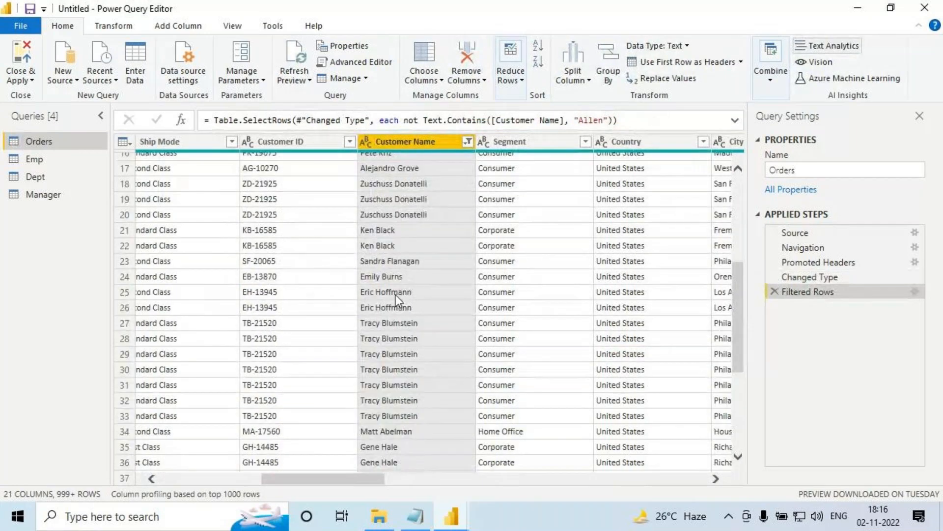
scroll(398, 278, "down", 4)
scroll(399, 282, "down", 15)
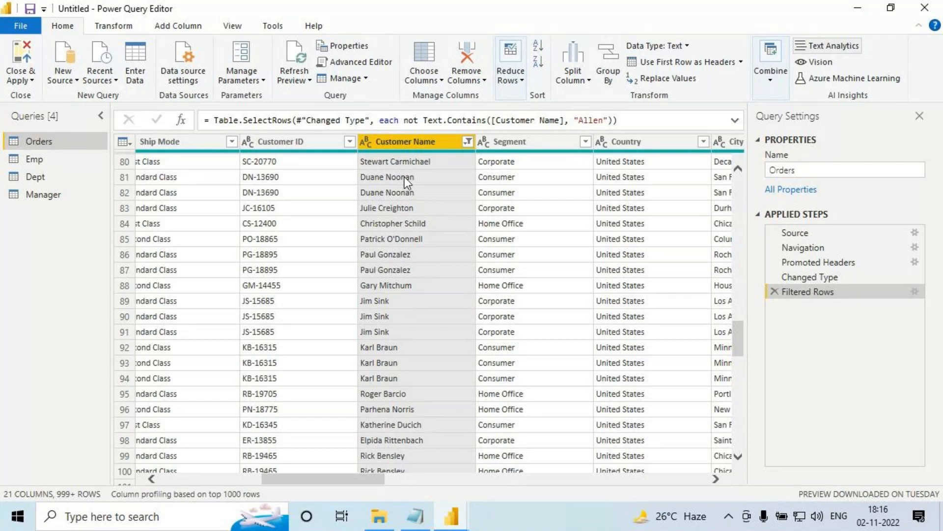
left_click(775, 292)
- Show the text filter options for Customer Name and draw a red box around the whole list
left_click(467, 142)
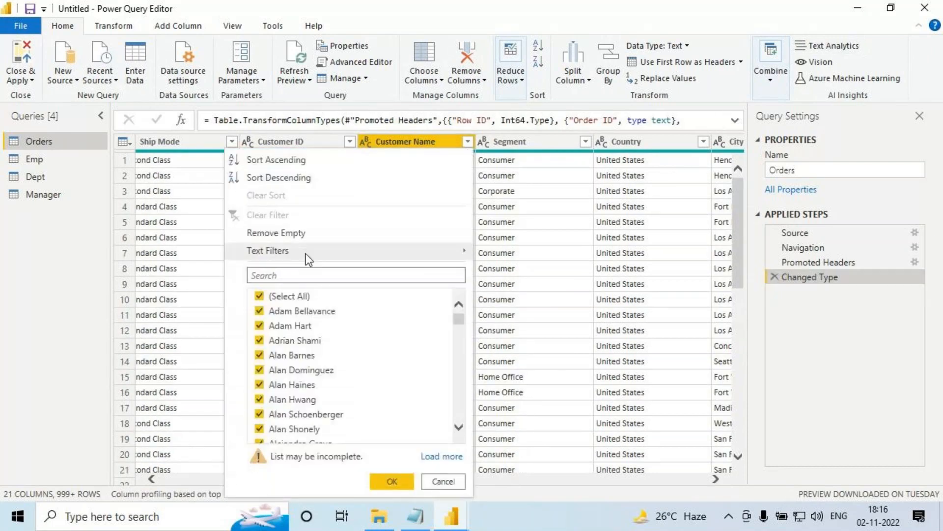
mouse_move(306, 252)
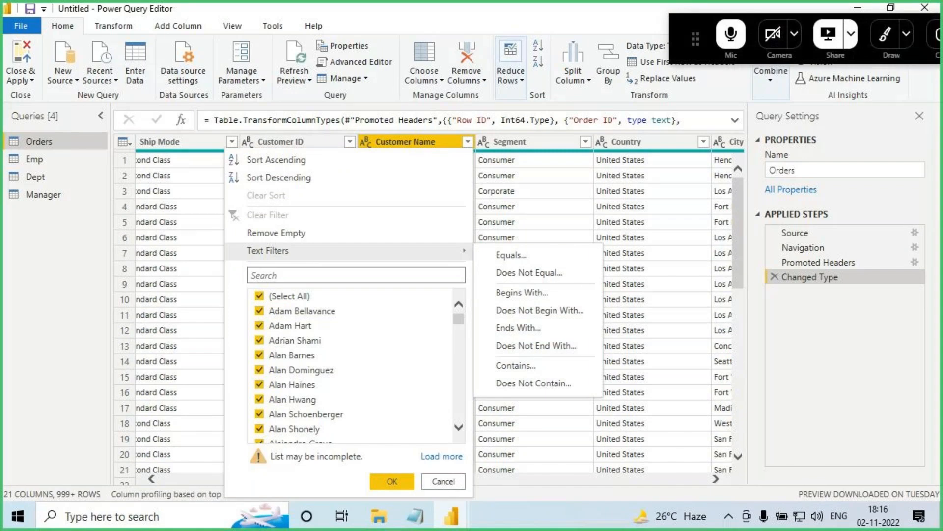
mouse_move(475, 238)
left_mouse_down()
mouse_move(586, 407)
mouse_move(605, 403)
left_mouse_up()
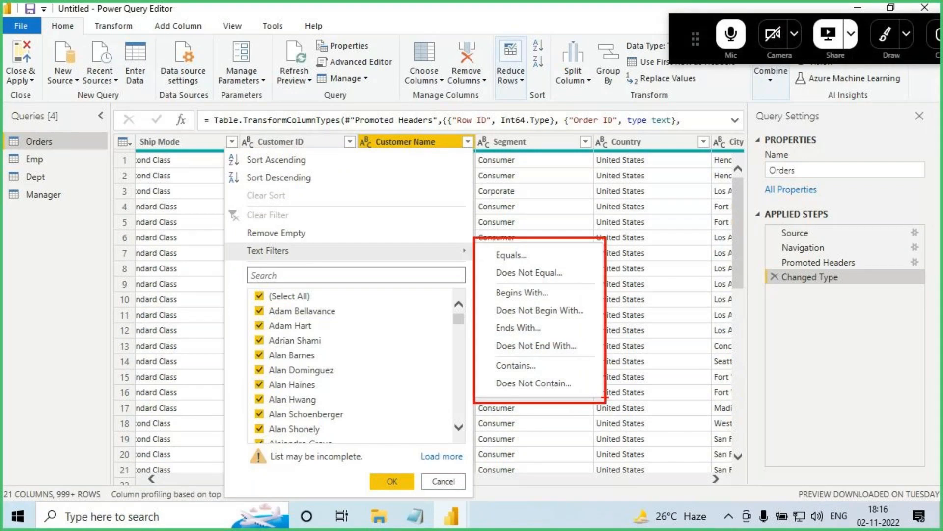
- Underline each text filter option from Equals to Does Not Contain, draw a brace beside them, and clear the marks
left_click_drag(493, 263, 555, 266)
left_click_drag(499, 284, 570, 284)
left_click_drag(501, 300, 574, 299)
left_click_drag(502, 317, 589, 317)
left_click_drag(503, 336, 560, 336)
left_click_drag(497, 355, 566, 355)
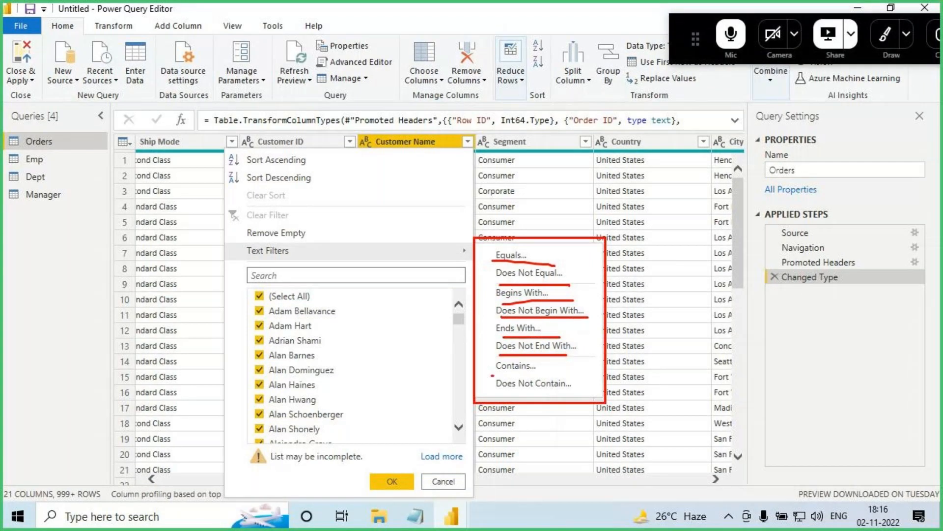
left_click_drag(492, 375, 561, 376)
left_click_drag(512, 396, 569, 395)
left_click_drag(585, 255, 541, 399)
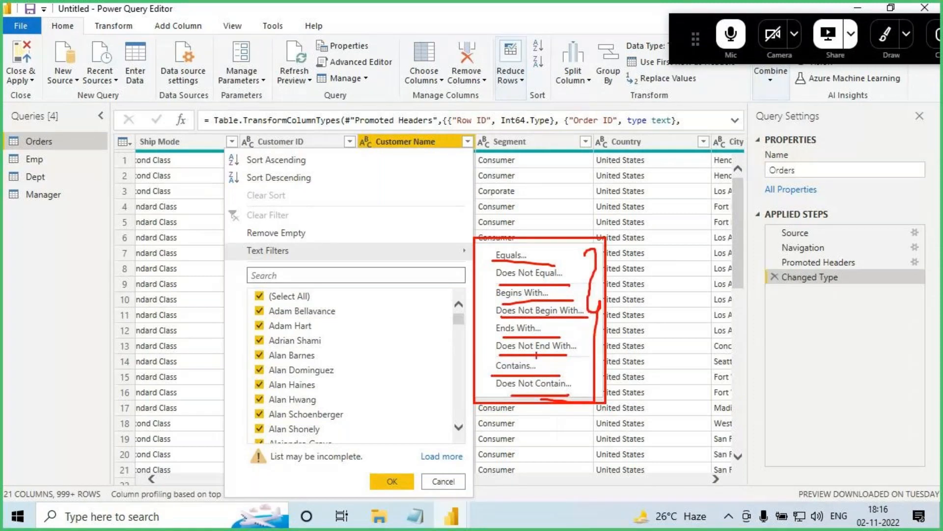
key("Escape")
- Open the Emp query, then switch to Notepad and add a dashed divider line below the Case Sensitive note
left_click(55, 158)
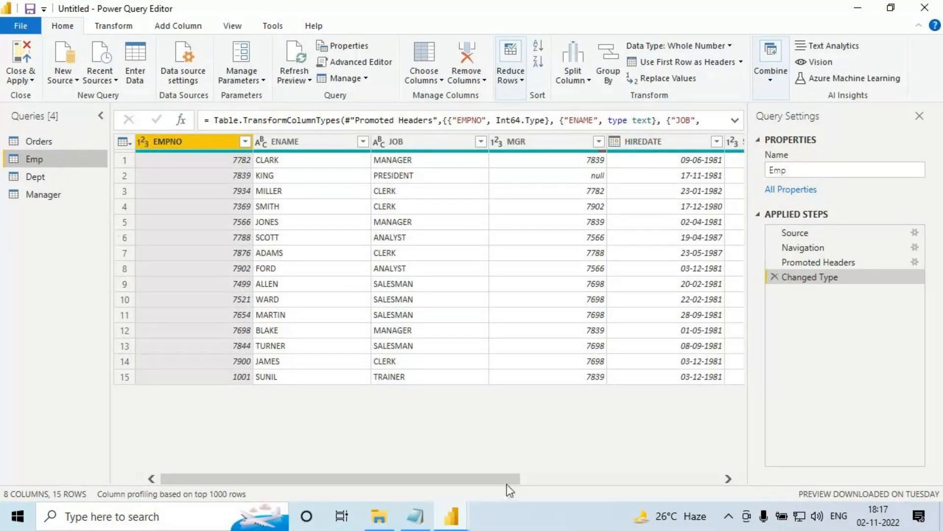
key("alt+Tab")
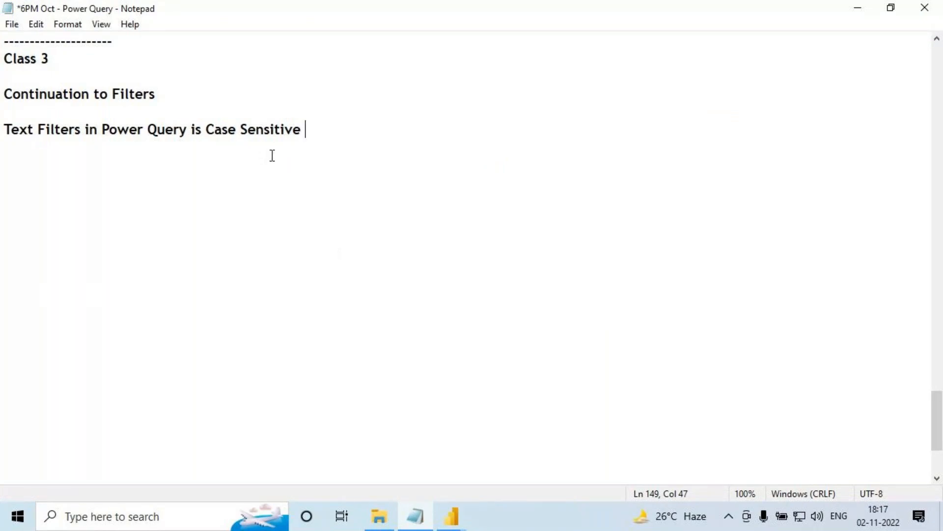
key("Return")
key("Return")
type("--------------")
key("Return")
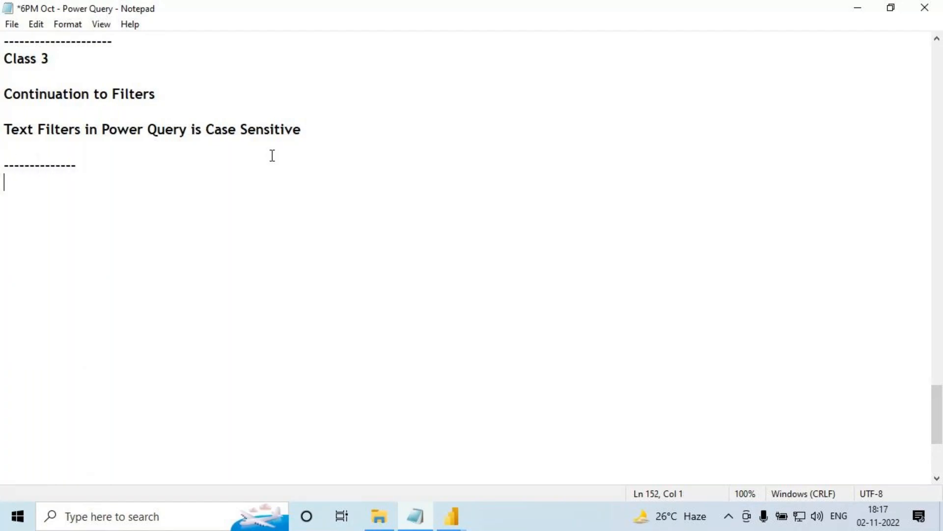
- Add the heading "How to Write Filter Conditions on Multiple Columns at a Time" below the divider and save the notes
type("How to W")
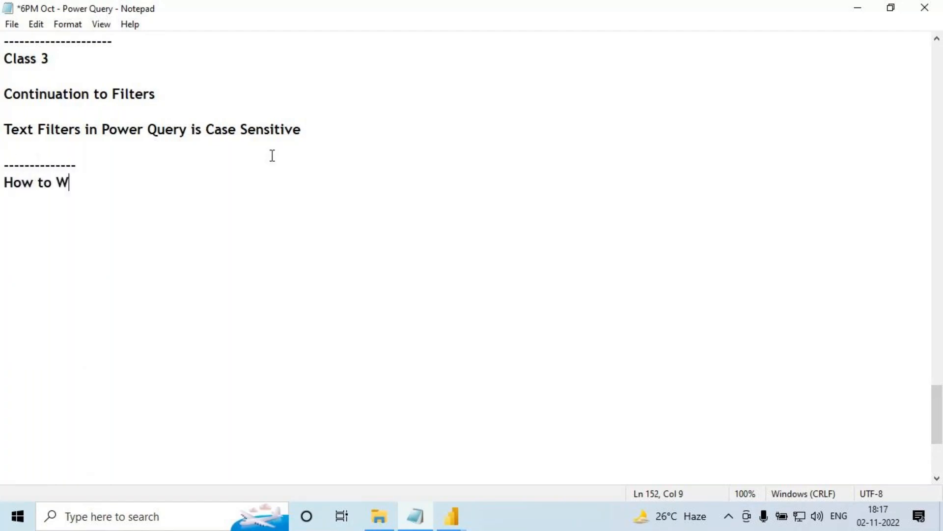
type("rite Fi")
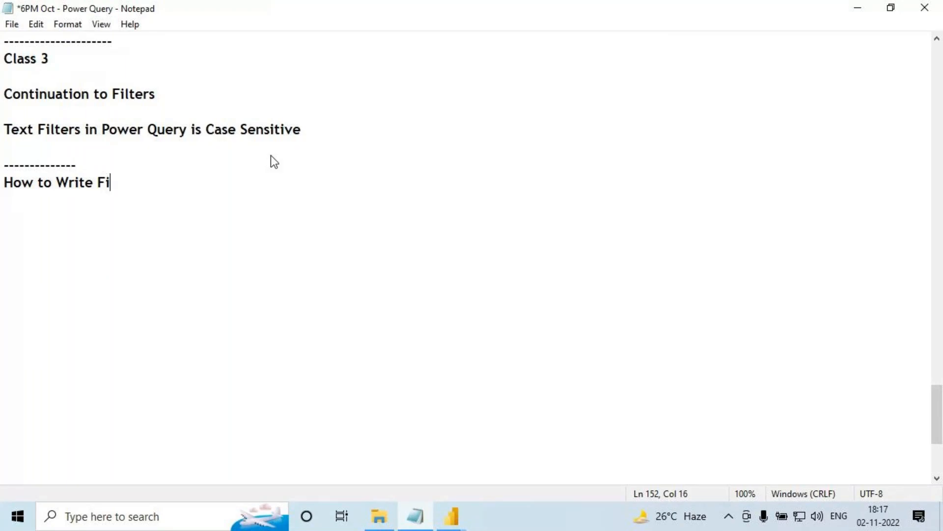
type("lter Con")
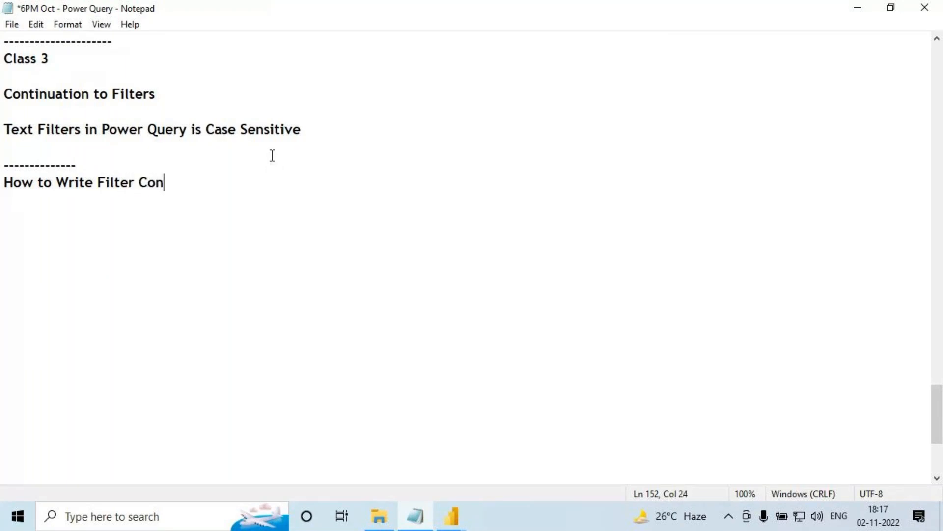
type("ditions o")
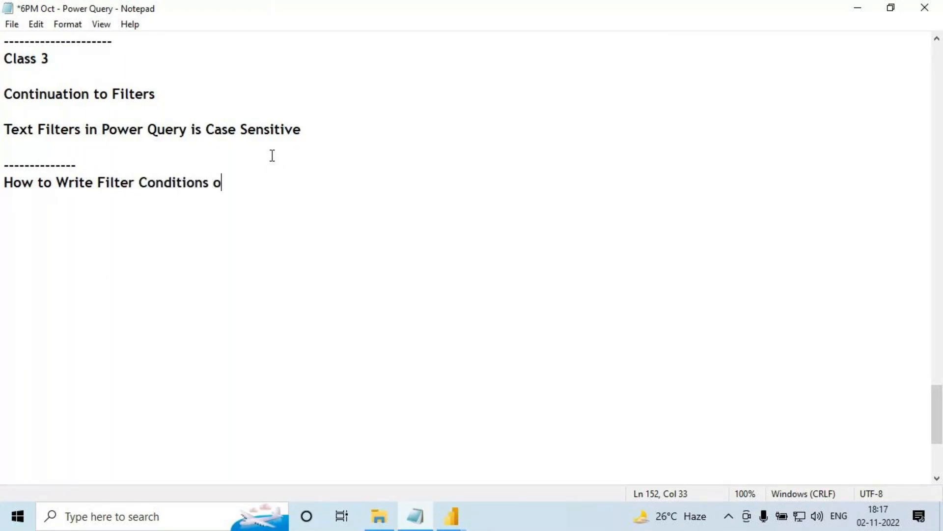
type("n Mult")
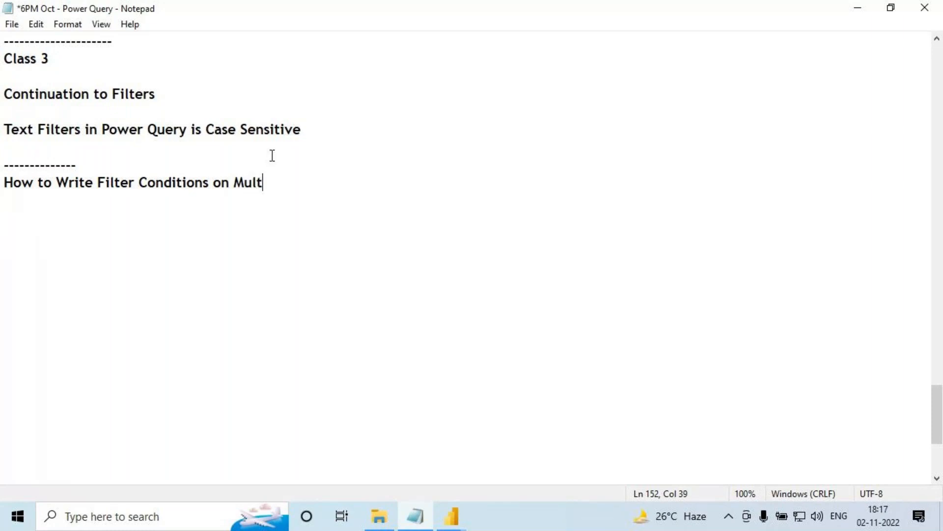
type("iple Columnas")
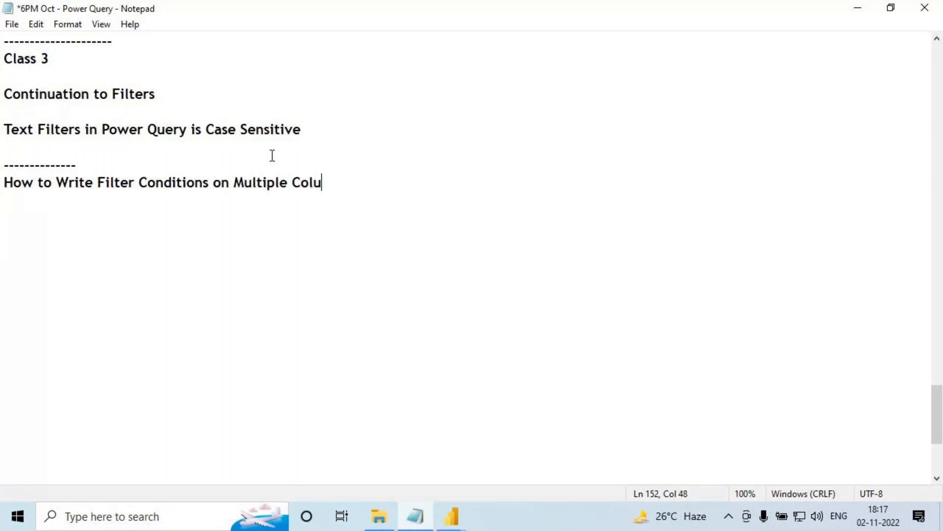
key("BackSpace")
key("BackSpace")
key("BackSpace")
type("s ara")
key("BackSpace")
type("t")
key("BackSpace")
key("BackSpace")
type("t a Time")
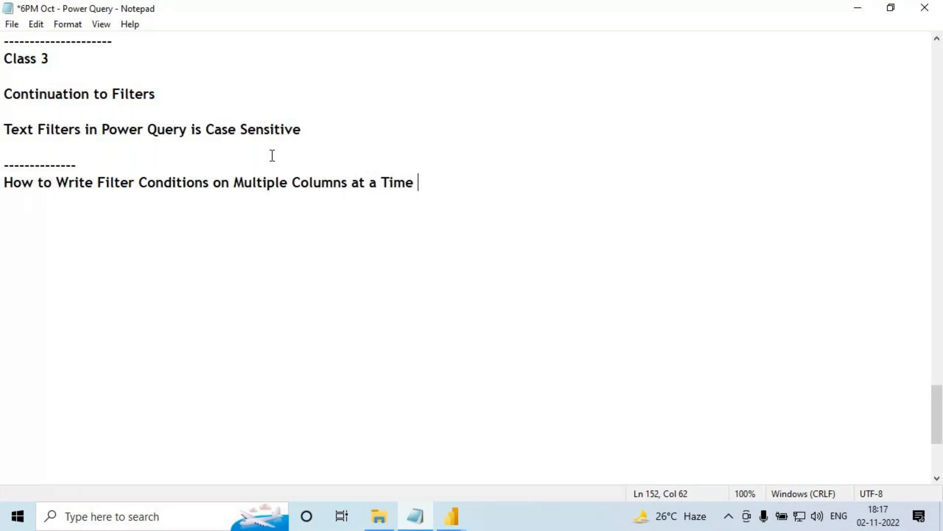
key("ctrl+s")
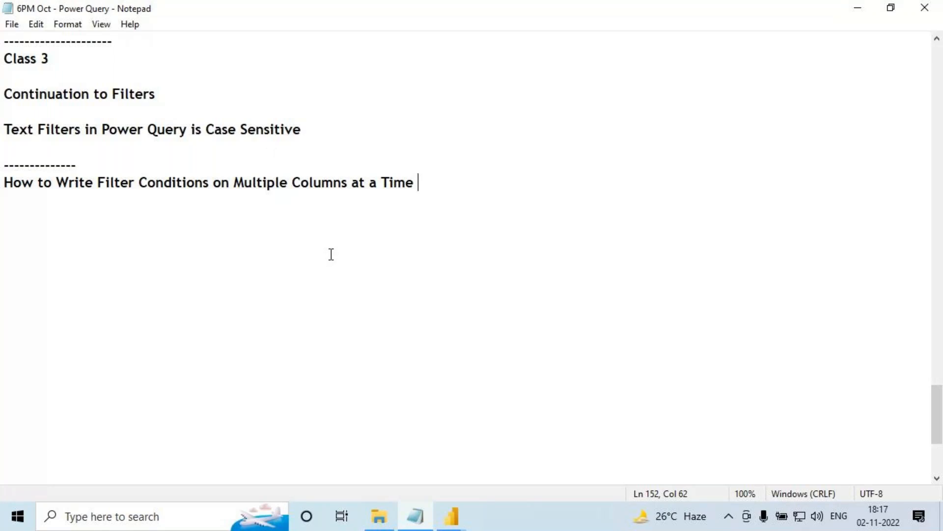
- Highlight parts of the new heading, ending with the words about multiple columns at a time
left_click_drag(110, 184, 261, 184)
left_click_drag(136, 183, 182, 181)
left_click_drag(244, 183, 422, 184)
- Switch to Power Query Editor and view the Emp table's columns across to DEPTNO and back to EMPNO
mouse_move(451, 516)
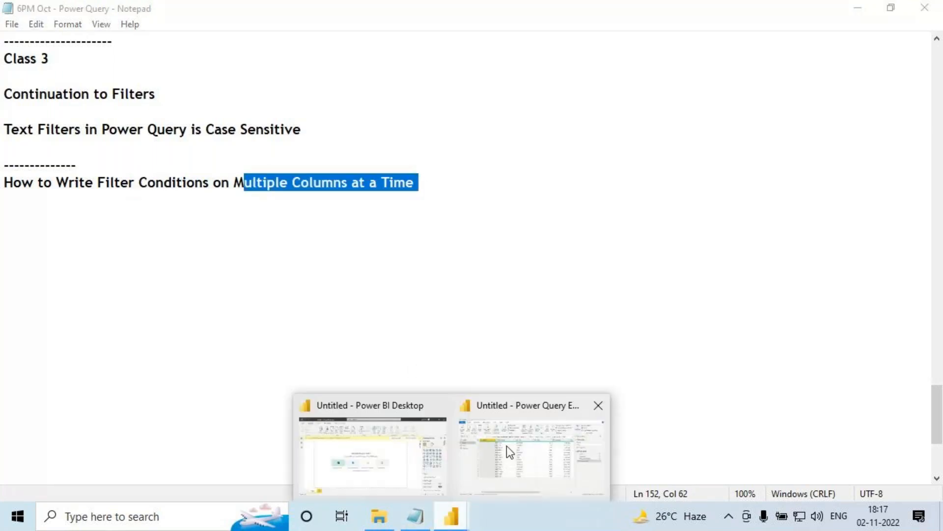
left_click(506, 446)
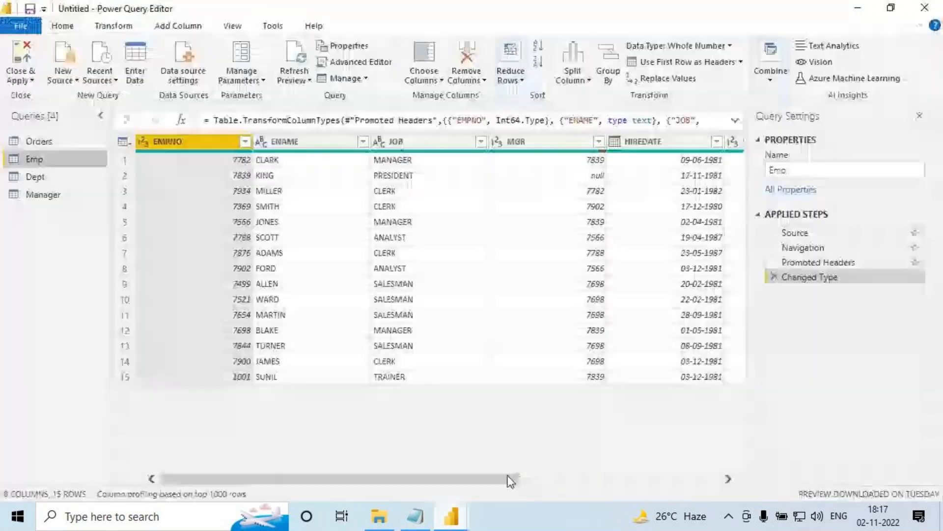
left_click(62, 169)
left_click(52, 160)
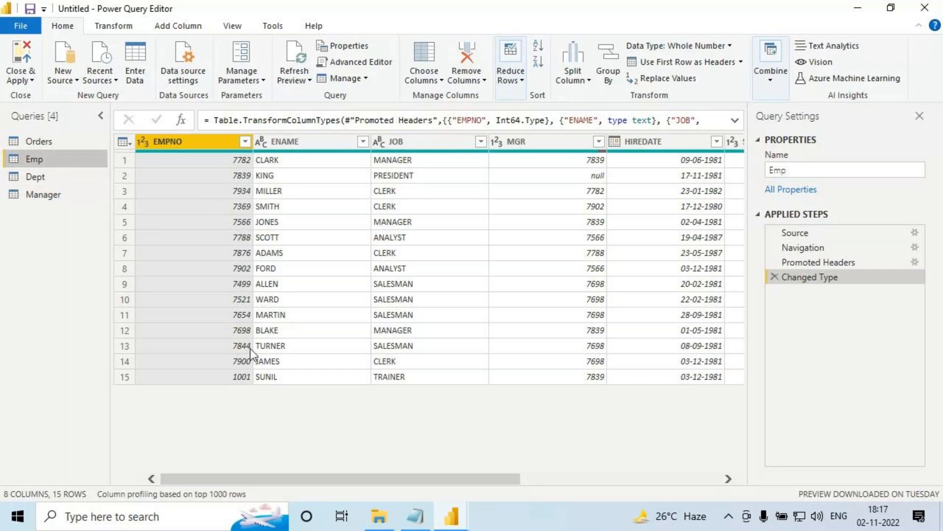
left_click_drag(328, 474, 528, 477)
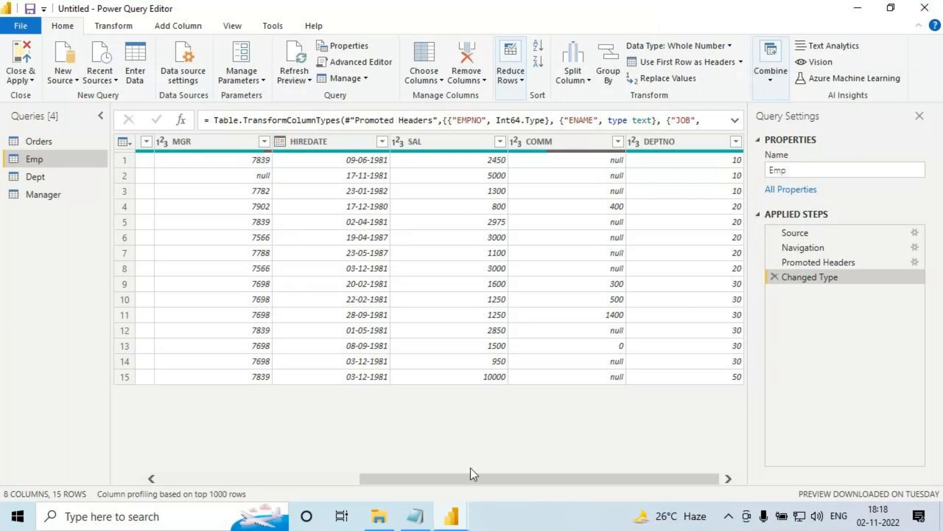
left_click_drag(471, 475, 273, 480)
- Draw a red box around the JOB column and tick its four SALESMAN rows
key("ctrl+2")
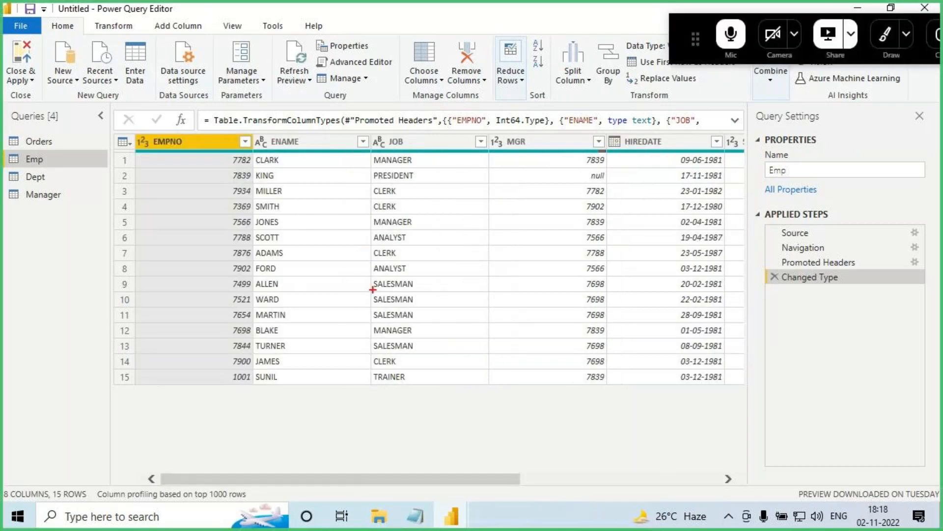
left_click_drag(362, 147, 492, 387)
left_click_drag(421, 277, 454, 265)
left_click_drag(421, 295, 445, 289)
left_click_drag(412, 320, 444, 311)
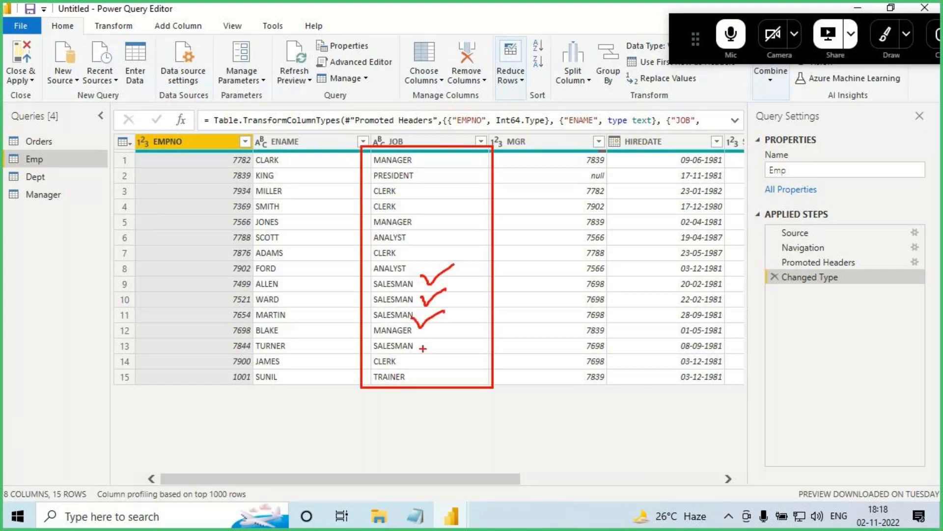
left_click_drag(419, 343, 460, 331)
- Write an underlined 10 beside the HIREDATE header and a 4 below the SALESMAN ticks
left_click_drag(708, 136, 709, 160)
left_click_drag(727, 138, 726, 158)
left_click_drag(695, 174, 738, 162)
left_click_drag(429, 338, 440, 362)
left_click_drag(431, 344, 431, 387)
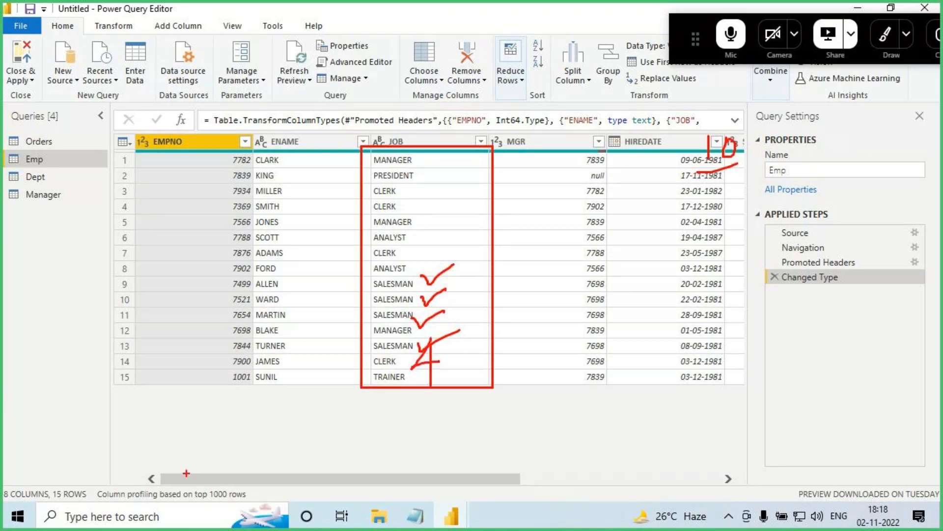
- Sketch a circled label with an arrow below the table and write the conditions D = 10 and J = Sales beside it
mouse_move(163, 460)
left_mouse_down()
mouse_move(163, 497)
mouse_move(165, 469)
mouse_move(193, 487)
mouse_move(195, 471)
left_mouse_up()
mouse_move(209, 444)
left_mouse_down()
mouse_move(246, 421)
mouse_move(202, 453)
mouse_move(235, 460)
left_mouse_up()
left_click_drag(273, 411, 274, 445)
mouse_move(271, 412)
left_mouse_down()
mouse_move(275, 445)
mouse_move(335, 419)
left_mouse_up()
left_click_drag(302, 439, 347, 438)
left_click_drag(365, 406, 364, 407)
left_click_drag(274, 475, 323, 463)
mouse_move(296, 467)
left_mouse_down()
mouse_move(283, 504)
mouse_move(345, 490)
left_mouse_up()
mouse_move(369, 457)
left_mouse_down()
mouse_move(358, 501)
mouse_move(347, 502)
left_mouse_up()
mouse_move(377, 485)
left_mouse_down()
mouse_move(369, 491)
mouse_move(386, 493)
left_mouse_up()
left_click_drag(388, 442, 408, 489)
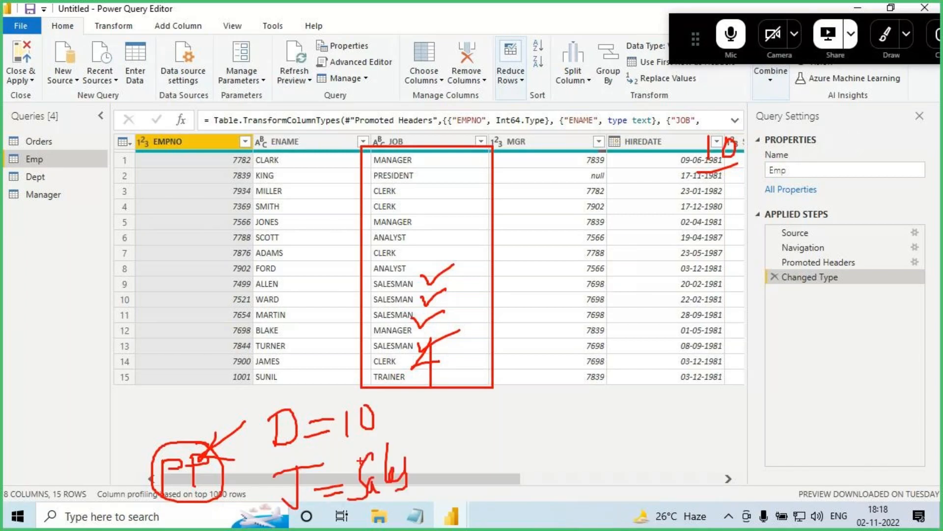
- Underline the D = 10 and J = Sales conditions and draw an arrow from each to the circled label
mouse_move(324, 448)
left_mouse_down()
mouse_move(371, 439)
mouse_move(357, 427)
left_mouse_up()
mouse_move(316, 391)
left_mouse_down()
mouse_move(299, 357)
mouse_move(175, 437)
mouse_move(173, 423)
mouse_move(176, 440)
mouse_move(212, 420)
left_mouse_up()
left_click_drag(310, 517, 399, 486)
left_click_drag(347, 504, 401, 486)
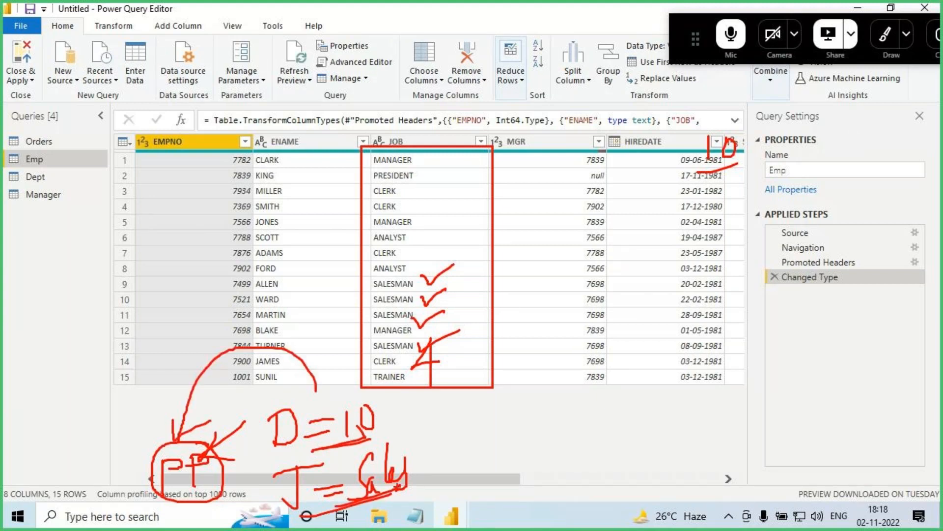
left_click_drag(339, 520, 226, 481)
left_click_drag(238, 484, 164, 482)
- Sketch a second circled label beside the first, with connecting lines, a curved arrow and small marks around it
left_click_drag(88, 438, 152, 452)
left_click_drag(118, 489, 153, 460)
left_click_drag(107, 407, 119, 430)
left_click_drag(140, 413, 162, 442)
left_click_drag(142, 393, 149, 456)
left_click_drag(128, 390, 156, 426)
mouse_move(131, 366)
left_mouse_down()
mouse_move(120, 373)
mouse_move(132, 371)
mouse_move(152, 400)
mouse_move(183, 403)
left_mouse_up()
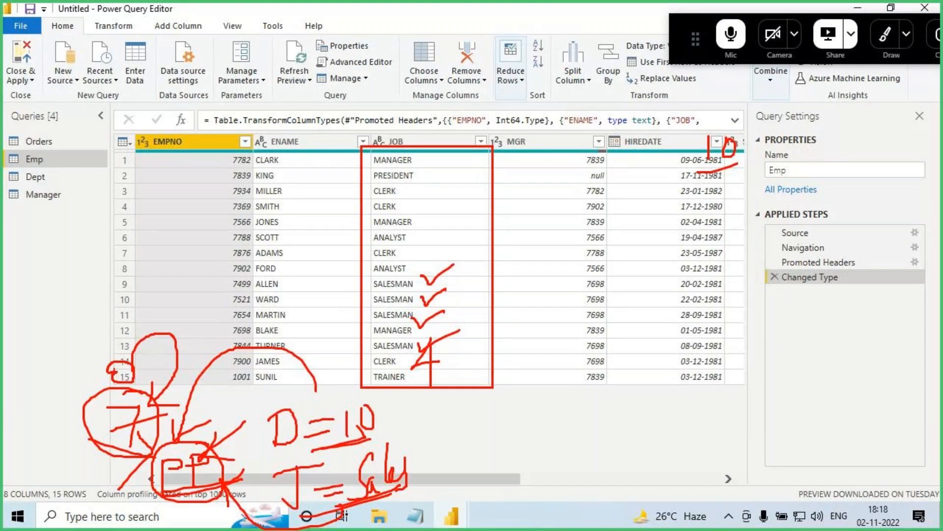
left_click_drag(145, 338, 154, 405)
mouse_move(44, 393)
left_mouse_down()
mouse_move(29, 421)
mouse_move(55, 409)
left_mouse_up()
left_click(58, 387)
left_click_drag(69, 358, 77, 394)
mouse_move(80, 352)
left_mouse_down()
mouse_move(86, 382)
mouse_move(104, 369)
left_mouse_up()
- Switch to the Notepad notes and add the line: Load the Employees Where DeptNo =10 as well as Job="SALESMAN"
key("alt+Tab")
left_click(42, 223)
type("Load ")
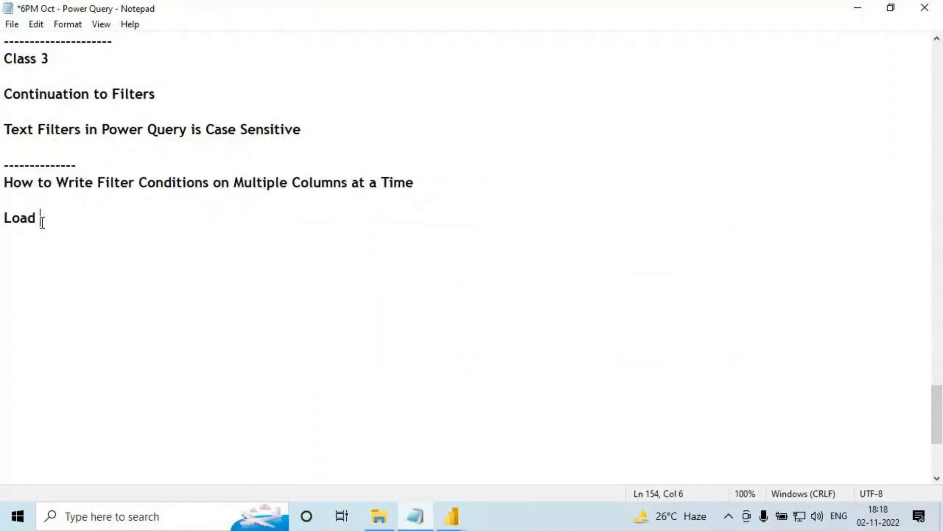
type("the Emplo")
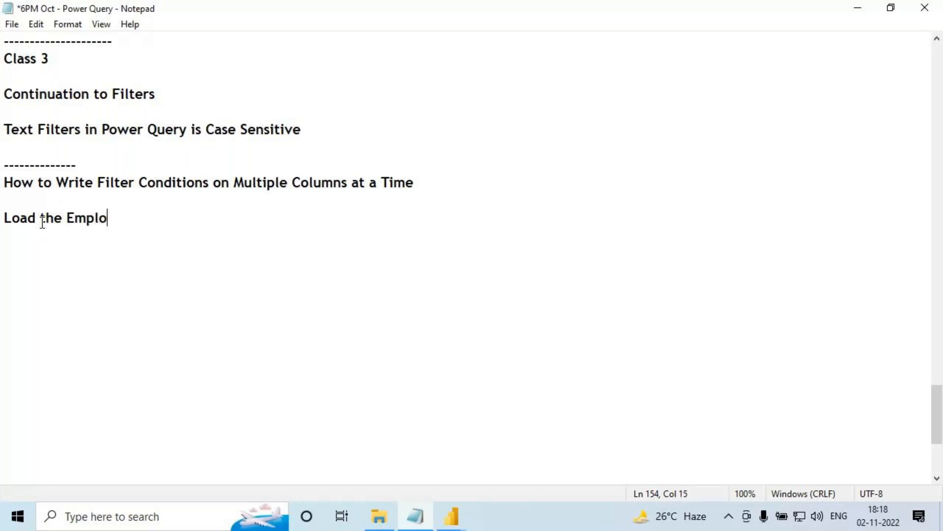
type("yees Wh")
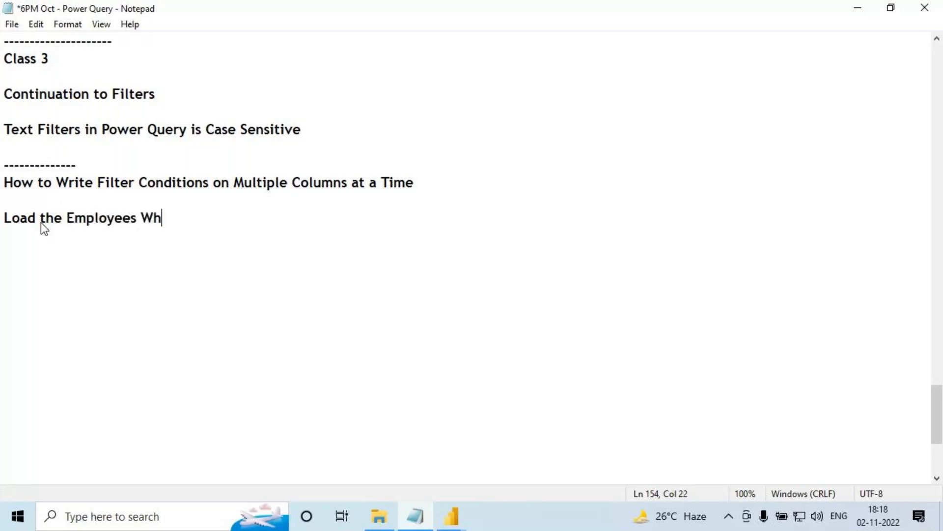
type("ere DeptNo =")
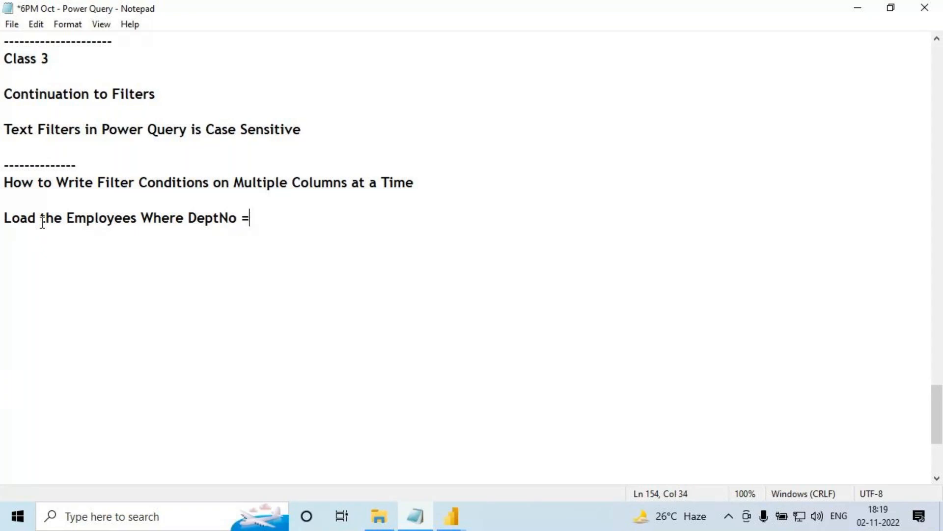
type("10 as we l")
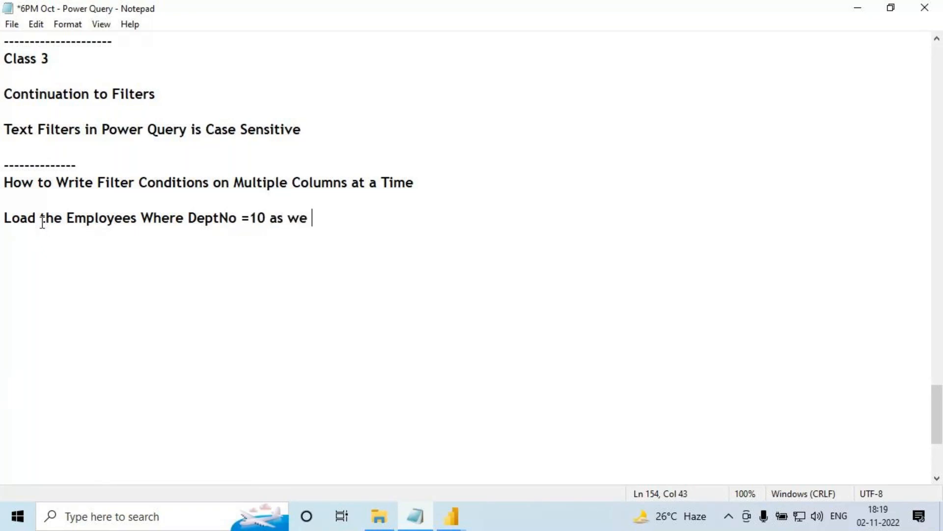
key("BackSpace")
key("BackSpace")
type("ll as Job=\"Sales")
key("BackSpace")
key("BackSpace")
key("BackSpace")
key("BackSpace")
type("ALESMAN\"")
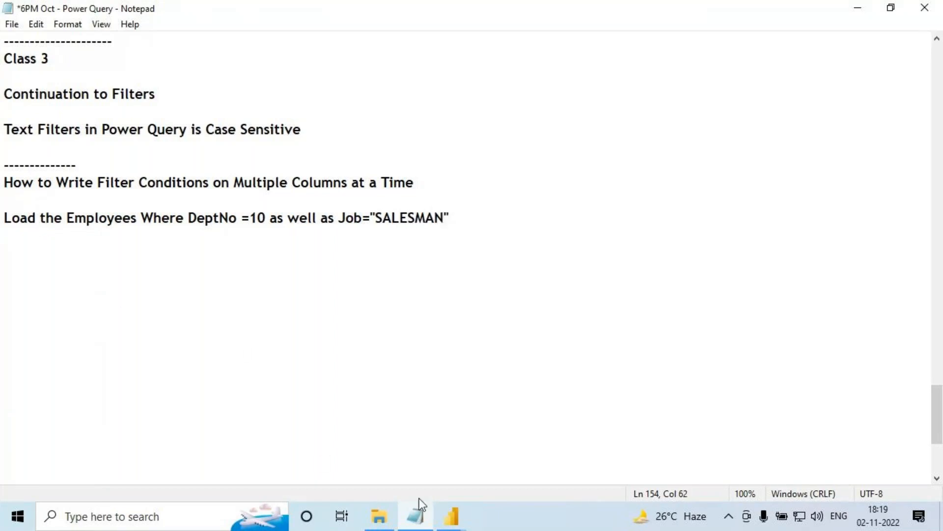
- Highlight the DeptNo =10 condition in the notes, underline it in red and draw a circled N below it
left_click(451, 515)
left_click(496, 477)
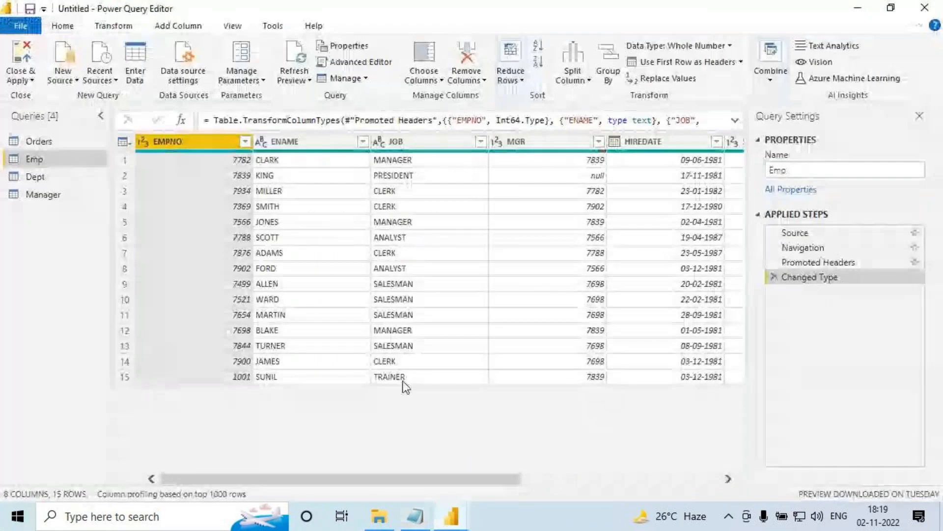
left_click(416, 516)
left_click_drag(196, 218, 265, 221)
key("ctrl+2")
left_click_drag(214, 235, 203, 261)
mouse_move(207, 242)
left_mouse_down()
mouse_move(229, 263)
mouse_move(246, 255)
mouse_move(201, 278)
left_mouse_up()
left_click_drag(204, 231, 259, 226)
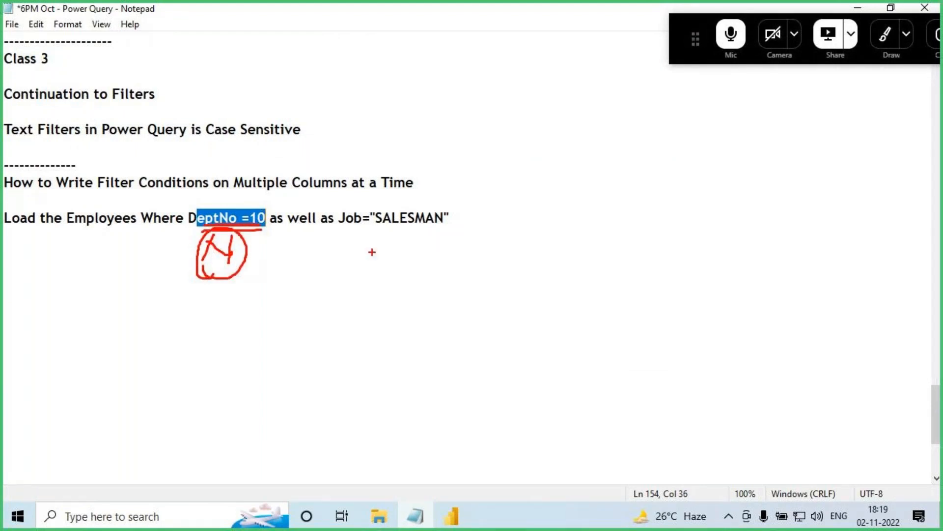
- Mark the Job="SALESMAN" condition with an underline, arrow and the word Text, circle both conditions, and clear the annotations
mouse_move(342, 228)
left_mouse_down()
mouse_move(428, 230)
mouse_move(385, 276)
mouse_move(386, 235)
mouse_move(403, 243)
left_mouse_up()
left_click_drag(408, 182, 410, 200)
mouse_move(398, 180)
left_mouse_down()
mouse_move(428, 173)
mouse_move(473, 196)
left_mouse_up()
mouse_move(472, 169)
left_mouse_down()
mouse_move(448, 197)
mouse_move(479, 195)
left_mouse_up()
left_click_drag(469, 170, 518, 159)
mouse_move(269, 208)
left_mouse_down()
mouse_move(194, 216)
mouse_move(280, 201)
mouse_move(227, 198)
left_mouse_up()
mouse_move(334, 206)
left_mouse_down()
mouse_move(453, 228)
mouse_move(365, 207)
left_mouse_up()
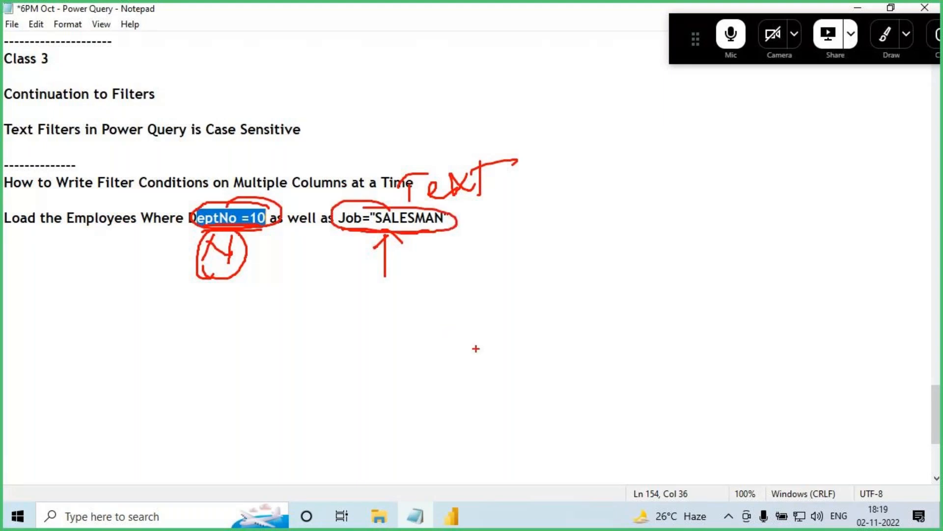
key("Escape")
- Switch to Power Query Editor and filter the Emp table to rows where DEPTNO equals 10
mouse_move(451, 516)
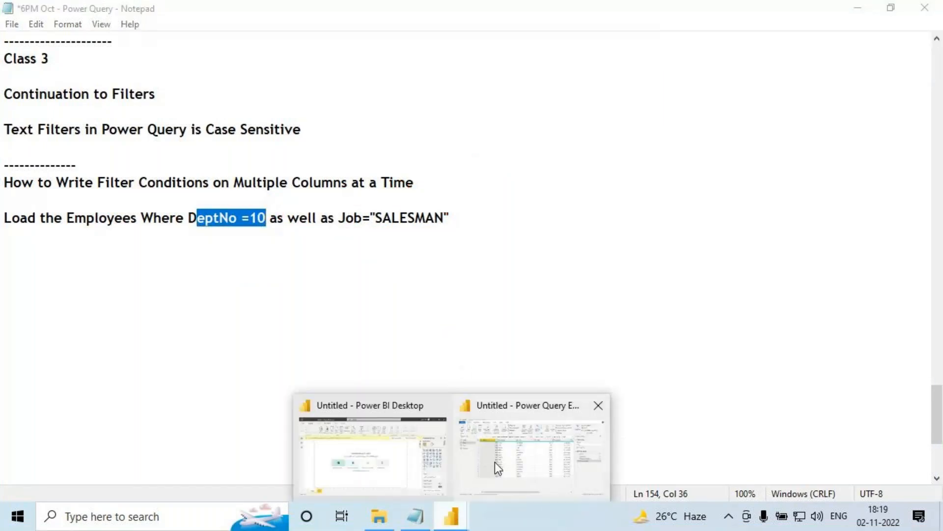
left_click(494, 462)
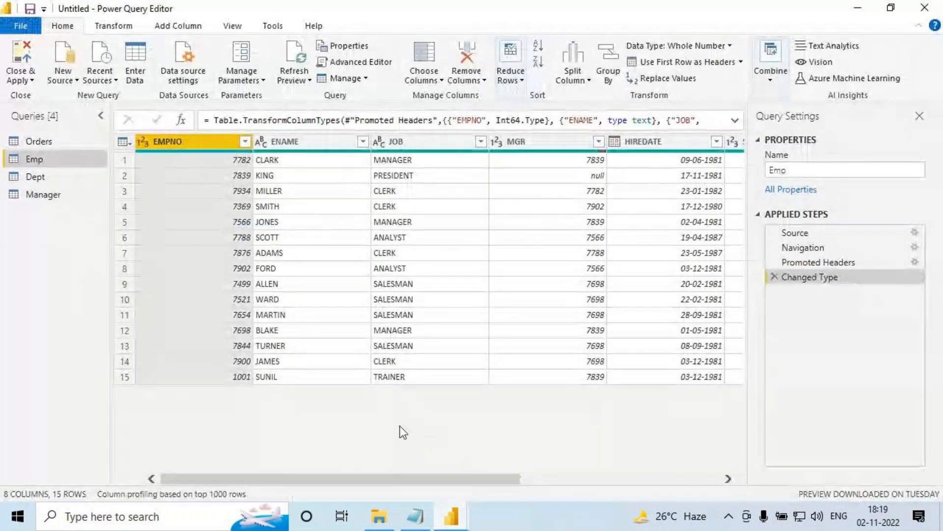
left_click_drag(345, 482, 350, 484)
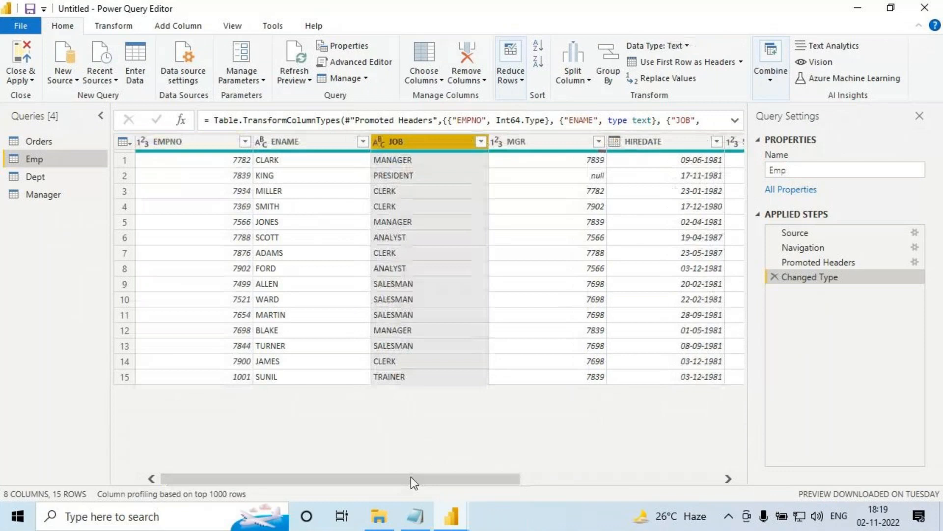
left_click_drag(411, 477, 610, 478)
left_click(689, 148)
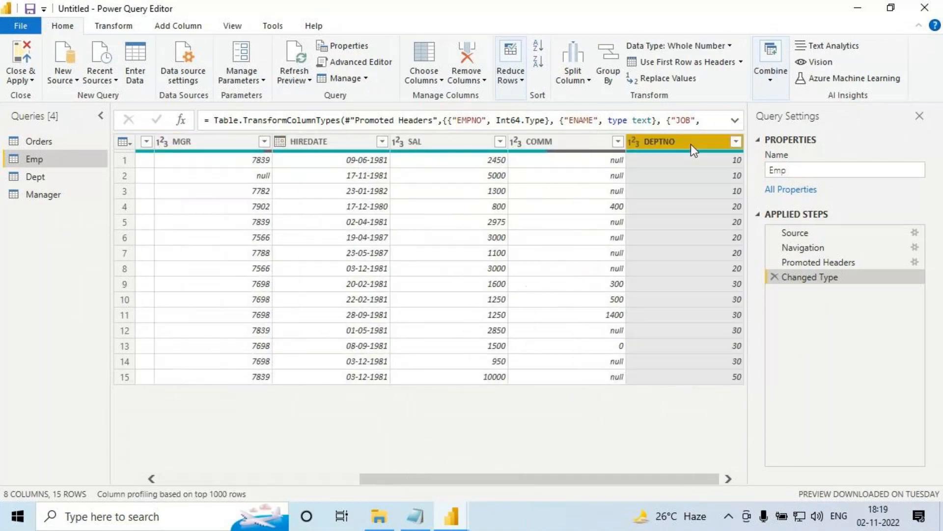
left_click(735, 142)
mouse_move(689, 250)
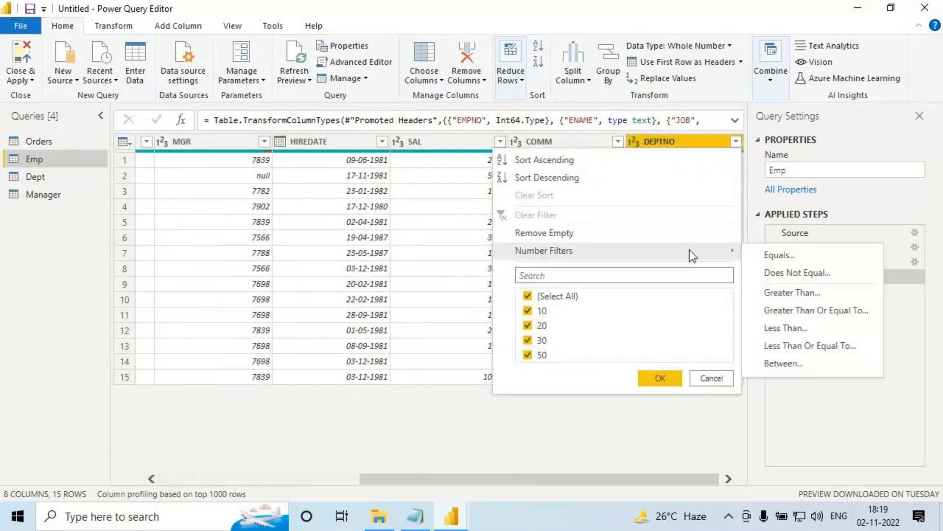
left_click(779, 254)
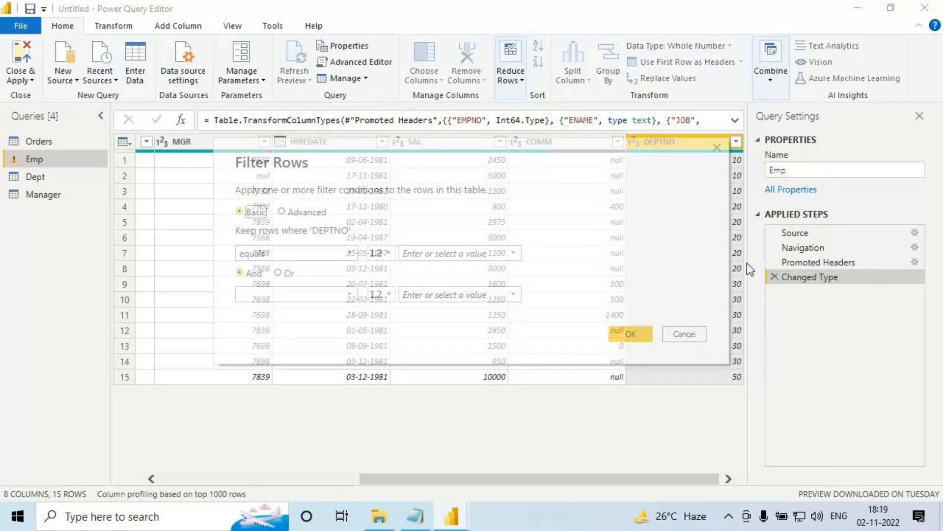
left_click(491, 254)
type("10")
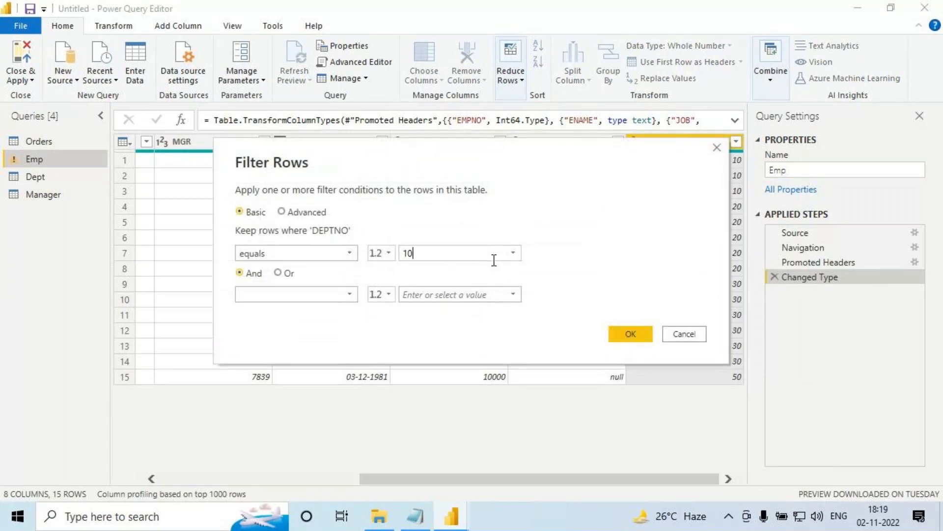
left_click(631, 334)
- Add a second filter on the JOB column that keeps rows equal to SALESMAN
left_click_drag(532, 477, 344, 477)
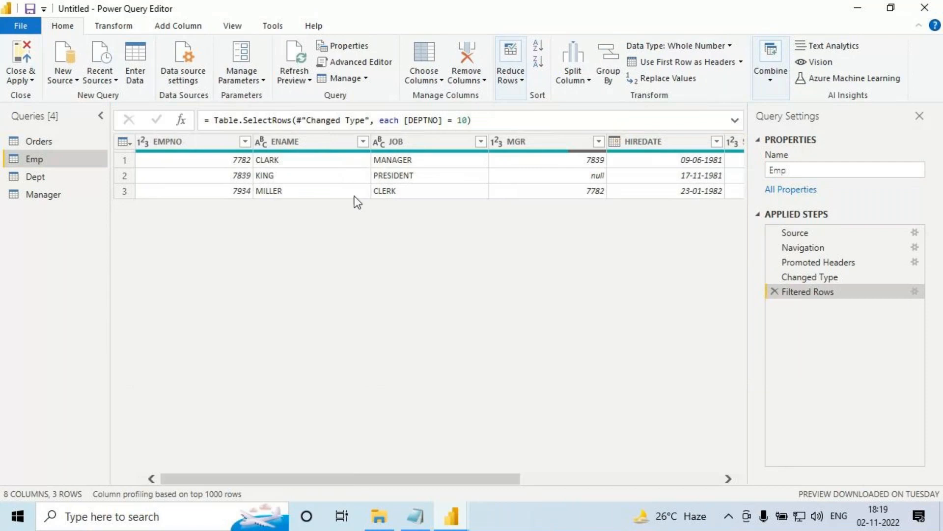
left_click(479, 143)
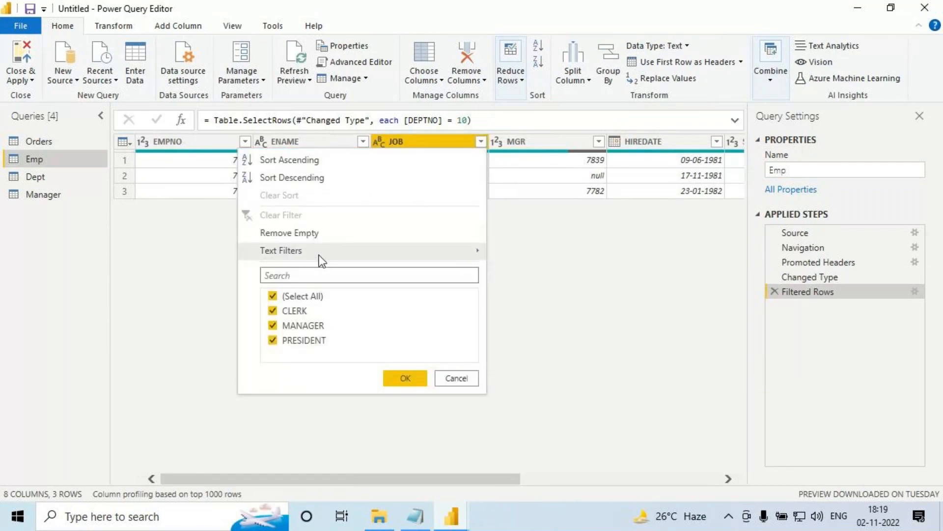
mouse_move(479, 256)
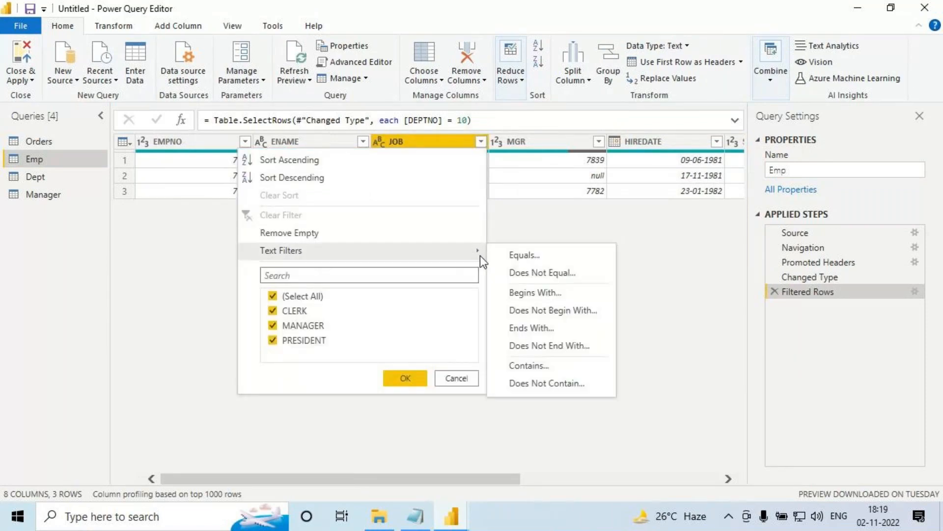
left_click(526, 255)
type("SALE")
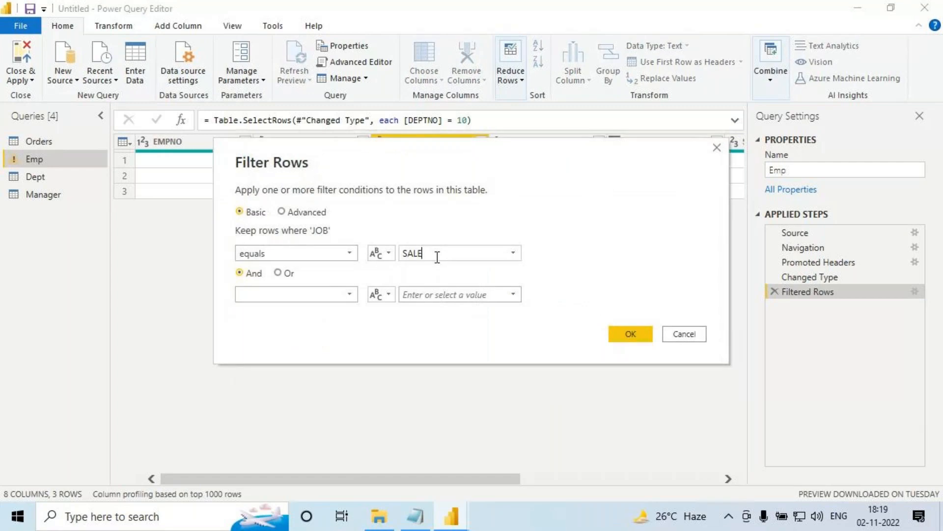
type("SMAN")
key("Return")
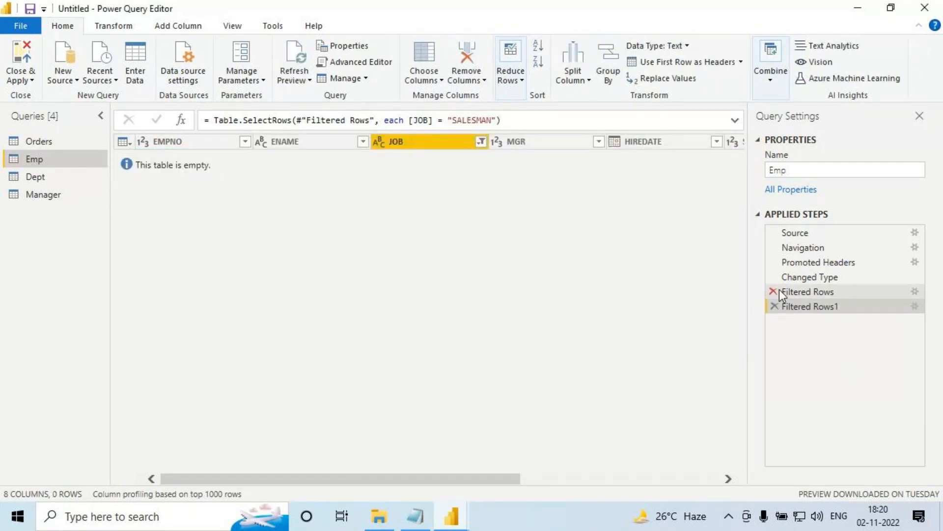
- Draw red boxes around the Filtered Rows and Filtered Rows1 applied steps
key("ctrl+2")
left_click_drag(767, 286, 846, 298)
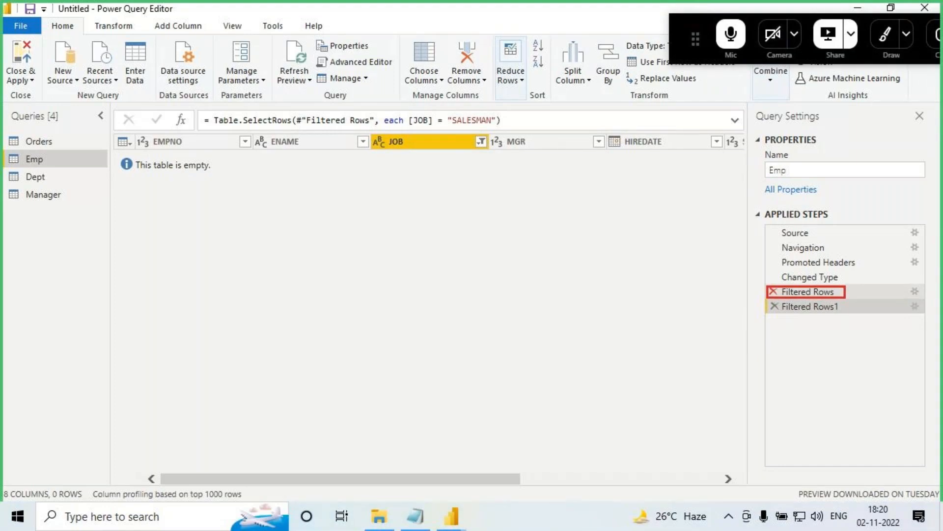
left_click_drag(769, 300, 855, 318)
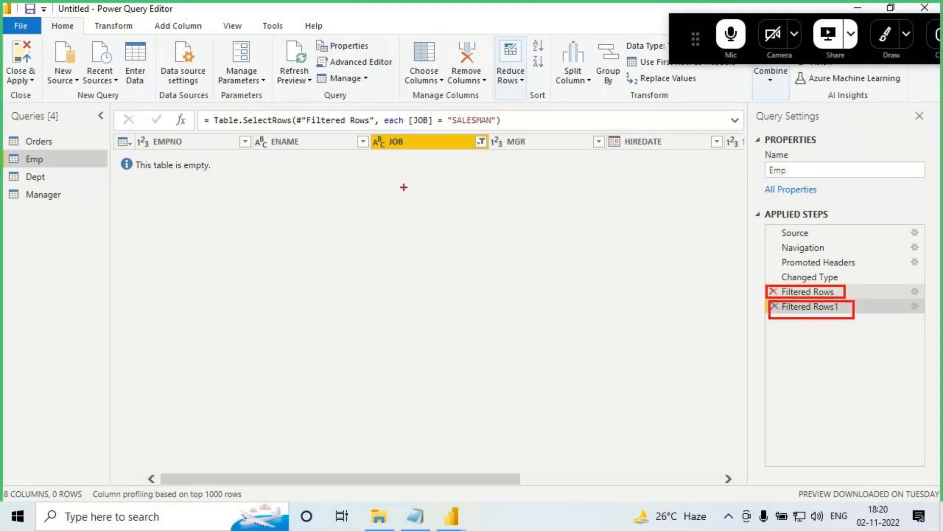
- Write Zero over the empty table, sketch a circled label with an arrow below it, and clear the annotations
mouse_move(401, 172)
left_mouse_down()
mouse_move(384, 194)
mouse_move(413, 197)
left_mouse_up()
mouse_move(414, 190)
left_mouse_down()
mouse_move(428, 176)
mouse_move(448, 183)
mouse_move(462, 172)
mouse_move(469, 183)
left_mouse_up()
left_click_drag(299, 259, 318, 274)
mouse_move(344, 230)
left_mouse_down()
mouse_move(344, 300)
mouse_move(350, 240)
mouse_move(318, 244)
left_mouse_up()
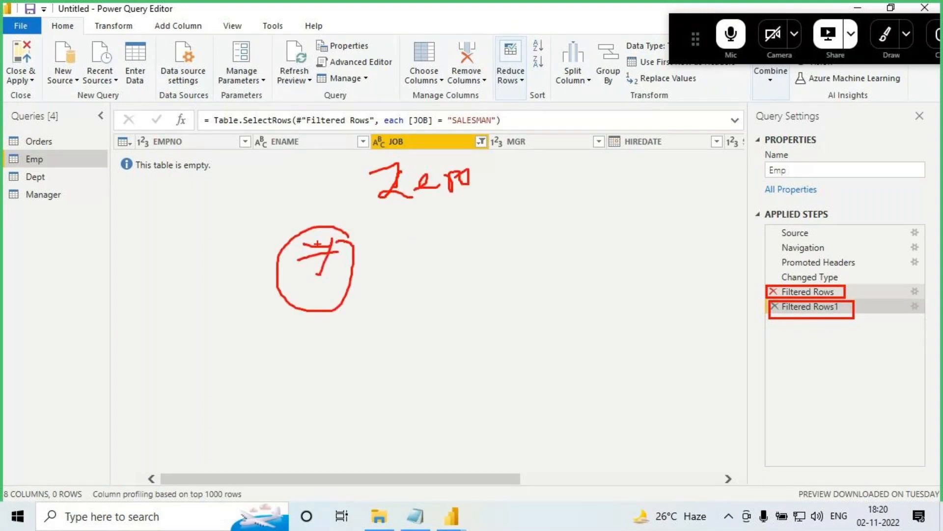
left_click_drag(288, 202, 300, 232)
left_click_drag(316, 209, 304, 234)
key("Escape")
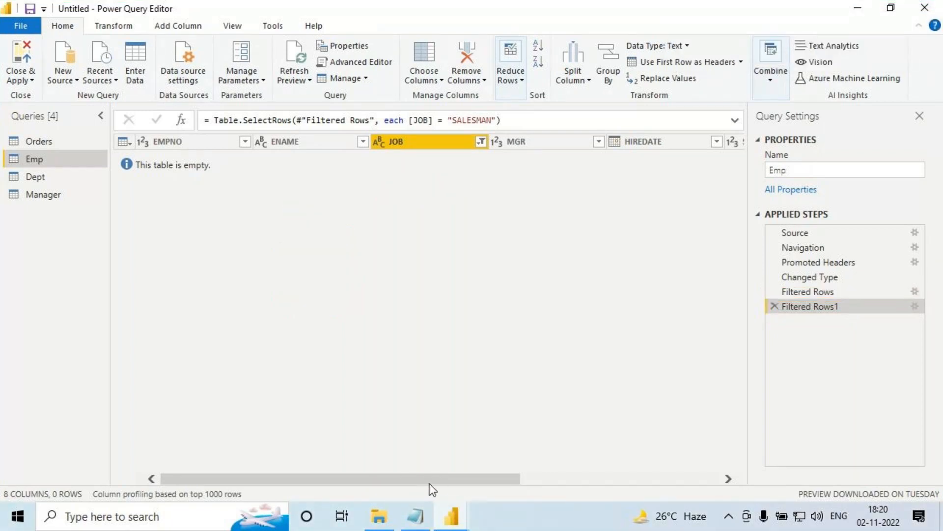
- Return to the notes, highlight Job="SALESMAN", underline both conditions and draw an arrow from the Job condition, clearing the marks
left_click(415, 515)
key("shift+Left")
left_click_drag(338, 217, 450, 218)
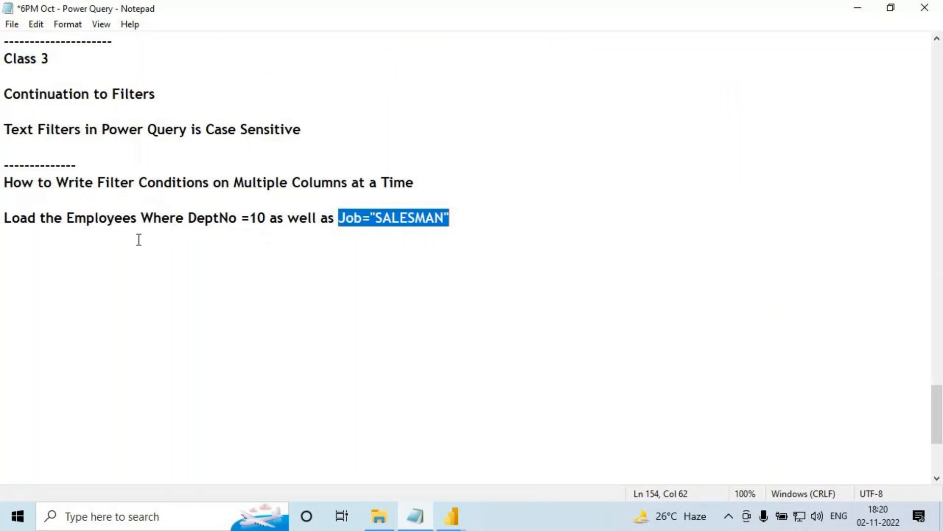
left_click_drag(196, 226, 261, 226)
left_click_drag(353, 228, 445, 227)
left_click_drag(350, 236, 363, 319)
mouse_move(377, 295)
left_mouse_down()
mouse_move(350, 327)
mouse_move(389, 314)
left_mouse_up()
key("Escape")
- Return to Power Query Editor, display the Emp table at the Changed Type step and draw a short mark in the ENAME column
left_click(451, 516)
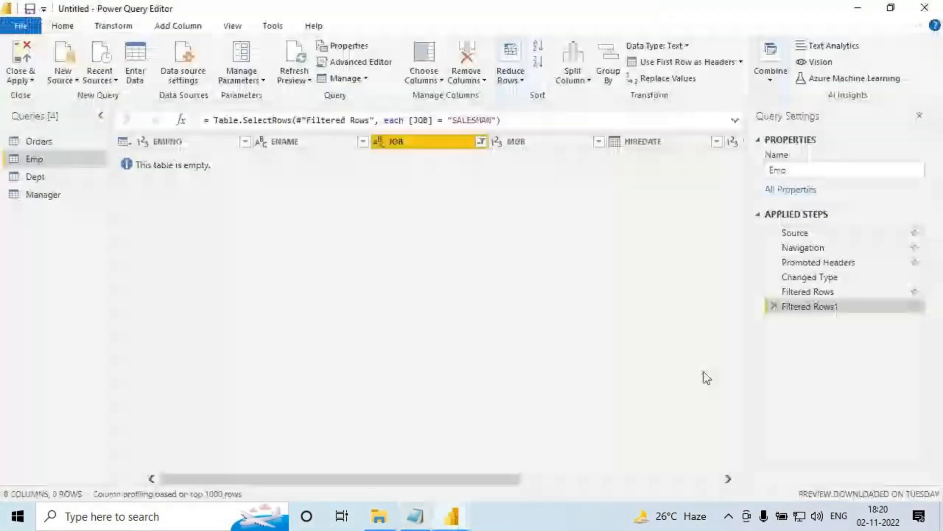
left_click(811, 278)
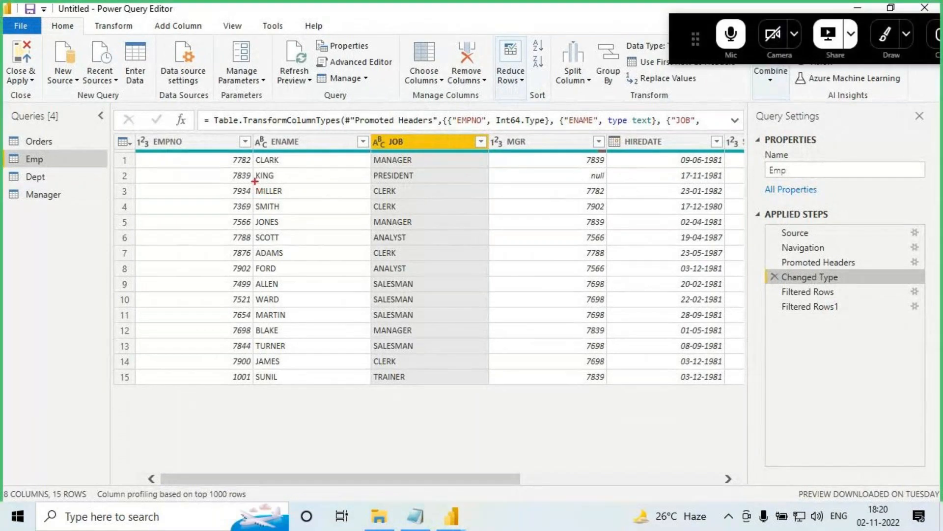
left_click_drag(256, 181, 257, 195)
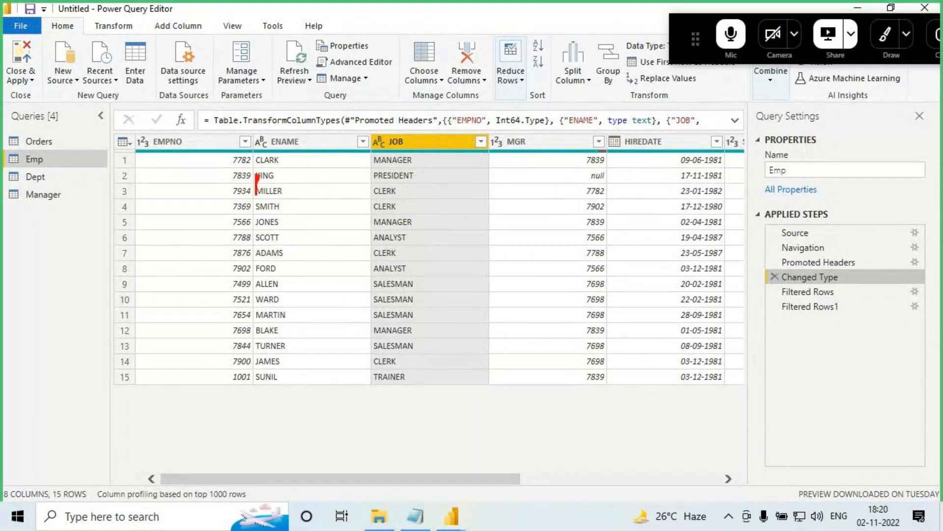
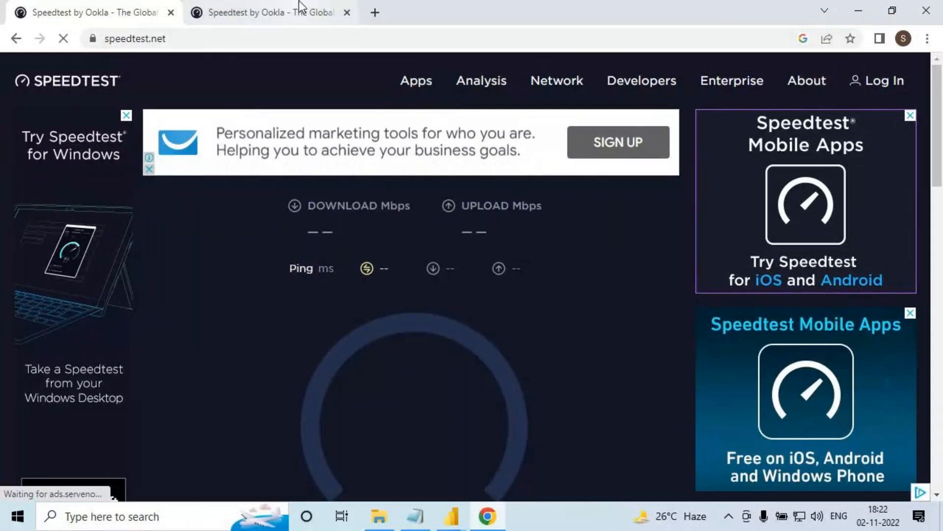
- Close both Speedtest browser tabs and switch back to Power Query Editor
left_click(271, 4)
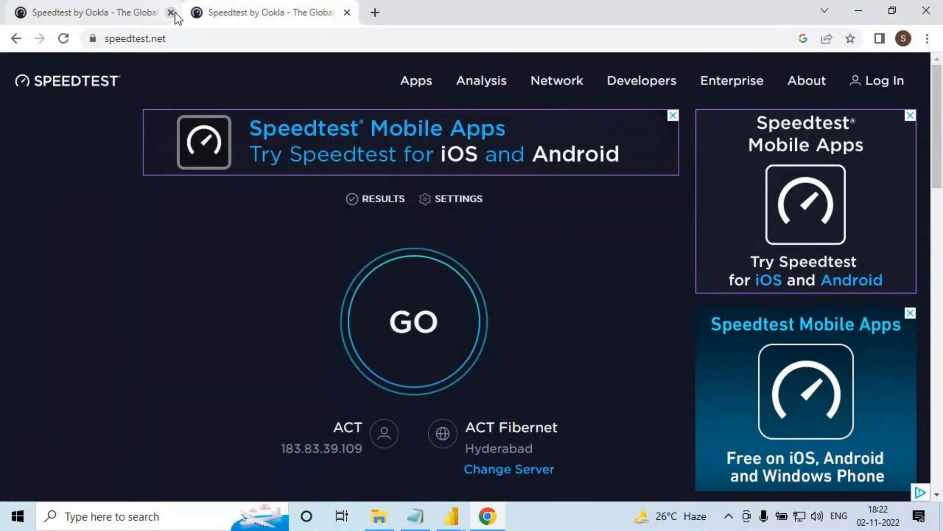
double_click(175, 12)
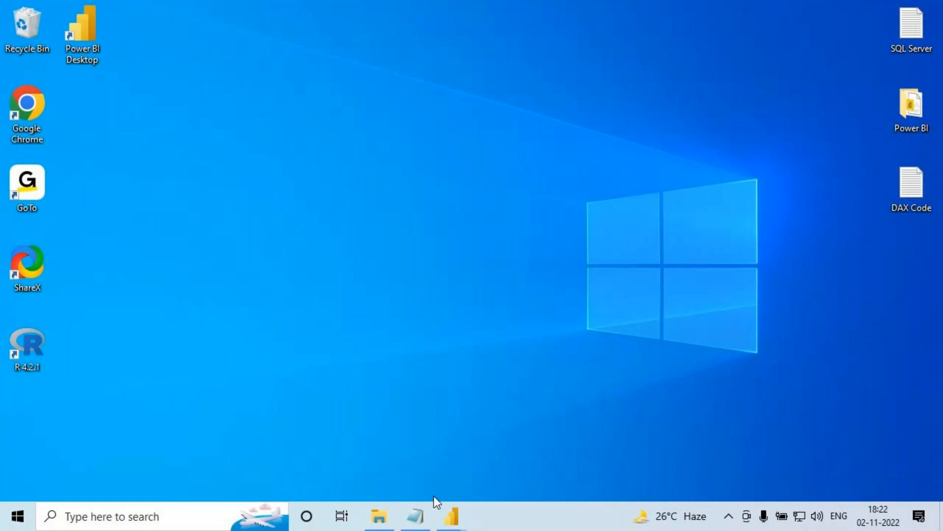
mouse_move(451, 516)
left_click(573, 438)
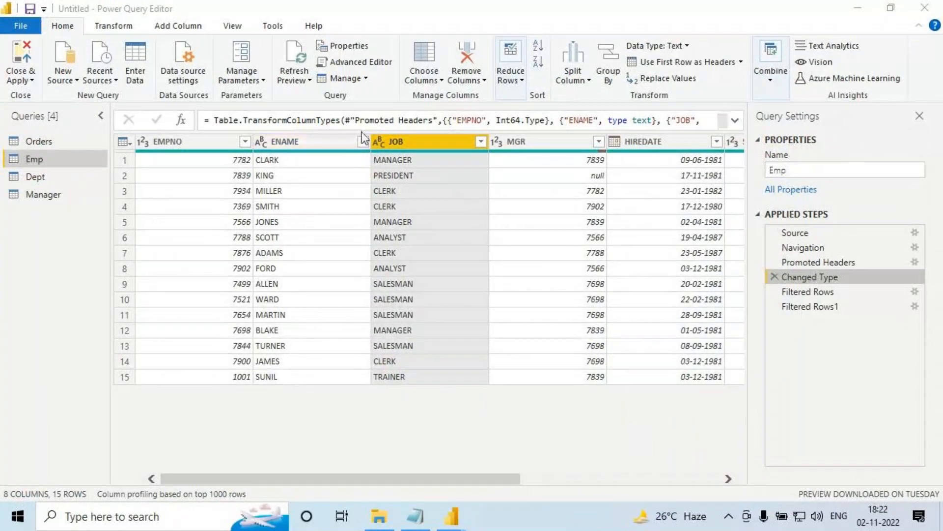
- Write the conditions D = 10 and J = Salesman in red over the Emp table
mouse_move(398, 114)
left_mouse_down()
mouse_move(392, 135)
mouse_move(445, 126)
mouse_move(443, 133)
left_mouse_up()
mouse_move(459, 116)
left_mouse_down()
mouse_move(457, 143)
mouse_move(475, 136)
mouse_move(485, 115)
left_mouse_up()
left_click_drag(400, 213, 373, 243)
mouse_move(366, 226)
left_mouse_down()
mouse_move(427, 213)
mouse_move(450, 231)
left_mouse_up()
left_click_drag(410, 255, 441, 251)
mouse_move(480, 217)
left_mouse_down()
mouse_move(469, 251)
mouse_move(520, 215)
mouse_move(583, 217)
mouse_move(623, 194)
left_mouse_up()
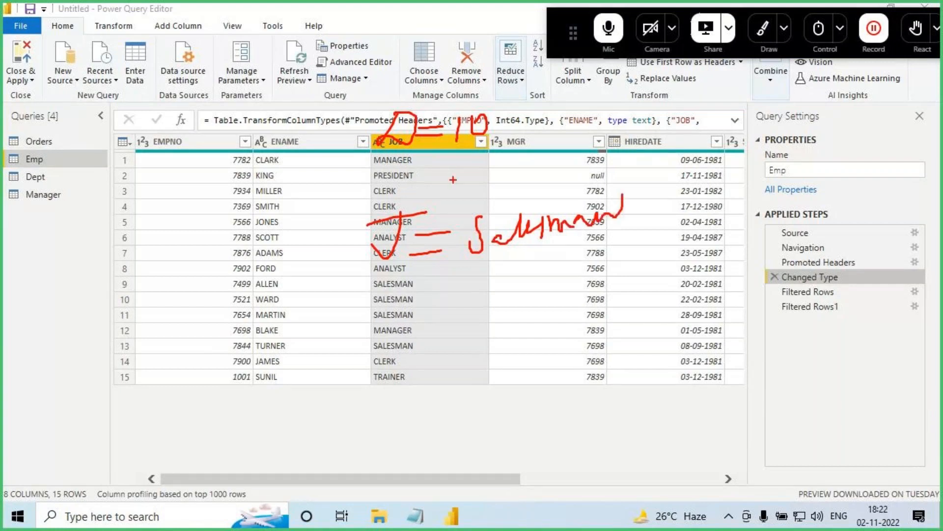
- Sketch a circled label below the table with an arrow pointing to it
mouse_move(319, 352)
left_mouse_down()
mouse_move(264, 422)
mouse_move(294, 458)
left_mouse_up()
left_click_drag(273, 458, 284, 469)
left_click_drag(285, 433, 241, 452)
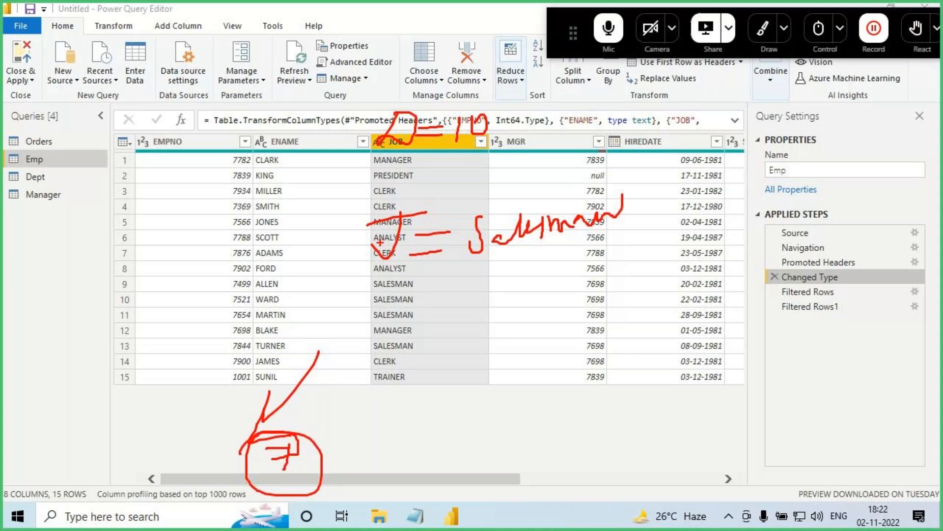
- Write AND | OR in red between the D = 10 and J = Salesman conditions
left_click_drag(449, 166, 433, 198)
mouse_move(449, 166)
left_mouse_down()
mouse_move(464, 199)
mouse_move(480, 176)
mouse_move(506, 170)
left_mouse_up()
left_click_drag(509, 167, 521, 183)
mouse_move(530, 142)
left_mouse_down()
mouse_move(528, 193)
mouse_move(580, 162)
left_mouse_up()
left_click_drag(528, 193, 591, 171)
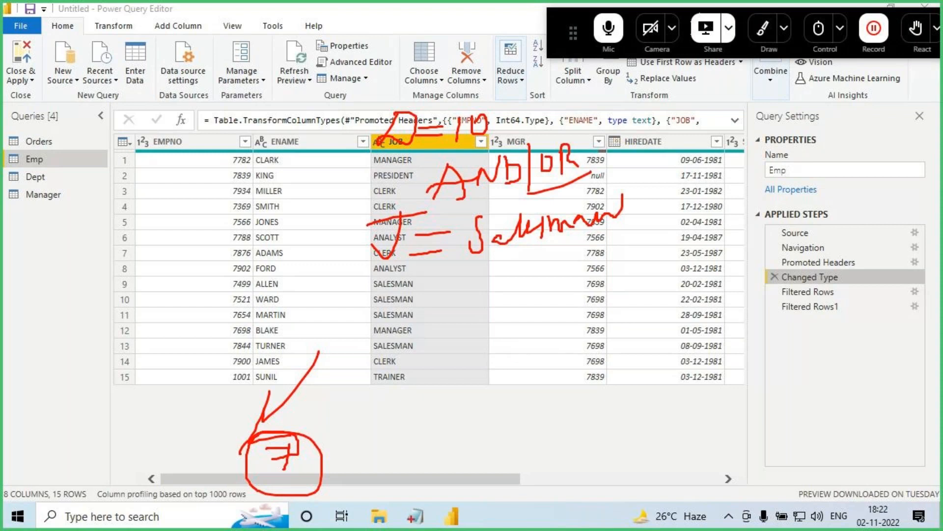
- Switch to the Notepad class notes and highlight the DeptNo =10 and Job="SALESMAN" conditions in turn
left_click(415, 516)
left_click_drag(197, 219, 265, 217)
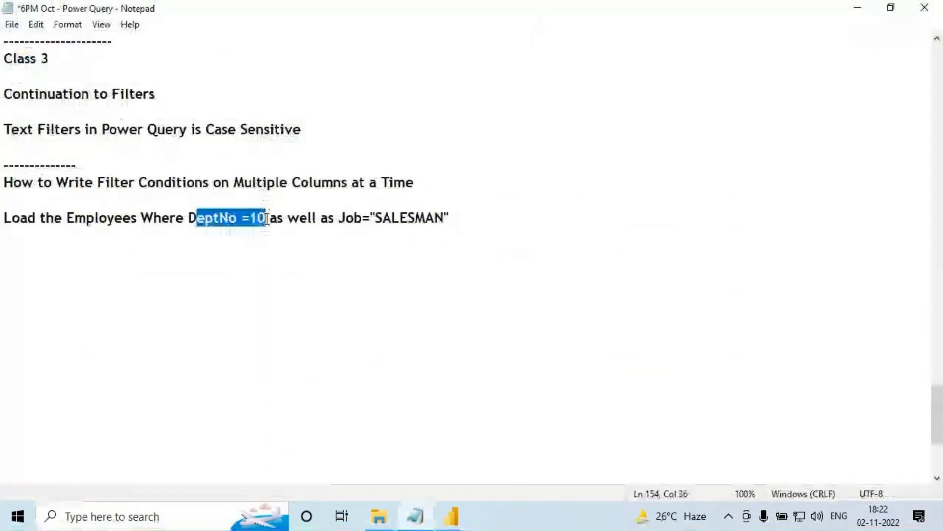
left_click_drag(339, 219, 471, 213)
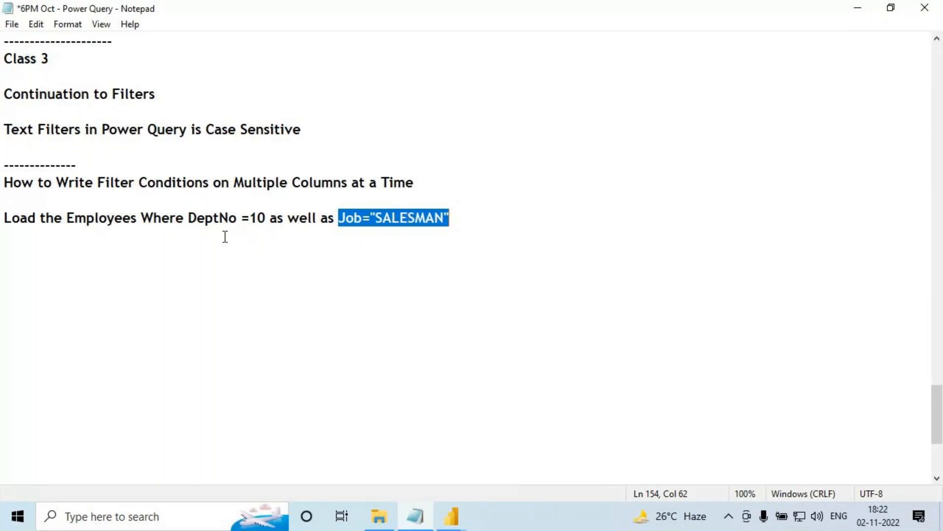
left_click_drag(205, 219, 251, 218)
left_click_drag(353, 219, 425, 218)
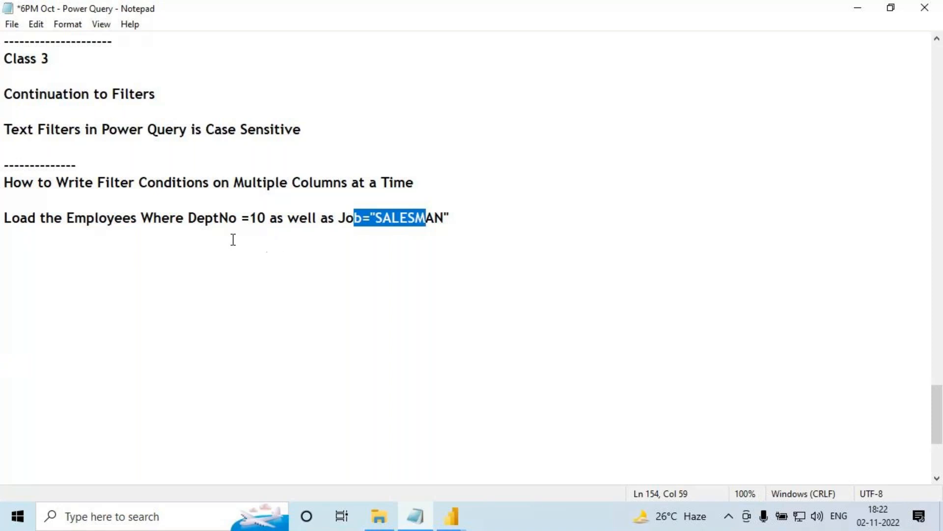
- Return to Power Query Editor and review the Emp query's Filtered Rows and Filtered Rows1 steps, including the JOB condition in the formula
left_click(451, 515)
left_click(539, 440)
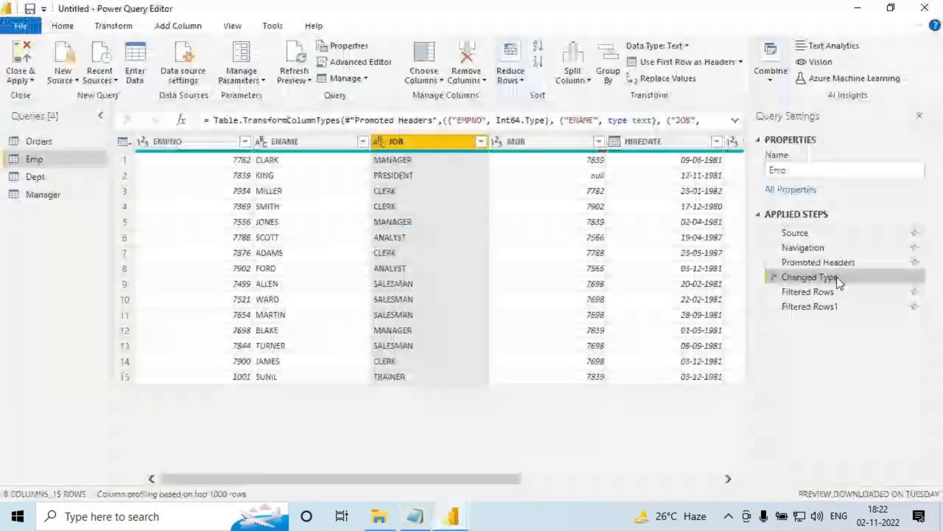
left_click(806, 292)
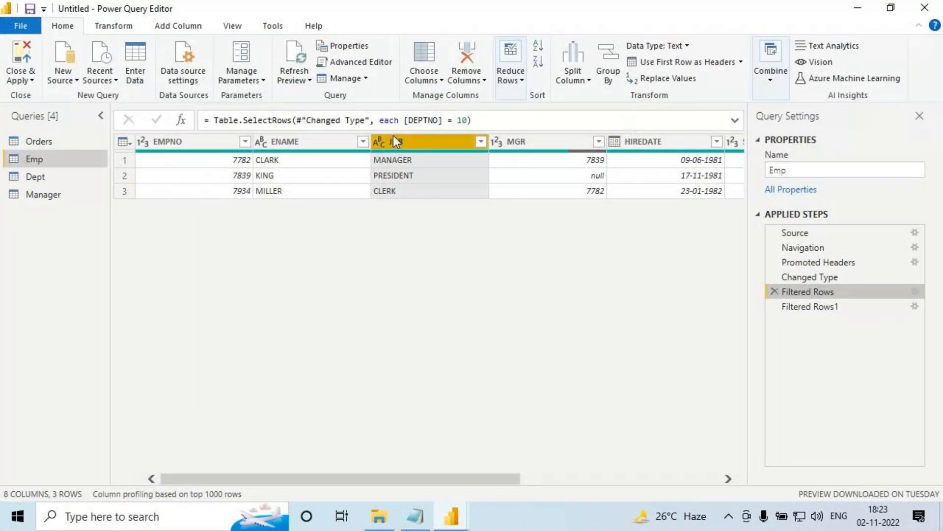
left_click(809, 307)
left_click_drag(423, 120, 500, 118)
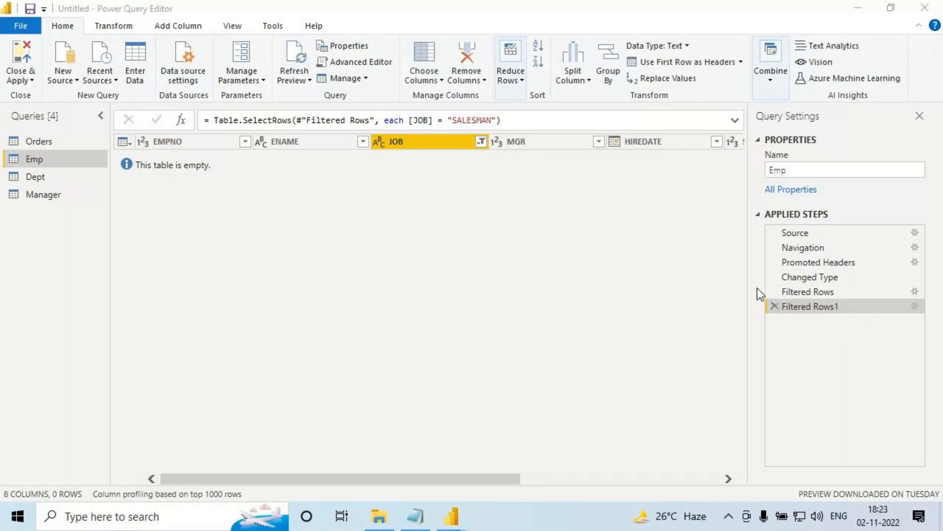
- Draw arrows to the two filter steps, label them C1 and C2, and join both labels to the word AND
key("ctrl+2")
left_click_drag(736, 289, 786, 289)
mouse_move(684, 261)
left_mouse_down()
mouse_move(664, 268)
mouse_move(691, 282)
left_mouse_up()
mouse_move(705, 255)
left_mouse_down()
mouse_move(706, 285)
mouse_move(730, 313)
mouse_move(775, 313)
left_mouse_up()
mouse_move(693, 310)
left_mouse_down()
mouse_move(692, 328)
mouse_move(716, 311)
mouse_move(747, 322)
left_mouse_up()
mouse_move(668, 271)
left_mouse_down()
mouse_move(598, 298)
mouse_move(671, 322)
left_mouse_up()
mouse_move(528, 310)
left_mouse_down()
mouse_move(561, 308)
mouse_move(564, 286)
mouse_move(583, 266)
mouse_move(595, 296)
left_mouse_up()
left_click_drag(595, 263, 596, 295)
left_click_drag(541, 324, 609, 295)
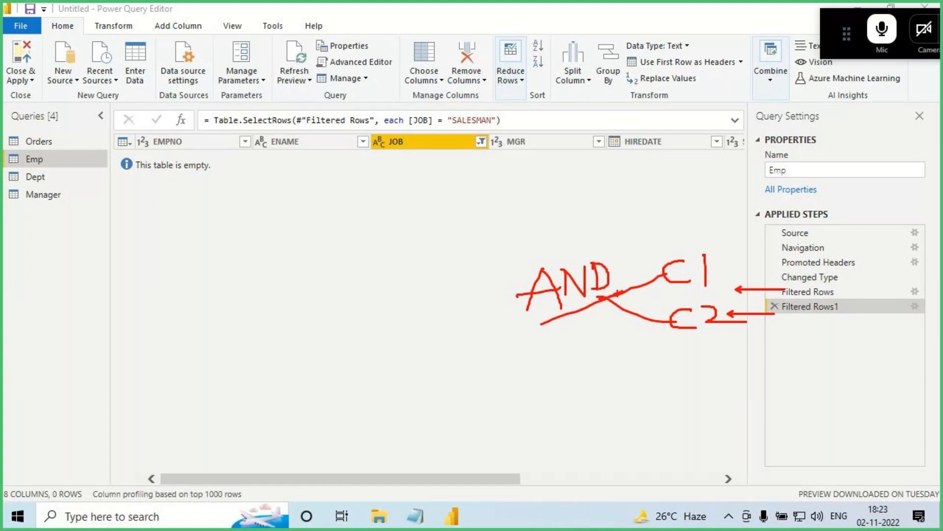
- Circle the word AND, draw a downward arrow over the empty table area, and clear the annotations
mouse_move(517, 262)
left_mouse_down()
mouse_move(615, 262)
mouse_move(603, 257)
left_mouse_up()
left_click_drag(404, 185, 427, 277)
left_click_drag(405, 253, 428, 280)
left_click_drag(448, 241, 417, 281)
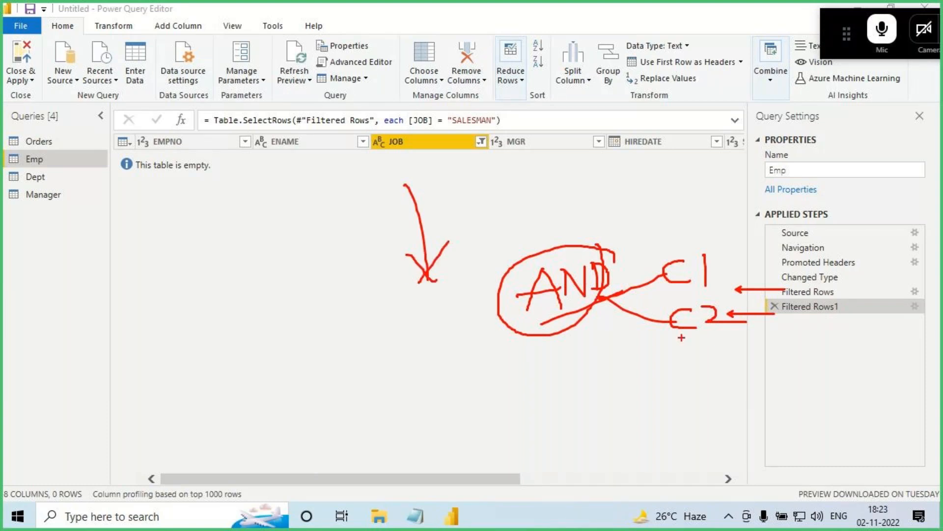
key("Escape")
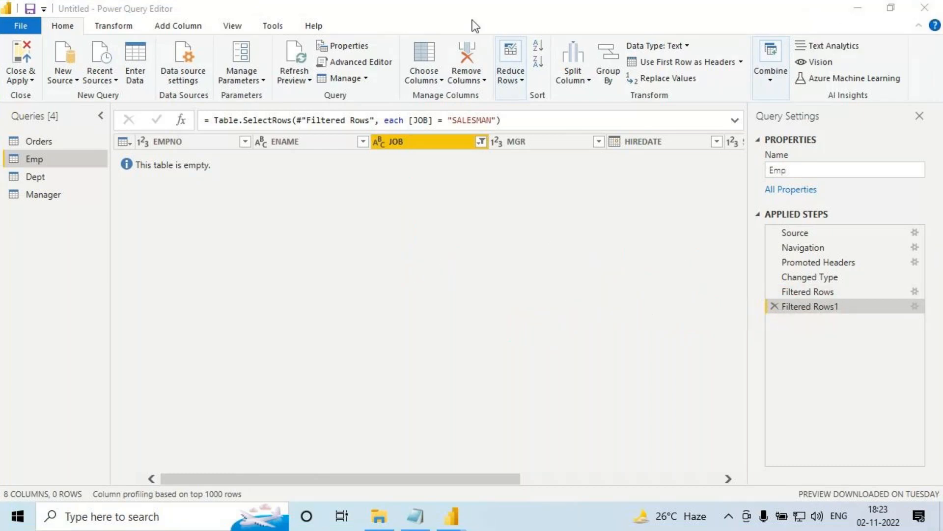
- Delete the Filtered Rows1 and Filtered Rows steps from the Emp query
left_click(775, 306)
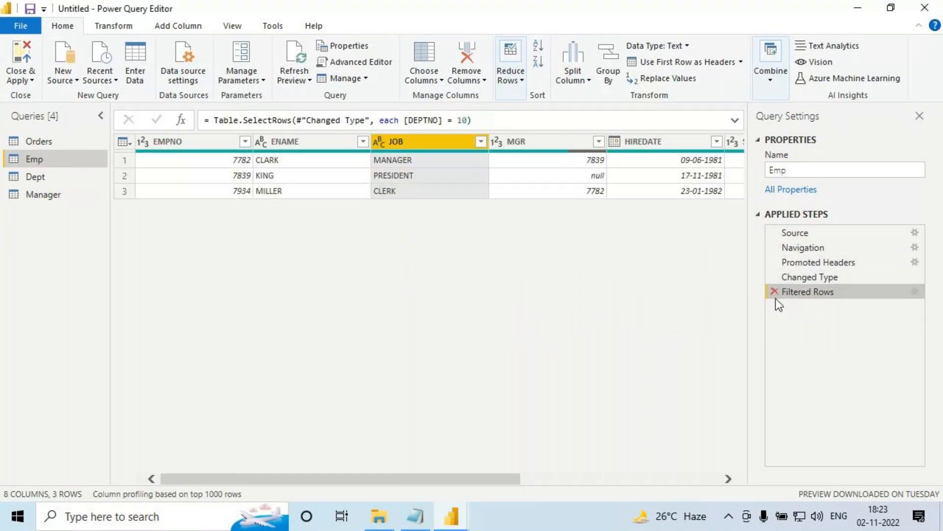
left_click(775, 295)
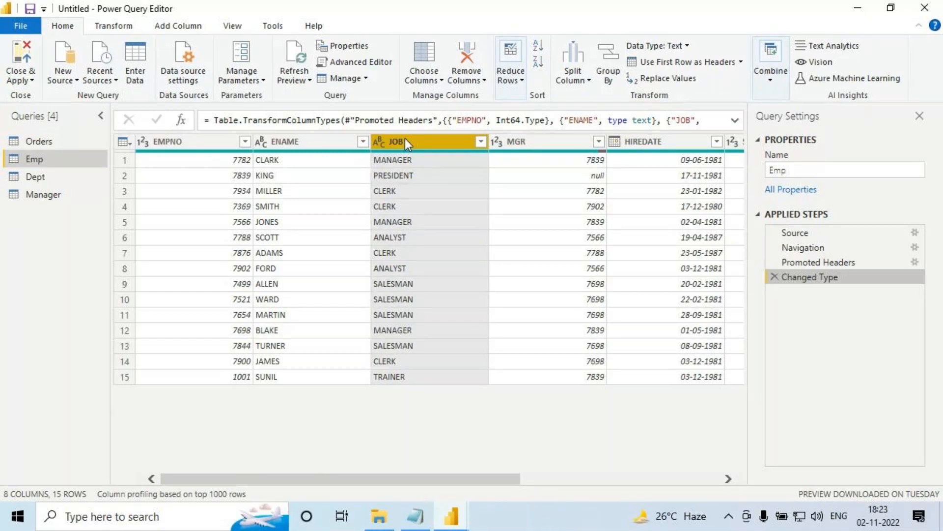
- Switch to the Notepad notes and highlight the DeptNo condition followed by the Job condition again
left_click(416, 516)
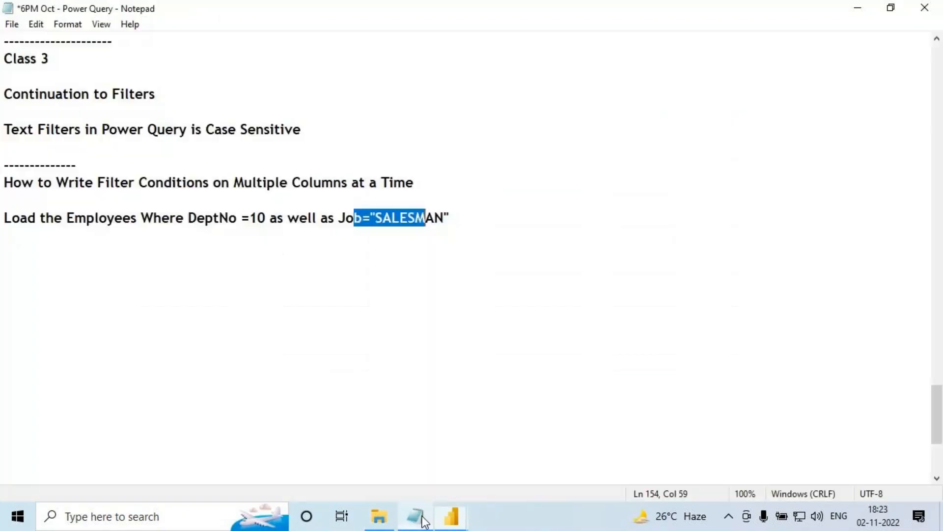
left_click_drag(189, 219, 266, 221)
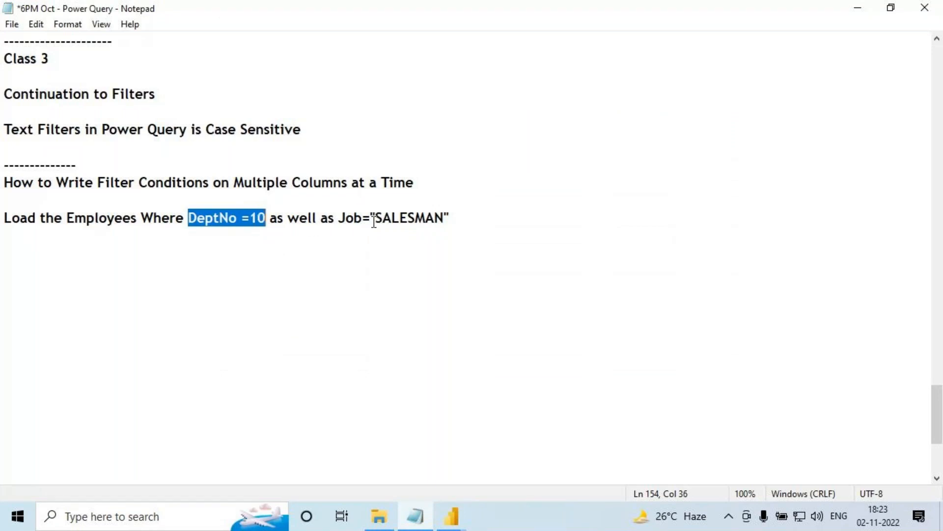
left_click_drag(352, 221, 450, 217)
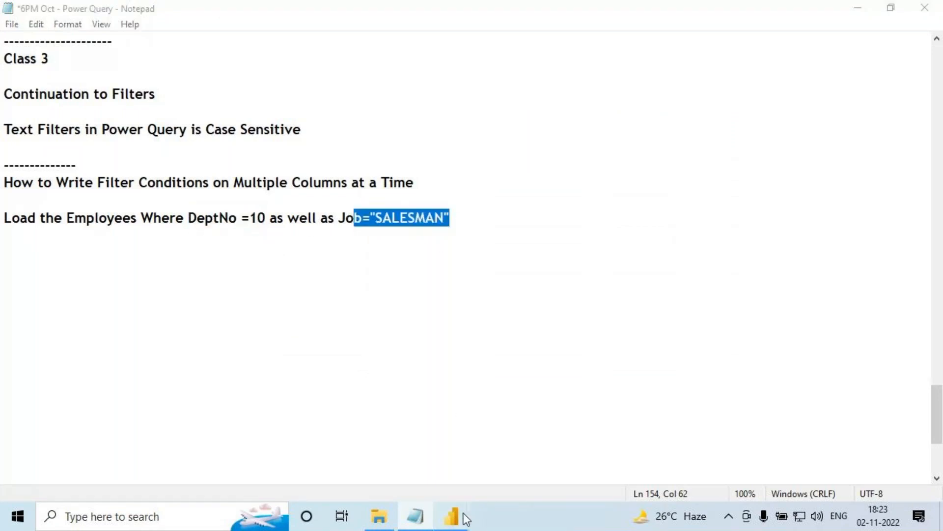
- Back in Power Query Editor, filter the Emp table's JOB column with a text filter equal to SALESMAN
mouse_move(464, 508)
left_click(542, 465)
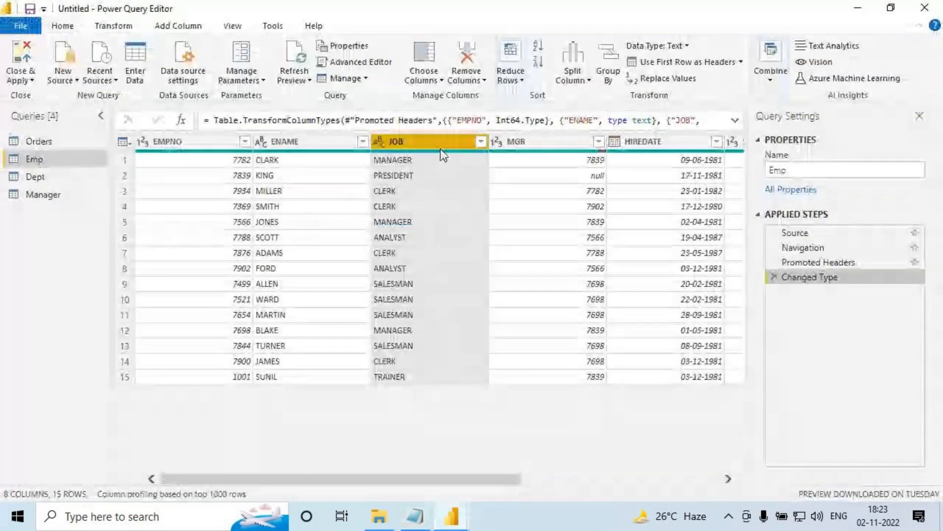
left_click(482, 142)
mouse_move(335, 255)
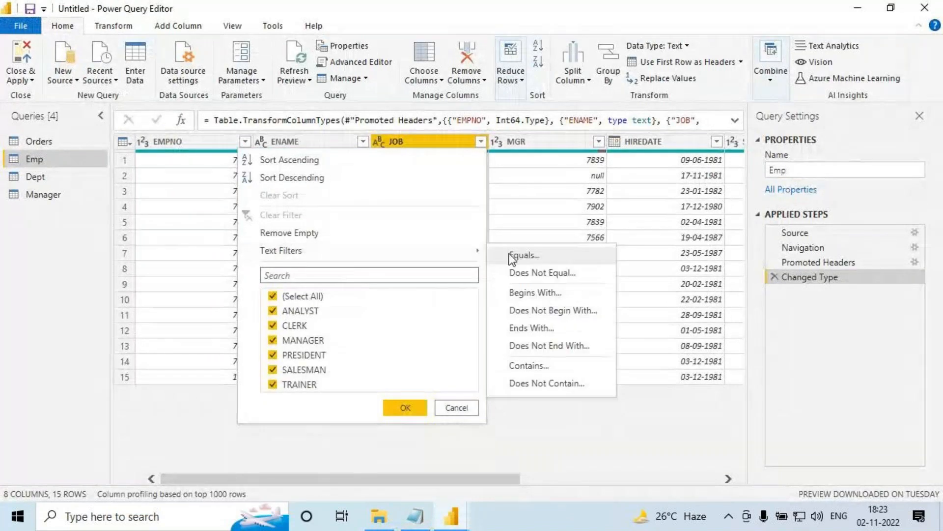
left_click(521, 255)
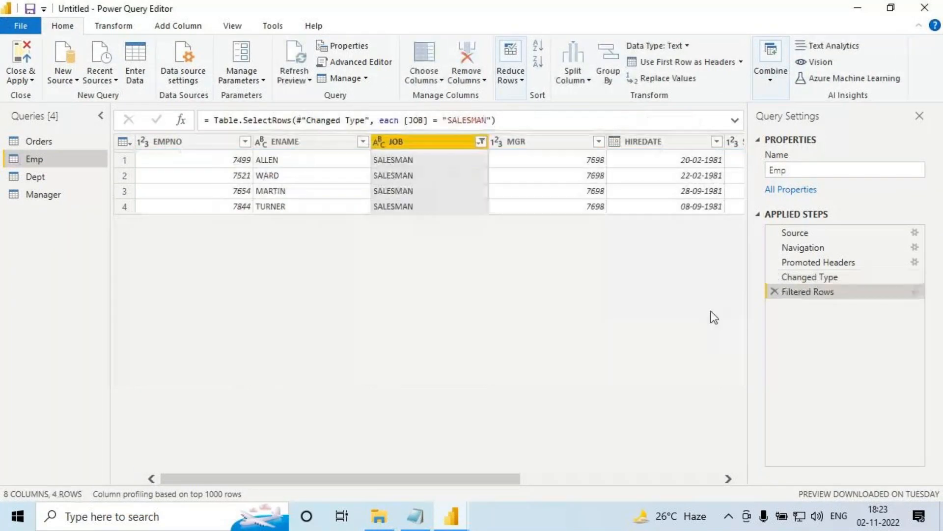
- Add a number filter on the DEPTNO column that keeps rows equal to 10
left_click_drag(464, 482, 663, 482)
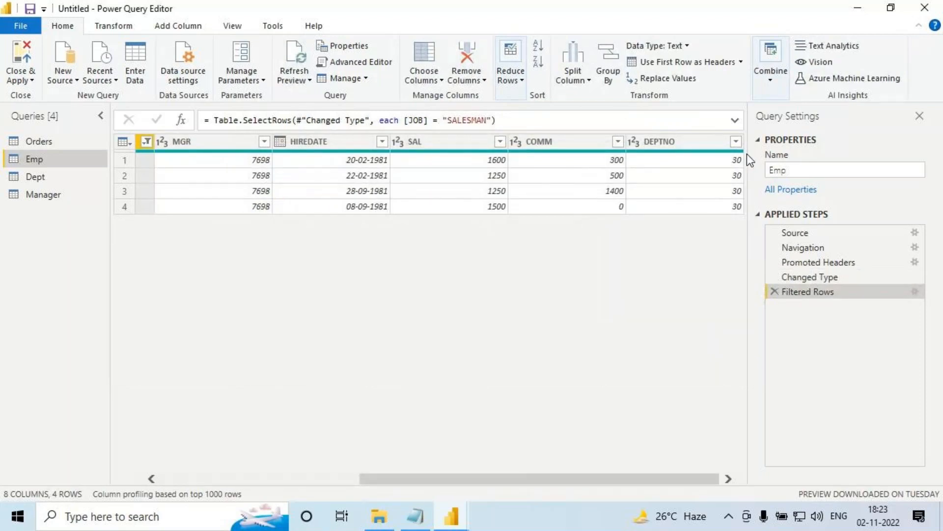
left_click(736, 142)
mouse_move(717, 251)
left_click(762, 259)
left_click(444, 253)
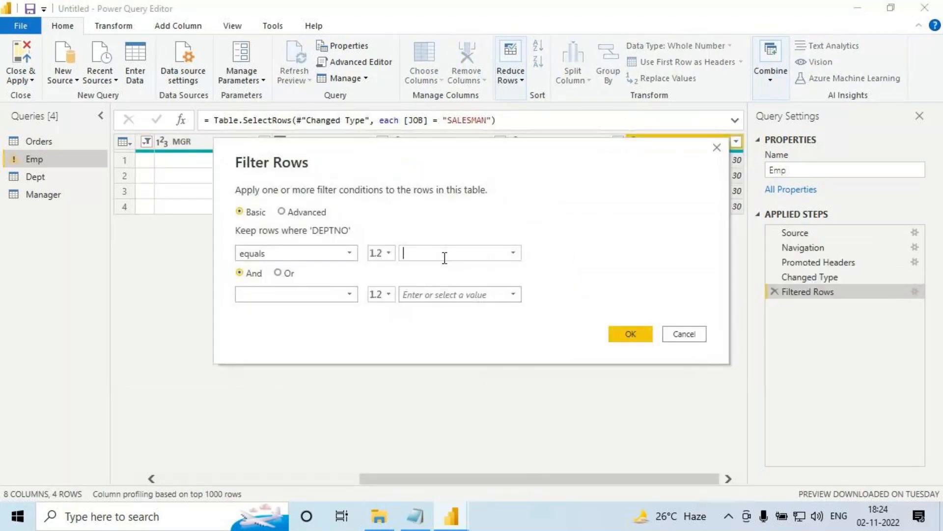
type("10")
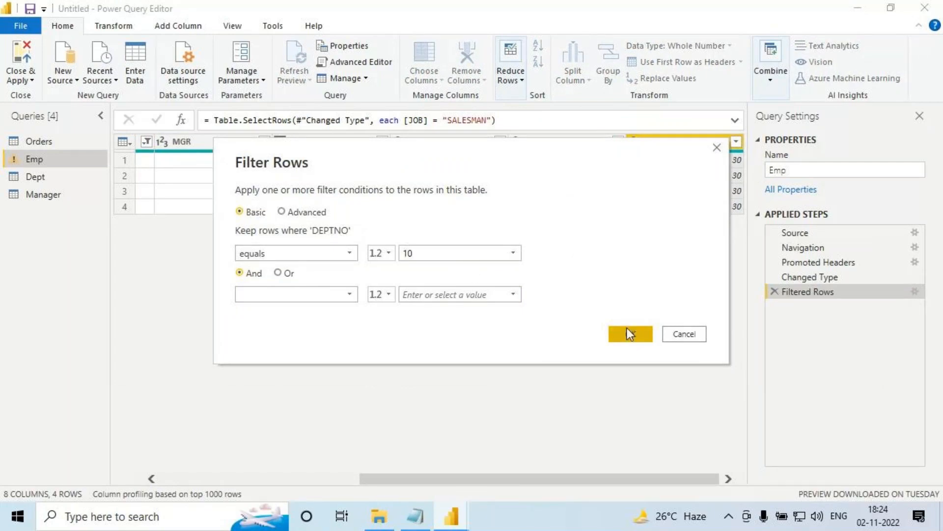
left_click(630, 334)
- Box the two filter steps in red and connect them with lines to the word AND
left_click_drag(765, 288, 839, 298)
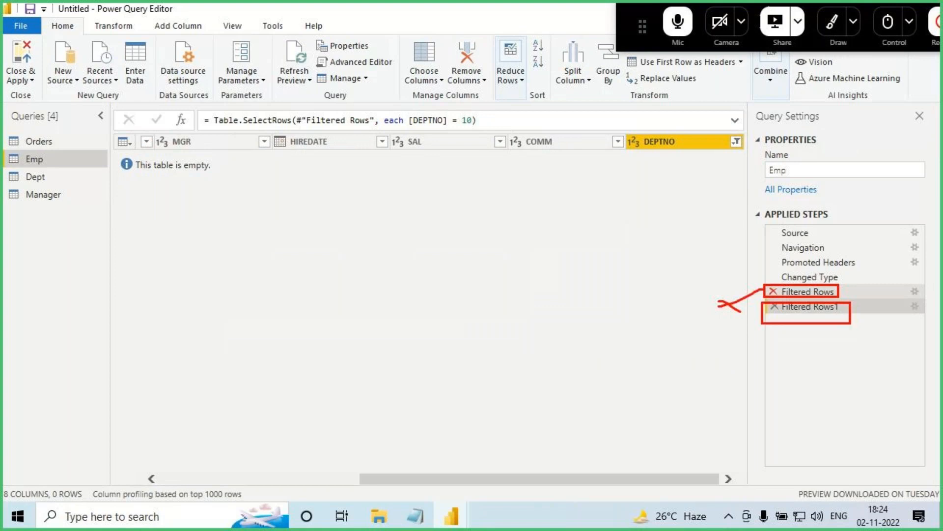
left_click_drag(740, 311, 753, 319)
mouse_move(680, 281)
left_mouse_down()
mouse_move(686, 310)
mouse_move(707, 280)
mouse_move(713, 297)
left_mouse_up()
left_click_drag(682, 320, 726, 303)
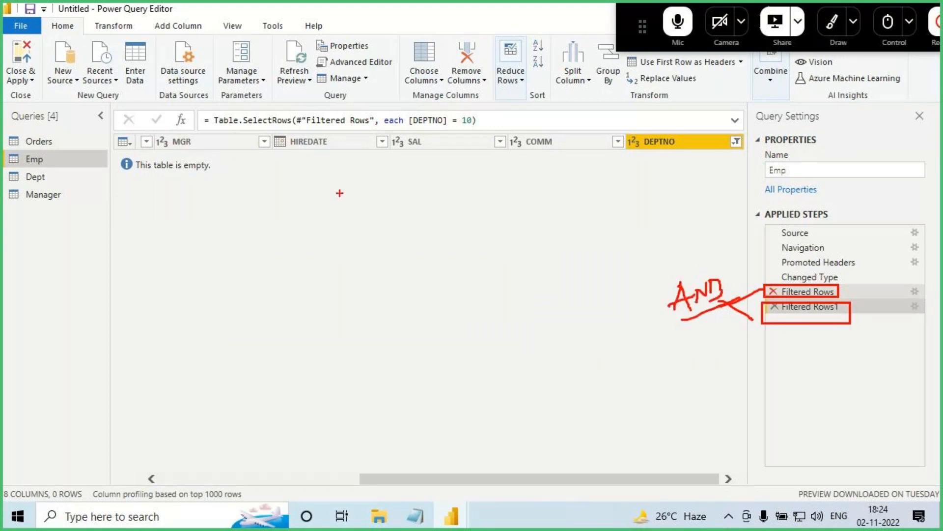
- Display the Emp table at the Changed Type step and mark the first values in the DEPTNO column
left_click(809, 277)
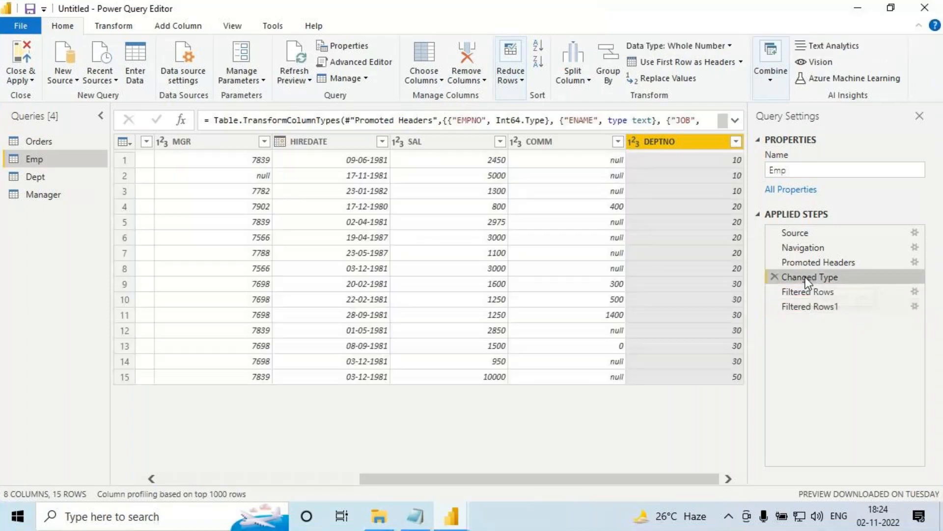
key("ctrl+2")
left_click_drag(722, 156, 755, 172)
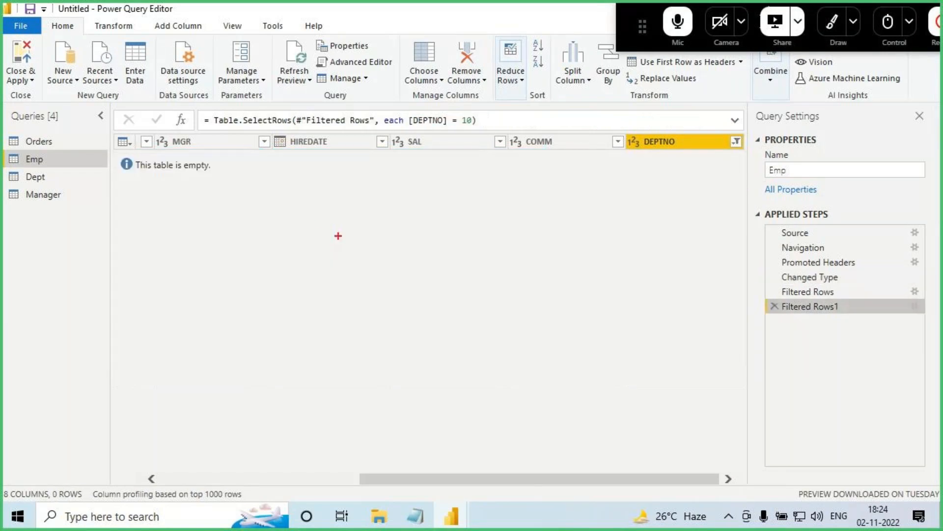
- Write the word Zero in red over the empty table at the Filtered Rows1 step
mouse_move(319, 220)
left_mouse_down()
mouse_move(324, 249)
mouse_move(382, 253)
left_mouse_up()
left_click_drag(384, 238, 410, 249)
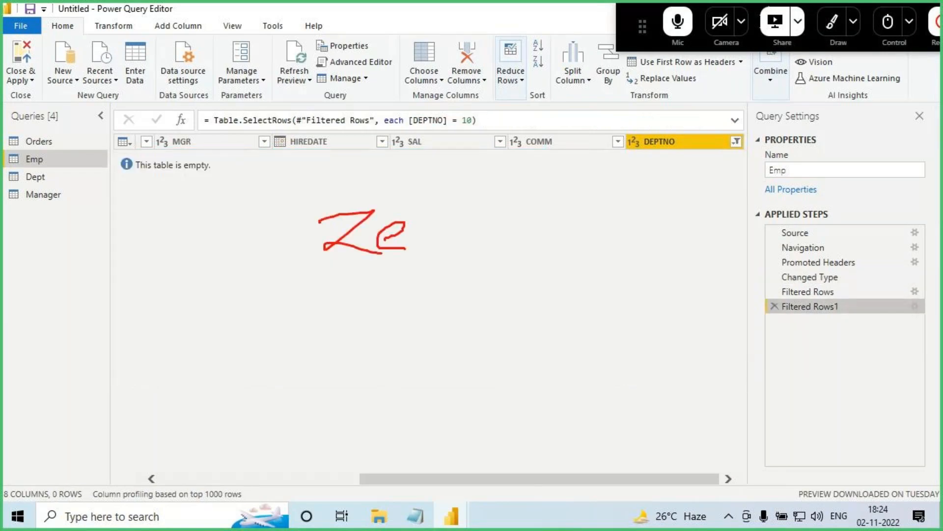
left_click_drag(427, 207, 411, 248)
left_click_drag(451, 206, 450, 207)
left_click(465, 241)
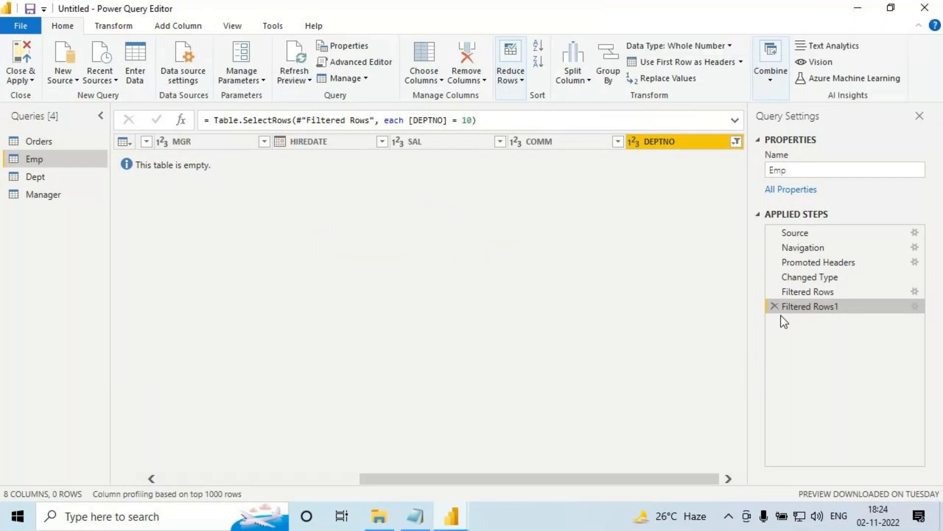
- Remove the DEPTNO and JOB filter steps from the Emp query
left_click(773, 306)
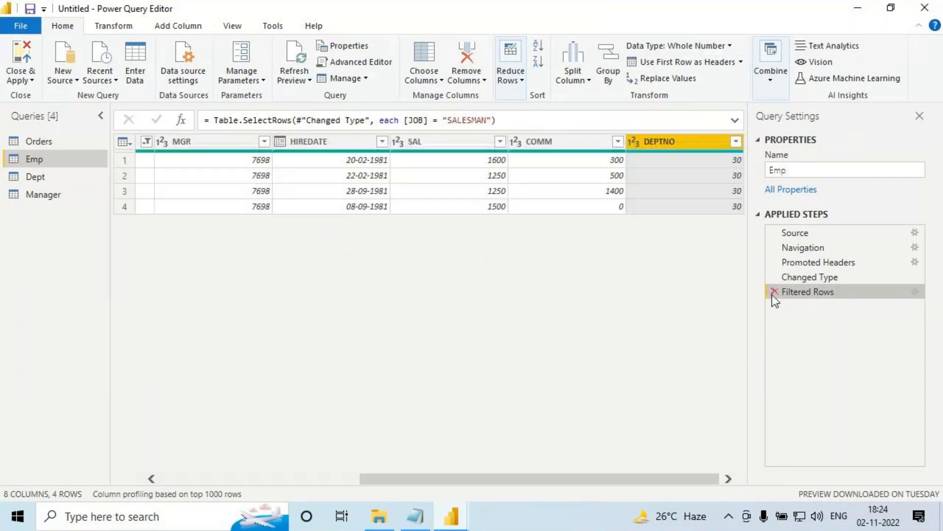
left_click(773, 293)
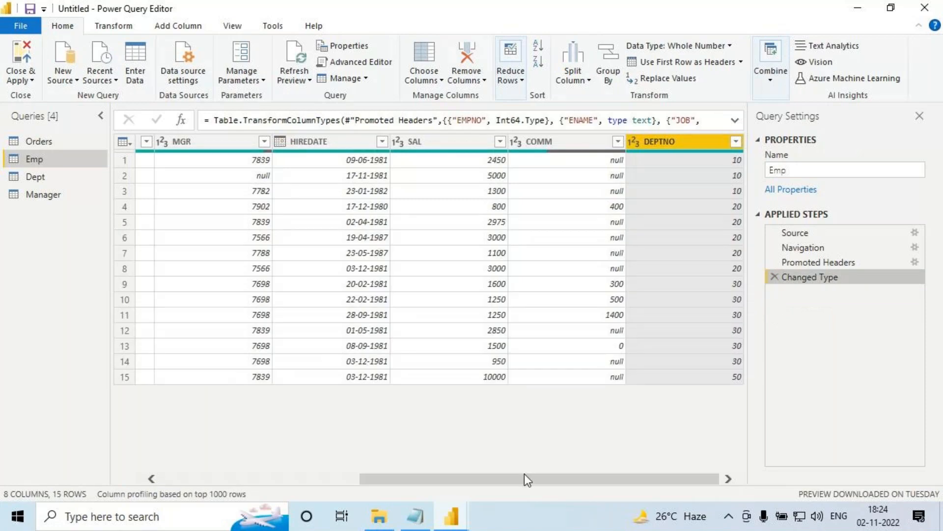
- Select the JOB column and open the Filter Rows dialog for an Equals text filter
left_click_drag(524, 474, 373, 474)
left_click(331, 142)
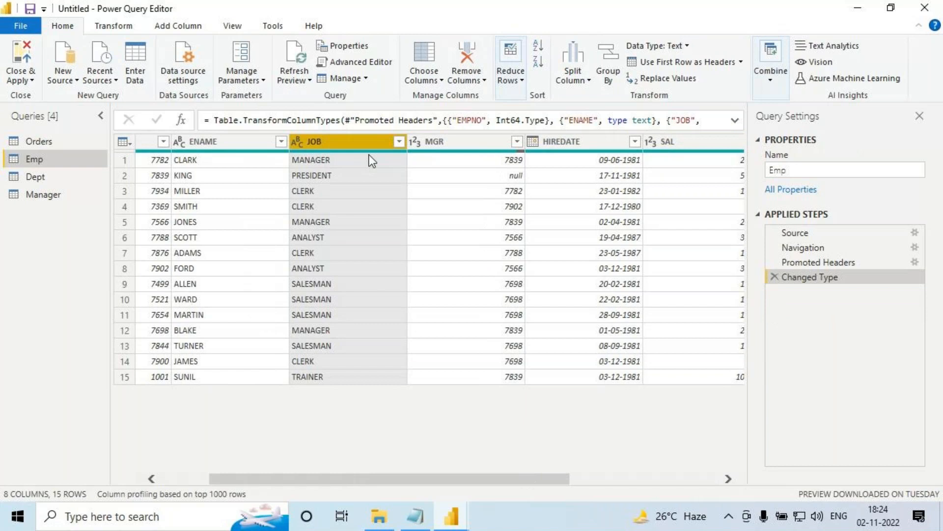
left_click(399, 141)
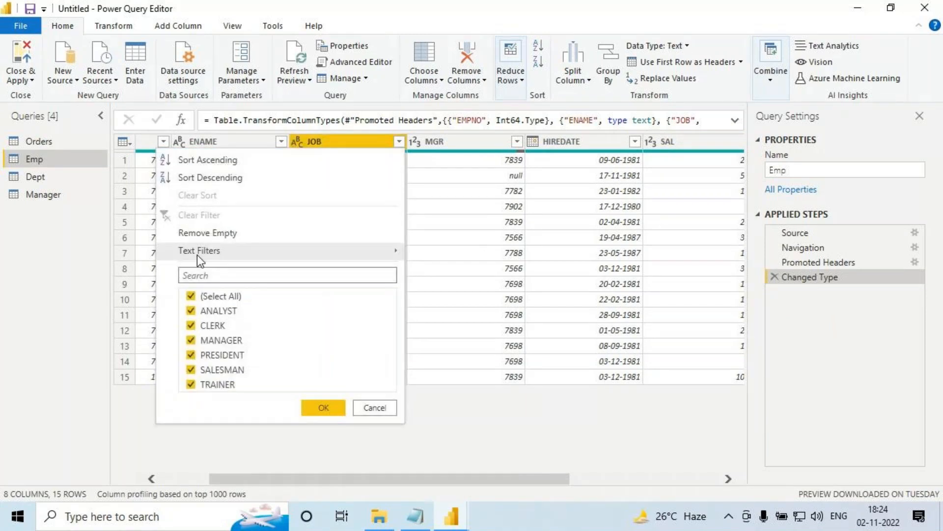
mouse_move(197, 253)
left_click(440, 258)
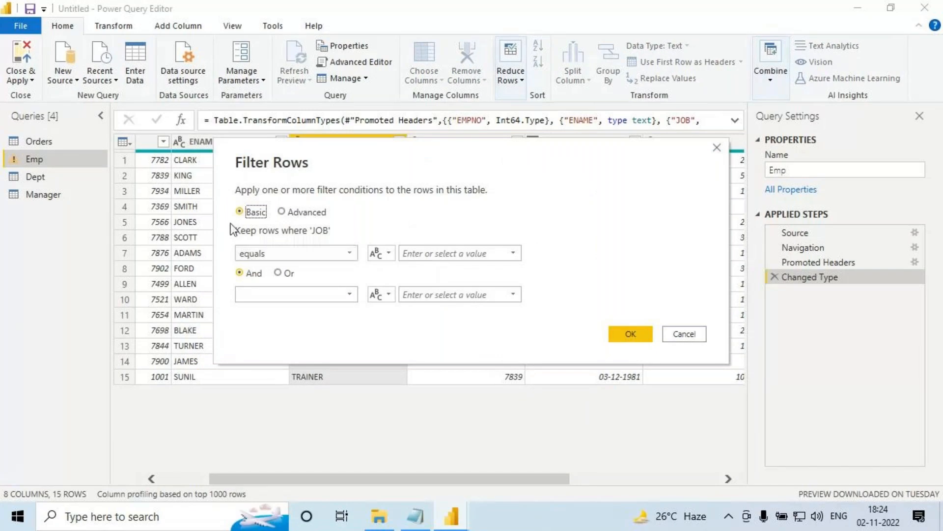
- Box the Basic option with an arrow, and circle and underline the JOB column name in the Filter Rows dialog
key("ctrl+2")
mouse_move(231, 205)
left_mouse_down()
mouse_move(269, 225)
mouse_move(336, 236)
mouse_move(337, 221)
mouse_move(309, 237)
left_mouse_up()
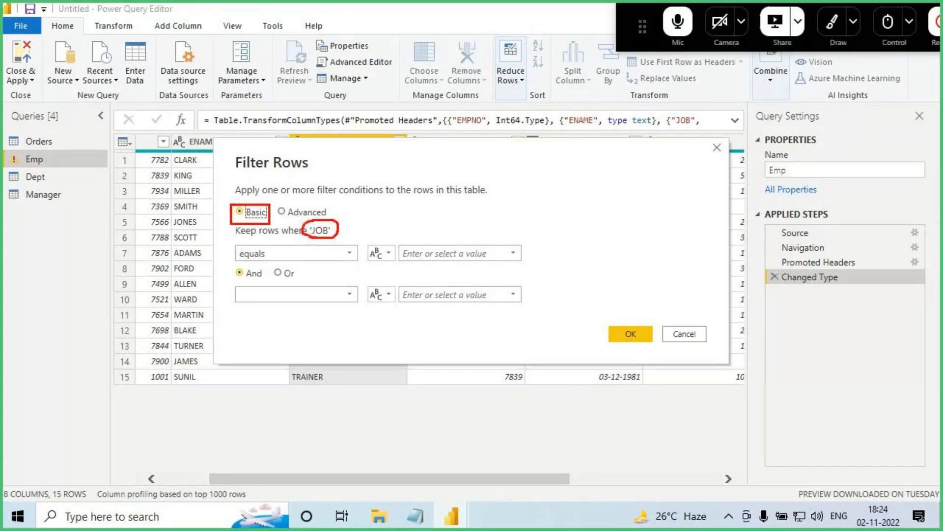
left_click_drag(243, 177, 243, 204)
mouse_move(309, 242)
left_mouse_down()
mouse_move(350, 237)
mouse_move(342, 233)
mouse_move(366, 195)
left_mouse_up()
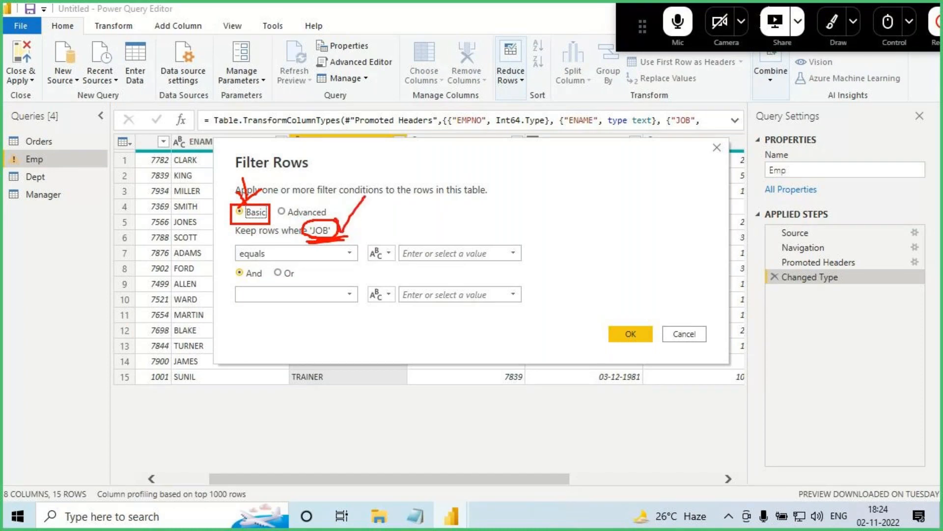
- Circle the Advanced option in red and draw an arrow pointing down to it
mouse_move(276, 218)
left_mouse_down()
mouse_move(332, 216)
mouse_move(335, 201)
mouse_move(304, 198)
mouse_move(276, 212)
left_mouse_up()
left_click_drag(307, 163, 307, 205)
mouse_move(294, 195)
left_mouse_down()
mouse_move(307, 206)
mouse_move(322, 191)
left_mouse_up()
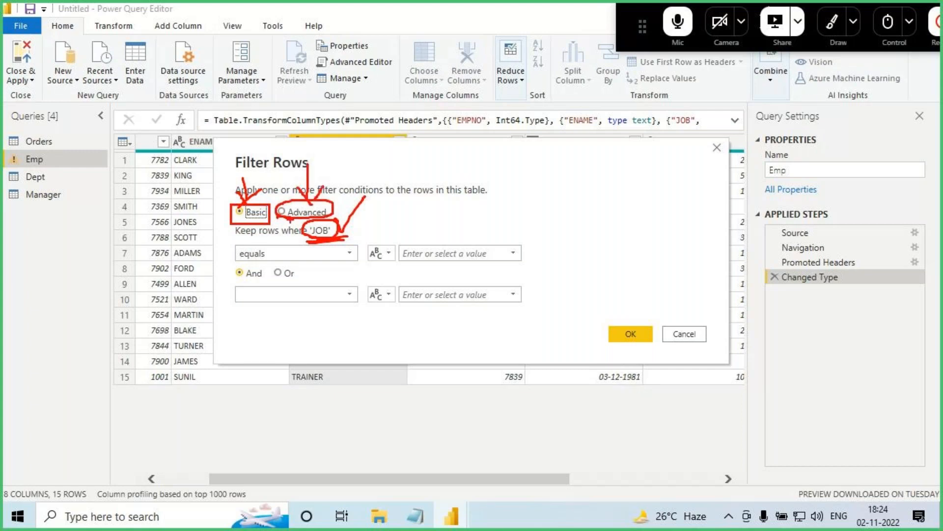
- Clear the red marks, draw a new pointer from the Advanced option, and erase it again
key("Escape")
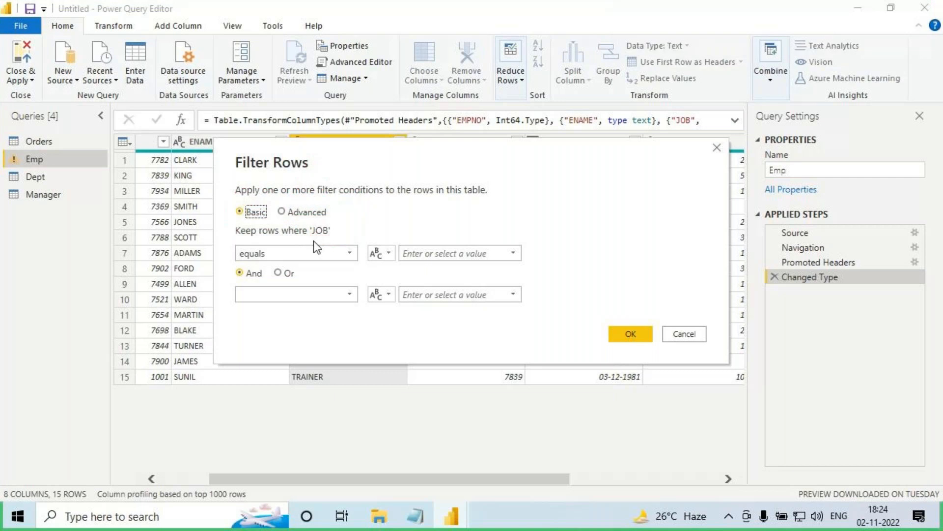
key("ctrl+2")
left_click_drag(300, 221, 401, 264)
mouse_move(284, 219)
left_mouse_down()
mouse_move(298, 196)
mouse_move(285, 219)
left_mouse_up()
key("Escape")
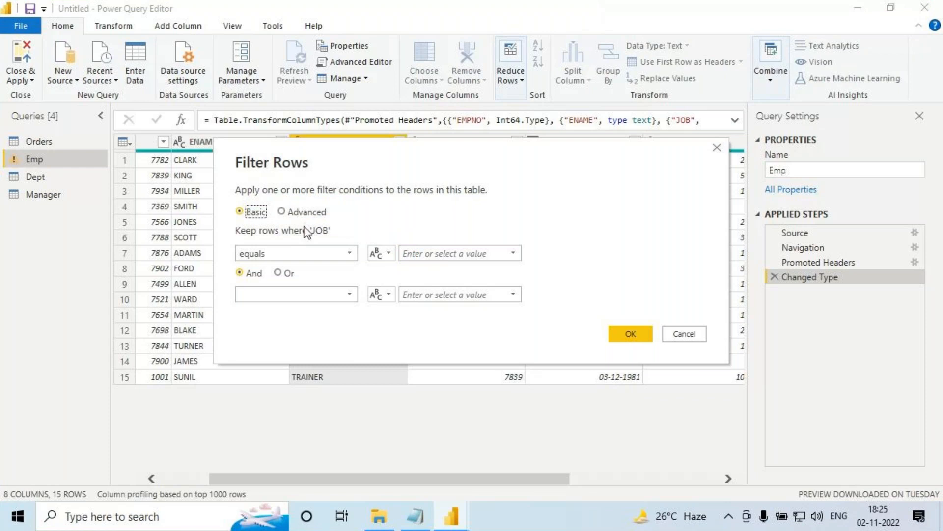
- With the Basic option selected, box both condition rows, underline Basic and circle 'JOB' in red, and erase the marks
left_click(255, 214)
key("ctrl+2")
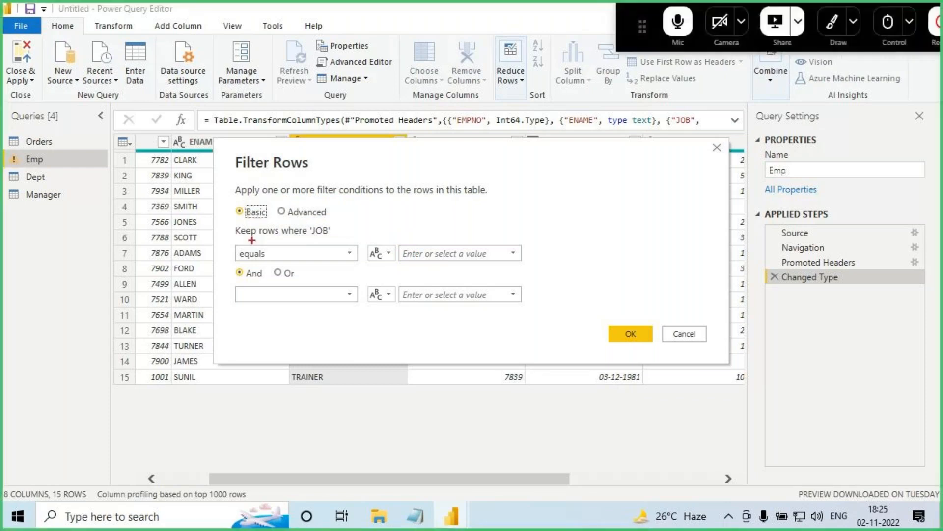
mouse_move(229, 226)
left_mouse_down()
mouse_move(452, 264)
mouse_move(548, 265)
left_mouse_up()
left_click_drag(236, 279, 543, 308)
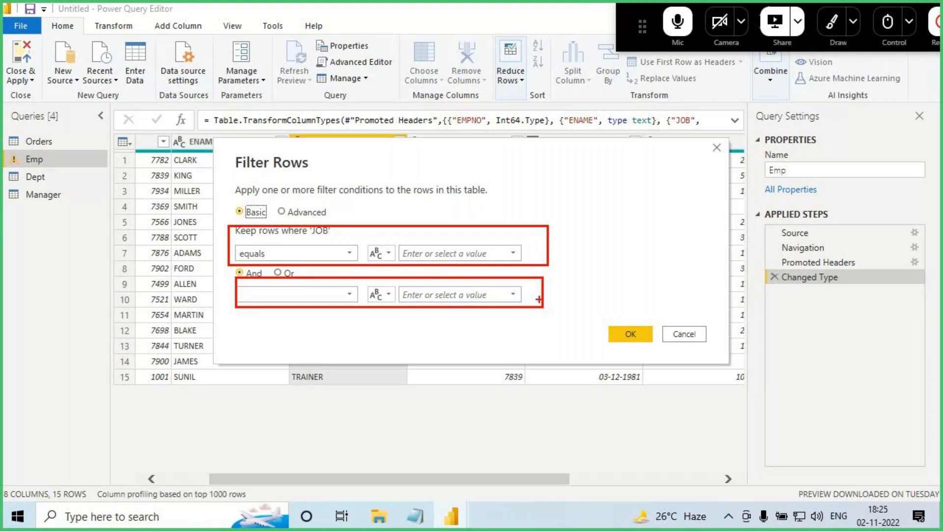
mouse_move(239, 222)
left_mouse_down()
mouse_move(337, 230)
mouse_move(298, 232)
mouse_move(320, 242)
left_mouse_up()
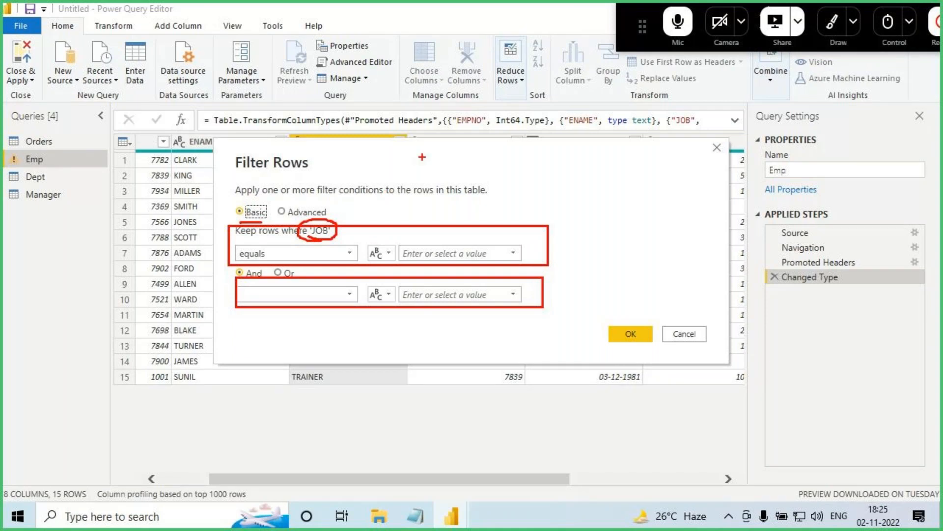
left_click_drag(407, 146, 406, 170)
left_click_drag(423, 158, 459, 164)
key("Escape")
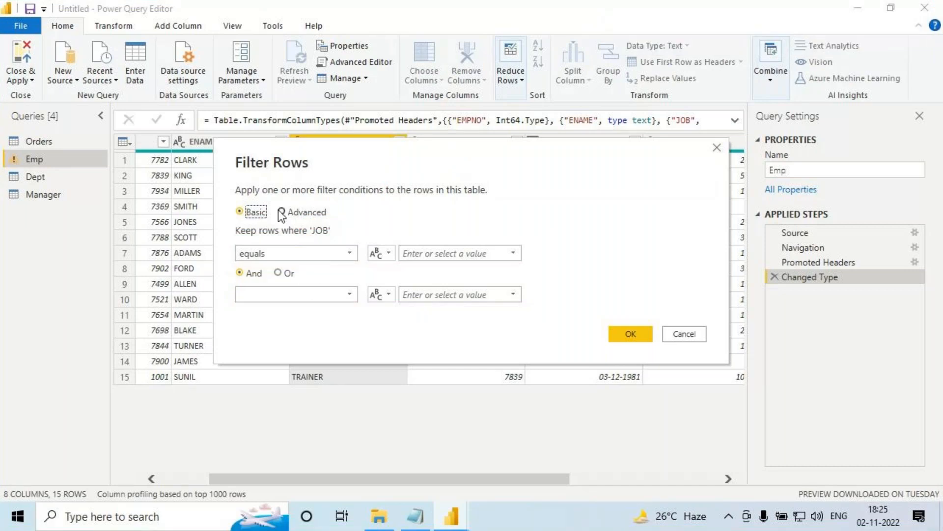
- Switch the Filter Rows dialog to Advanced and set the first clause to JOB equals SALESMAN
left_click(304, 211)
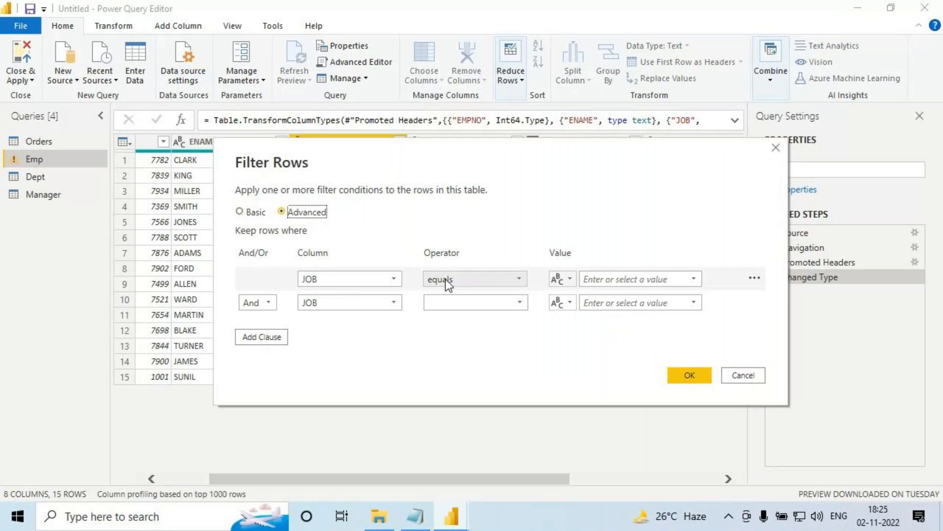
left_click(634, 279)
left_click(598, 352)
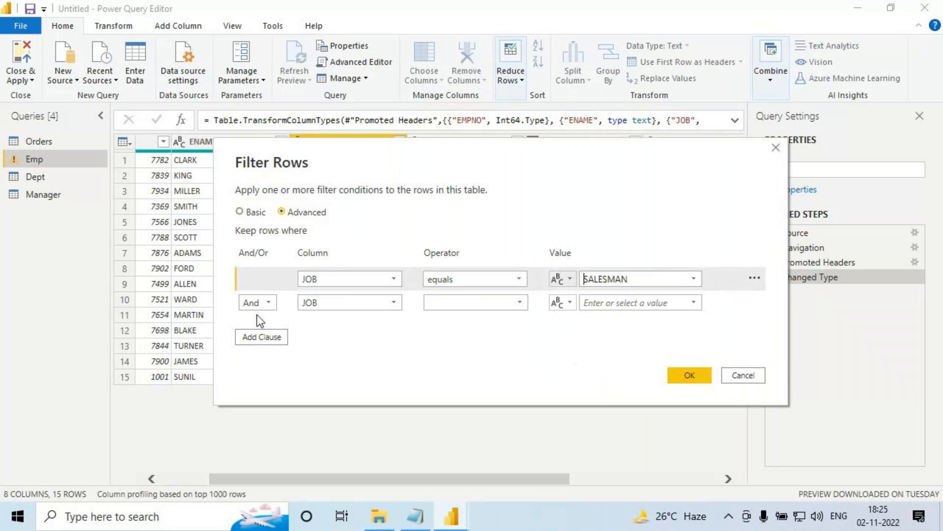
- Set the second filter clause to Or, DEPTNO equals 10
left_click(257, 302)
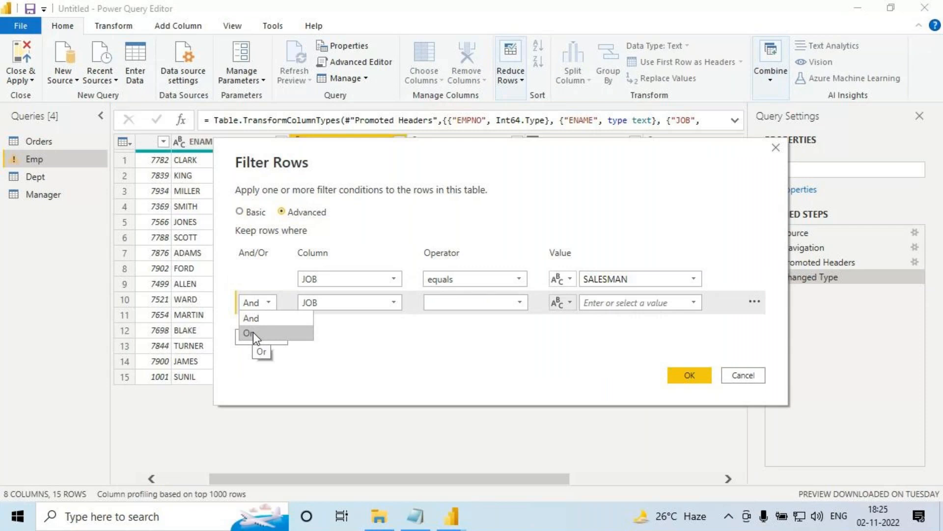
left_click(252, 332)
left_click(344, 302)
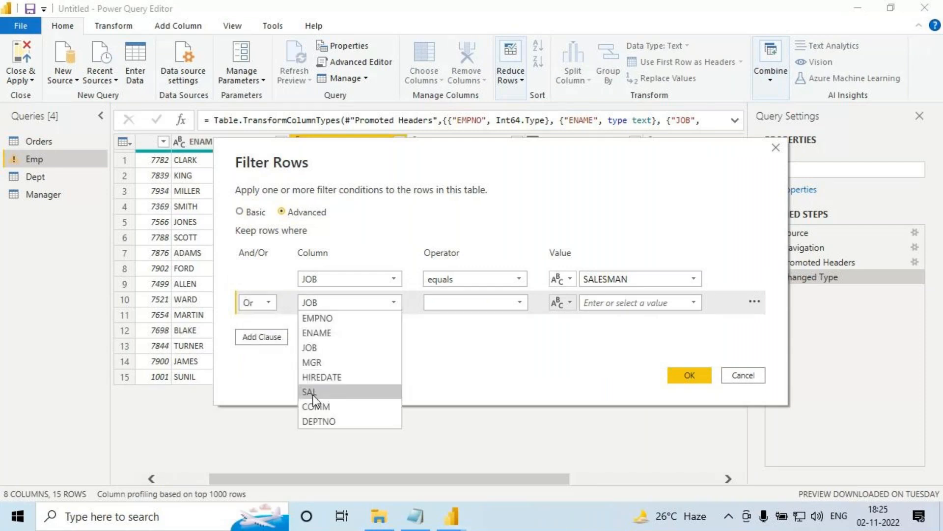
left_click(320, 421)
left_click(695, 302)
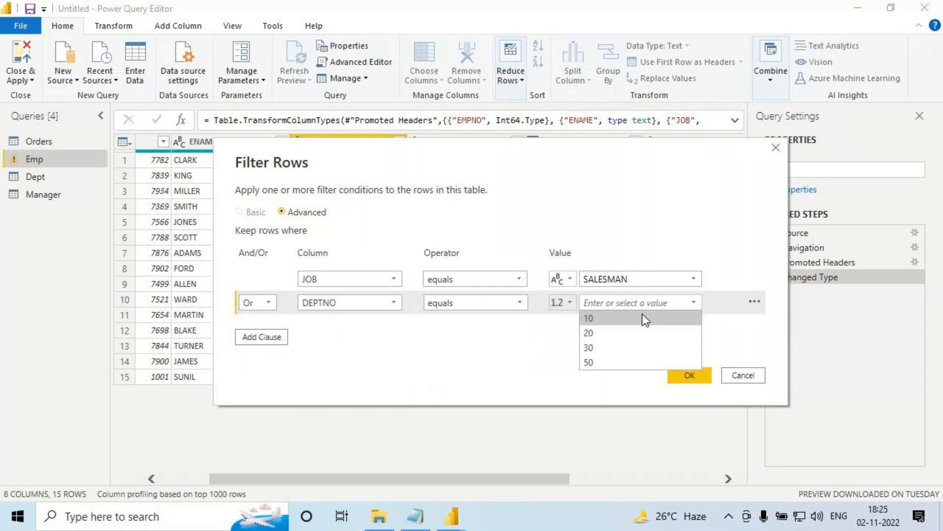
left_click(594, 319)
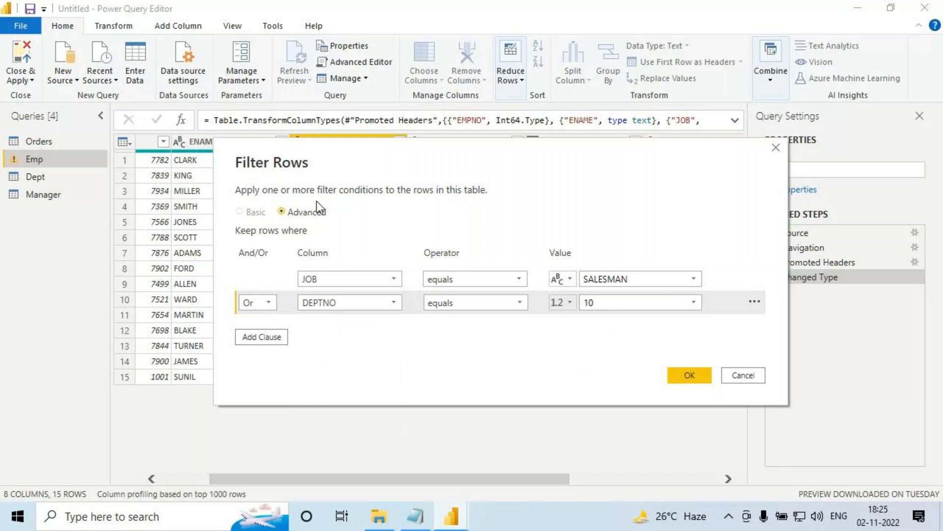
- Circle Basic and Advanced, mark the column, operator and value of the first clause in red, and erase the marks
mouse_move(228, 220)
left_mouse_down()
mouse_move(256, 221)
mouse_move(167, 167)
mouse_move(156, 201)
left_mouse_up()
mouse_move(278, 216)
left_mouse_down()
mouse_move(334, 216)
mouse_move(275, 216)
mouse_move(303, 229)
mouse_move(328, 262)
left_mouse_up()
left_click_drag(329, 256, 340, 244)
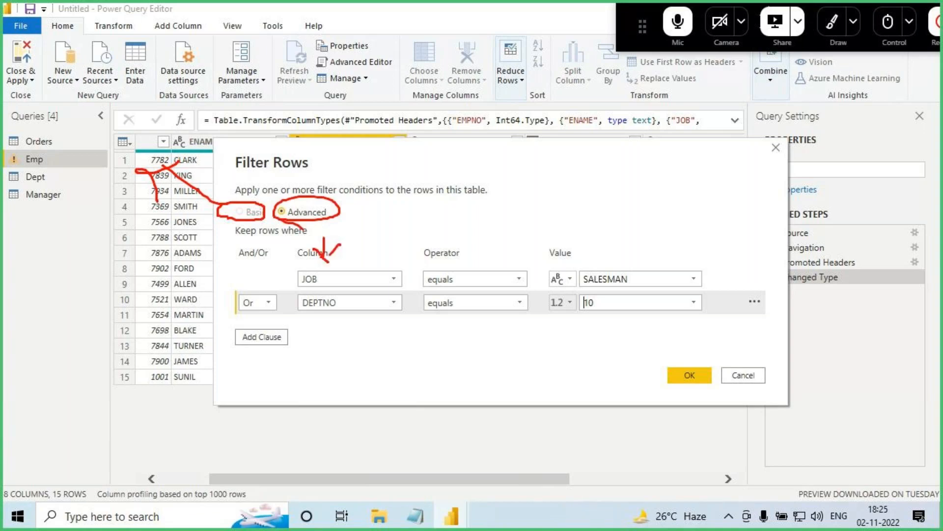
left_click_drag(430, 290, 490, 286)
left_click_drag(591, 289, 682, 278)
key("Escape")
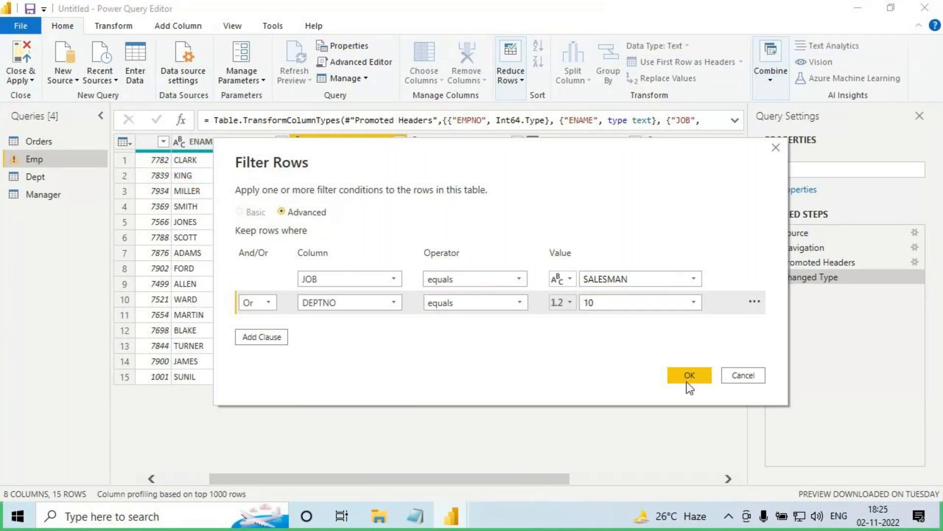
- Apply the advanced row filter to Emp and check the DEPTNO values of the filtered rows
left_click(686, 376)
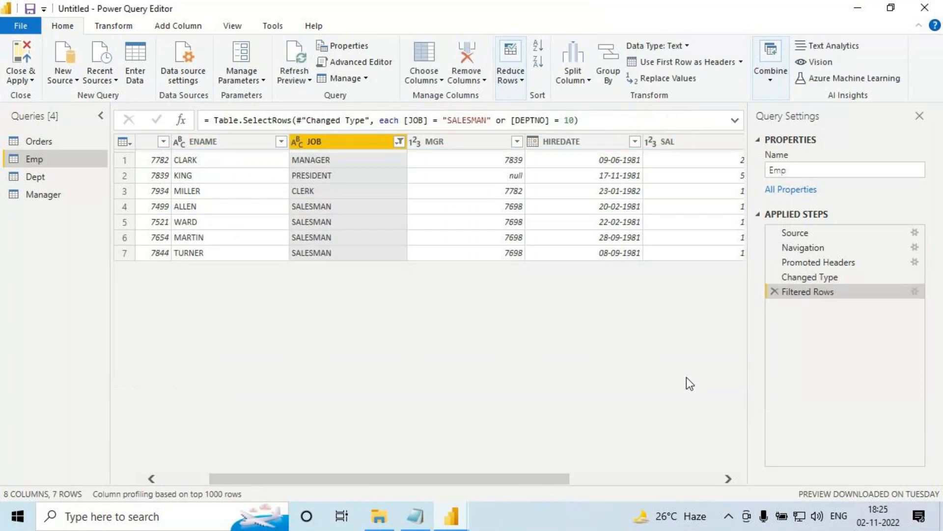
key("ctrl+2")
left_click_drag(79, 484, 81, 488)
key("Escape")
left_click_drag(270, 479, 442, 479)
key("ctrl+2")
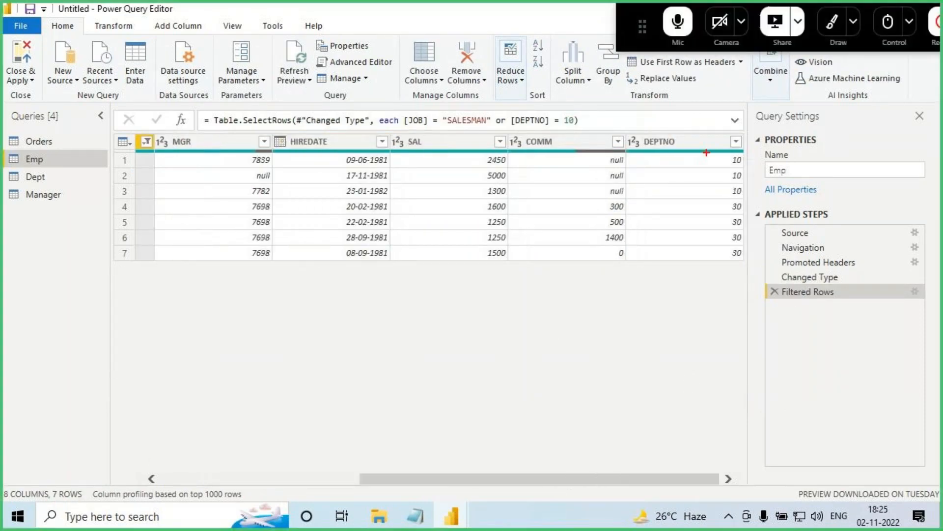
key("Escape")
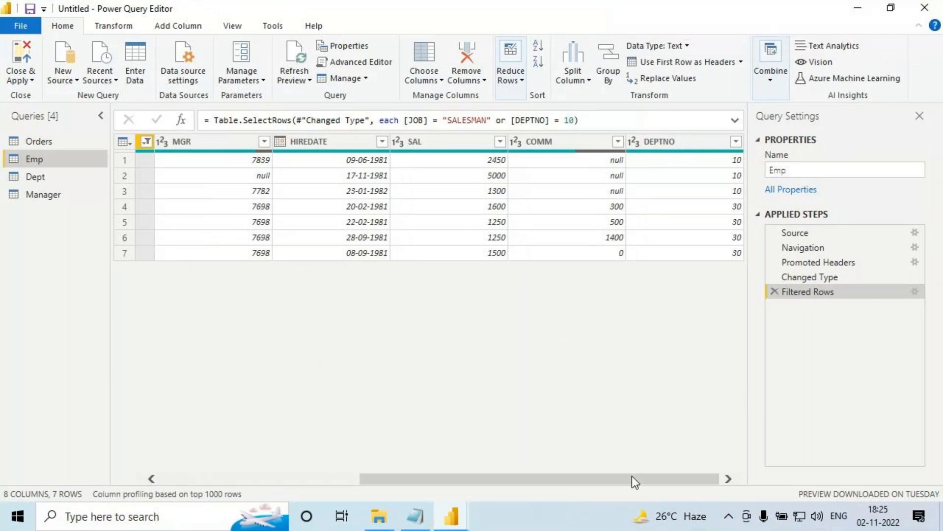
- Box the SALESMAN entries in the JOB column, circle the row count in red, and erase the marks
left_click_drag(632, 476, 335, 479)
key("ctrl+2")
left_click_drag(369, 199, 491, 260)
mouse_move(53, 480)
left_mouse_down()
mouse_move(56, 512)
mouse_move(54, 479)
mouse_move(44, 491)
left_mouse_up()
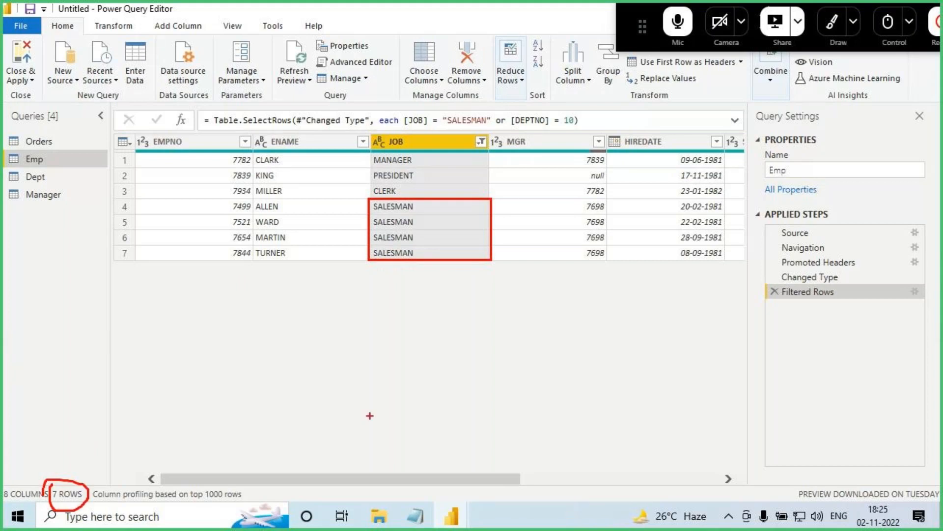
key("Escape")
- Switch to the Notepad notes and highlight the DeptNo =10 and Job="SALESMAN" conditions in the load requirement
key("alt+Tab")
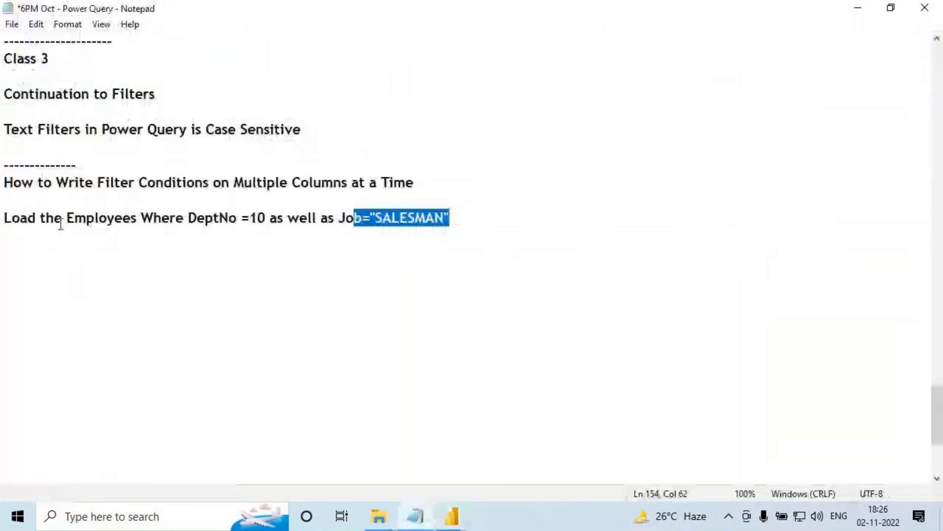
left_click_drag(32, 223, 272, 223)
left_click_drag(327, 223, 495, 224)
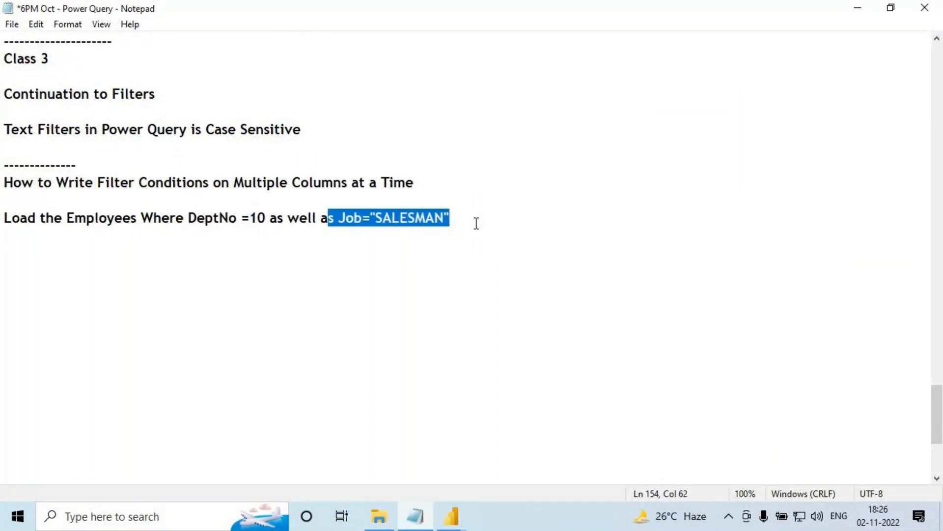
left_click_drag(188, 220, 258, 220)
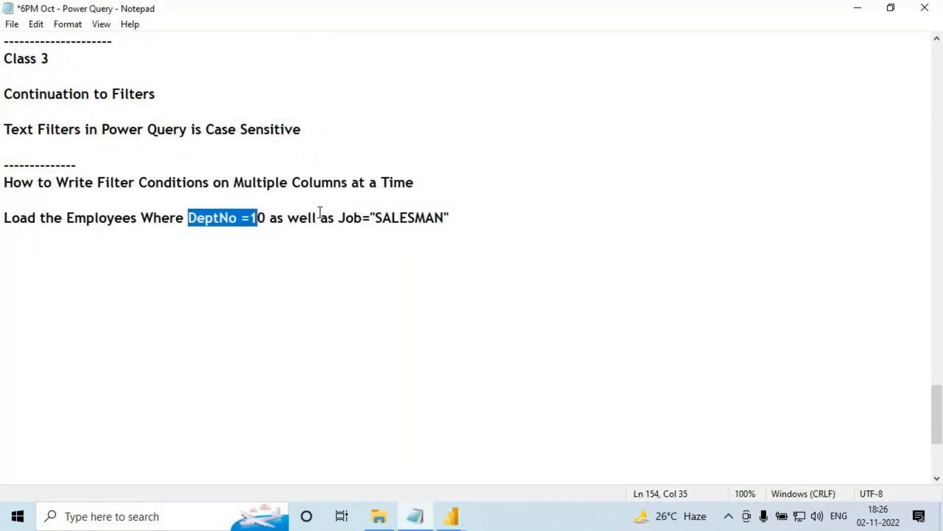
left_click_drag(391, 220, 463, 217)
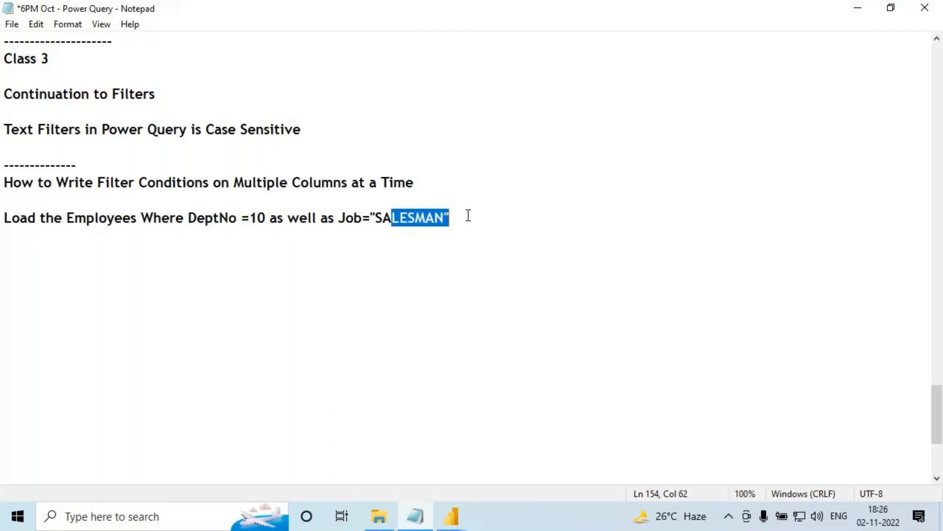
- Add a dashed separator line below the load requirement and start a new line with "Load"
left_click(471, 222)
key("Return")
key("Return")
type("--------------------")
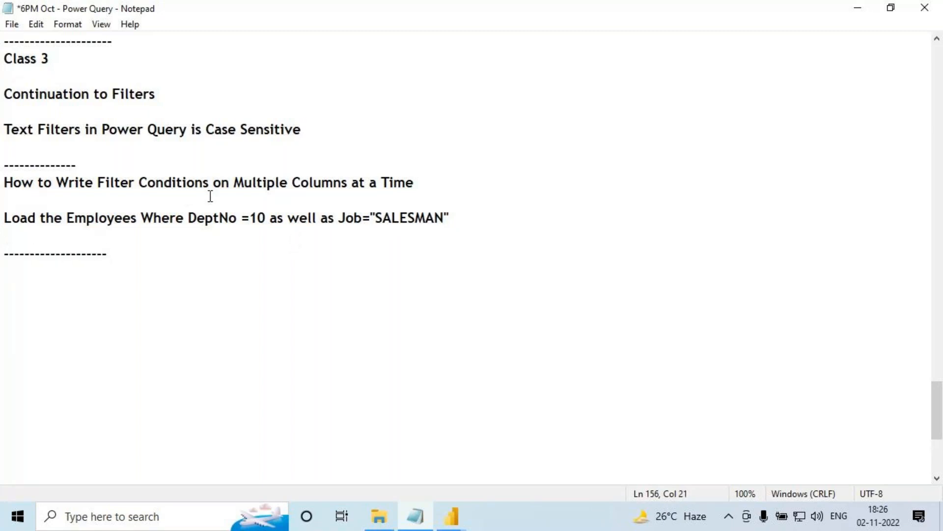
key("Return")
type("Load")
- Copy the DeptNo =10 condition to a new line below the requirement and append OR
left_click_drag(188, 218, 266, 219)
key("ctrl+c")
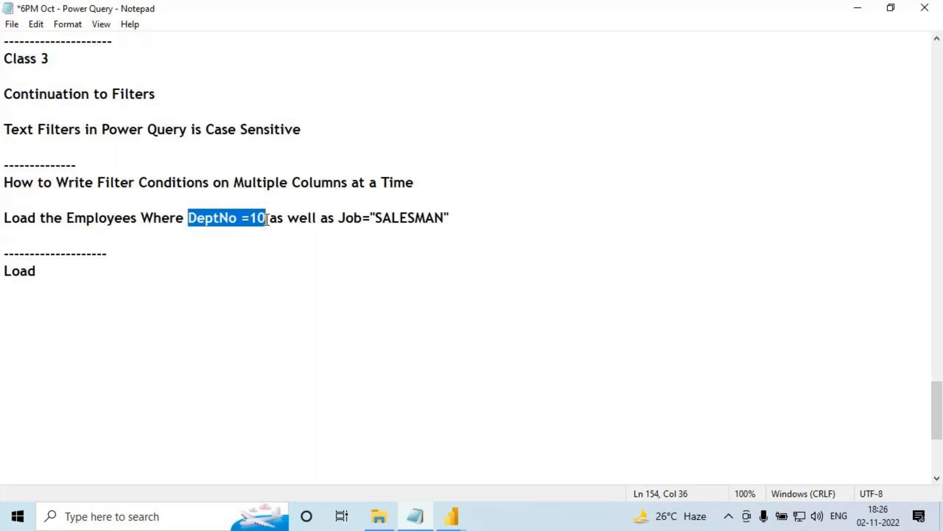
left_click(460, 217)
key("Return")
key("Return")
key("ctrl+v")
type("OR")
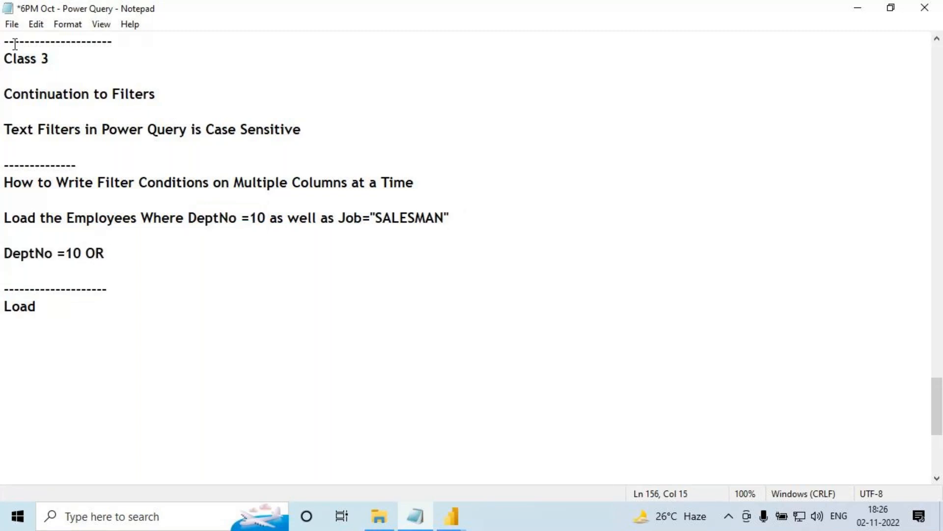
- Copy Job="SALESMAN" from the requirement to the end of the "DeptNo =10 OR" line
left_click_drag(337, 218, 450, 217)
left_click(482, 208)
left_click_drag(338, 218, 450, 219)
key("ctrl+c")
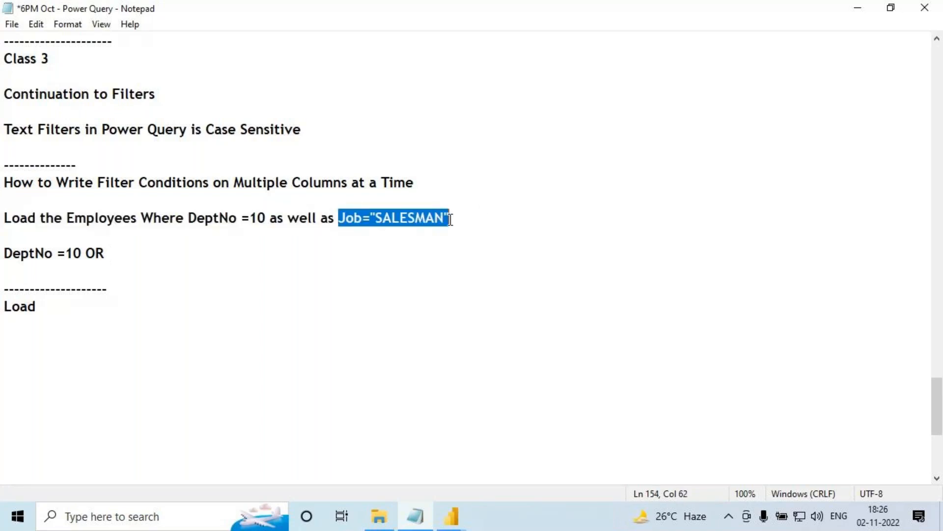
left_click(200, 253)
key("ctrl+v")
triple_click(13, 254)
left_click(88, 253)
double_click(89, 253)
- Complete the last line to read: Load the Employees Where Deptno =30 AND Job="SALESMAN"
left_click(71, 312)
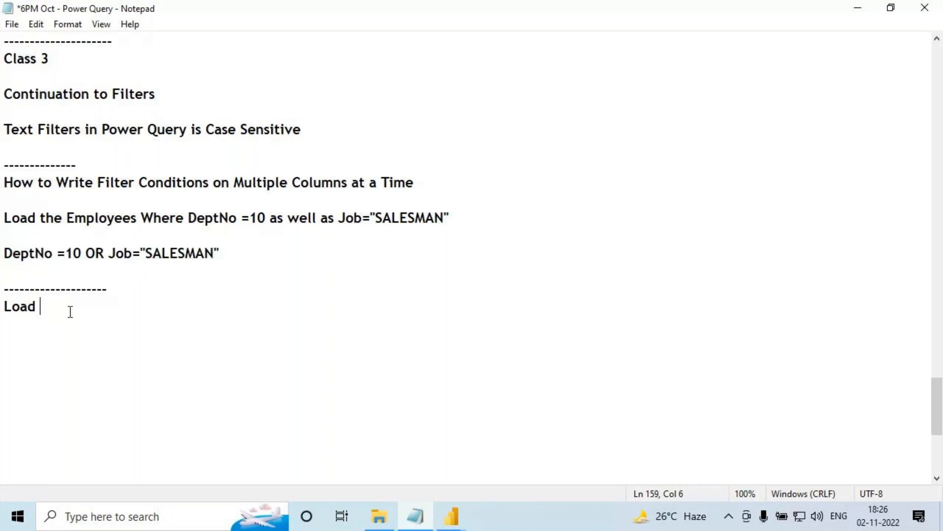
scroll(70, 305, "down", 3)
type("the Employeed")
key("BackSpace")
type("s Where Deptno ")
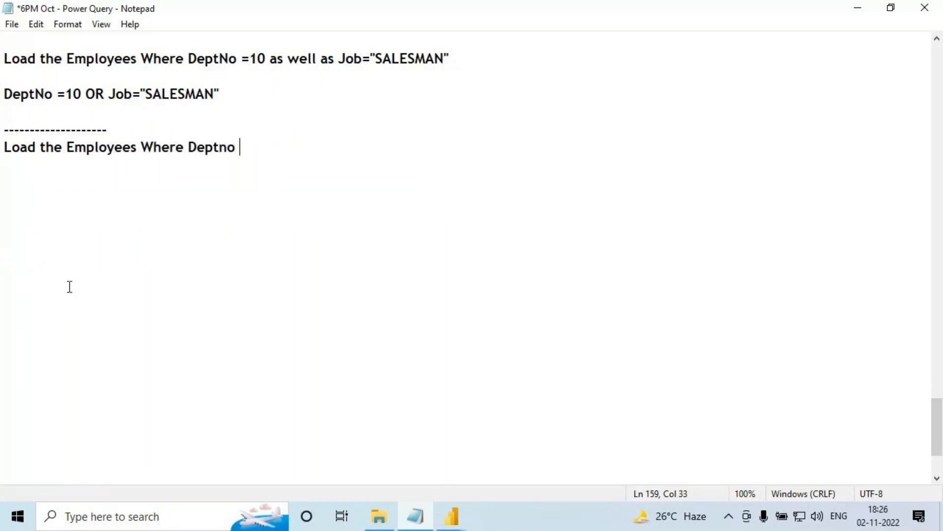
type("=30 AND Jo")
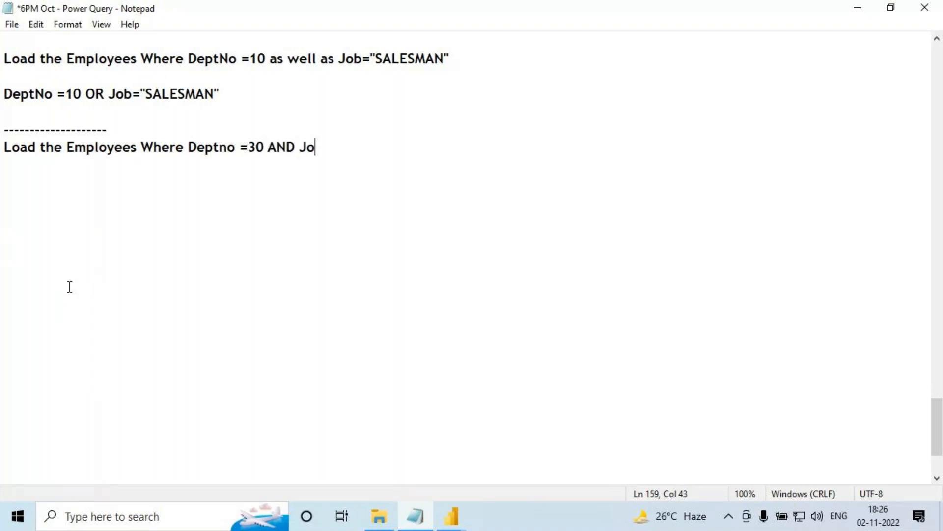
type("b=\"SALES")
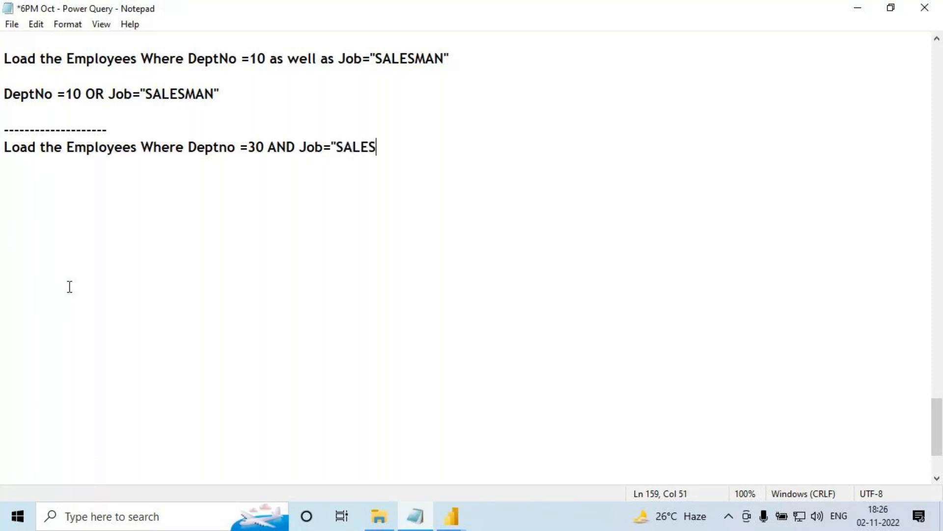
type("MAN\"")
- Underline the Deptno =30 and Job="SALESMAN" conditions, point arrows at both in red, and erase the marks
mouse_move(196, 157)
left_mouse_down()
mouse_move(257, 157)
mouse_move(238, 216)
left_mouse_up()
left_click_drag(210, 186, 245, 188)
left_click_drag(312, 160, 428, 158)
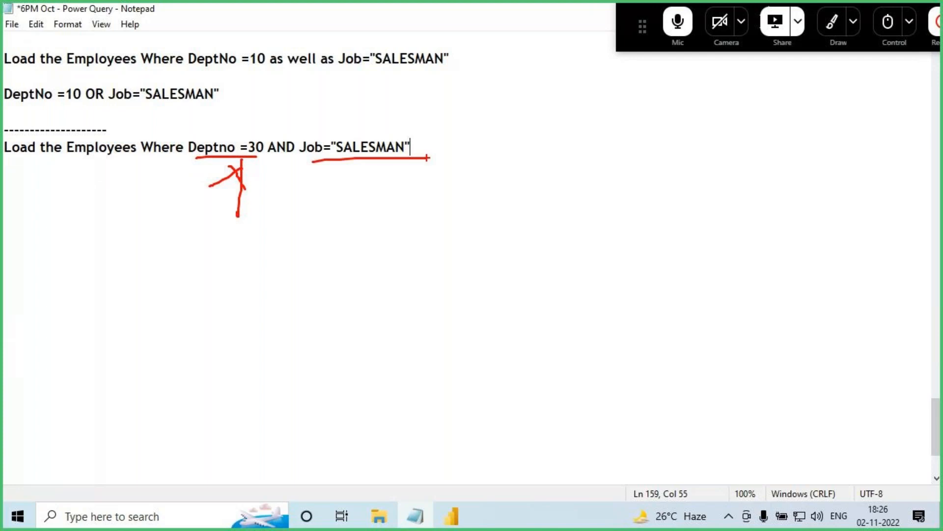
left_click_drag(221, 97, 221, 143)
left_click_drag(212, 131, 232, 127)
left_click_drag(349, 112, 348, 145)
left_click_drag(361, 133, 349, 144)
key("Escape")
- Switch back to the Power Query Editor and delete the Filtered Rows step from Emp
left_click(456, 515)
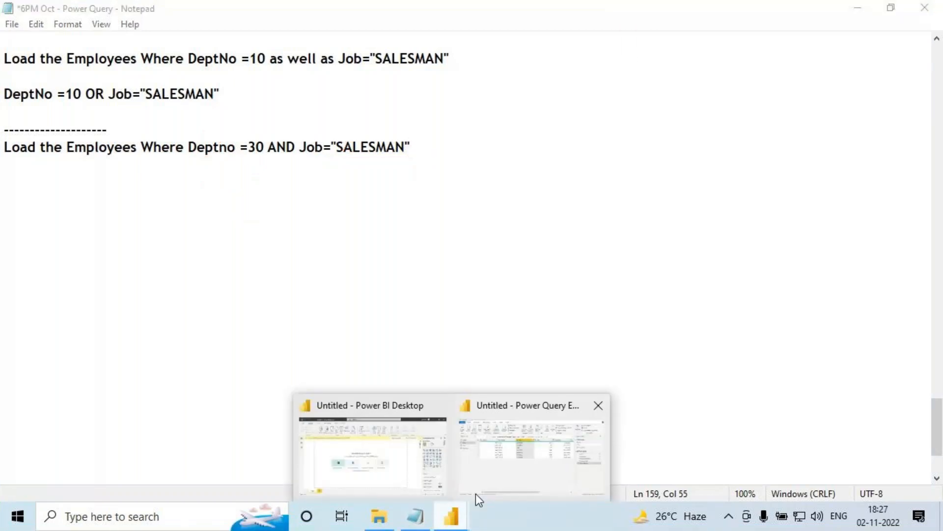
left_click(522, 450)
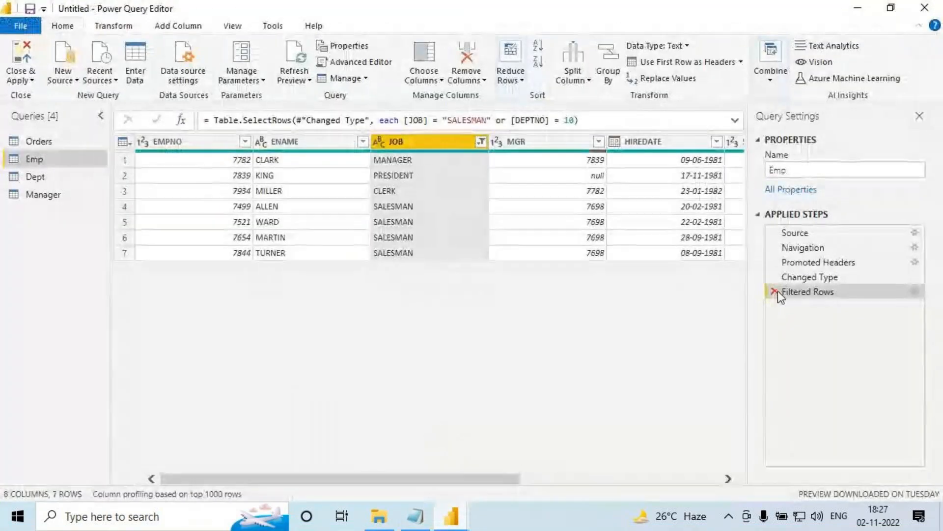
left_click(776, 292)
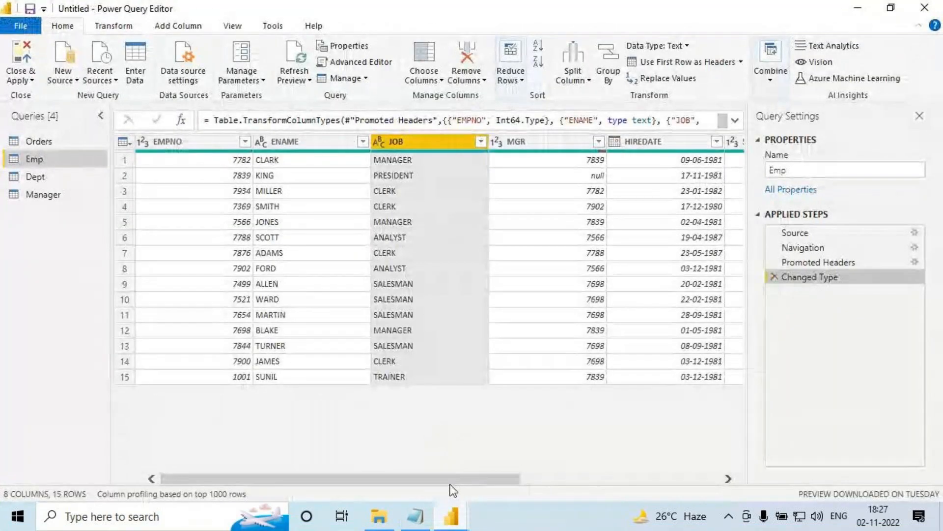
- Bring the DEPTNO column into view and draw a red box around rows 8 to 14 of Emp
left_click_drag(451, 482, 650, 483)
key("ctrl+2")
left_click_drag(108, 259, 760, 369)
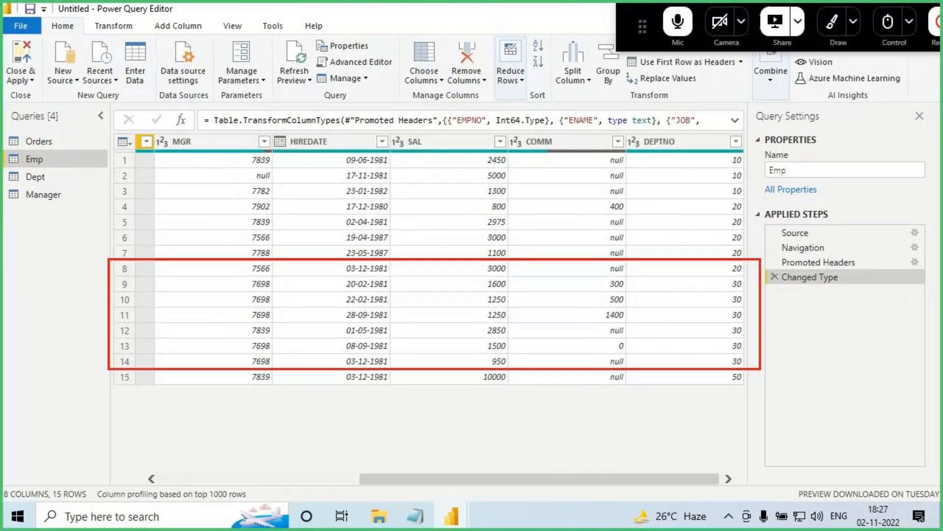
- Redraw the red box around rows 9 to 14 of Emp, point an arrow to a circled 6, circle their DEPTNO values, and erase the marks
key("Escape")
mouse_move(112, 278)
left_mouse_down()
mouse_move(228, 358)
mouse_move(642, 372)
mouse_move(748, 367)
left_mouse_up()
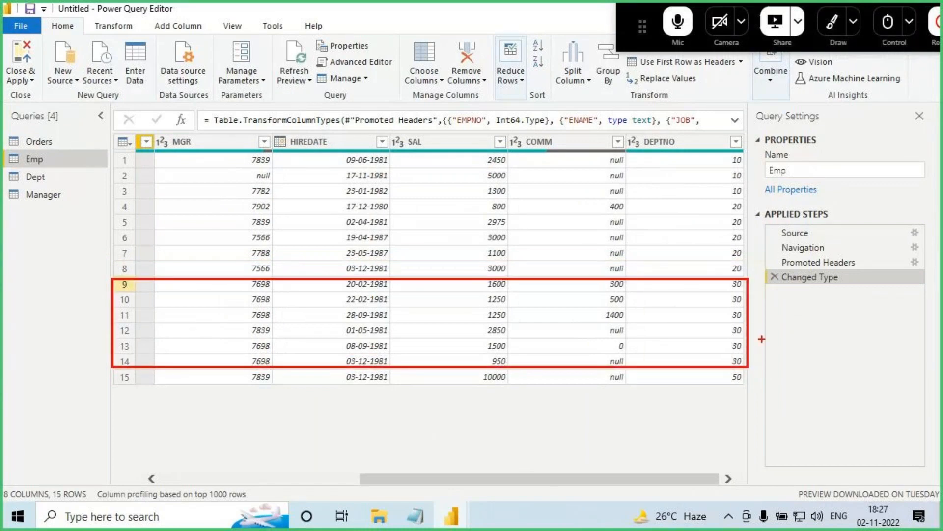
mouse_move(750, 322)
left_mouse_down()
mouse_move(806, 294)
mouse_move(790, 328)
left_mouse_up()
mouse_move(835, 273)
left_mouse_down()
mouse_move(836, 301)
mouse_move(816, 268)
left_mouse_up()
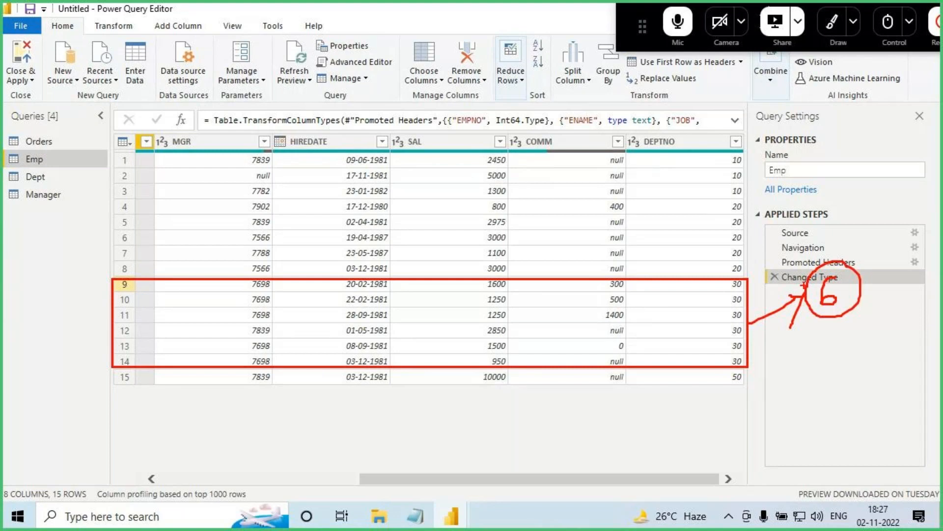
left_click_drag(681, 383, 666, 455)
mouse_move(691, 441)
left_mouse_down()
mouse_move(689, 480)
mouse_move(694, 458)
mouse_move(699, 468)
left_mouse_up()
left_click_drag(734, 275, 747, 295)
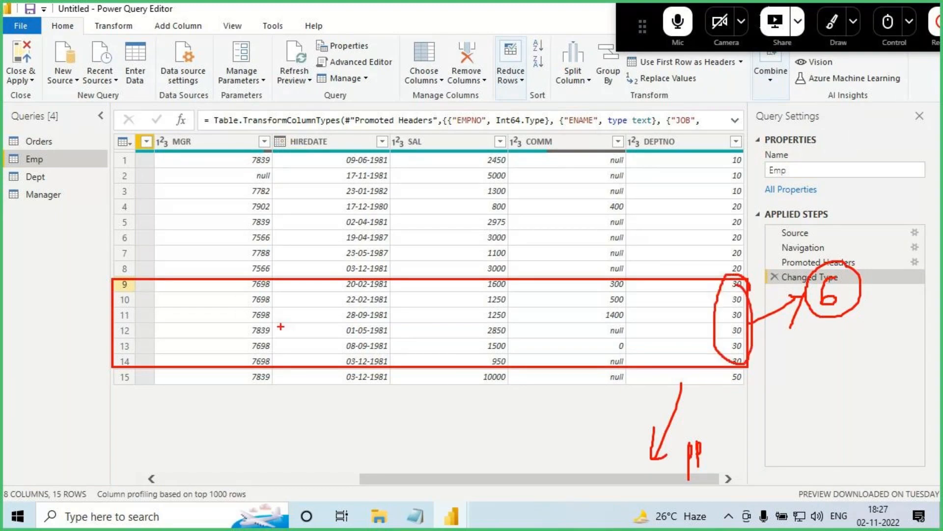
key("Escape")
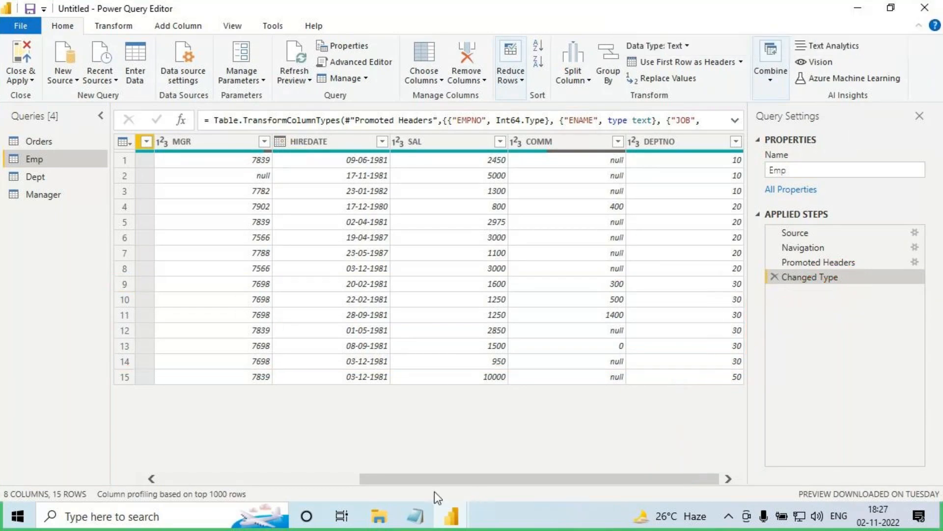
- Bring the JOB column into view, box rows 9 to 14 in red, tick the distinct jobs, and write a circled 3
left_click_drag(444, 479, 305, 479)
key("ctrl+2")
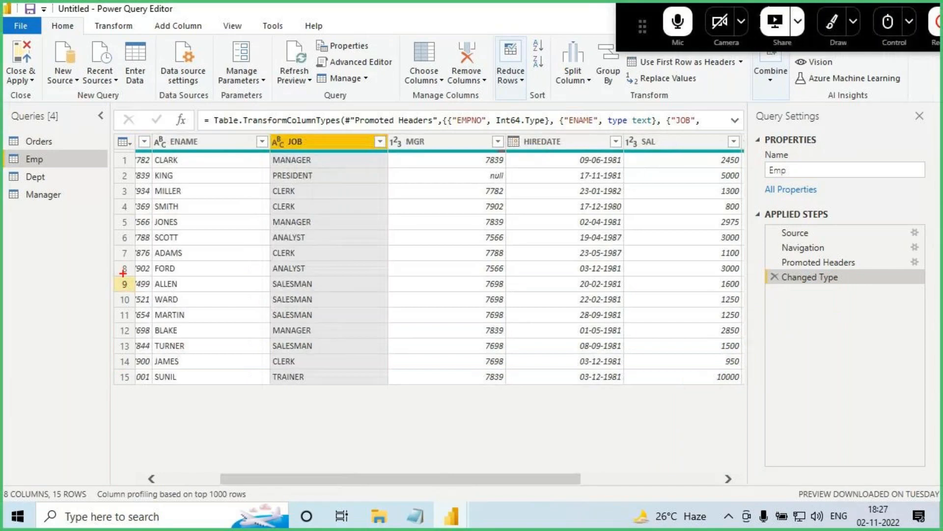
mouse_move(108, 276)
left_mouse_down()
mouse_move(142, 298)
mouse_move(261, 339)
mouse_move(402, 370)
left_mouse_up()
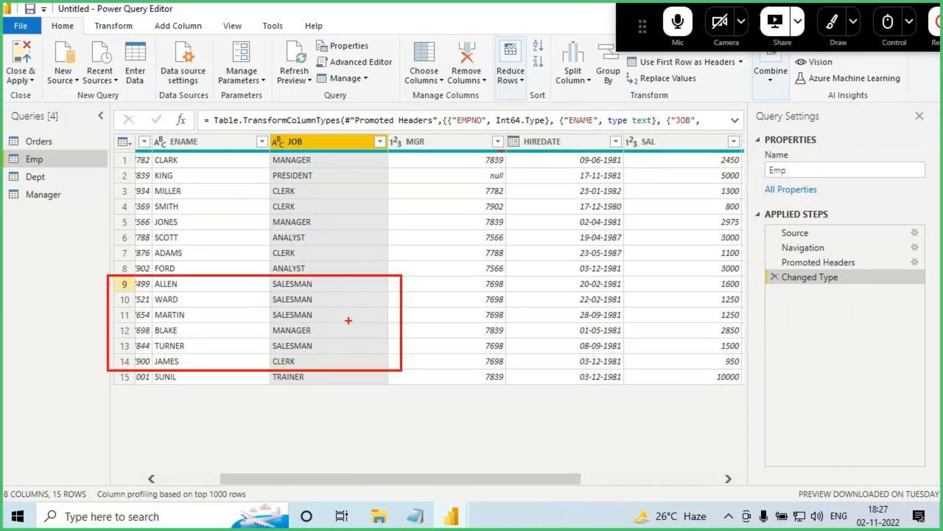
mouse_move(347, 235)
left_mouse_down()
mouse_move(346, 268)
mouse_move(360, 253)
left_mouse_up()
left_click_drag(316, 287, 334, 271)
left_click_drag(311, 332, 344, 315)
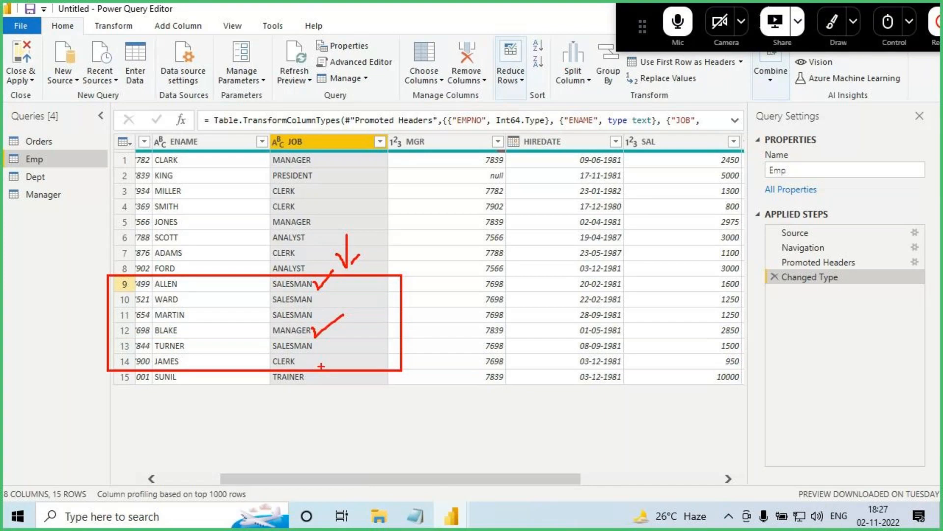
left_click_drag(301, 359, 321, 359)
mouse_move(379, 290)
left_mouse_down()
mouse_move(388, 314)
mouse_move(375, 326)
mouse_move(379, 282)
left_mouse_up()
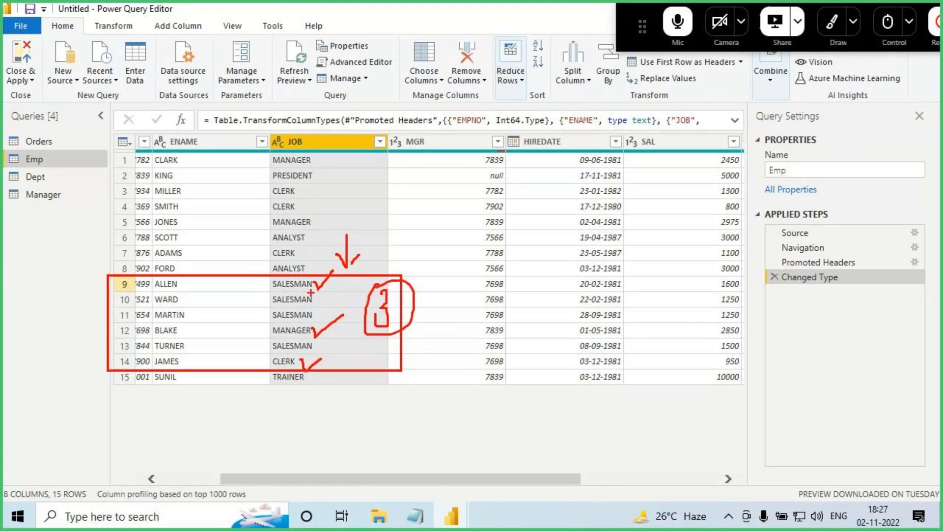
- Add red marks below the SAL column and an arrow at the SALESMAN entries, and erase all the marks
left_click_drag(747, 355, 741, 429)
mouse_move(704, 383)
left_mouse_down()
mouse_move(730, 419)
mouse_move(713, 454)
left_mouse_up()
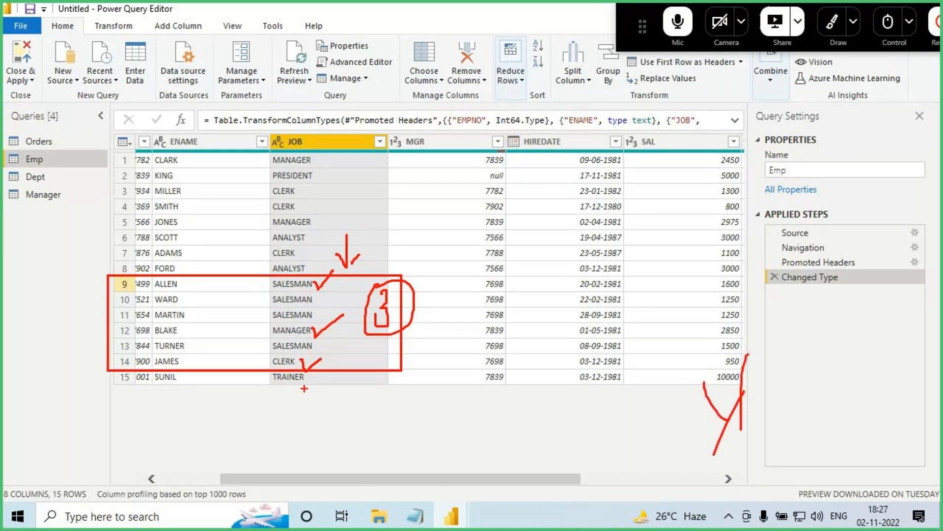
left_click_drag(280, 344, 300, 403)
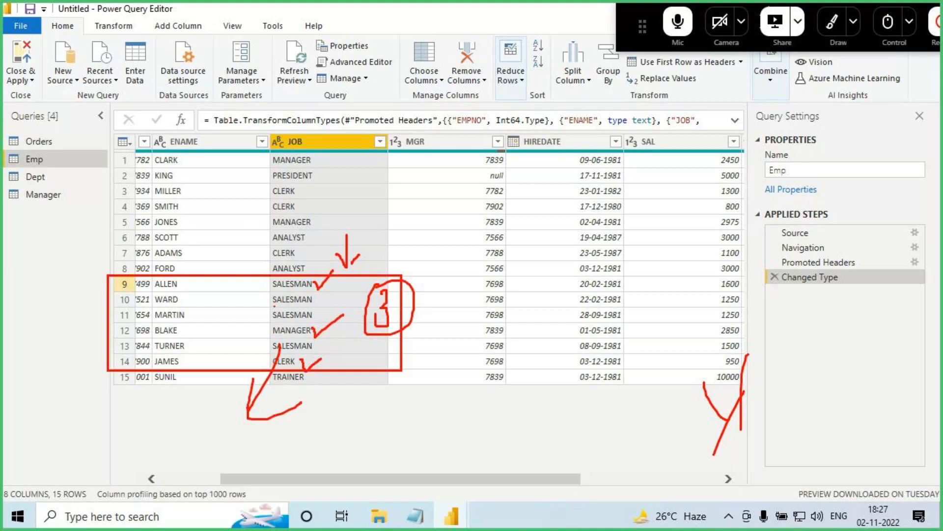
mouse_move(273, 305)
left_mouse_down()
mouse_move(320, 305)
mouse_move(306, 288)
left_mouse_up()
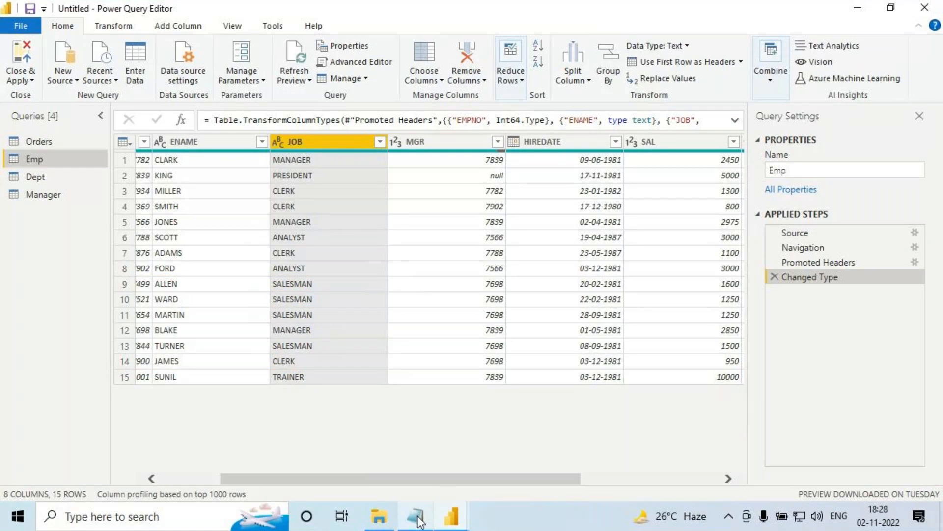
- Switch to Notepad and highlight the department and job conditions in both Load the Employees lines, including the AND operator
mouse_move(419, 520)
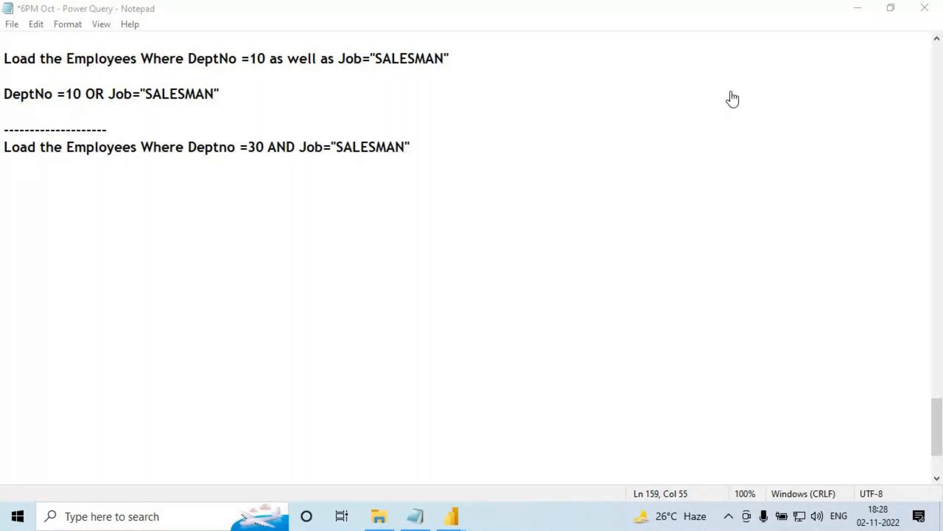
left_click_drag(219, 146, 436, 146)
left_click(314, 147)
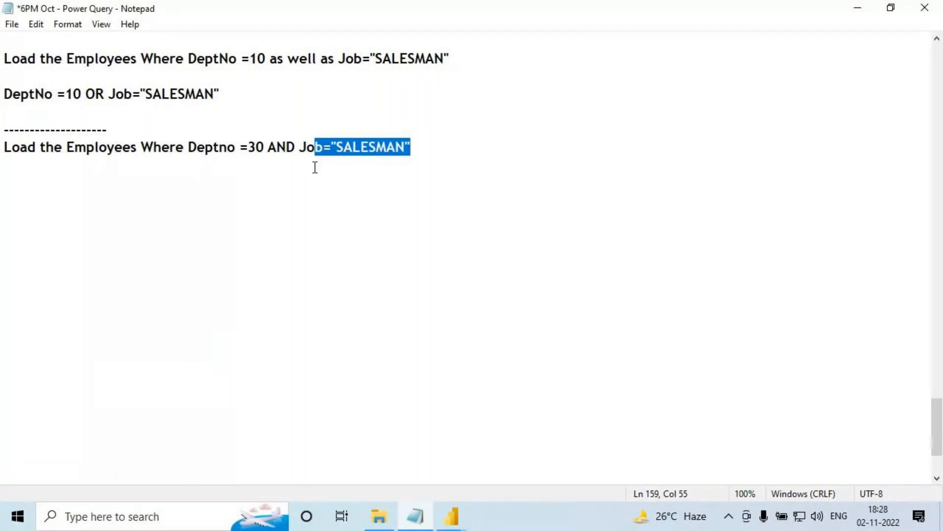
left_click_drag(198, 147, 236, 147)
left_click_drag(296, 147, 419, 145)
left_click_drag(268, 147, 300, 149)
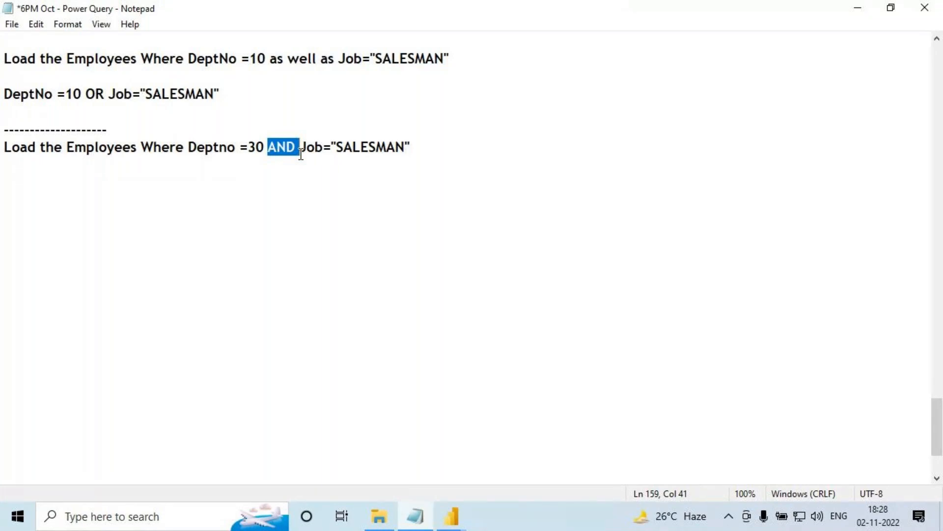
left_click_drag(195, 59, 257, 59)
left_click_drag(338, 59, 444, 59)
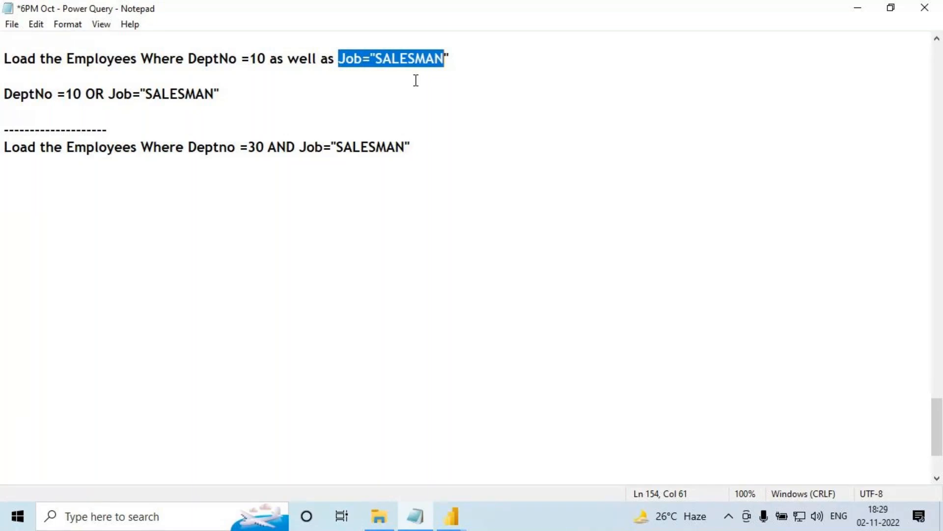
left_click_drag(197, 147, 411, 147)
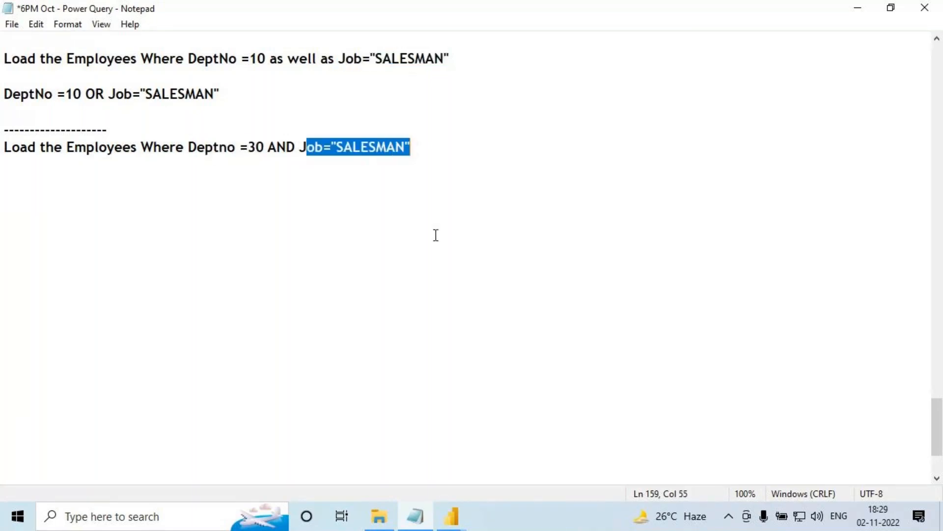
- Switch back to the Power Query Editor and filter Emp to rows where DEPTNO equals 30
mouse_move(453, 523)
left_click(526, 470)
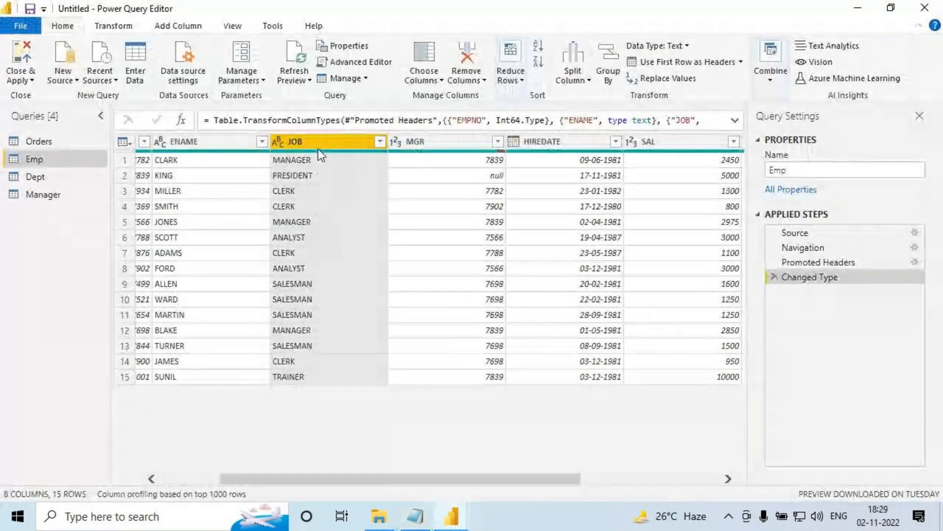
left_click_drag(329, 478, 442, 489)
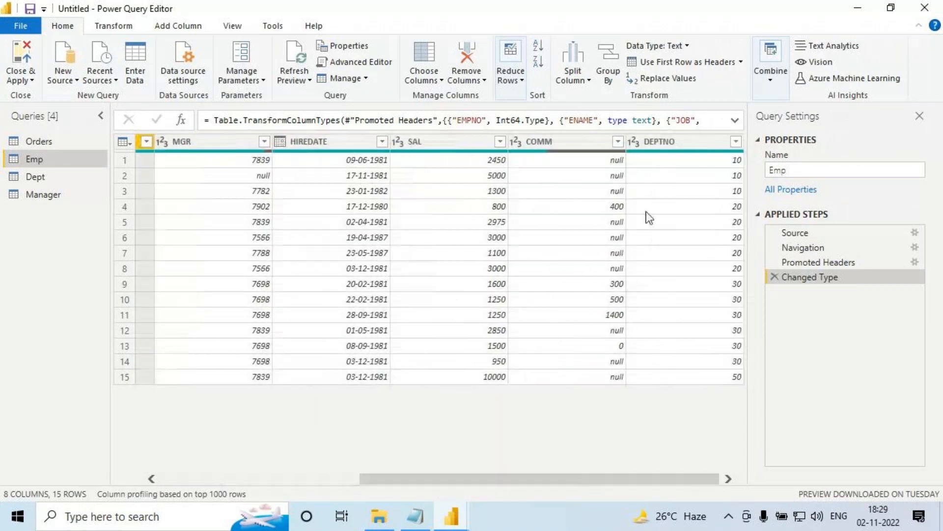
left_click(665, 147)
left_click(735, 141)
mouse_move(544, 253)
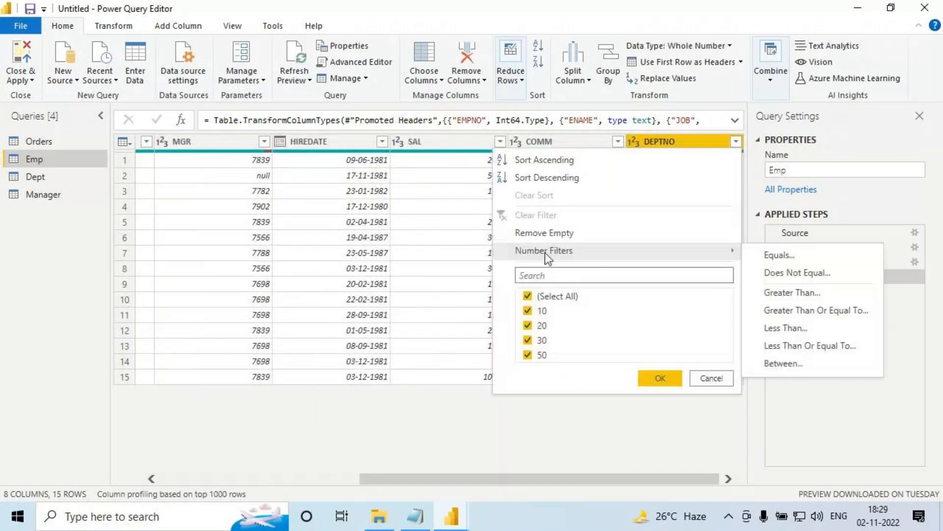
left_click(789, 260)
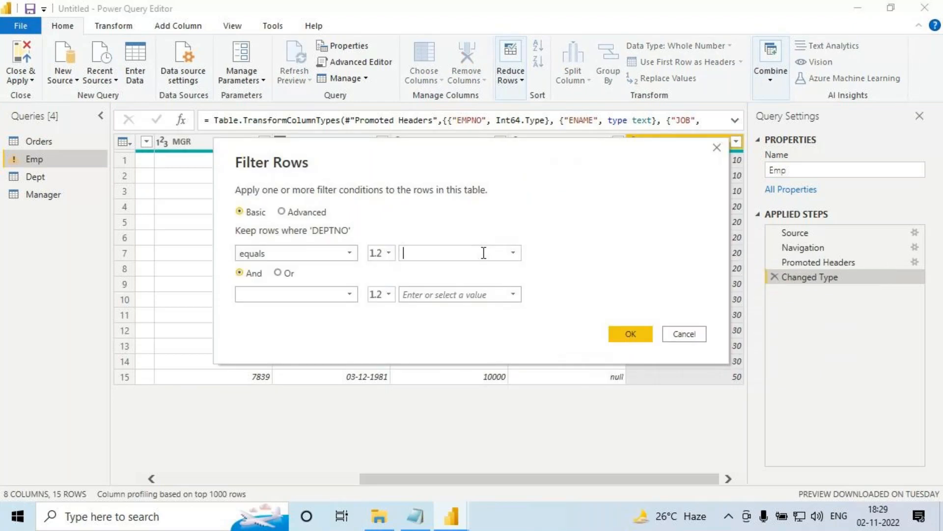
type("30")
left_click(636, 332)
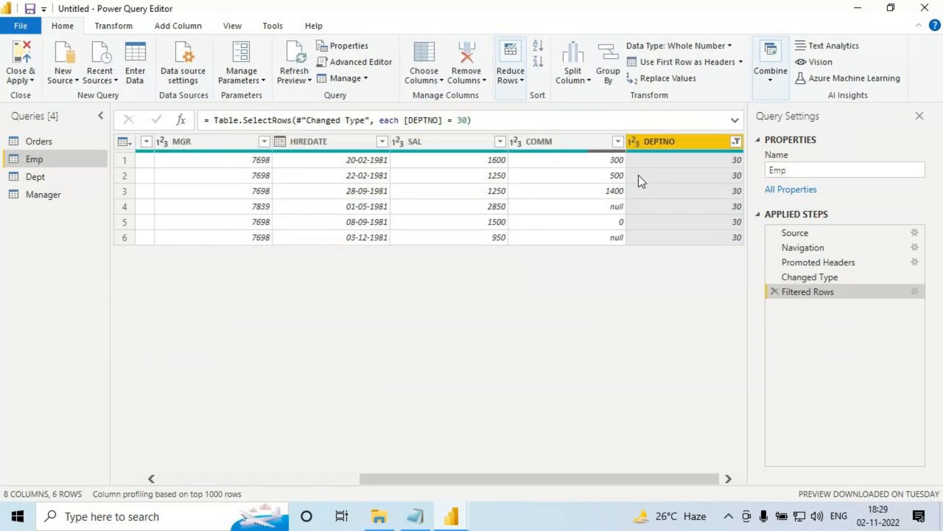
- Filter the remaining Emp rows to those where JOB equals SALESMAN
left_click_drag(511, 478, 314, 477)
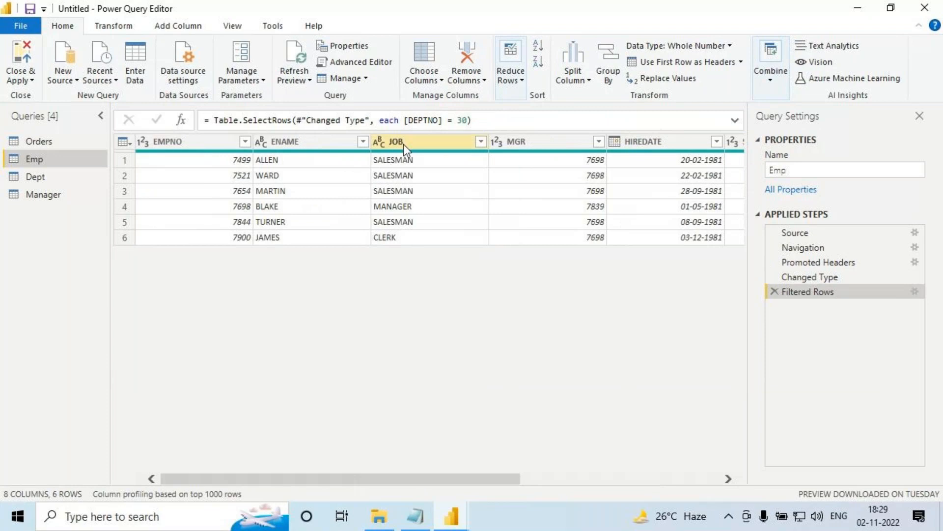
left_click(467, 142)
left_click(481, 142)
mouse_move(299, 252)
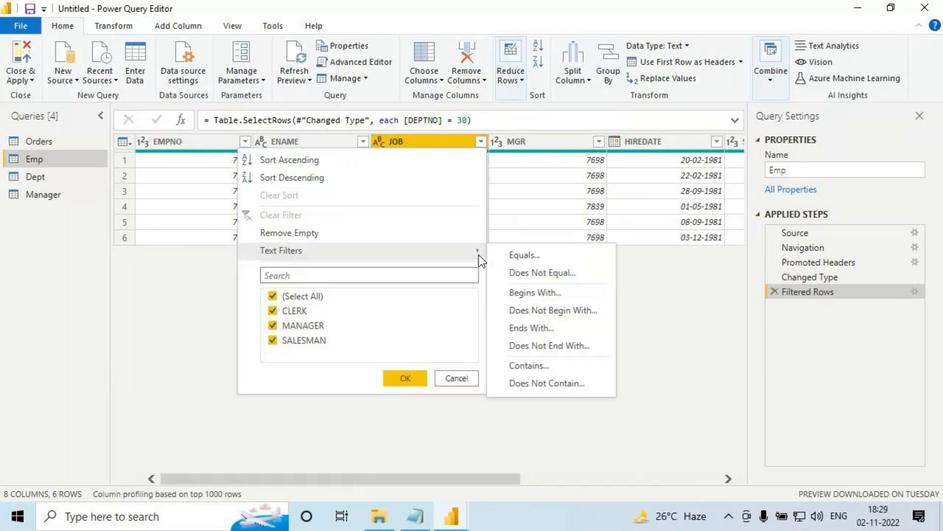
left_click(532, 258)
left_click(513, 253)
left_click(434, 297)
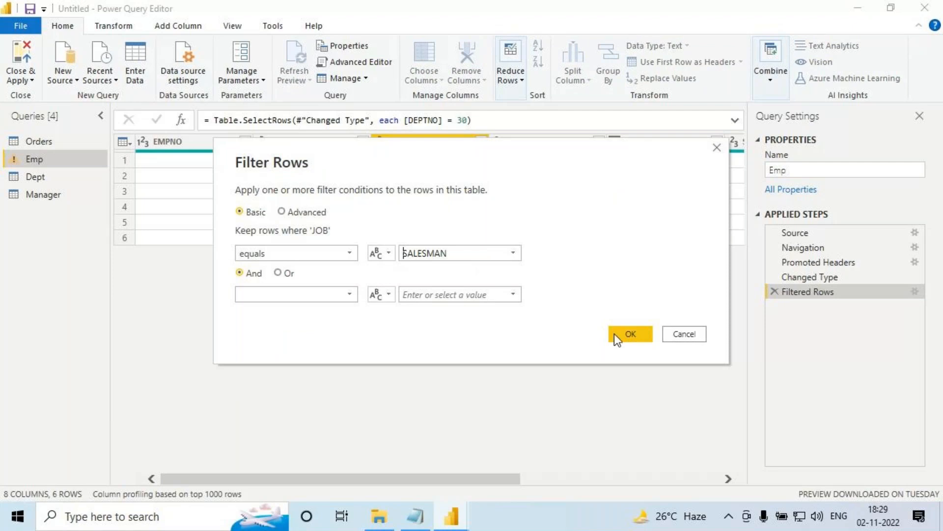
left_click(630, 335)
- Write a circled 4 below the rows and an underlined AND in red, with arrows linking it to both Filtered Rows steps
left_click_drag(326, 227, 350, 241)
left_click_drag(343, 230, 342, 255)
mouse_move(347, 213)
left_mouse_down()
mouse_move(374, 221)
mouse_move(322, 201)
left_mouse_up()
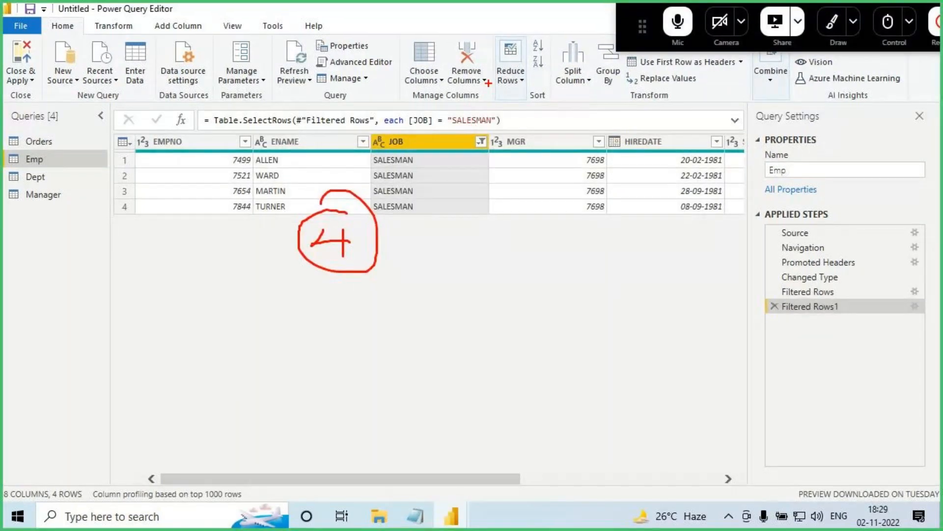
left_click_drag(799, 284, 732, 283)
left_click_drag(769, 310, 730, 303)
mouse_move(656, 274)
left_mouse_down()
mouse_move(642, 300)
mouse_move(659, 280)
mouse_move(665, 312)
left_mouse_up()
left_click_drag(632, 293, 661, 290)
mouse_move(663, 301)
left_mouse_down()
mouse_move(681, 280)
mouse_move(700, 295)
mouse_move(714, 284)
mouse_move(700, 293)
mouse_move(824, 293)
mouse_move(825, 316)
left_mouse_up()
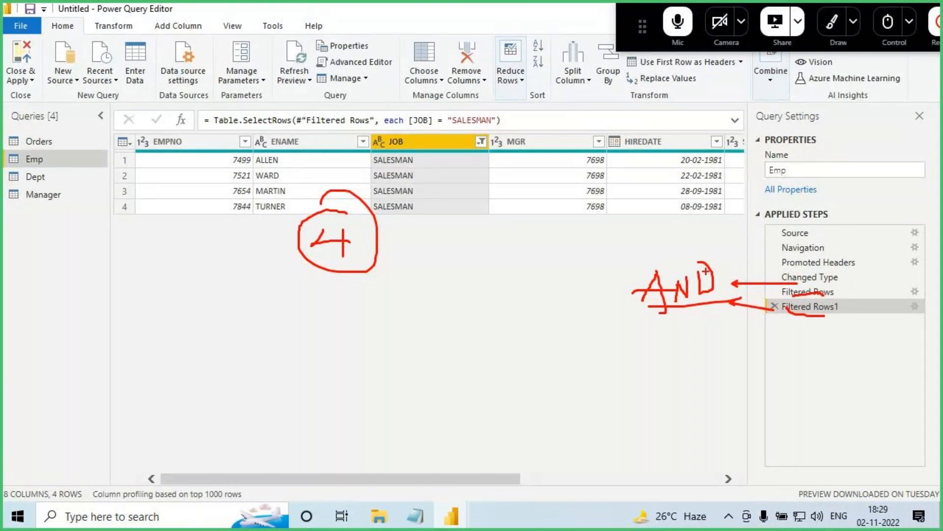
- Write OR in red below the table, cross it out, and erase all the marks
left_click_drag(388, 348, 385, 350)
mouse_move(409, 345)
left_mouse_down()
mouse_move(410, 378)
mouse_move(450, 386)
left_mouse_up()
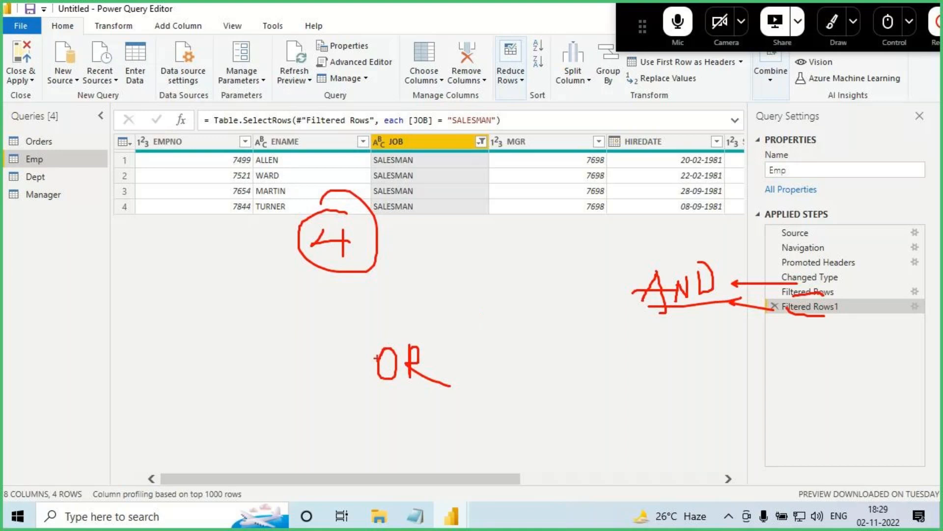
left_click_drag(366, 319, 470, 389)
left_click_drag(451, 344, 356, 380)
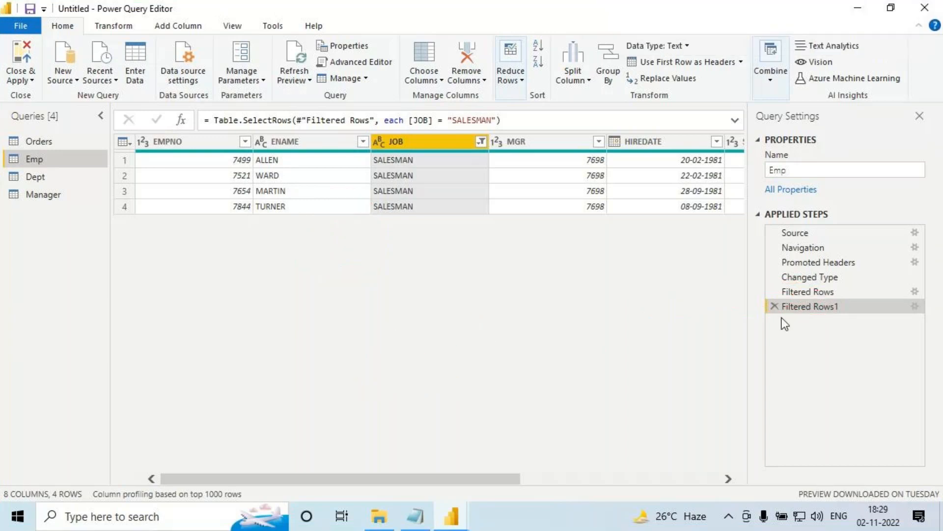
- Delete the Filtered Rows1 and Filtered Rows steps from Emp
left_click(775, 306)
left_click(780, 291)
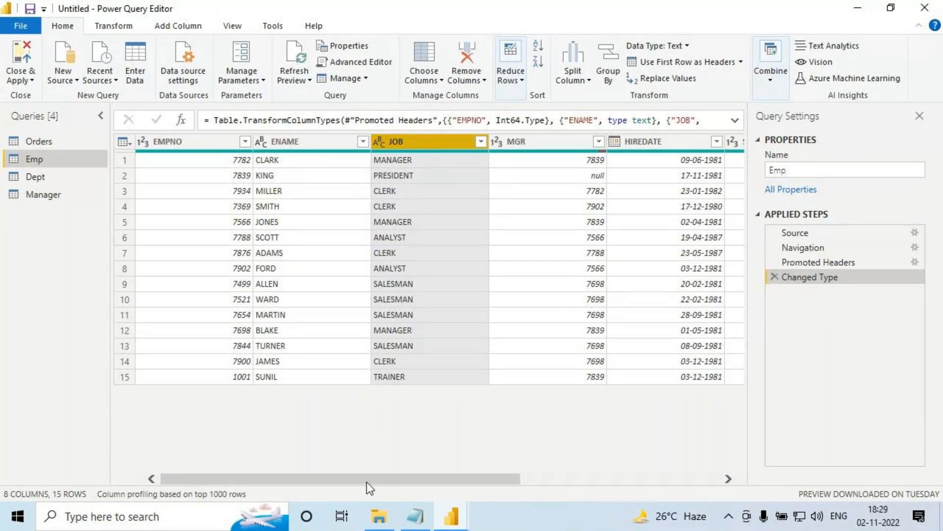
- Start an advanced Equals filter on Emp's DEPTNO column and set the first clause to DEPTNO equals 30
left_click_drag(366, 482, 727, 484)
left_click(680, 145)
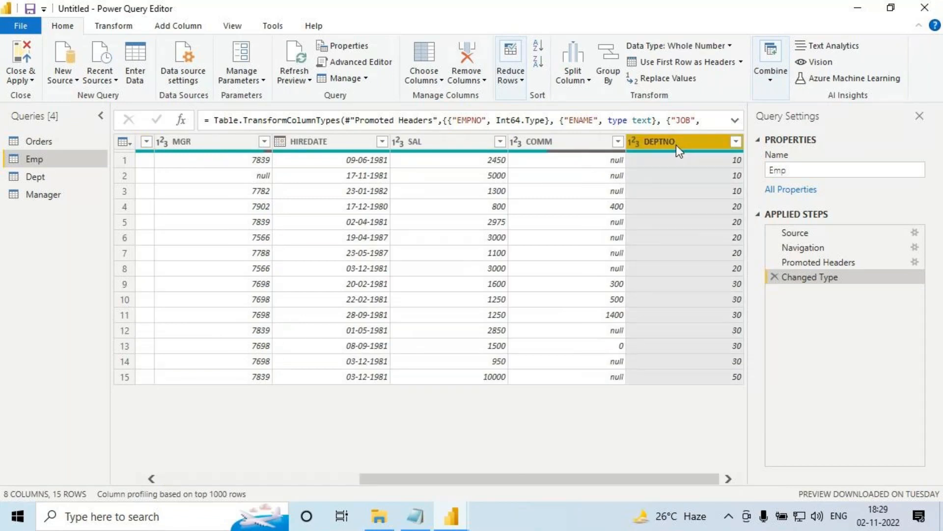
left_click(735, 142)
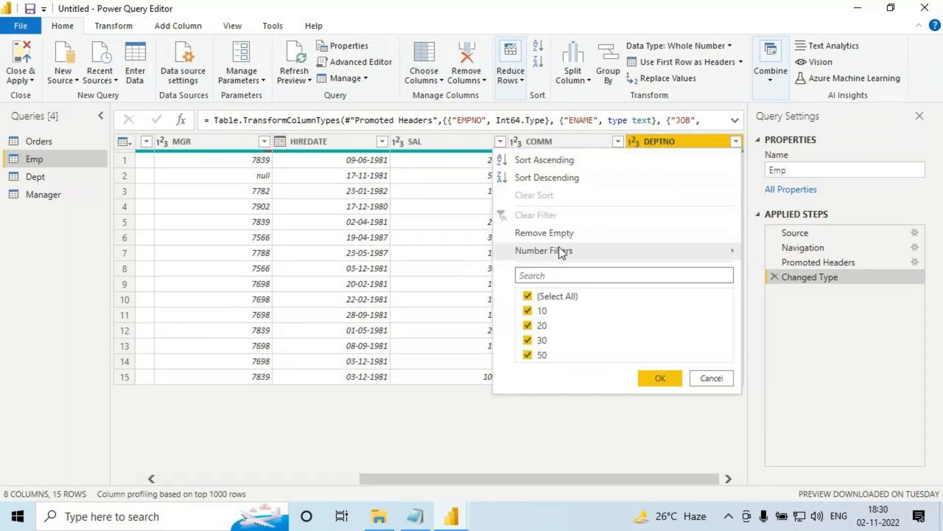
mouse_move(550, 254)
left_click(774, 256)
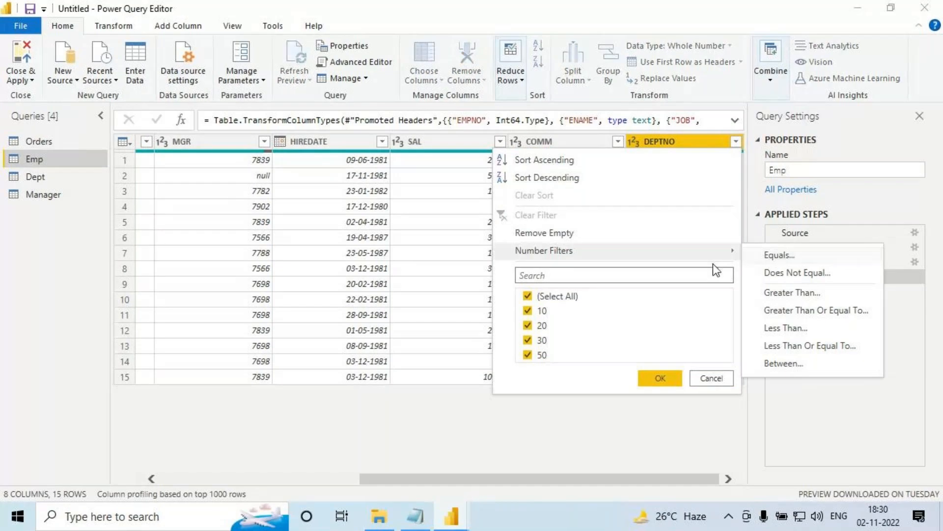
left_click(299, 212)
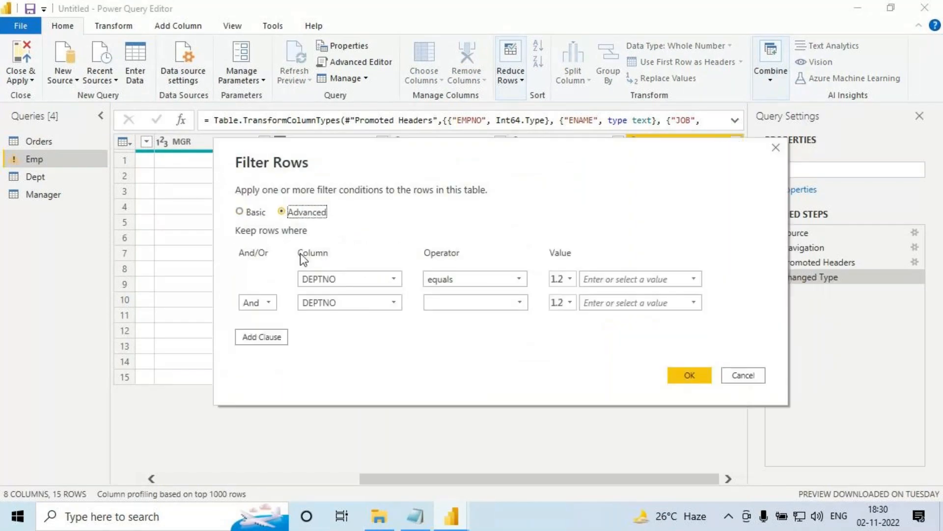
left_click(695, 280)
left_click(589, 336)
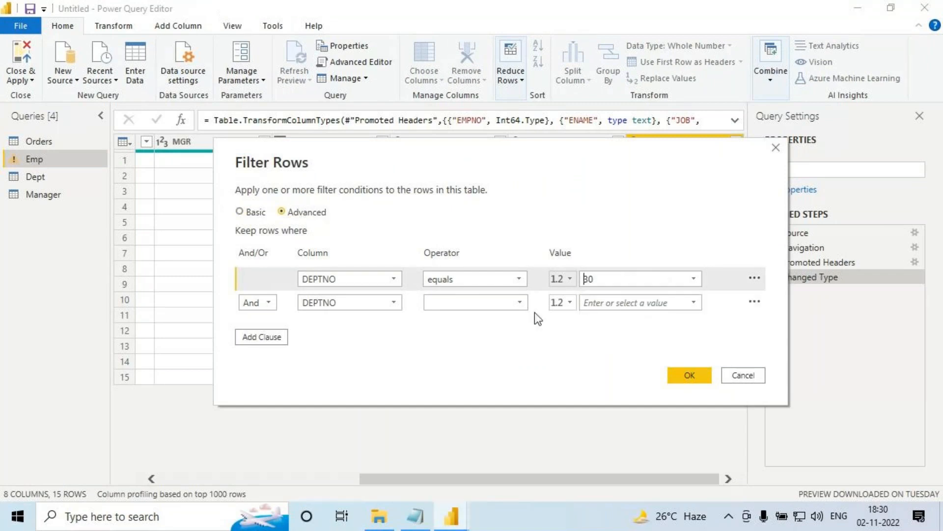
- Set the second clause to And JOB equals SALESMAN, apply the filter, and select the JOB column
left_click(249, 304)
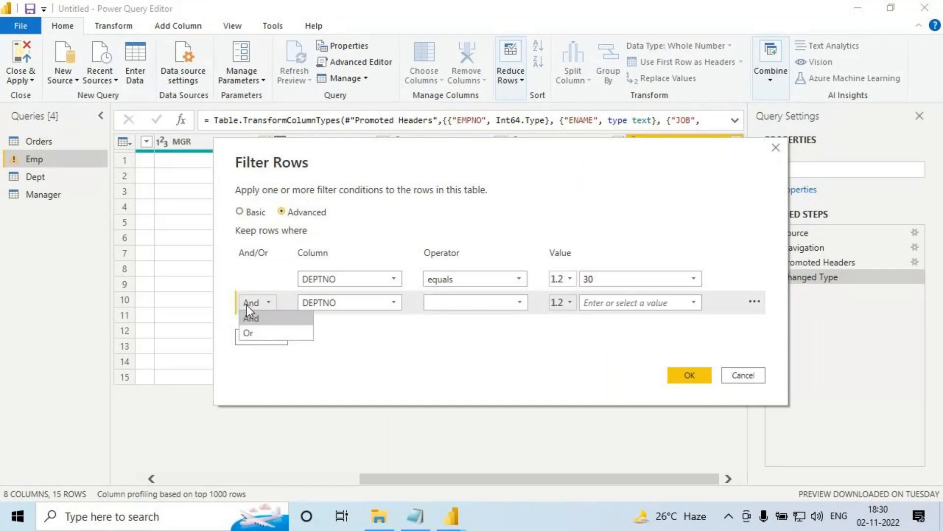
left_click(251, 322)
left_click(324, 303)
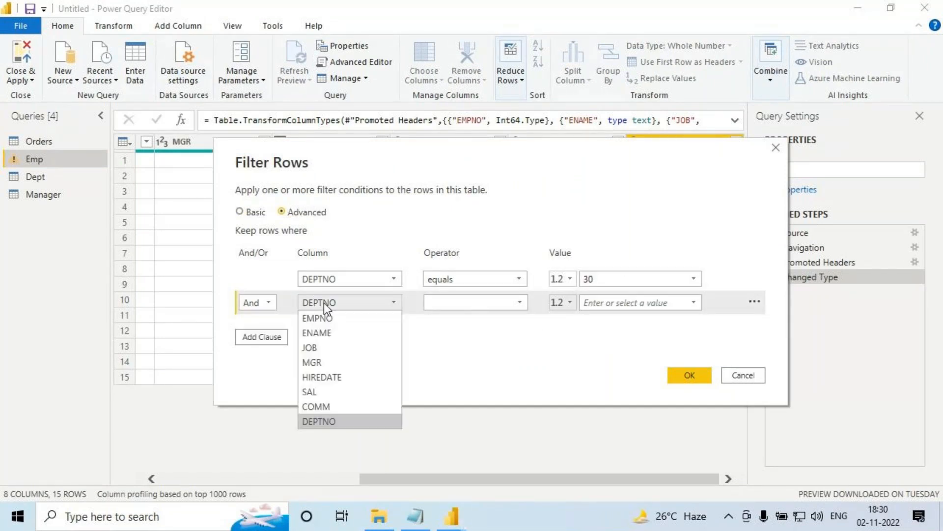
left_click(309, 348)
left_click(693, 301)
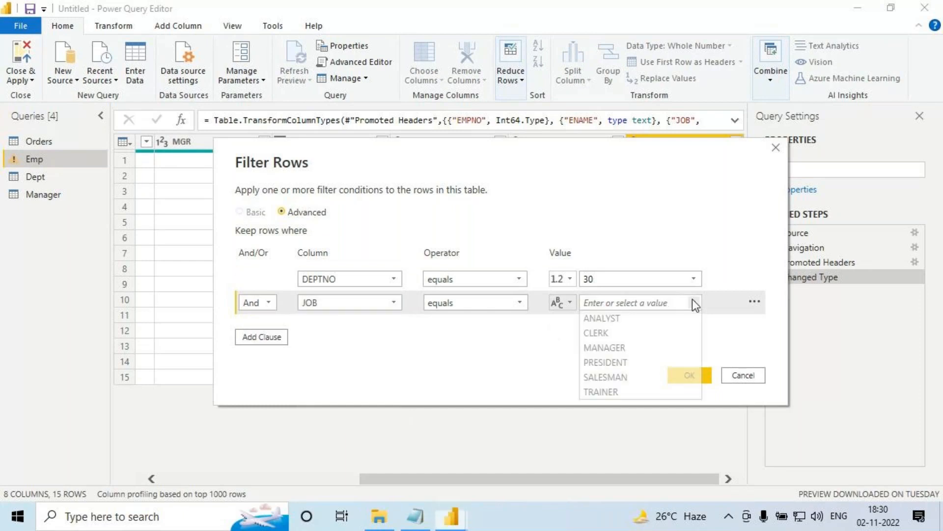
left_click(601, 376)
left_click(688, 377)
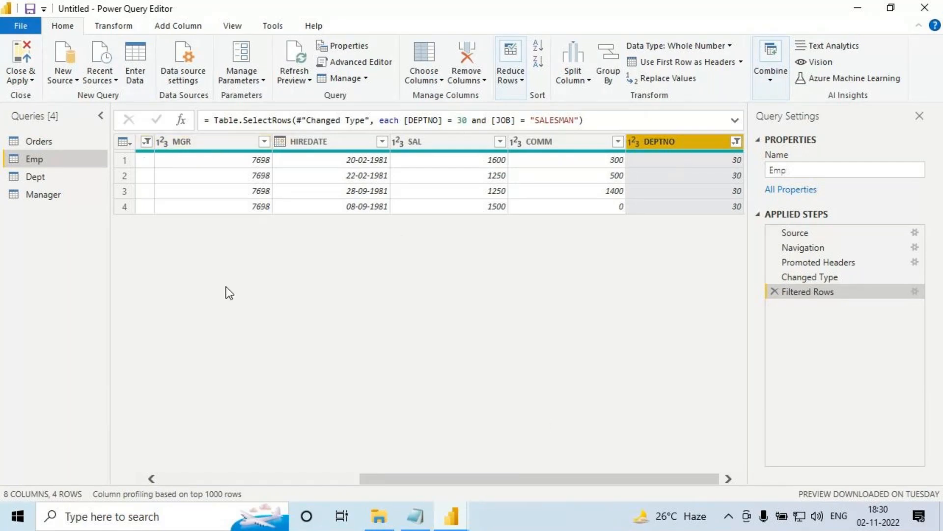
left_click_drag(387, 479, 343, 465)
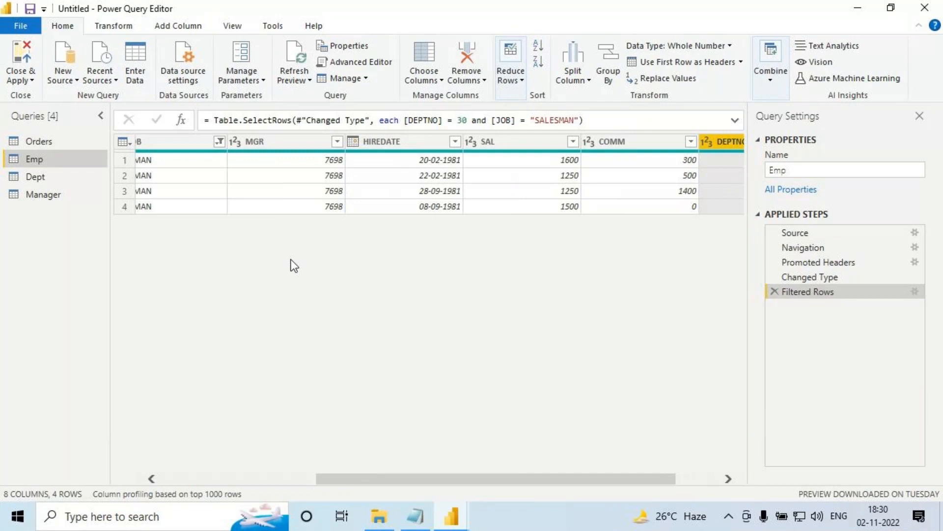
left_click(196, 142)
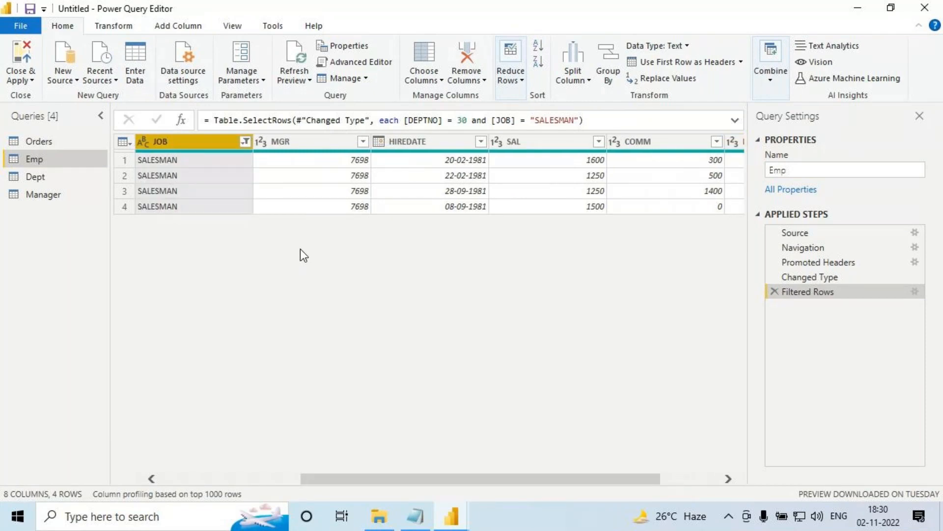
- Write a circled O|P in red below the filtered rows with an arrow into it and one back up, and erase the marks
key("ctrl+2")
left_click_drag(301, 223, 289, 333)
mouse_move(283, 296)
left_mouse_down()
mouse_move(297, 326)
mouse_move(284, 356)
mouse_move(251, 358)
left_mouse_up()
left_click_drag(323, 337, 327, 400)
mouse_move(355, 404)
left_mouse_down()
mouse_move(379, 352)
mouse_move(355, 372)
left_mouse_up()
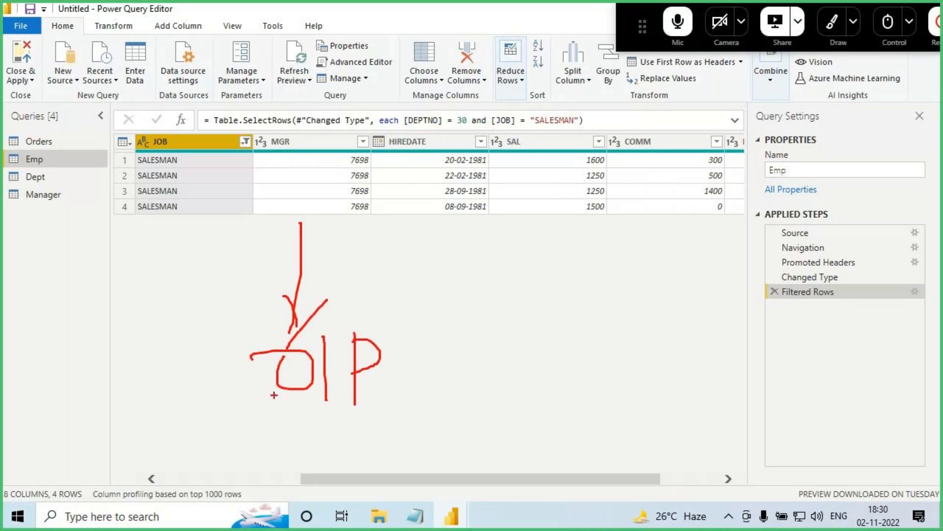
left_click_drag(273, 392, 390, 375)
mouse_move(366, 322)
left_mouse_down()
mouse_move(424, 219)
mouse_move(455, 242)
left_mouse_up()
left_click_drag(400, 239, 418, 208)
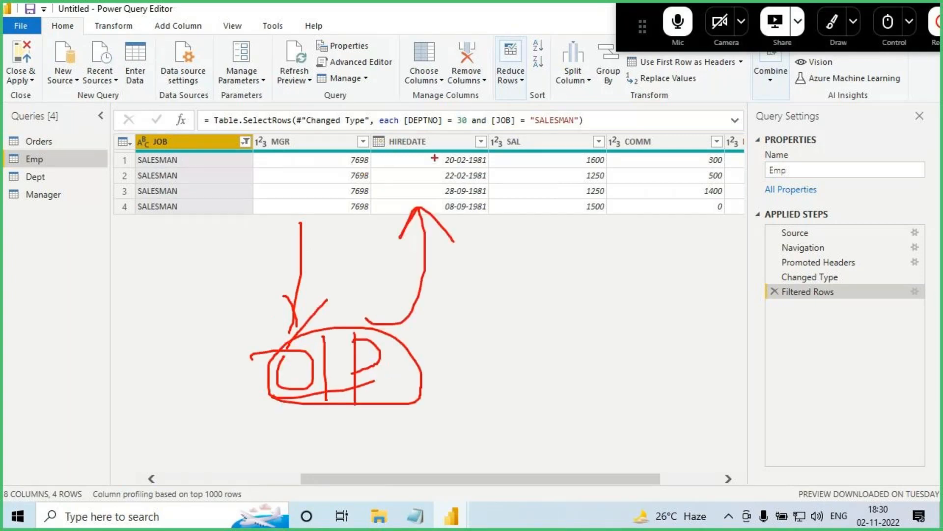
key("Escape")
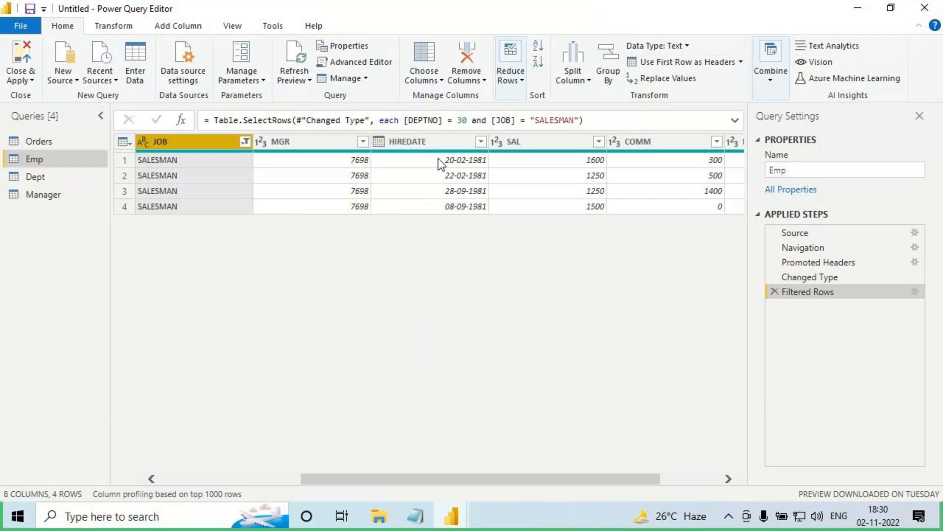
- In the Notepad notes, copy the condition Deptno =30 AND Job="SALESMAN" onto its own line below the Load the Employees sentence
left_click(421, 517)
scroll(85, 205, "up", 2)
left_click_drag(189, 253, 421, 258)
key("ctrl+c")
left_click(112, 293)
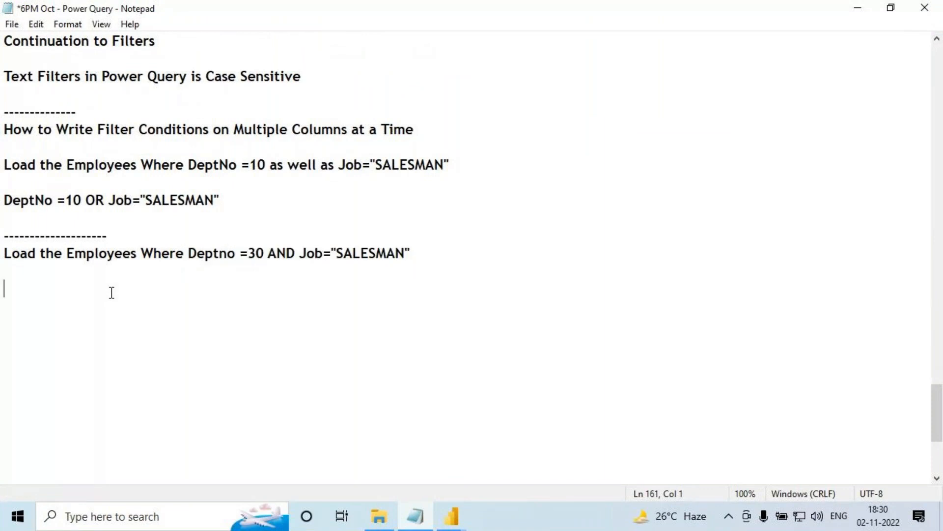
key("ctrl+v")
- Highlight the operands and the OR and AND operators in the two condition lines for comparison, and save the notes
left_click_drag(11, 288, 55, 289)
left_click_drag(139, 289, 212, 287)
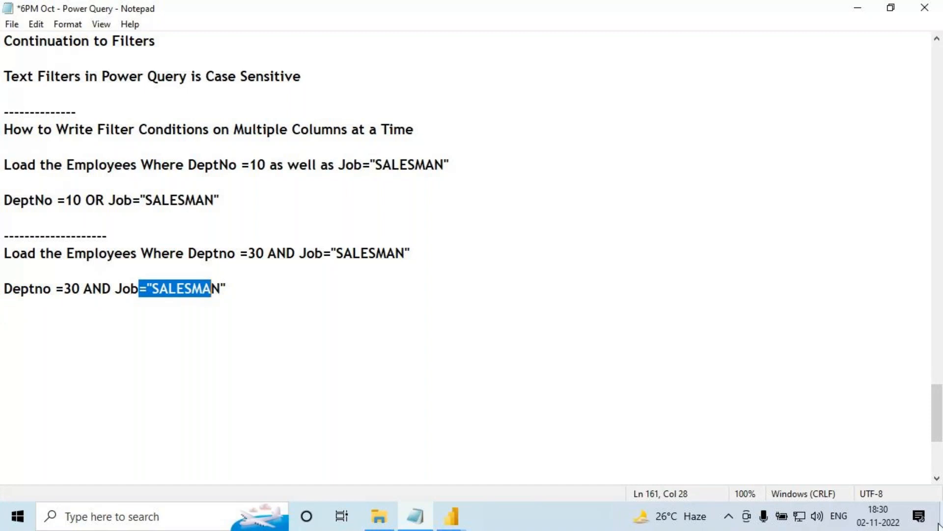
left_click_drag(9, 200, 74, 200)
left_click_drag(139, 200, 220, 200)
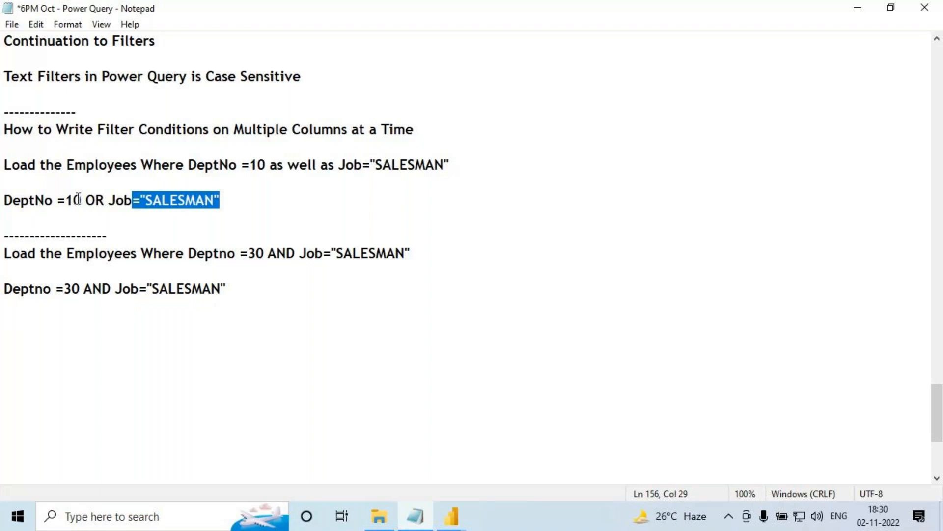
left_click_drag(73, 200, 115, 200)
left_click_drag(83, 290, 111, 290)
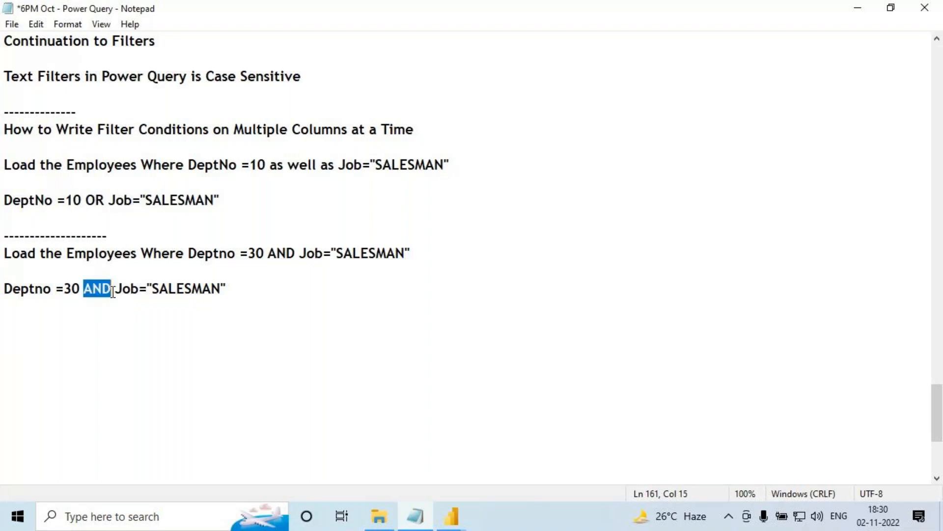
left_click(240, 285)
key("ctrl+s")
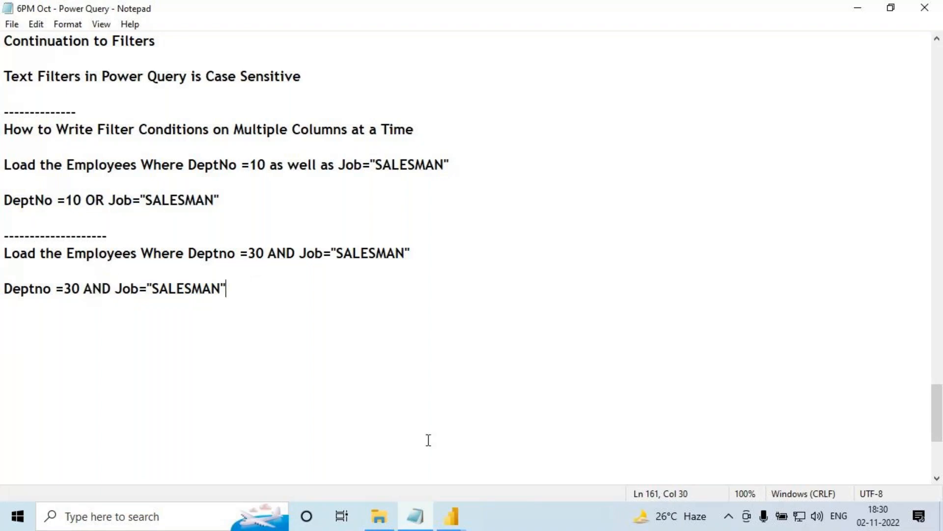
- Switch to Power Query Editor, open the Orders query, and inspect the filter options of the Sales column before cancelling them
left_click(451, 516)
left_click(520, 478)
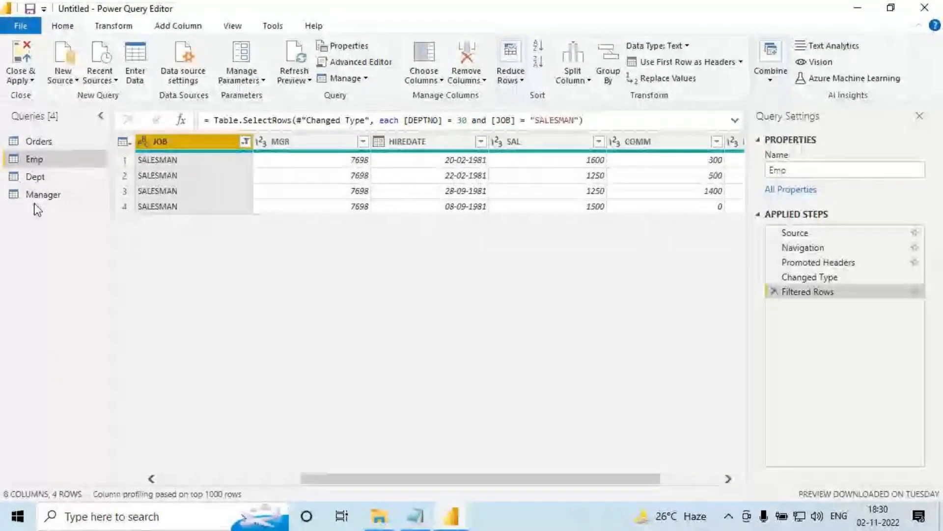
left_click(54, 142)
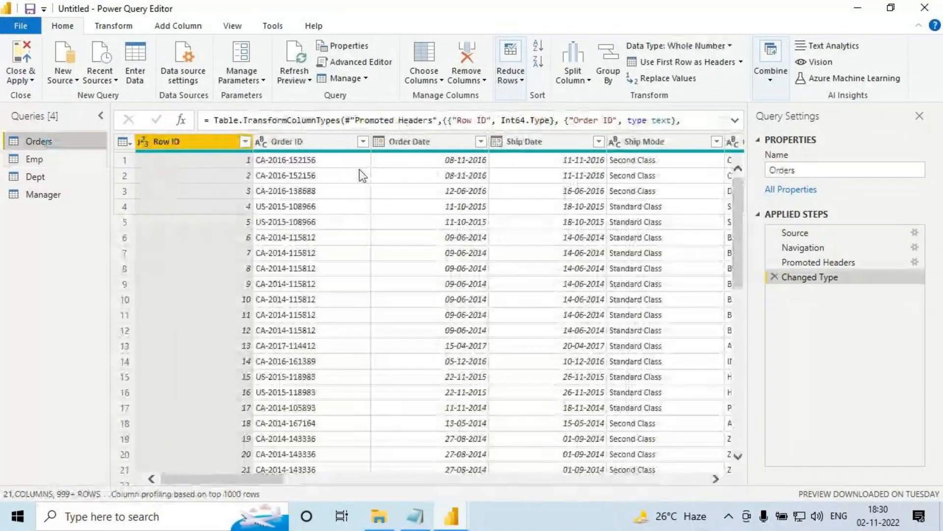
left_click_drag(262, 480, 632, 486)
left_click(616, 143)
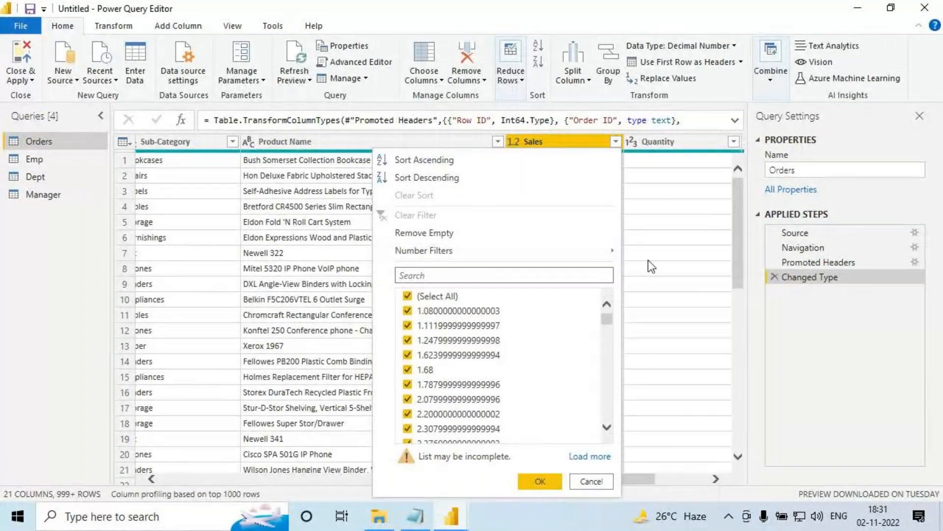
left_click(585, 479)
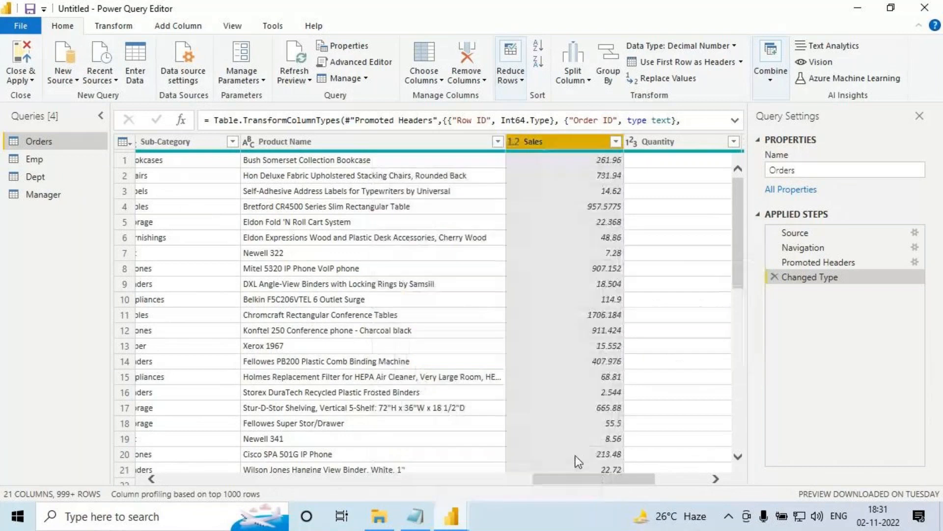
- View the Text Filters options of the Region column in Orders and select the Order Date column
left_click_drag(562, 481, 485, 482)
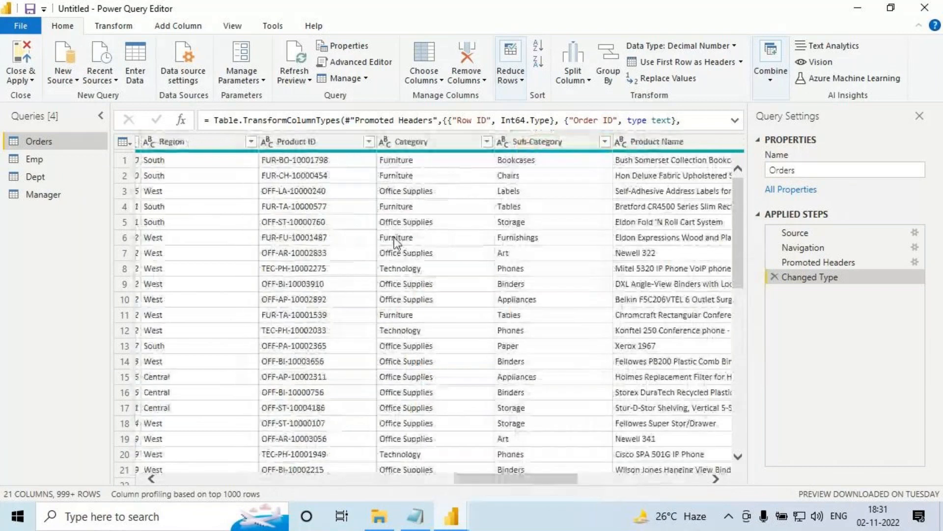
left_click(230, 143)
left_click(250, 142)
mouse_move(78, 255)
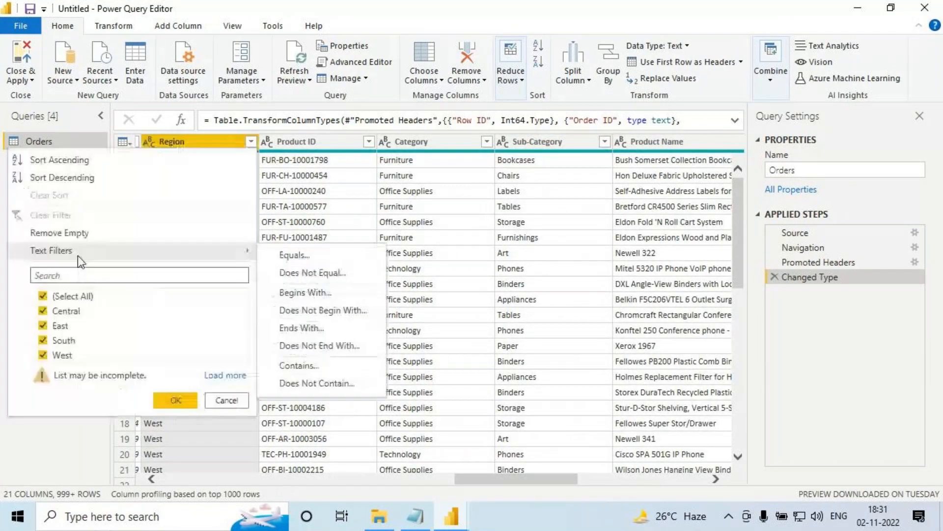
left_click_drag(496, 481, 217, 488)
left_click(335, 142)
mouse_move(350, 152)
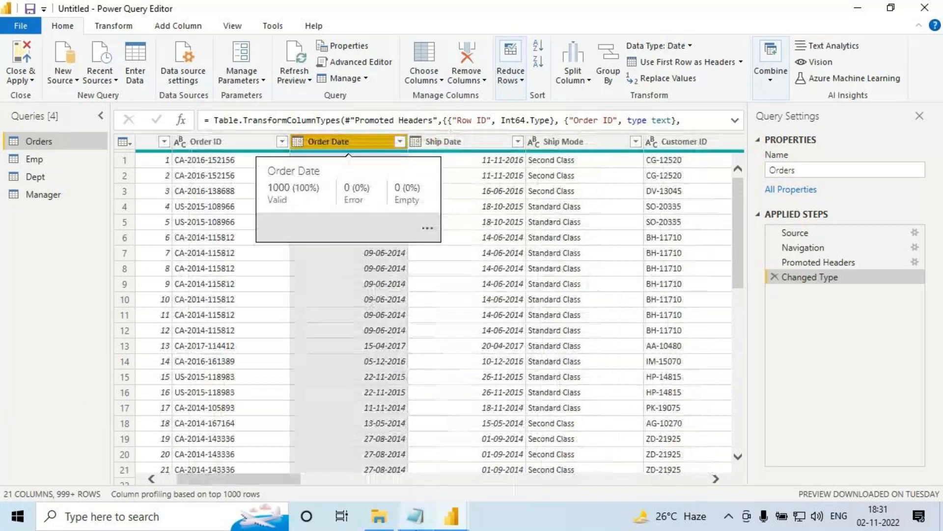
- Add a dashed divider and the heading Filtering Data on Date Datatype Columns to the Notepad notes and save them
left_click(416, 516)
left_click(3, 326)
type("-----------------------")
key("Return")
type("Filtering Data on Date Datatype Columns")
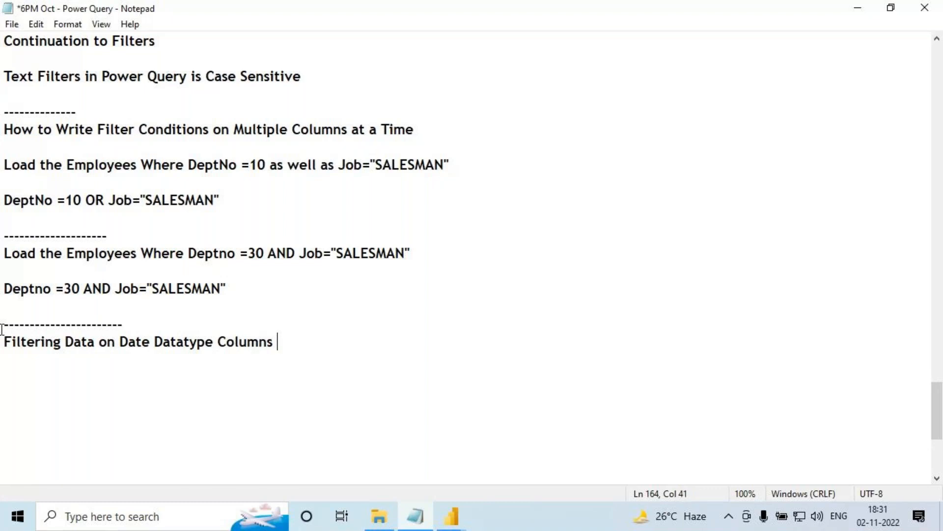
key("ctrl+s")
- Return to Orders in Power Query Editor, underline the Order Date header in red, and handwrite marks over the column's cells
left_click(451, 516)
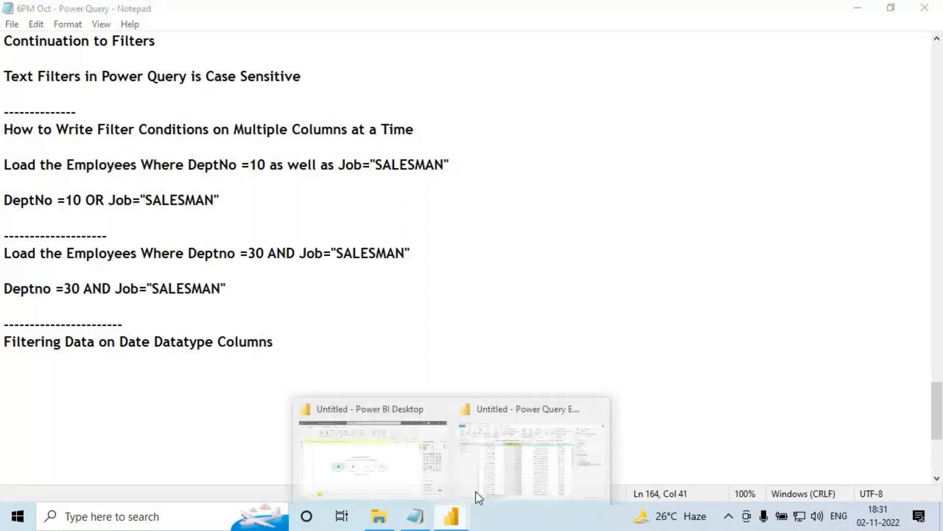
left_click(476, 491)
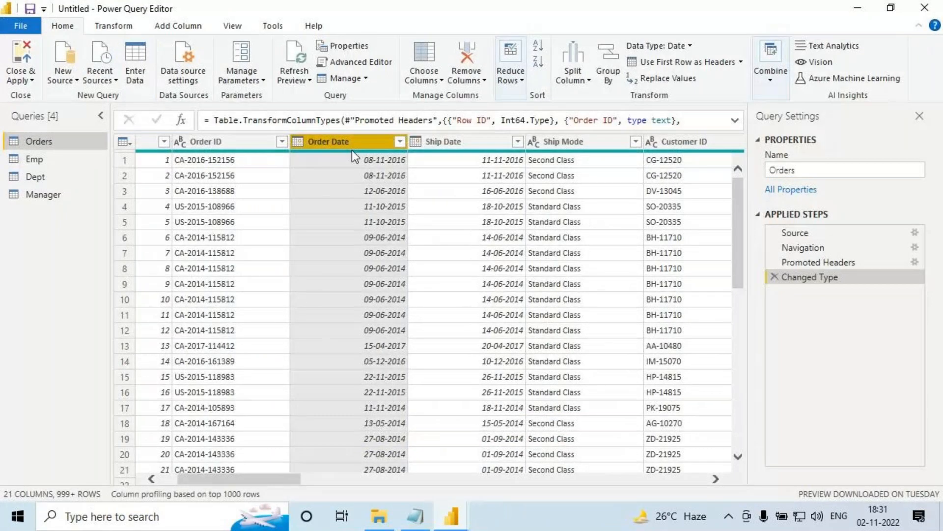
mouse_move(352, 153)
left_click_drag(306, 152, 375, 153)
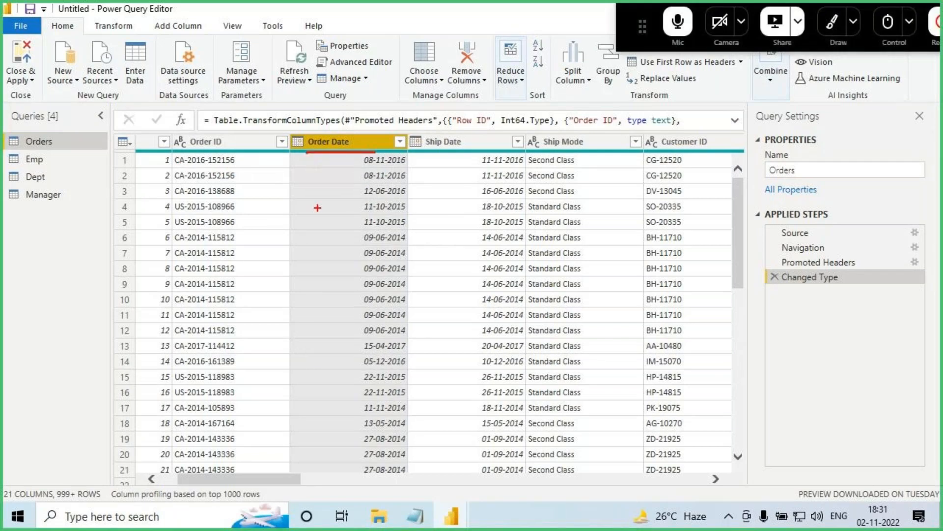
left_click_drag(309, 201, 321, 227)
left_click_drag(328, 207, 326, 208)
left_click_drag(336, 204, 336, 223)
mouse_move(342, 224)
left_mouse_down()
mouse_move(345, 202)
mouse_move(385, 202)
left_mouse_up()
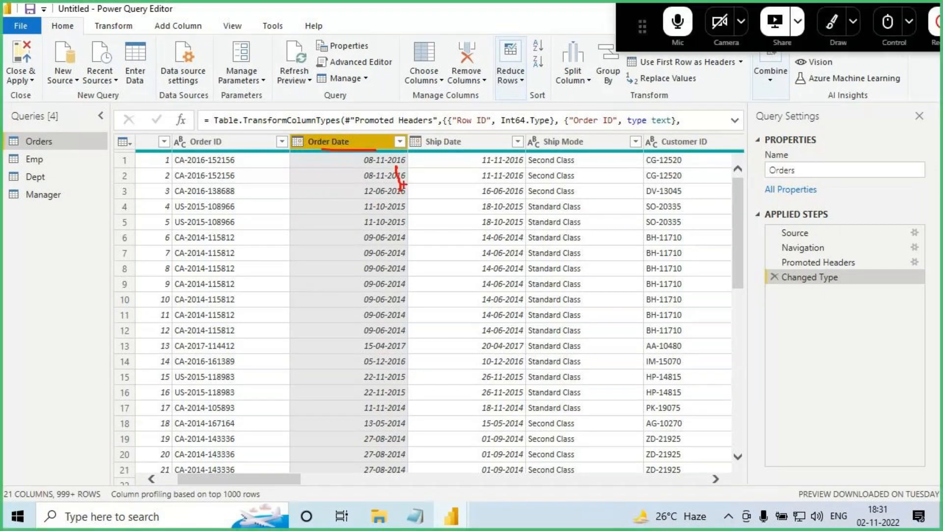
- Write 14 and 17 in red beside the Order Date values and circle both numbers
left_click_drag(406, 174, 420, 205)
left_click_drag(409, 240, 410, 273)
mouse_move(414, 238)
left_mouse_down()
mouse_move(431, 238)
mouse_move(426, 271)
left_mouse_up()
left_click_drag(416, 253, 446, 232)
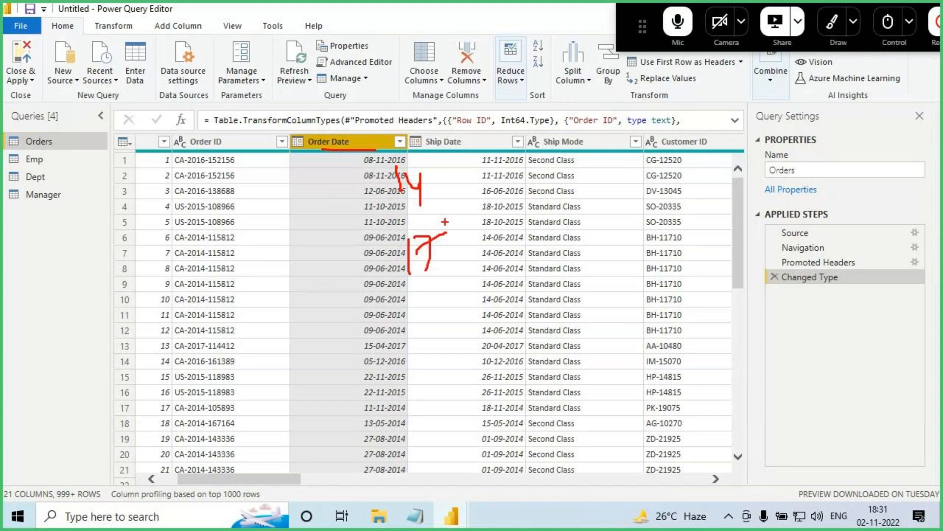
mouse_move(448, 168)
left_mouse_down()
mouse_move(433, 284)
mouse_move(438, 173)
left_mouse_up()
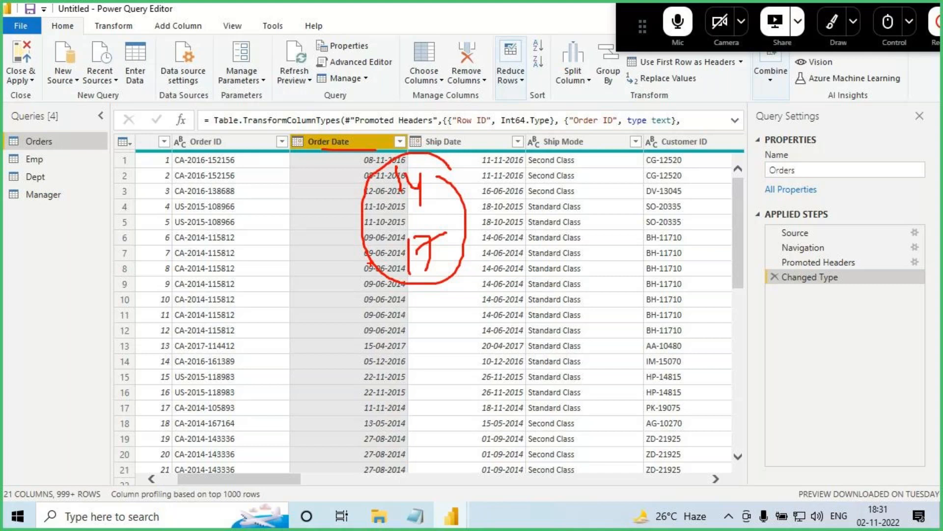
left_click_drag(5, 73, 37, 83)
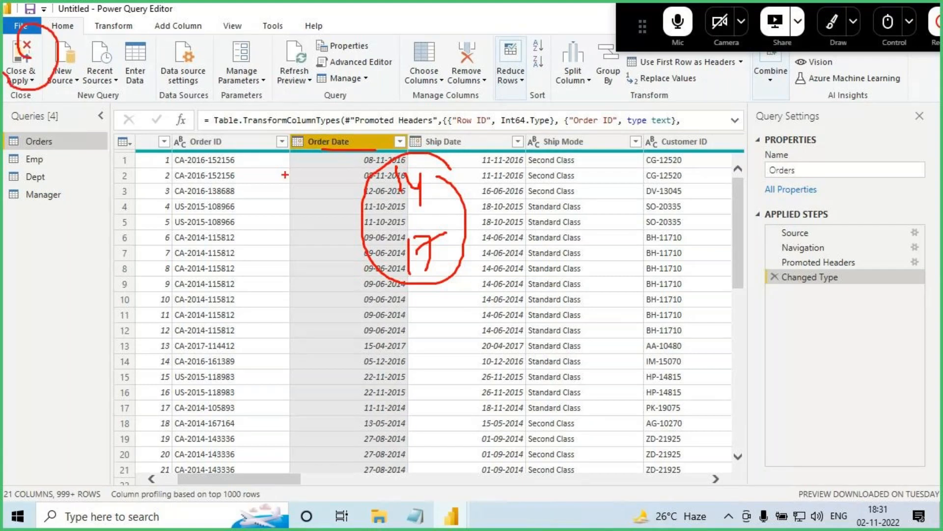
left_click_drag(335, 163, 294, 319)
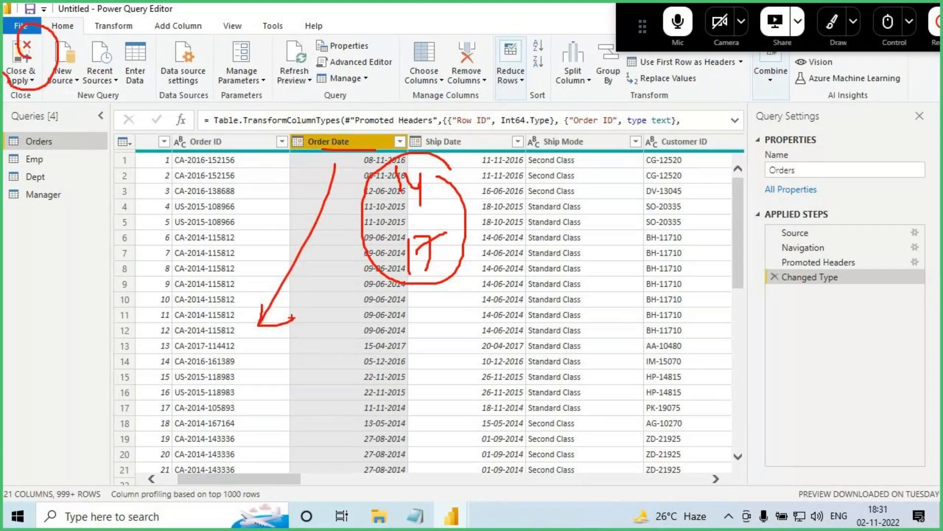
left_click_drag(242, 346, 243, 383)
left_click_drag(253, 356, 262, 381)
mouse_move(274, 336)
left_mouse_down()
mouse_move(265, 404)
mouse_move(253, 342)
left_mouse_up()
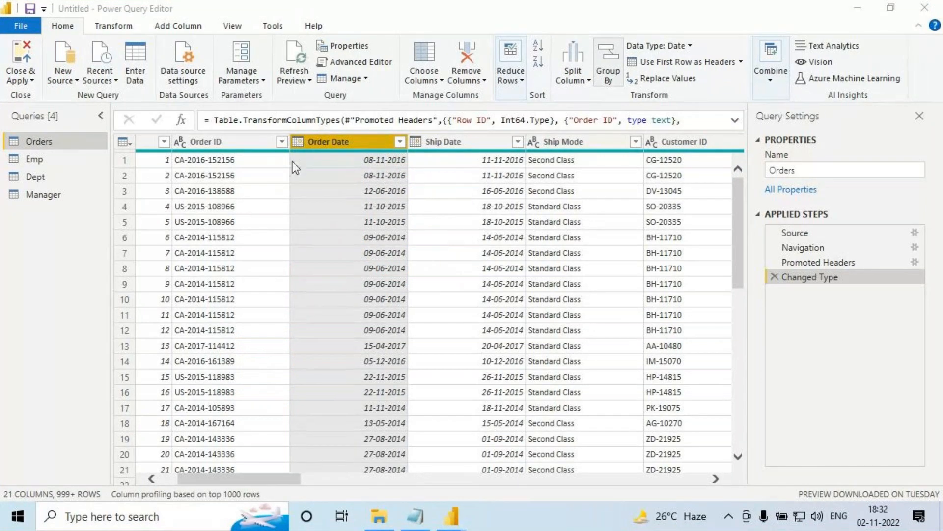
- Open the filter list of the Order Date column and look through its available dates
left_click(329, 143)
left_click(399, 142)
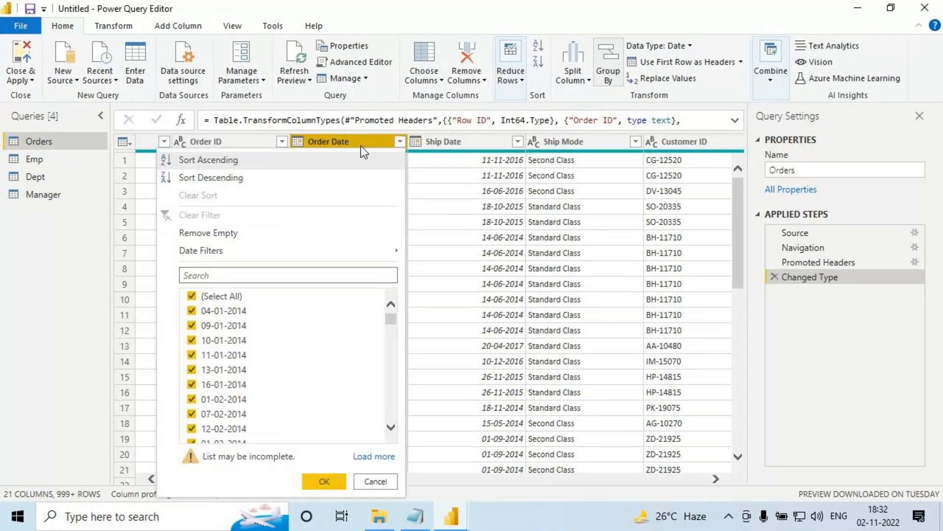
left_click(360, 146)
left_click(400, 142)
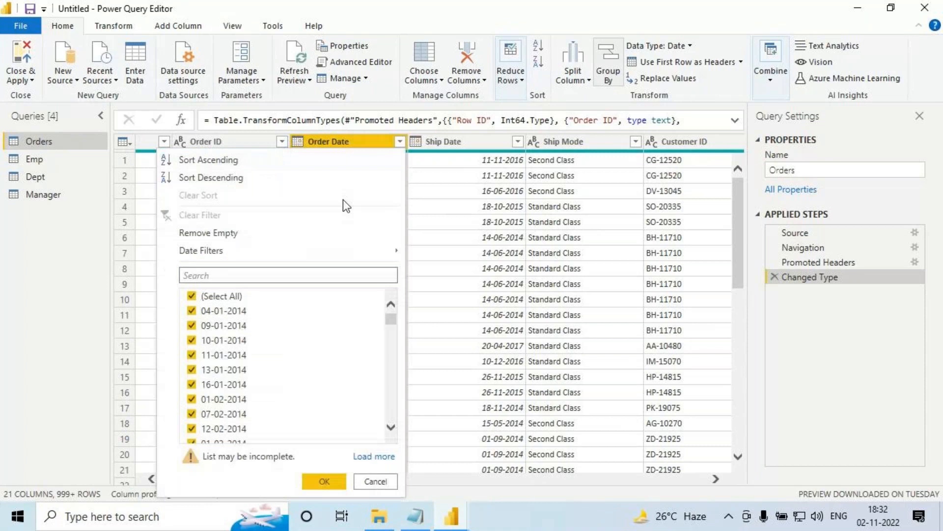
scroll(194, 324, "down", 5)
scroll(195, 324, "up", 5)
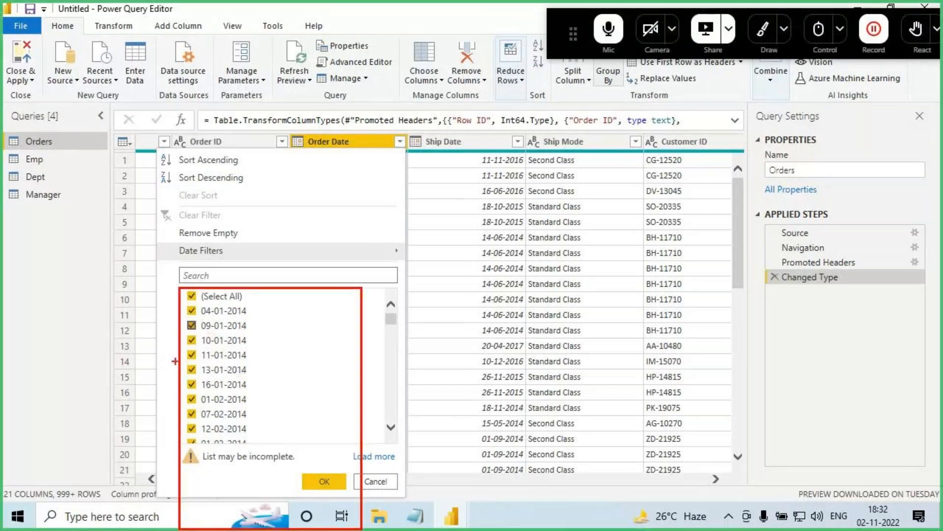
left_click_drag(230, 335, 187, 393)
left_click_drag(191, 336, 241, 409)
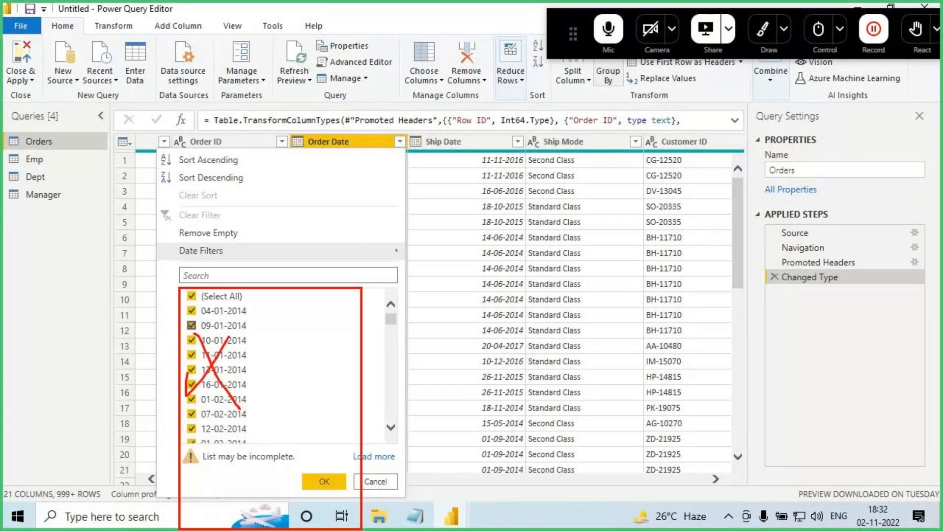
left_click_drag(180, 256, 254, 256)
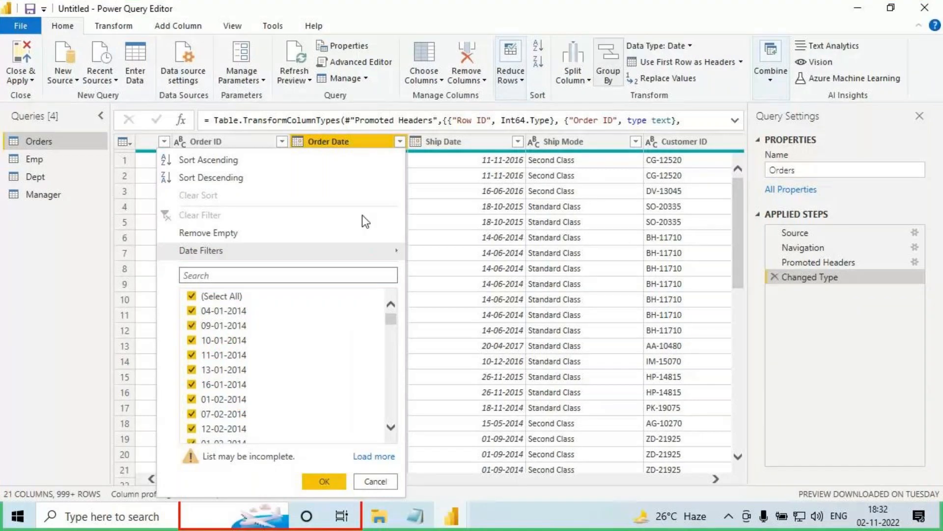
left_click(344, 141)
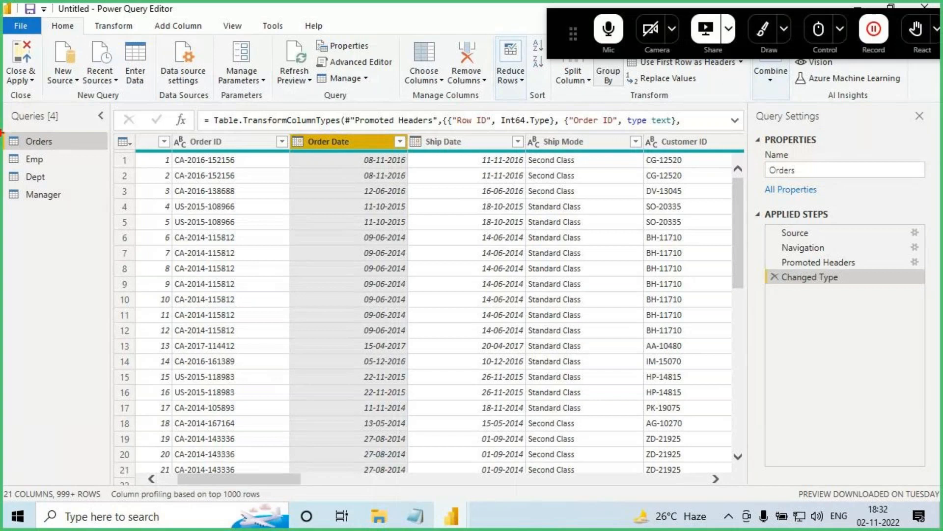
mouse_move(2, 131)
left_mouse_down()
mouse_move(69, 145)
mouse_move(126, 366)
left_mouse_up()
left_click_drag(118, 335, 151, 334)
mouse_move(134, 374)
left_mouse_down()
mouse_move(134, 435)
mouse_move(156, 415)
mouse_move(157, 364)
left_mouse_up()
mouse_move(206, 319)
left_mouse_down()
mouse_move(168, 383)
mouse_move(210, 397)
left_mouse_up()
left_click_drag(320, 193, 278, 276)
left_click_drag(257, 256, 333, 267)
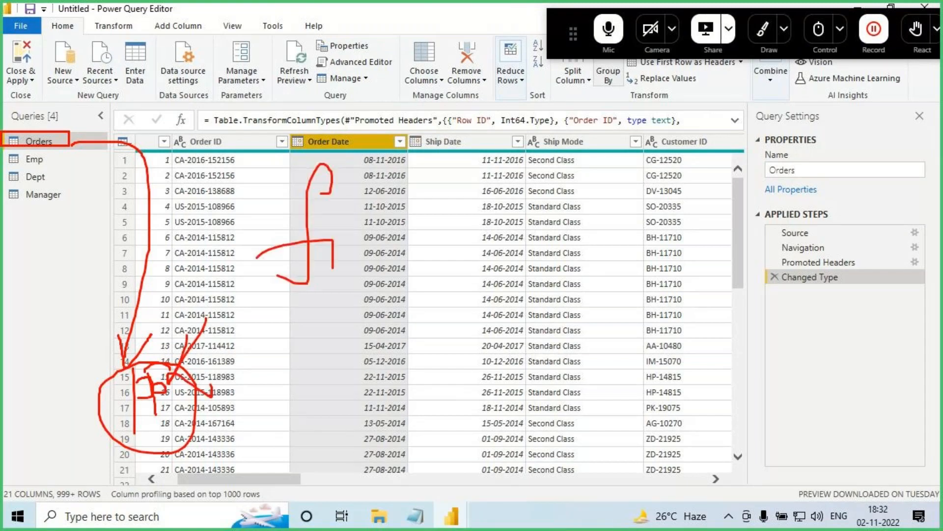
mouse_move(354, 199)
left_mouse_down()
mouse_move(354, 254)
mouse_move(424, 229)
left_mouse_up()
left_click_drag(346, 224, 415, 191)
left_click_drag(305, 284, 450, 249)
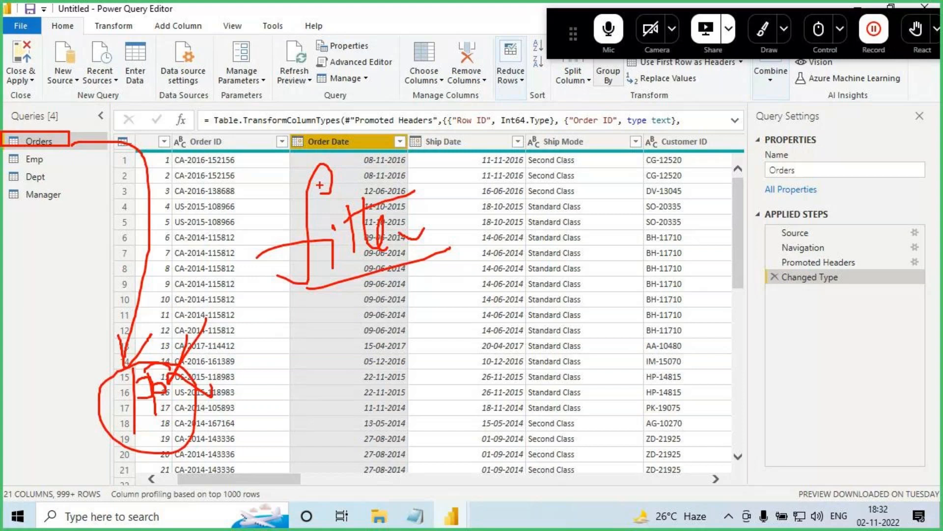
left_click_drag(178, 334, 252, 381)
key("Escape")
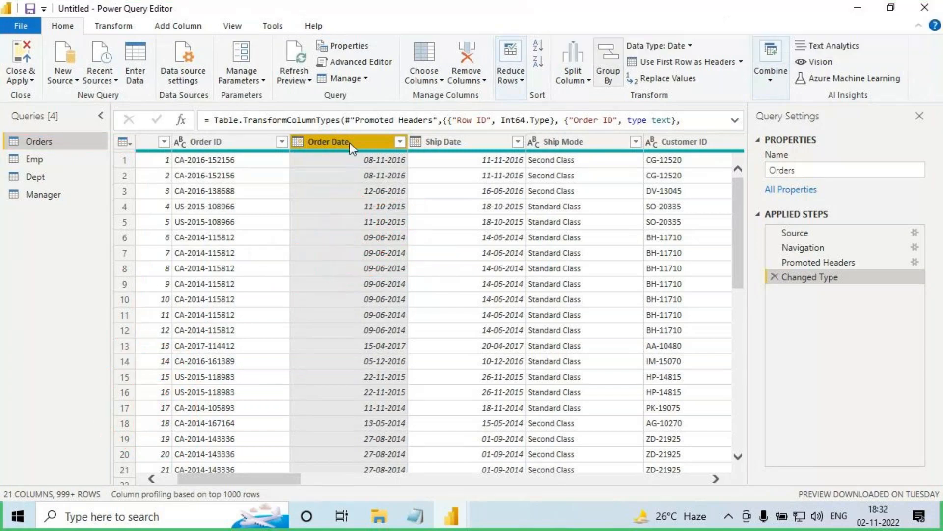
- Start a Between date filter on the Order Date column of the Orders query
left_click(399, 142)
mouse_move(201, 253)
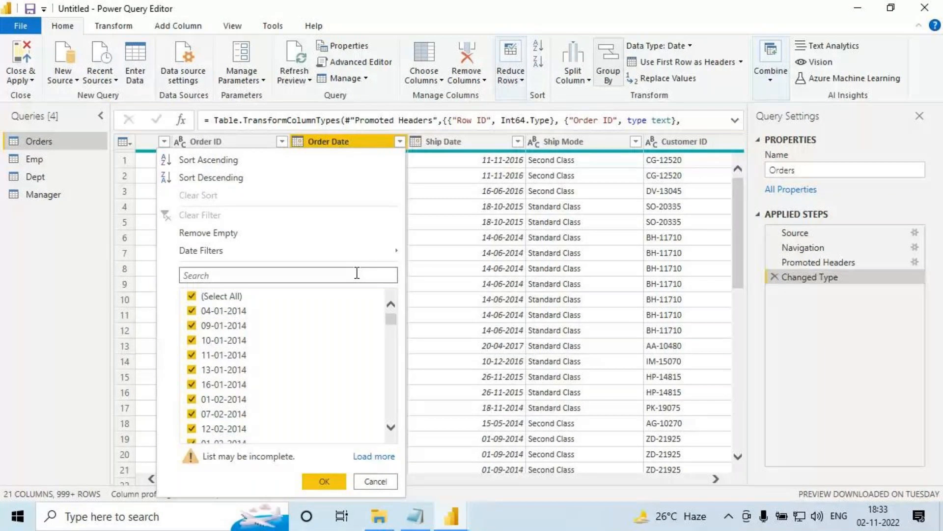
key("Escape")
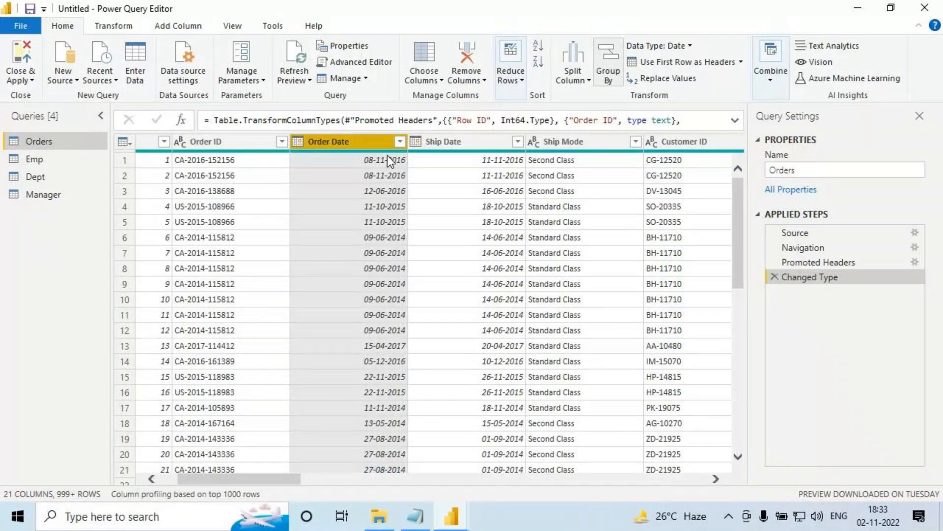
left_click(400, 141)
mouse_move(276, 250)
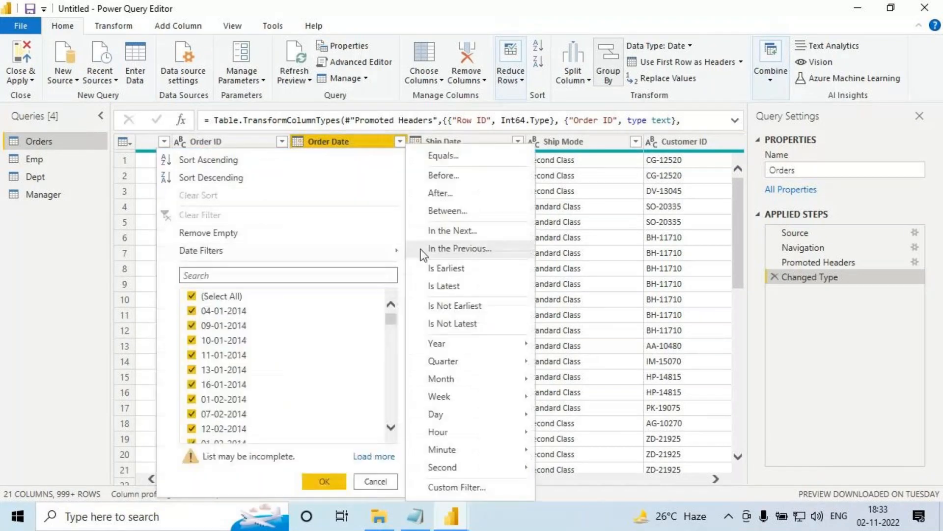
left_click(446, 211)
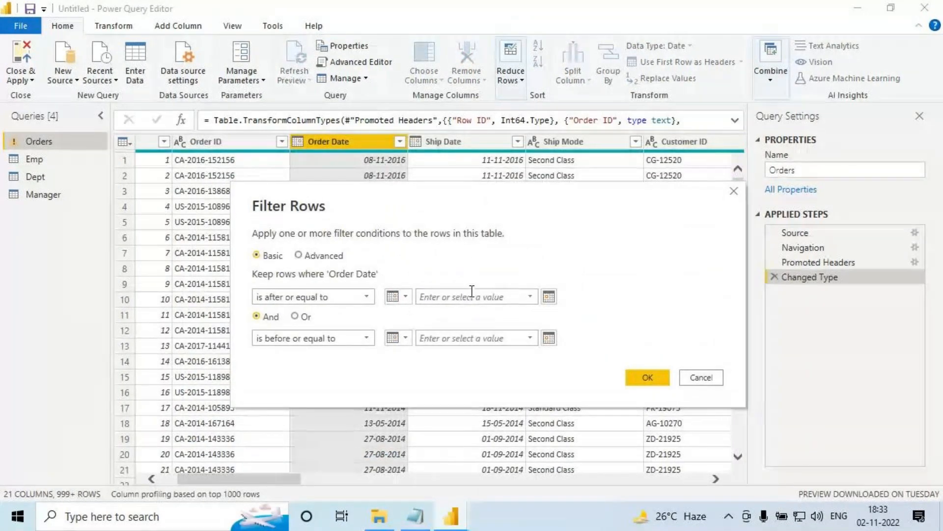
key("ctrl+2")
mouse_move(427, 291)
left_mouse_down()
mouse_move(427, 307)
mouse_move(427, 293)
mouse_move(435, 305)
left_mouse_up()
mouse_move(266, 304)
left_mouse_down()
mouse_move(328, 307)
mouse_move(341, 297)
mouse_move(258, 287)
mouse_move(263, 305)
left_mouse_up()
mouse_move(343, 334)
left_mouse_down()
mouse_move(296, 324)
mouse_move(347, 338)
left_mouse_up()
mouse_move(447, 295)
left_mouse_down()
mouse_move(463, 294)
mouse_move(478, 268)
mouse_move(487, 286)
mouse_move(504, 288)
left_mouse_up()
left_click_drag(510, 282, 523, 281)
mouse_move(530, 268)
left_mouse_down()
mouse_move(549, 276)
mouse_move(554, 264)
mouse_move(565, 274)
mouse_move(616, 231)
left_mouse_up()
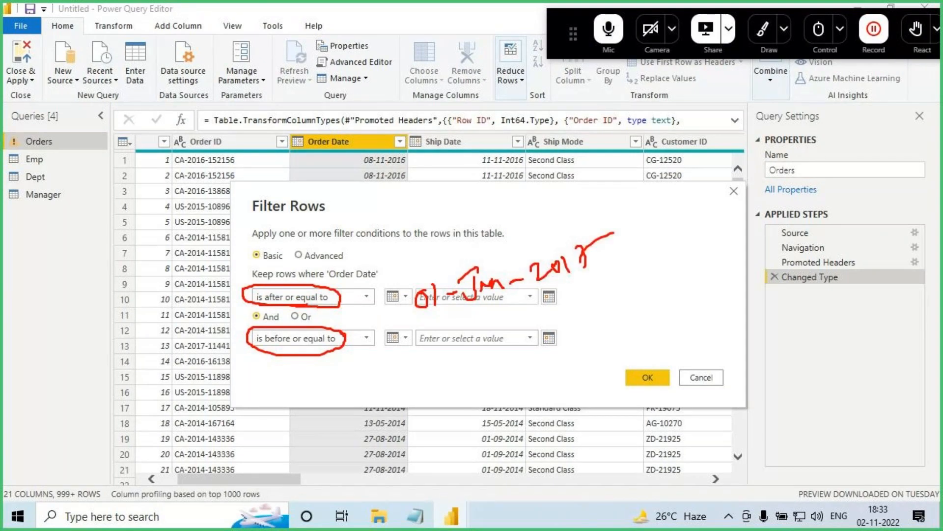
left_click_drag(289, 303, 339, 304)
mouse_move(418, 330)
left_mouse_down()
mouse_move(427, 334)
mouse_move(418, 349)
mouse_move(434, 347)
left_mouse_up()
mouse_move(459, 326)
left_mouse_down()
mouse_move(457, 339)
mouse_move(530, 337)
left_mouse_up()
left_click_drag(547, 318, 569, 339)
left_click_drag(580, 317, 579, 317)
left_click_drag(599, 314, 600, 337)
mouse_move(605, 319)
left_mouse_down()
mouse_move(615, 339)
mouse_move(638, 304)
left_mouse_up()
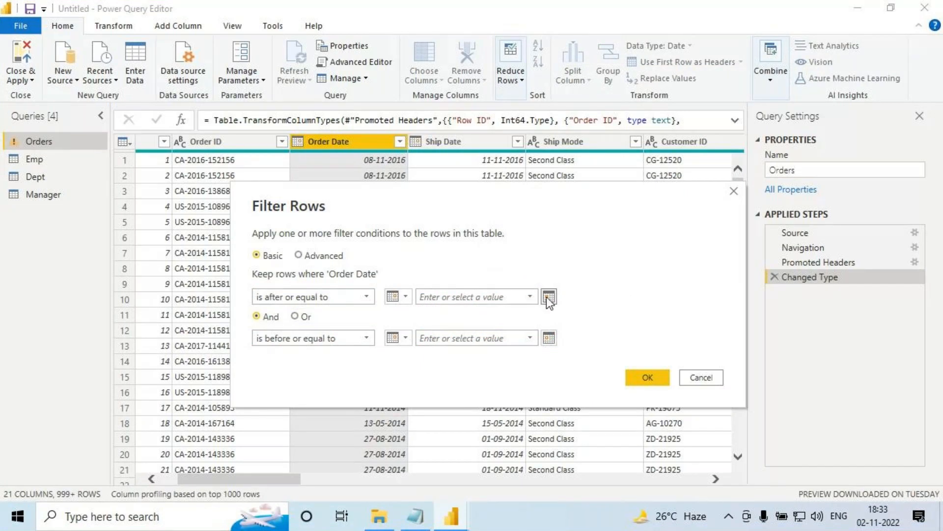
- Set the "is after or equal to" condition for Order Date to 01-01-2017 using the calendar
left_click(550, 300)
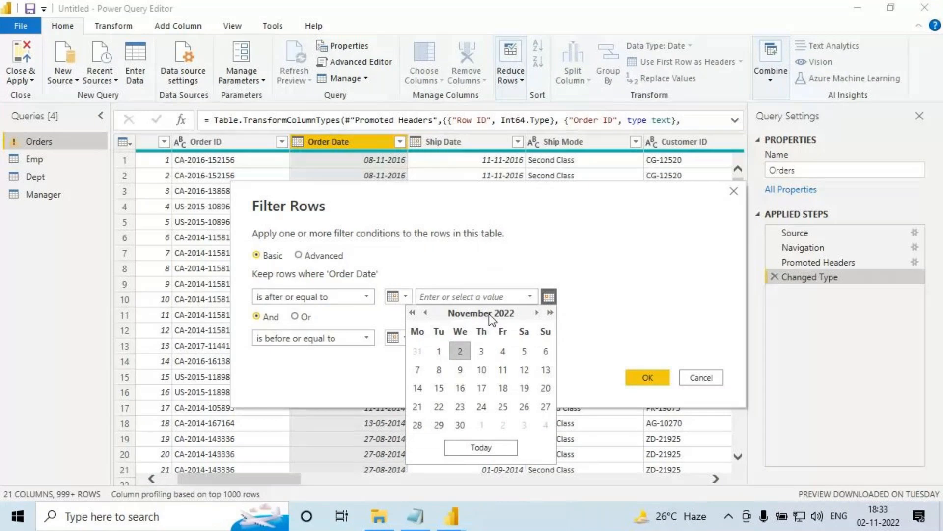
left_click(426, 313)
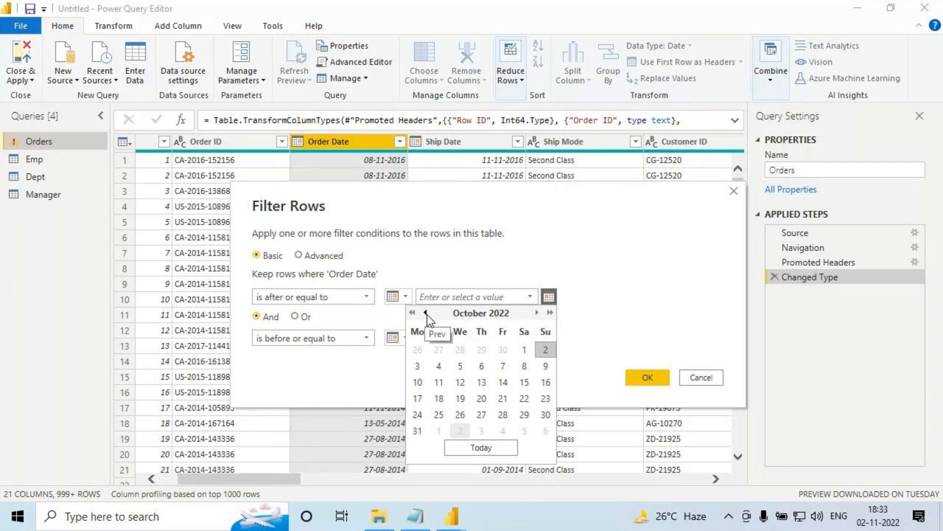
left_click(426, 313)
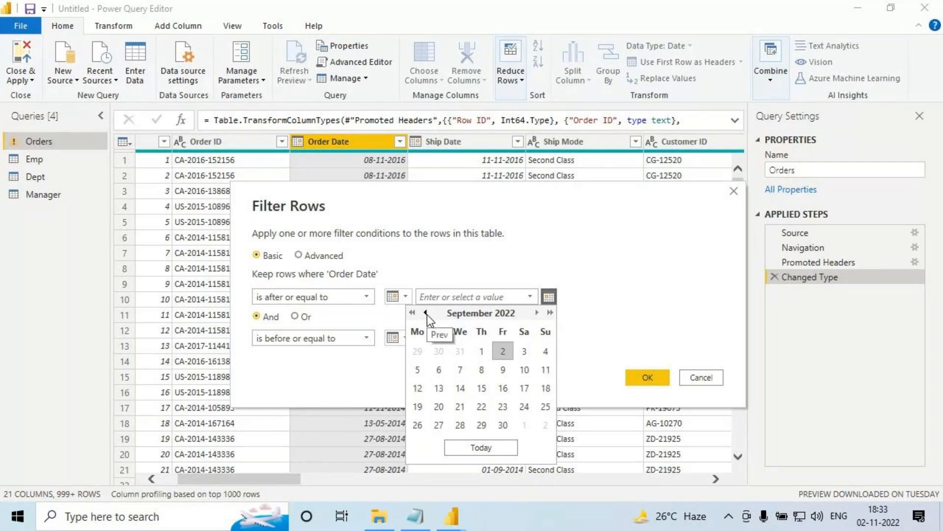
left_click(425, 314)
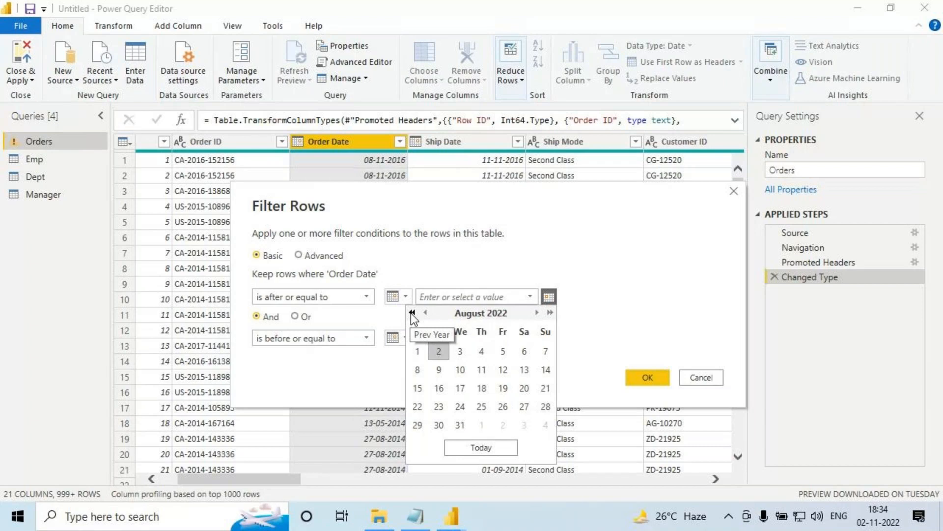
double_click(411, 312)
left_click(413, 313)
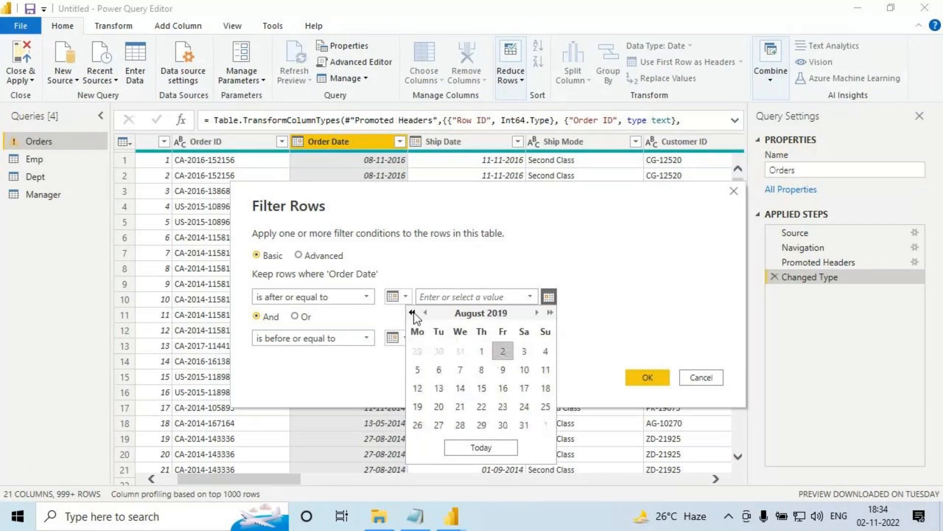
double_click(414, 313)
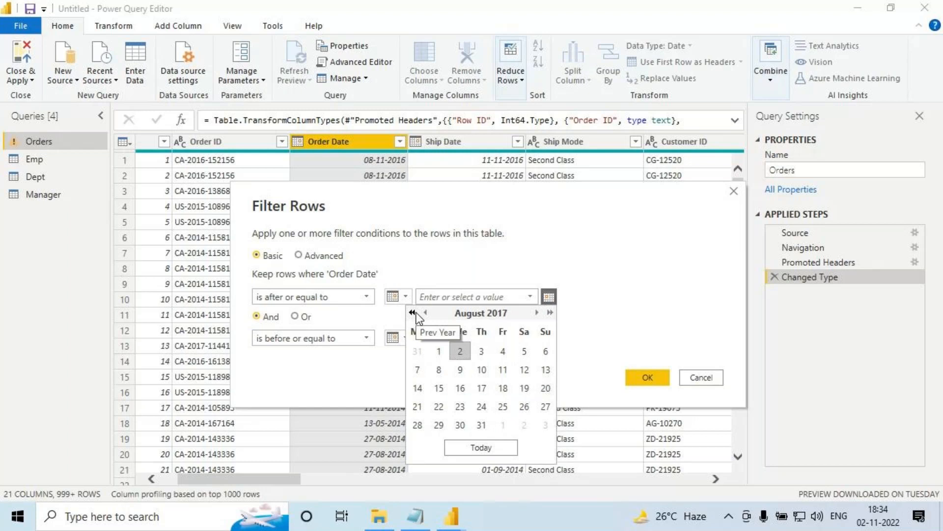
left_click(425, 312)
left_click(426, 313)
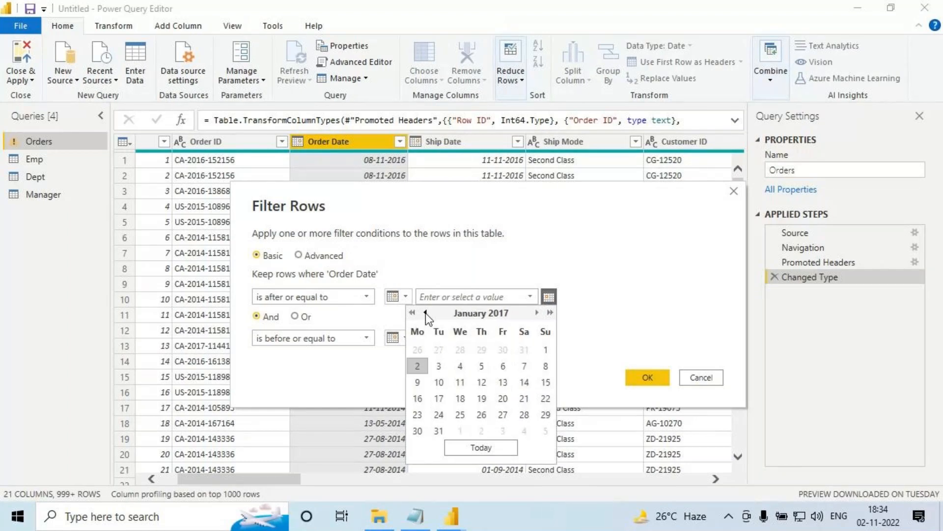
left_click(545, 350)
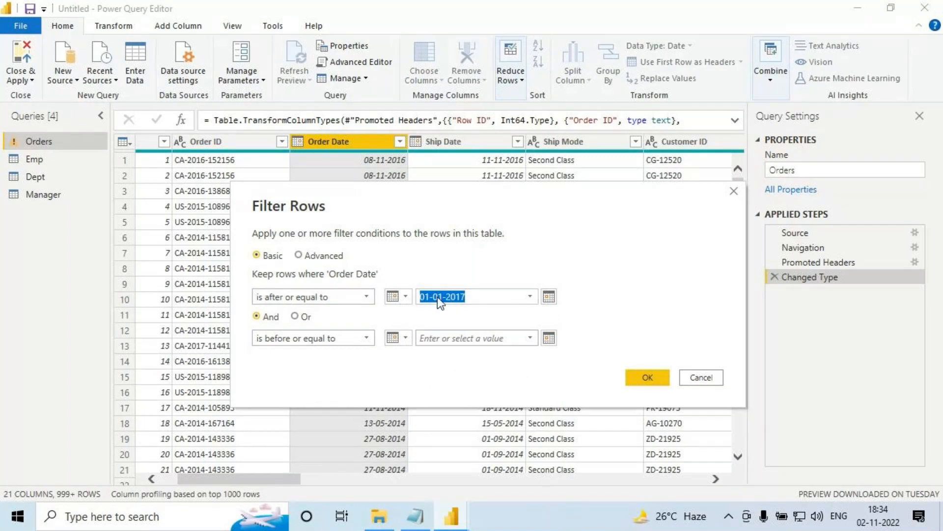
key("Tab")
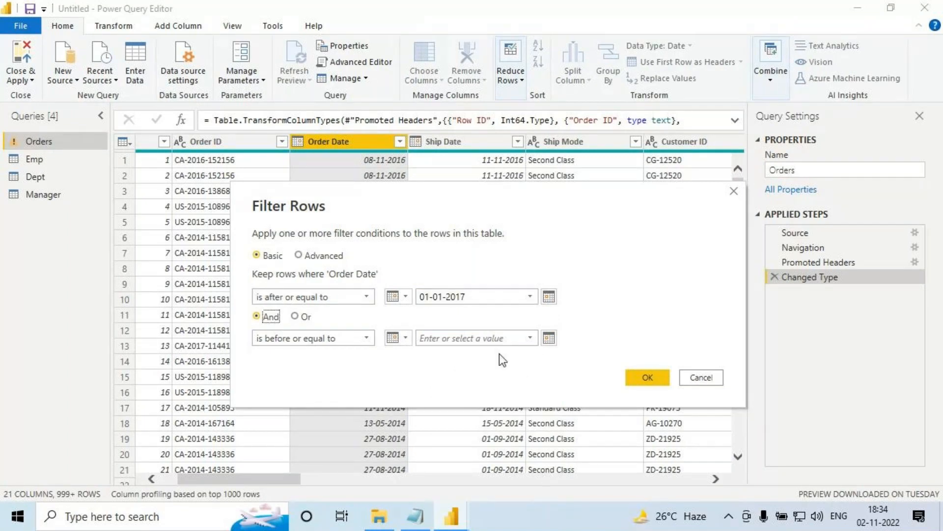
- Set the "is before or equal to" condition to 31-12-2017 using the calendar and apply the row filter
left_click(549, 338)
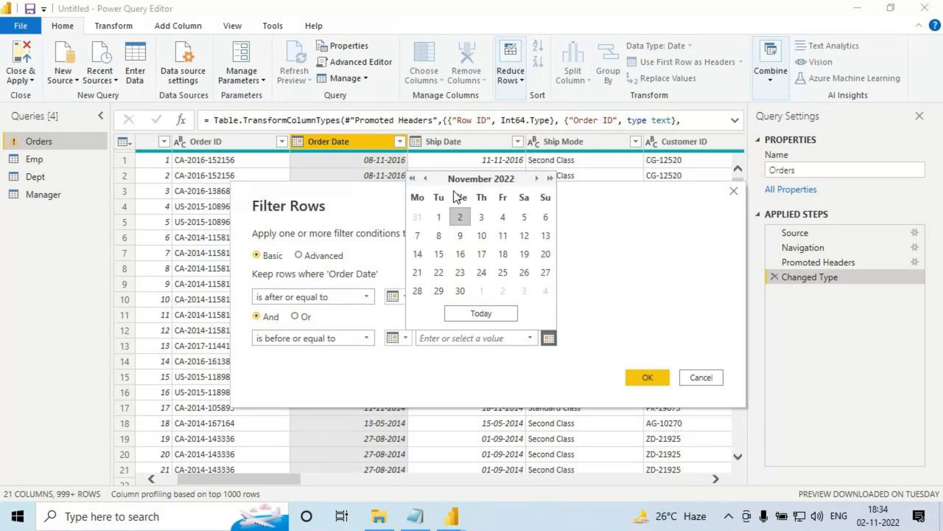
left_click(425, 179)
left_click(426, 179)
left_click(425, 179)
left_click(425, 179)
left_click(425, 179)
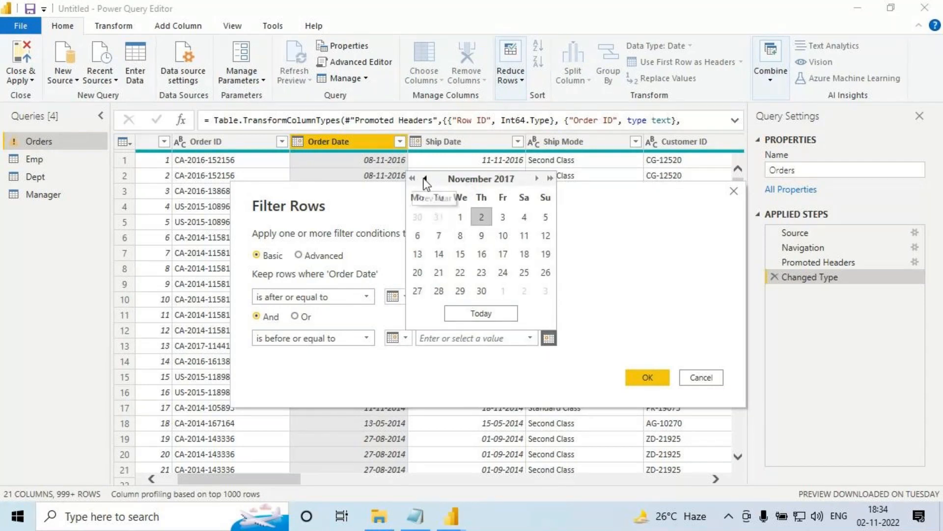
left_click(537, 178)
left_click(537, 178)
left_click(537, 178)
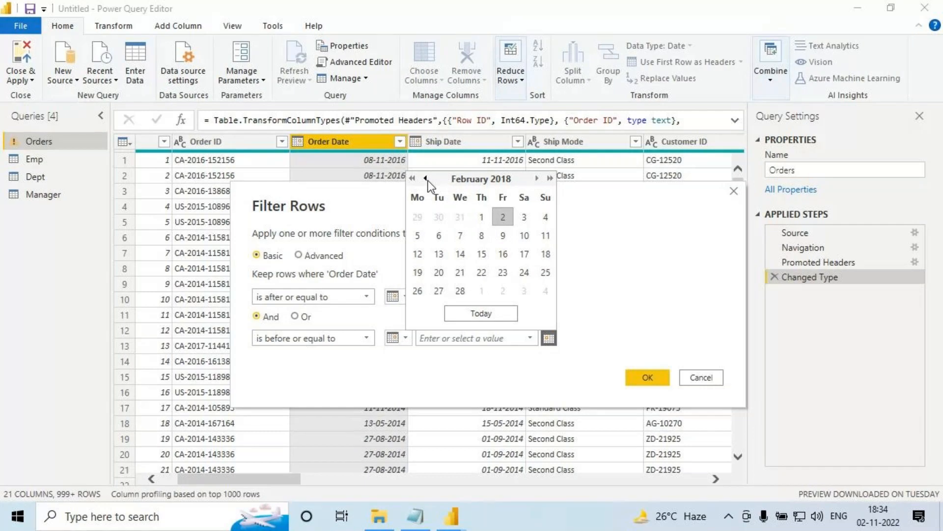
left_click(425, 178)
left_click(426, 179)
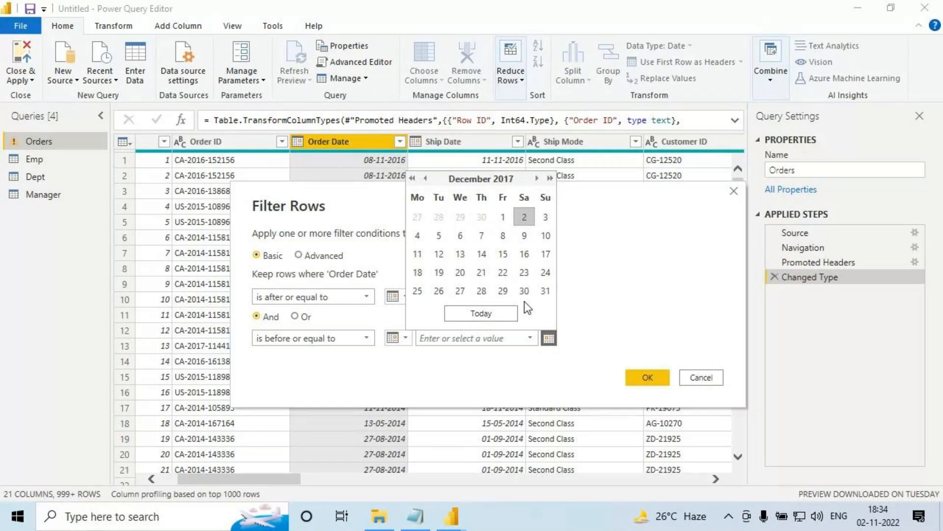
left_click(539, 289)
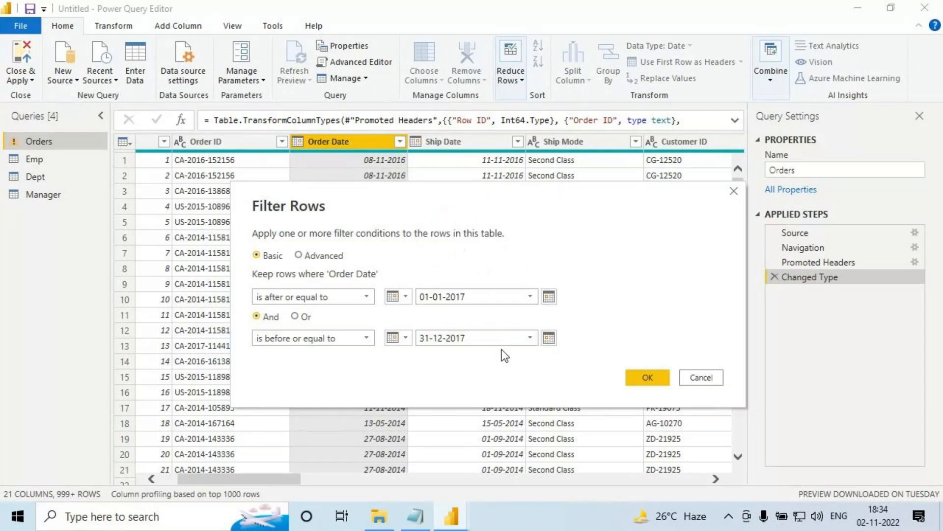
left_click(646, 377)
- Look through the filtered orders and delete the Filtered Rows step from the Orders query
scroll(374, 239, "down", 2)
scroll(372, 235, "down", 15)
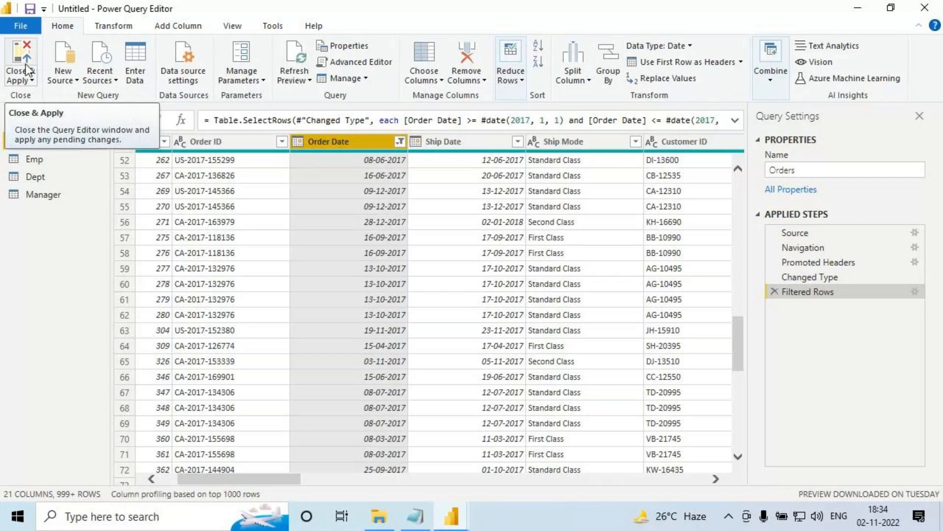
left_click(774, 291)
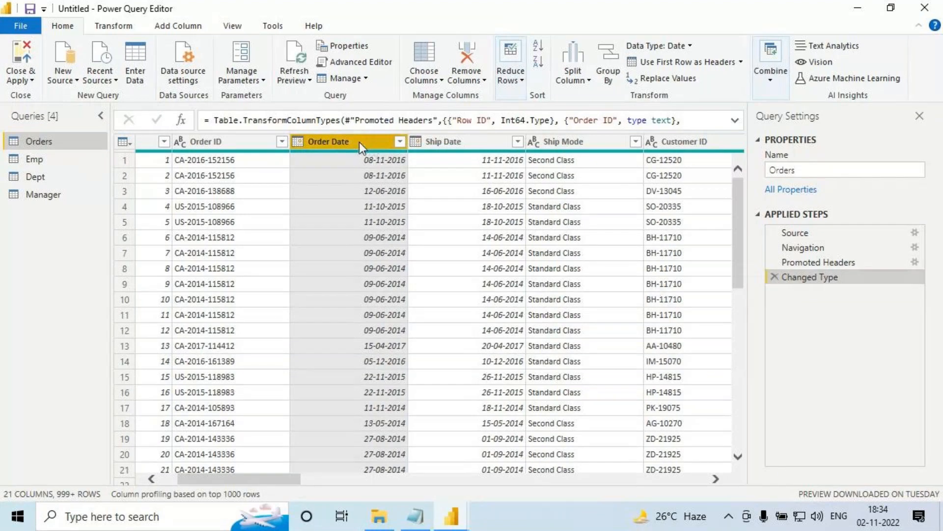
left_click(400, 141)
mouse_move(229, 255)
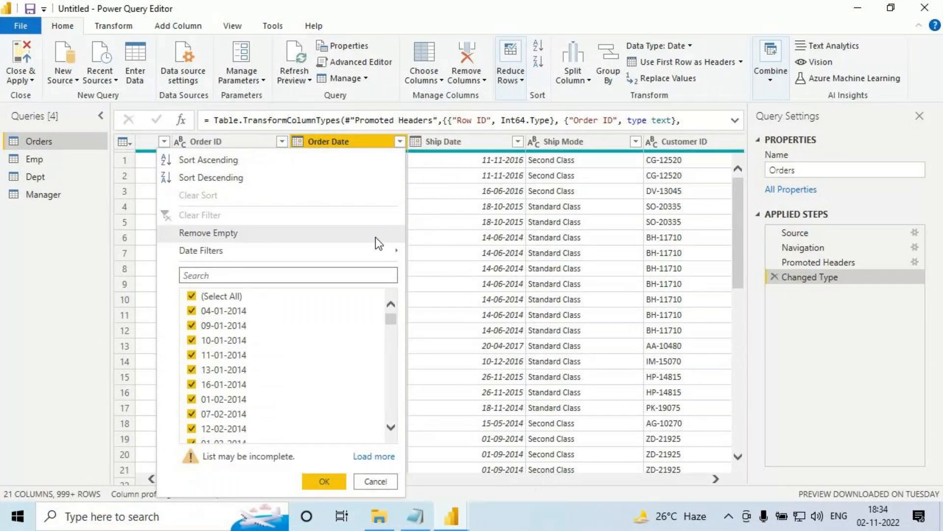
mouse_move(388, 251)
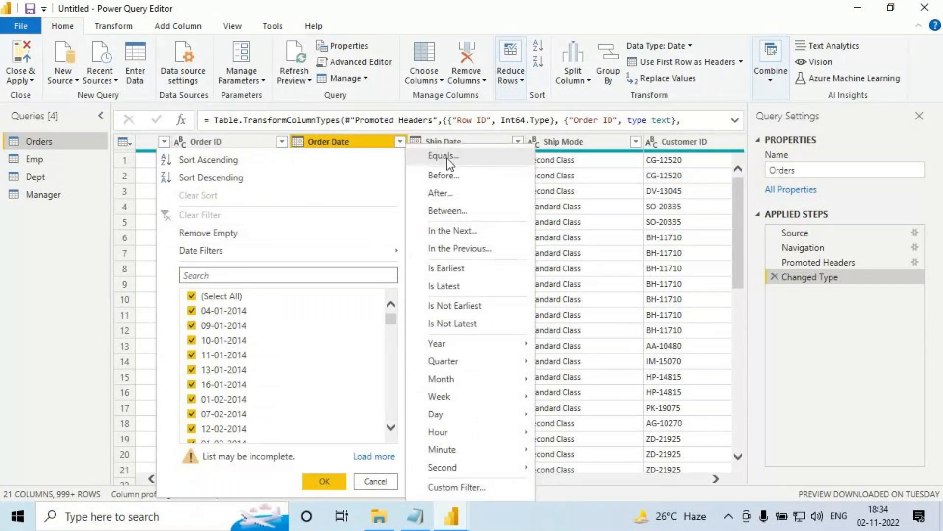
left_click(345, 144)
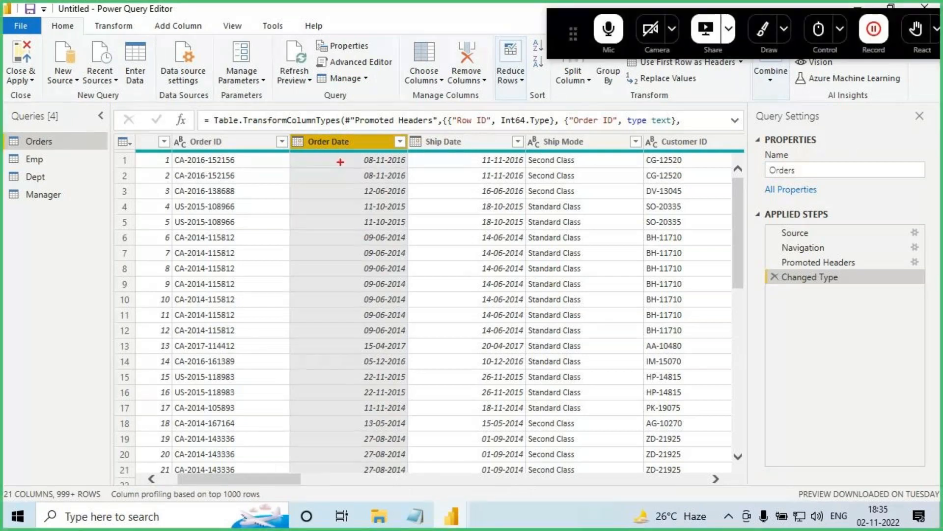
left_click_drag(308, 151, 385, 149)
left_click_drag(357, 121, 437, 161)
left_click_drag(464, 201, 544, 196)
left_click_drag(562, 168, 552, 193)
mouse_move(575, 193)
left_mouse_down()
mouse_move(622, 184)
mouse_move(628, 226)
left_mouse_up()
mouse_move(661, 165)
left_mouse_down()
mouse_move(664, 194)
mouse_move(690, 184)
mouse_move(671, 184)
left_mouse_up()
left_click_drag(687, 165, 689, 163)
left_click_drag(712, 149, 704, 183)
left_click_drag(722, 147, 717, 172)
left_click_drag(396, 278, 357, 388)
left_click_drag(345, 349, 351, 398)
left_click_drag(397, 352, 362, 402)
key("Escape")
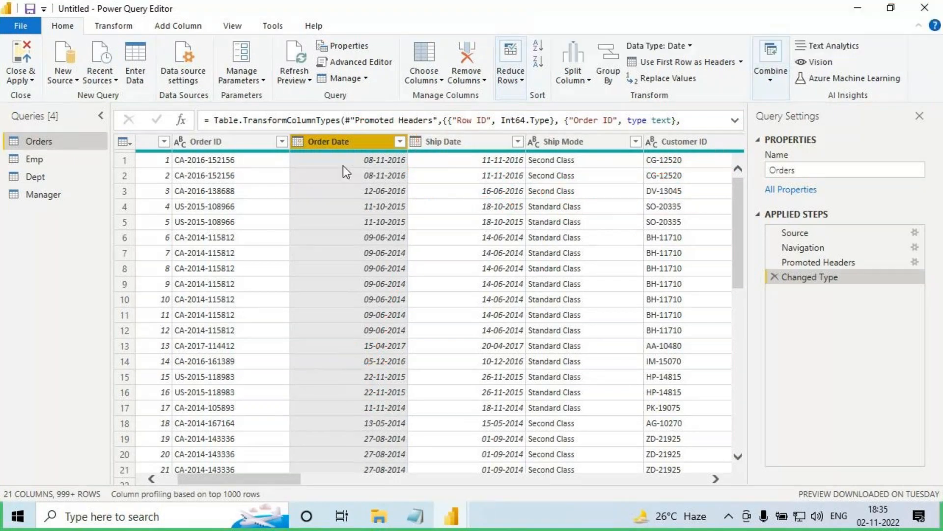
- Apply an Equals date filter of 16-08-2016 to the Order Date column using the calendar, and delete the Filtered Rows step
left_click(400, 142)
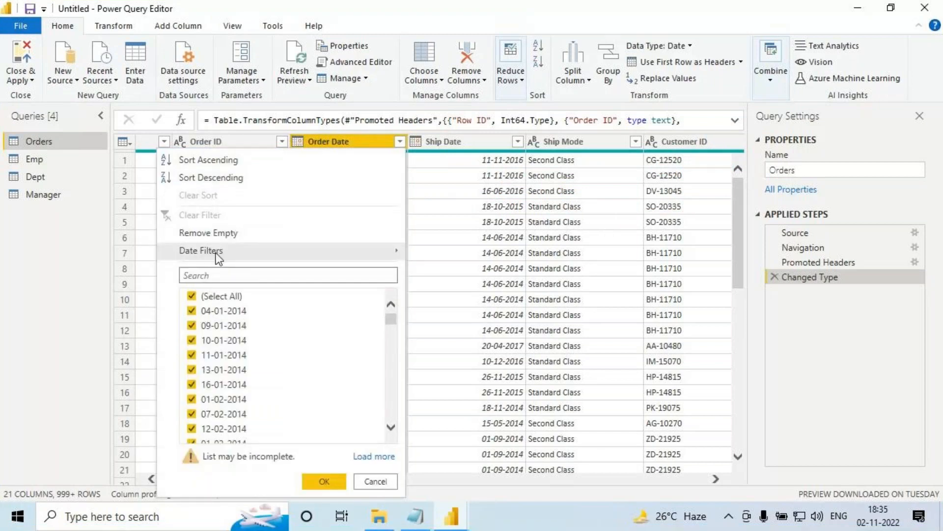
mouse_move(217, 252)
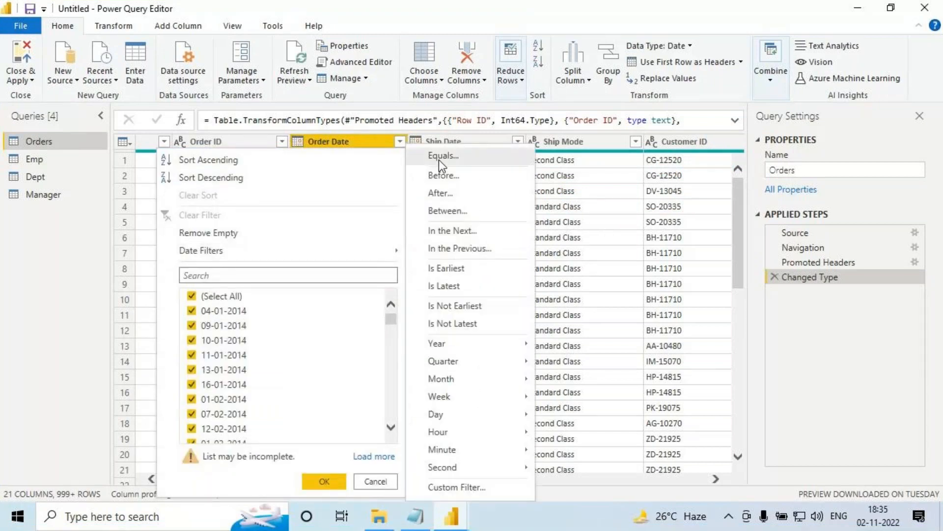
left_click(440, 158)
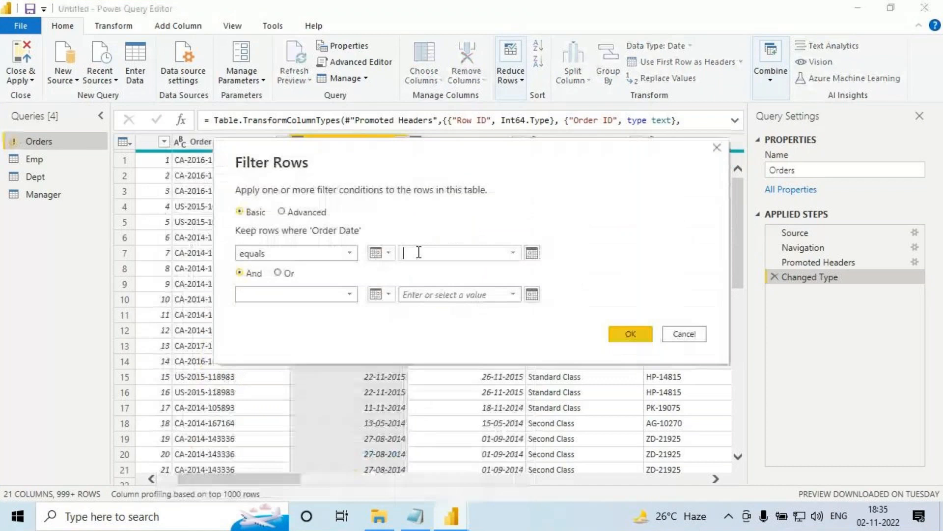
left_click(531, 253)
left_click(396, 270)
left_click(396, 270)
left_click(396, 270)
left_click(396, 270)
left_click(396, 270)
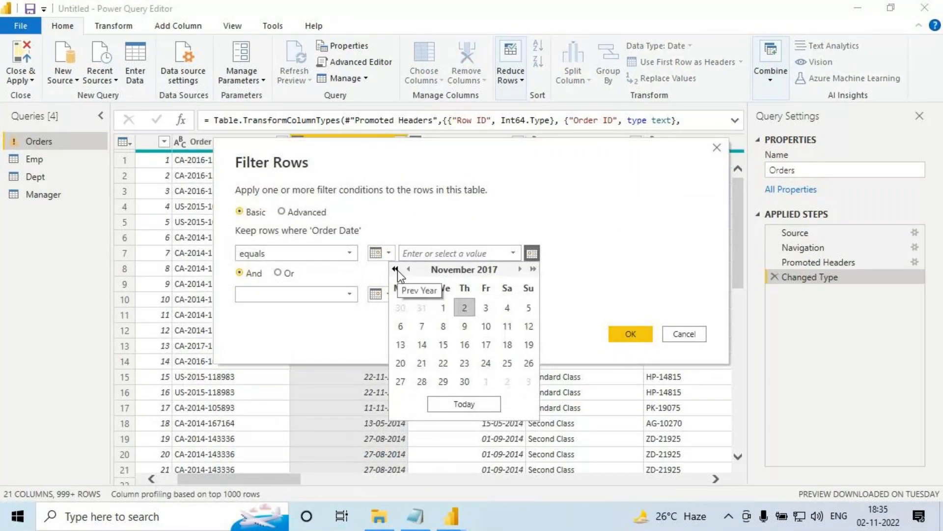
left_click(396, 270)
left_click(409, 269)
left_click(409, 270)
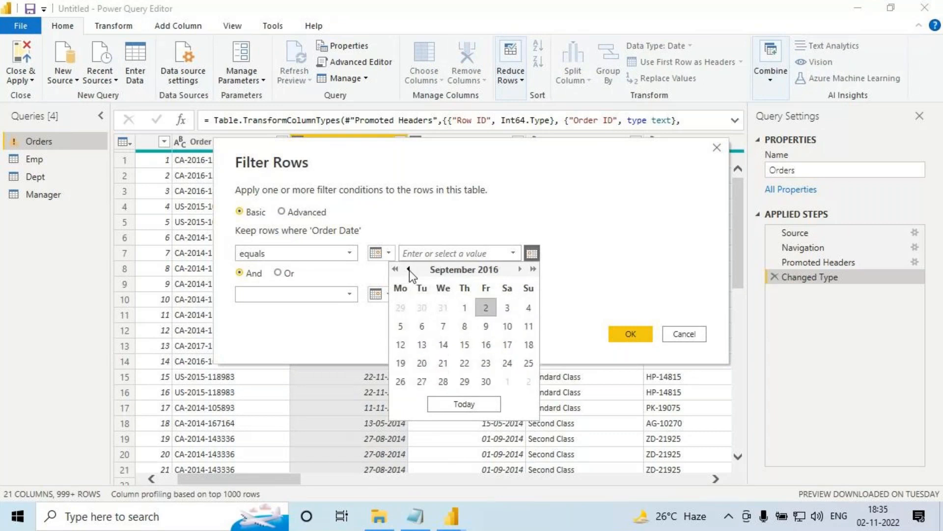
left_click(409, 270)
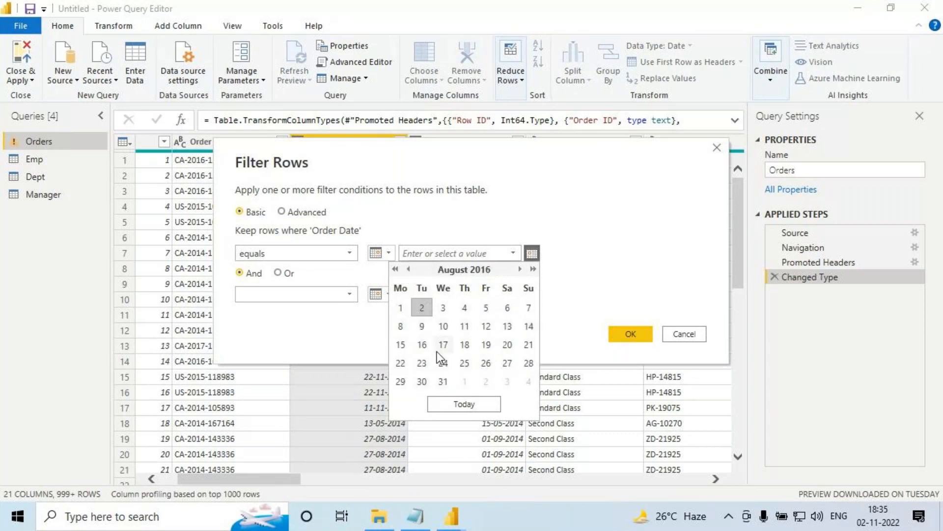
left_click(422, 344)
left_click(631, 333)
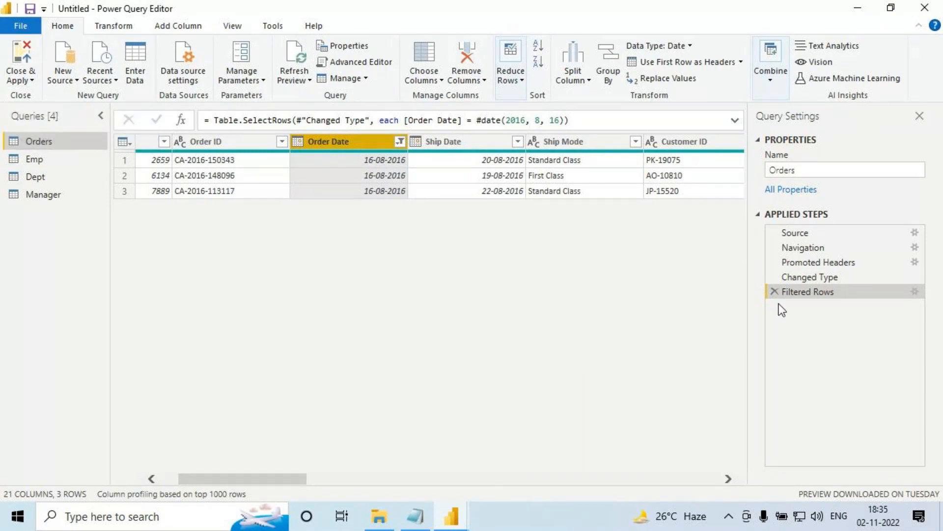
left_click(775, 292)
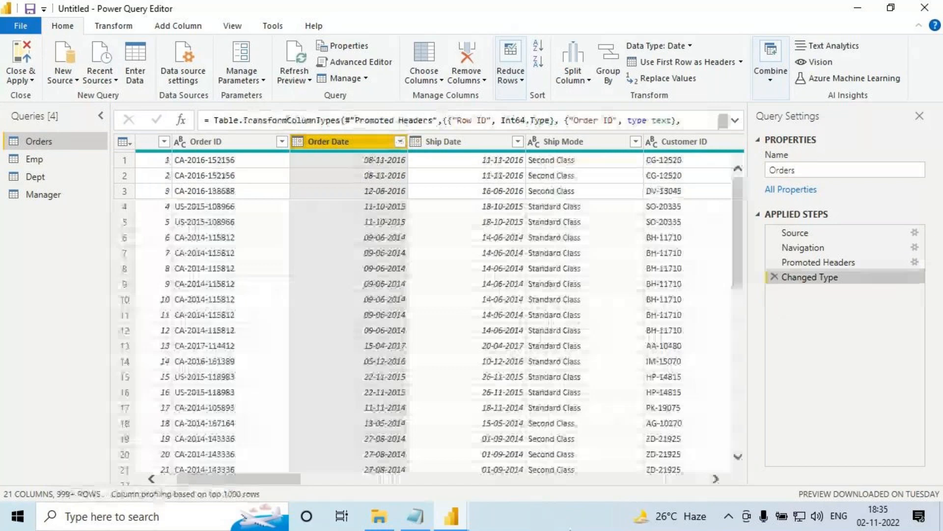
mouse_move(335, 178)
left_mouse_down()
mouse_move(245, 331)
mouse_move(322, 352)
left_mouse_up()
mouse_move(237, 365)
left_mouse_down()
mouse_move(258, 385)
mouse_move(279, 366)
left_mouse_up()
left_click_drag(320, 73, 325, 117)
left_click_drag(352, 76, 338, 103)
mouse_move(366, 74)
left_mouse_down()
mouse_move(368, 94)
mouse_move(386, 101)
mouse_move(356, 92)
left_mouse_up()
left_click_drag(358, 88, 385, 81)
mouse_move(382, 74)
left_mouse_down()
mouse_move(398, 91)
mouse_move(403, 121)
left_mouse_up()
left_click_drag(416, 52, 429, 66)
left_click_drag(433, 54, 445, 58)
mouse_move(448, 40)
left_mouse_down()
mouse_move(479, 66)
mouse_move(332, 44)
left_mouse_up()
left_click_drag(334, 113, 492, 101)
left_click_drag(349, 143, 279, 364)
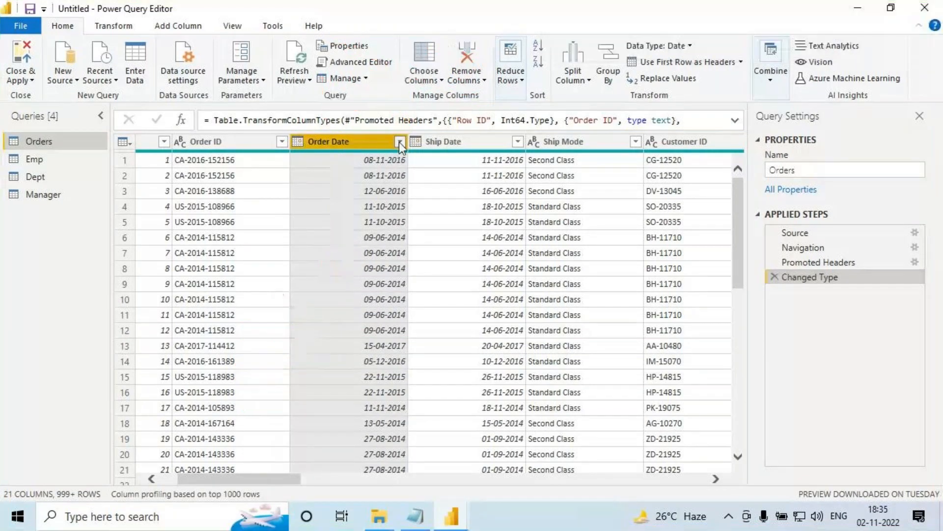
left_click(399, 143)
mouse_move(238, 250)
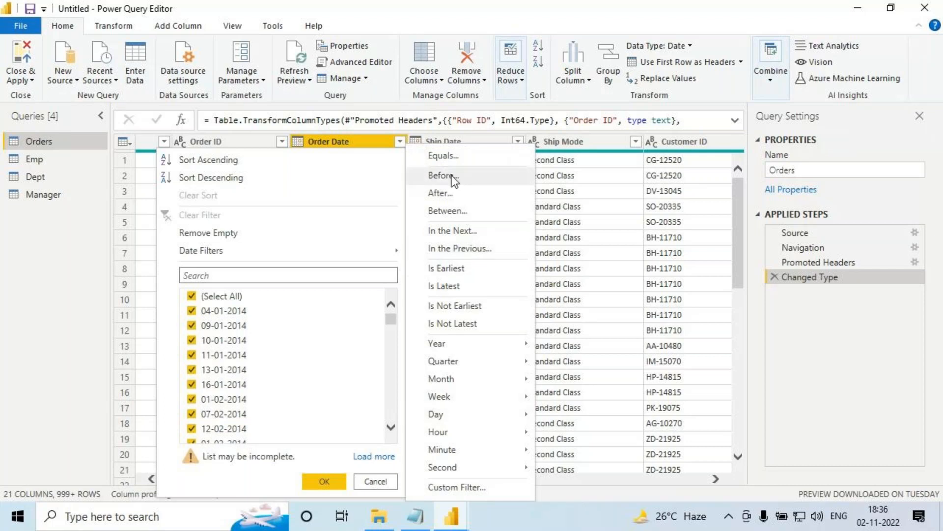
left_click(447, 487)
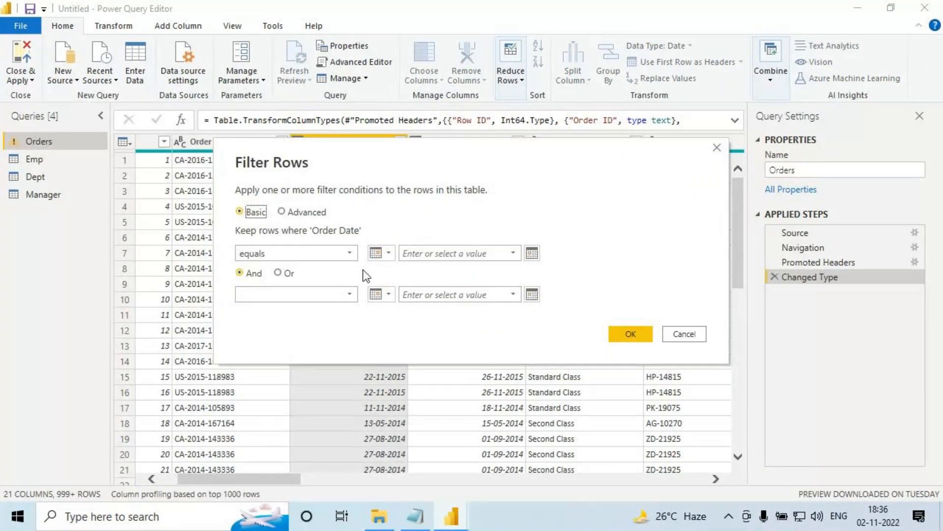
left_click(293, 254)
left_click(677, 338)
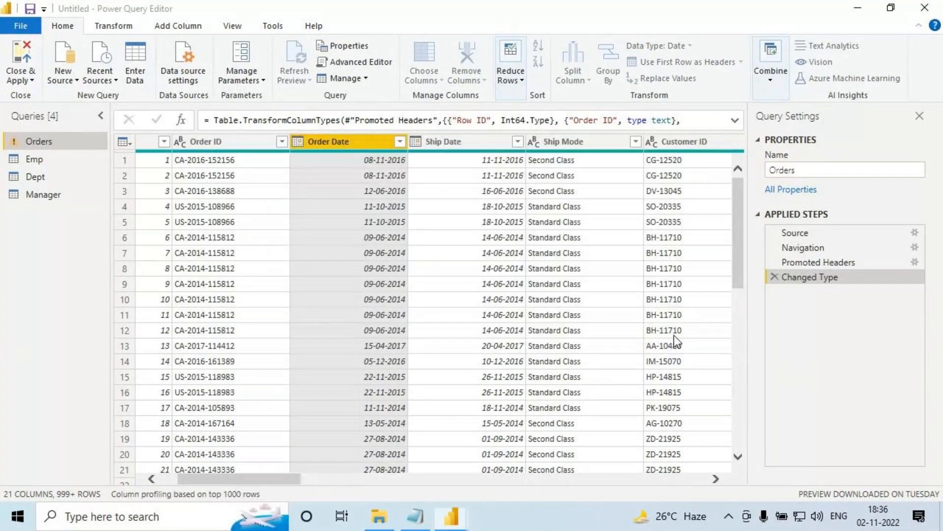
- Start a custom date filter on the Order Date column with the first condition set to "does not equal"
left_click(400, 142)
mouse_move(393, 250)
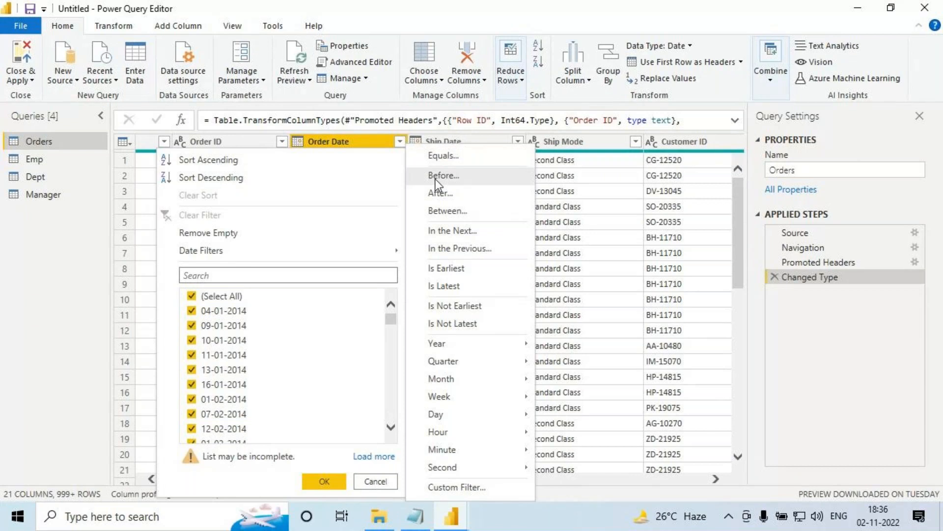
left_click(449, 486)
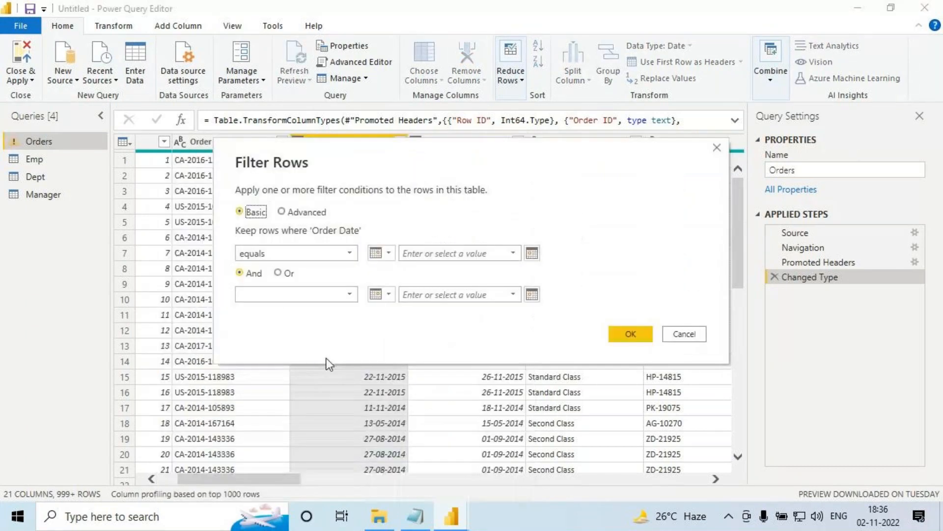
left_click(310, 255)
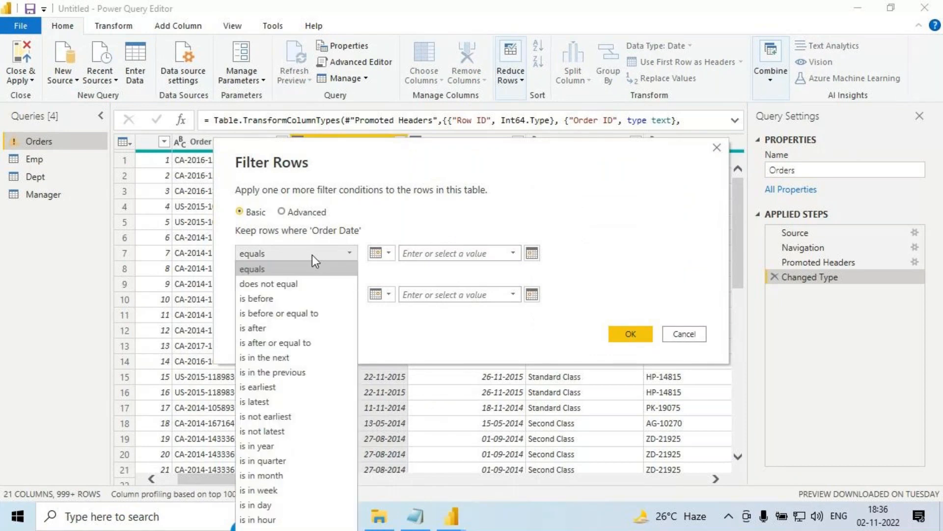
left_click(277, 288)
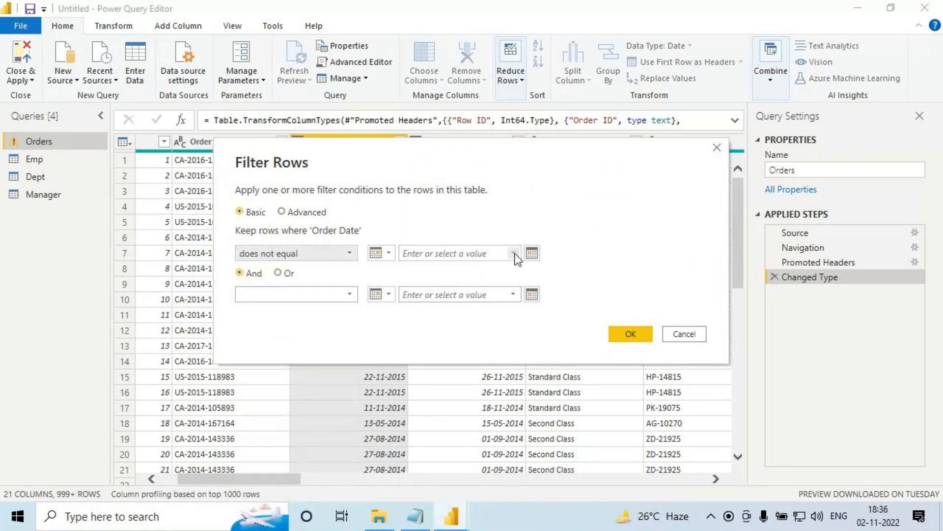
- Set the "does not equal" date to 16-08-2016 using the calendar and apply the row filter
left_click(531, 253)
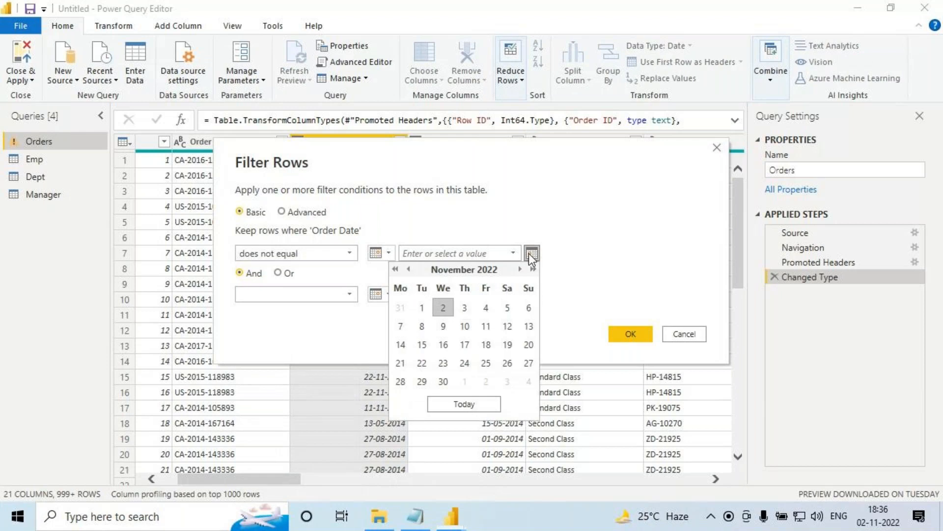
left_click(396, 273)
left_click(396, 273)
left_click(396, 273)
left_click(396, 273)
left_click(396, 272)
left_click(396, 272)
left_click(411, 270)
left_click(411, 271)
left_click(410, 270)
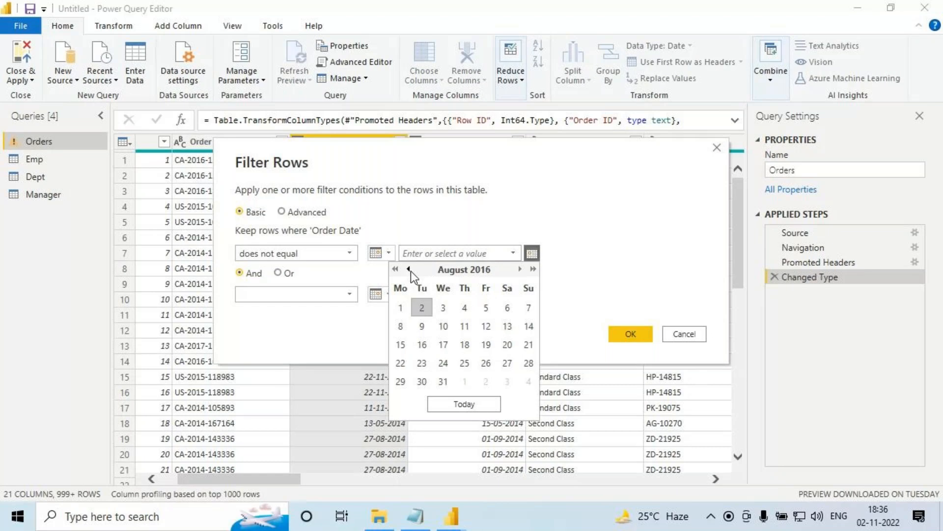
left_click(422, 344)
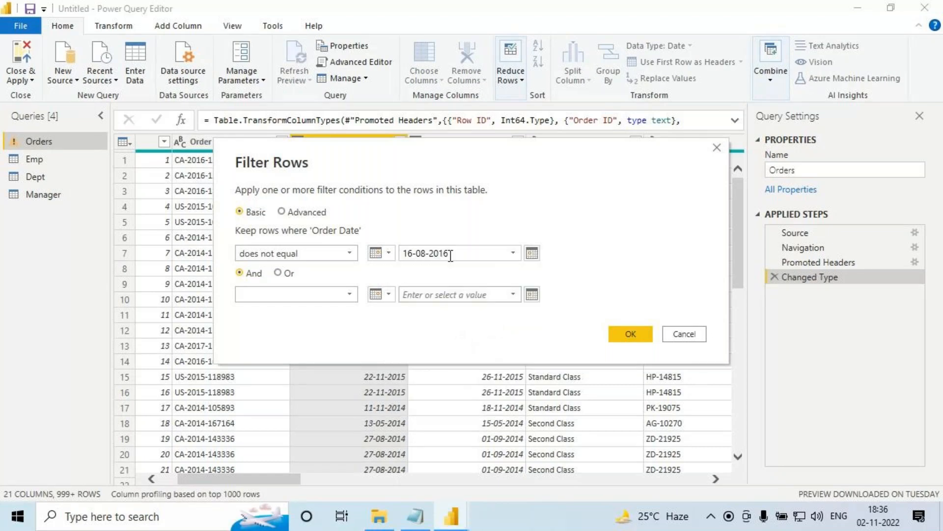
left_click(635, 335)
- Examine the filtered order dates and the filter formula's date condition, and delete the Filtered Rows step from the Orders query
scroll(459, 163, "down", 10)
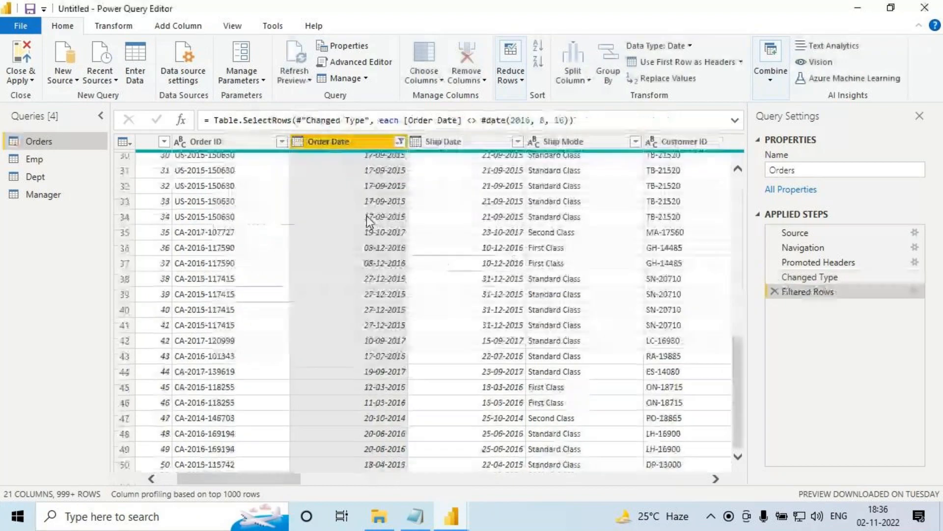
left_click_drag(463, 120, 581, 120)
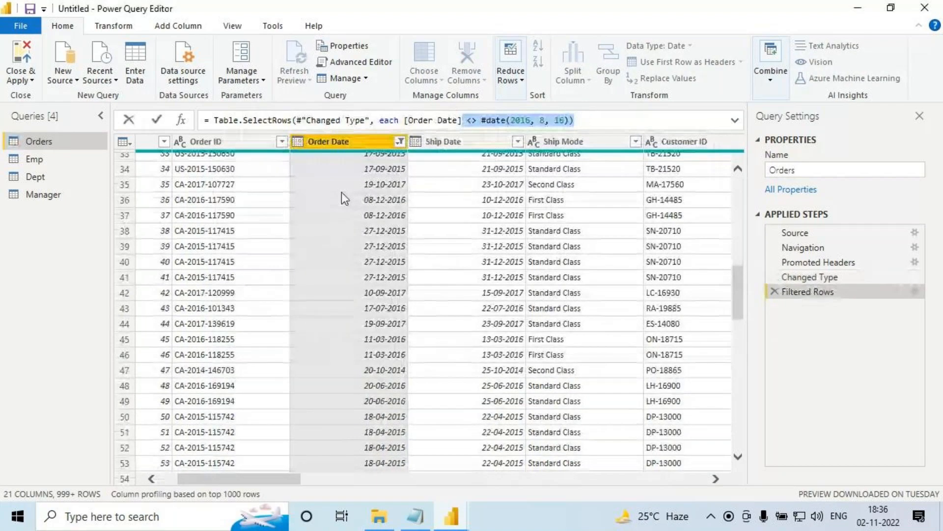
left_click(774, 294)
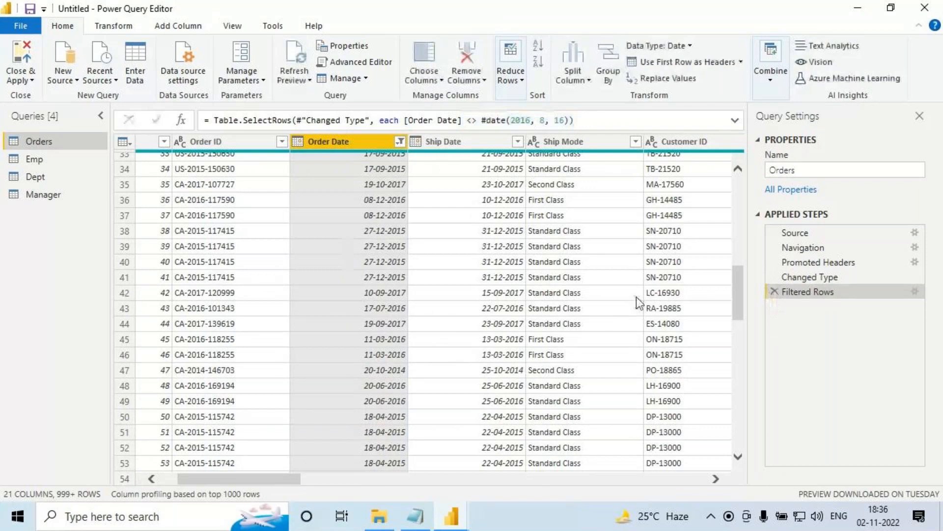
left_click(775, 292)
left_click_drag(153, 408, 148, 431)
left_click_drag(256, 329, 164, 412)
left_click_drag(291, 333, 283, 372)
left_click_drag(308, 269, 323, 266)
mouse_move(366, 208)
left_mouse_down()
mouse_move(350, 285)
mouse_move(392, 250)
mouse_move(397, 266)
left_mouse_up()
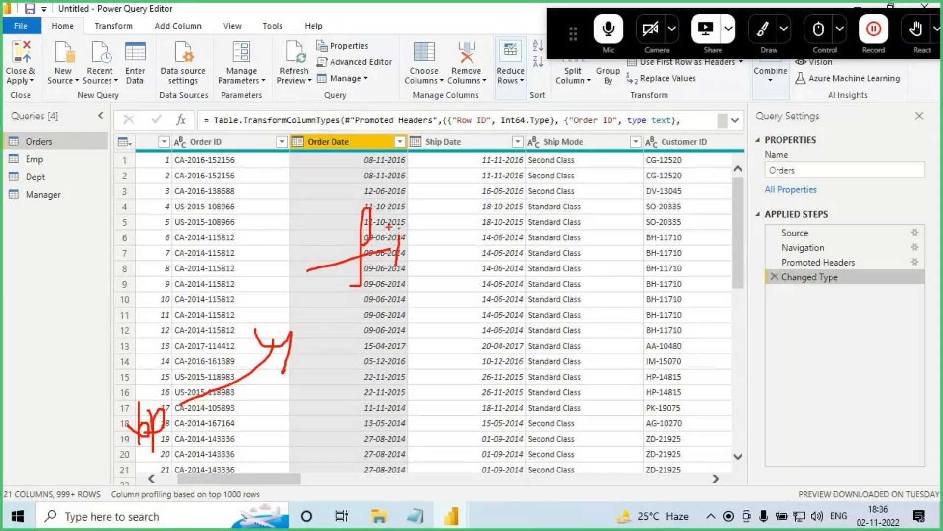
key("Escape")
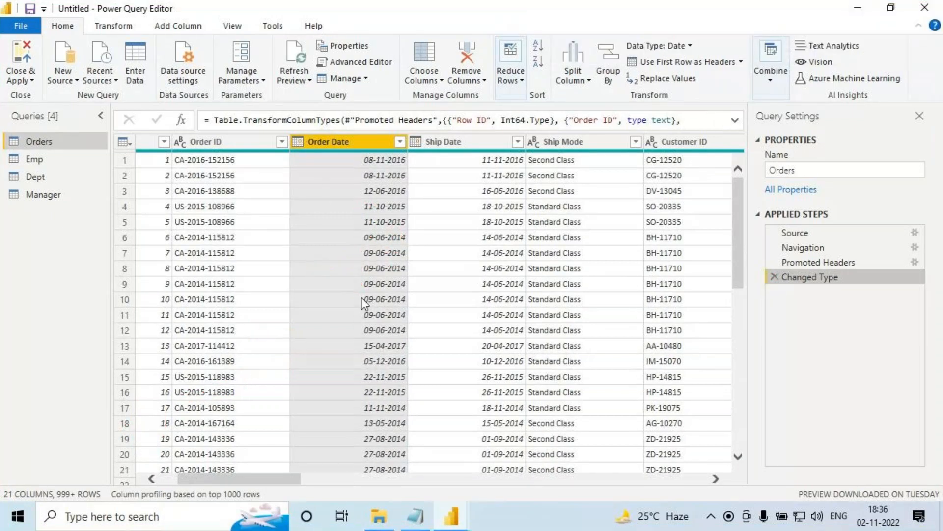
key("ctrl+2")
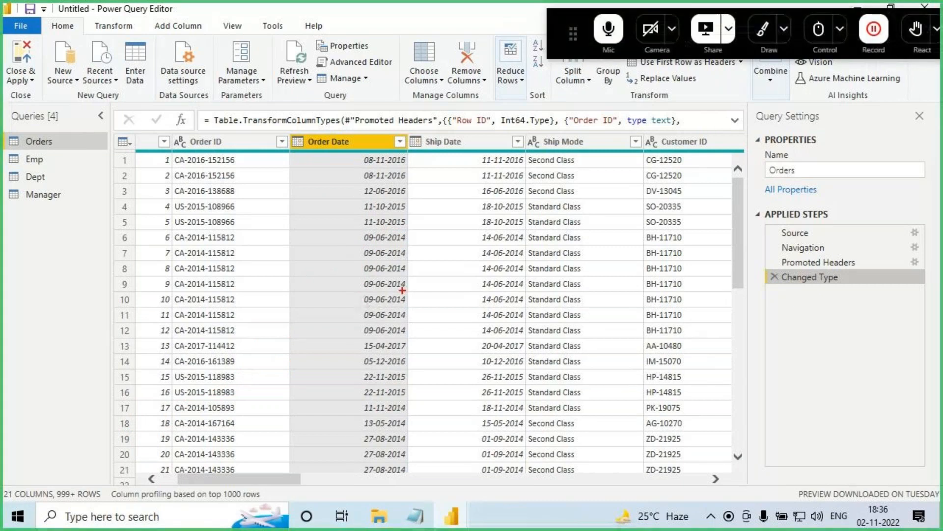
mouse_move(348, 265)
left_mouse_down()
mouse_move(368, 270)
mouse_move(436, 245)
left_mouse_up()
left_click_drag(343, 303, 451, 266)
left_click_drag(469, 240, 467, 261)
mouse_move(493, 232)
left_mouse_down()
mouse_move(494, 258)
mouse_move(526, 242)
left_mouse_up()
mouse_move(524, 224)
left_mouse_down()
mouse_move(522, 245)
mouse_move(552, 240)
left_mouse_up()
mouse_move(576, 224)
left_mouse_down()
mouse_move(561, 239)
mouse_move(622, 241)
mouse_move(634, 222)
left_mouse_up()
mouse_move(658, 203)
left_mouse_down()
mouse_move(662, 225)
mouse_move(688, 222)
left_mouse_up()
left_click_drag(426, 363, 499, 282)
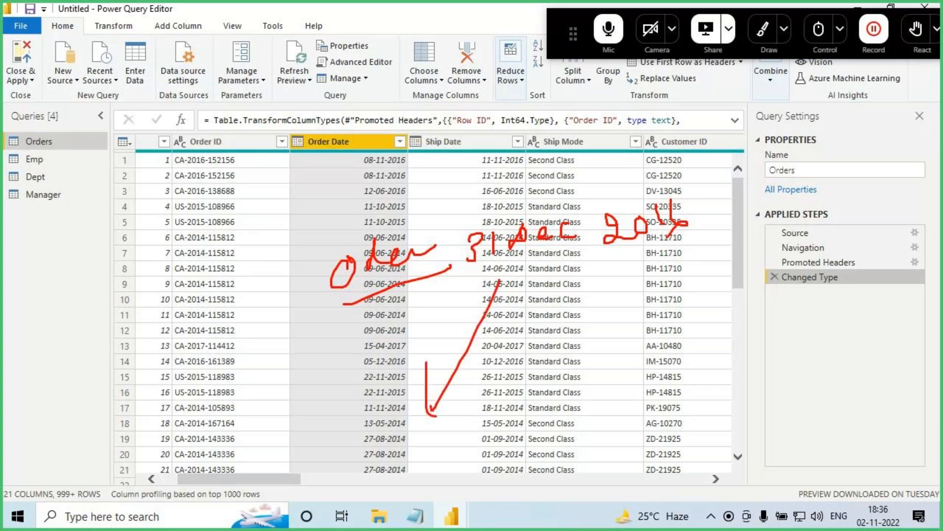
left_click_drag(428, 415, 526, 389)
left_click_drag(384, 408, 404, 408)
left_click_drag(405, 428, 410, 476)
left_click_drag(410, 432, 416, 450)
left_click_drag(421, 433, 425, 442)
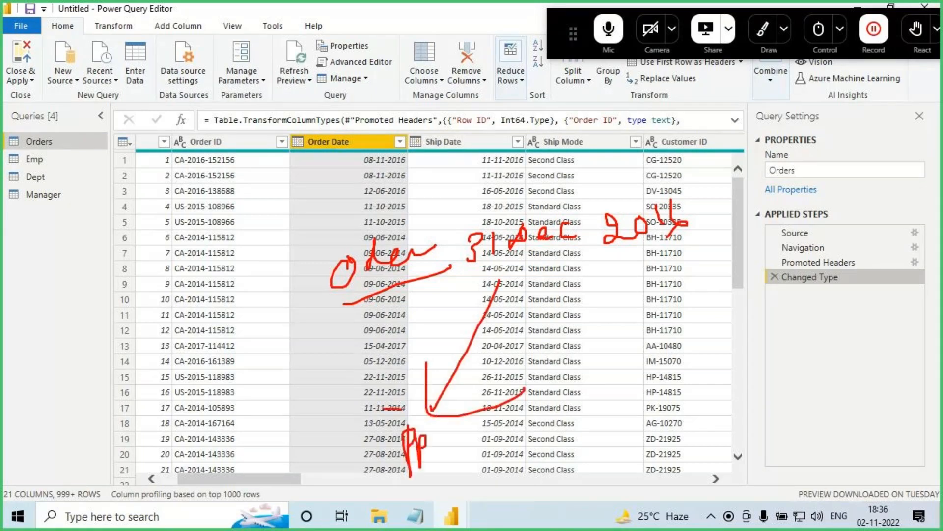
left_click_drag(404, 409, 393, 407)
left_click_drag(493, 273, 691, 241)
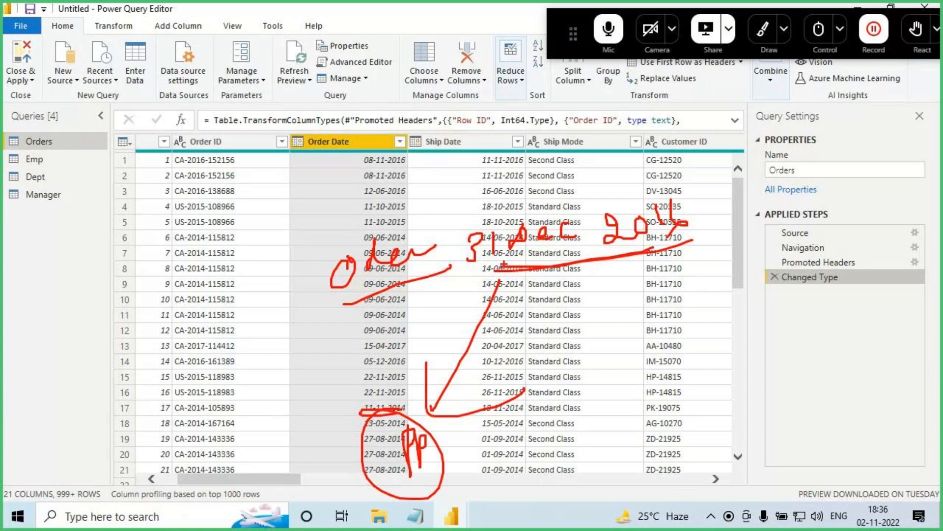
mouse_move(503, 264)
left_mouse_down()
mouse_move(688, 206)
mouse_move(457, 221)
mouse_move(669, 261)
mouse_move(601, 187)
left_mouse_up()
mouse_move(609, 252)
left_mouse_down()
mouse_move(494, 268)
mouse_move(647, 250)
left_mouse_up()
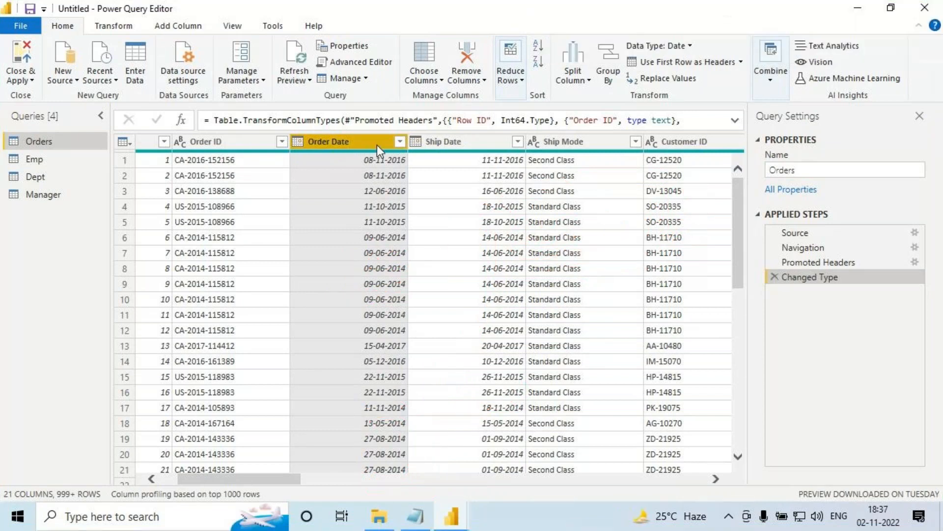
scroll(381, 303, "down", 12)
scroll(385, 297, "up", 5)
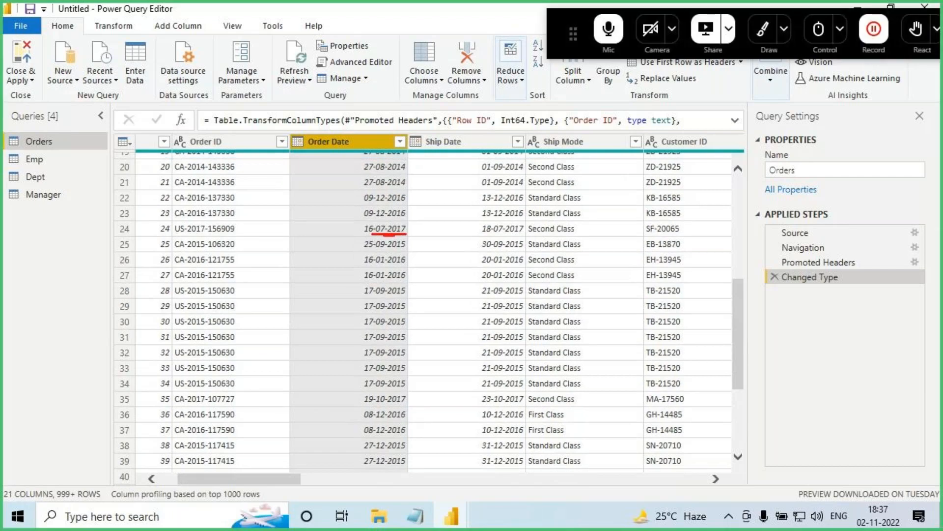
mouse_move(373, 235)
left_mouse_down()
mouse_move(408, 234)
mouse_move(415, 227)
mouse_move(407, 220)
left_mouse_up()
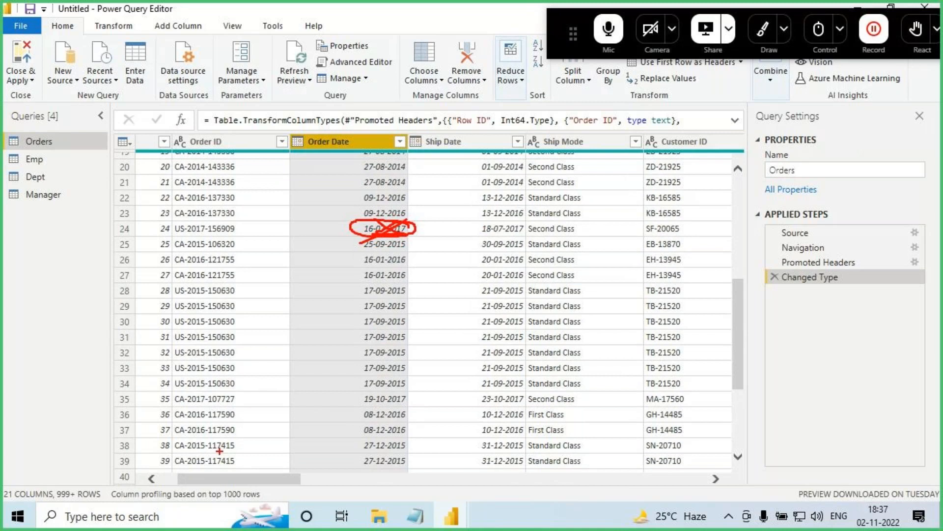
left_click_drag(285, 364, 196, 469)
mouse_move(224, 425)
left_mouse_down()
mouse_move(226, 465)
mouse_move(266, 442)
left_mouse_up()
mouse_move(285, 441)
left_mouse_down()
mouse_move(322, 427)
mouse_move(312, 446)
left_mouse_up()
mouse_move(354, 388)
left_mouse_down()
mouse_move(349, 412)
mouse_move(386, 396)
left_mouse_up()
left_click_drag(398, 379, 401, 394)
mouse_move(330, 350)
left_mouse_down()
mouse_move(363, 367)
mouse_move(370, 339)
mouse_move(365, 351)
left_mouse_up()
mouse_move(399, 325)
left_mouse_down()
mouse_move(393, 348)
mouse_move(413, 347)
left_mouse_up()
left_click_drag(320, 327, 422, 316)
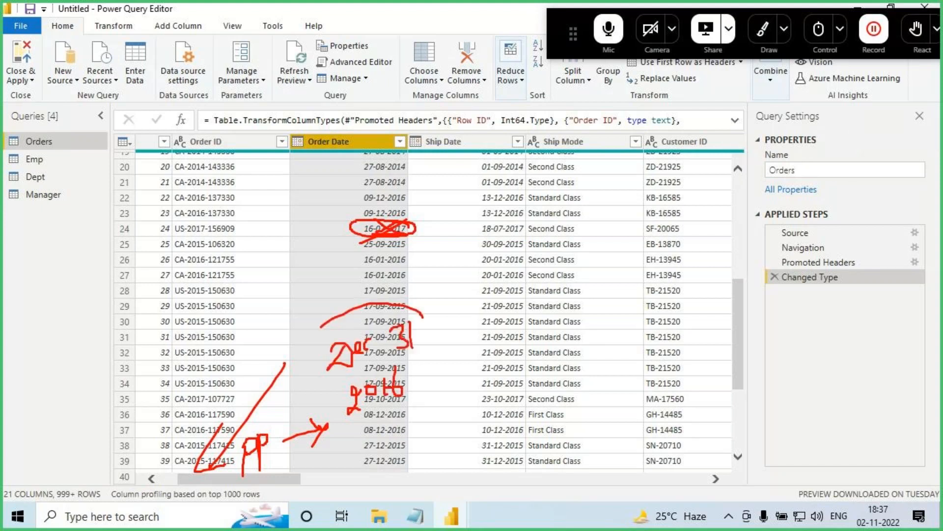
mouse_move(321, 326)
left_mouse_down()
mouse_move(315, 421)
mouse_move(448, 347)
left_mouse_up()
key("Escape")
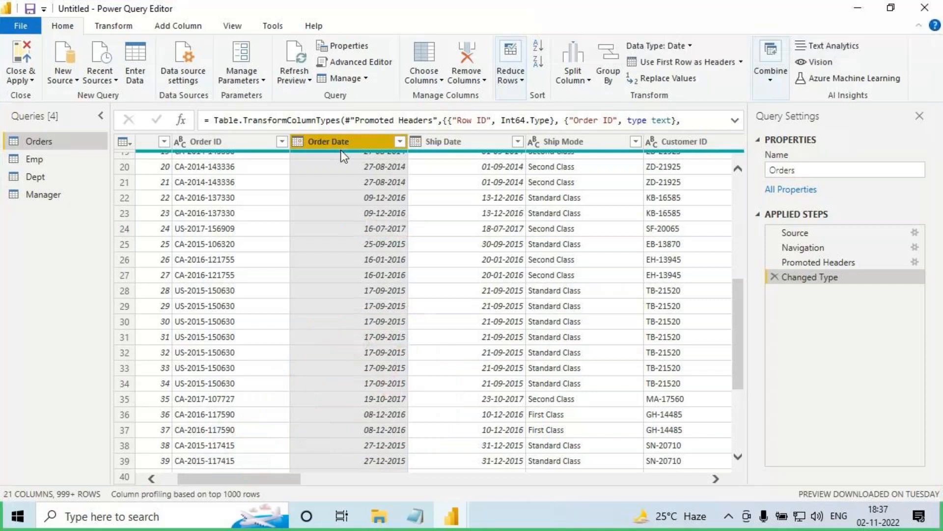
- Start a Before date filter on the Order Date column of the Orders query
left_click(401, 142)
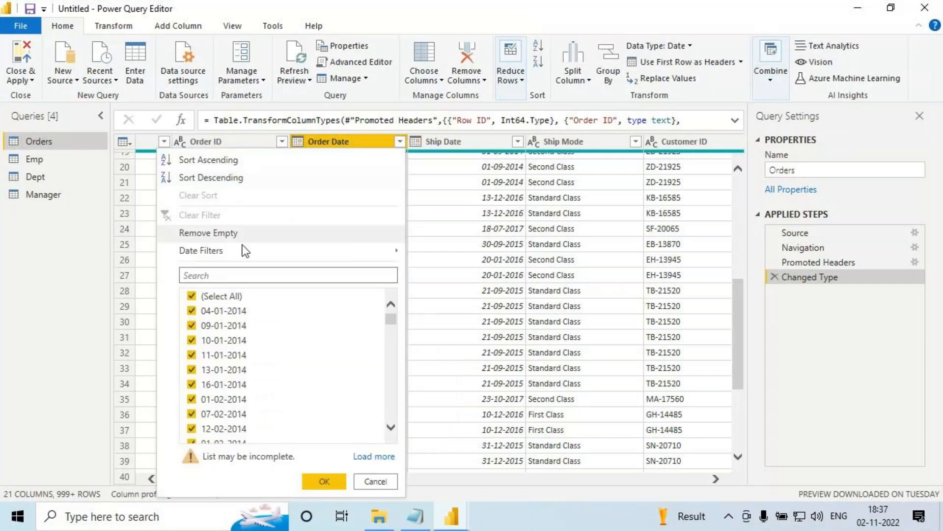
mouse_move(212, 255)
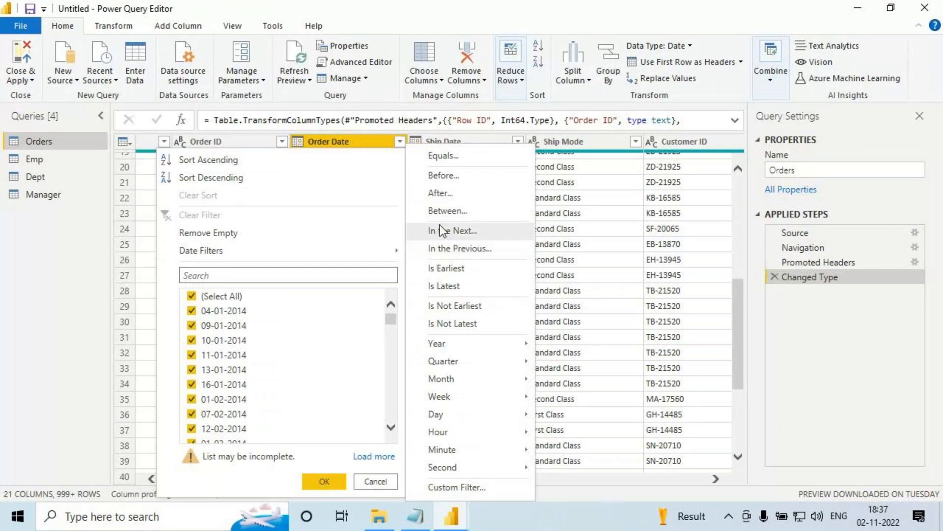
left_click(449, 179)
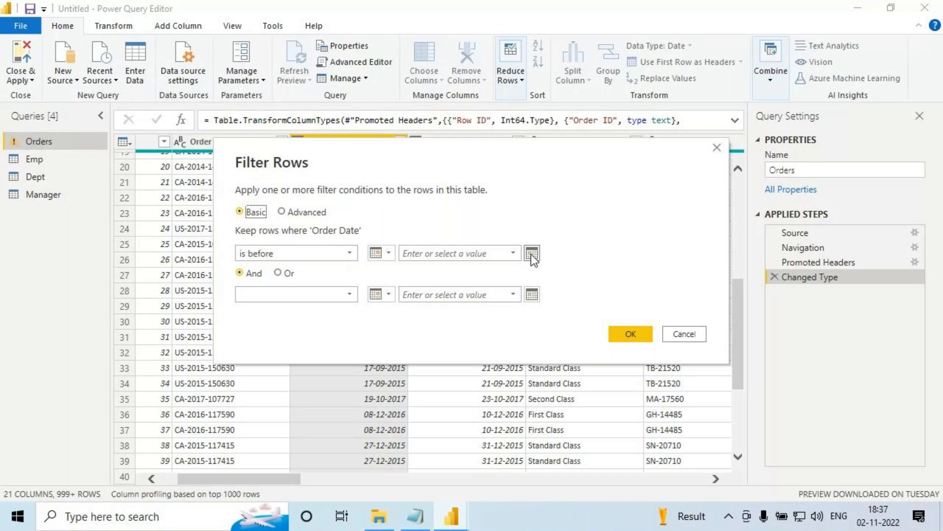
mouse_move(484, 138)
left_mouse_down()
mouse_move(479, 157)
mouse_move(501, 147)
mouse_move(500, 166)
left_mouse_up()
left_click_drag(538, 134, 566, 160)
left_click_drag(592, 140, 593, 158)
mouse_move(622, 143)
left_mouse_down()
mouse_move(632, 138)
mouse_move(627, 163)
mouse_move(650, 166)
mouse_move(655, 140)
left_mouse_up()
left_click_drag(673, 129, 684, 156)
left_click_drag(485, 198, 688, 174)
left_click_drag(703, 132, 686, 172)
left_click_drag(239, 264, 303, 264)
mouse_move(418, 261)
left_mouse_down()
mouse_move(416, 290)
mouse_move(402, 272)
mouse_move(433, 285)
left_mouse_up()
mouse_move(406, 240)
left_mouse_down()
mouse_move(398, 255)
mouse_move(407, 241)
mouse_move(428, 257)
mouse_move(460, 260)
left_mouse_up()
mouse_move(453, 243)
left_mouse_down()
mouse_move(485, 236)
mouse_move(493, 253)
mouse_move(530, 265)
mouse_move(558, 240)
mouse_move(570, 261)
left_mouse_up()
left_click_drag(576, 243, 575, 242)
left_click_drag(600, 225, 600, 250)
left_click_drag(614, 231, 610, 248)
left_click_drag(494, 281, 618, 263)
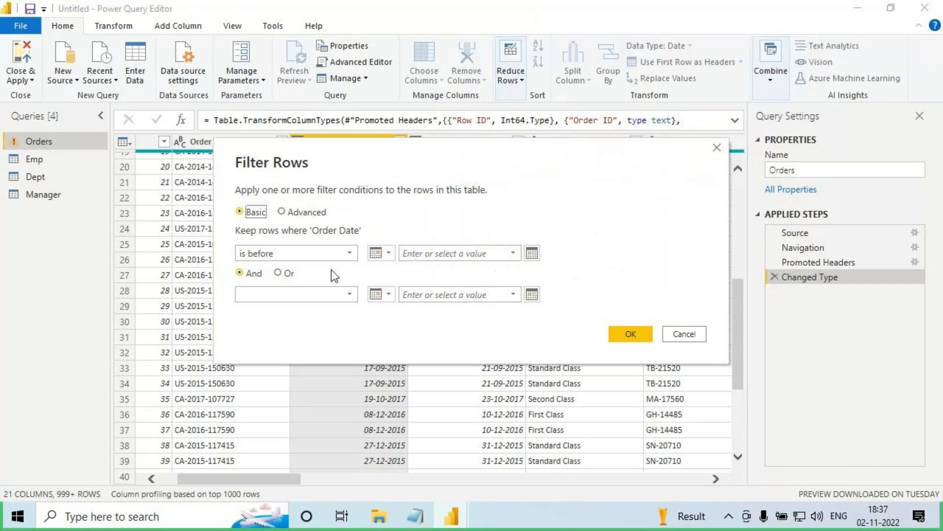
- Set the "is before" date to 01-01-2017 using the calendar and apply the row filter
left_click(532, 253)
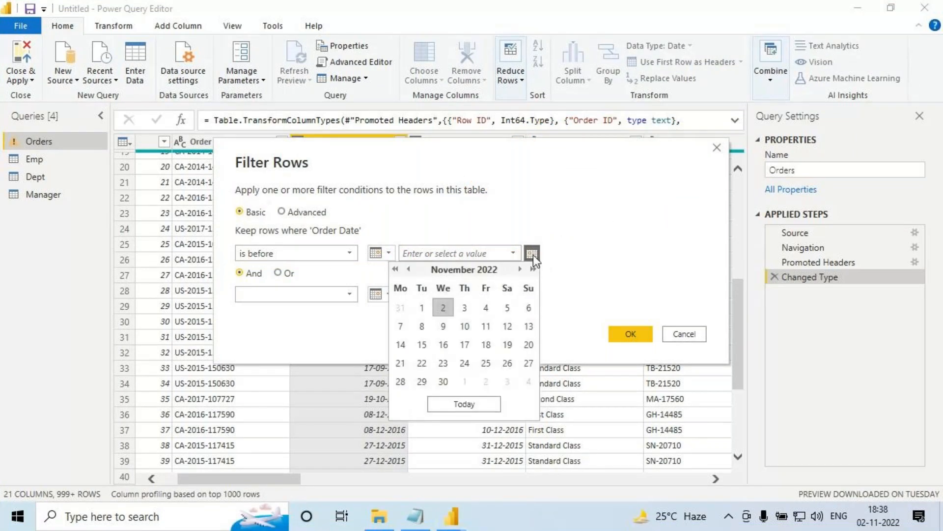
left_click(396, 269)
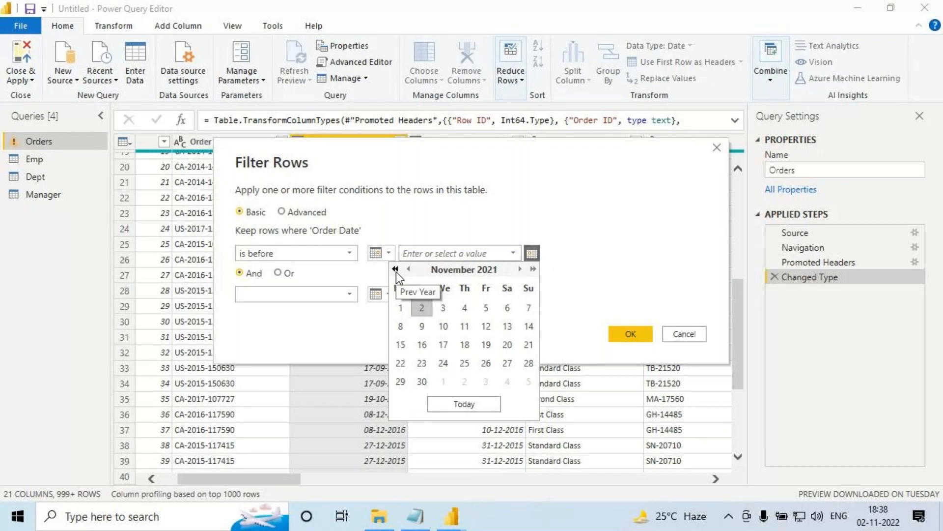
left_click(396, 269)
left_click(395, 269)
left_click(396, 269)
left_click(396, 269)
left_click(396, 269)
left_click(396, 269)
left_click(408, 270)
left_click(408, 270)
left_click(409, 269)
left_click(409, 270)
left_click(409, 269)
left_click(409, 269)
left_click(408, 269)
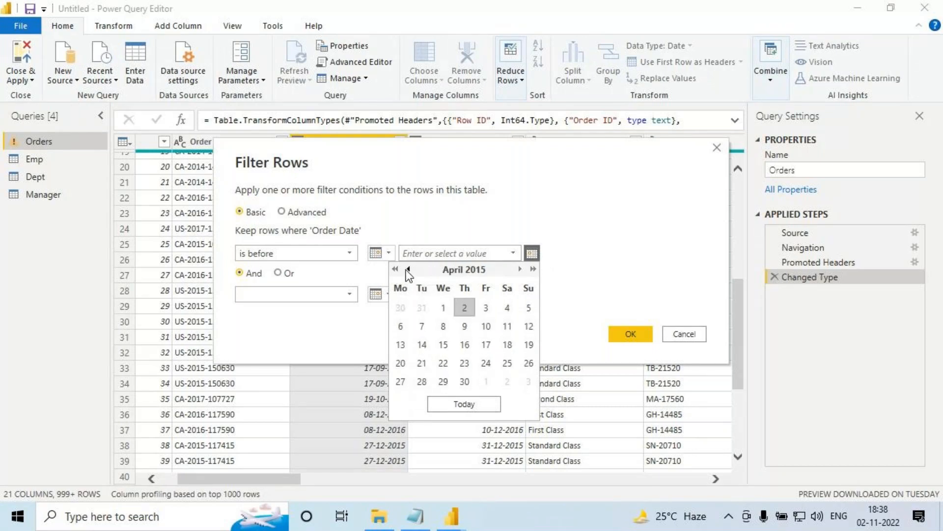
left_click(409, 270)
left_click(408, 270)
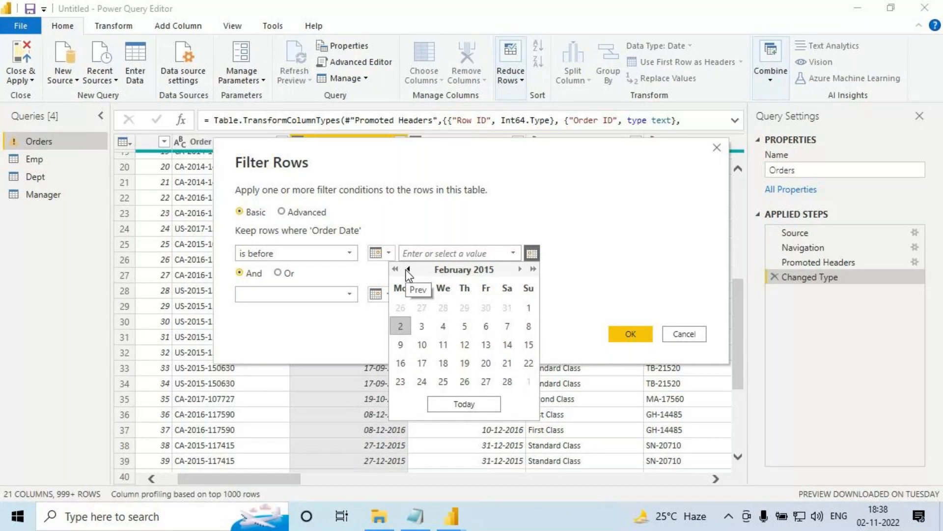
left_click(533, 270)
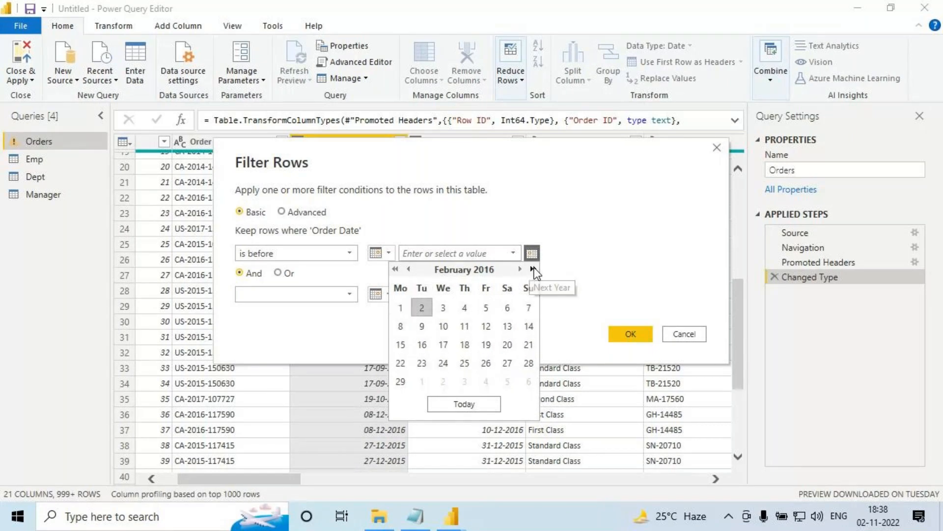
left_click(533, 270)
left_click(408, 269)
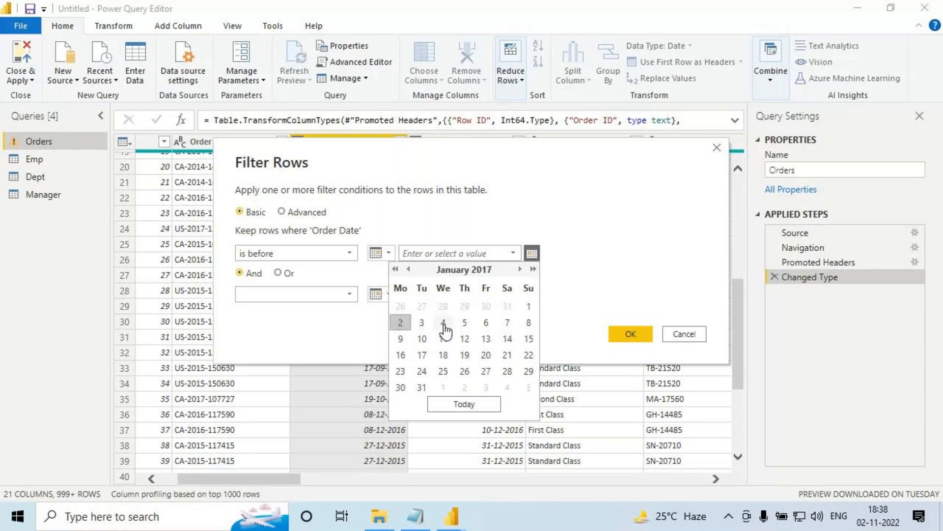
left_click(529, 308)
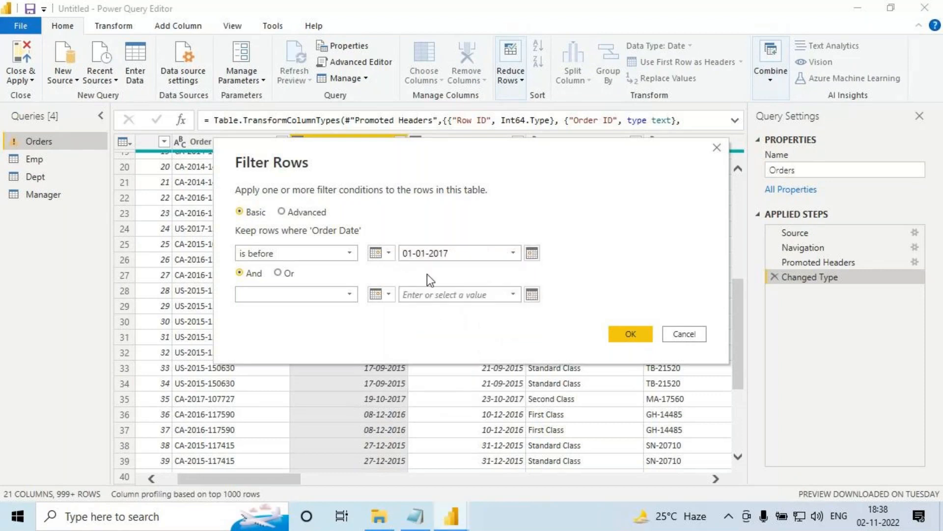
left_click(624, 334)
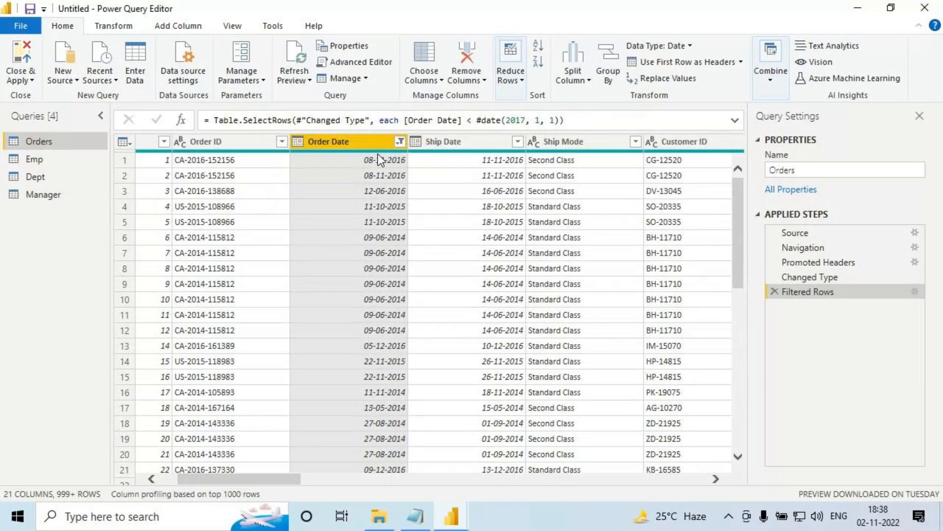
- Examine the filtered order dates down the rows to check which years are kept
scroll(373, 219, "down", 2)
scroll(373, 226, "down", 6)
scroll(377, 242, "down", 20)
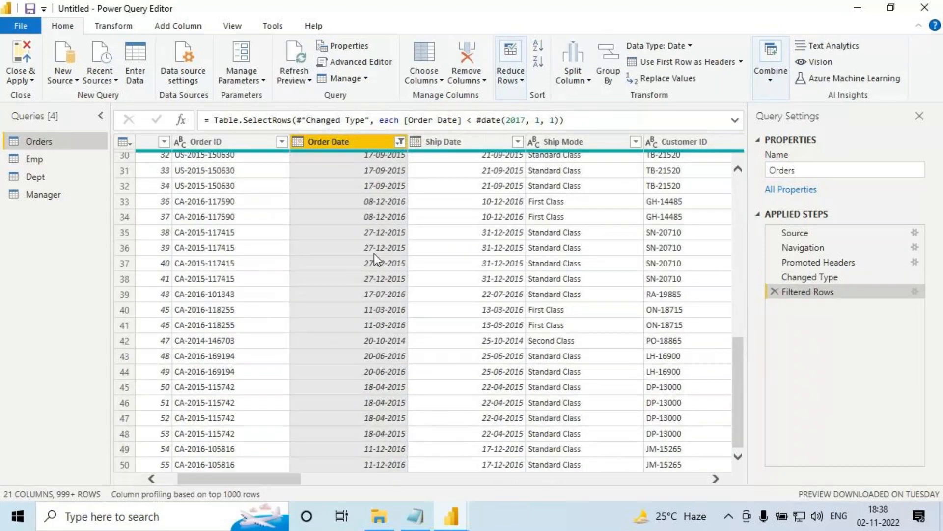
scroll(377, 311, "down", 7)
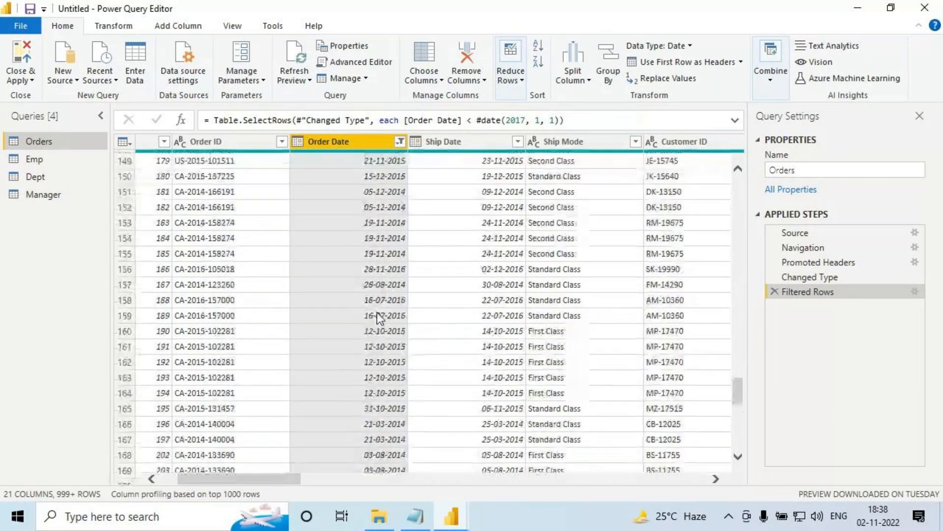
scroll(377, 311, "down", 8)
scroll(378, 317, "down", 2)
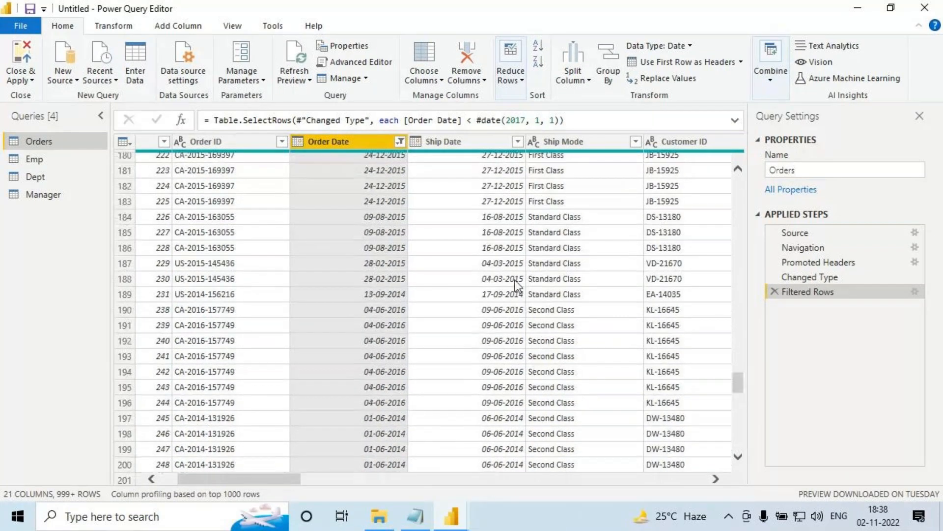
- Edit the Filtered Rows step so the Order Date condition is "is before or equal to" 31-12-2016, choosing the date from the calendar
left_click(915, 292)
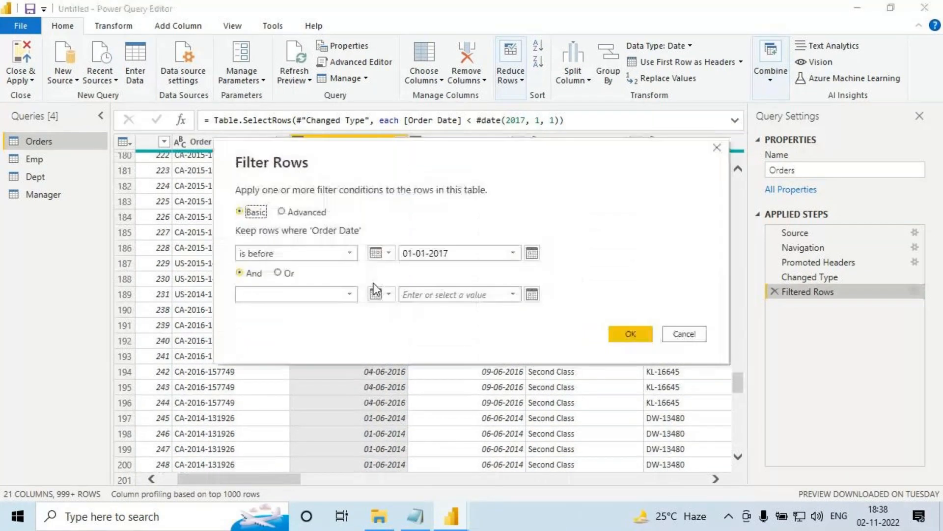
left_click(264, 255)
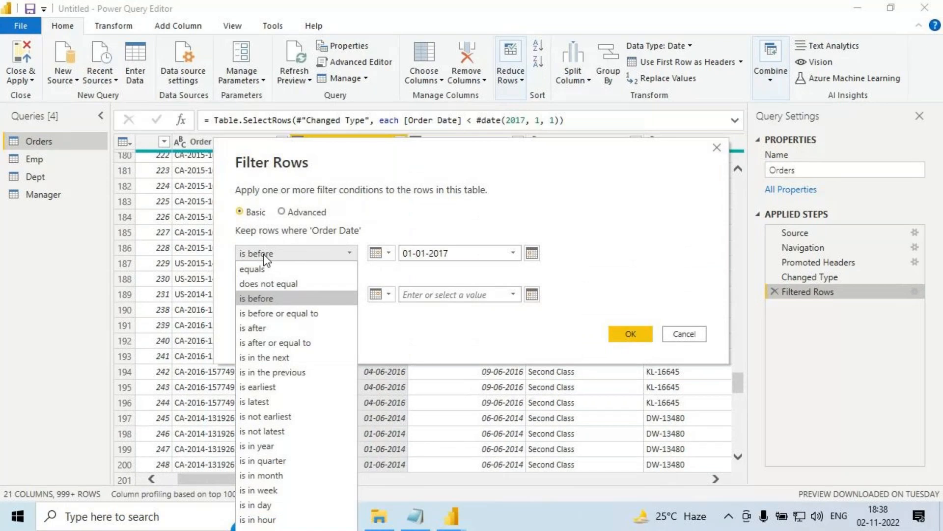
mouse_move(289, 292)
left_mouse_down()
mouse_move(238, 307)
mouse_move(323, 323)
left_mouse_up()
mouse_move(372, 290)
left_mouse_down()
mouse_move(325, 317)
mouse_move(356, 306)
left_mouse_up()
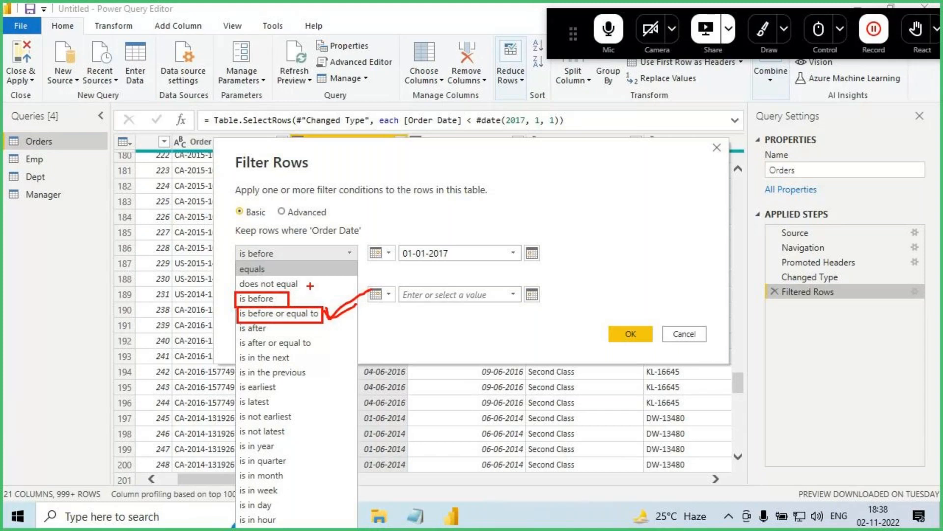
left_click(293, 297)
left_click(297, 255)
left_click(290, 315)
left_click(533, 254)
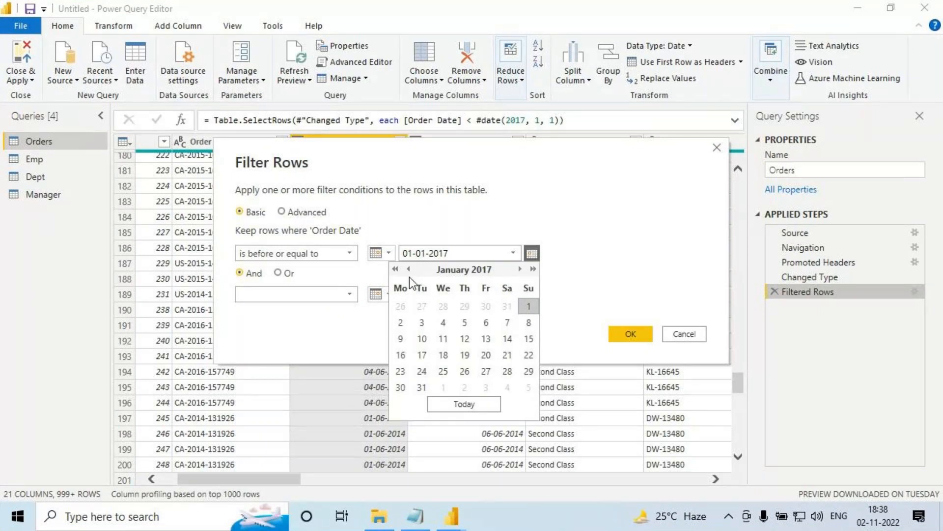
left_click(408, 269)
left_click(507, 372)
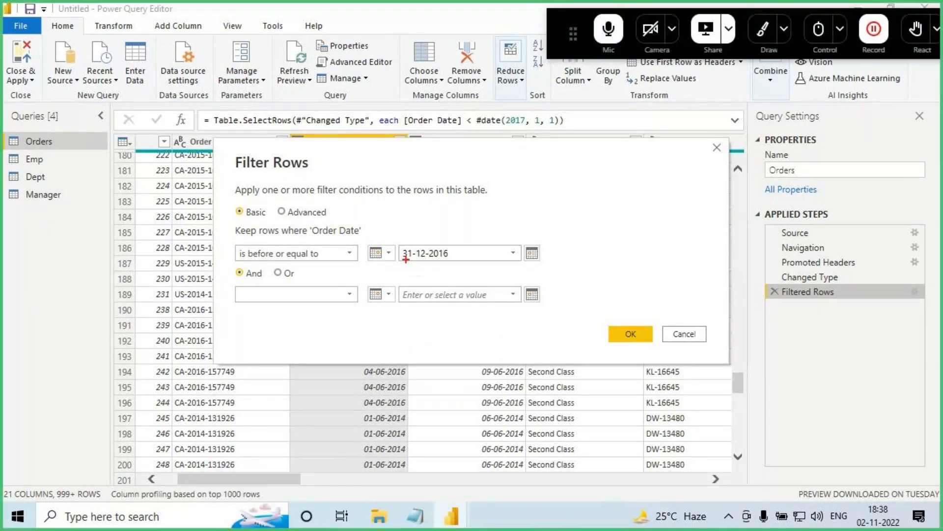
left_click_drag(405, 258, 458, 256)
left_click_drag(437, 203, 437, 240)
left_click_drag(259, 263, 339, 263)
mouse_move(422, 225)
left_mouse_down()
mouse_move(451, 223)
mouse_move(399, 251)
mouse_move(457, 257)
left_mouse_up()
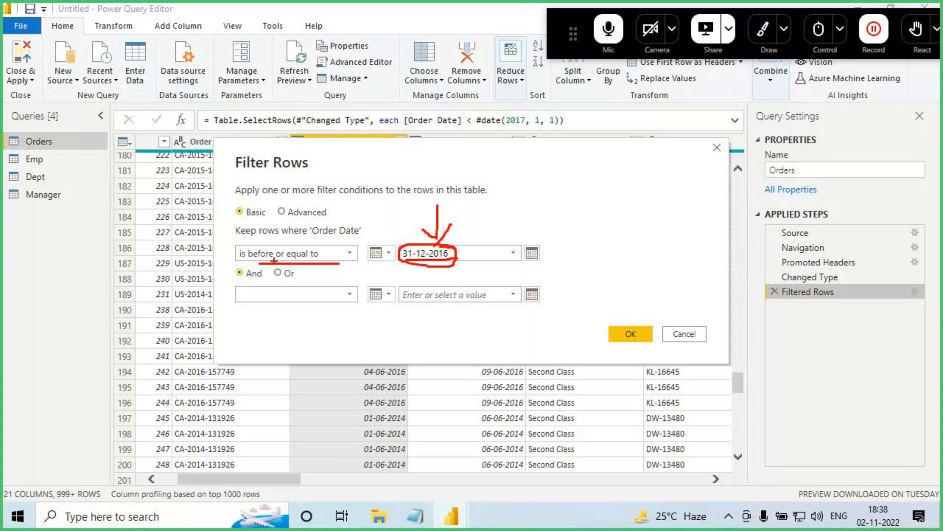
key("Escape")
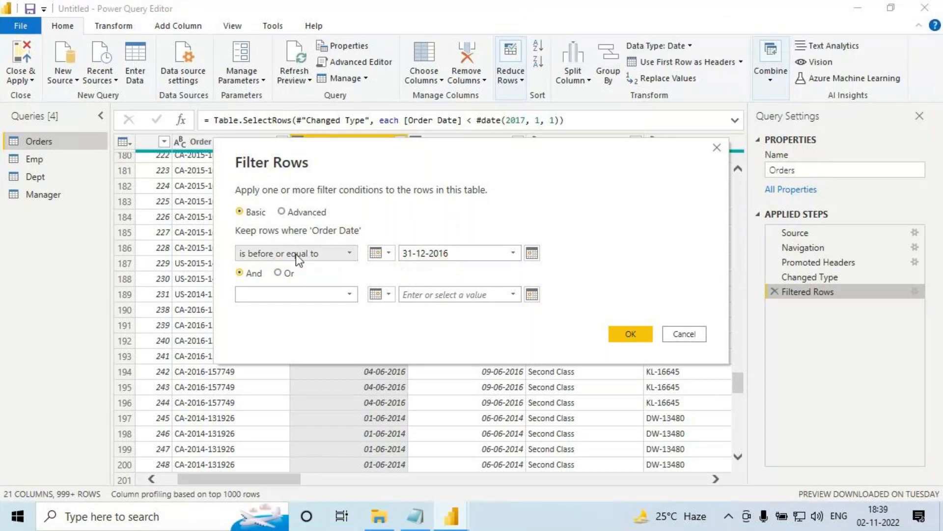
- Apply the edited row filter and delete the Filtered Rows step from the Orders query
left_click(623, 338)
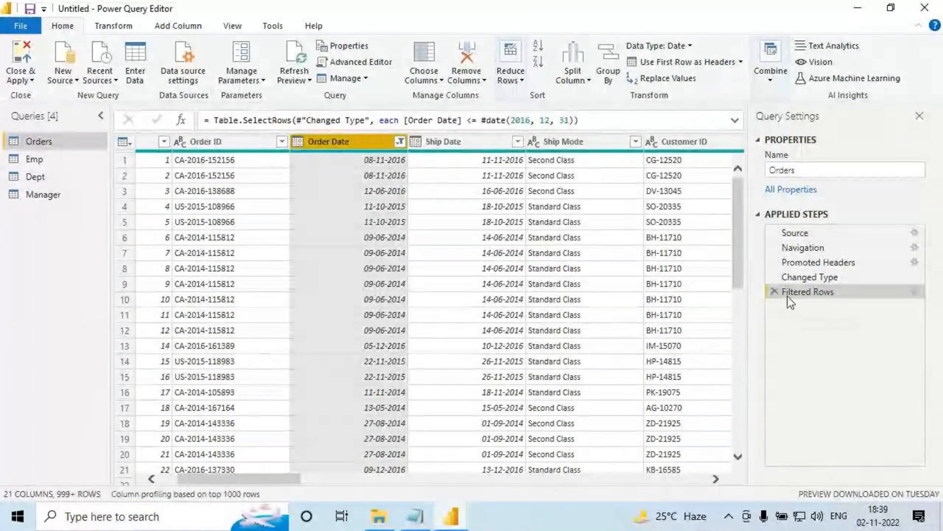
left_click(775, 291)
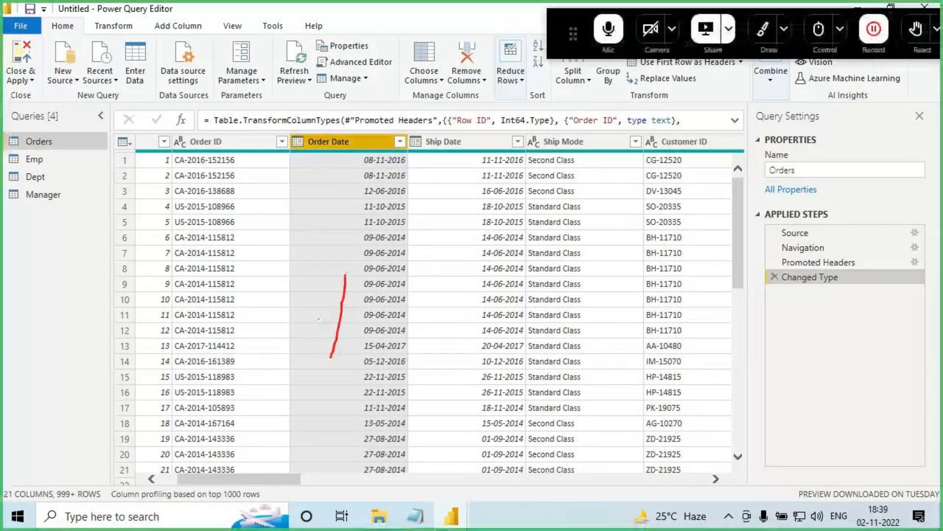
mouse_move(320, 319)
left_mouse_down()
mouse_move(333, 364)
mouse_move(378, 333)
left_mouse_up()
mouse_move(402, 257)
left_mouse_down()
mouse_move(394, 284)
mouse_move(389, 262)
left_mouse_up()
left_click_drag(409, 249, 413, 281)
left_click_drag(455, 250, 444, 280)
left_click_drag(432, 255, 463, 249)
mouse_move(489, 254)
left_mouse_down()
mouse_move(502, 246)
mouse_move(531, 265)
left_mouse_up()
left_click_drag(552, 239, 583, 245)
left_click_drag(618, 221, 619, 247)
left_click_drag(626, 220, 648, 248)
left_click_drag(644, 239, 675, 234)
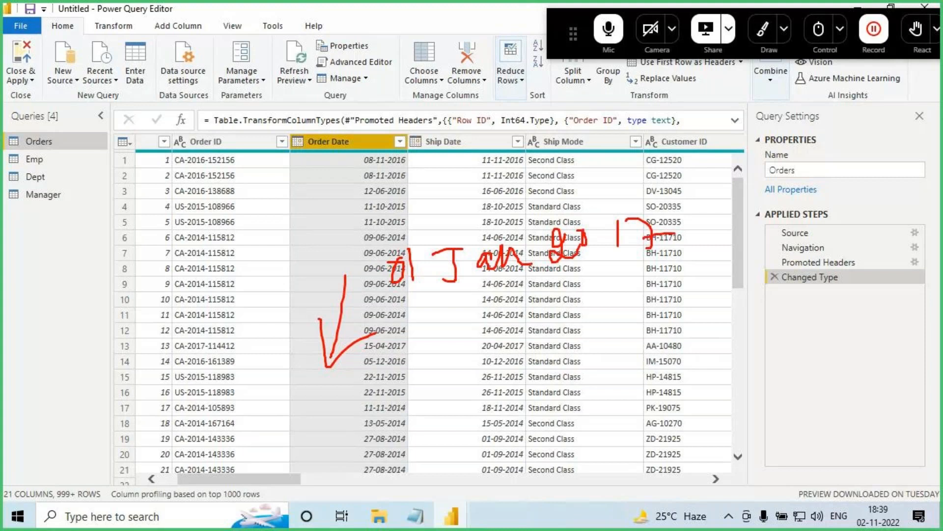
left_click_drag(538, 282, 538, 393)
left_click_drag(507, 361, 536, 393)
left_click_drag(561, 355, 538, 393)
left_click_drag(515, 423, 545, 433)
left_click_drag(547, 403, 574, 426)
left_click_drag(610, 377, 574, 411)
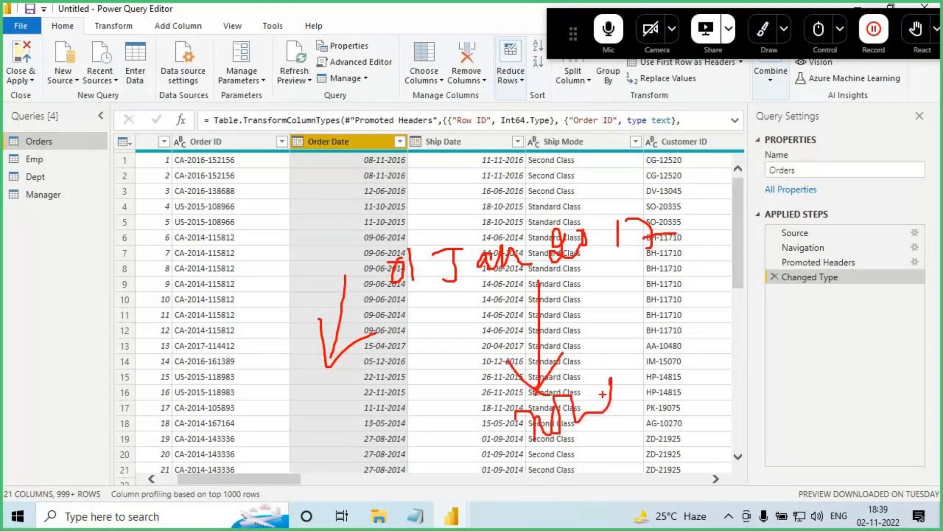
left_click_drag(428, 297, 626, 270)
left_click_drag(543, 284, 538, 383)
left_click_drag(552, 351, 540, 382)
left_click_drag(390, 426, 393, 464)
left_click_drag(396, 444, 426, 458)
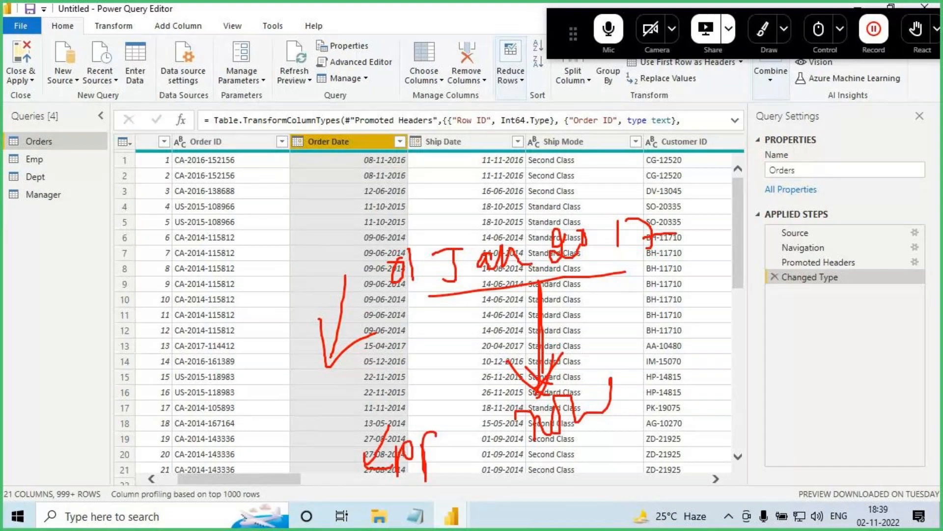
left_click_drag(413, 414, 409, 418)
mouse_move(411, 296)
left_mouse_down()
mouse_move(700, 258)
mouse_move(686, 214)
mouse_move(412, 297)
left_mouse_up()
left_click_drag(537, 152, 536, 222)
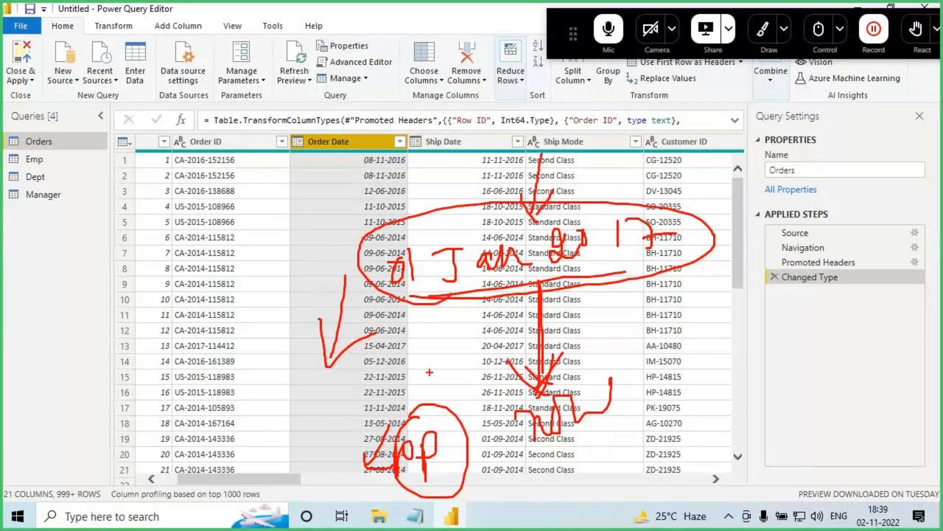
left_click_drag(401, 311, 666, 305)
key("Escape")
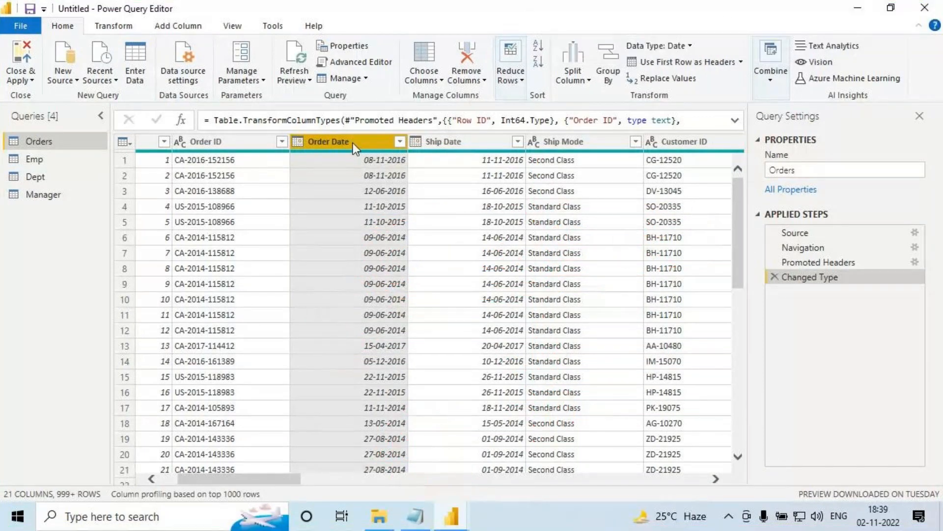
- Start an After date filter on the Order Date column and change its first condition to "is after or equal to"
left_click(399, 141)
mouse_move(221, 251)
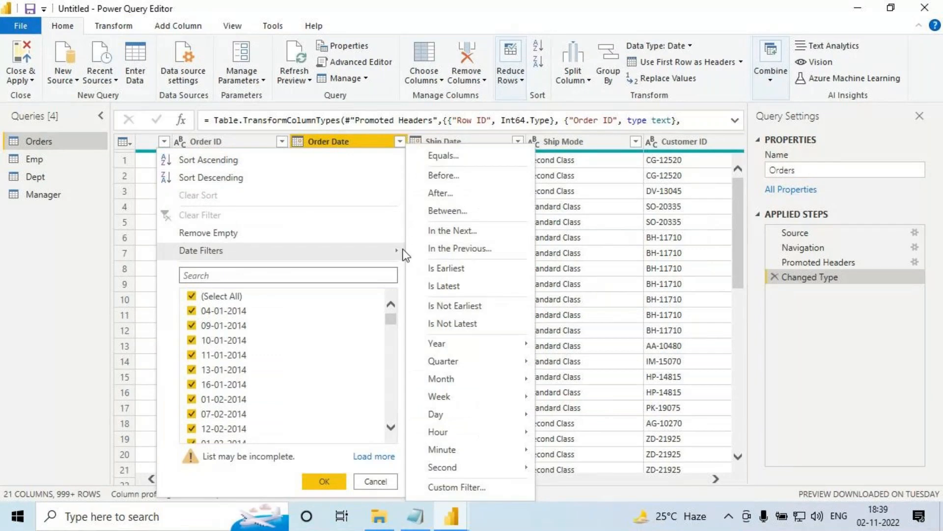
left_click(438, 197)
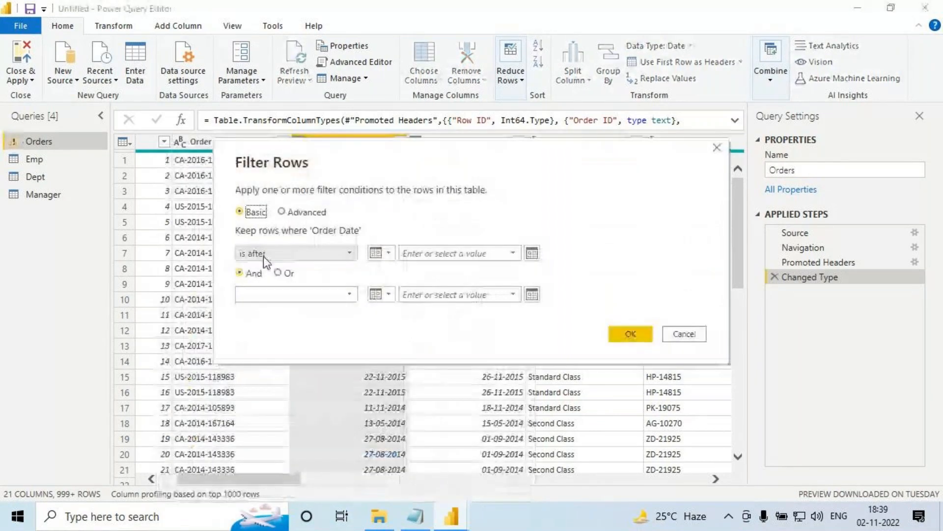
left_click(263, 255)
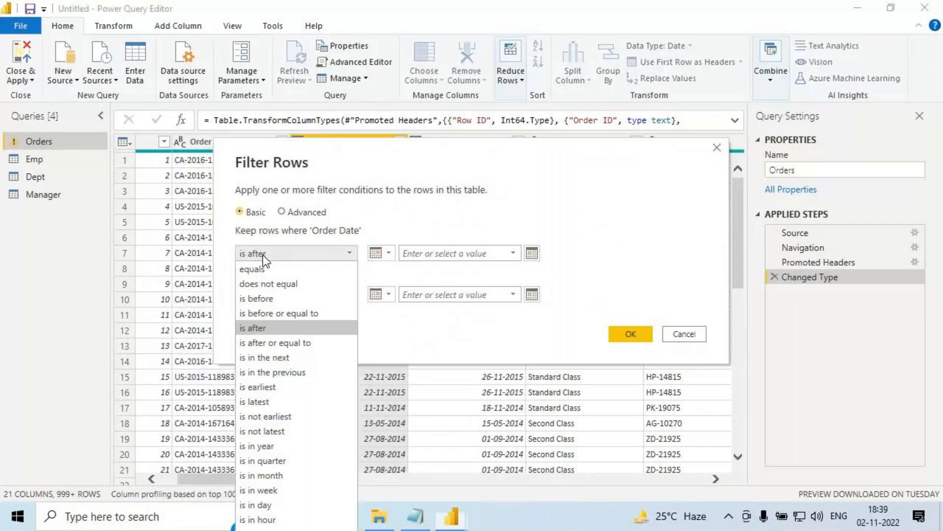
left_click(270, 343)
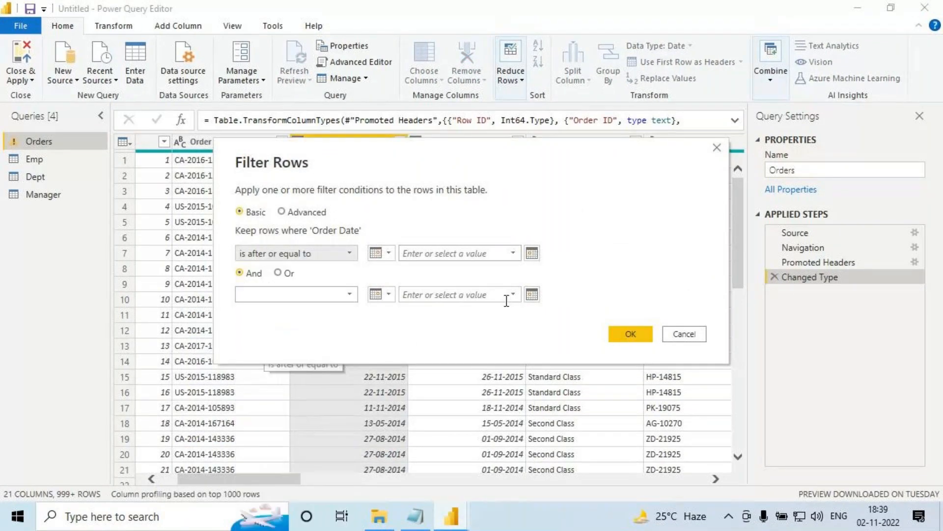
- Choose 01-01-2017 from the calendar as the value for the "is after or equal to" condition on Order Date and apply the filter
left_click(532, 253)
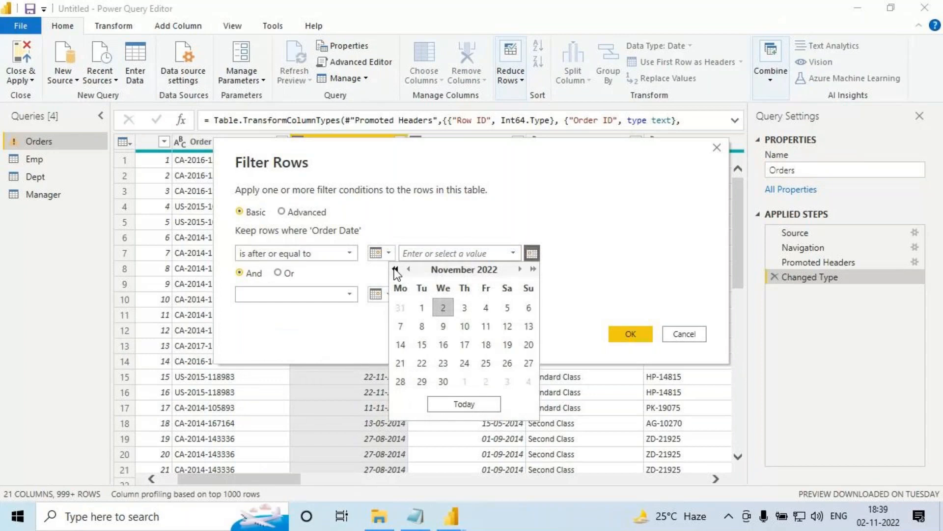
left_click(396, 270)
left_click(395, 269)
left_click(395, 270)
left_click(396, 269)
left_click(396, 269)
left_click(408, 269)
left_click(409, 269)
left_click(408, 269)
left_click(408, 270)
left_click(408, 269)
left_click(409, 270)
left_click(408, 269)
left_click(409, 269)
left_click(408, 269)
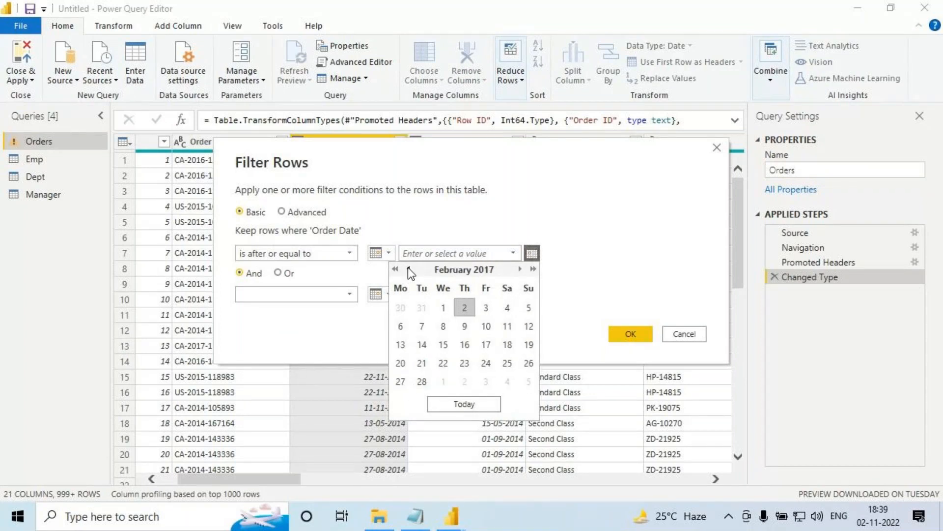
left_click(408, 269)
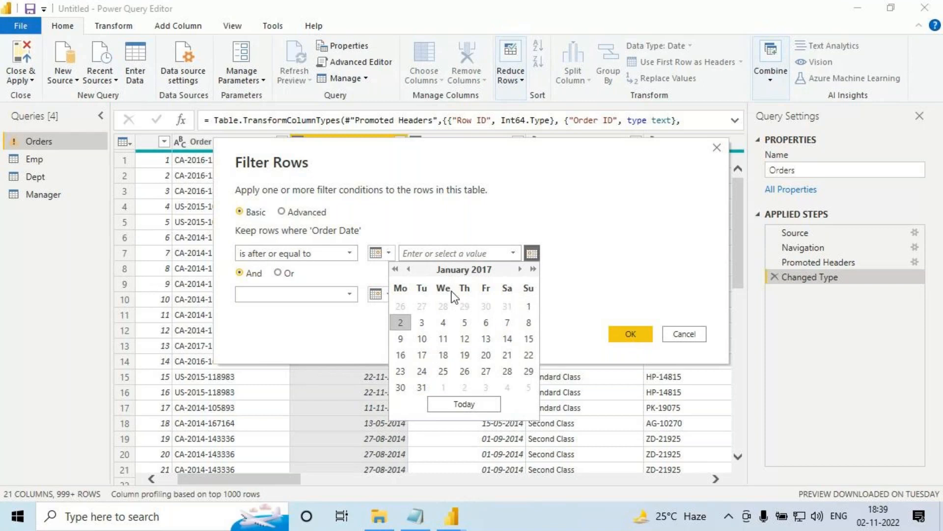
left_click(527, 308)
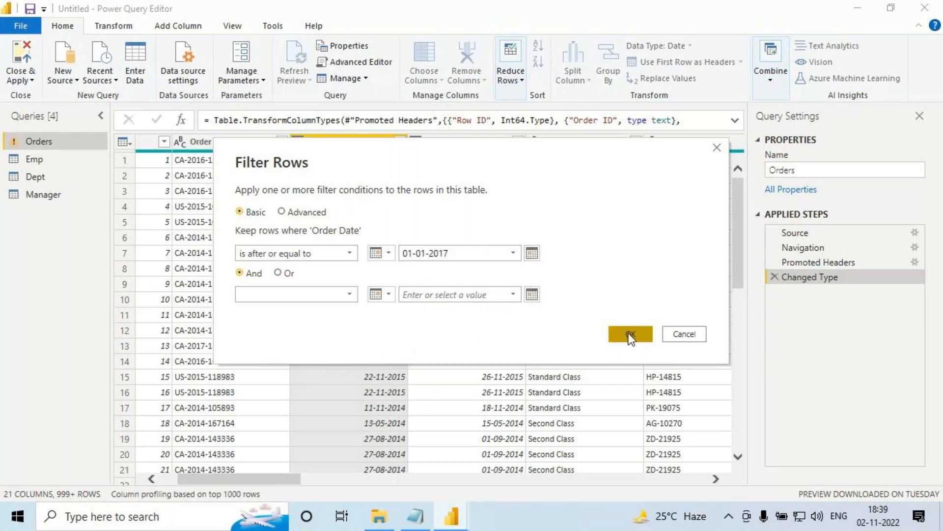
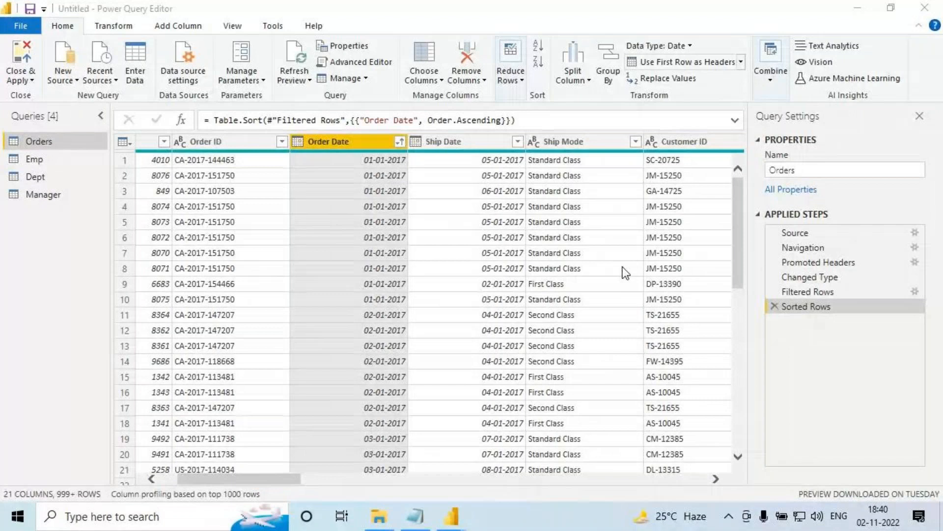
- Delete the Sorted Rows and Filtered Rows steps from the Orders query
left_click(774, 306)
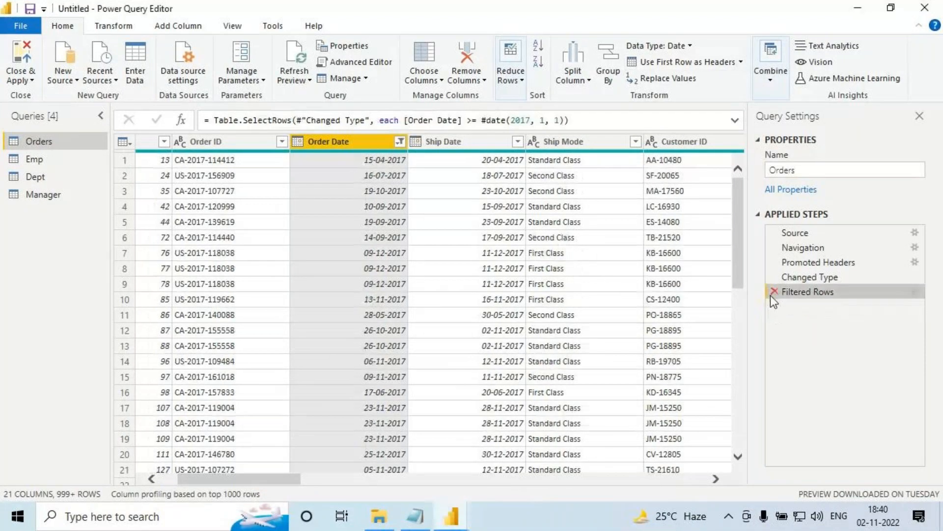
left_click(772, 292)
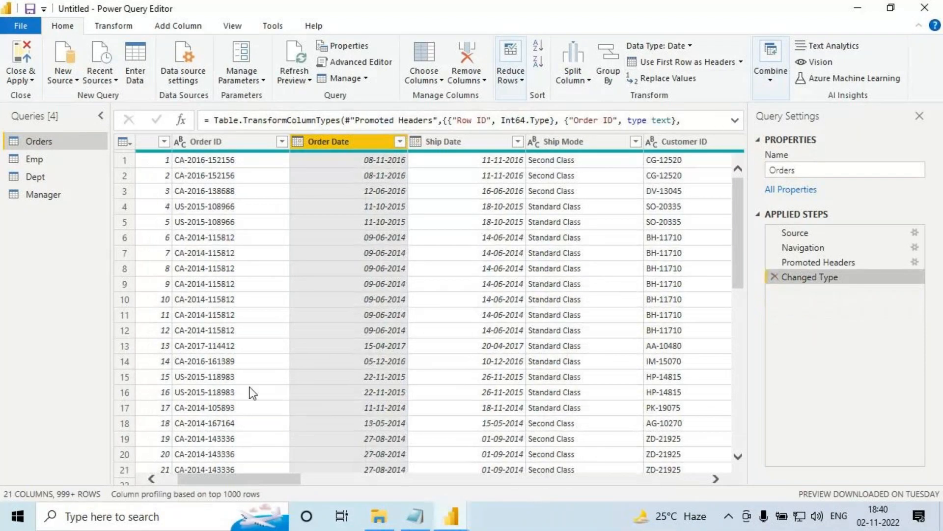
left_click(408, 55)
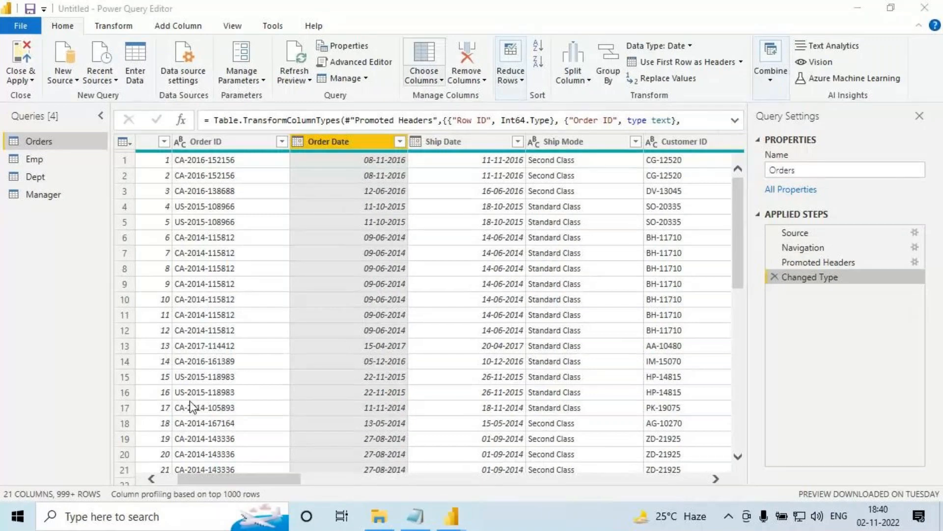
left_click_drag(189, 369, 190, 427)
left_click_drag(187, 379, 181, 388)
left_click_drag(220, 354, 228, 402)
left_click_drag(221, 363, 211, 379)
mouse_move(227, 331)
left_mouse_down()
mouse_move(150, 415)
mouse_move(318, 244)
mouse_move(329, 153)
left_mouse_up()
left_click_drag(309, 175, 338, 173)
left_click_drag(309, 154, 349, 155)
left_click_drag(254, 344, 225, 323)
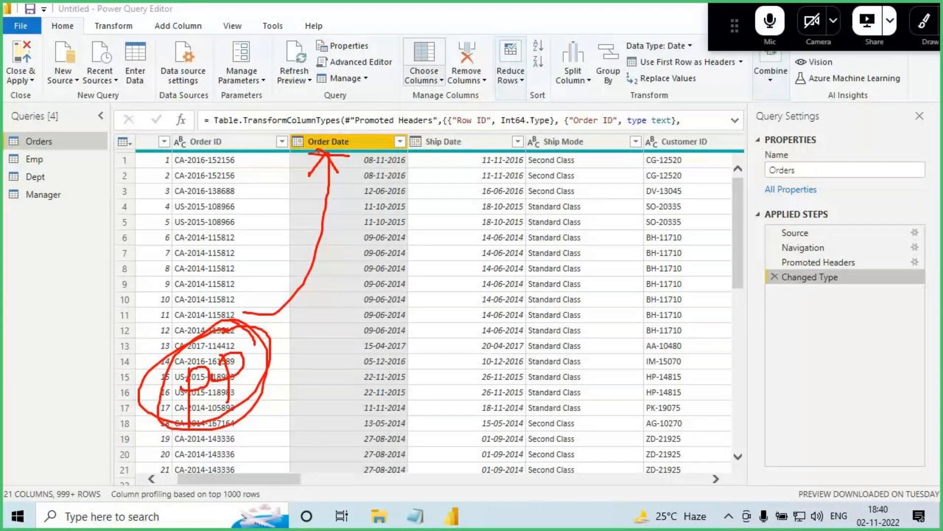
- Open a custom date filter on the Order Date column, review the condition operators it offers, and cancel it
left_click(400, 142)
mouse_move(236, 252)
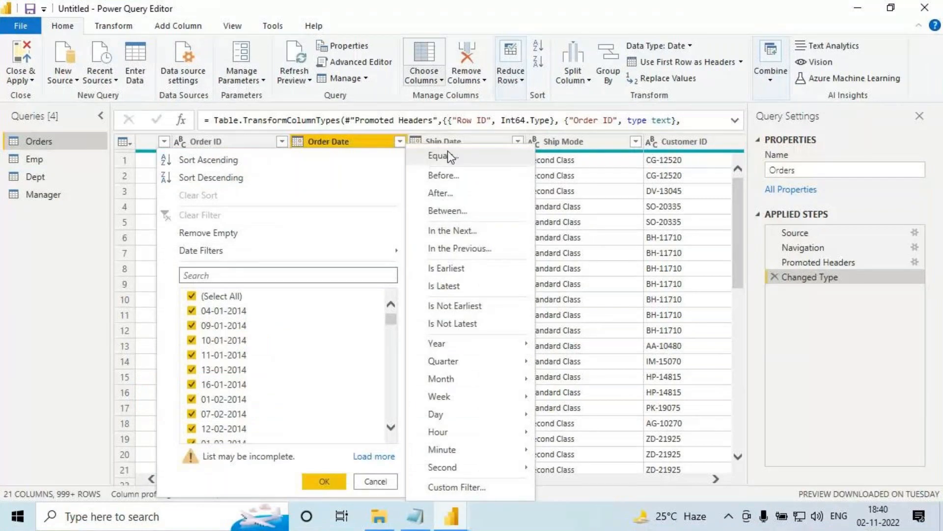
left_click(458, 488)
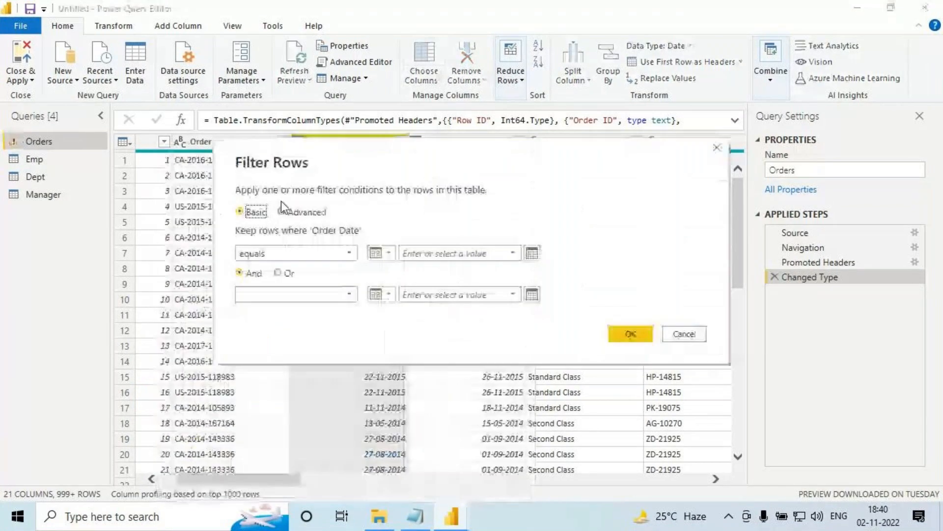
left_click(267, 254)
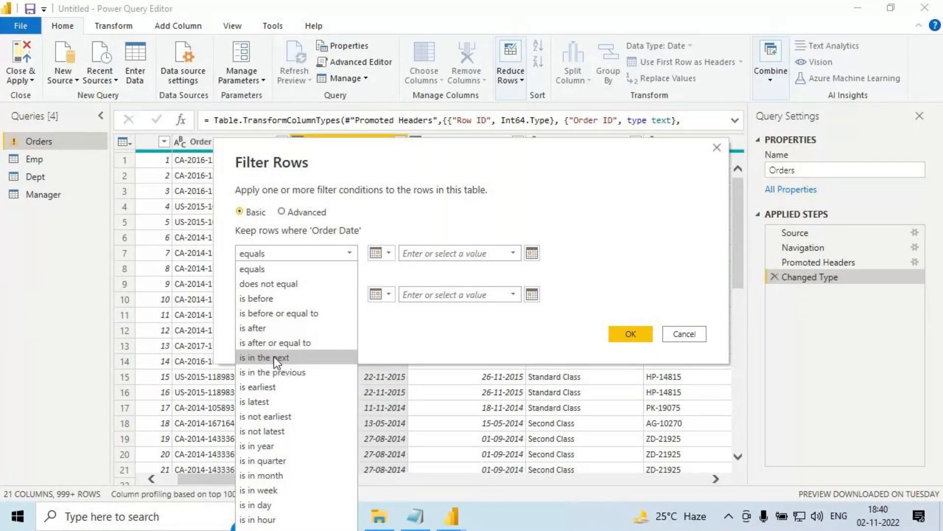
left_click(675, 333)
left_click(677, 334)
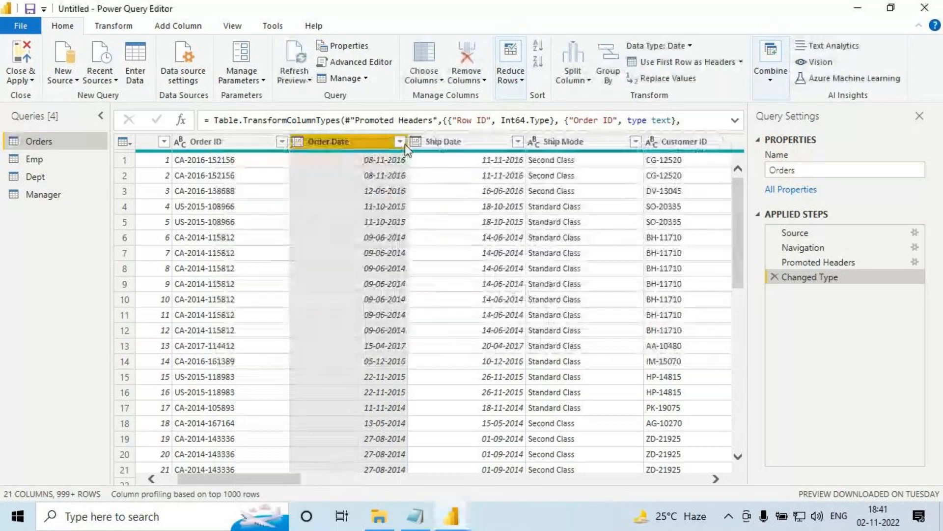
- Examine the date filter options for the Order Date column, from Equals through In the Previous
left_click(401, 142)
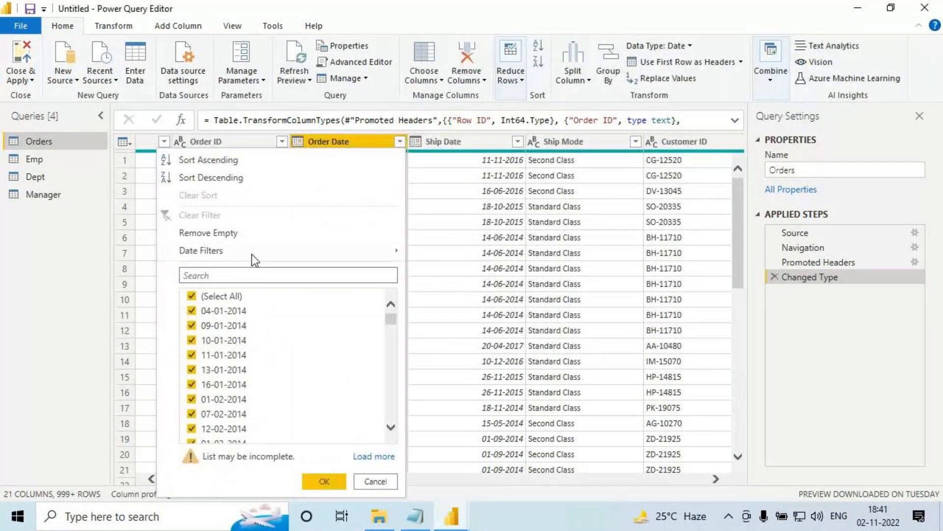
mouse_move(374, 256)
left_click_drag(415, 166, 483, 166)
left_click_drag(424, 191, 485, 183)
left_click_drag(418, 207, 487, 199)
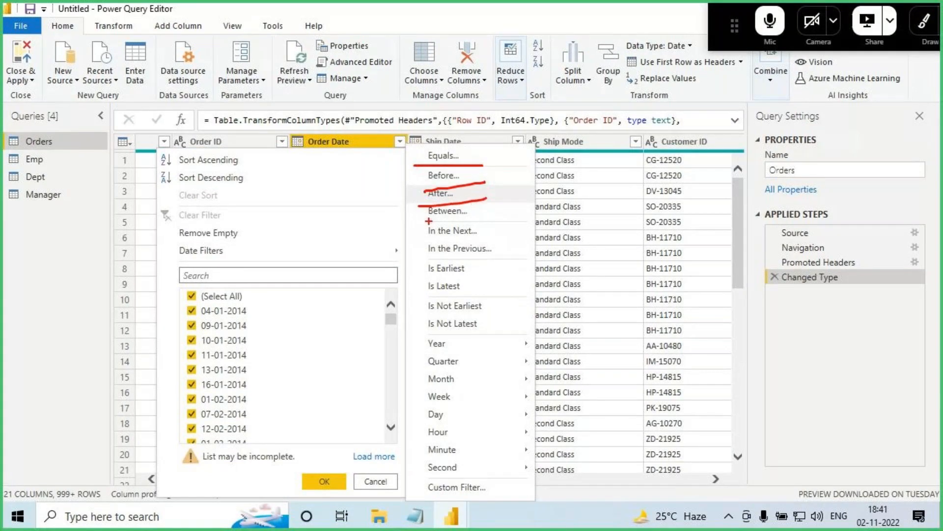
mouse_move(467, 143)
left_mouse_down()
mouse_move(480, 206)
mouse_move(471, 142)
left_mouse_up()
mouse_move(460, 220)
left_mouse_down()
mouse_move(576, 210)
mouse_move(565, 227)
left_mouse_up()
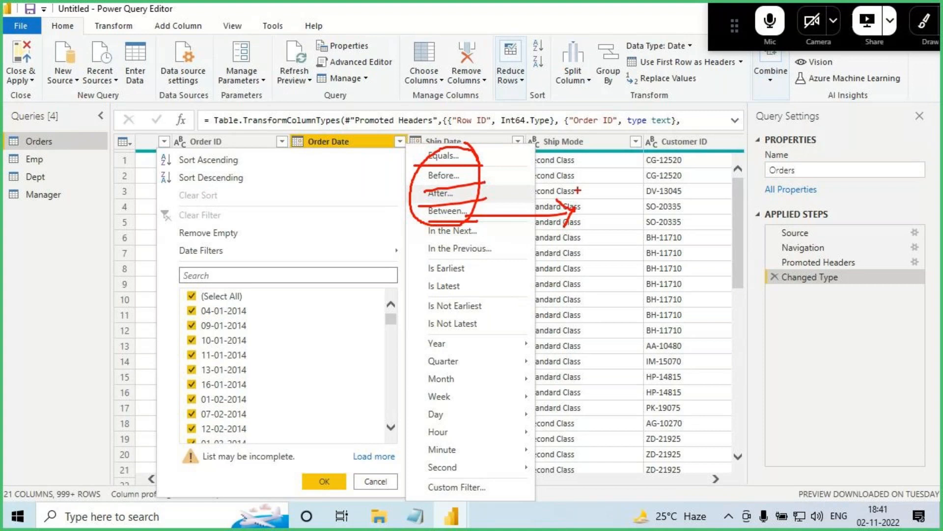
left_click_drag(431, 219, 482, 219)
left_click_drag(426, 241, 474, 240)
left_click_drag(433, 239, 492, 238)
left_click_drag(431, 256, 500, 256)
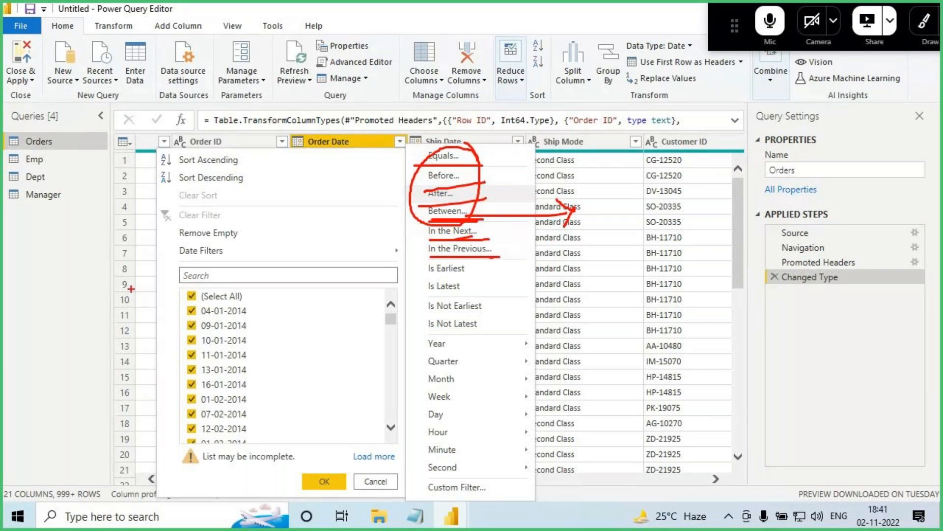
key("Escape")
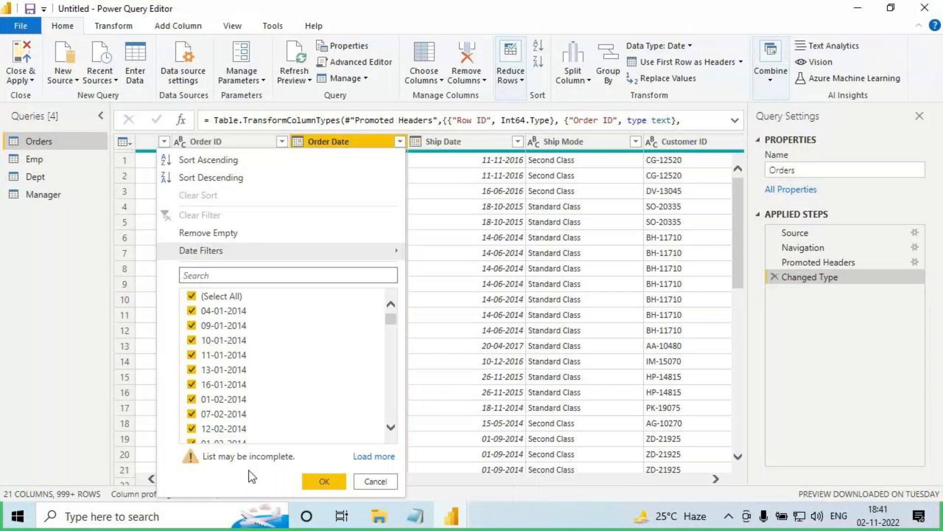
- Switch to File Explorer, open the recent document Power BI Architecture in Word, dismiss the activation wizard and select the Power Pivot box
key("alt+Tab")
left_click(64, 91)
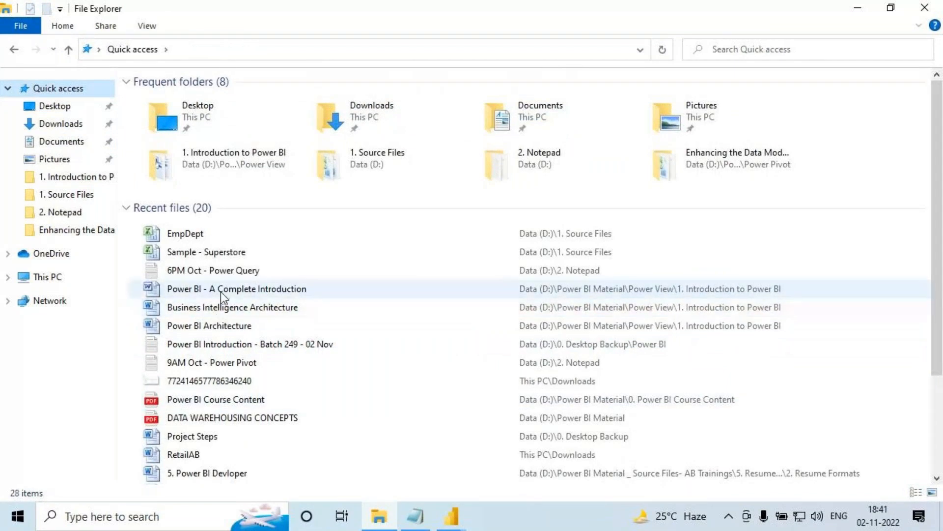
double_click(232, 293)
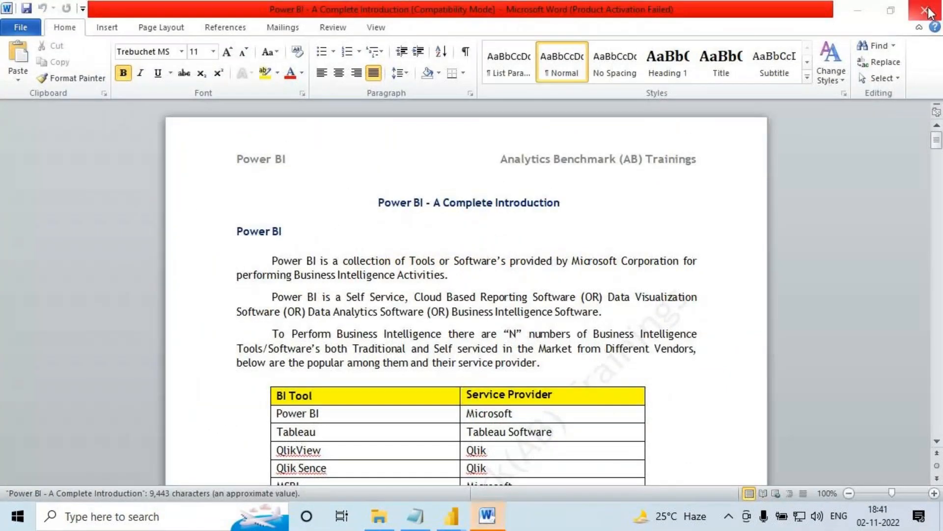
left_click(931, 12)
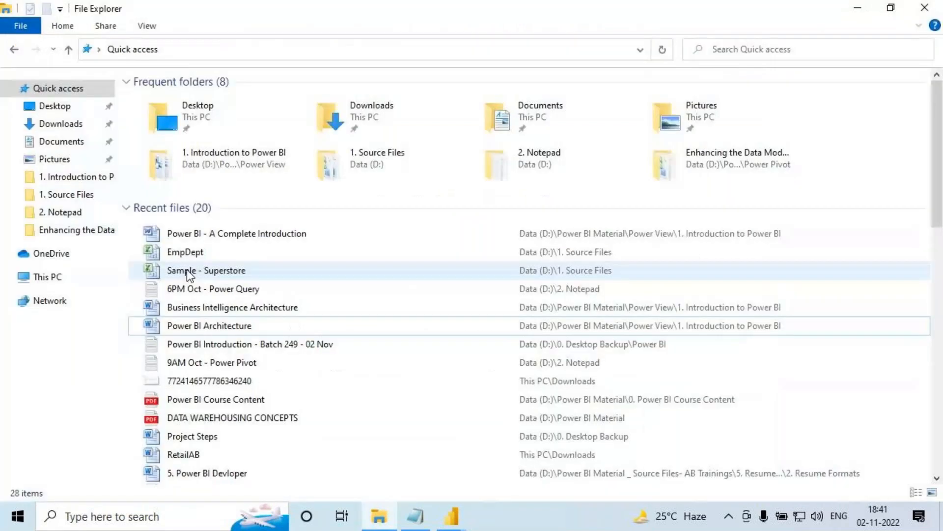
double_click(202, 326)
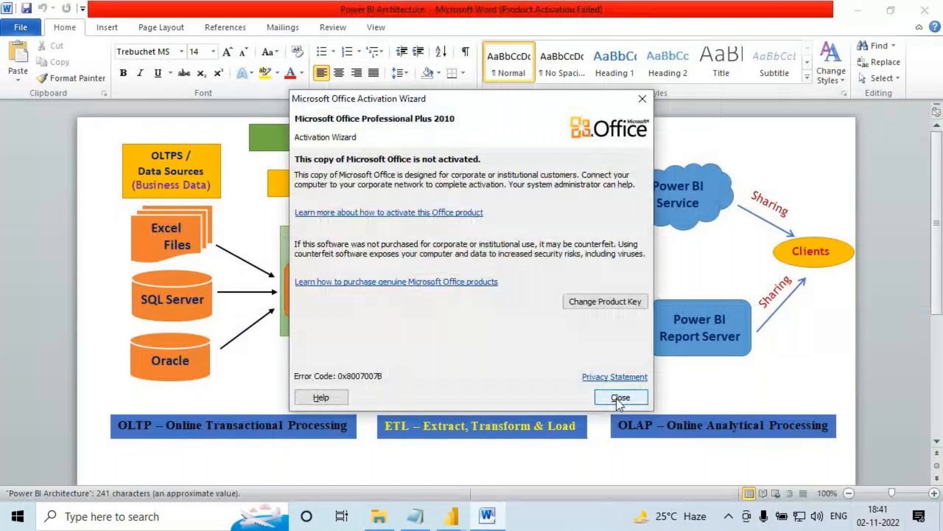
left_click(619, 398)
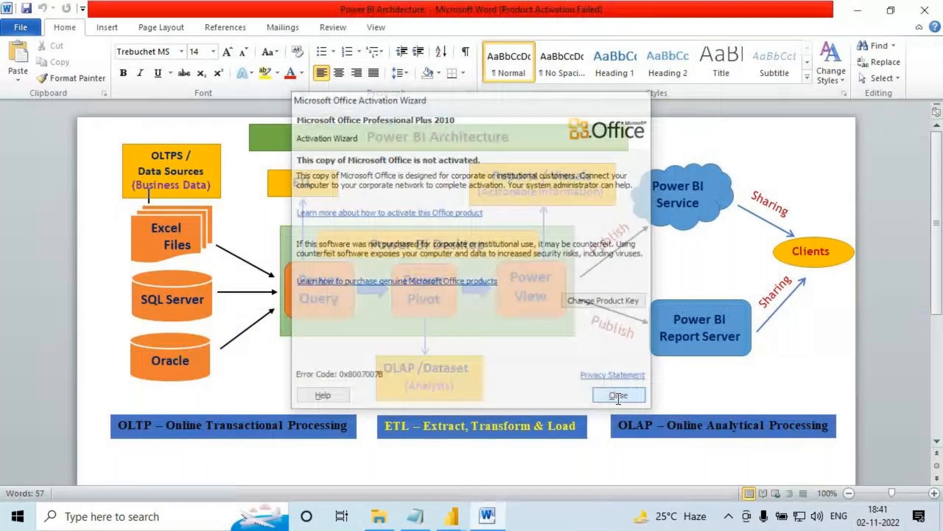
left_click(445, 308)
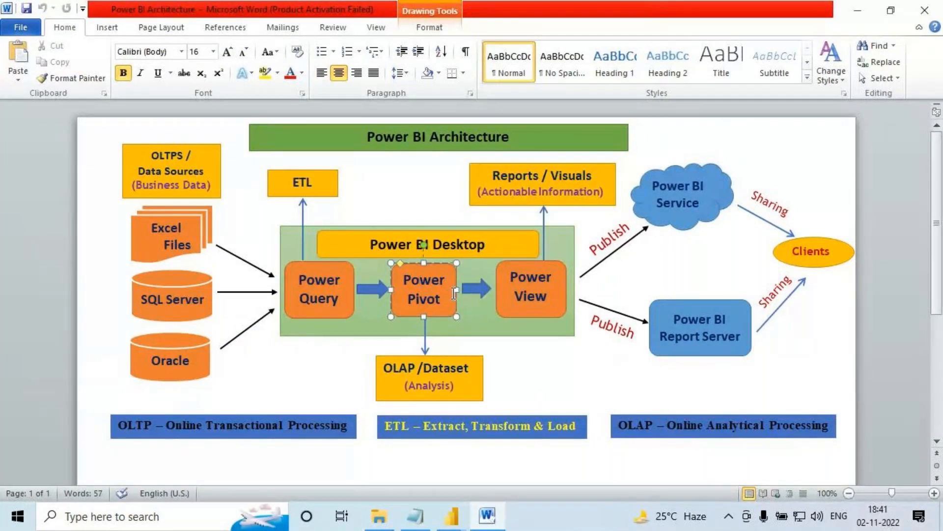
- Switch back to Power Query Editor and start an In the Previous date filter on the Order Date column
left_click(454, 514)
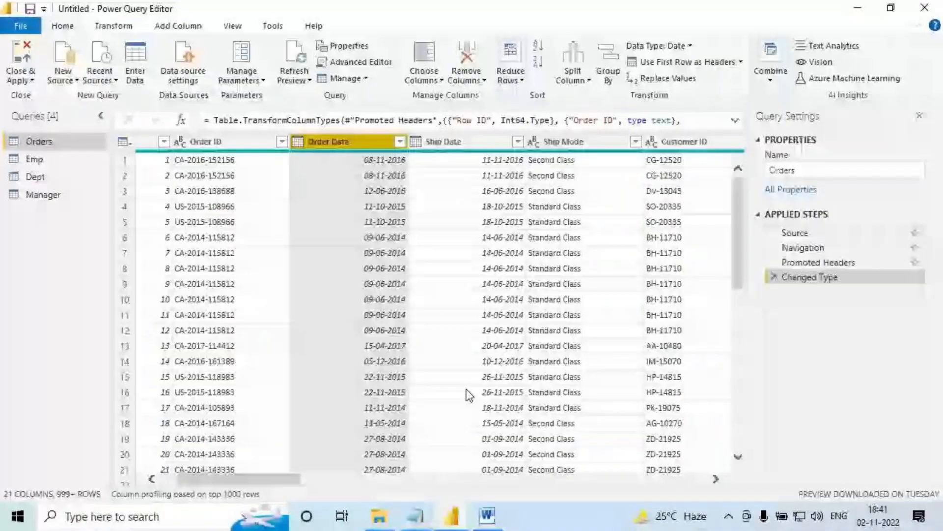
left_click(400, 141)
mouse_move(380, 252)
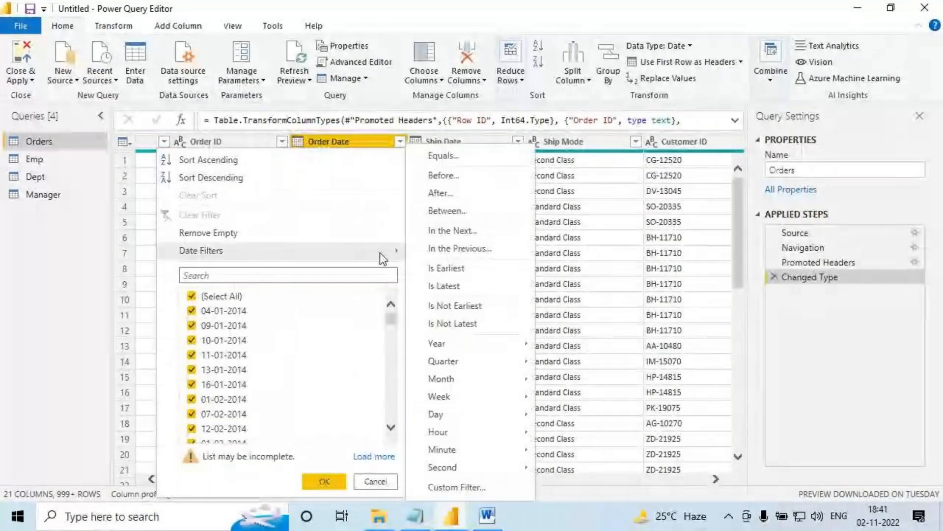
left_click(453, 249)
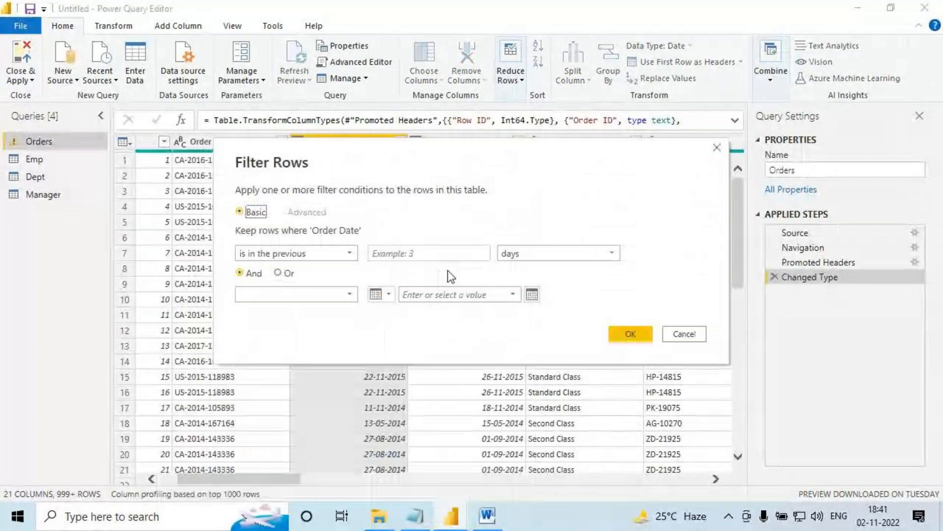
- Examine the number field and the time unit choices of the "is in the previous" condition for Order Date
key("ctrl+2")
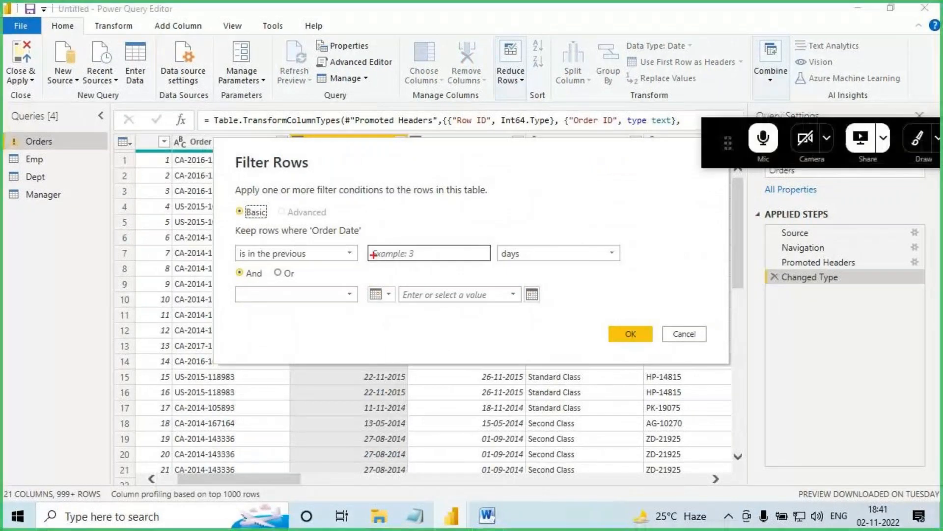
left_click_drag(369, 246, 447, 264)
left_click_drag(405, 221, 404, 243)
left_click_drag(499, 265, 541, 264)
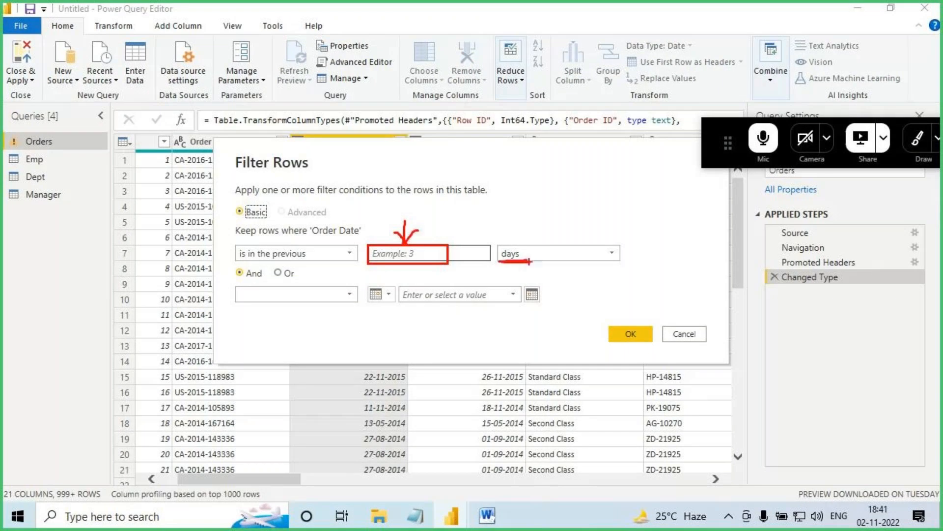
key("Escape")
left_click(520, 256)
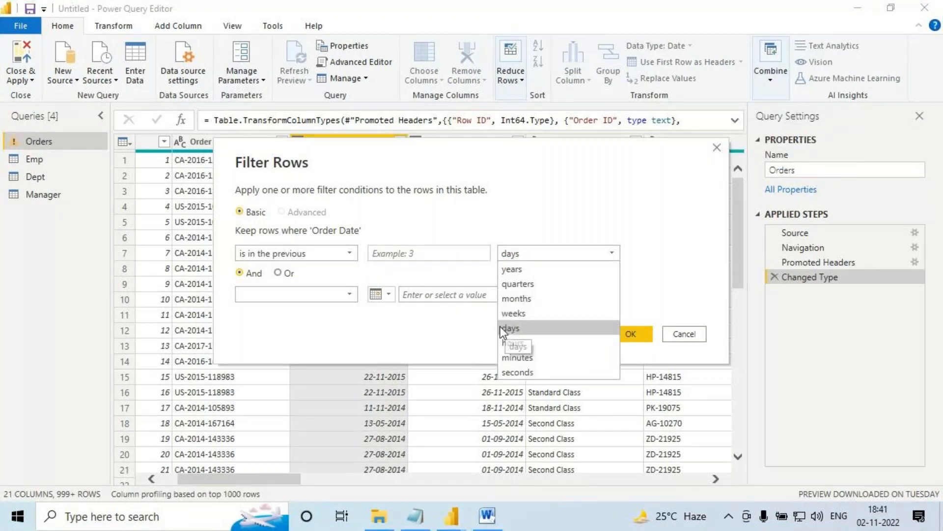
left_click(389, 283)
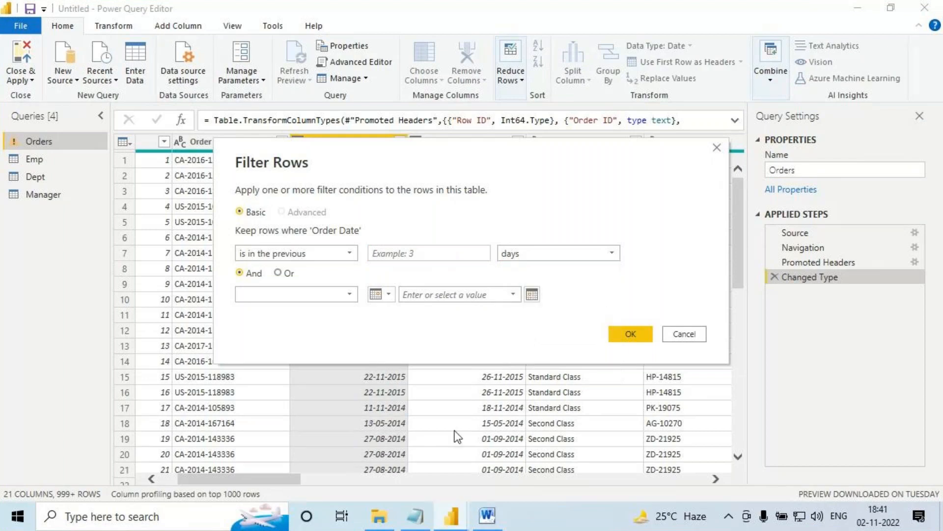
- Switch to the Power BI Architecture diagram in Word and examine how data flows into the Power Pivot stage
left_click(488, 514)
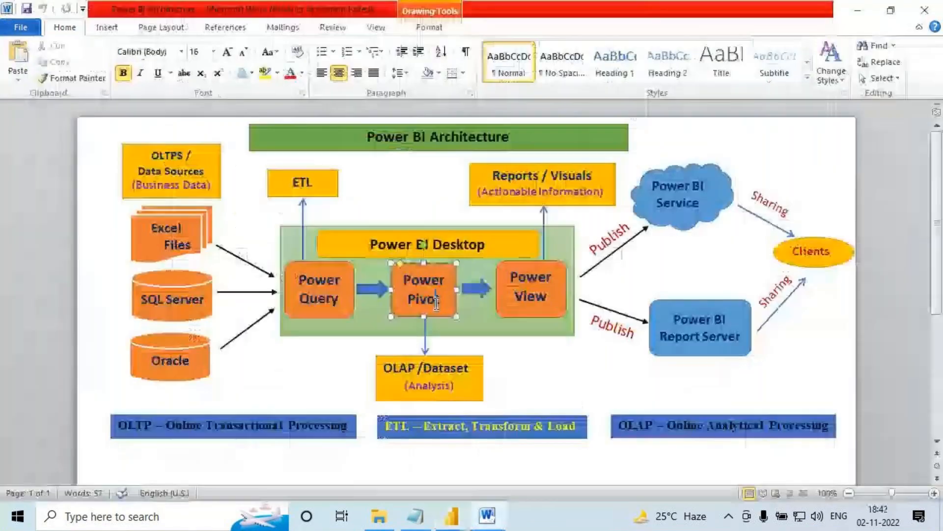
mouse_move(412, 273)
left_mouse_down()
mouse_move(432, 319)
mouse_move(448, 284)
mouse_move(426, 268)
mouse_move(442, 253)
left_mouse_up()
mouse_move(484, 295)
left_mouse_down()
mouse_move(479, 340)
mouse_move(494, 307)
mouse_move(496, 332)
mouse_move(520, 326)
left_mouse_up()
left_click_drag(521, 306, 550, 309)
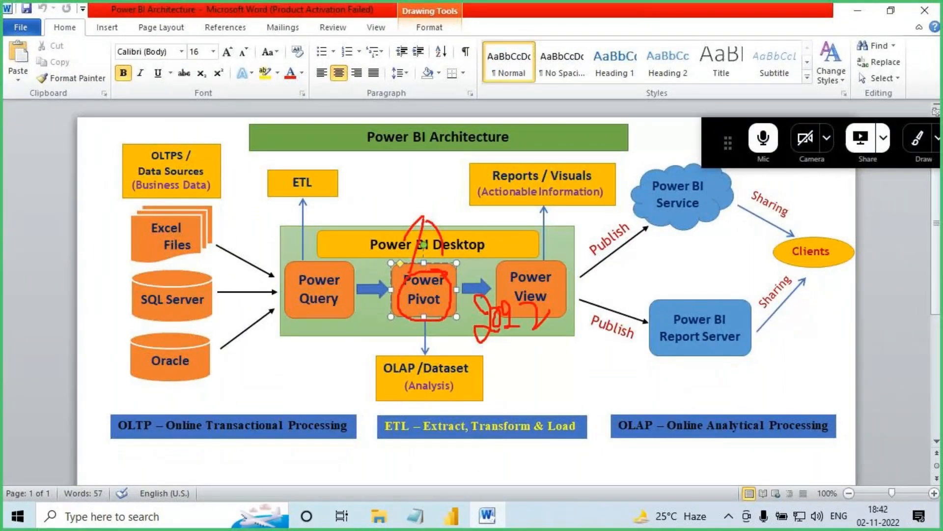
mouse_move(399, 282)
left_mouse_down()
mouse_move(429, 214)
mouse_move(422, 218)
left_mouse_up()
mouse_move(416, 174)
left_mouse_down()
mouse_move(417, 199)
mouse_move(459, 166)
mouse_move(416, 160)
mouse_move(427, 158)
left_mouse_up()
left_click_drag(427, 143, 469, 129)
mouse_move(422, 109)
left_mouse_down()
mouse_move(414, 132)
mouse_move(448, 112)
mouse_move(467, 122)
mouse_move(468, 145)
left_mouse_up()
mouse_move(519, 338)
left_mouse_down()
mouse_move(460, 194)
mouse_move(464, 209)
left_mouse_up()
left_click_drag(440, 76, 474, 106)
left_click_drag(443, 78, 463, 155)
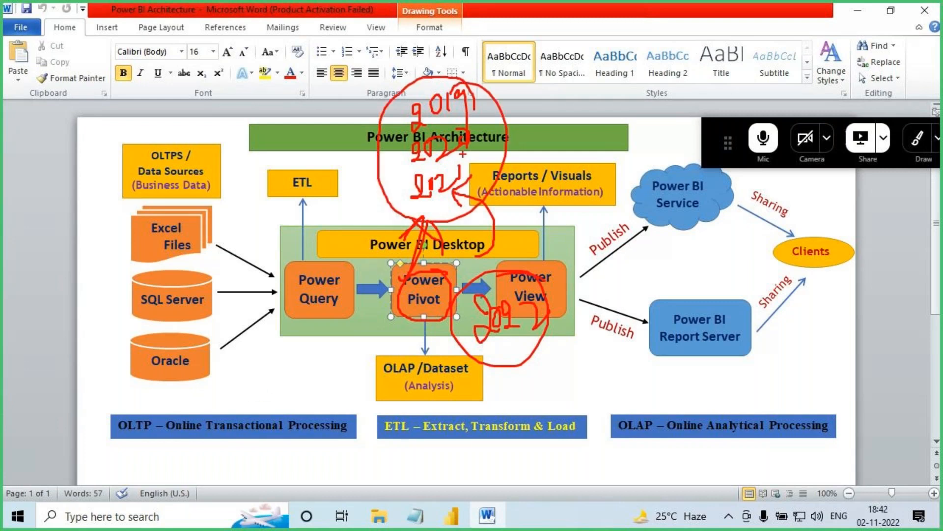
mouse_move(193, 374)
left_mouse_down()
mouse_move(256, 401)
mouse_move(391, 290)
mouse_move(409, 288)
mouse_move(368, 351)
mouse_move(379, 333)
left_mouse_up()
mouse_move(352, 364)
left_mouse_down()
mouse_move(388, 373)
mouse_move(368, 406)
mouse_move(407, 391)
left_mouse_up()
left_click_drag(393, 312, 417, 319)
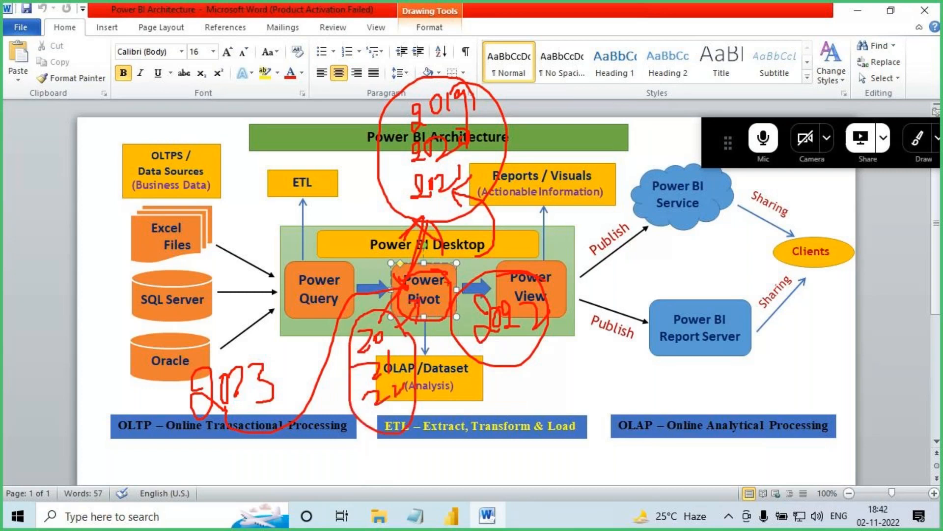
- Switch from Word back to Power Query Editor and cancel the pending Order Date filter
left_click_drag(853, 489, 867, 467)
key("Escape")
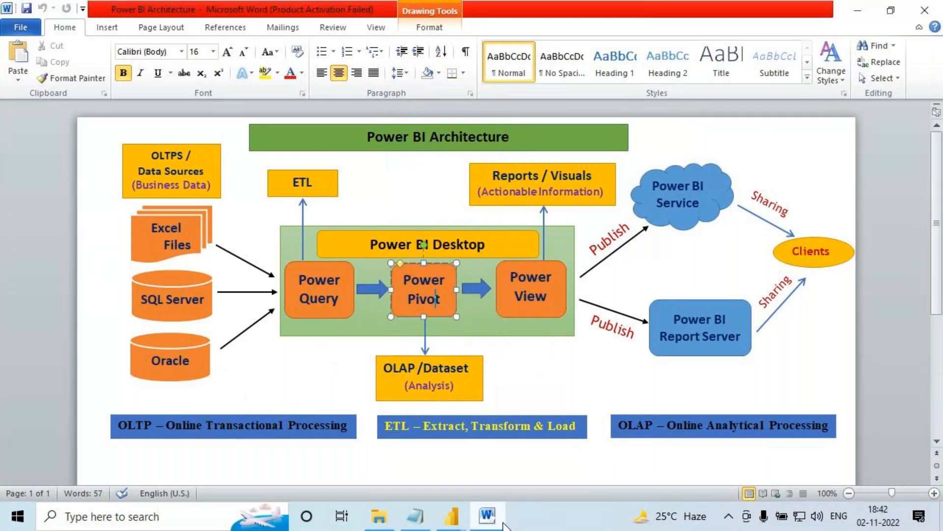
mouse_move(451, 516)
left_click(526, 445)
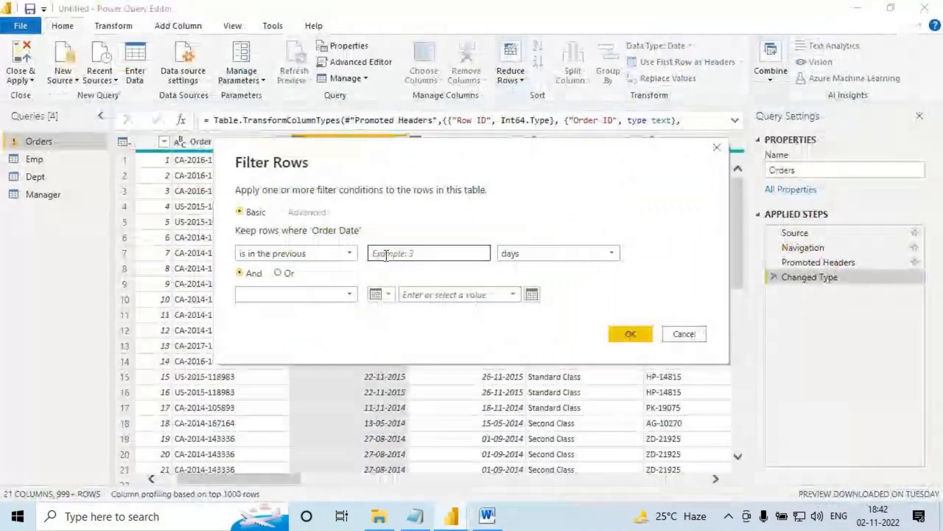
left_click(674, 335)
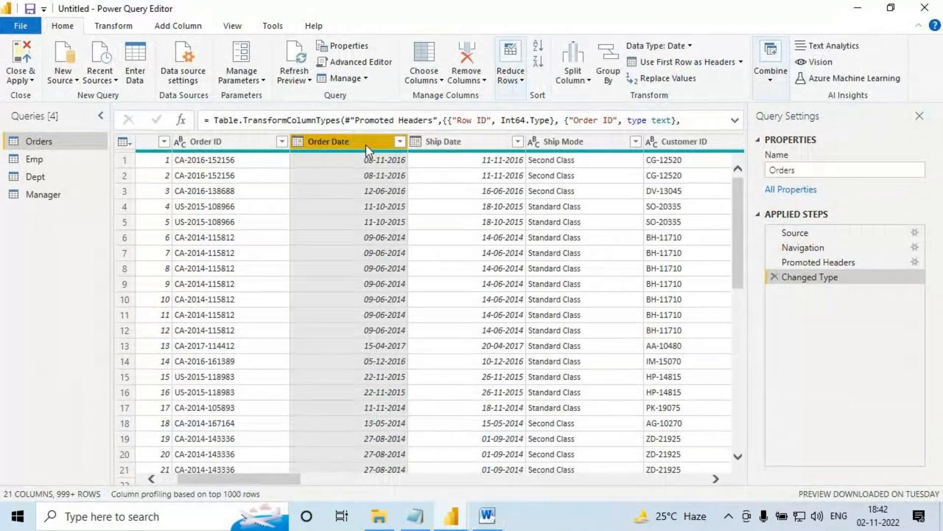
- Filter the Order Date column to dates in the previous 3 years
left_click(401, 142)
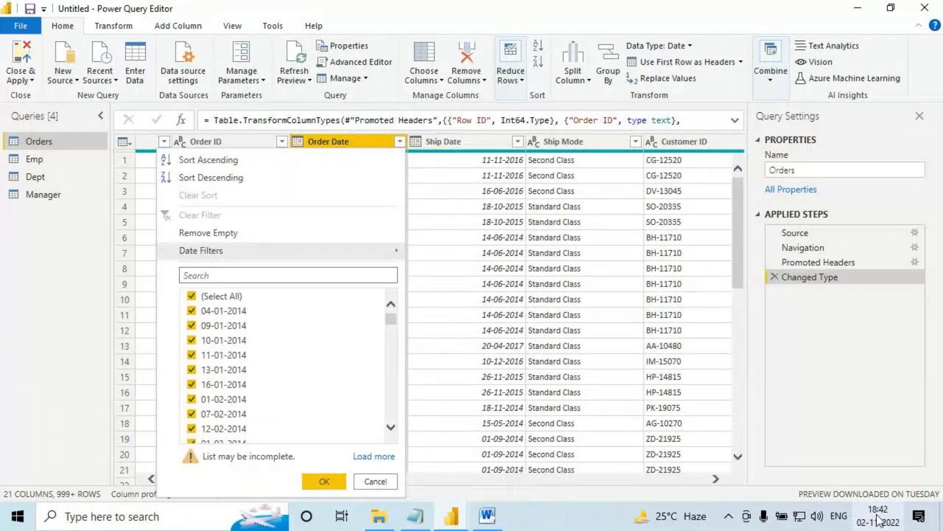
mouse_move(259, 255)
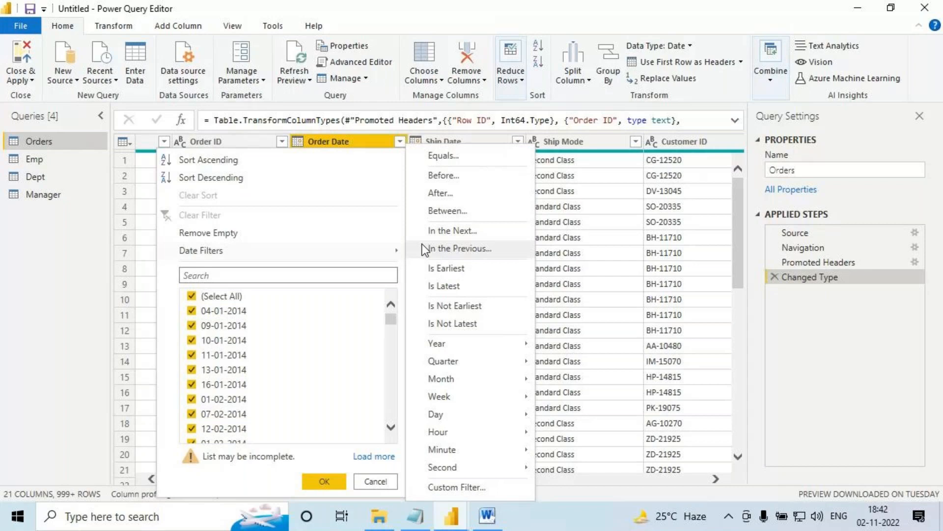
left_click(461, 249)
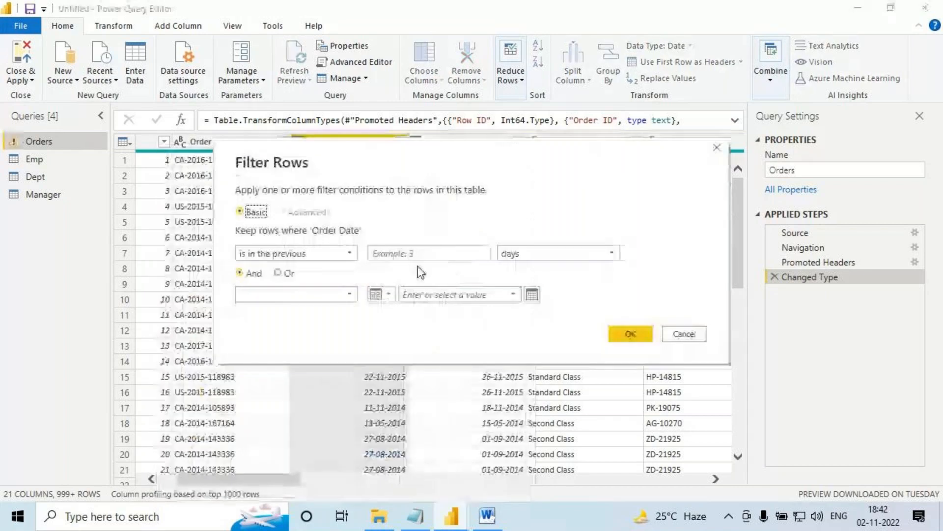
type("3")
left_click(554, 253)
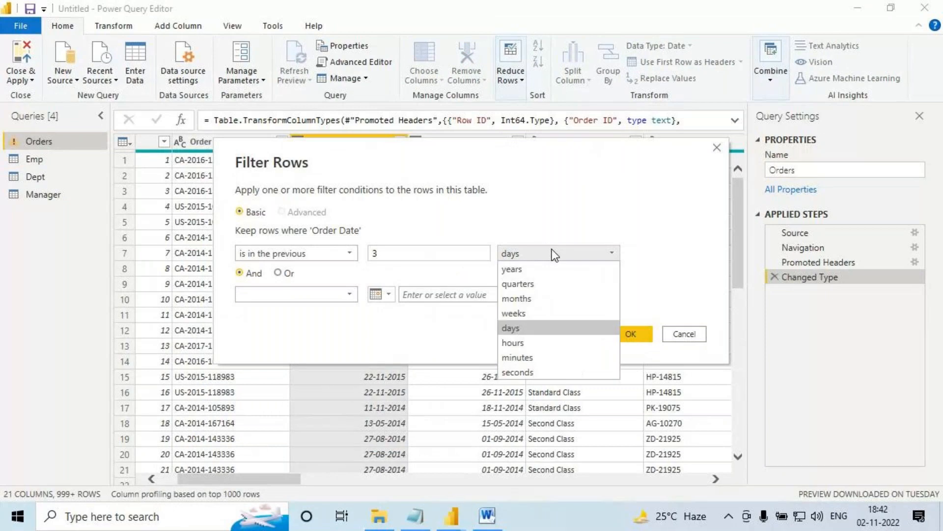
left_click(514, 270)
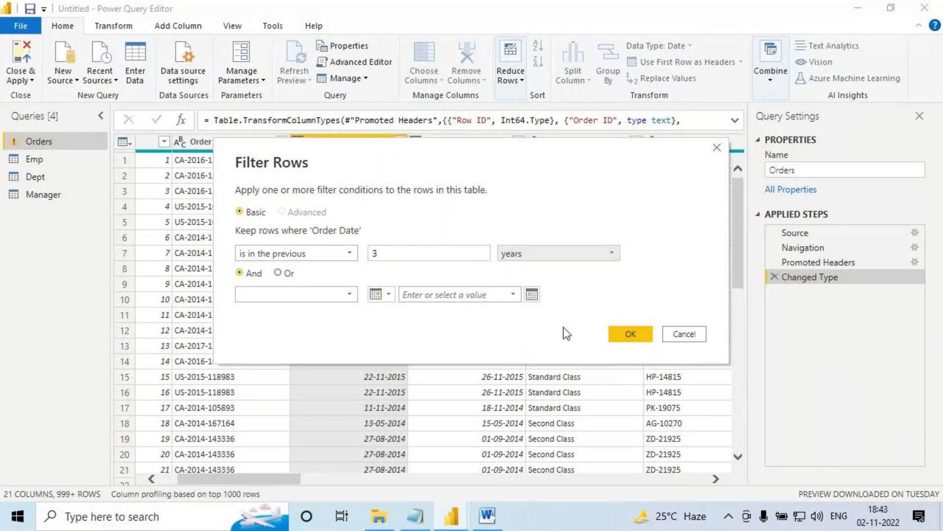
left_click(619, 334)
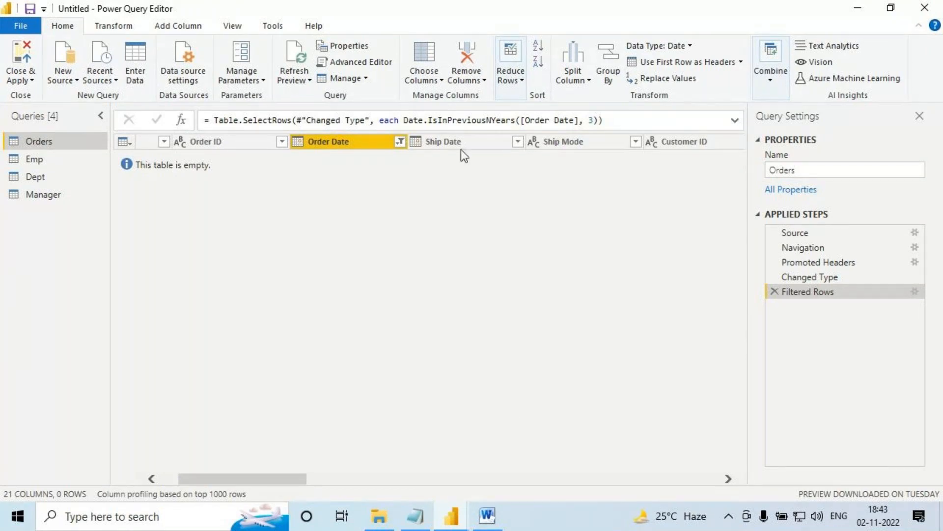
- Examine the previous-years filter formula against the system date and open the settings of the Filtered Rows step
left_click_drag(440, 127, 505, 122)
mouse_move(906, 514)
left_mouse_down()
mouse_move(864, 493)
mouse_move(852, 528)
mouse_move(879, 530)
mouse_move(907, 512)
left_mouse_up()
mouse_move(869, 492)
left_mouse_down()
mouse_move(843, 449)
mouse_move(880, 440)
mouse_move(897, 462)
left_mouse_up()
left_click_drag(877, 528, 917, 522)
mouse_move(871, 499)
left_mouse_down()
mouse_move(863, 407)
mouse_move(846, 448)
left_mouse_up()
left_click_drag(857, 398, 888, 431)
mouse_move(849, 374)
left_mouse_down()
mouse_move(614, 289)
mouse_move(615, 314)
left_mouse_up()
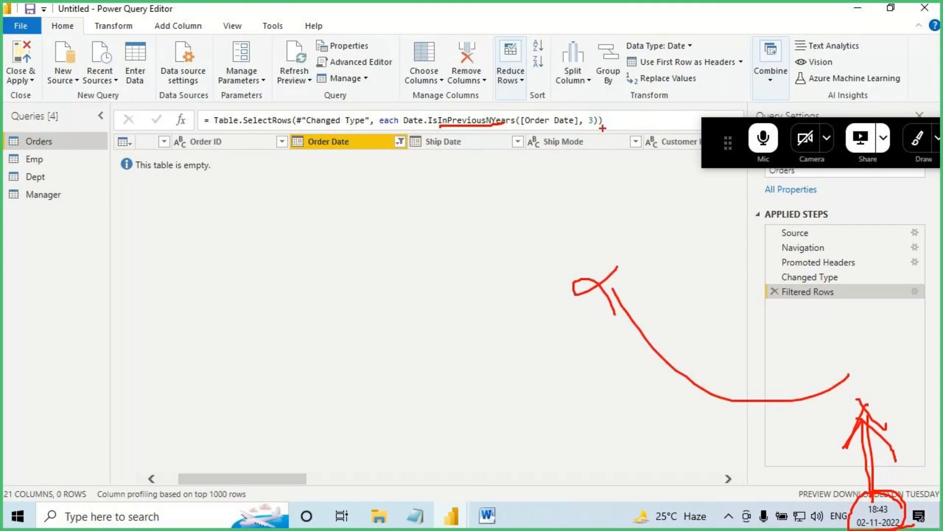
key("Escape")
left_click(915, 292)
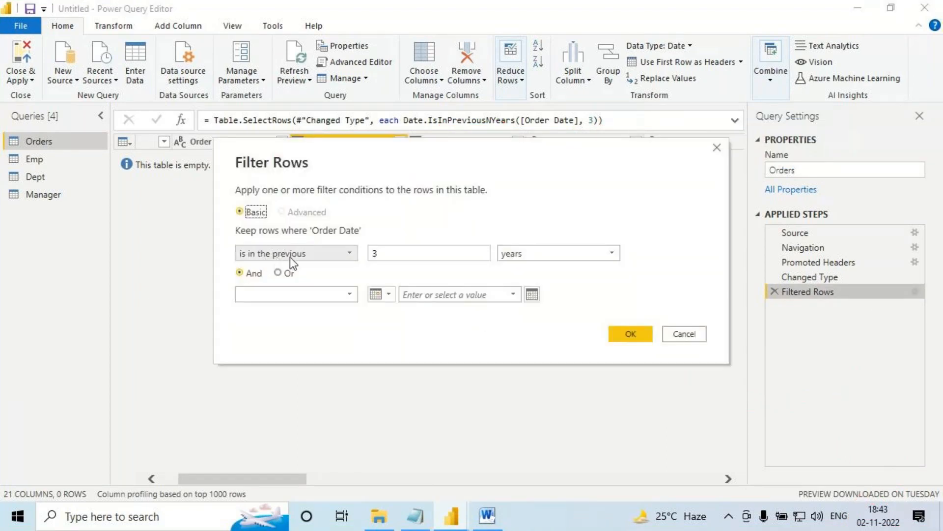
- Switch to the Power BI Architecture diagram in Word and examine the Power Pivot stage in relation to the system date
left_click(488, 513)
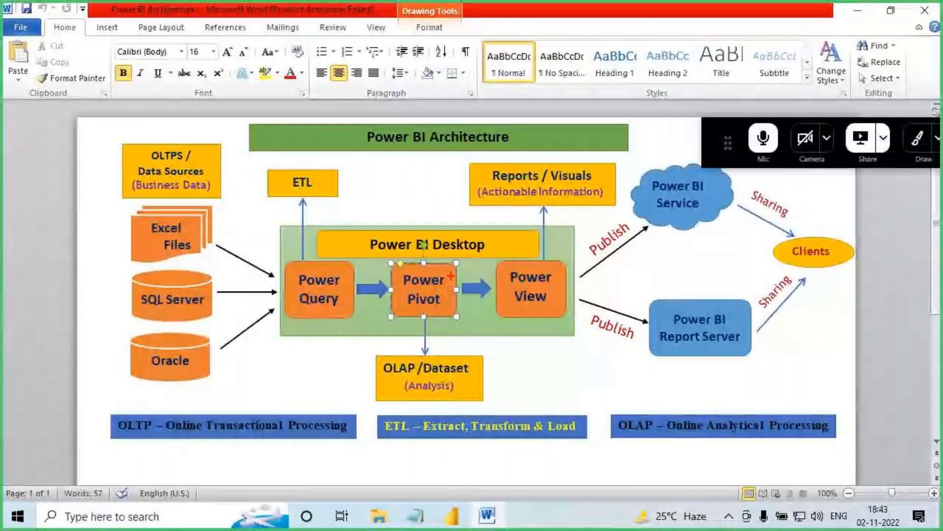
left_click_drag(451, 276, 436, 278)
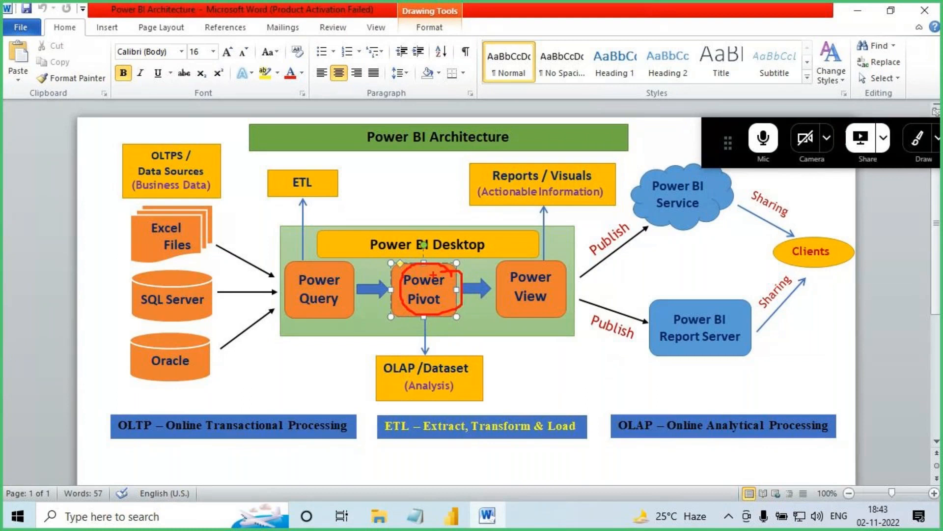
left_click_drag(423, 212, 431, 278)
left_click_drag(448, 227, 444, 271)
mouse_move(890, 491)
left_mouse_down()
mouse_move(885, 514)
mouse_move(899, 484)
left_mouse_up()
left_click_drag(869, 447, 875, 497)
left_click_drag(406, 305, 460, 303)
key("Escape")
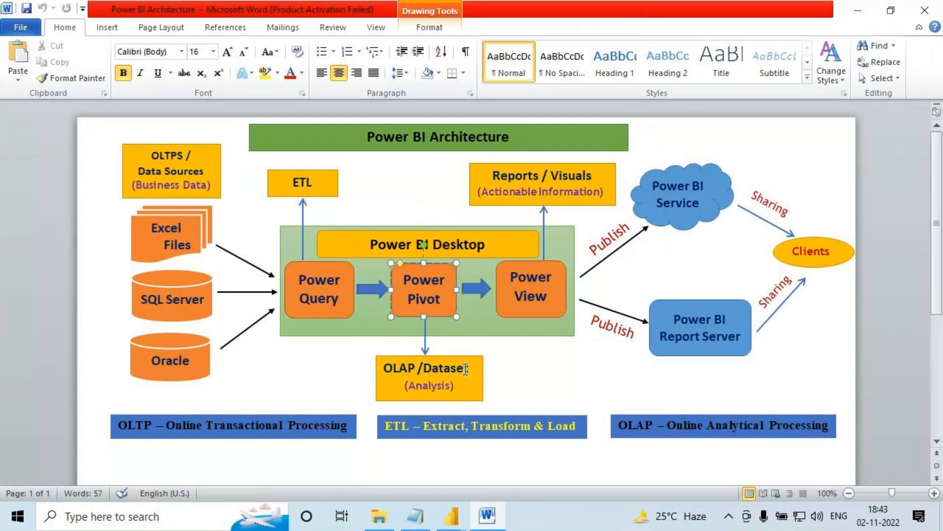
- Select the Power Pivot text in the diagram and examine the flow from Power Query through Power Pivot to Power View
triple_click(426, 296)
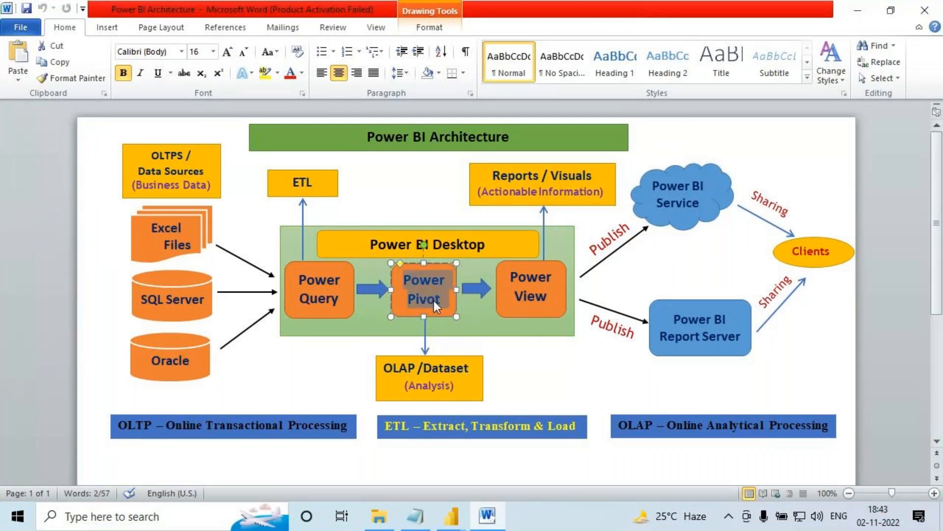
left_click(441, 302)
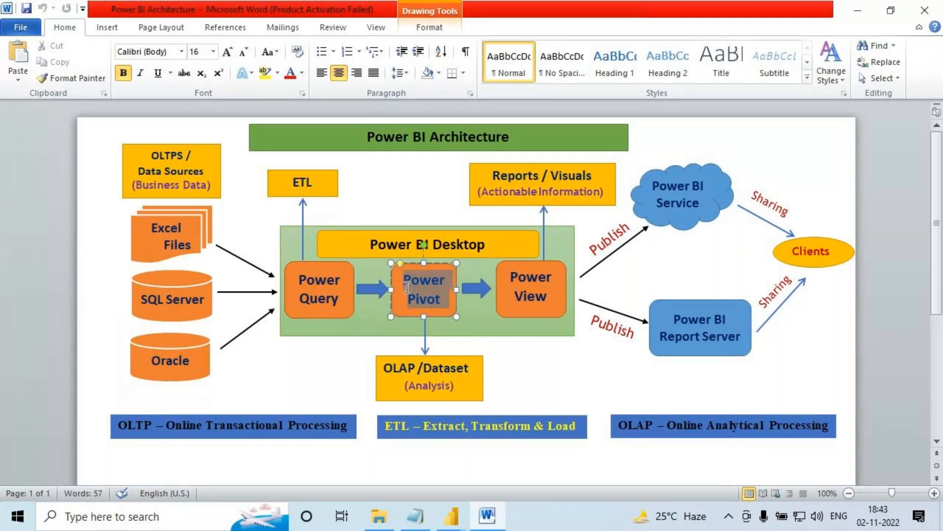
left_click_drag(404, 285, 412, 315)
key("ctrl+shift+d")
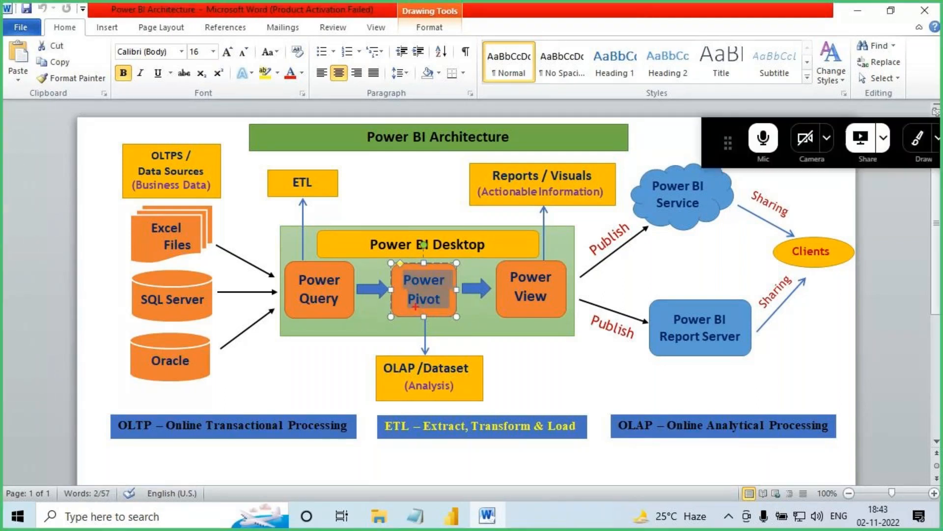
left_click_drag(325, 287, 399, 285)
mouse_move(388, 273)
left_mouse_down()
mouse_move(400, 287)
mouse_move(366, 318)
mouse_move(406, 285)
left_mouse_up()
left_click_drag(898, 513, 850, 493)
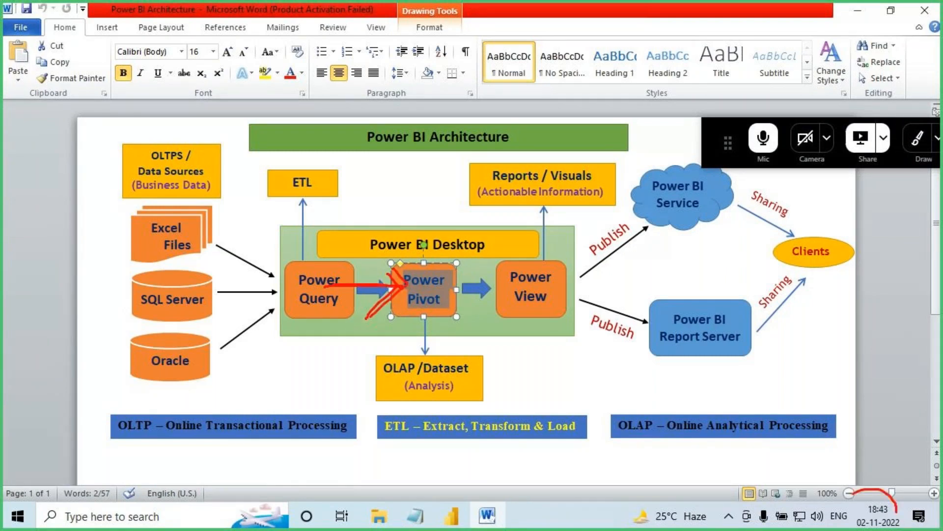
left_click_drag(897, 513, 855, 486)
mouse_move(420, 218)
left_mouse_down()
mouse_move(427, 260)
mouse_move(446, 249)
left_mouse_up()
left_click_drag(433, 294, 549, 269)
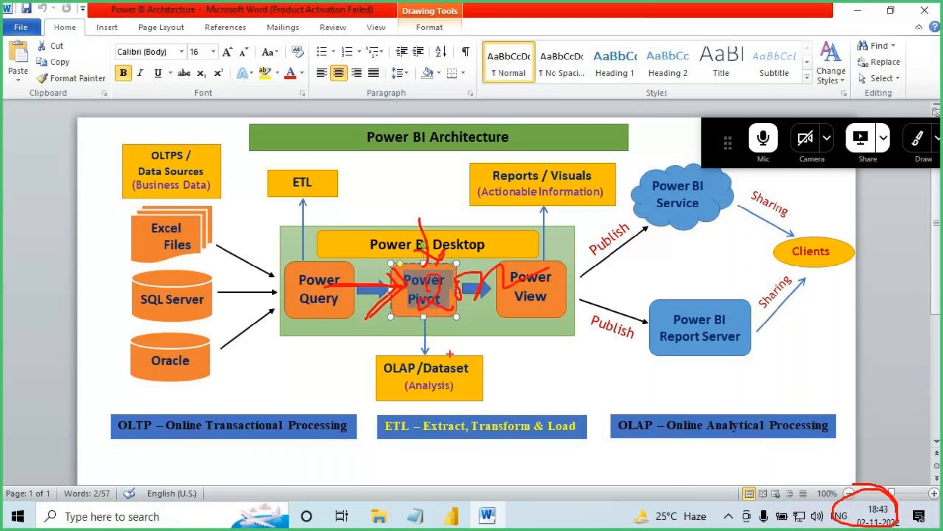
left_click_drag(399, 206, 404, 279)
mouse_move(425, 349)
left_mouse_down()
mouse_move(436, 356)
mouse_move(486, 345)
left_mouse_up()
left_click_drag(494, 322, 495, 358)
left_click_drag(446, 377, 528, 372)
mouse_move(504, 305)
left_mouse_down()
mouse_move(441, 376)
mouse_move(474, 296)
left_mouse_up()
key("Escape")
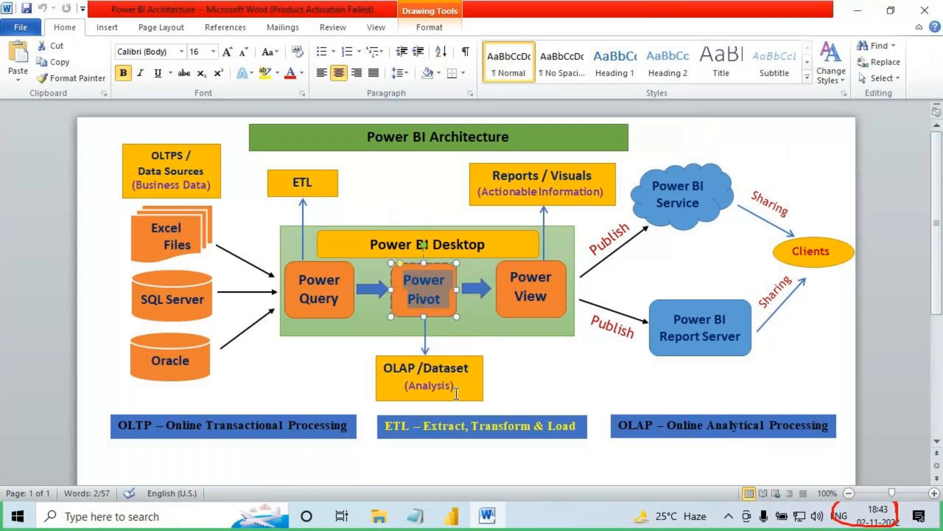
- Switch back to Power Query Editor and replace the Filtered Rows step with a This Year filter on Order Date
left_click(451, 516)
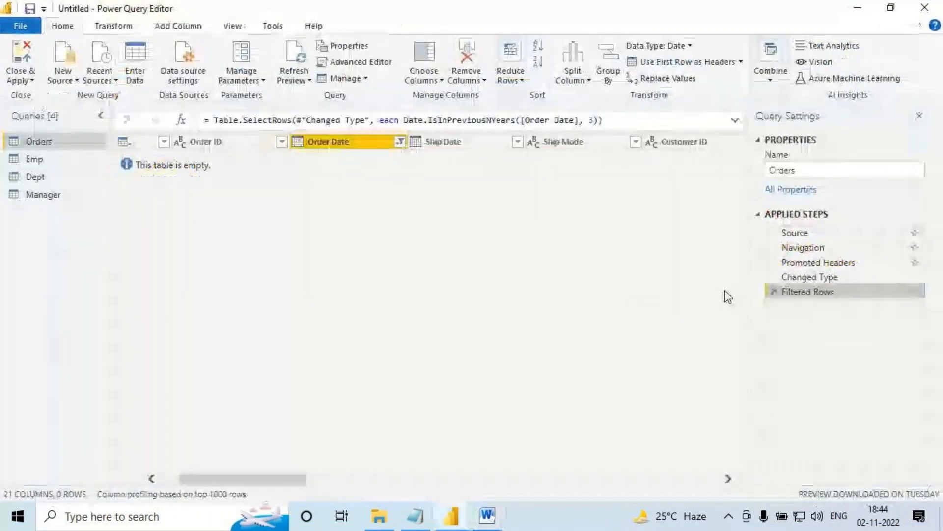
key("Delete")
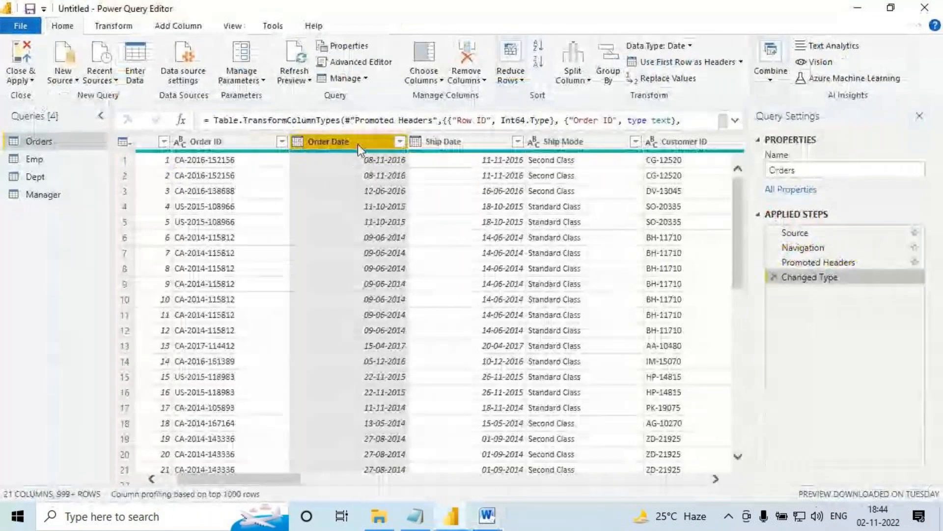
left_click(400, 141)
mouse_move(363, 252)
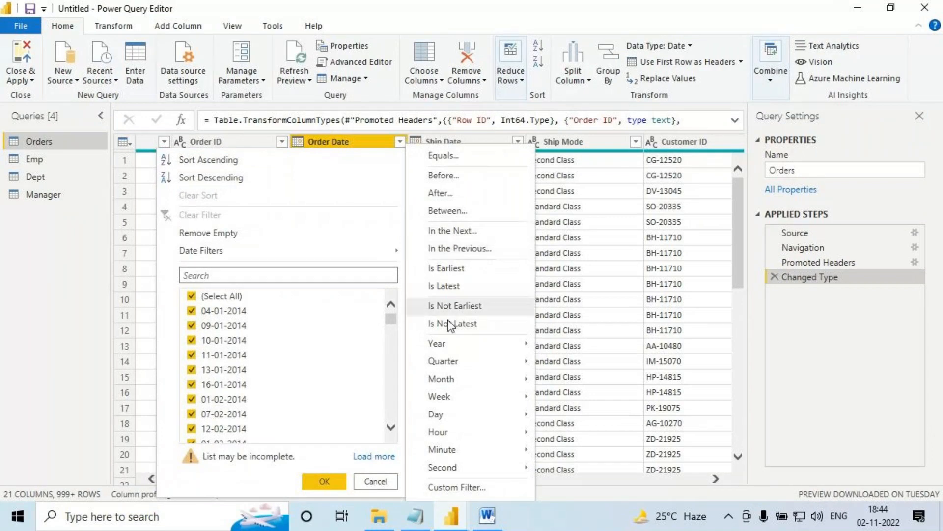
mouse_move(447, 341)
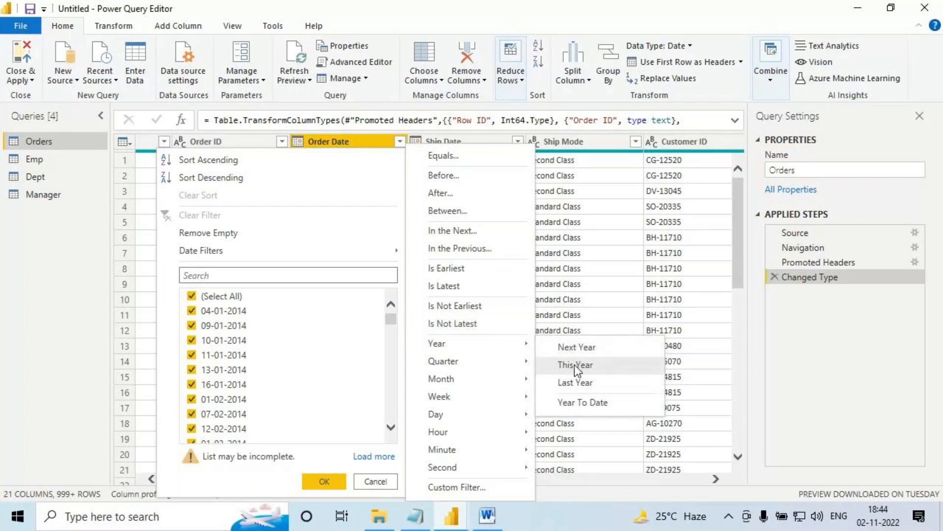
left_click(563, 365)
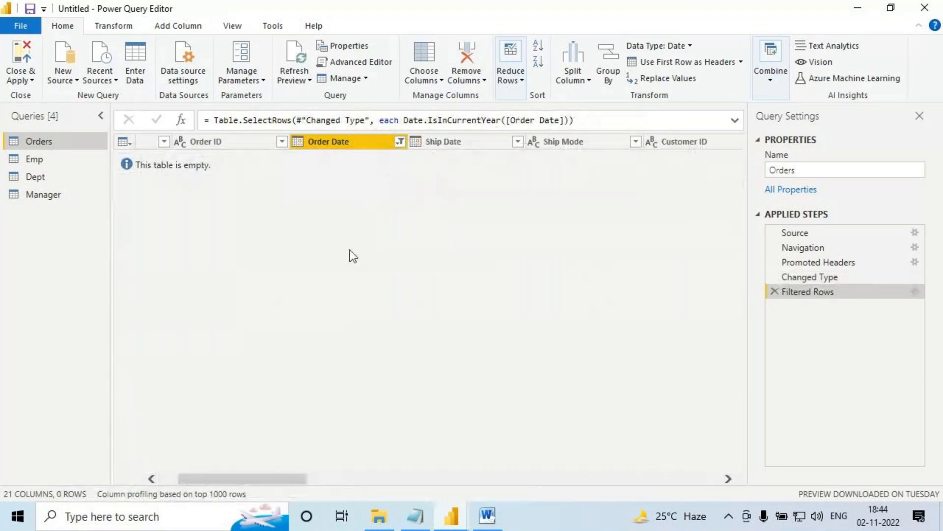
- Examine how the This Year filter on Order Date depends on the year of the system date
mouse_move(336, 168)
left_mouse_down()
mouse_move(321, 202)
mouse_move(364, 199)
mouse_move(367, 178)
left_mouse_up()
mouse_move(391, 172)
left_mouse_down()
mouse_move(380, 198)
mouse_move(443, 189)
left_mouse_up()
left_click_drag(338, 223, 458, 208)
mouse_move(350, 272)
left_mouse_down()
mouse_move(355, 285)
mouse_move(386, 288)
left_mouse_up()
mouse_move(395, 277)
left_mouse_down()
mouse_move(432, 307)
mouse_move(398, 304)
left_mouse_up()
left_click_drag(343, 112, 348, 150)
left_click_drag(332, 136, 373, 153)
left_click_drag(372, 133, 337, 171)
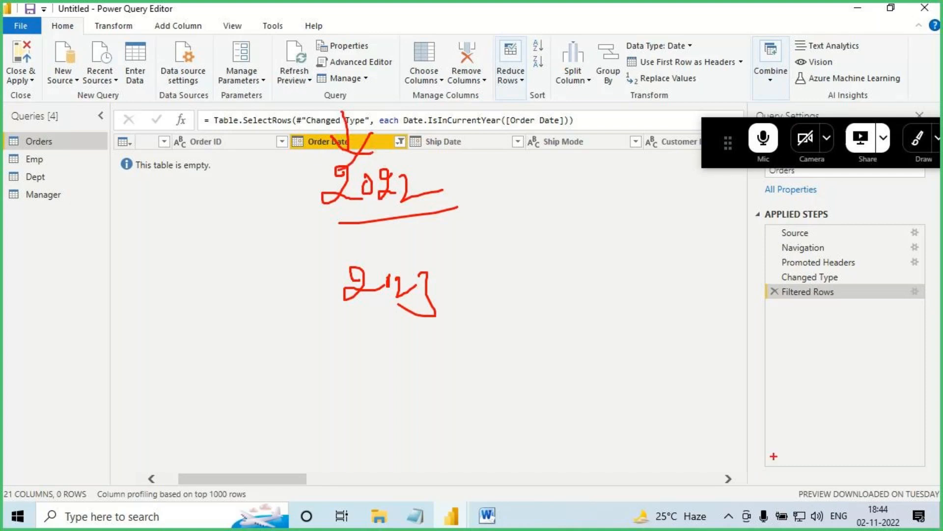
mouse_move(902, 513)
left_mouse_down()
mouse_move(873, 493)
mouse_move(859, 525)
mouse_move(887, 528)
mouse_move(890, 498)
mouse_move(877, 492)
left_mouse_up()
key("Escape")
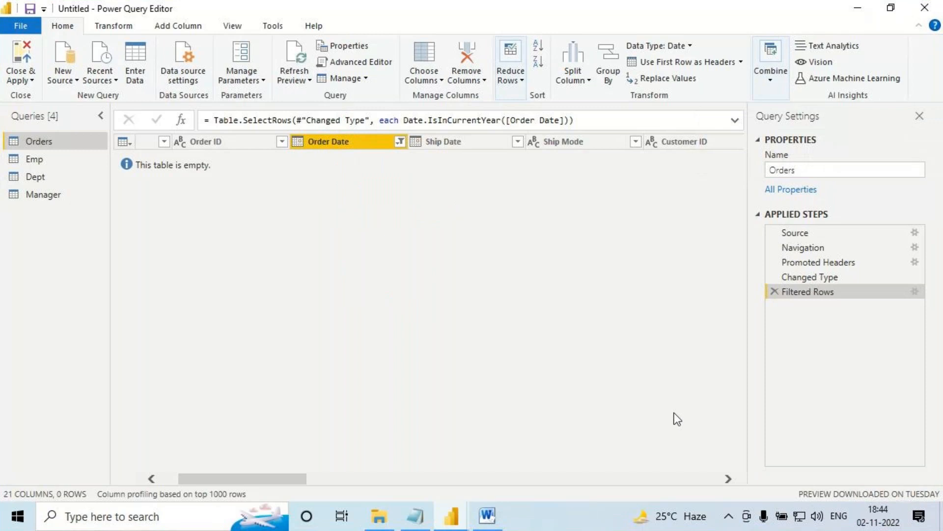
- Remove the Filtered Rows step from the Orders query and open the Windows calendar
left_click(775, 292)
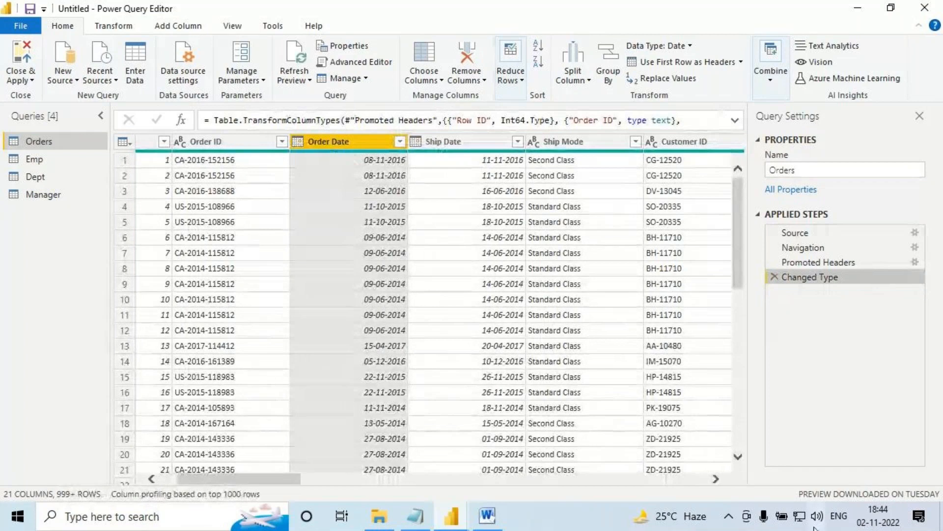
mouse_move(889, 520)
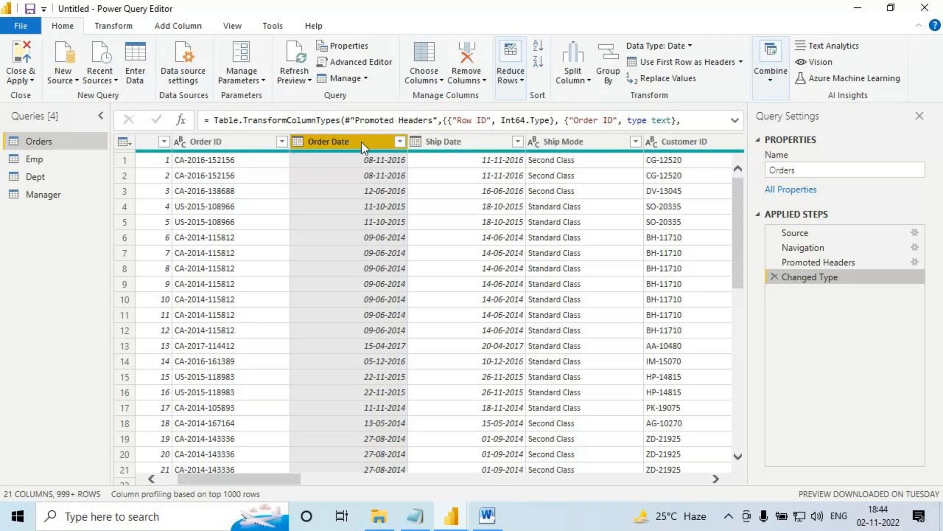
left_click(879, 516)
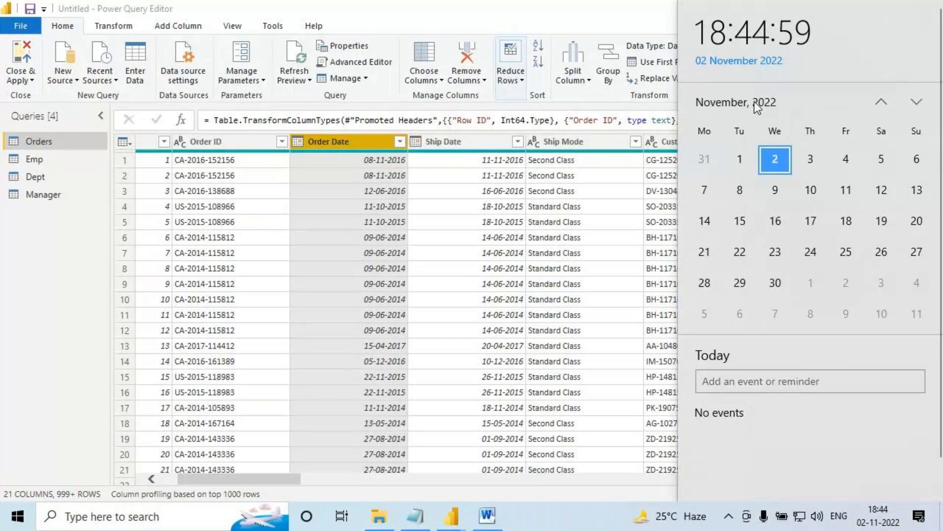
- Open the Windows Date & time settings and turn on setting the time zone automatically
left_click(71, 515)
type("change")
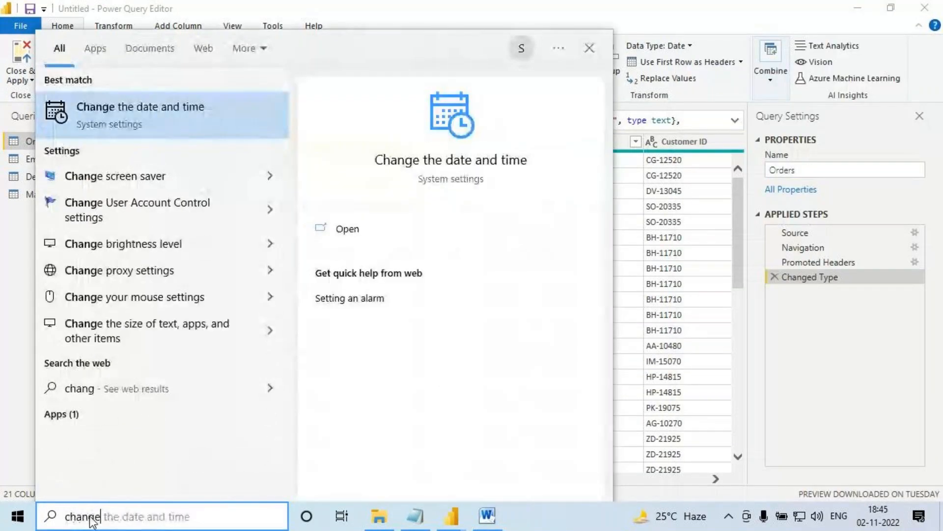
key("Return")
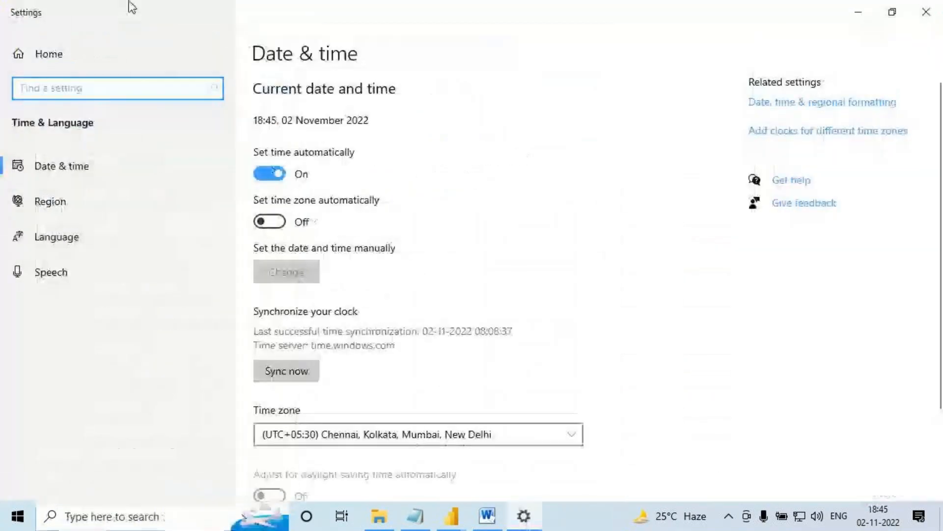
scroll(351, 383, "down", 3)
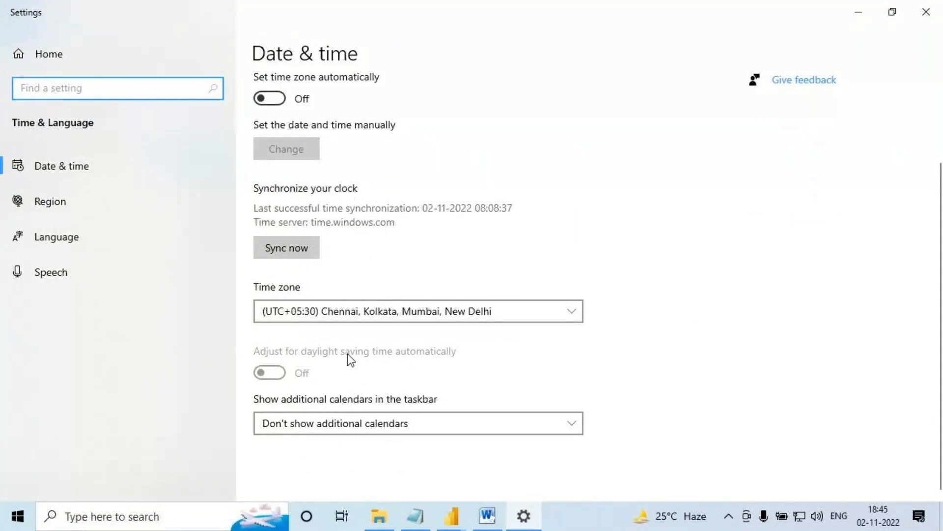
scroll(347, 352, "up", 3)
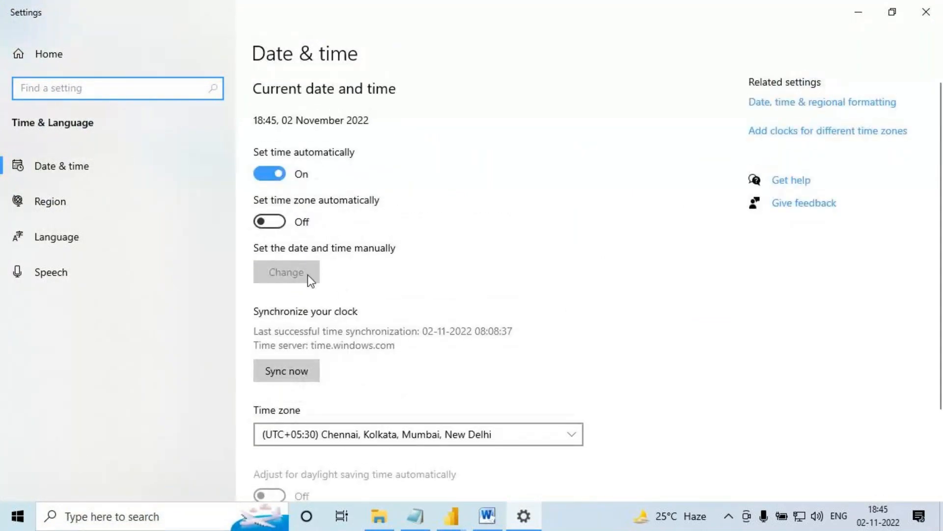
left_click(275, 226)
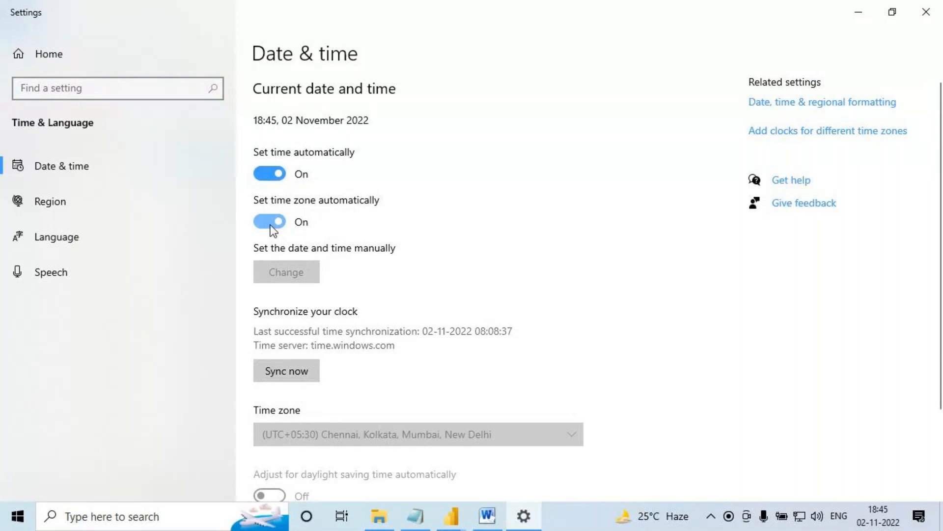
- Turn off automatic time and time zone, set the system date's year to 2017, and close Settings
left_click(269, 224)
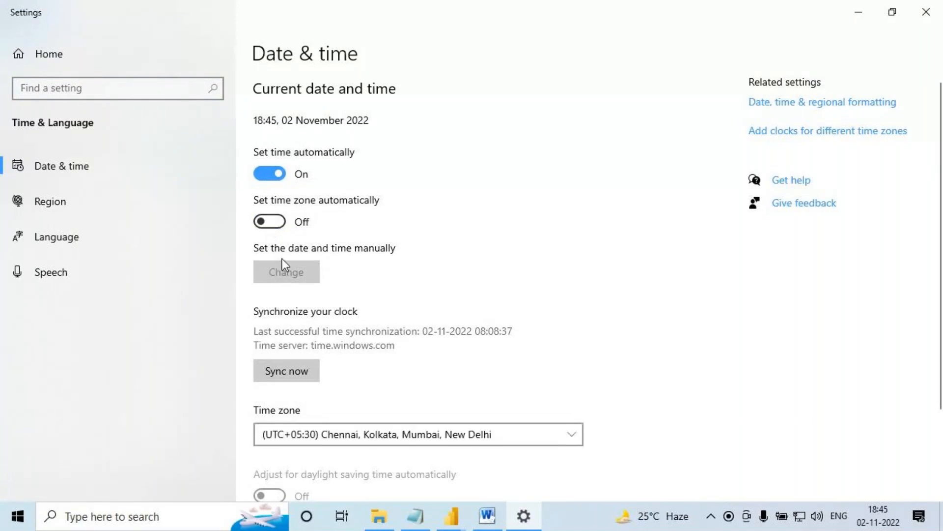
left_click(265, 174)
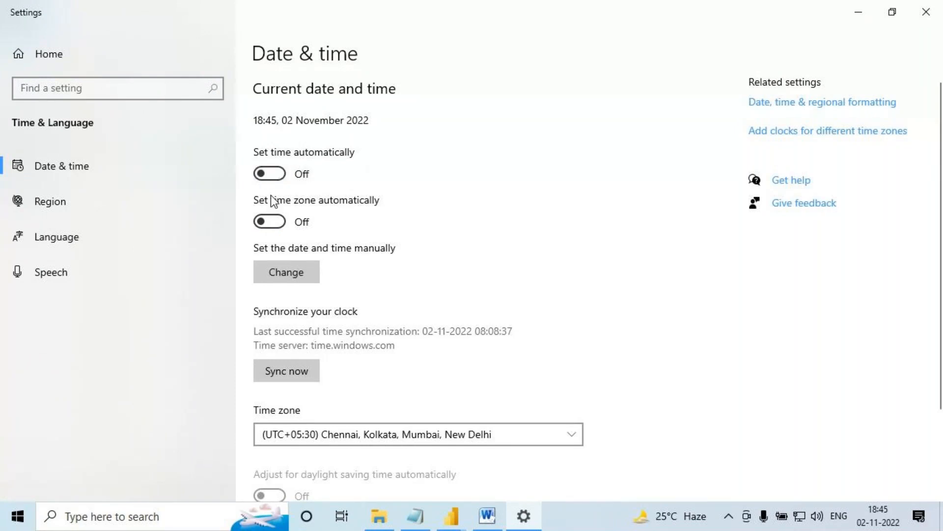
left_click(287, 272)
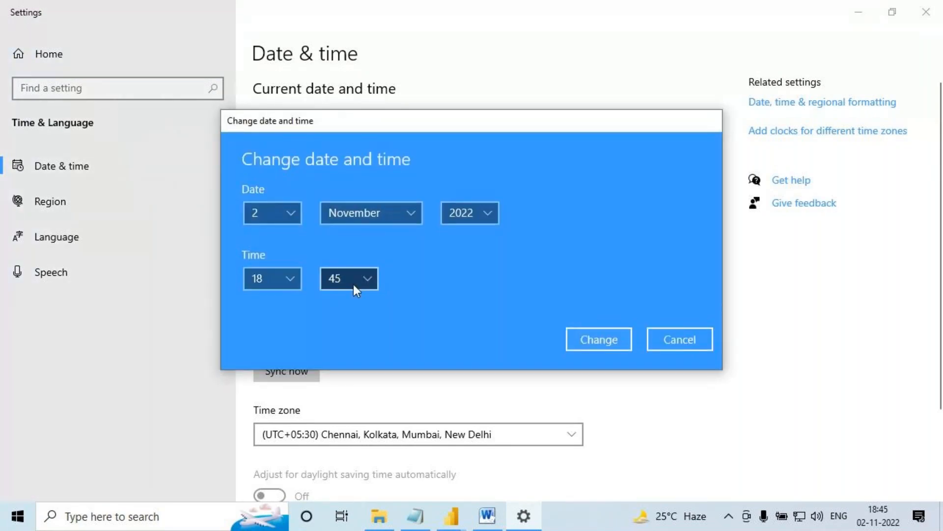
left_click(497, 214)
scroll(469, 182, "up", 3)
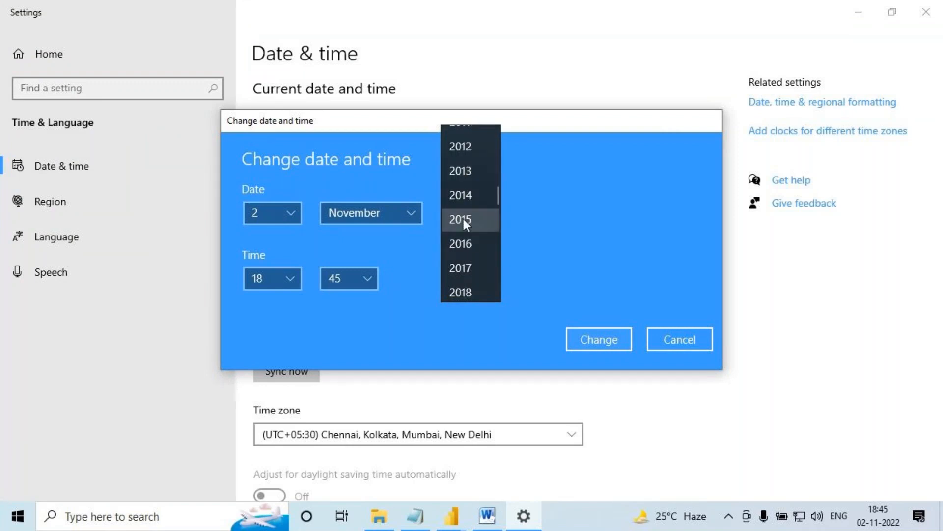
left_click(464, 267)
left_click(606, 340)
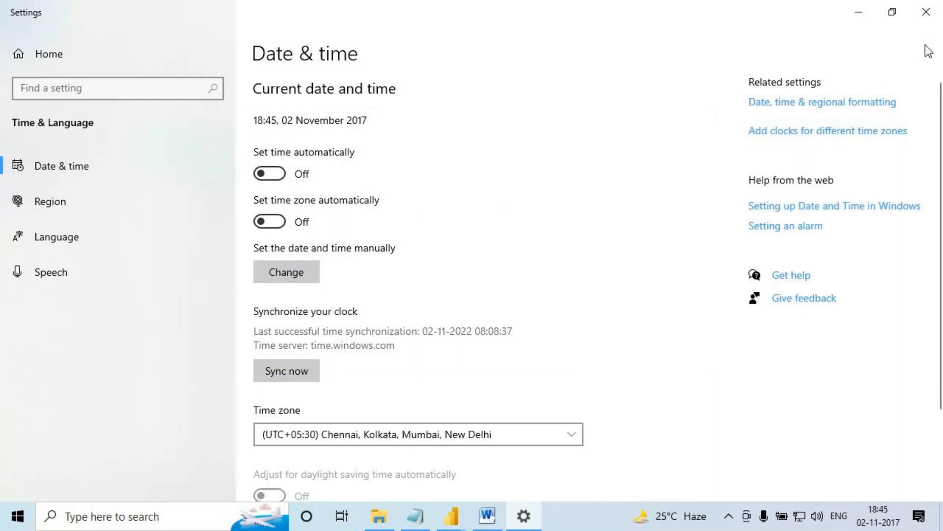
left_click(926, 14)
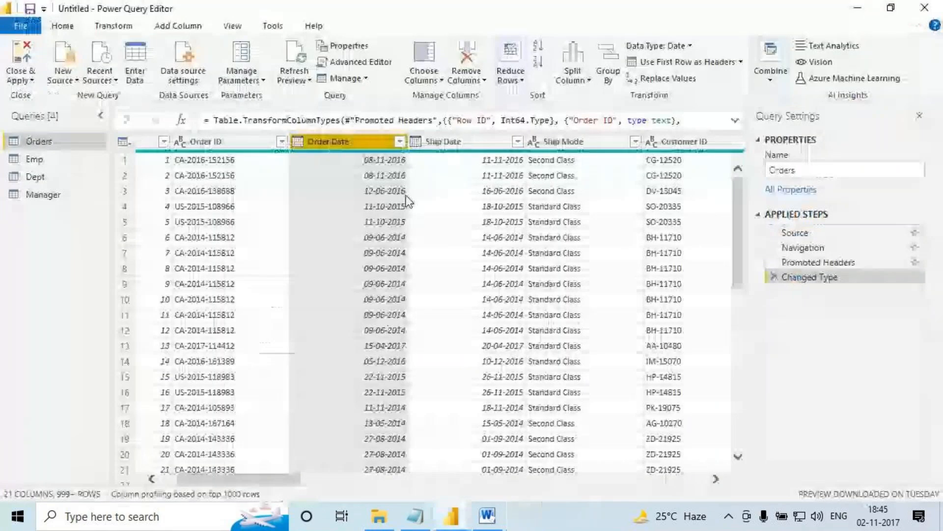
- Apply the This Year date filter to the Order Date column of the Orders query
left_click(399, 142)
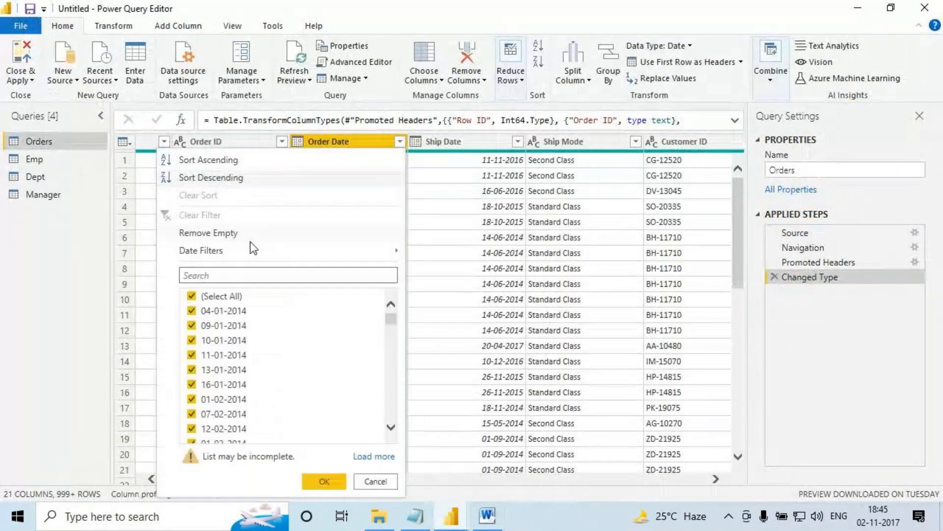
mouse_move(268, 252)
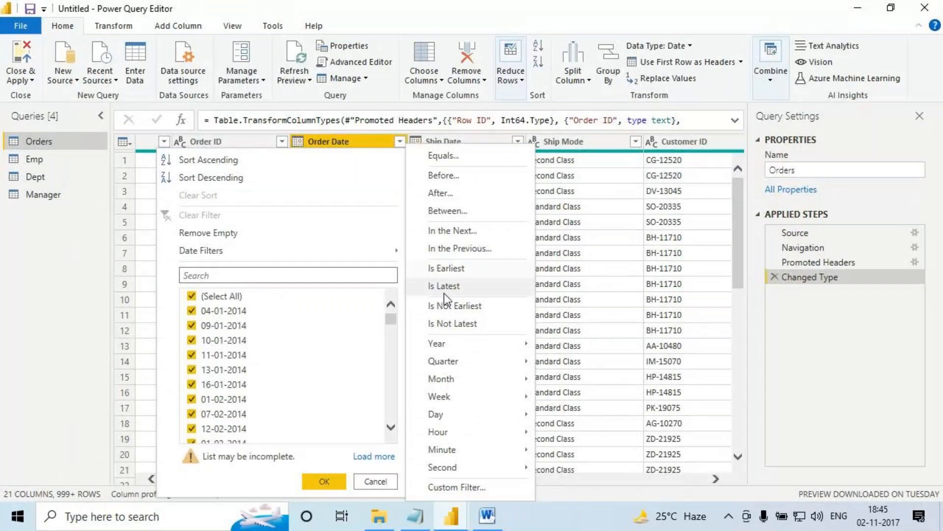
mouse_move(442, 343)
left_click(580, 366)
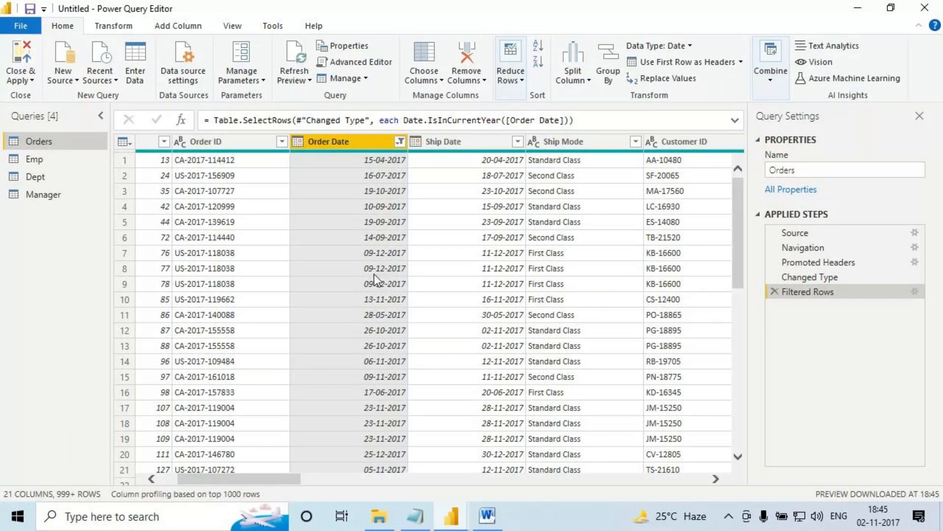
- Remove the This Year filter and filter Order Date to rows in the previous 3 years
left_click(774, 291)
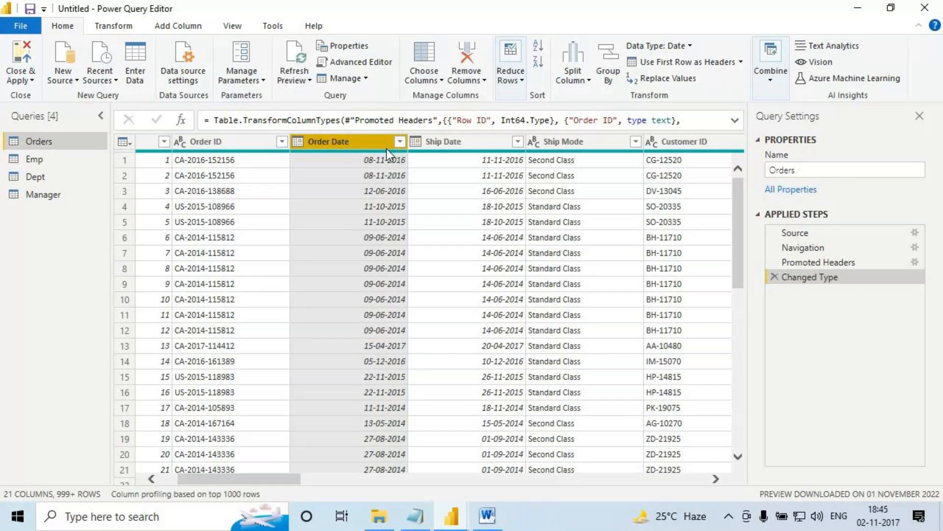
left_click(400, 143)
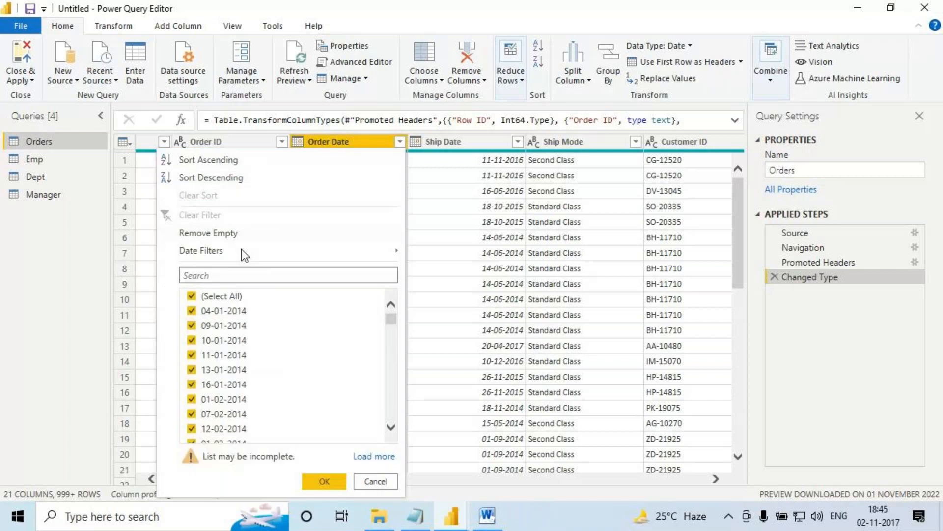
mouse_move(231, 253)
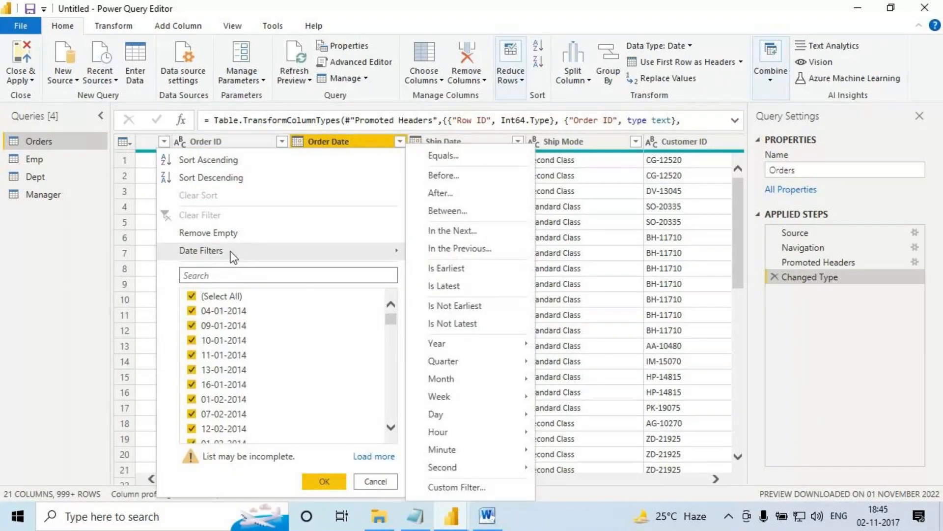
mouse_move(384, 255)
left_click(459, 248)
left_click(437, 254)
type("3")
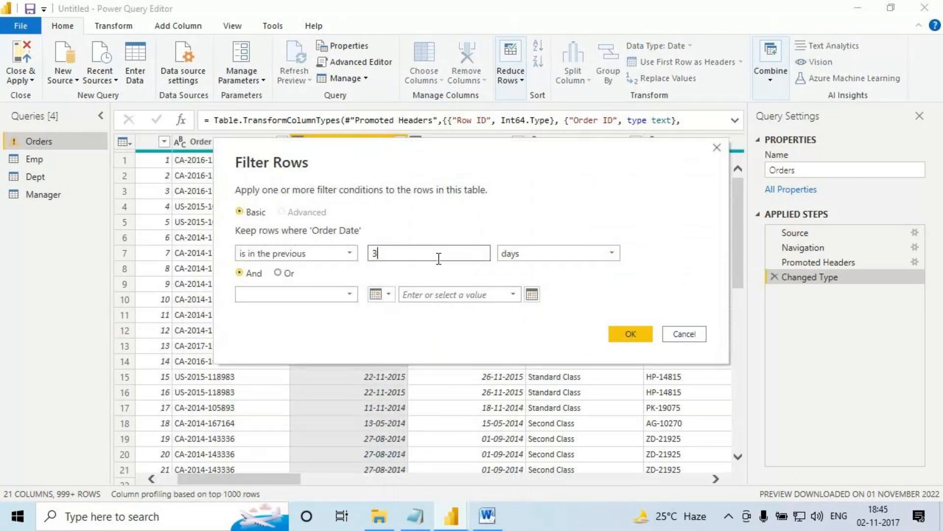
left_click(547, 248)
left_click(512, 269)
key("Return")
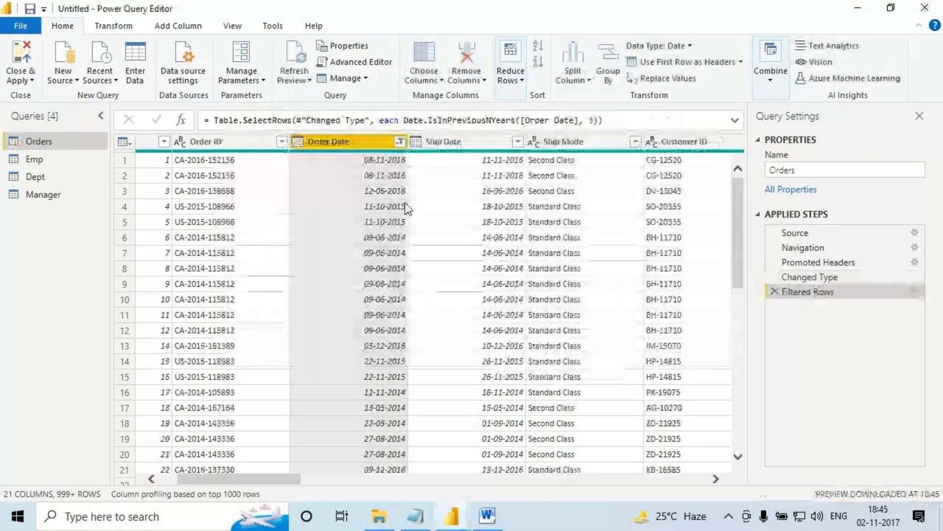
left_click_drag(377, 167, 453, 167)
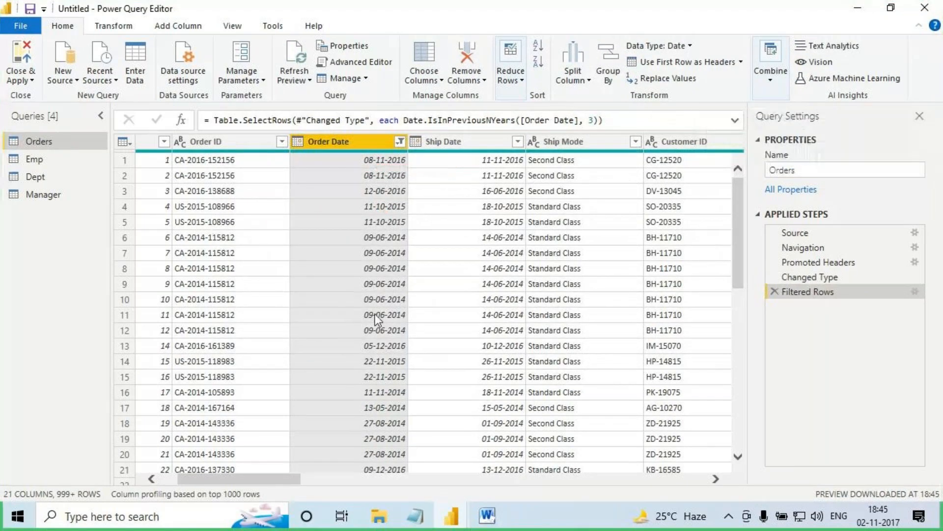
scroll(375, 313, "down", 4)
scroll(370, 321, "down", 19)
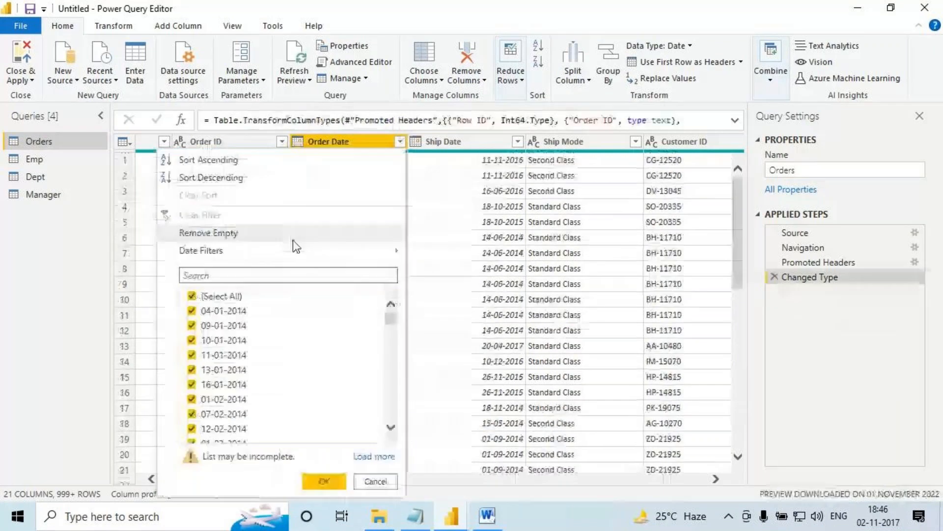
mouse_move(290, 258)
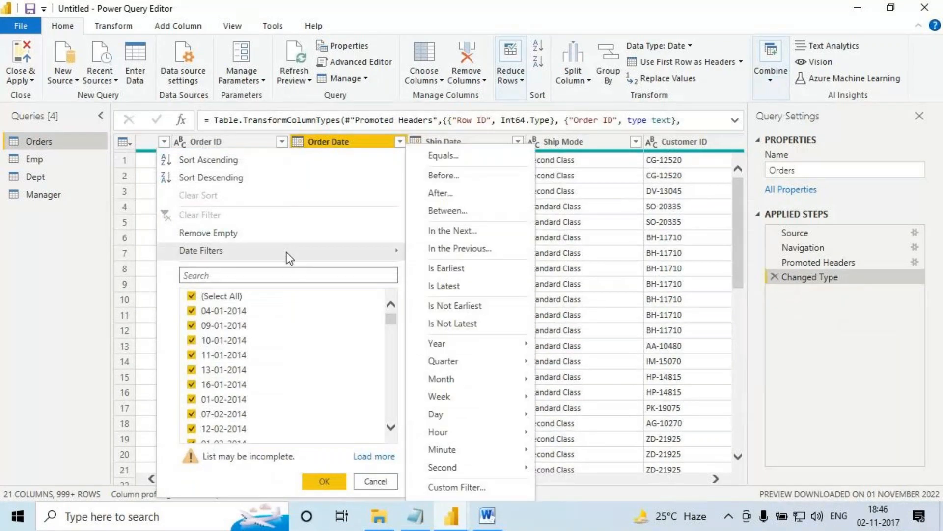
left_click(556, 349)
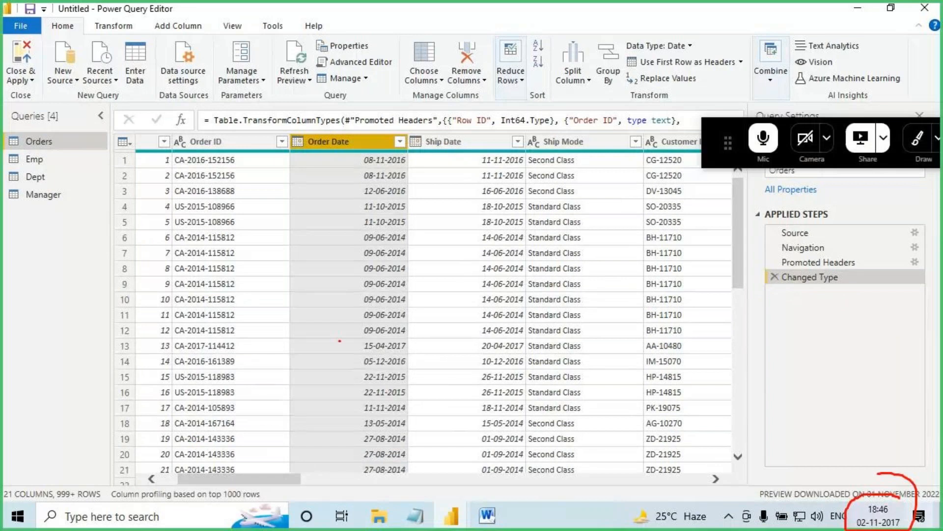
left_click_drag(340, 340, 251, 422)
left_click_drag(285, 378, 275, 447)
mouse_move(169, 434)
left_mouse_down()
mouse_move(162, 453)
mouse_move(176, 477)
mouse_move(203, 441)
mouse_move(208, 476)
left_mouse_up()
left_click_drag(219, 449, 212, 487)
left_click_drag(154, 481, 242, 463)
left_click_drag(553, 241, 553, 299)
left_click_drag(514, 255, 580, 241)
left_click_drag(596, 281, 600, 305)
mouse_move(605, 294)
left_mouse_down()
mouse_move(624, 260)
mouse_move(632, 319)
left_mouse_up()
mouse_move(649, 273)
left_mouse_down()
mouse_move(661, 264)
mouse_move(667, 273)
left_mouse_up()
left_click_drag(674, 250, 674, 287)
left_click_drag(670, 276, 706, 258)
left_click_drag(552, 315, 707, 273)
left_click_drag(587, 315, 693, 283)
left_click_drag(629, 298, 631, 360)
left_click_drag(618, 346, 645, 366)
left_click_drag(707, 301, 691, 378)
mouse_move(678, 350)
left_mouse_down()
mouse_move(726, 340)
mouse_move(743, 366)
left_mouse_up()
mouse_move(755, 321)
left_mouse_down()
mouse_move(752, 361)
mouse_move(768, 338)
left_mouse_up()
left_click_drag(765, 339, 816, 345)
left_click_drag(846, 309, 838, 344)
mouse_move(839, 315)
left_mouse_down()
mouse_move(858, 339)
mouse_move(875, 340)
left_mouse_up()
left_click_drag(880, 276, 877, 344)
left_click_drag(870, 305, 891, 301)
left_click_drag(892, 307, 915, 309)
left_click_drag(720, 402, 915, 347)
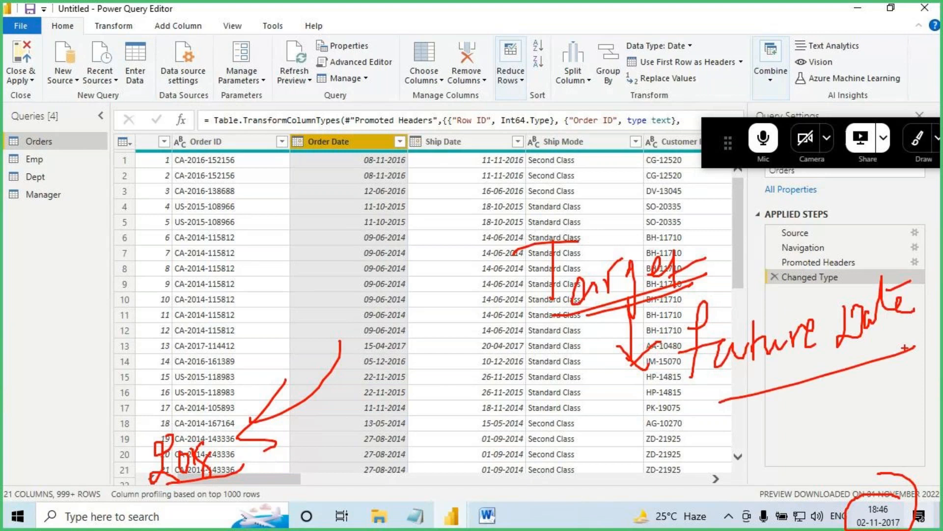
mouse_move(358, 117)
left_mouse_down()
mouse_move(368, 136)
mouse_move(416, 100)
mouse_move(416, 141)
mouse_move(444, 107)
left_mouse_up()
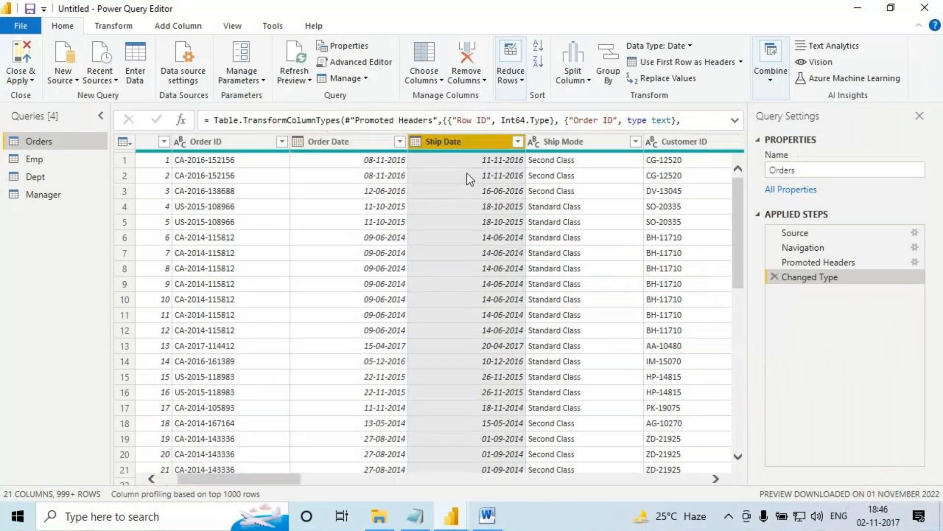
- Filter the Ship Date column to rows in the next 1 year and look through the filtered rows
scroll(471, 169, "down", 10)
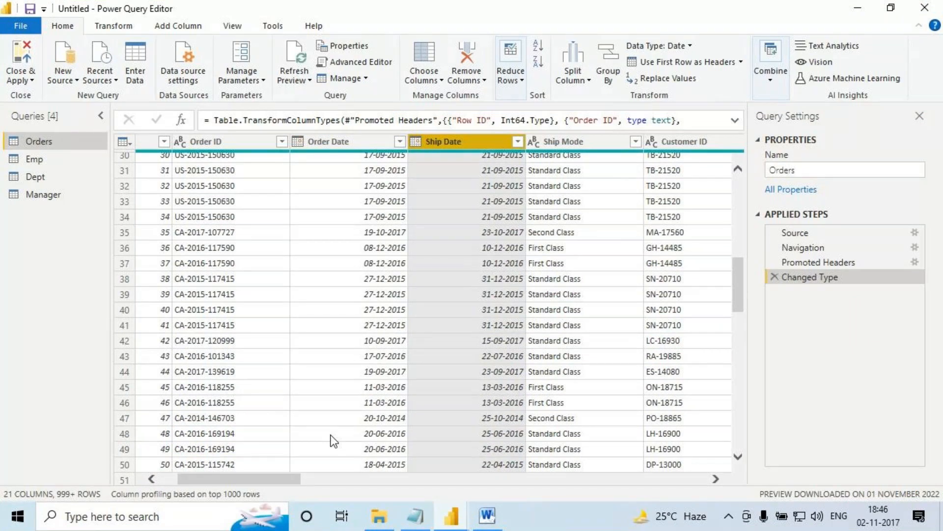
left_click(518, 141)
mouse_move(328, 248)
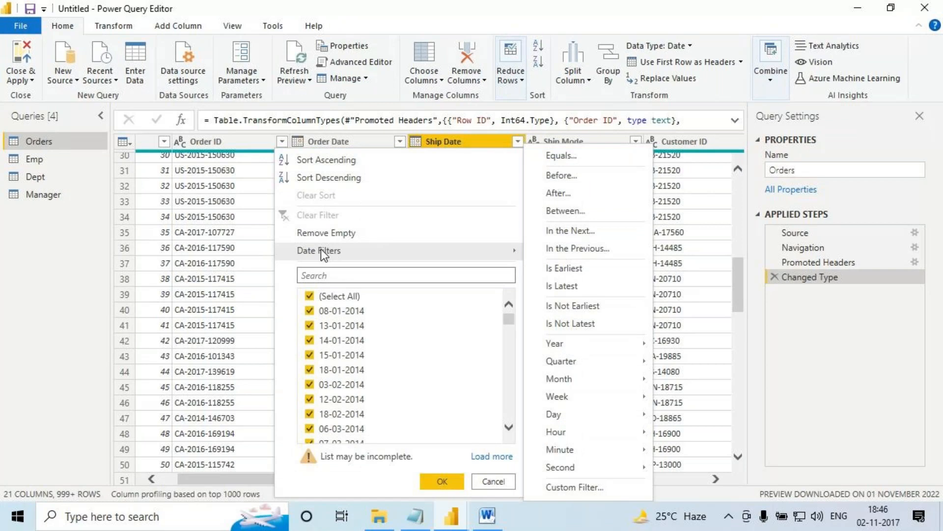
left_click(564, 232)
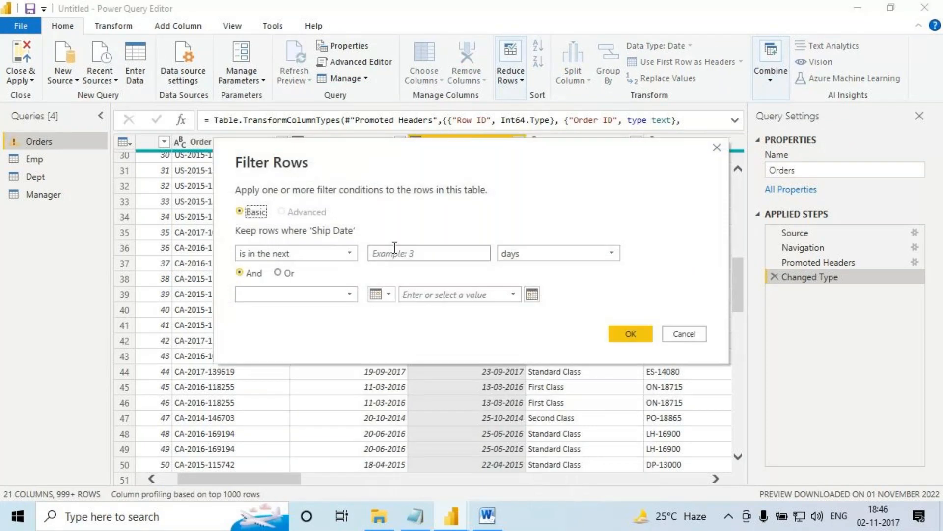
left_click(394, 254)
type("1")
left_click(501, 256)
left_click(521, 268)
left_click(630, 335)
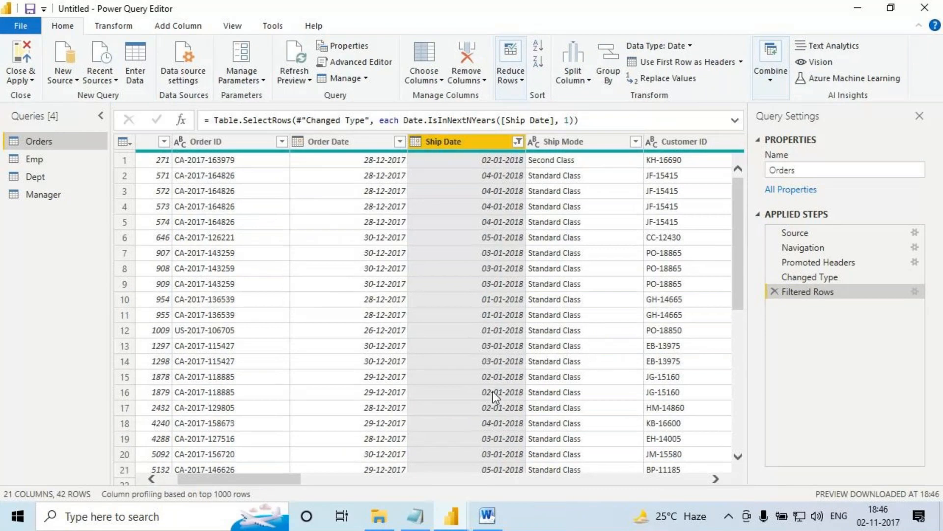
scroll(494, 393, "down", 6)
scroll(464, 393, "down", 1)
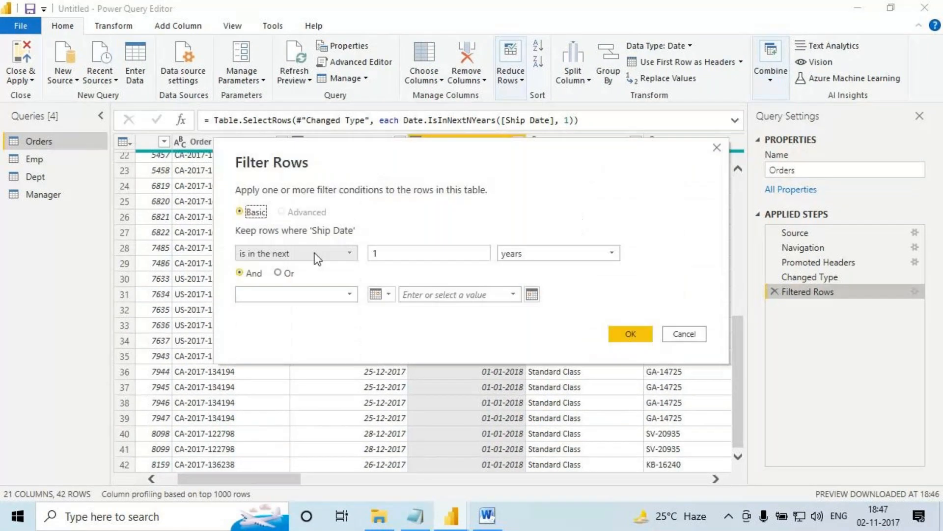
- Review the comparison operators offered for the Ship Date filter condition against the current system date
left_click(281, 255)
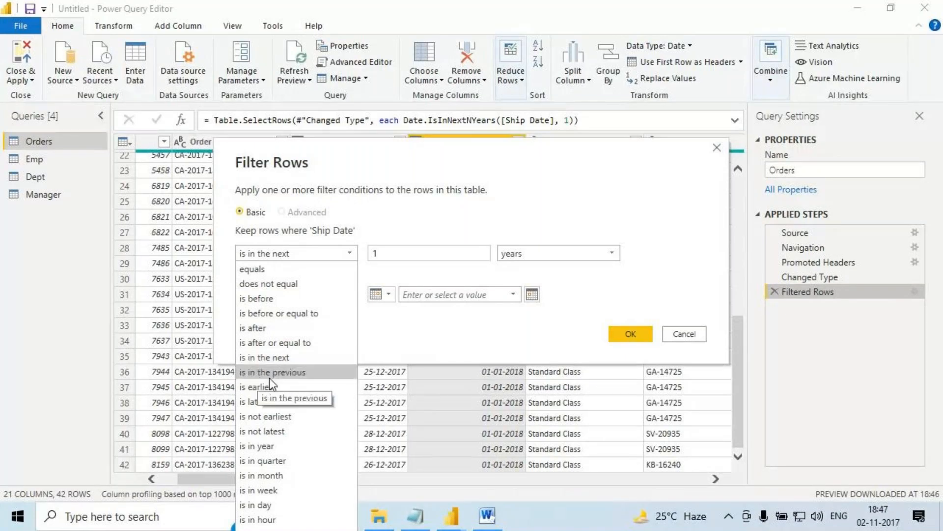
mouse_move(887, 524)
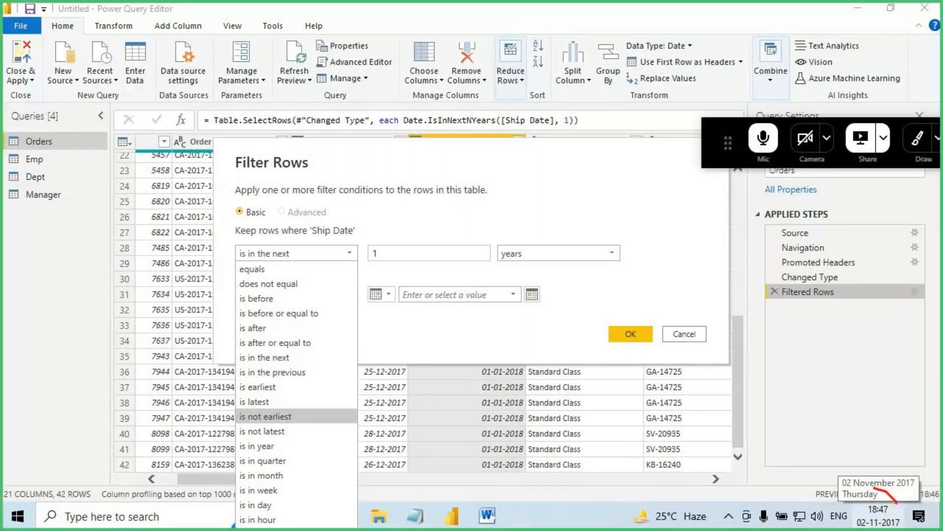
left_click_drag(874, 487, 901, 462)
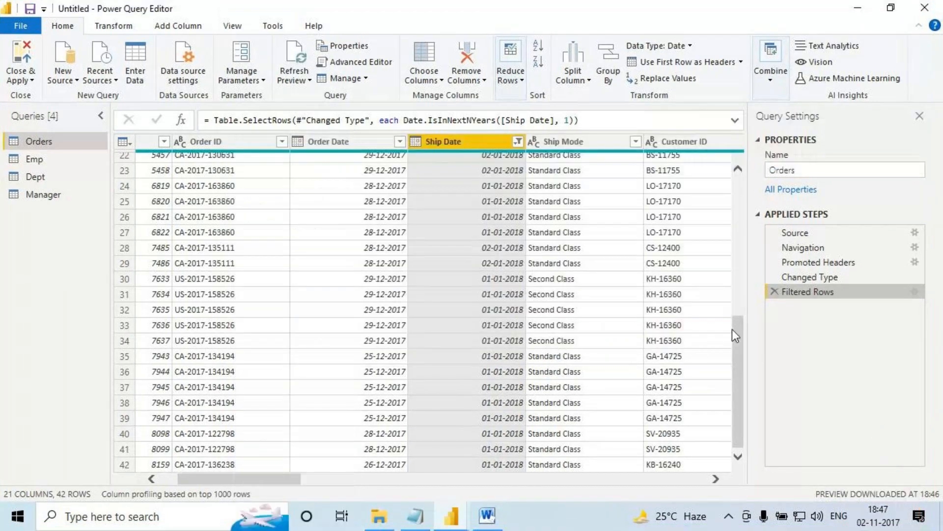
- Remove the Ship Date filter and set up an Order Date filter for the previous 3 days
left_click(774, 292)
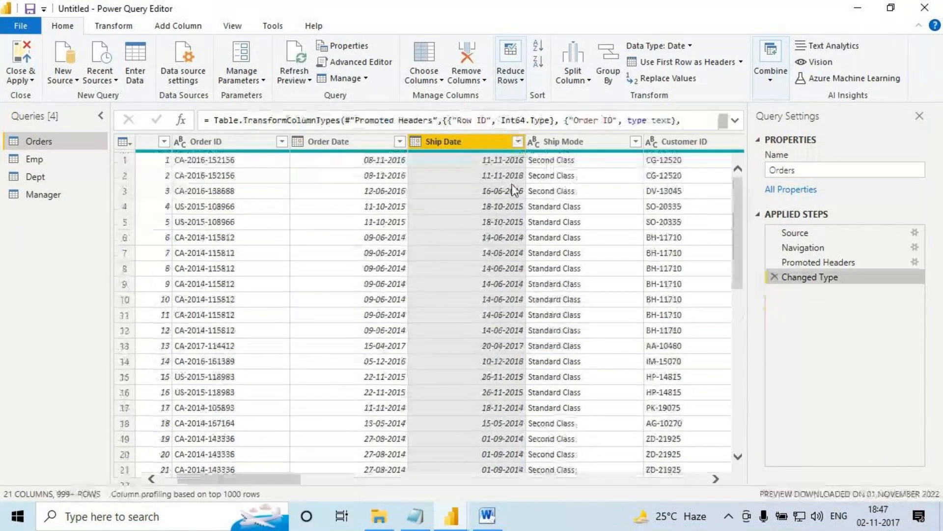
left_click(399, 141)
mouse_move(341, 255)
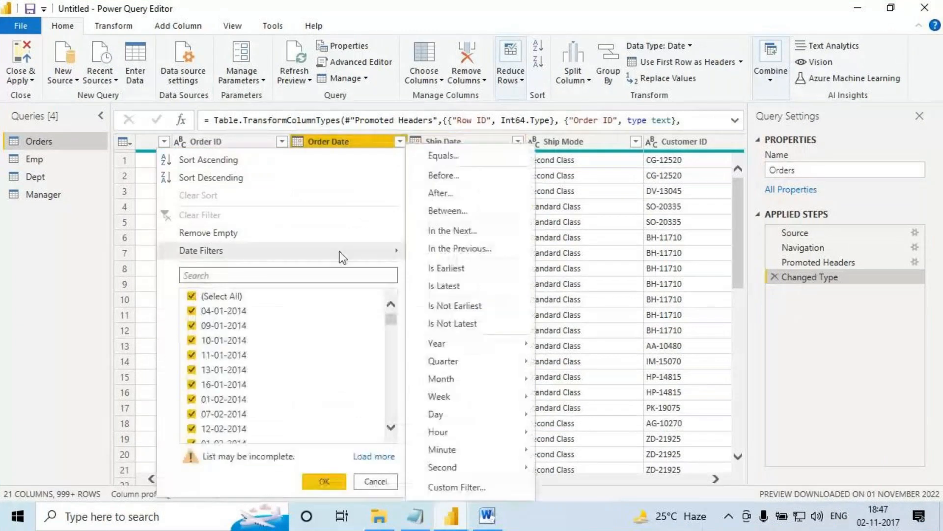
left_click(461, 247)
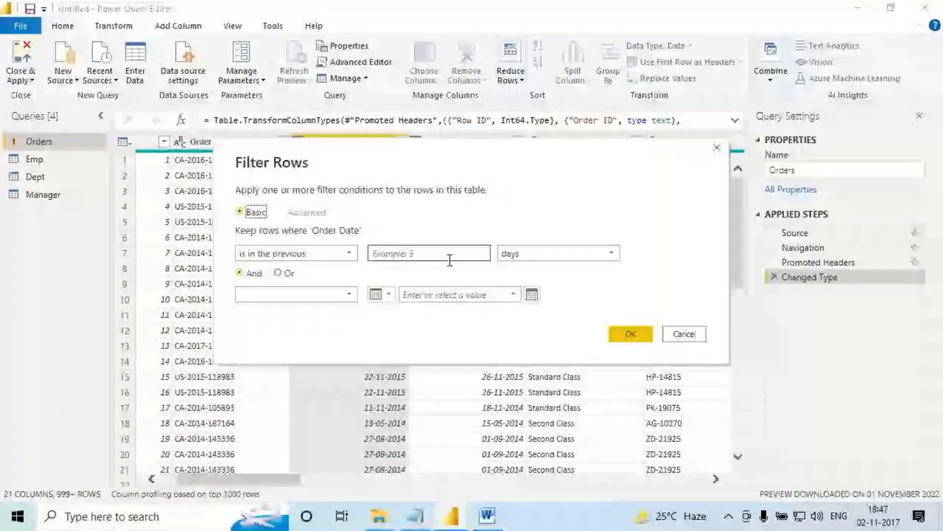
type("3")
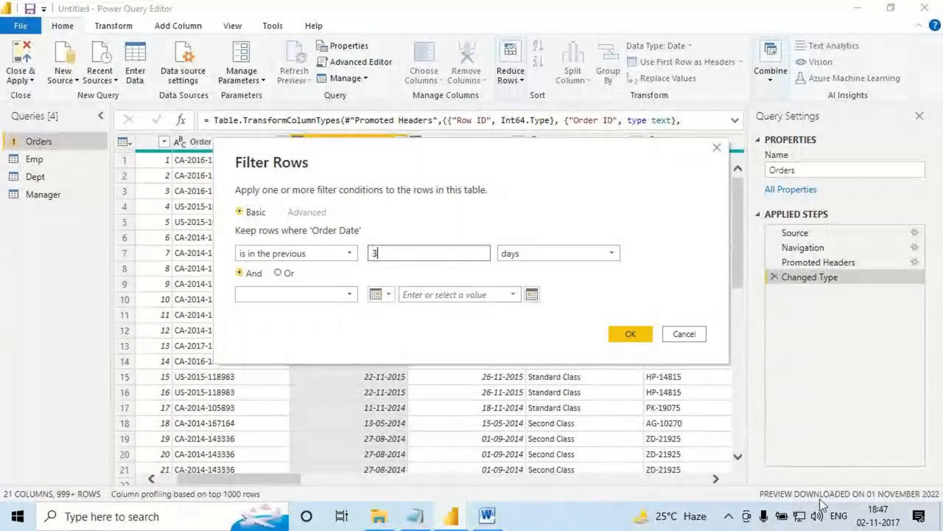
- Check the days before the current system date in the Windows calendar and apply the Order Date filter
left_click(880, 521)
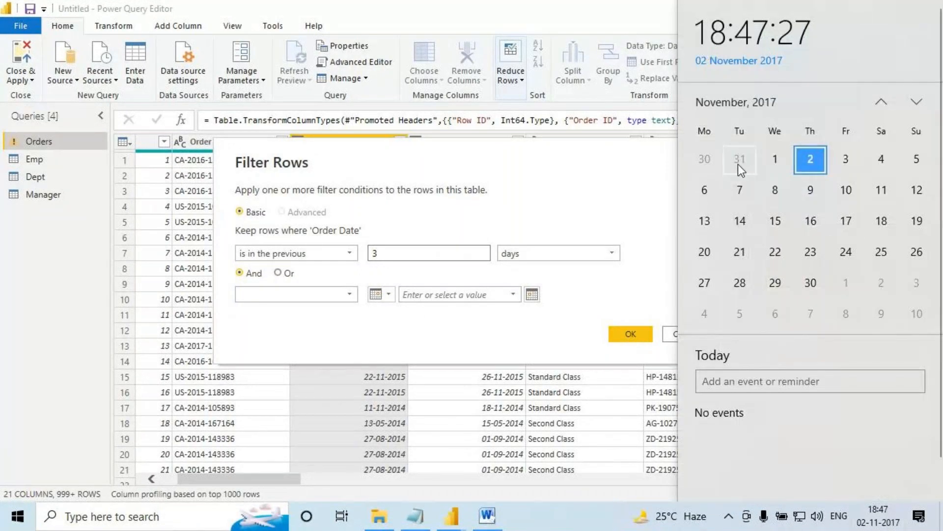
key("ctrl+2")
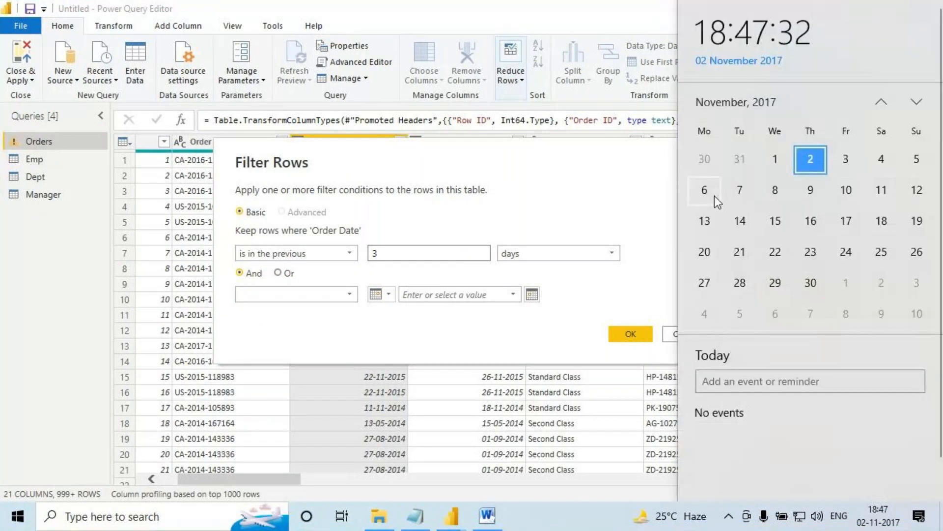
key("ctrl+2")
mouse_move(690, 149)
left_mouse_down()
mouse_move(729, 167)
mouse_move(784, 171)
left_mouse_up()
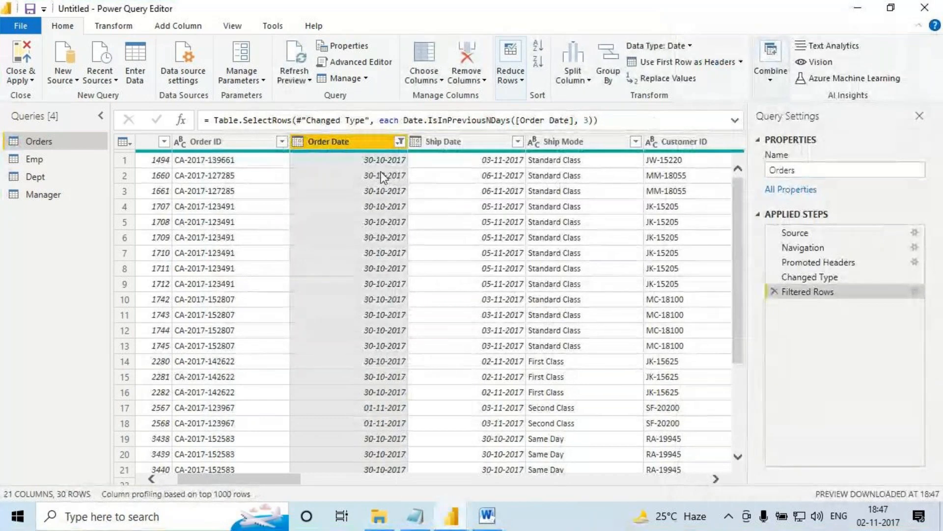
- Look through the filtered rows and change the Order Date filter condition to is in the next 2 days
scroll(373, 402, "down", 3)
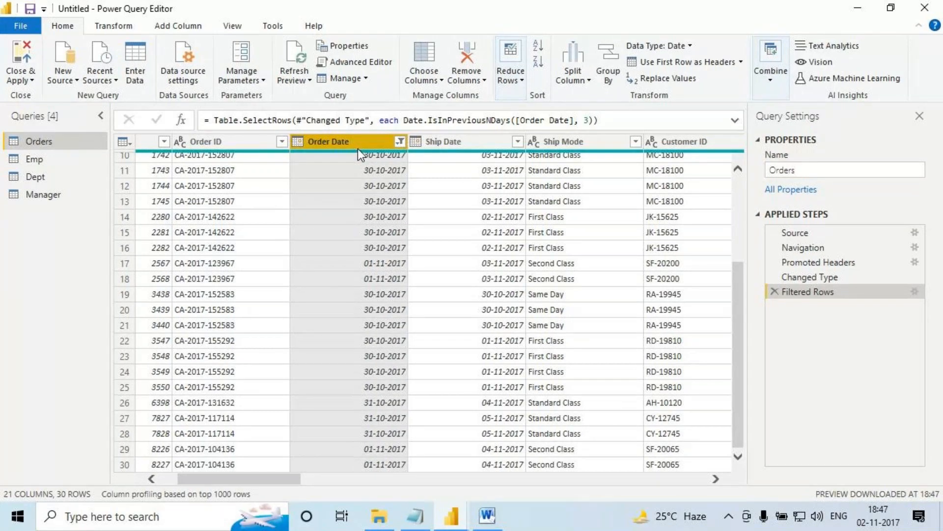
left_click(913, 294)
left_click(285, 253)
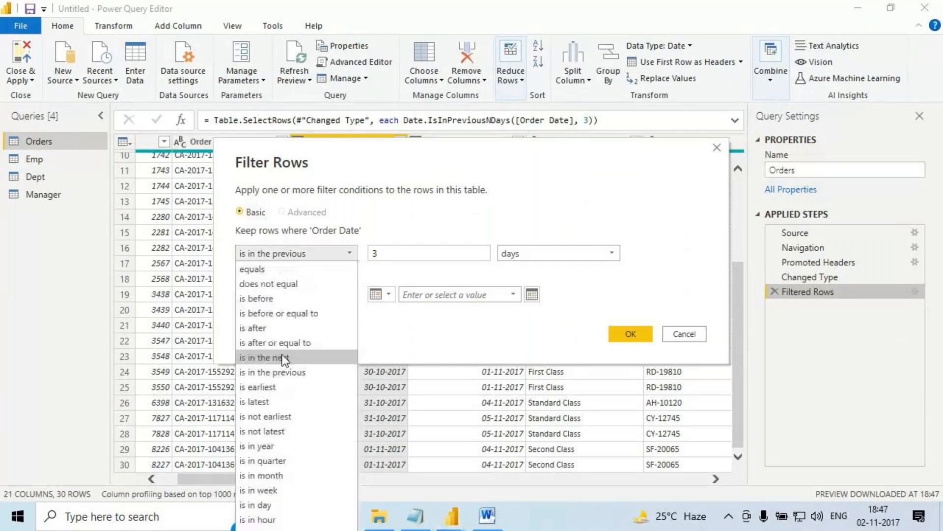
left_click(256, 358)
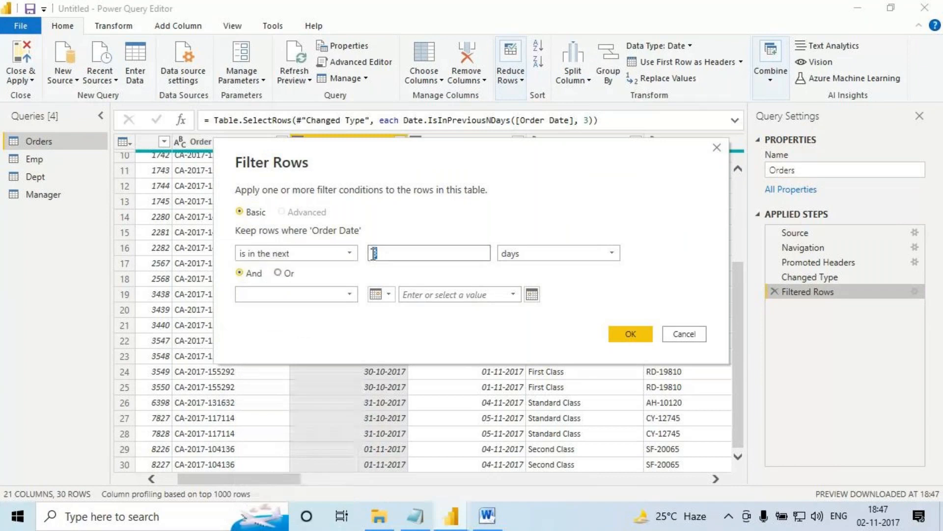
double_click(373, 253)
type("2")
- Check the two days after the current system date in the Windows calendar and apply the changed Order Date filter
left_click(878, 515)
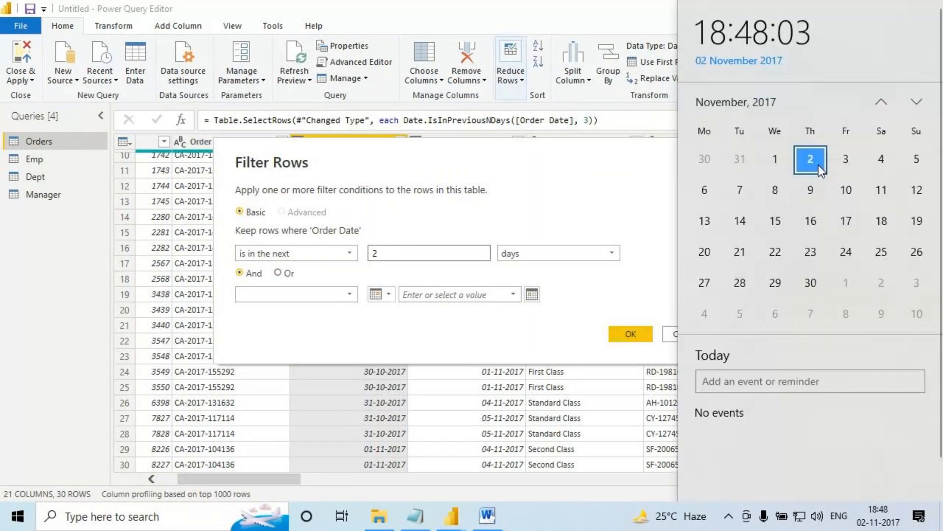
left_click(842, 161)
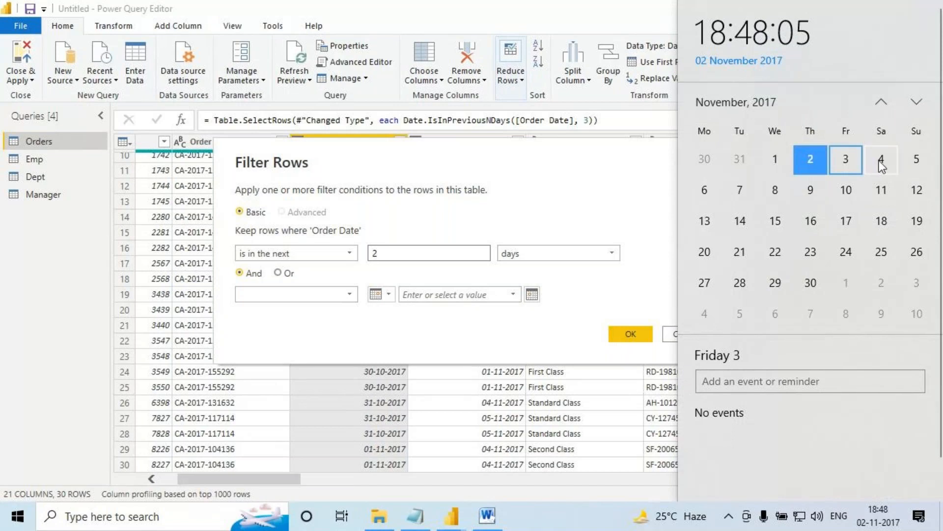
left_click(882, 162)
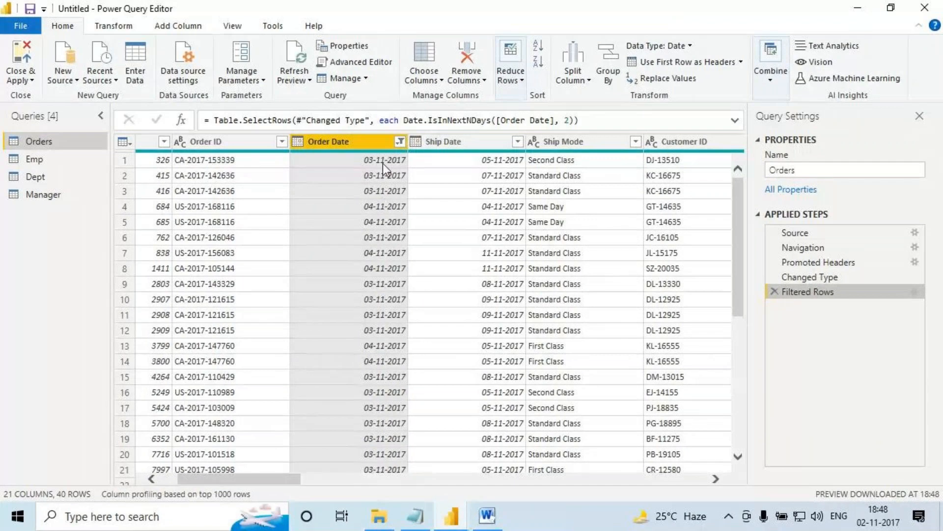
- Remove the Order Date filter and review the date filter options offered for the column
left_click(775, 291)
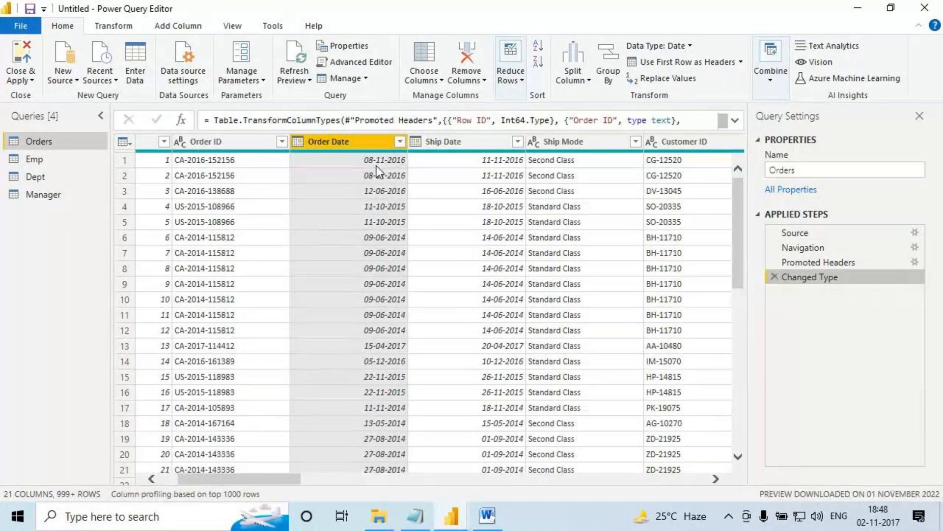
left_click(400, 142)
mouse_move(391, 251)
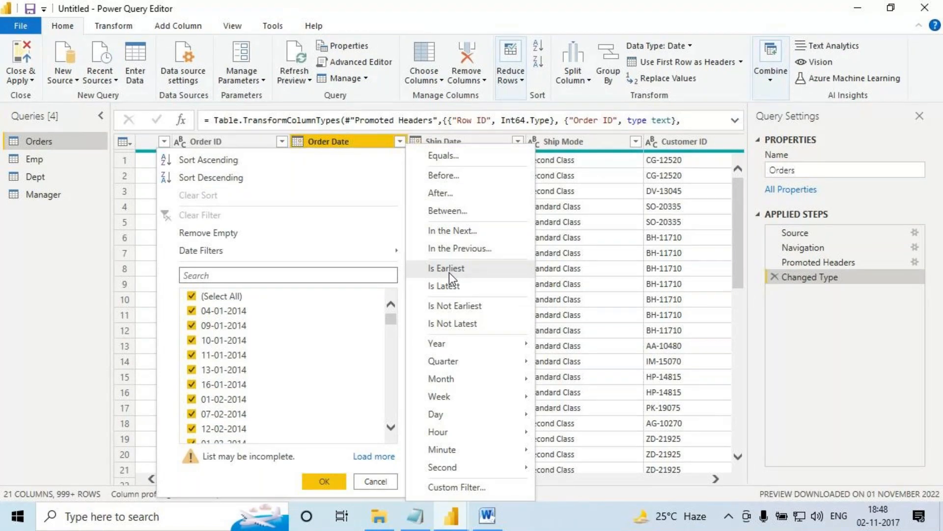
key("Escape")
mouse_move(345, 148)
left_mouse_down()
mouse_move(375, 140)
mouse_move(368, 149)
left_mouse_up()
mouse_move(412, 126)
left_mouse_down()
mouse_move(404, 148)
mouse_move(446, 133)
left_mouse_up()
left_click_drag(448, 120, 469, 128)
mouse_move(489, 113)
left_mouse_down()
mouse_move(486, 123)
mouse_move(499, 98)
mouse_move(511, 132)
left_mouse_up()
- Filter the Order Date column to its earliest date and remove the filter after viewing the result
left_click(400, 142)
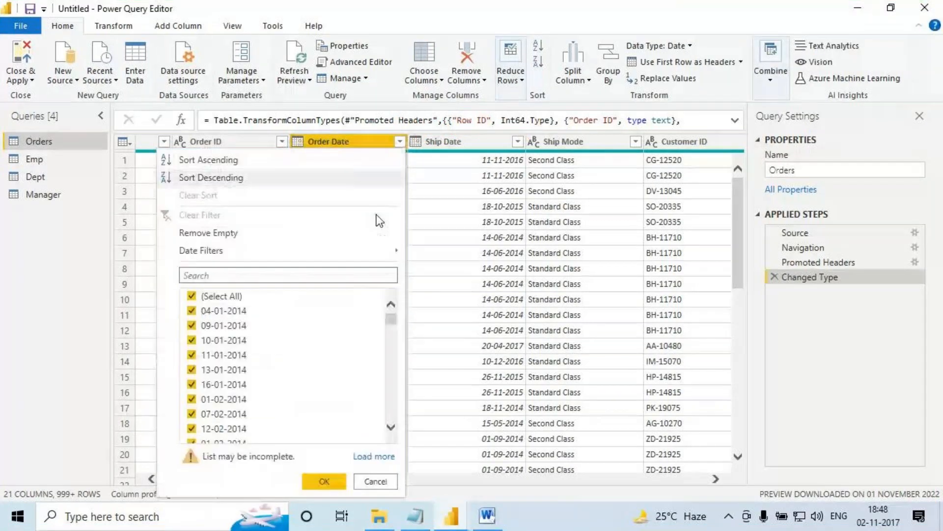
mouse_move(269, 251)
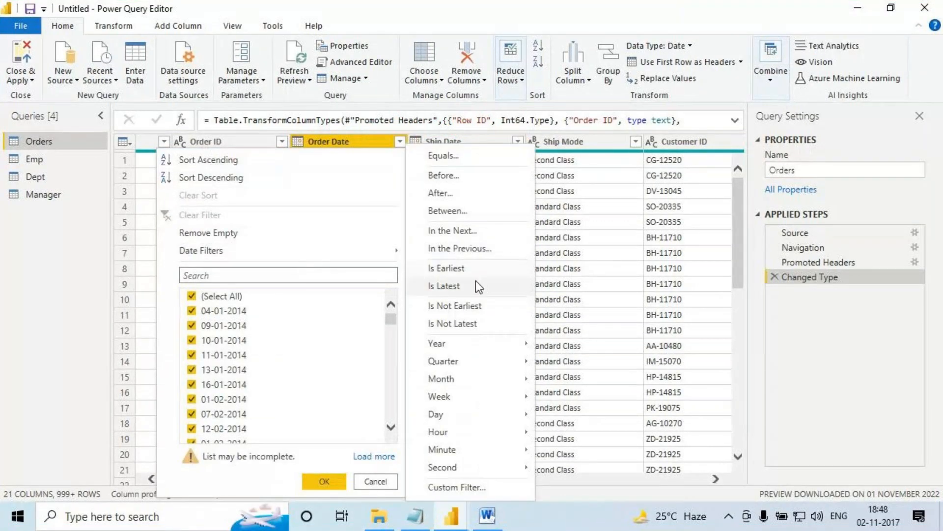
left_click(447, 268)
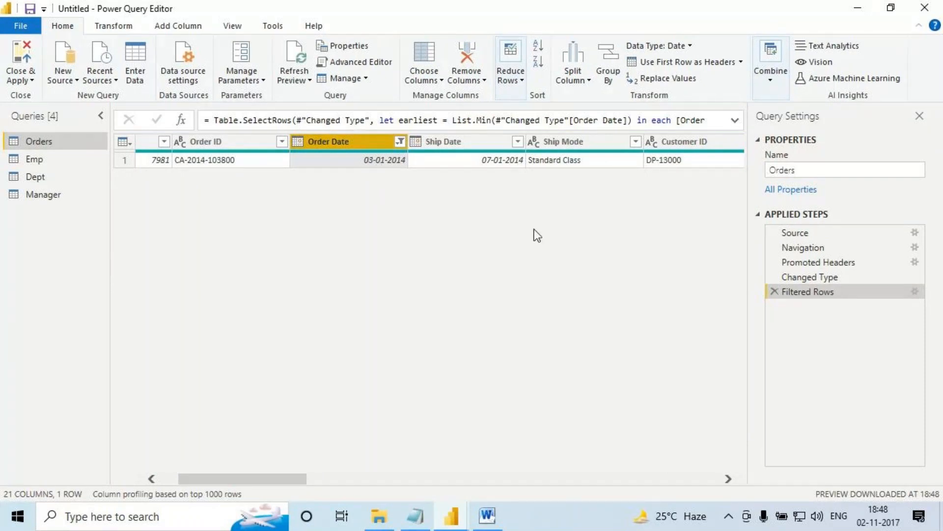
key("ctrl+z")
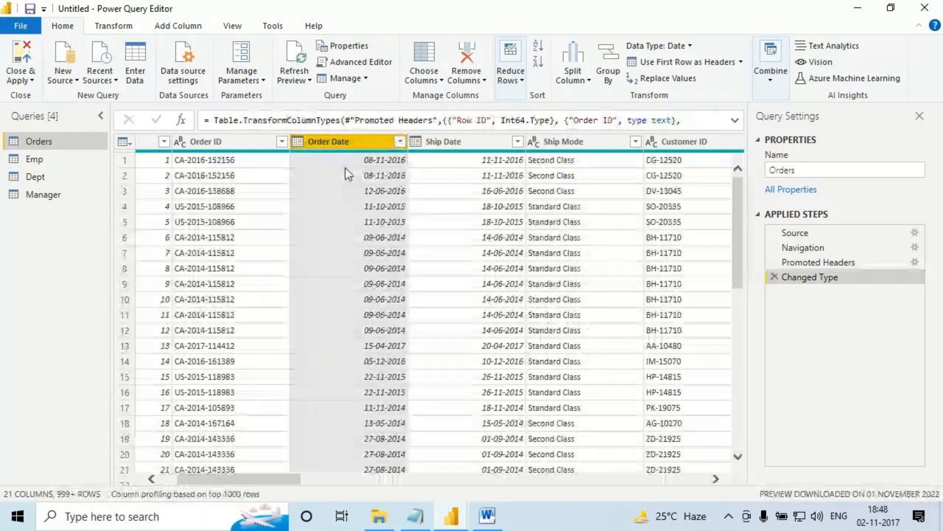
left_click_drag(341, 154, 334, 217)
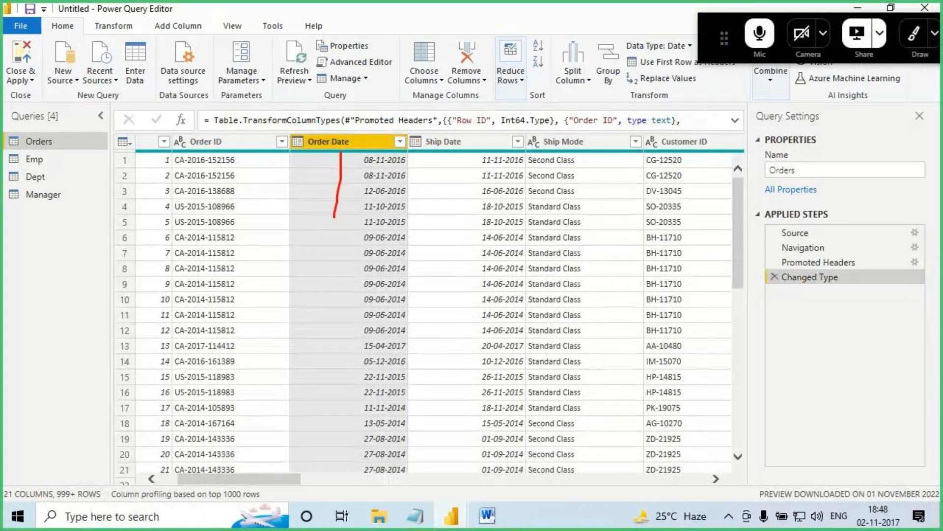
left_click_drag(314, 156, 340, 154)
left_click_drag(330, 188, 355, 224)
mouse_move(353, 199)
left_mouse_down()
mouse_move(325, 283)
mouse_move(339, 278)
left_mouse_up()
mouse_move(344, 255)
left_mouse_down()
mouse_move(344, 275)
mouse_move(348, 262)
left_mouse_up()
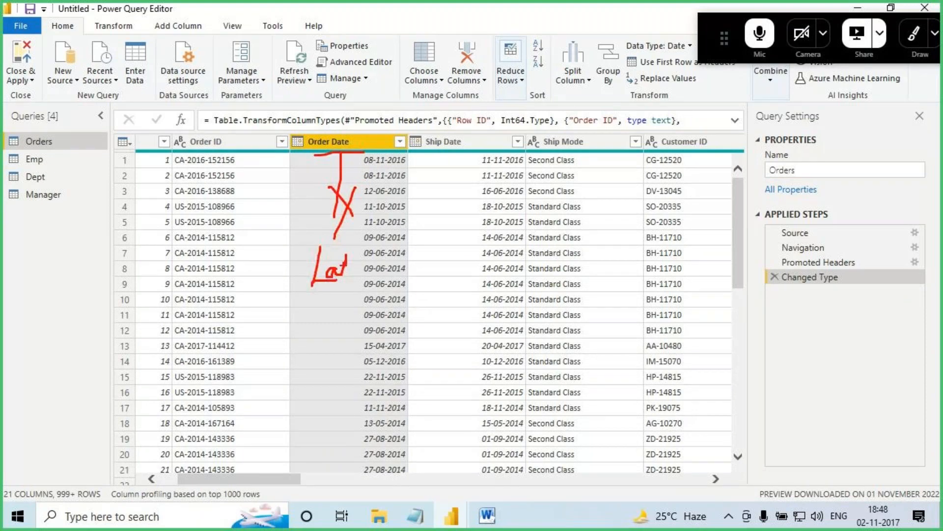
key("Escape")
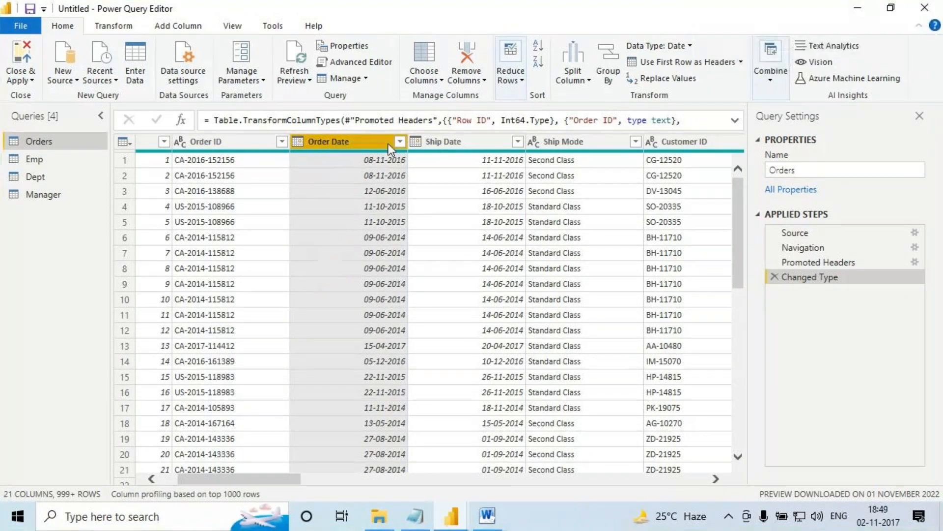
- Filter the Order Date column to its latest date and remove the filter after viewing the rows
left_click(401, 142)
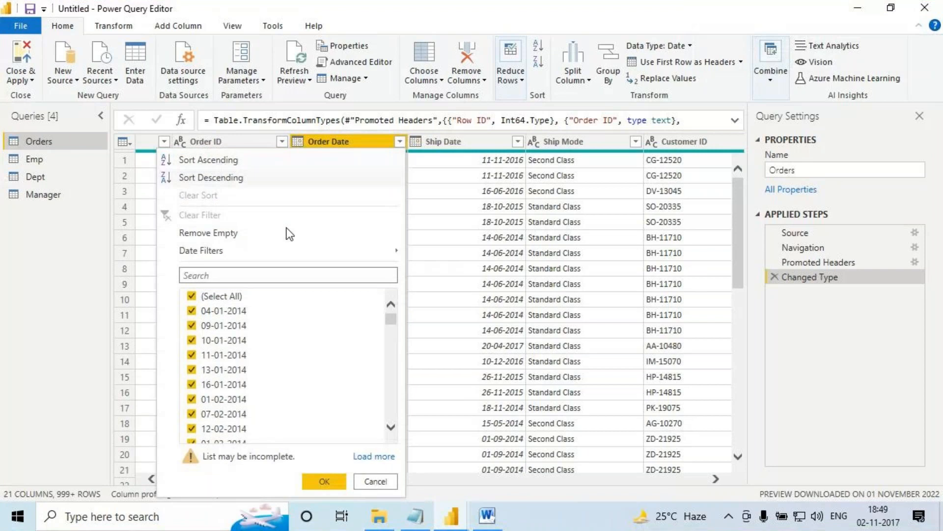
left_click(240, 251)
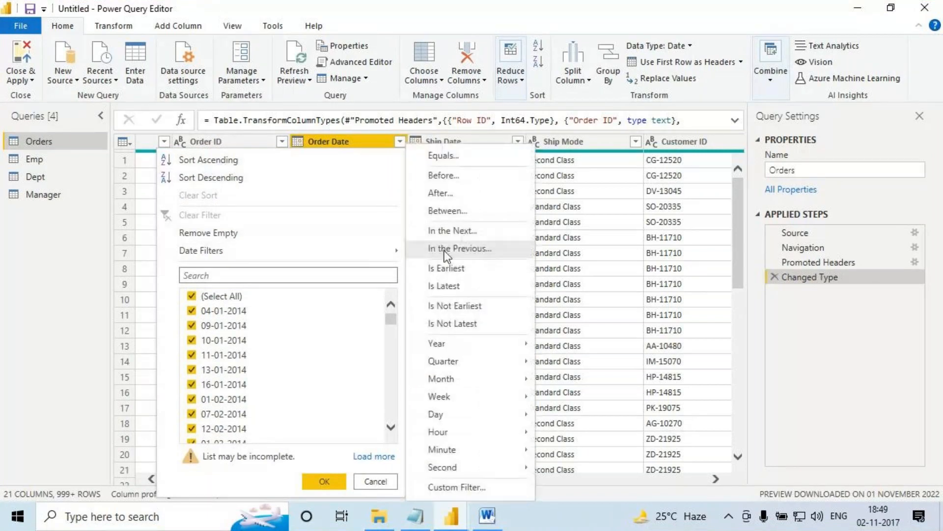
left_click(448, 290)
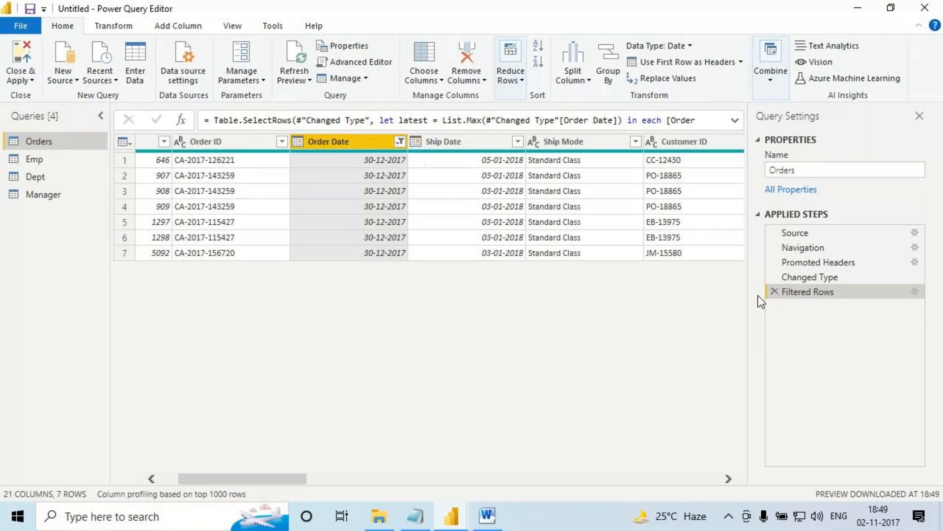
left_click(772, 291)
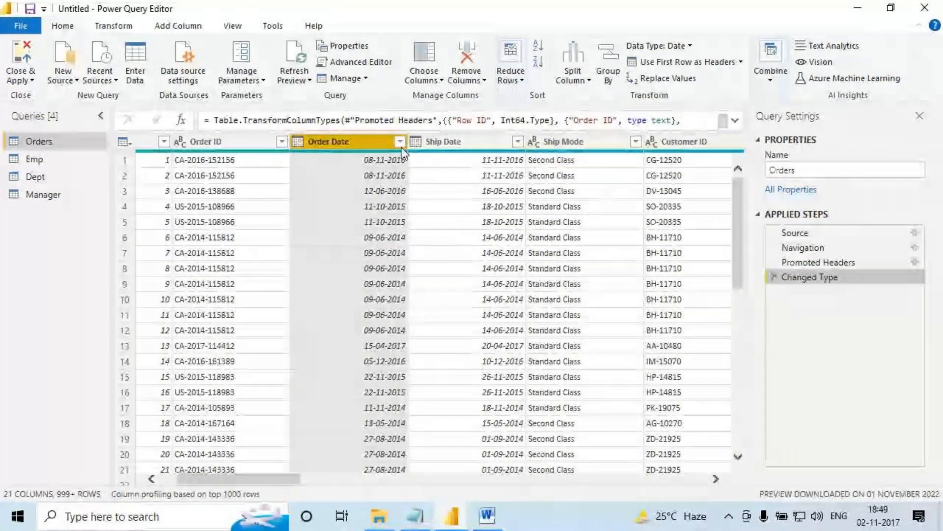
- Examine the Is Not Earliest and Is Not Latest options and the Equals, Before, After and Between options among the Order Date filters
left_click(400, 141)
mouse_move(296, 256)
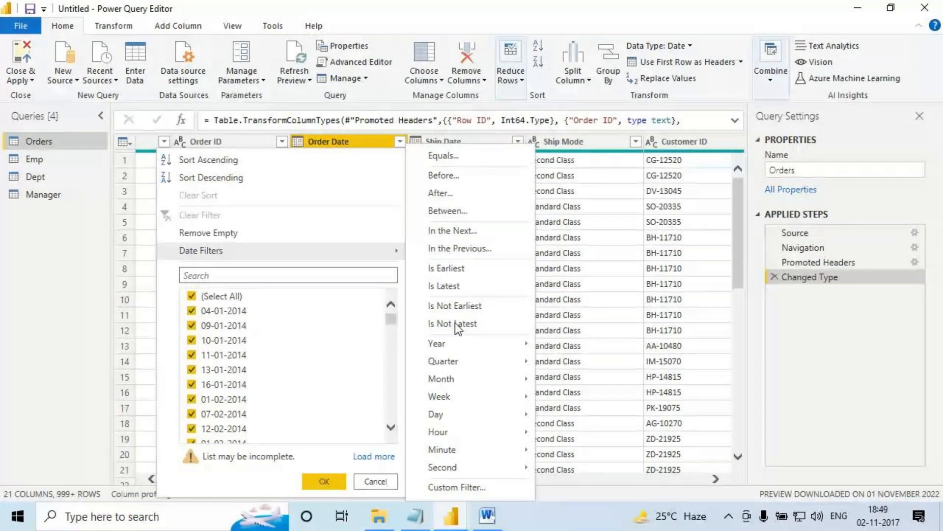
key("ctrl+2")
mouse_move(424, 298)
left_mouse_down()
mouse_move(511, 334)
mouse_move(565, 299)
mouse_move(546, 321)
left_mouse_up()
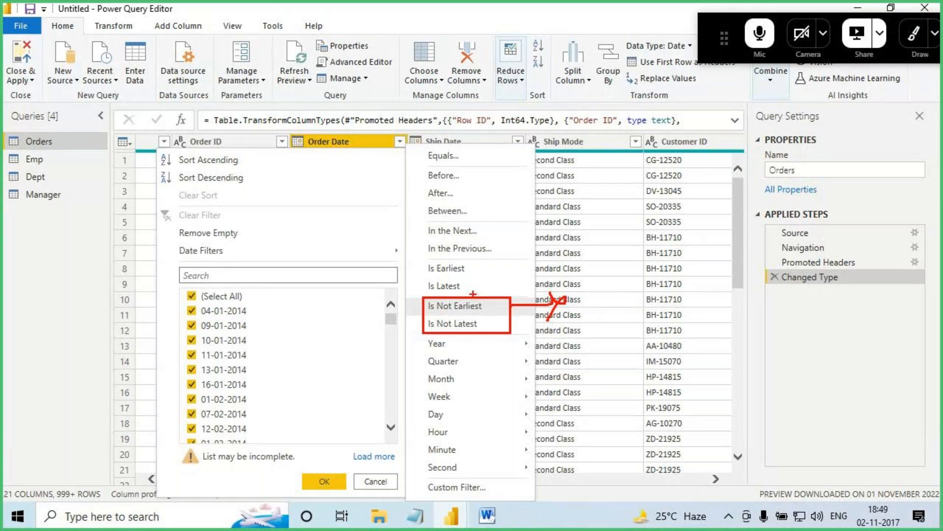
mouse_move(417, 147)
left_mouse_down()
mouse_move(489, 216)
mouse_move(516, 219)
left_mouse_up()
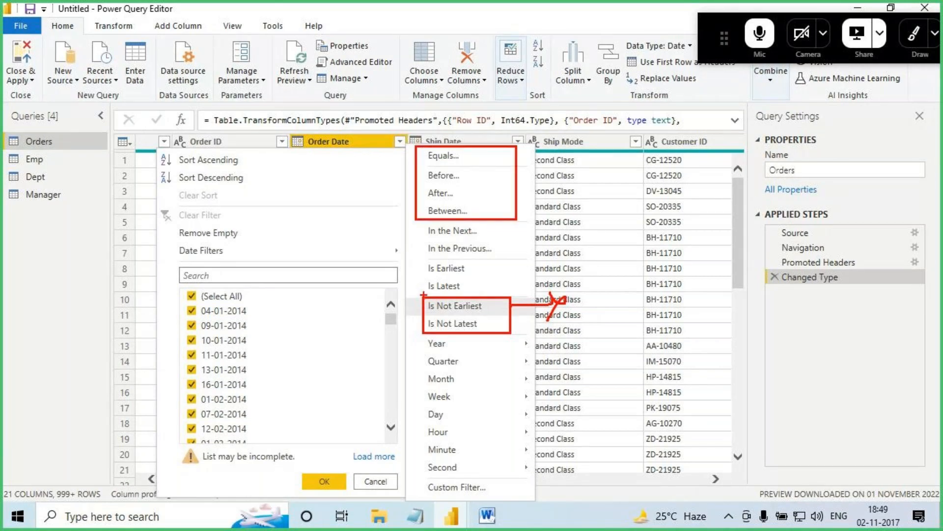
mouse_move(423, 294)
left_mouse_down()
mouse_move(447, 320)
mouse_move(512, 333)
left_mouse_up()
left_click_drag(417, 161, 494, 156)
mouse_move(427, 189)
left_mouse_down()
mouse_move(484, 180)
mouse_move(481, 196)
left_mouse_up()
left_click_drag(423, 222, 475, 222)
left_click_drag(473, 171, 436, 216)
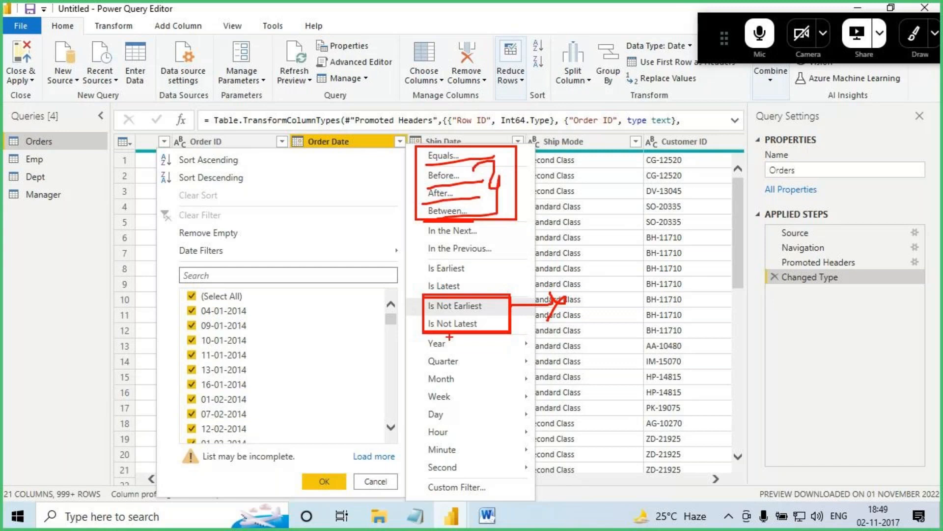
mouse_move(437, 315)
left_mouse_down()
mouse_move(476, 313)
mouse_move(436, 329)
mouse_move(478, 328)
left_mouse_up()
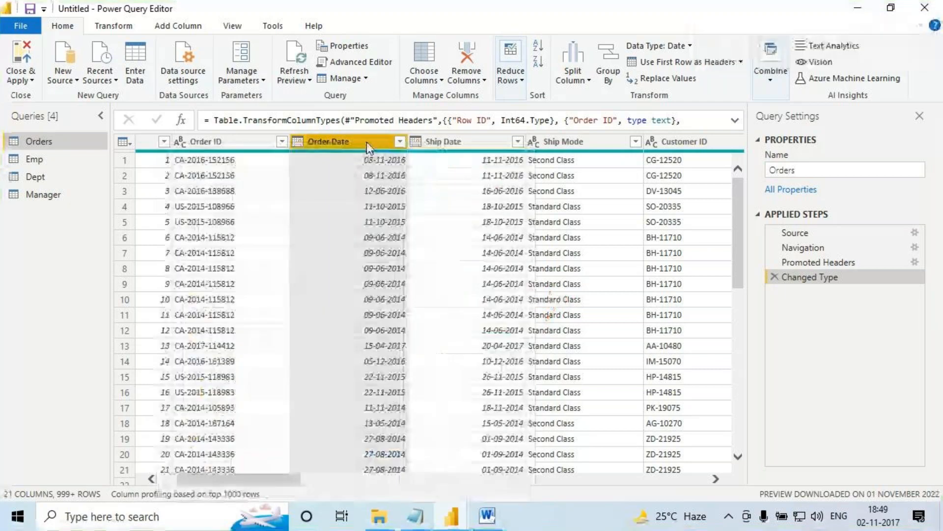
left_click(399, 142)
left_click(350, 145)
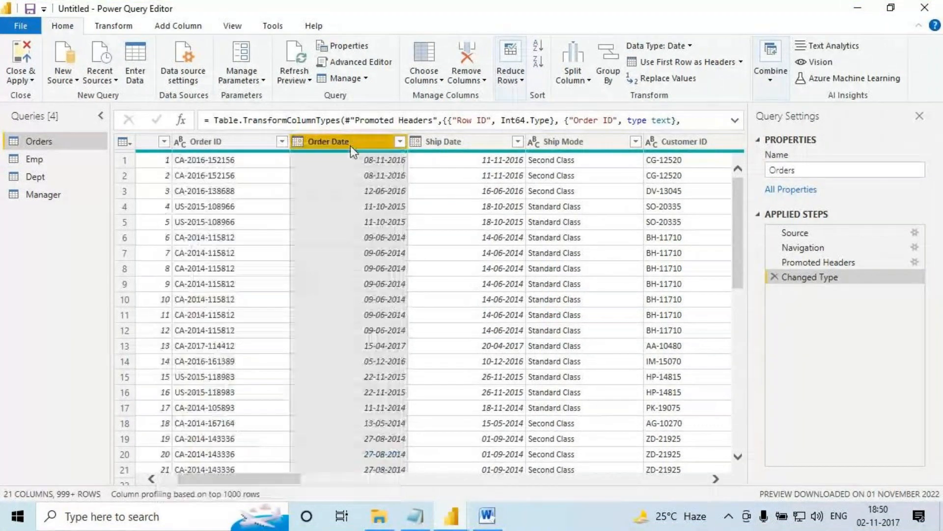
mouse_move(204, 417)
left_mouse_down()
mouse_move(204, 484)
mouse_move(205, 439)
mouse_move(239, 438)
left_mouse_up()
left_click_drag(231, 393, 236, 396)
left_click_drag(344, 148, 227, 366)
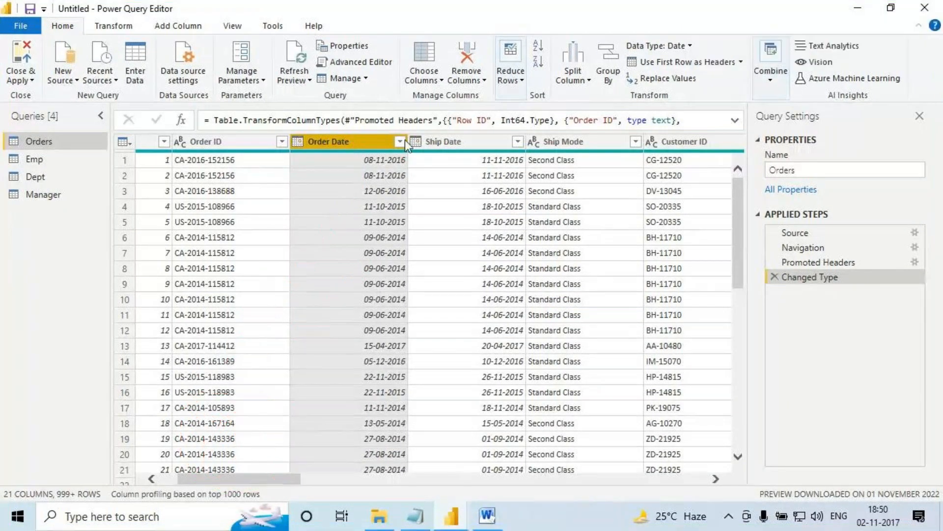
left_click(400, 142)
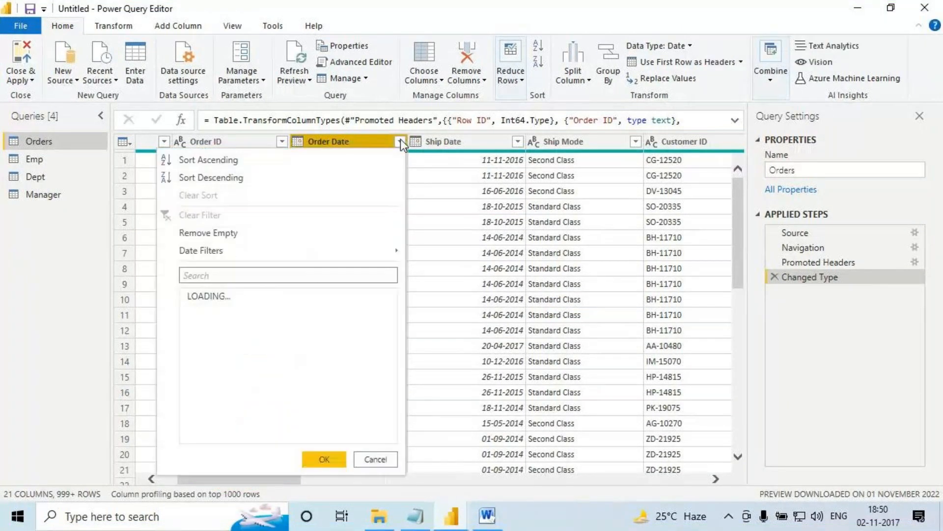
mouse_move(302, 250)
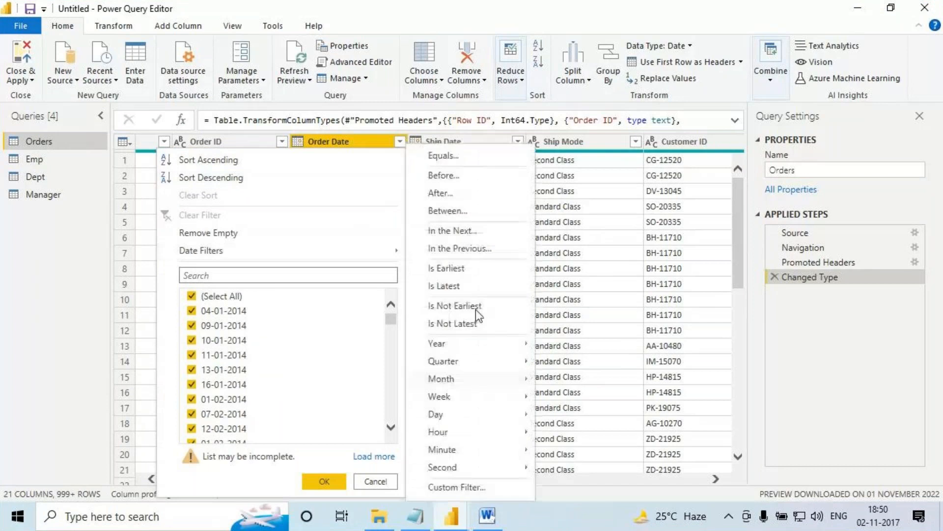
left_click(363, 141)
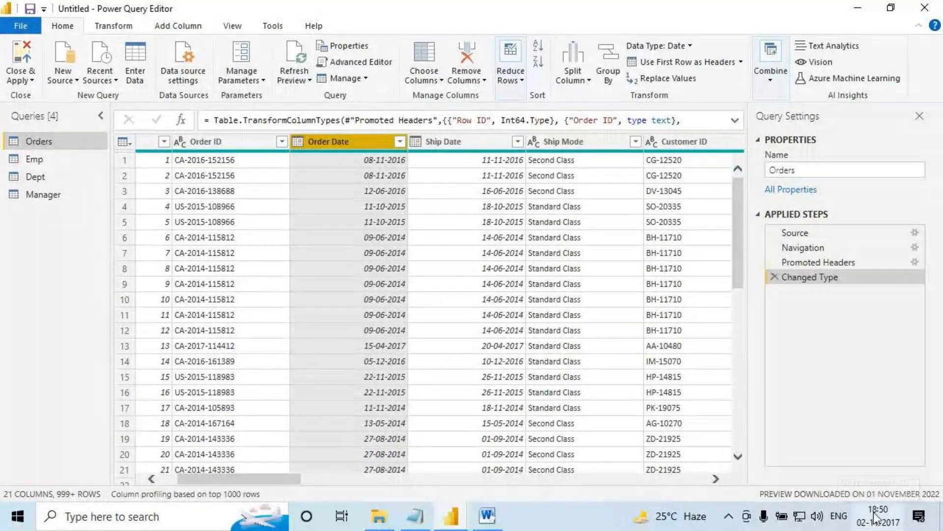
- Filter the Order Date column to last year, look through the filtered rows and examine the previous-year function in the formula
left_click(400, 141)
mouse_move(249, 253)
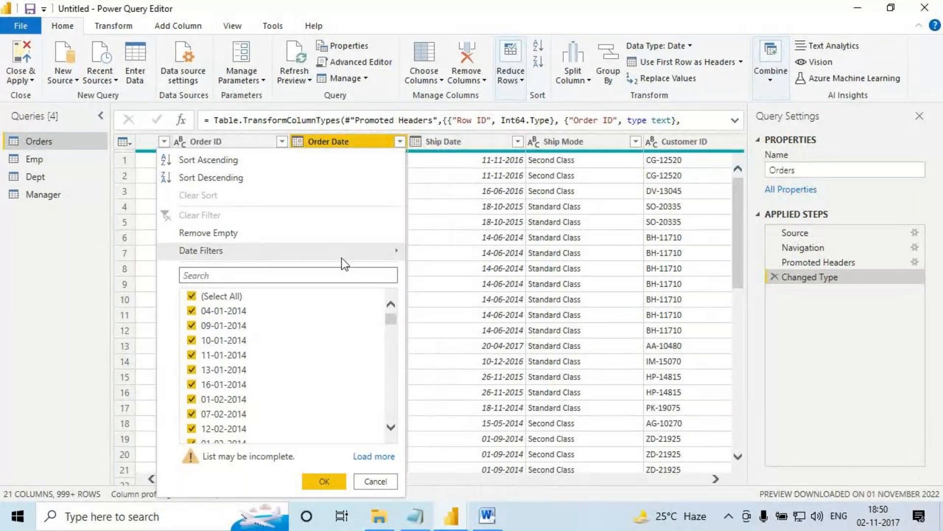
mouse_move(372, 254)
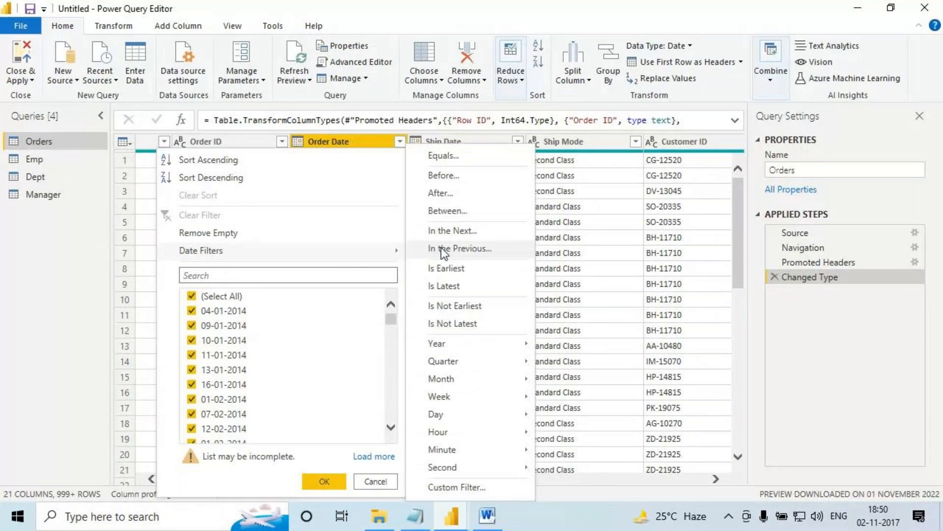
mouse_move(442, 343)
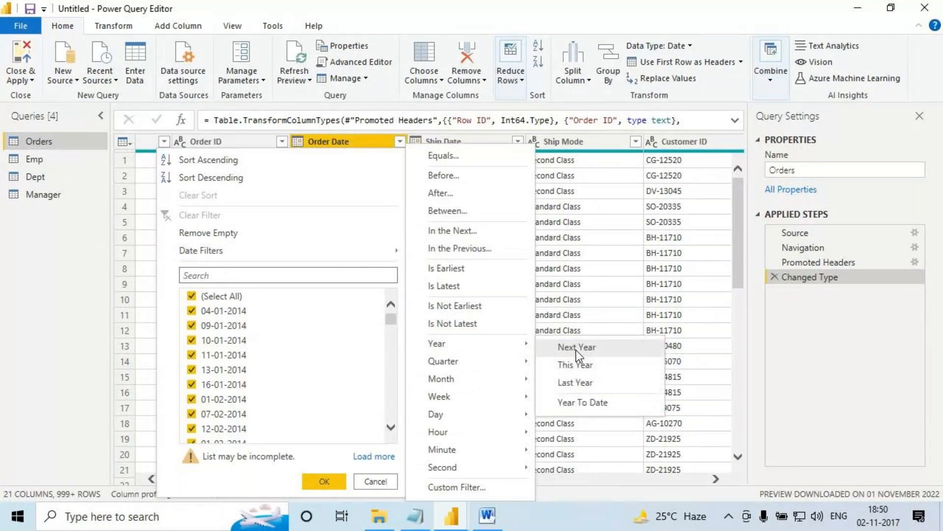
left_click(572, 385)
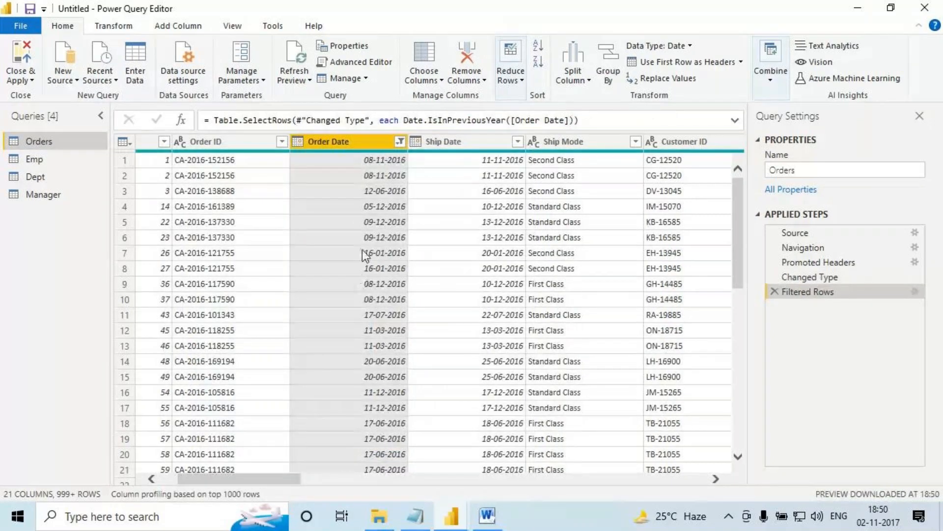
scroll(364, 256, "down", 20)
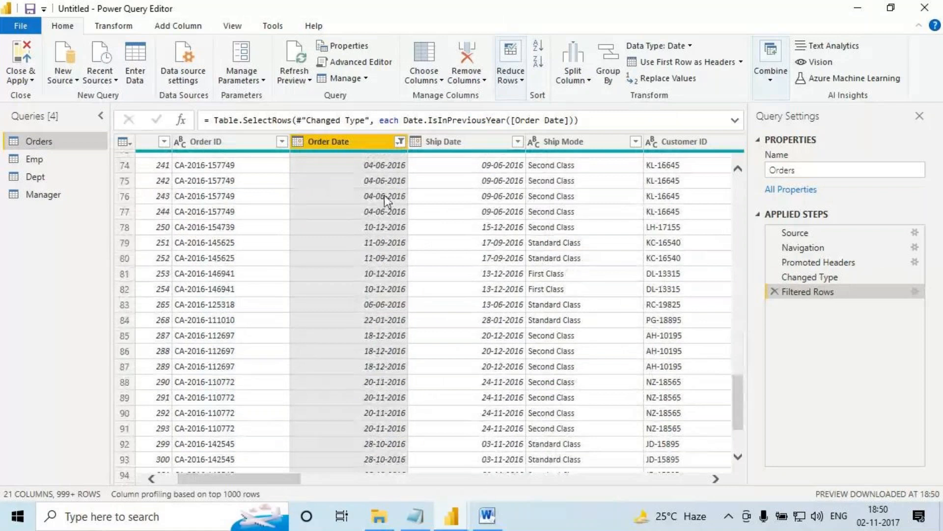
left_click_drag(447, 120, 526, 121)
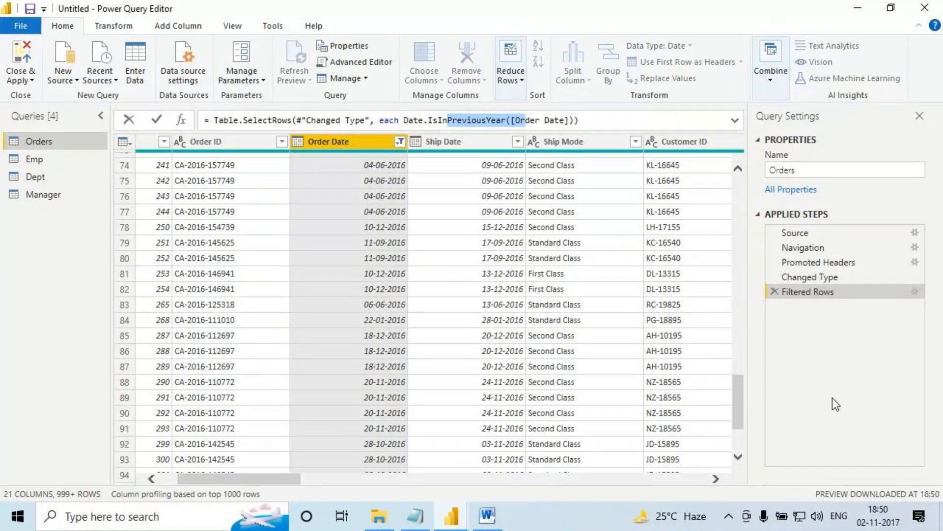
- Remove the last-year filter from the Order Date column and mark the This Year and Year To Date options among its date filters
left_click(776, 291)
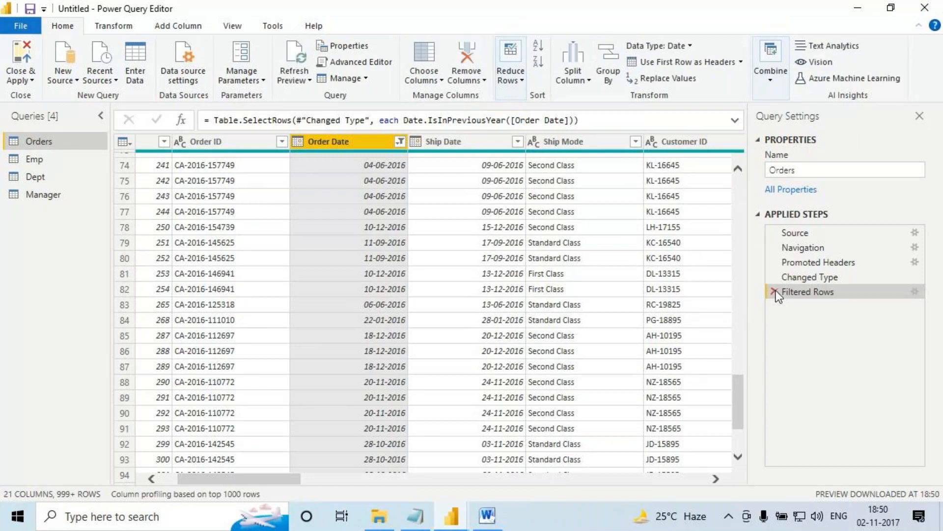
left_click(776, 291)
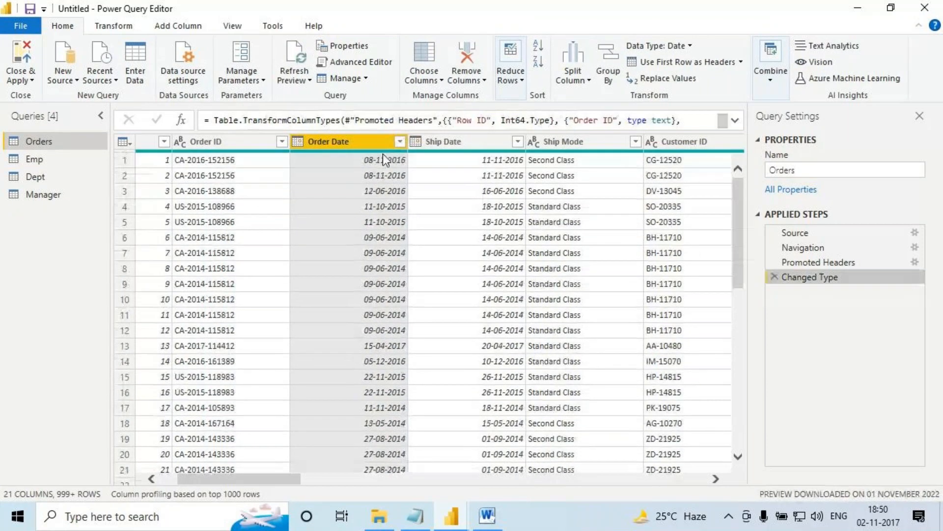
left_click(400, 141)
mouse_move(305, 253)
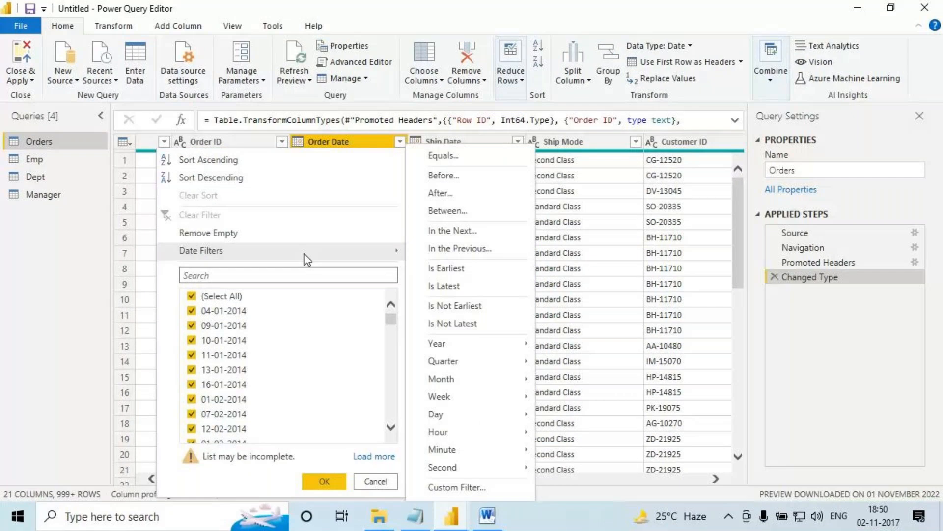
left_click_drag(552, 362, 614, 378)
left_click_drag(553, 396, 627, 424)
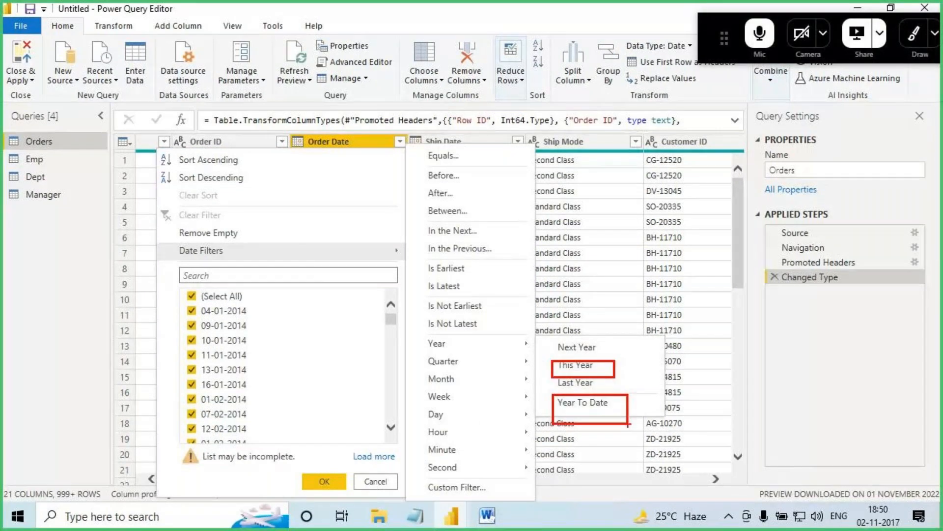
- Annotate the This Year option with an arrow to the handwritten range 01 Jan 2017 to 31 Dec 2017 and circle the system date
mouse_move(599, 364)
left_mouse_down()
mouse_move(666, 311)
mouse_move(665, 332)
left_mouse_up()
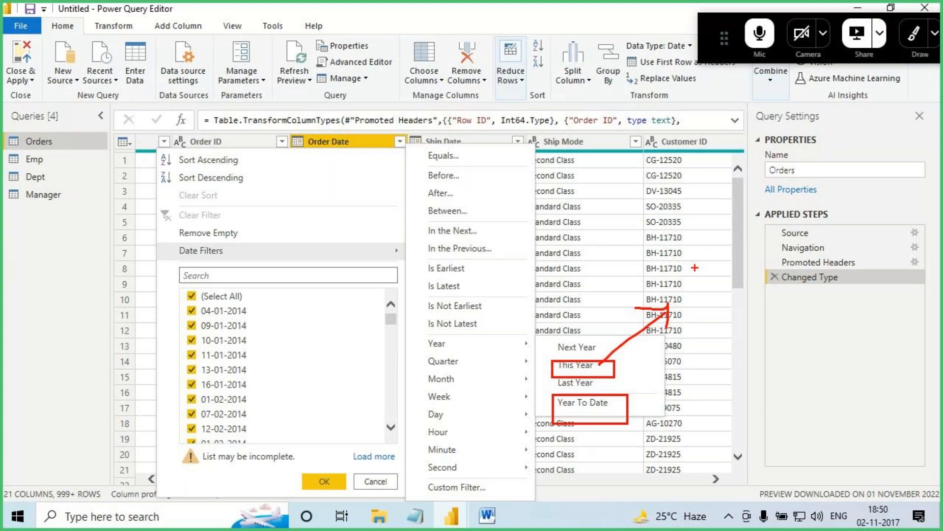
left_click_drag(695, 267, 696, 270)
left_click_drag(722, 254, 719, 278)
mouse_move(873, 475)
left_mouse_down()
mouse_move(846, 511)
mouse_move(907, 528)
left_mouse_up()
mouse_move(749, 246)
left_mouse_down()
mouse_move(741, 276)
mouse_move(760, 240)
left_mouse_up()
mouse_move(769, 241)
left_mouse_down()
mouse_move(781, 258)
mouse_move(835, 240)
mouse_move(847, 218)
mouse_move(864, 222)
left_mouse_up()
mouse_move(870, 201)
left_mouse_down()
mouse_move(891, 197)
mouse_move(878, 240)
mouse_move(907, 212)
left_mouse_up()
left_click_drag(705, 310, 725, 338)
left_click_drag(752, 289, 759, 324)
mouse_move(786, 275)
left_mouse_down()
mouse_move(786, 308)
mouse_move(826, 290)
mouse_move(867, 288)
left_mouse_up()
mouse_move(877, 243)
left_mouse_down()
mouse_move(893, 275)
mouse_move(917, 245)
left_mouse_up()
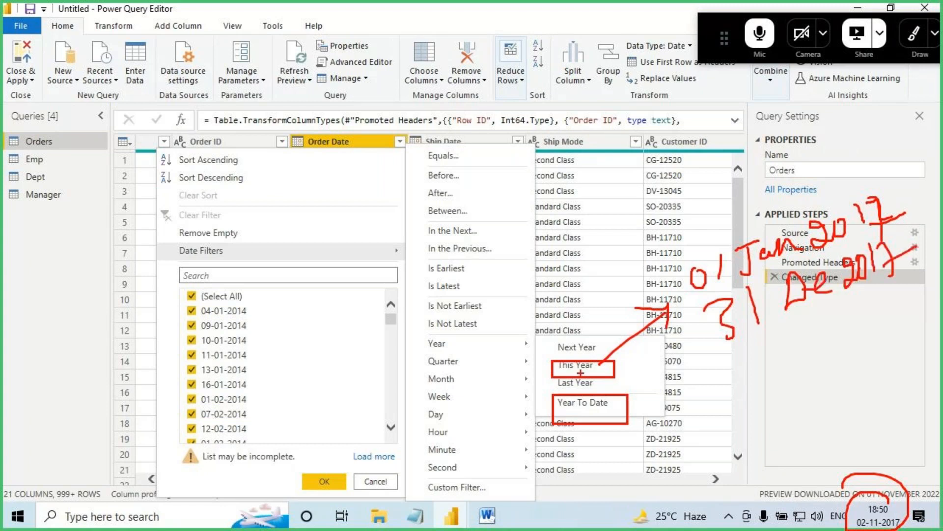
- Annotate the Year To Date option with the handwritten range 01 Jan 2017 to 02 Nov 2017, circle the This Year range and clear the drawings
mouse_move(565, 372)
left_mouse_down()
mouse_move(612, 370)
mouse_move(596, 369)
left_mouse_up()
left_click_drag(559, 398, 619, 422)
mouse_move(620, 405)
left_mouse_down()
mouse_move(676, 388)
mouse_move(662, 409)
left_mouse_up()
left_click_drag(688, 375, 715, 394)
mouse_move(747, 352)
left_mouse_down()
mouse_move(742, 393)
mouse_move(752, 345)
left_mouse_up()
mouse_move(763, 356)
left_mouse_down()
mouse_move(758, 374)
mouse_move(802, 365)
left_mouse_up()
left_click_drag(810, 333, 808, 336)
mouse_move(821, 320)
left_mouse_down()
mouse_move(826, 351)
mouse_move(860, 358)
left_mouse_up()
left_click_drag(857, 339, 884, 333)
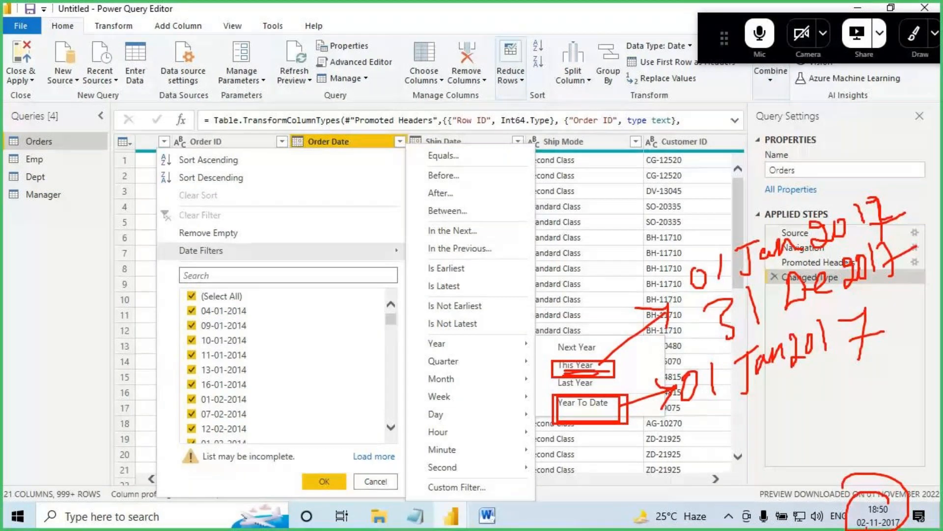
left_click_drag(701, 416, 700, 417)
left_click_drag(709, 415, 748, 435)
mouse_move(770, 400)
left_mouse_down()
mouse_move(778, 436)
mouse_move(802, 429)
left_mouse_up()
left_click_drag(776, 401, 808, 437)
mouse_move(807, 395)
left_mouse_down()
mouse_move(813, 437)
mouse_move(828, 398)
mouse_move(855, 393)
mouse_move(879, 407)
left_mouse_up()
mouse_move(880, 378)
left_mouse_down()
mouse_move(907, 376)
mouse_move(927, 354)
mouse_move(923, 393)
left_mouse_up()
left_click_drag(912, 378, 942, 361)
left_click_drag(688, 329, 688, 374)
left_click_drag(732, 469, 942, 388)
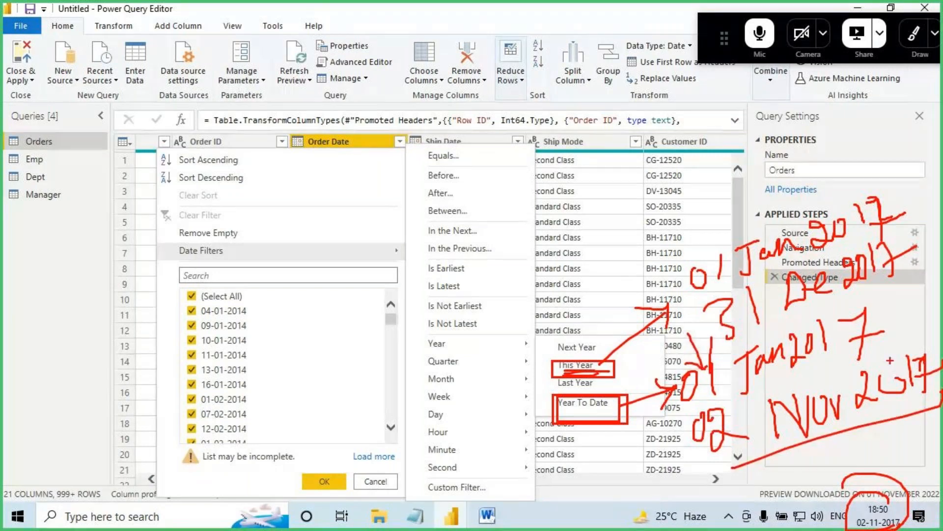
mouse_move(883, 184)
left_mouse_down()
mouse_move(690, 255)
mouse_move(726, 339)
mouse_move(808, 195)
left_mouse_up()
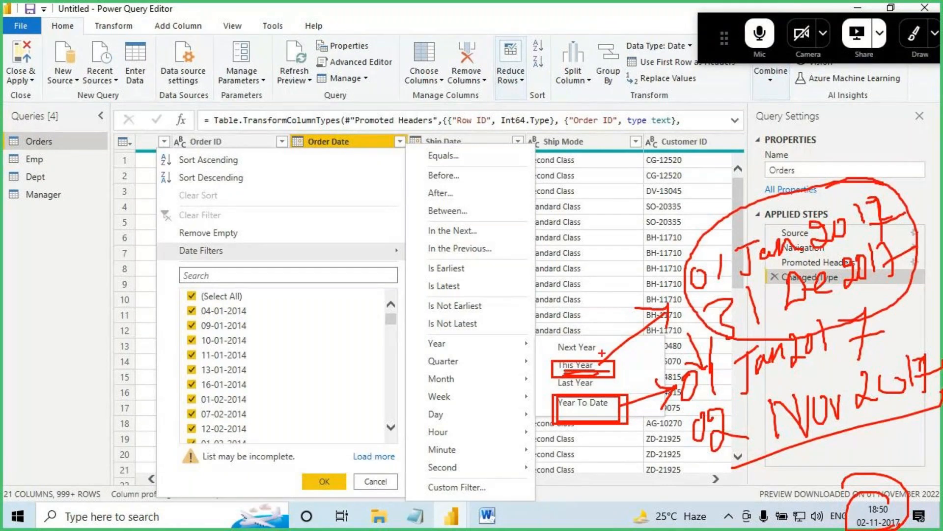
left_click_drag(598, 365, 671, 323)
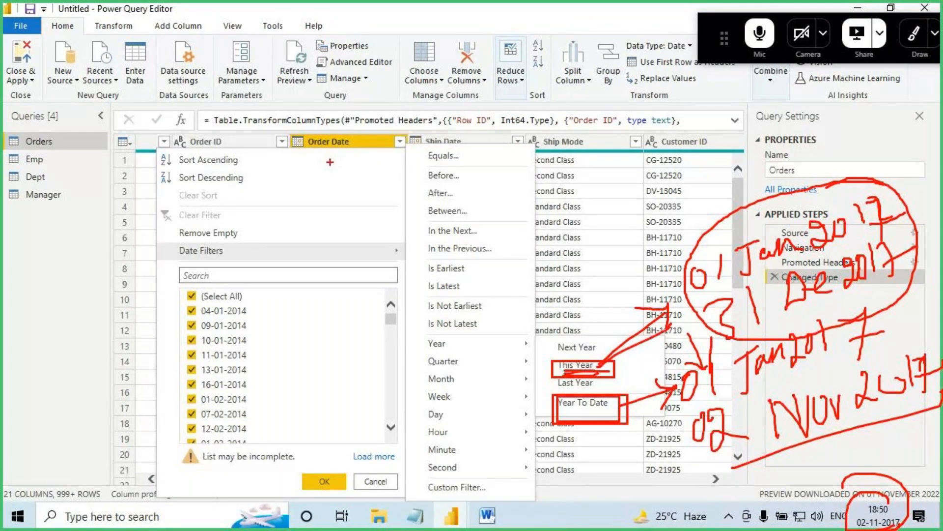
key("Escape")
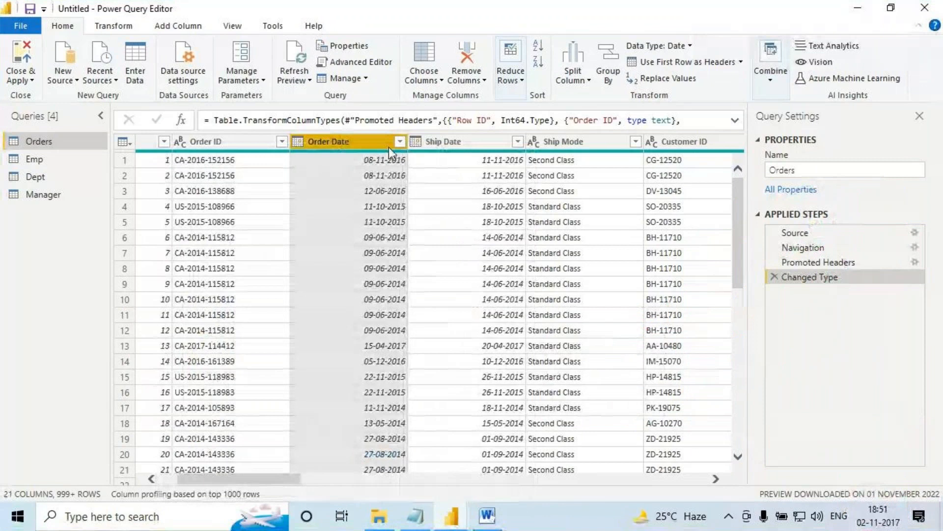
- Filter the Order Date column to this year, look through the filtered rows and listed dates, and remove the filter
left_click(400, 142)
mouse_move(201, 250)
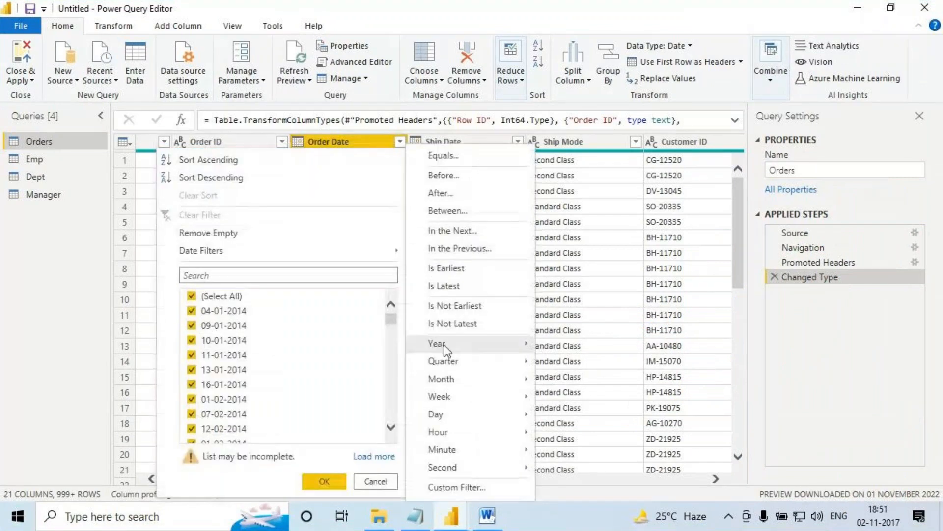
mouse_move(437, 343)
left_click(575, 366)
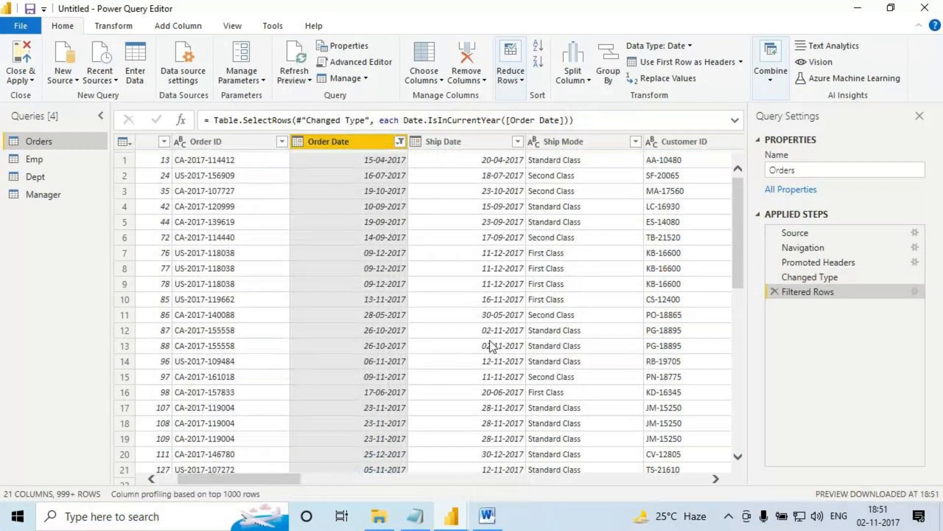
scroll(376, 236, "down", 15)
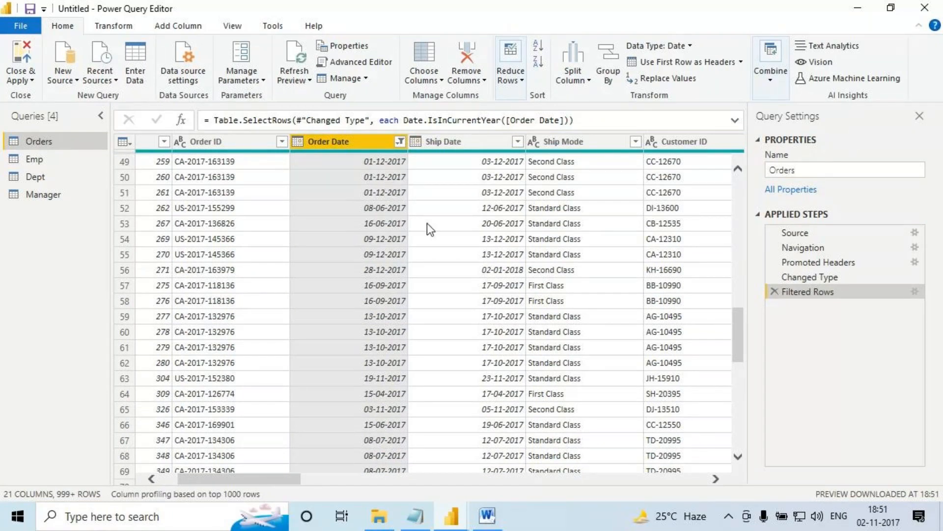
left_click(400, 142)
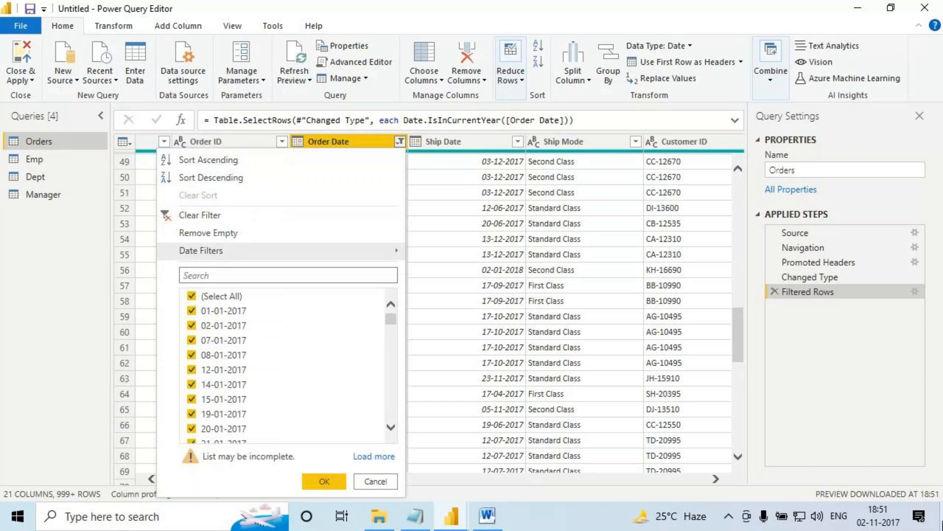
- Filter the Order Date column to the year to date
left_click(400, 142)
mouse_move(244, 250)
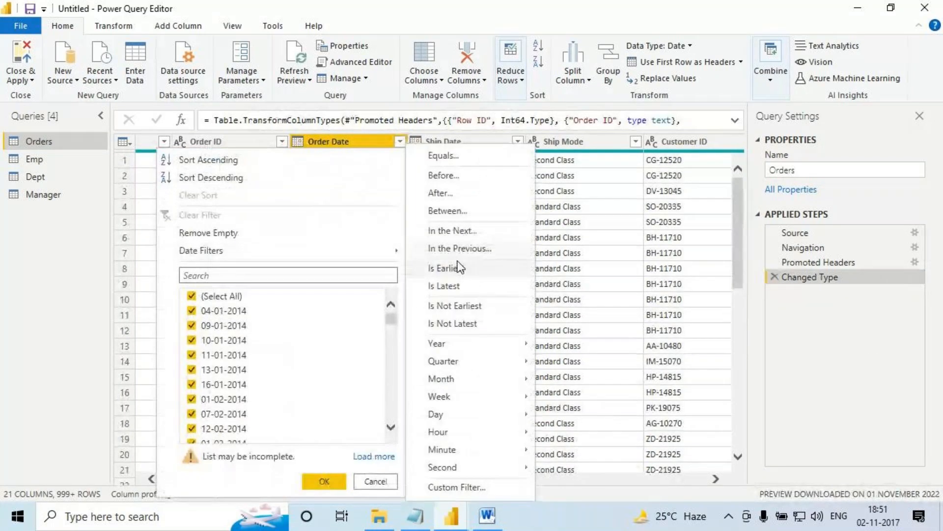
mouse_move(455, 343)
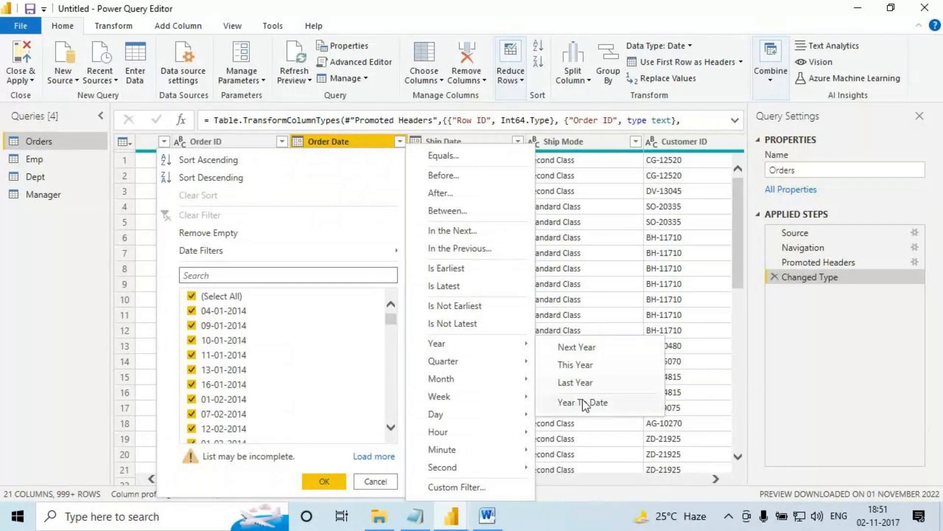
left_click(567, 402)
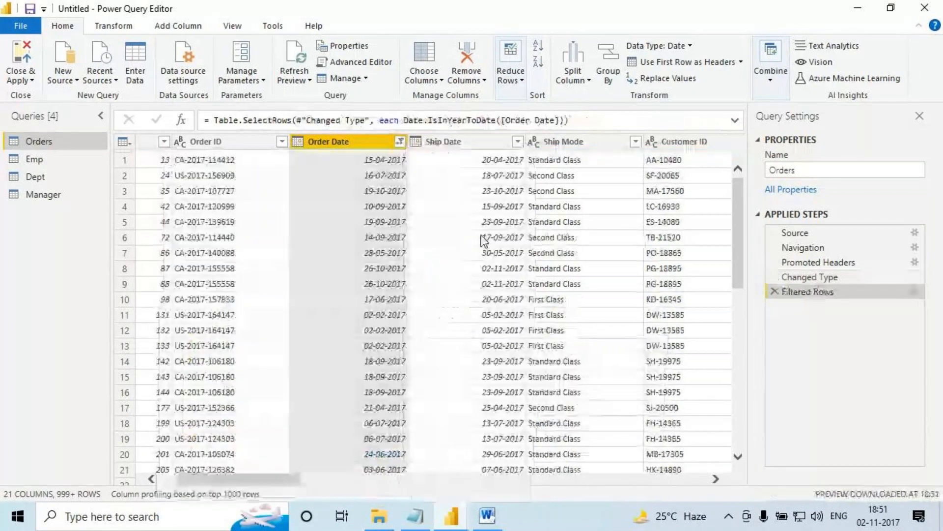
- Sort the Order Date column in descending order to check the latest dates, and remove both the sort and the year-to-date filter
left_click(401, 143)
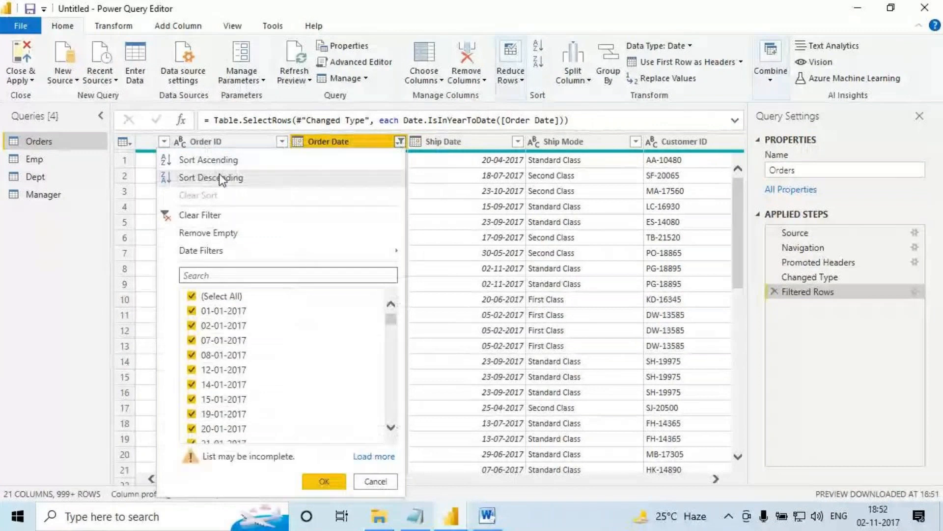
left_click(218, 175)
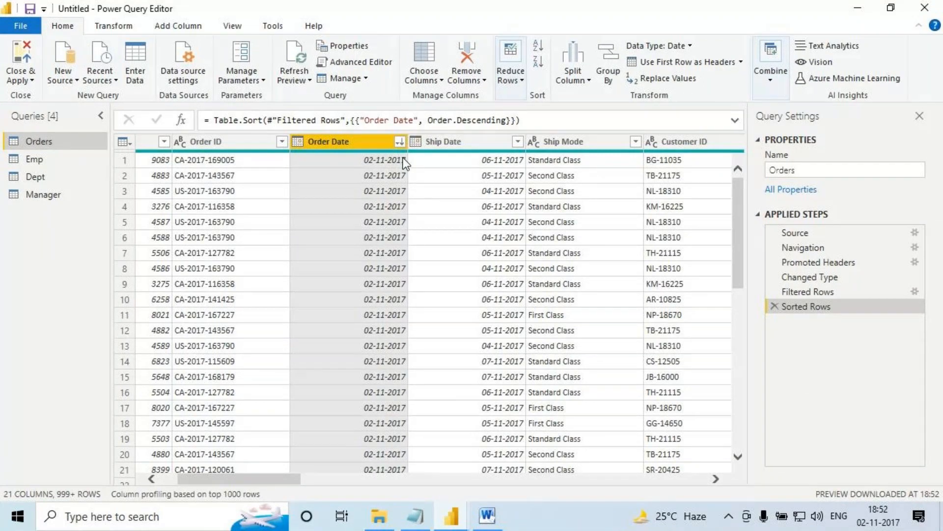
left_click(775, 307)
left_click(775, 292)
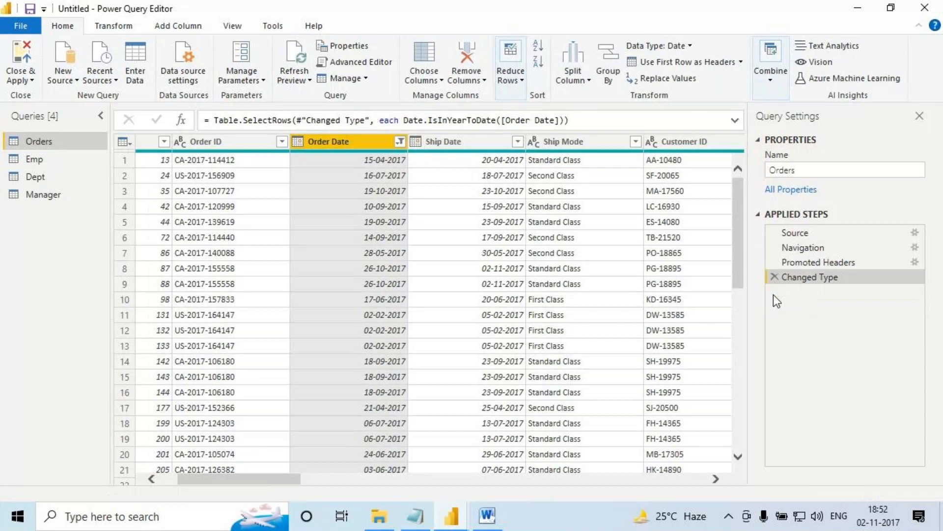
- Examine the Quarter options among the Order Date filters, from Next Quarter to Quarter 4, and close the list
left_click(401, 143)
mouse_move(362, 255)
mouse_move(449, 344)
mouse_move(446, 364)
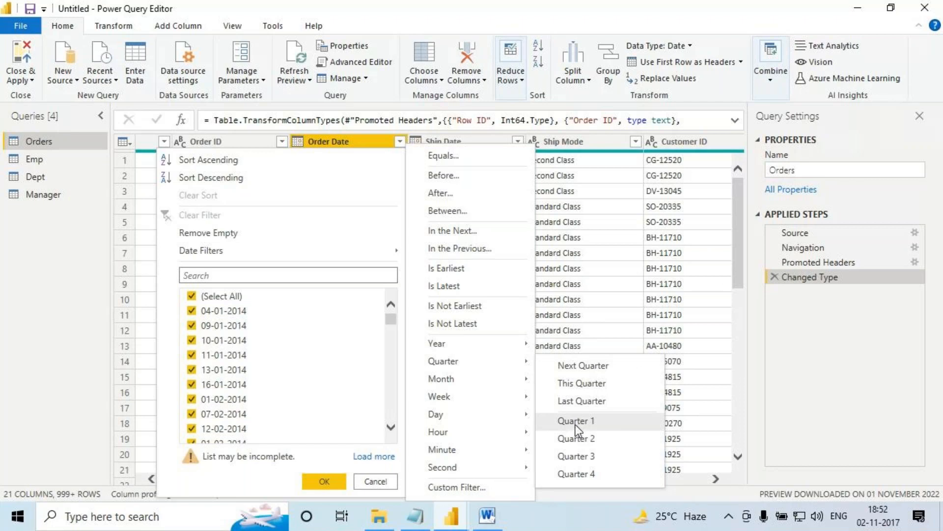
left_click(456, 139)
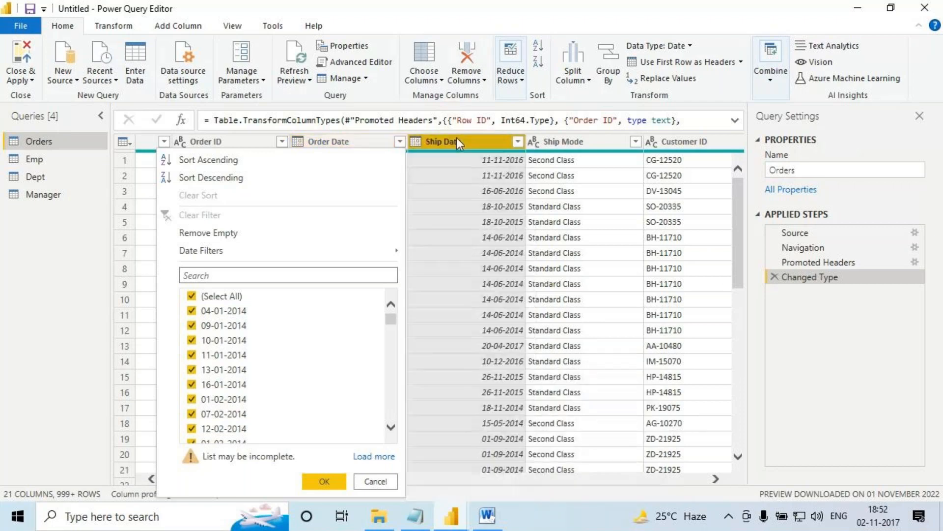
left_click(349, 140)
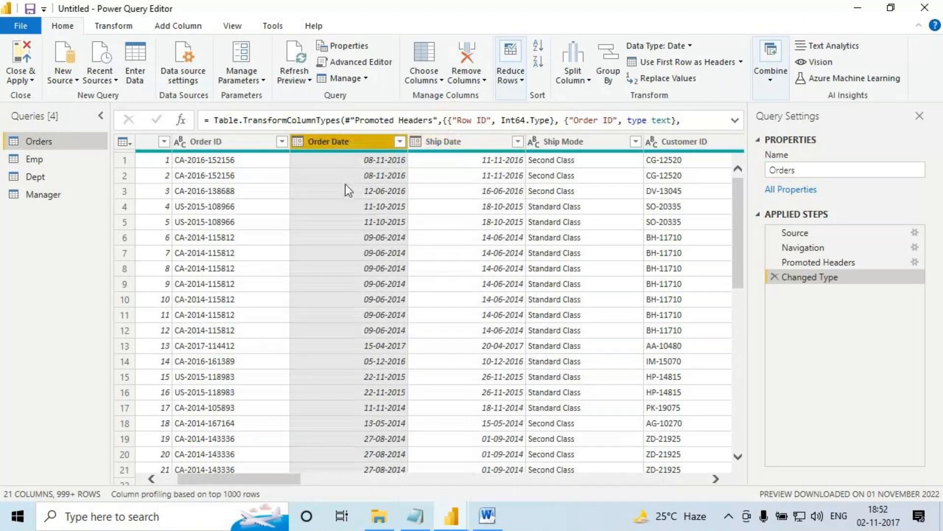
- Handwrite Q1, Q2, Q3 and Q4 as annotations down the Order Date column
left_click_drag(361, 170, 379, 221)
left_click_drag(403, 164, 402, 208)
left_click(368, 235)
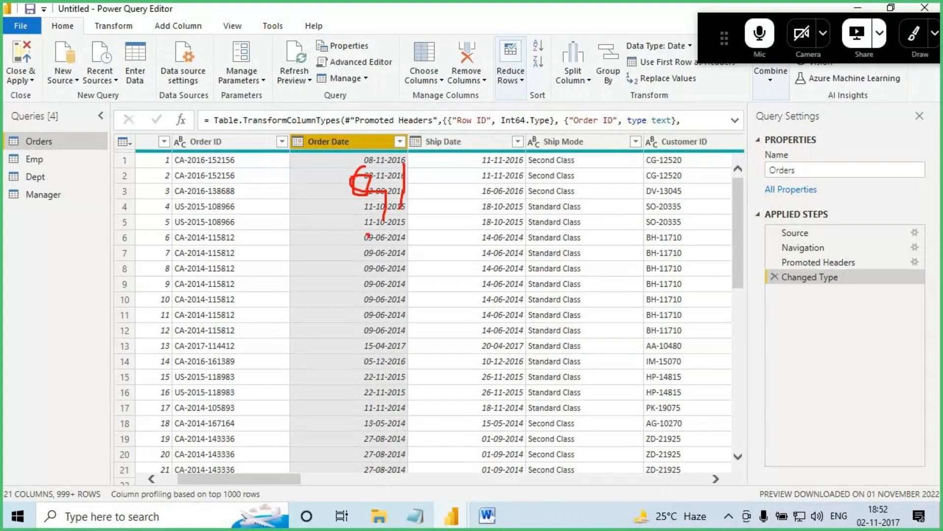
left_click_drag(369, 235, 367, 287)
mouse_move(386, 240)
left_mouse_down()
mouse_move(394, 277)
mouse_move(433, 275)
left_mouse_up()
left_click_drag(384, 303, 388, 380)
left_click_drag(372, 389, 369, 437)
left_click_drag(392, 390, 388, 457)
- Draw an arrow from the quarter notes to a large handwritten Q1, add notes above it and clear all the drawings
left_click_drag(304, 419, 151, 457)
mouse_move(184, 414)
left_mouse_down()
mouse_move(133, 468)
mouse_move(174, 516)
left_mouse_up()
left_click_drag(34, 412, 79, 434)
left_click_drag(93, 392, 94, 487)
left_click_drag(47, 450, 105, 495)
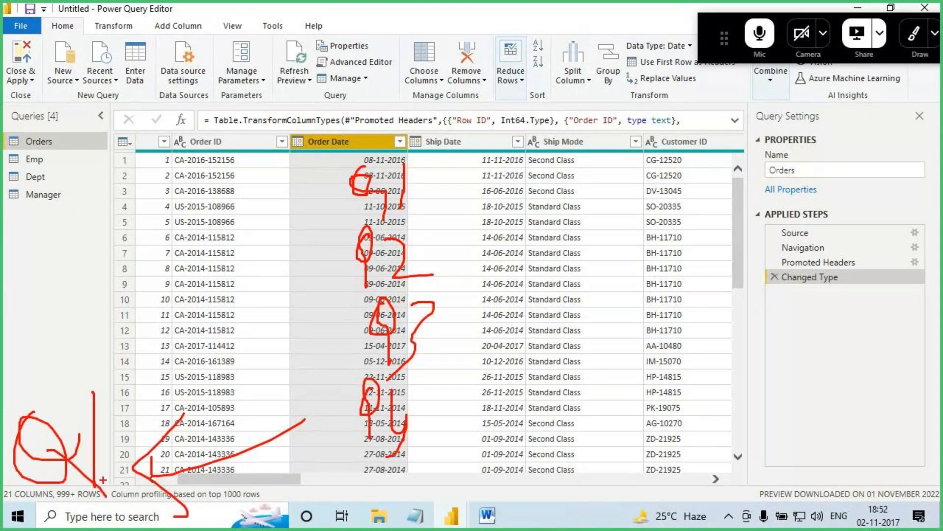
left_click_drag(73, 322, 126, 307)
left_click_drag(101, 298, 77, 339)
left_click_drag(131, 341, 129, 406)
left_click_drag(107, 393, 150, 368)
left_click_drag(143, 404, 145, 422)
mouse_move(144, 410)
left_mouse_down()
mouse_move(156, 403)
mouse_move(173, 412)
left_mouse_up()
mouse_move(166, 284)
left_mouse_down()
mouse_move(149, 273)
mouse_move(194, 393)
mouse_move(96, 253)
left_mouse_up()
key("Escape")
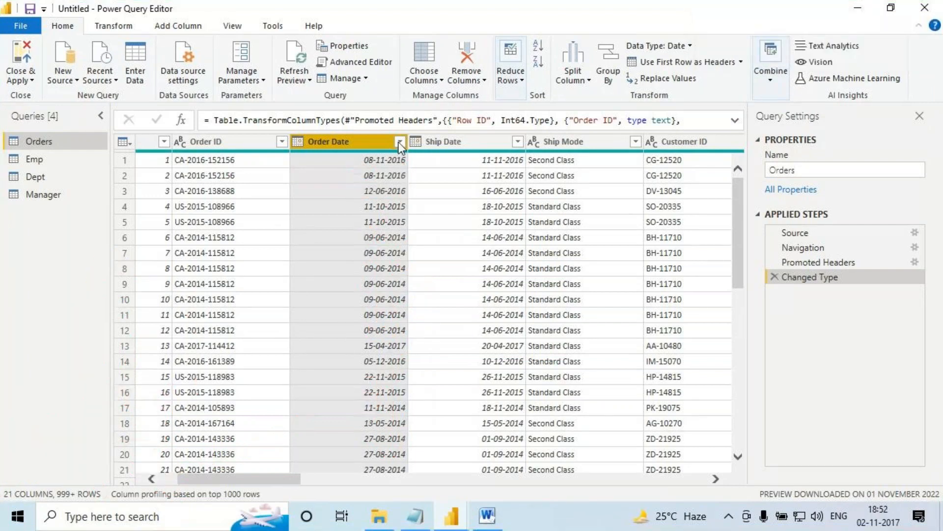
- Filter the Order Date column to Quarter 1, look through the filtered rows and remove the filter
left_click(399, 143)
mouse_move(208, 252)
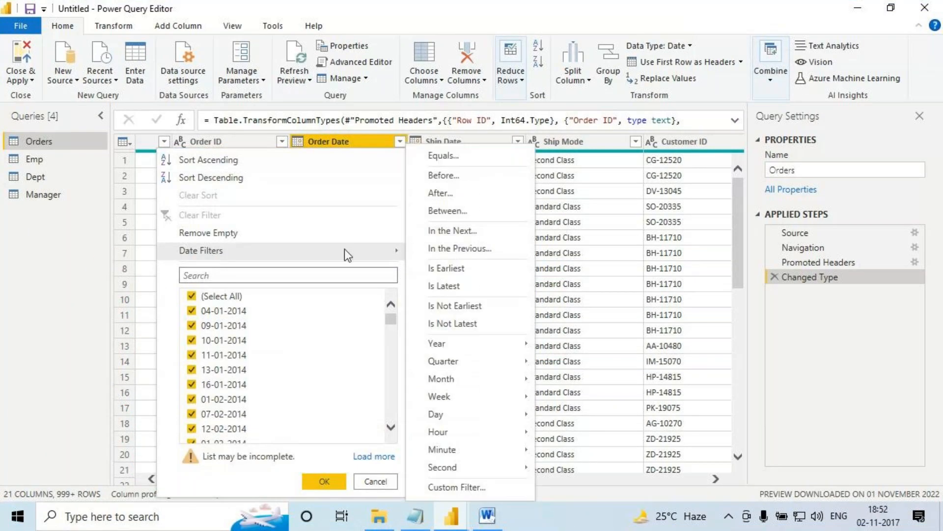
left_click(579, 421)
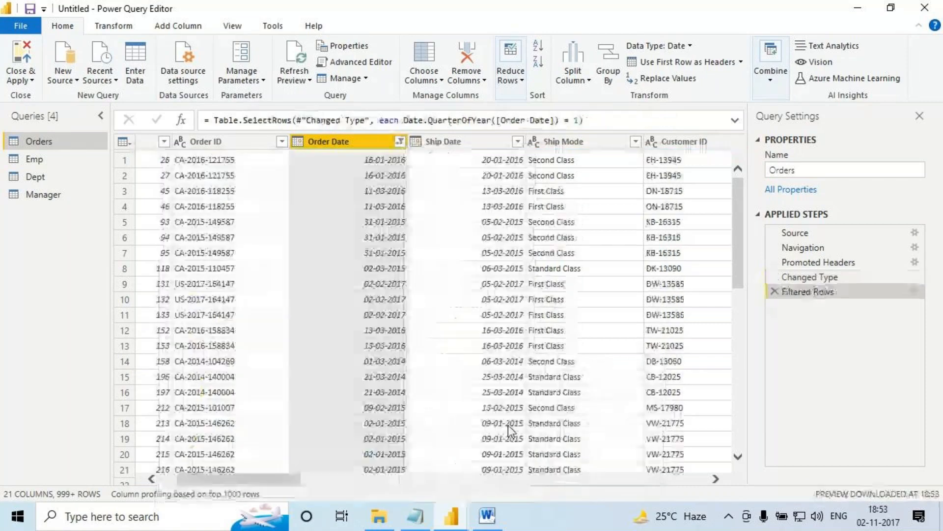
scroll(361, 236, "down", 14)
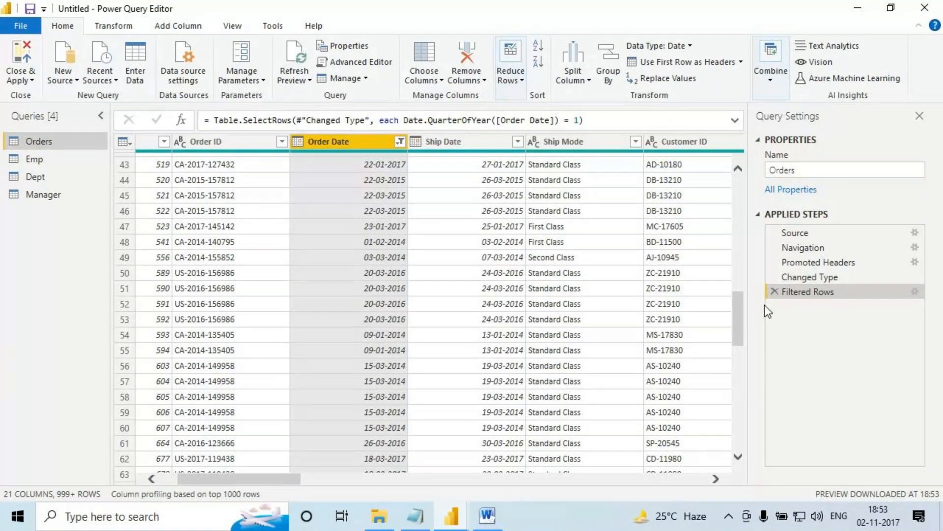
left_click(775, 291)
- Open the Order Date filter options, outline Is Latest through Second with a rectangle, circle the list and clear the drawings
left_click(400, 142)
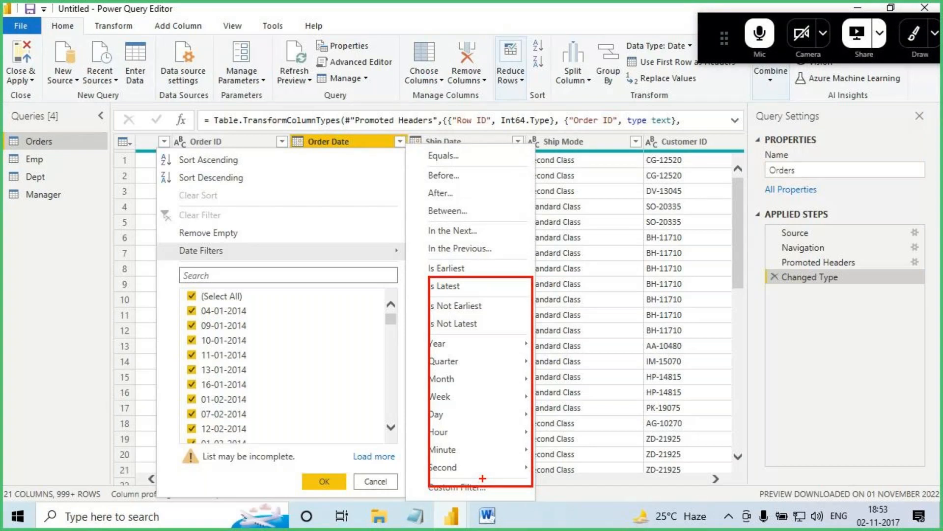
mouse_move(525, 174)
left_mouse_down()
mouse_move(433, 157)
mouse_move(384, 297)
mouse_move(417, 412)
mouse_move(470, 433)
mouse_move(494, 170)
left_mouse_up()
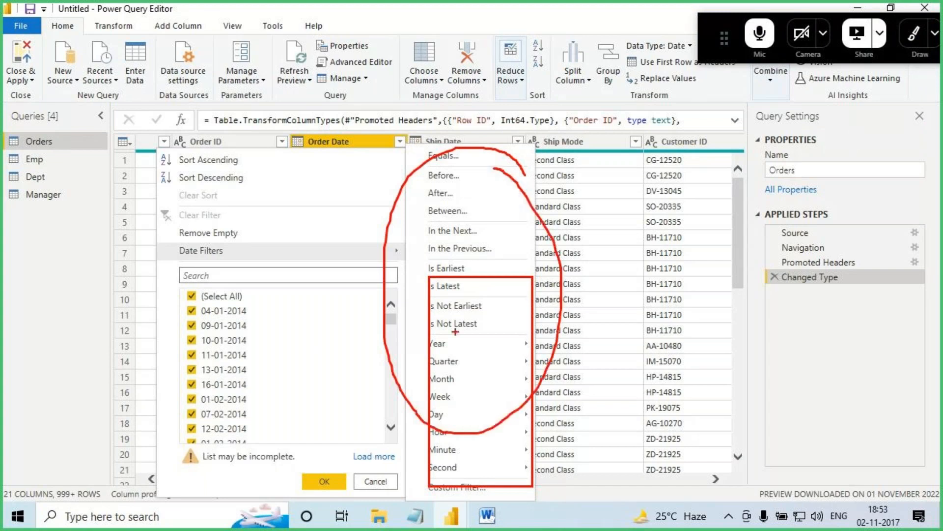
key("Escape")
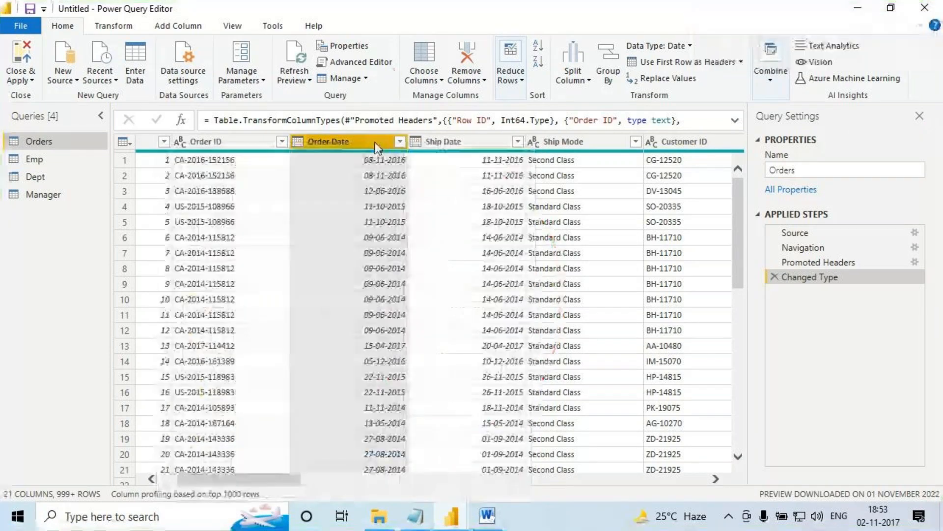
- Examine the Week and Day options among the Order Date filters, from Next Week to Yesterday, and close the list
left_click(401, 142)
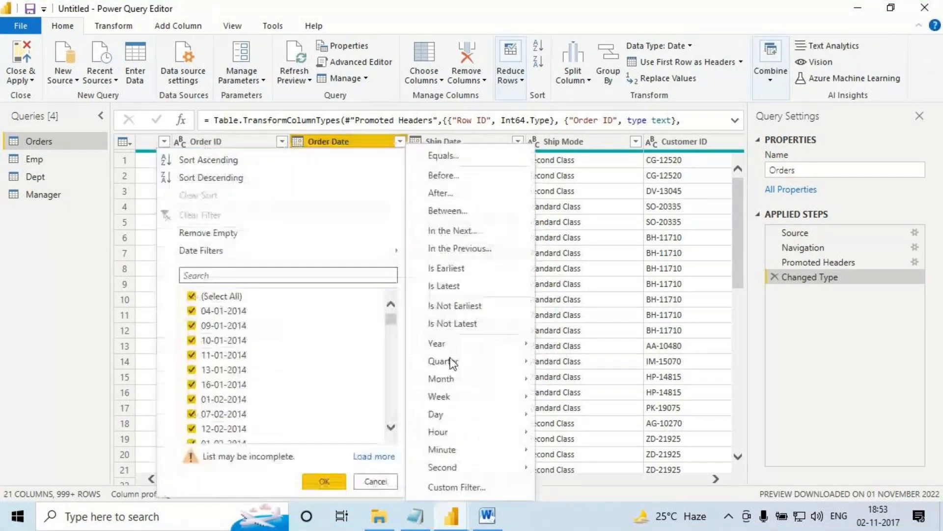
mouse_move(461, 379)
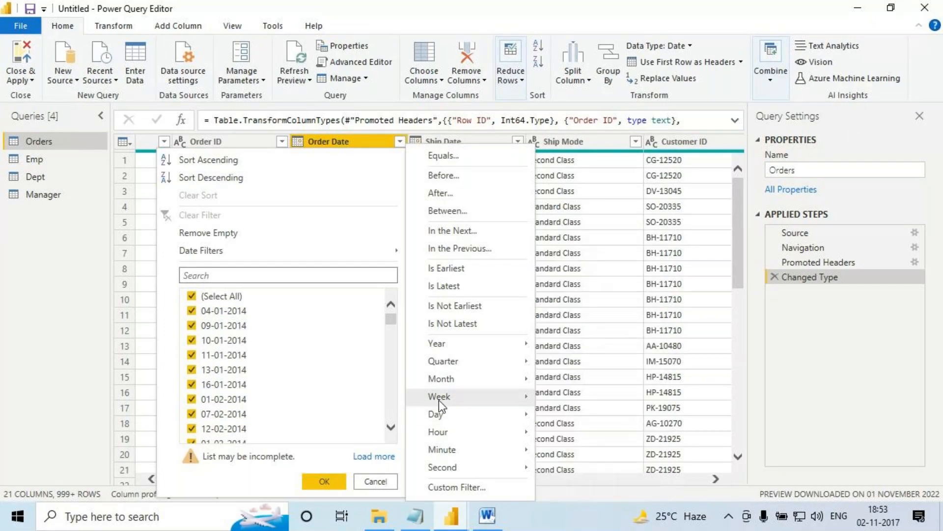
mouse_move(439, 400)
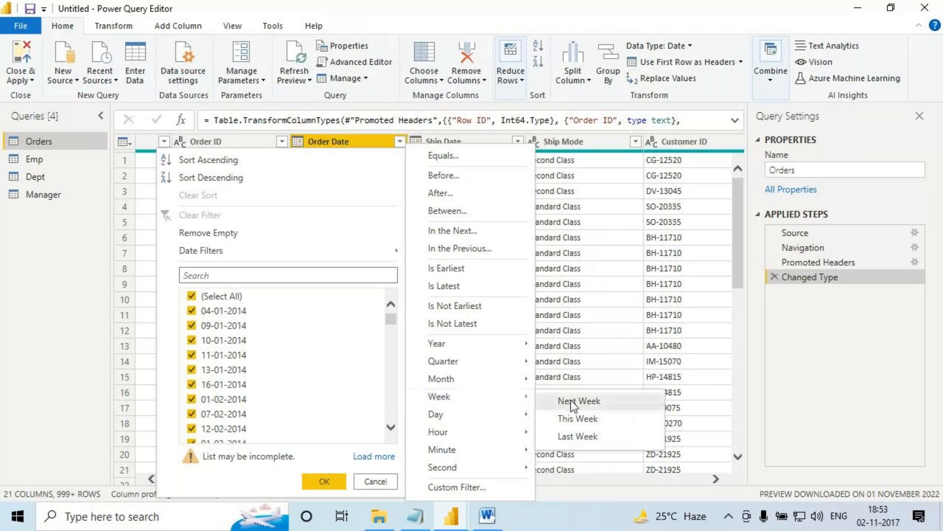
mouse_move(465, 421)
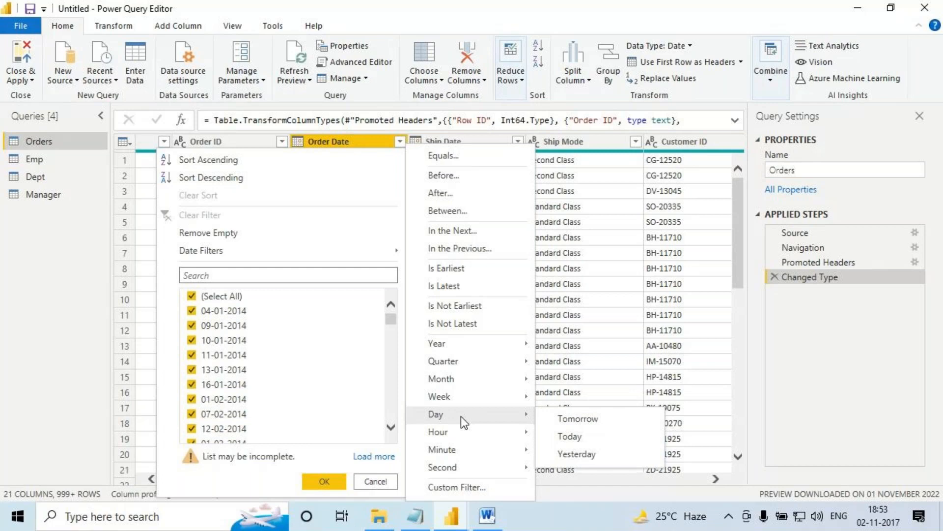
left_click(567, 435)
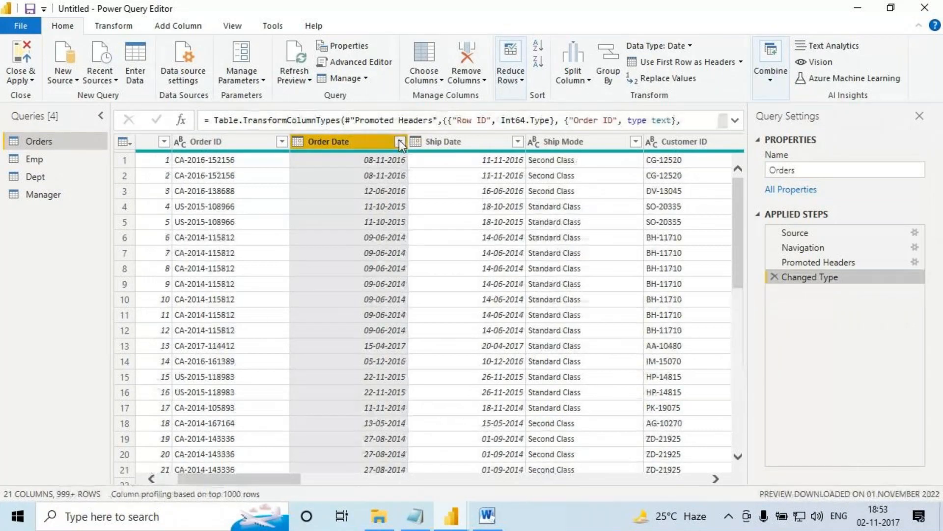
left_click(400, 141)
mouse_move(393, 251)
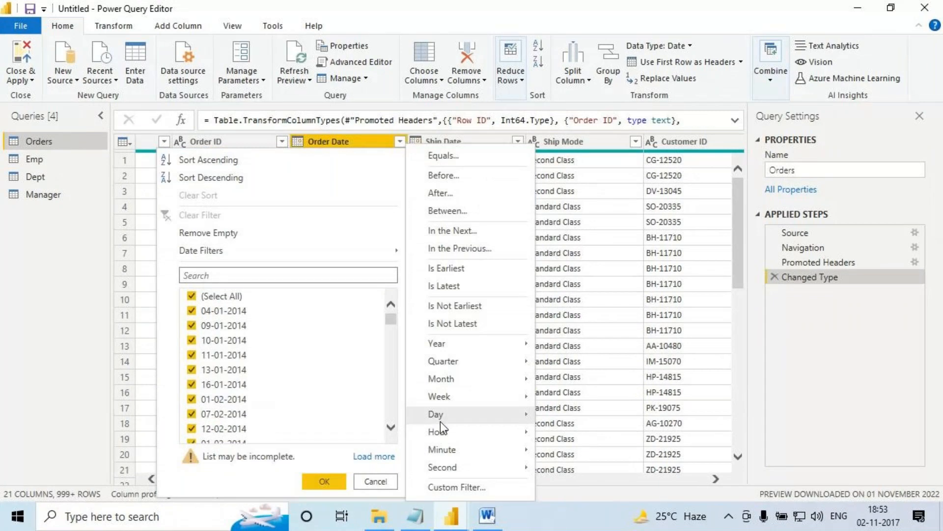
left_click(323, 143)
- Circle the data type icon of the Order Date column, handwrite Date beside it with an arrow, add further marks and clear the drawings
mouse_move(305, 141)
left_mouse_down()
mouse_move(291, 132)
mouse_move(310, 148)
mouse_move(353, 92)
left_mouse_up()
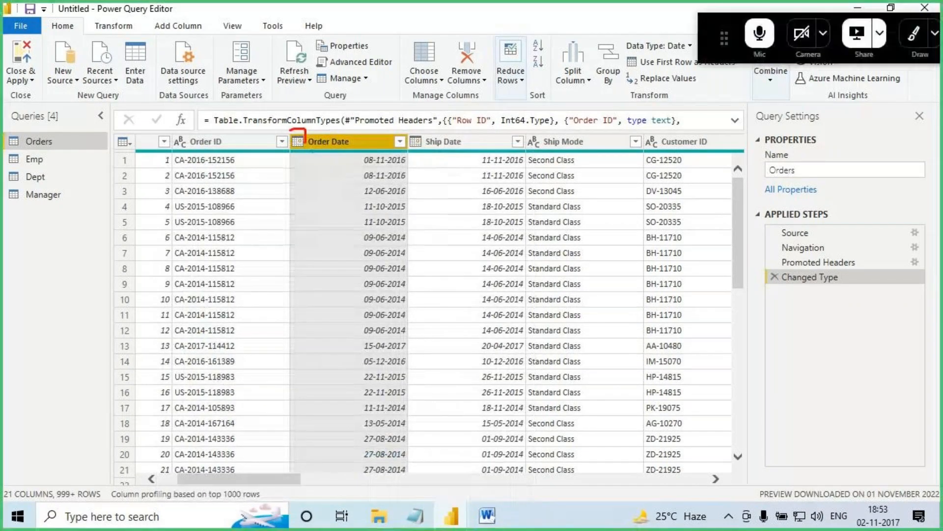
mouse_move(370, 91)
left_mouse_down()
mouse_move(373, 64)
mouse_move(379, 77)
mouse_move(399, 78)
mouse_move(442, 54)
left_mouse_up()
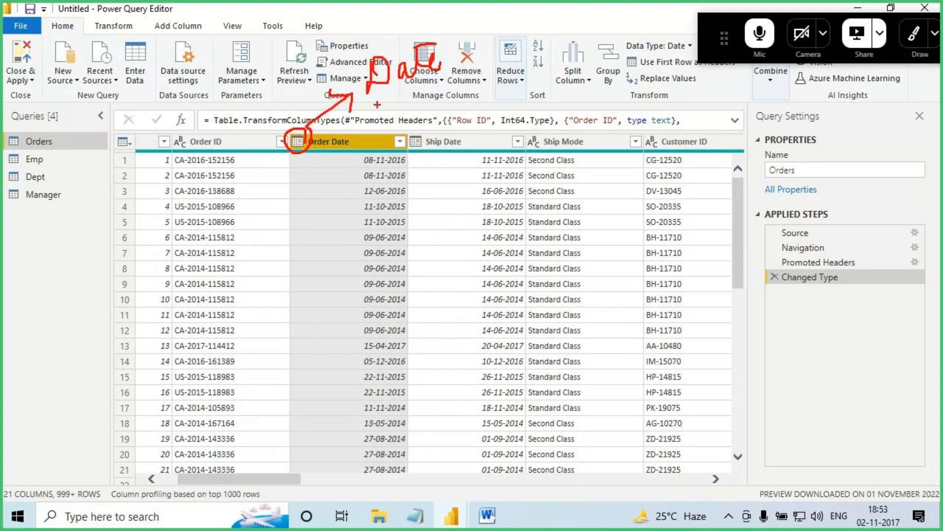
left_click_drag(306, 127, 382, 134)
mouse_move(386, 114)
left_mouse_down()
mouse_move(376, 150)
mouse_move(423, 105)
left_mouse_up()
left_click_drag(409, 109, 411, 140)
mouse_move(425, 101)
left_mouse_down()
mouse_move(451, 118)
mouse_move(478, 116)
left_mouse_up()
- Draw a rectangle around the date filters from In the Next to Second, cross it out, mark the system date and clear the drawings
left_click(400, 142)
mouse_move(294, 250)
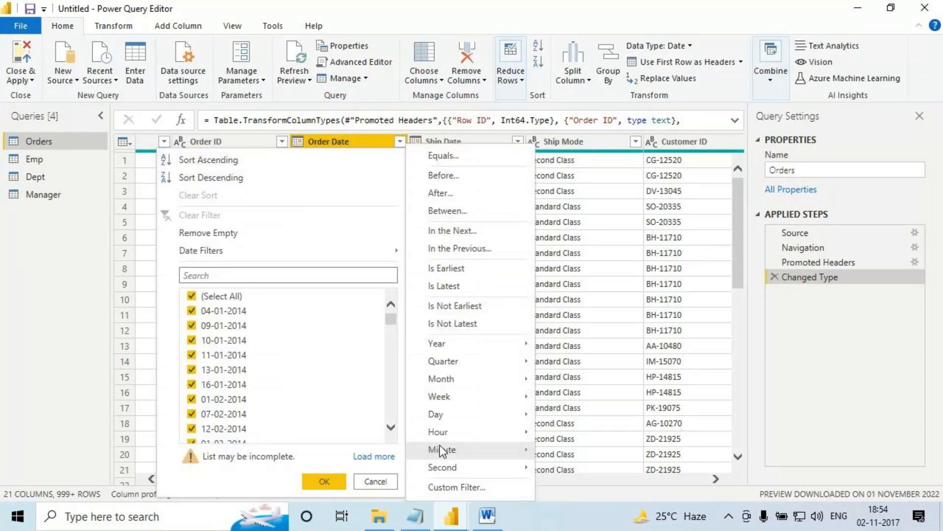
mouse_move(441, 434)
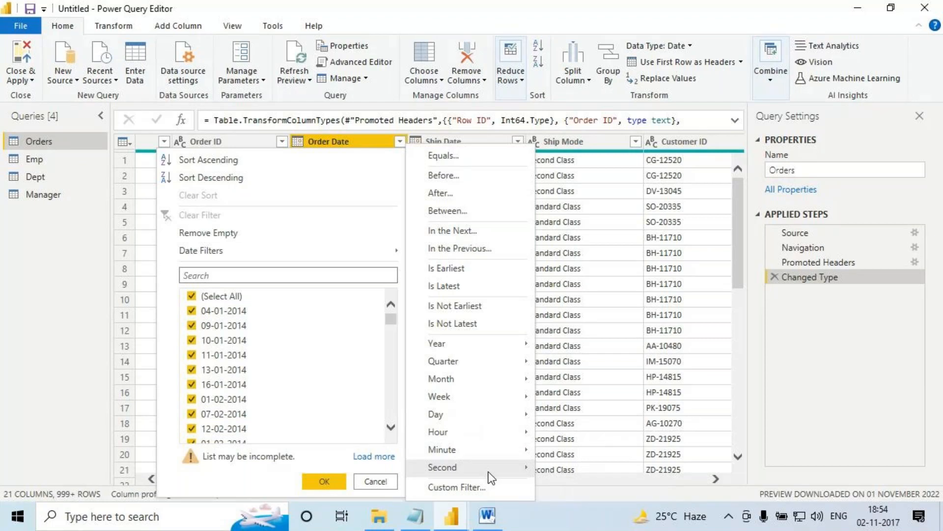
key("ctrl+2")
mouse_move(411, 219)
left_mouse_down()
mouse_move(530, 462)
mouse_move(555, 486)
left_mouse_up()
left_click_drag(411, 431, 515, 258)
left_click_drag(411, 281, 512, 467)
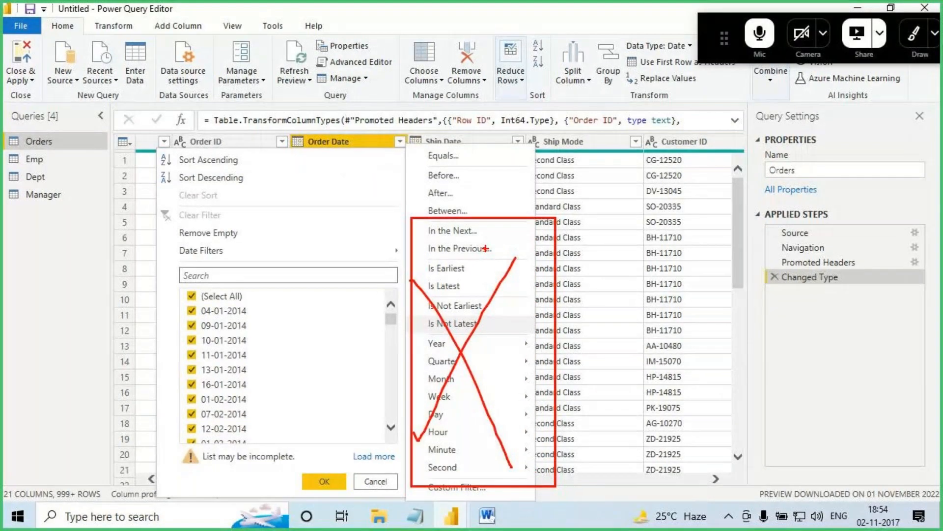
mouse_move(890, 497)
left_mouse_down()
mouse_move(851, 506)
mouse_move(885, 529)
mouse_move(895, 495)
mouse_move(873, 450)
mouse_move(864, 459)
mouse_move(869, 436)
mouse_move(889, 455)
left_mouse_up()
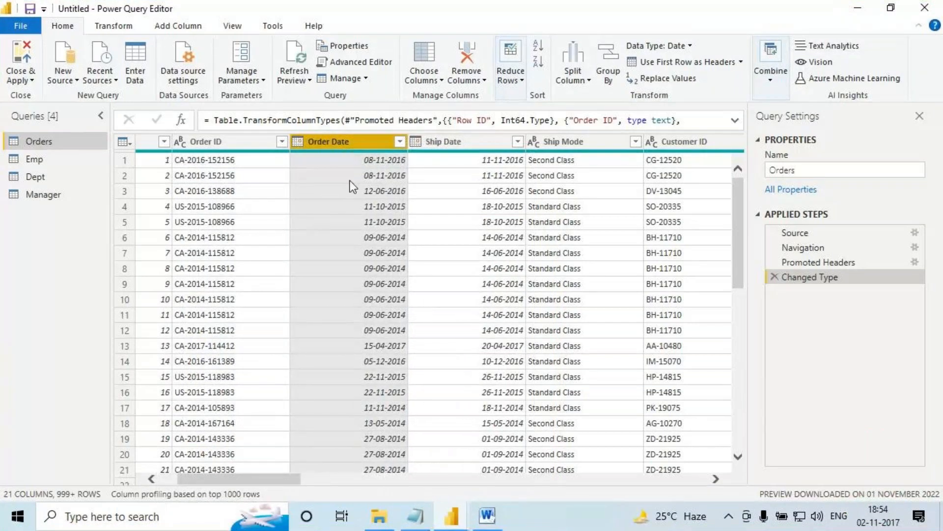
- Examine the Between filter conditions for the Order Date column and cancel without filtering
left_click(400, 142)
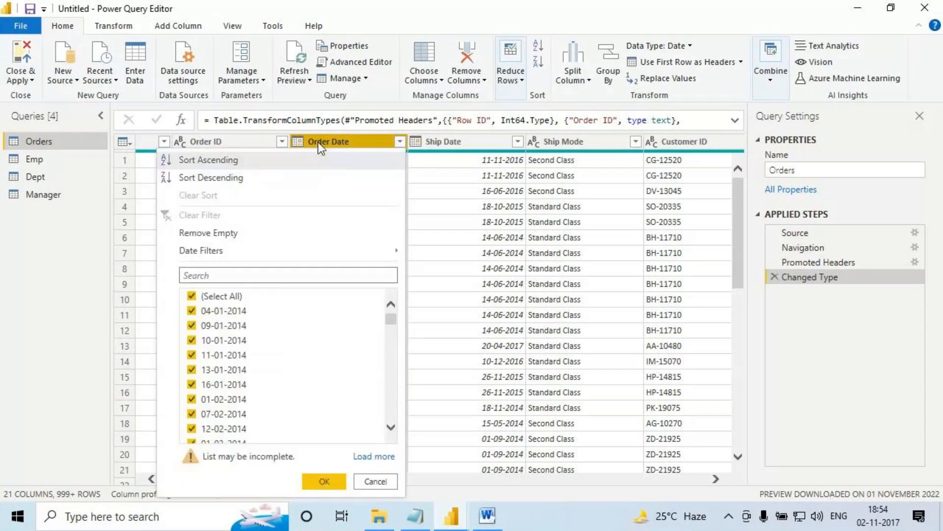
left_click(317, 143)
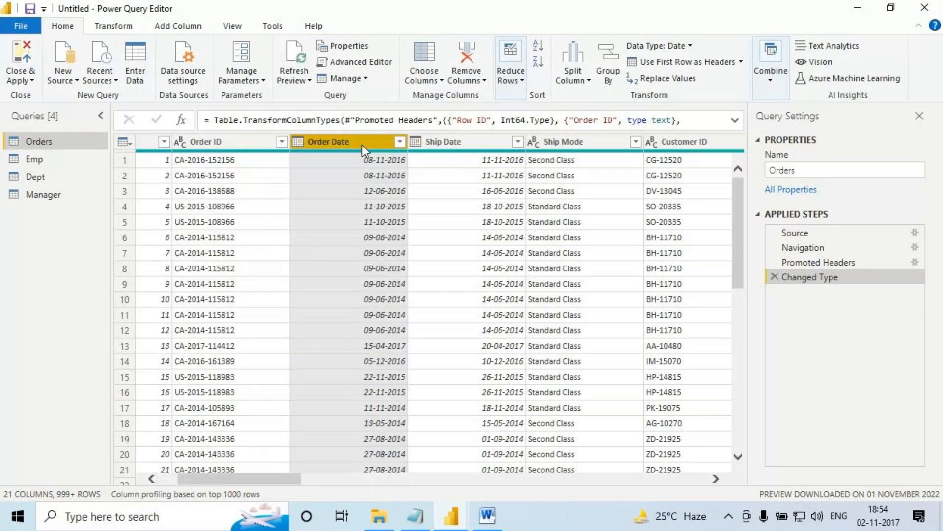
left_click(400, 142)
mouse_move(344, 250)
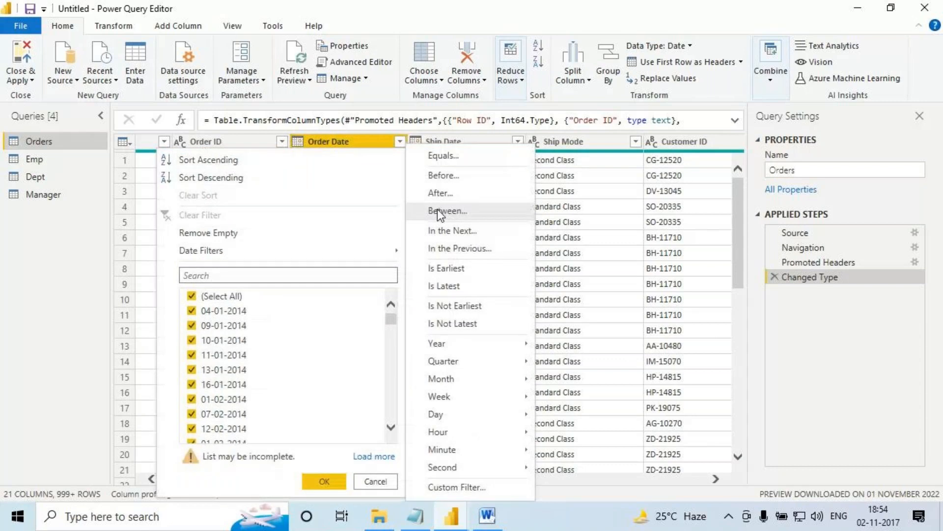
left_click(438, 210)
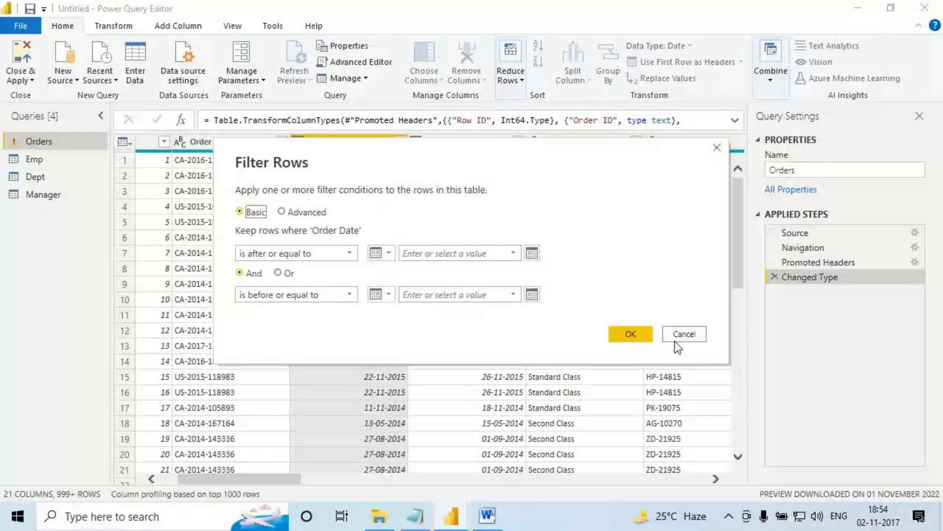
left_click(676, 339)
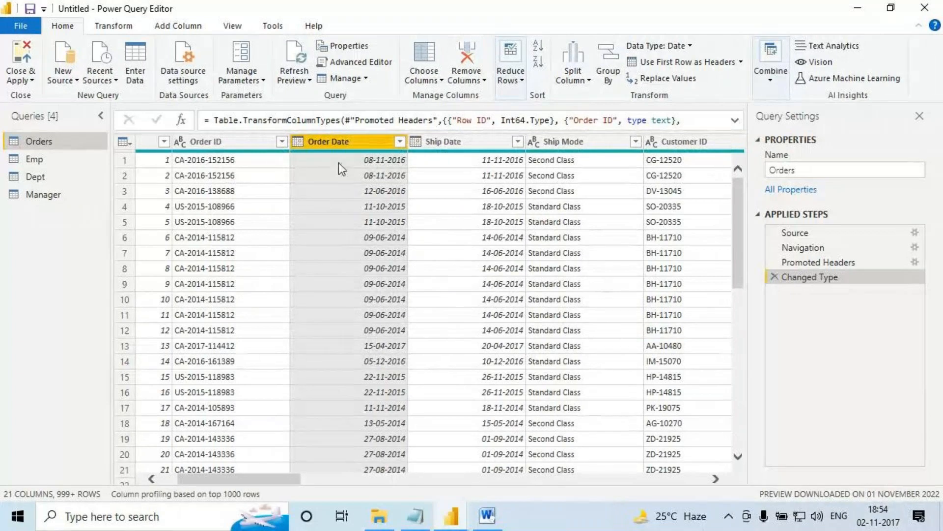
- Look over the In the Next and In the Previous choices among the Order Date filters and close the list
left_click(400, 142)
mouse_move(244, 251)
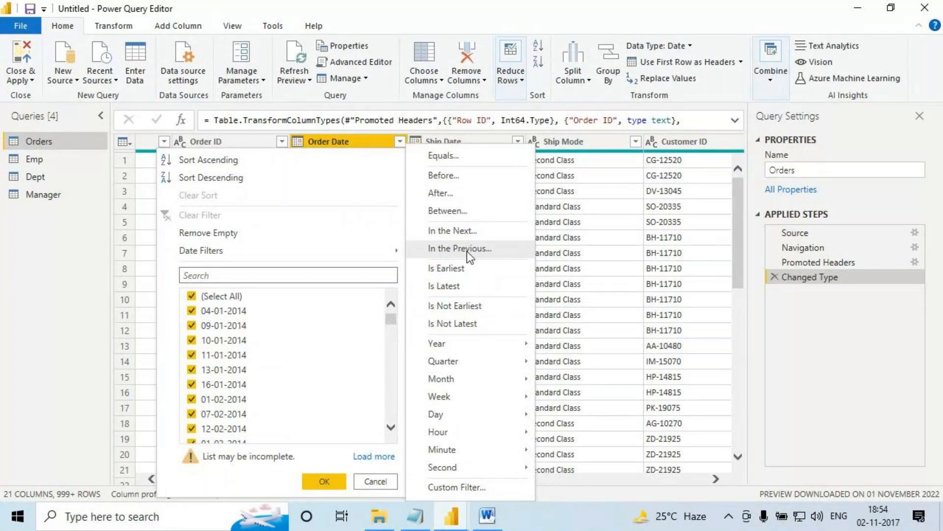
left_click(340, 143)
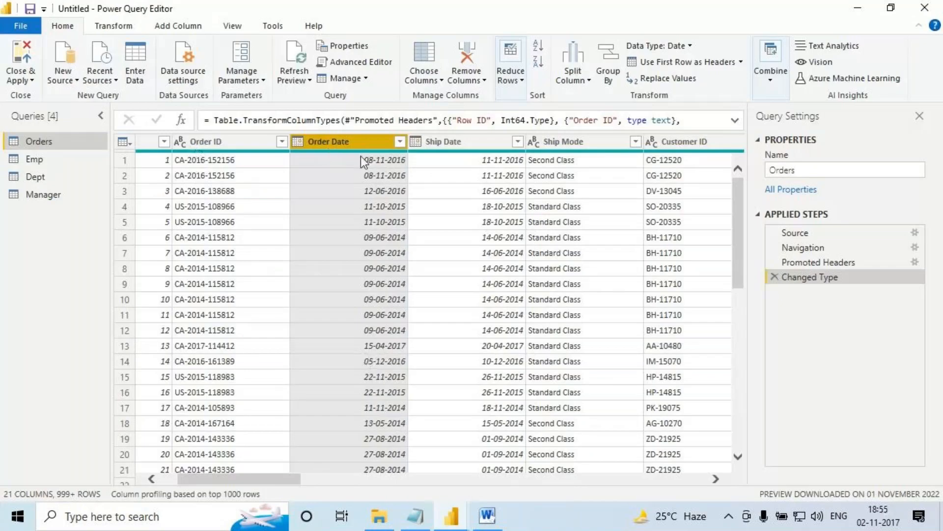
left_click(400, 141)
mouse_move(393, 250)
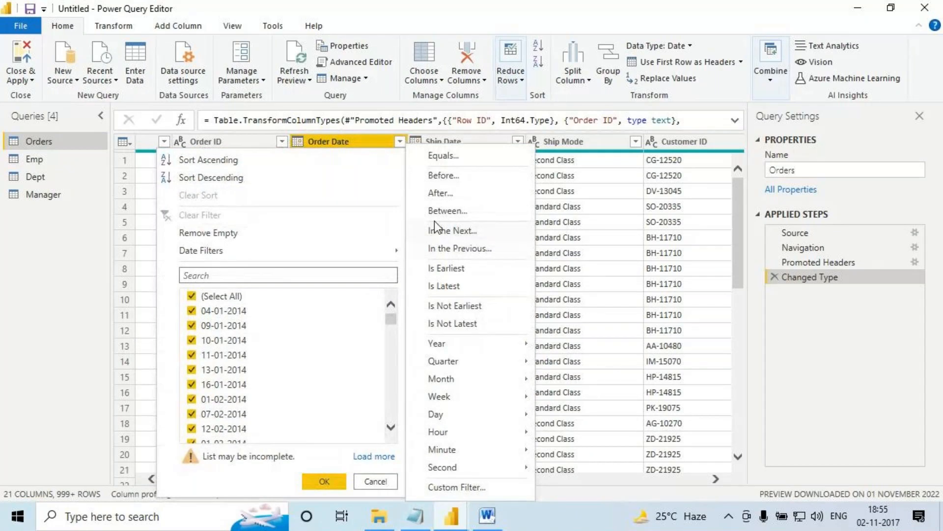
left_click(123, 361)
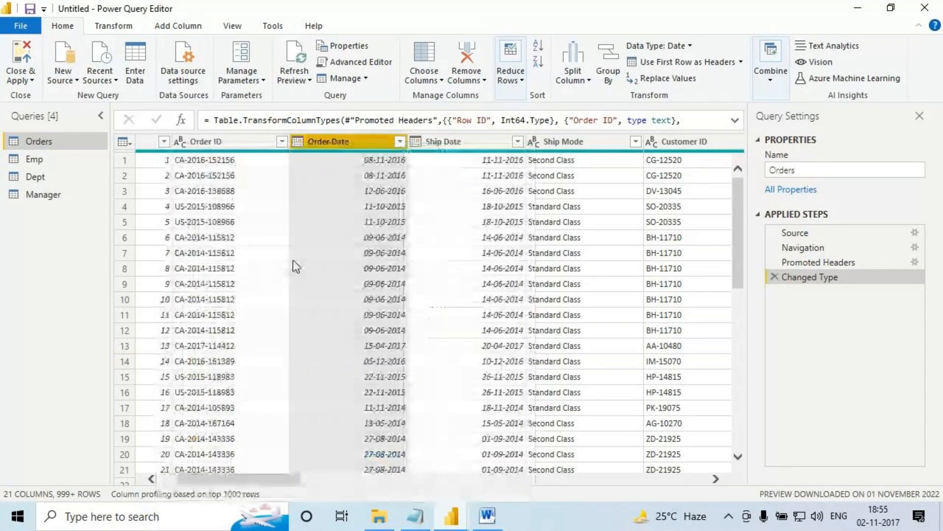
- Underline the Order Date heading, mark its filter arrow and column values, add strokes beside them and clear the drawings
left_click_drag(296, 154, 359, 157)
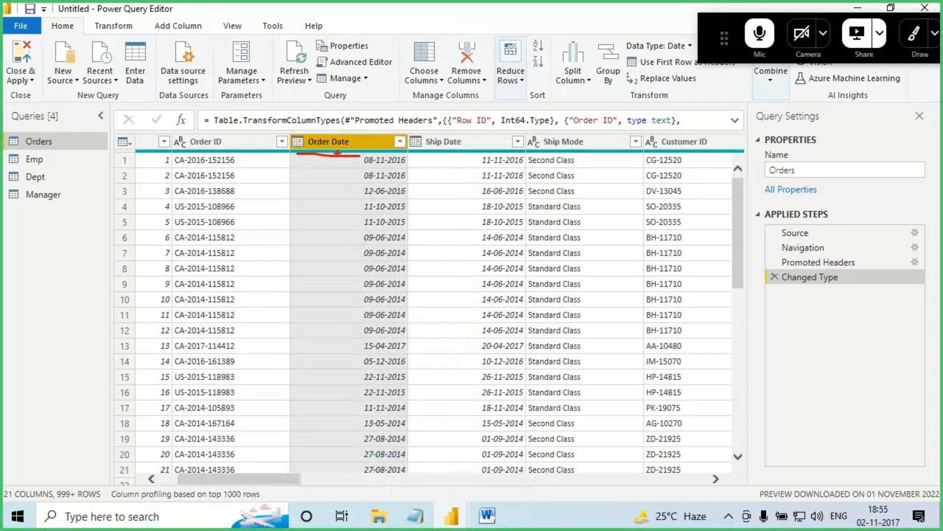
left_click_drag(373, 140, 401, 163)
mouse_move(351, 209)
left_mouse_down()
mouse_move(322, 352)
mouse_move(381, 339)
left_mouse_up()
left_click_drag(245, 399, 248, 435)
mouse_move(270, 397)
left_mouse_down()
mouse_move(273, 458)
mouse_move(266, 426)
left_mouse_up()
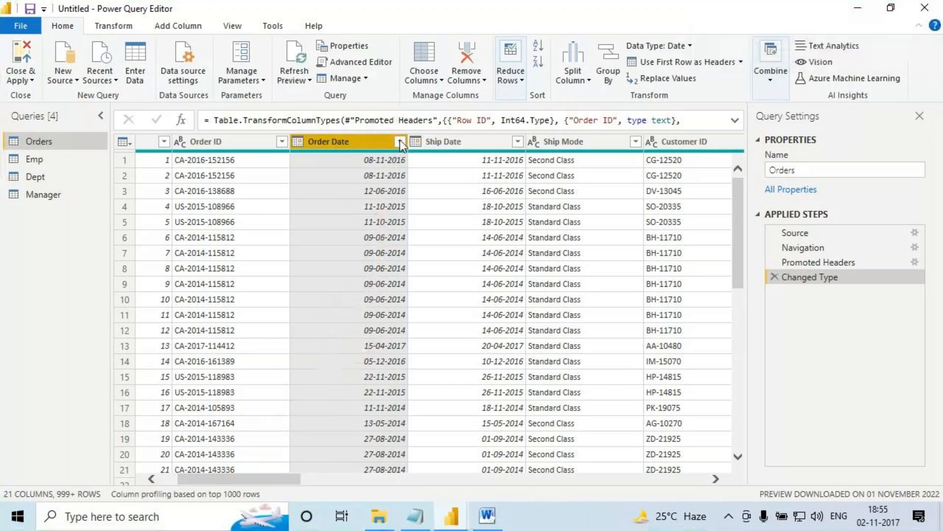
- Review the full range of Order Date filters again, down to the Day and Hour groups, and close the list
left_click(400, 142)
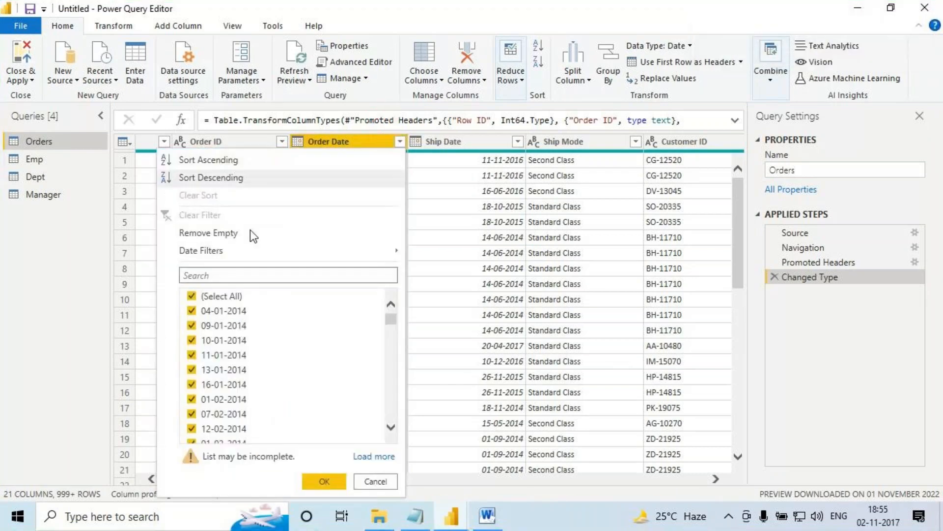
mouse_move(251, 250)
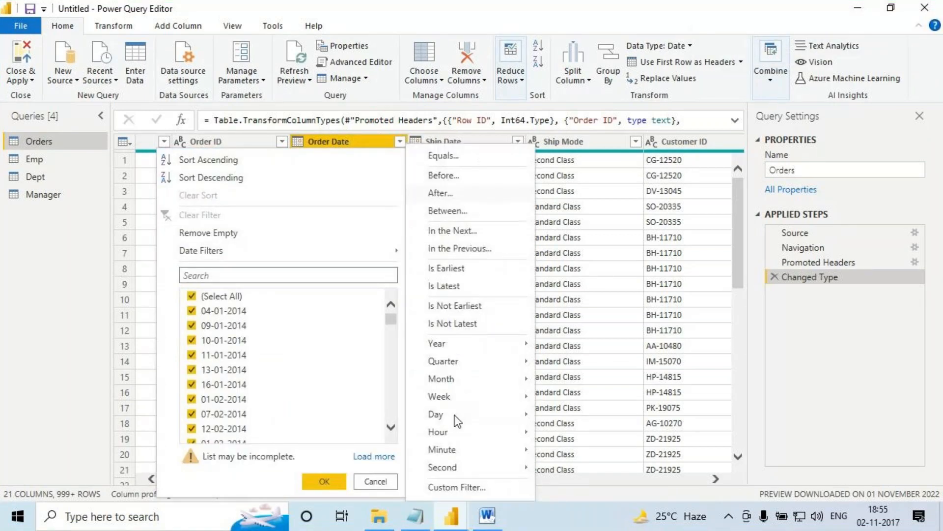
left_click(363, 140)
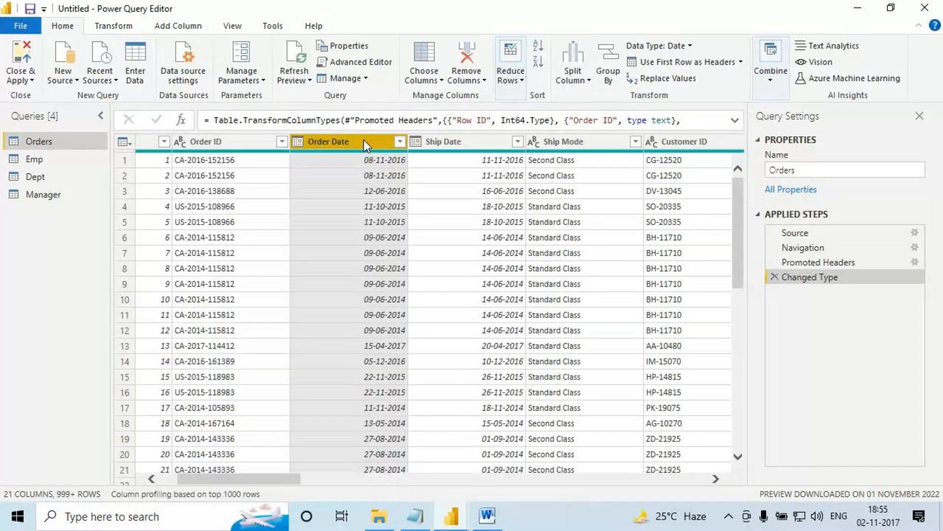
left_click(400, 142)
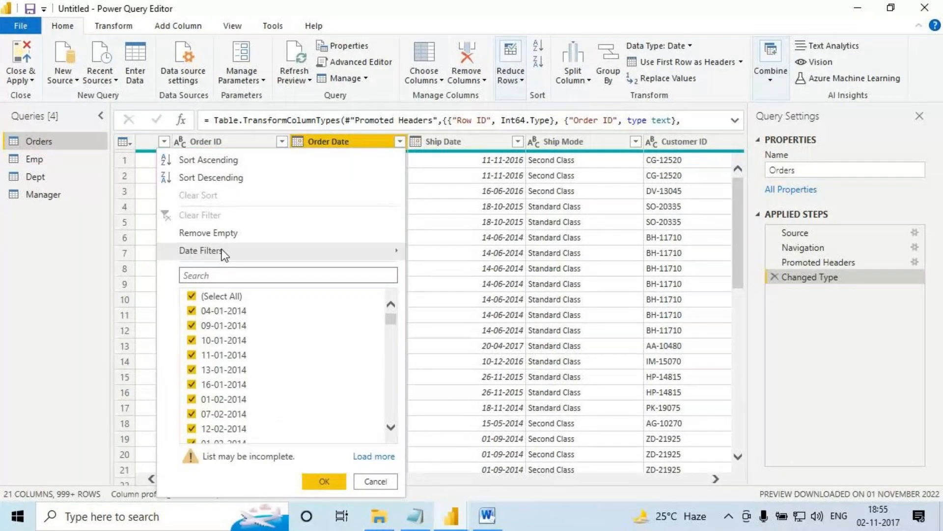
mouse_move(223, 251)
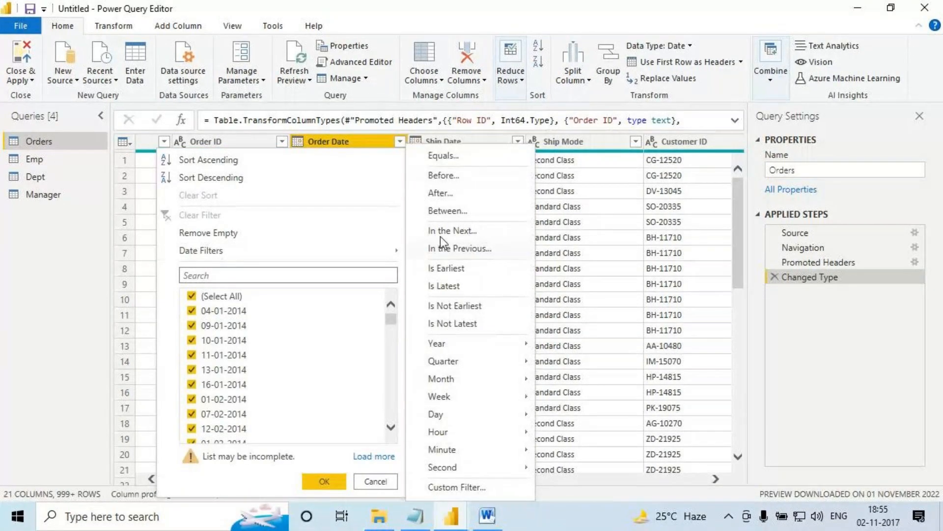
key("Escape")
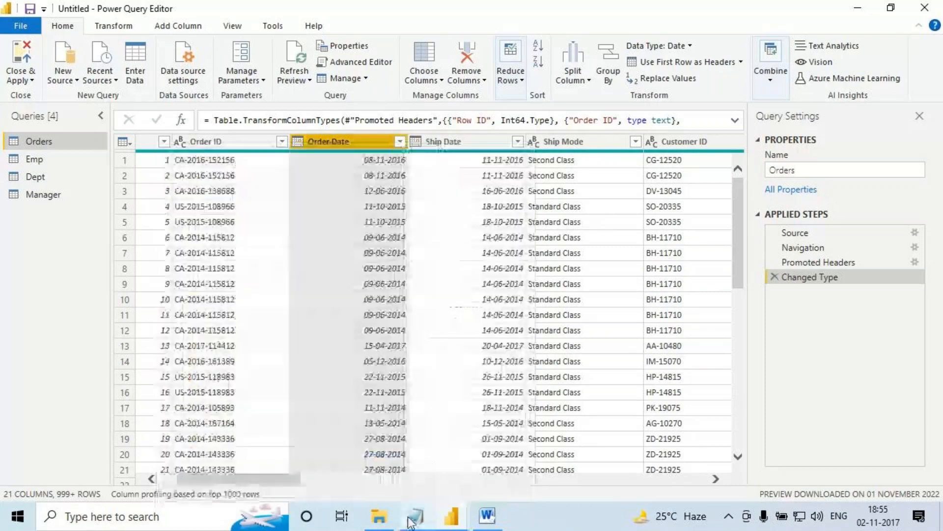
- Switch to the Notepad class notes and add a dashed separator line below "Filtering Data on Date Datatype Columns"
left_click(412, 523)
scroll(230, 328, "up", 3)
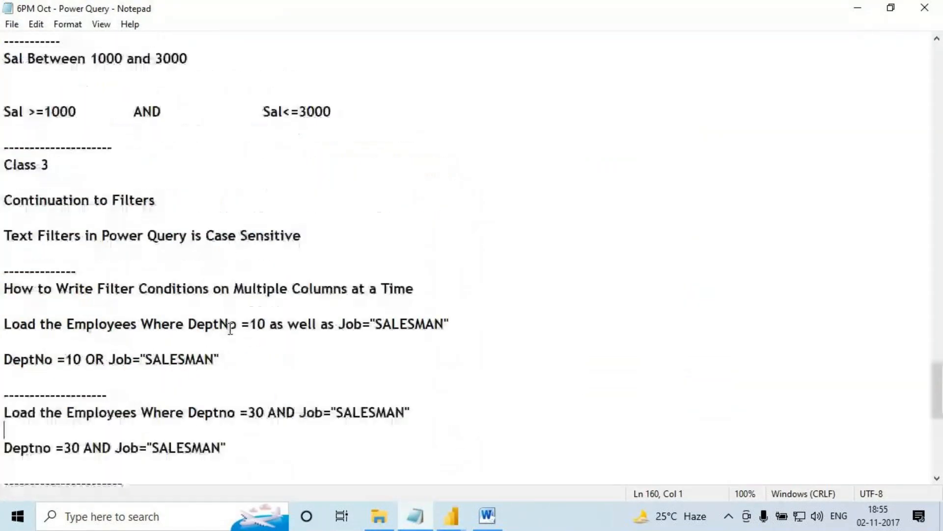
left_click(257, 462)
scroll(246, 407, "down", 5)
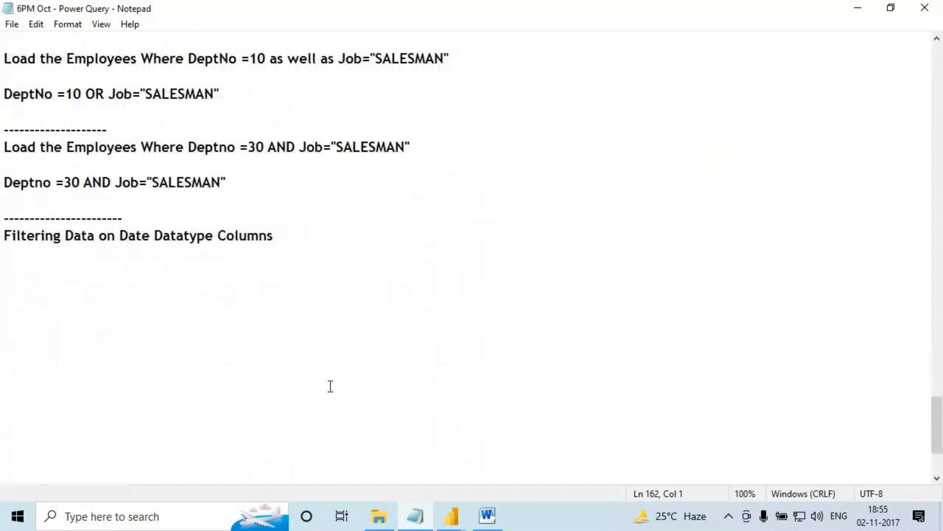
left_click(281, 237)
key("Return")
key("Return")
type("--------------------------")
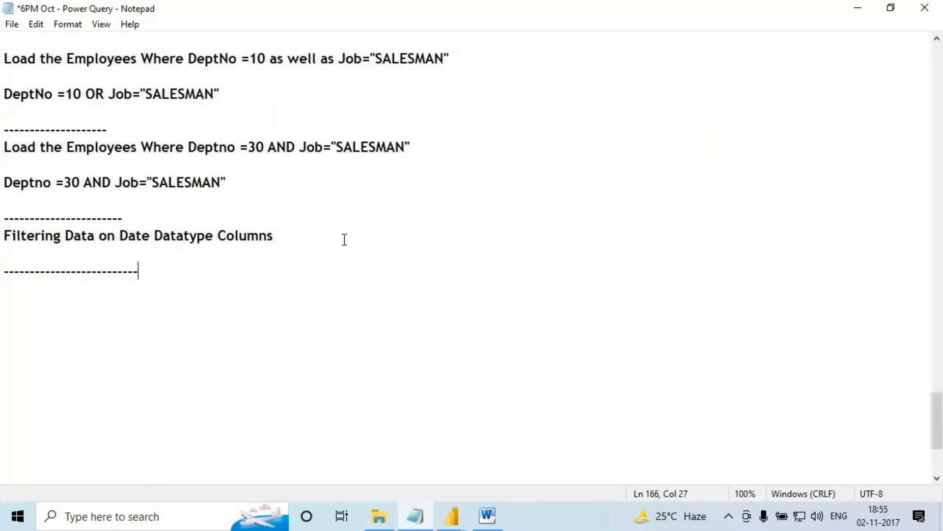
- Add a "Class 4" heading with the topic "Inbuilt Column Transformations" below the last separator in the notes and highlight both lines
key("Return")
type("Class 4")
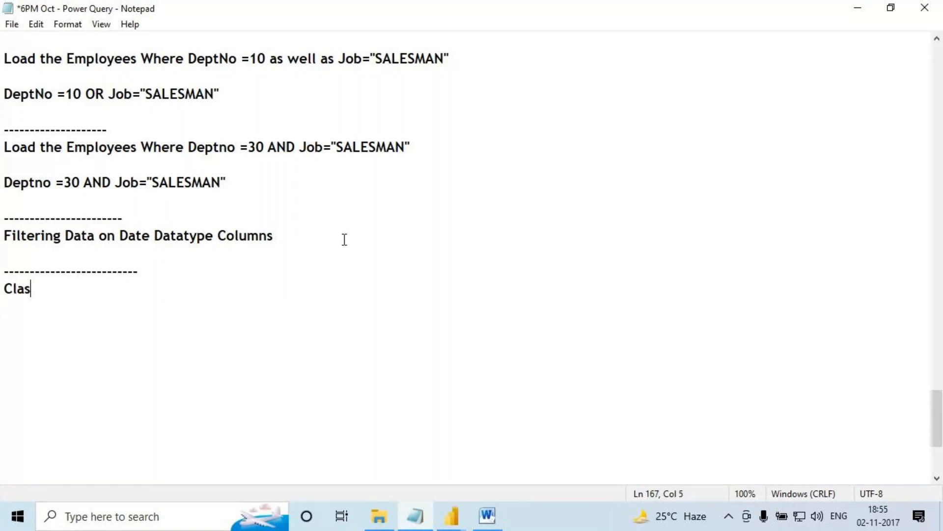
key("Return")
key("Return")
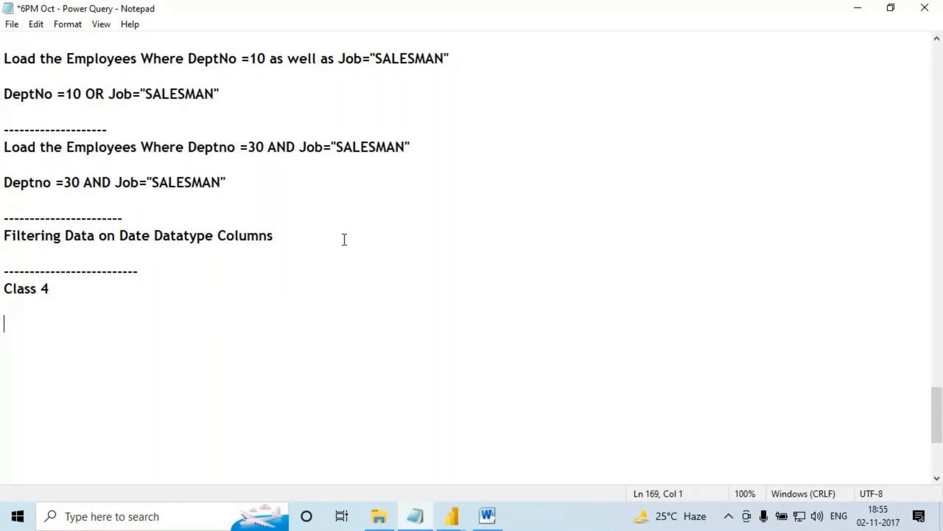
type("Inbuilt C")
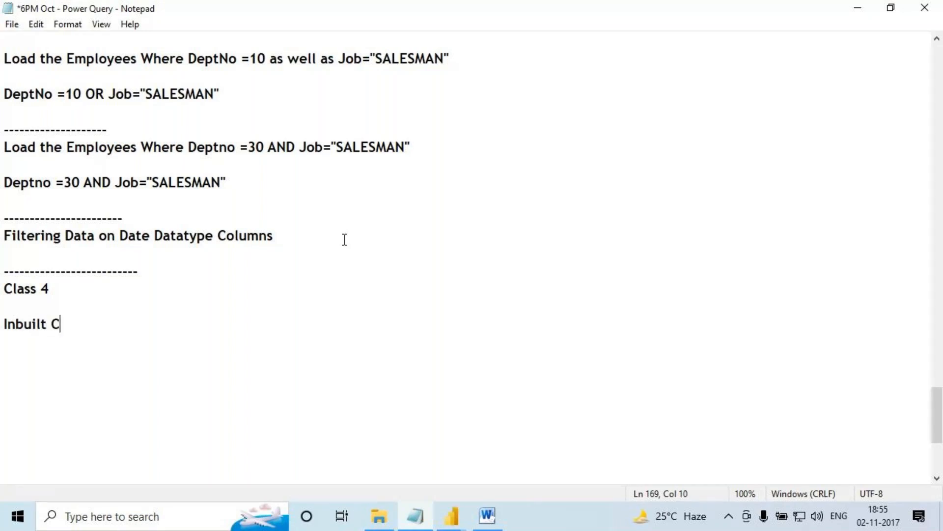
type("olumn Tra")
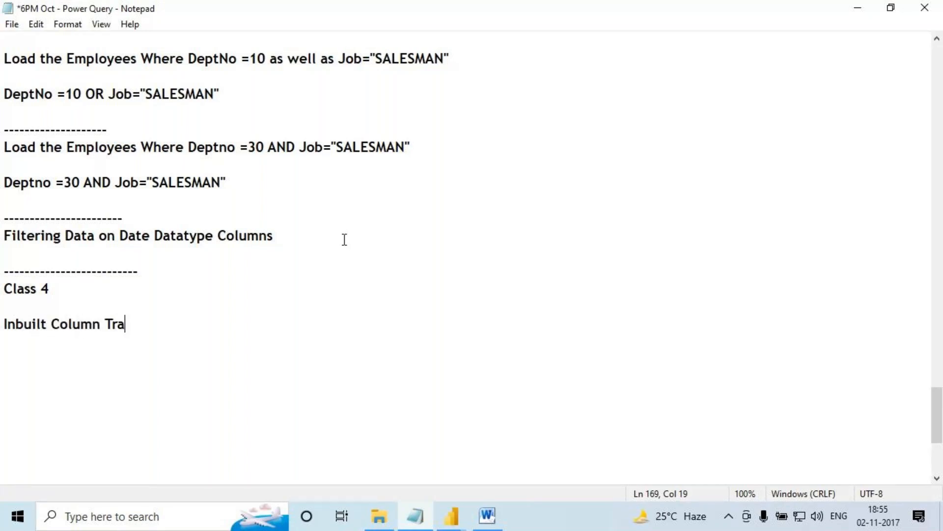
type("nsformations")
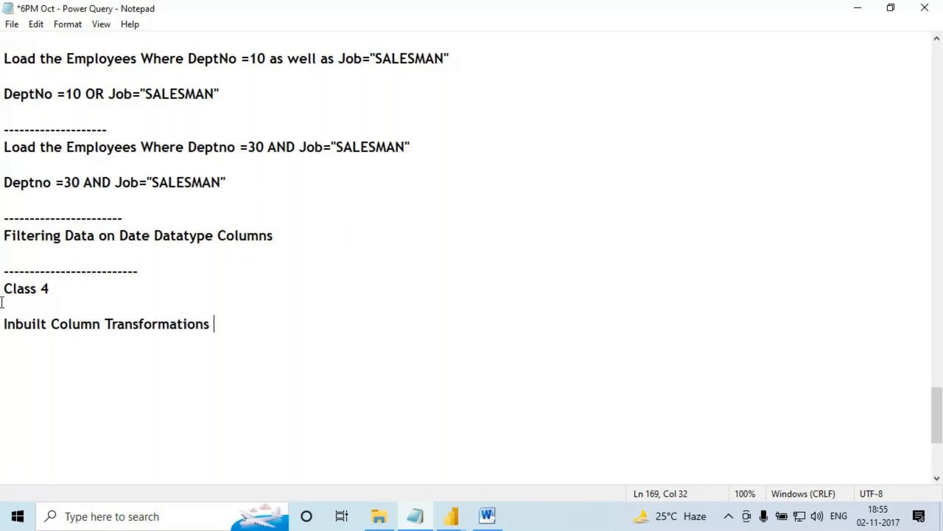
left_click_drag(2, 295, 269, 353)
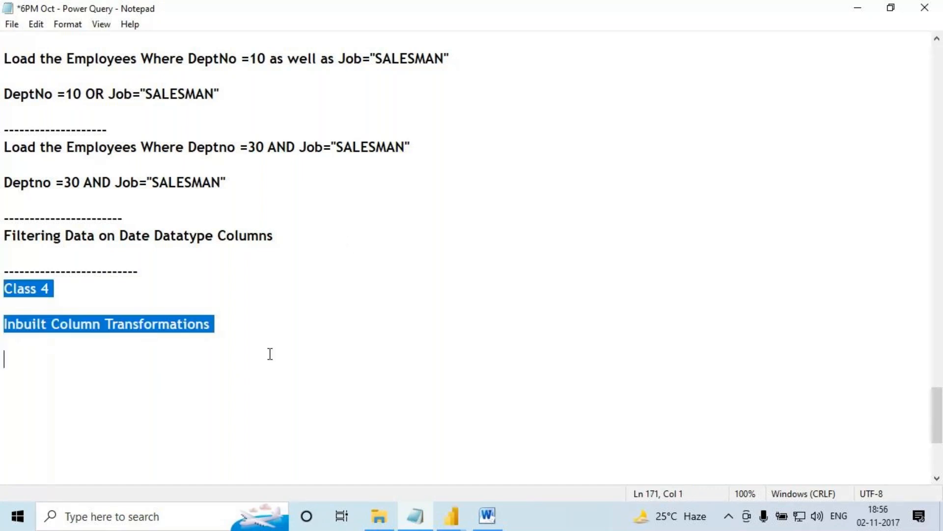
left_click(747, 37)
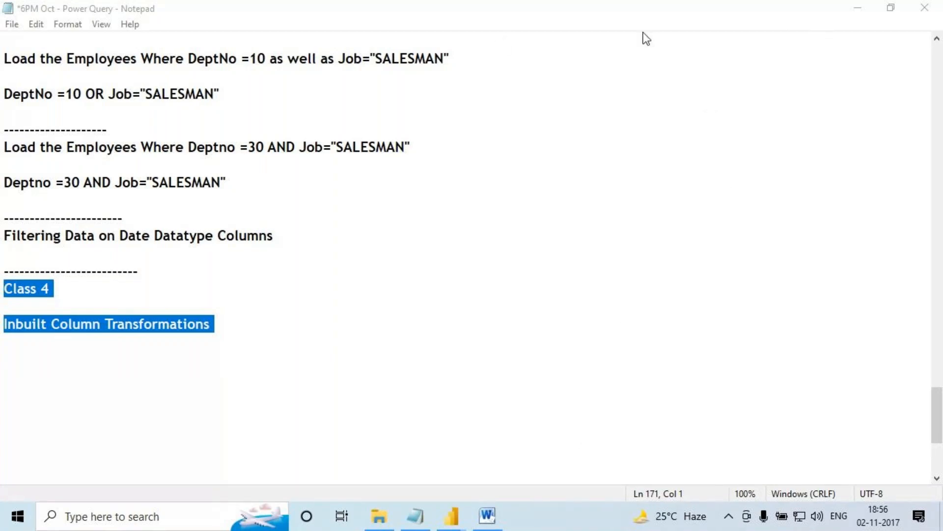
- Switch to Power Query Editor, filter the Orders query's Order Date to This Year, and delete that filter step
mouse_move(451, 516)
left_click(497, 438)
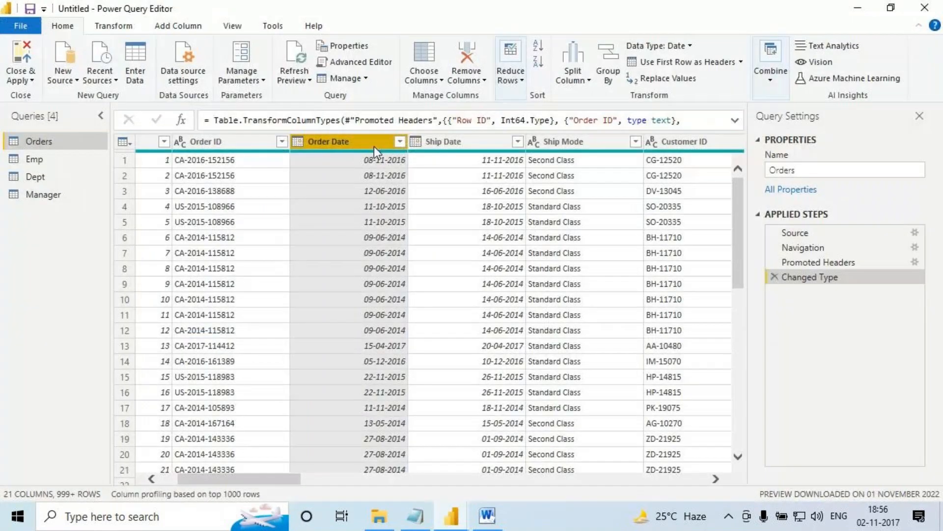
left_click(400, 141)
mouse_move(249, 252)
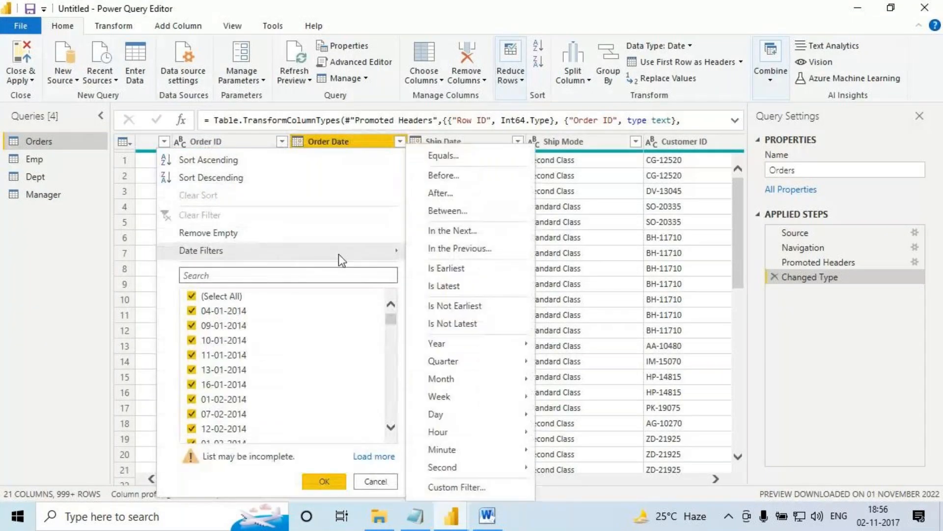
mouse_move(491, 343)
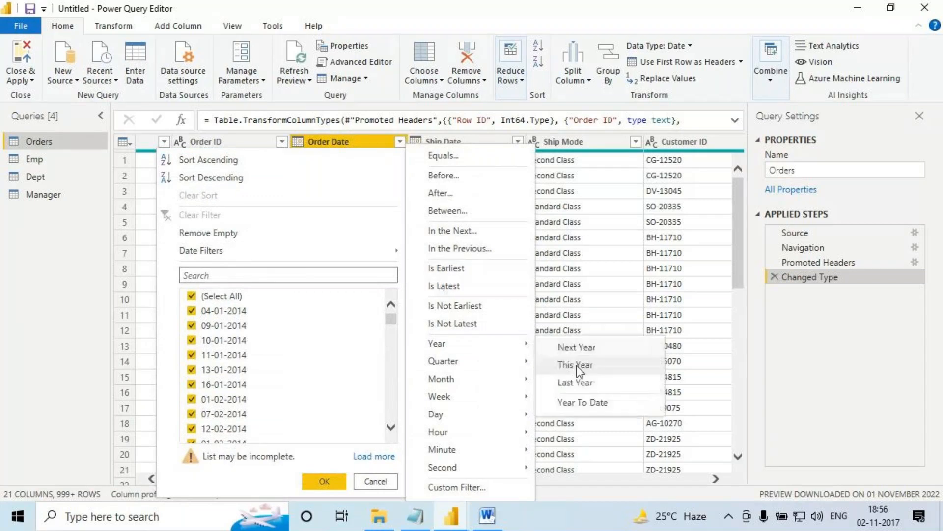
left_click(576, 367)
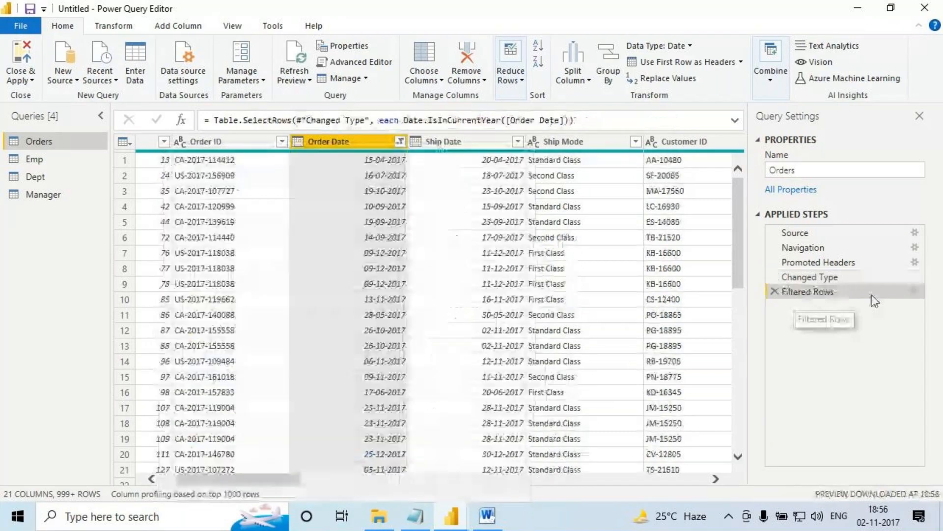
double_click(824, 294)
- Start a custom filter on Order Date with the first condition "is in year" set to This Year
mouse_move(254, 256)
mouse_move(376, 253)
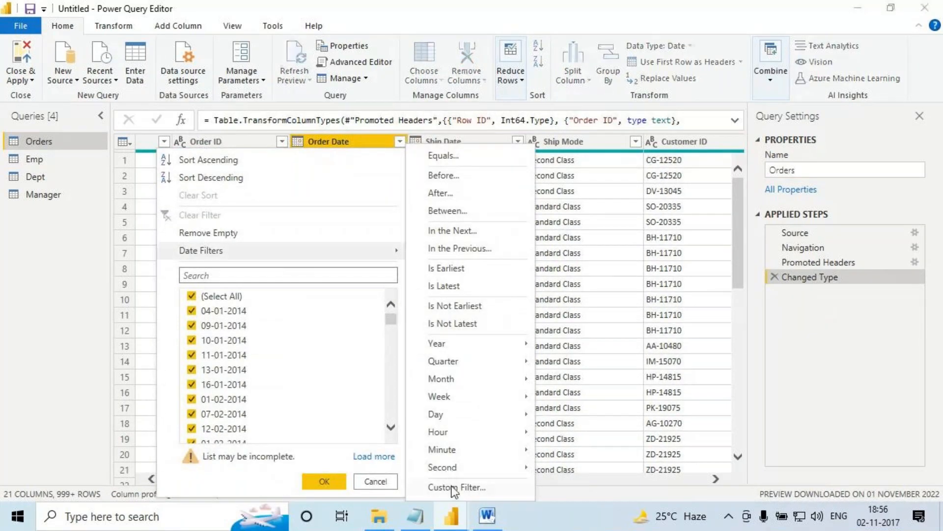
left_click(448, 486)
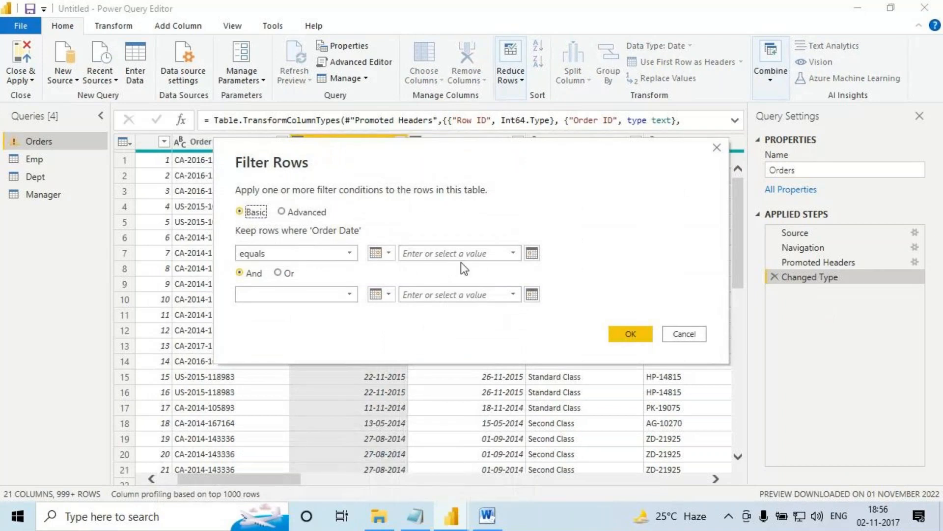
left_click(347, 253)
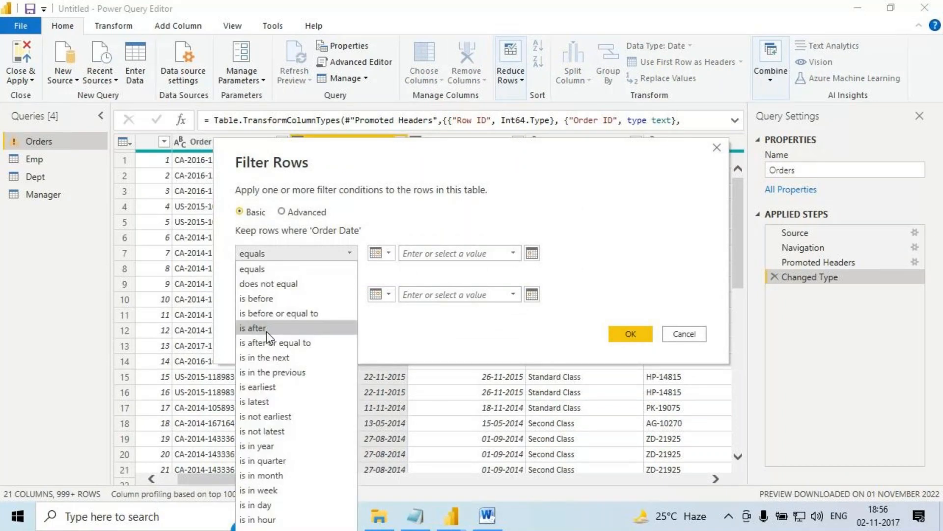
left_click(260, 448)
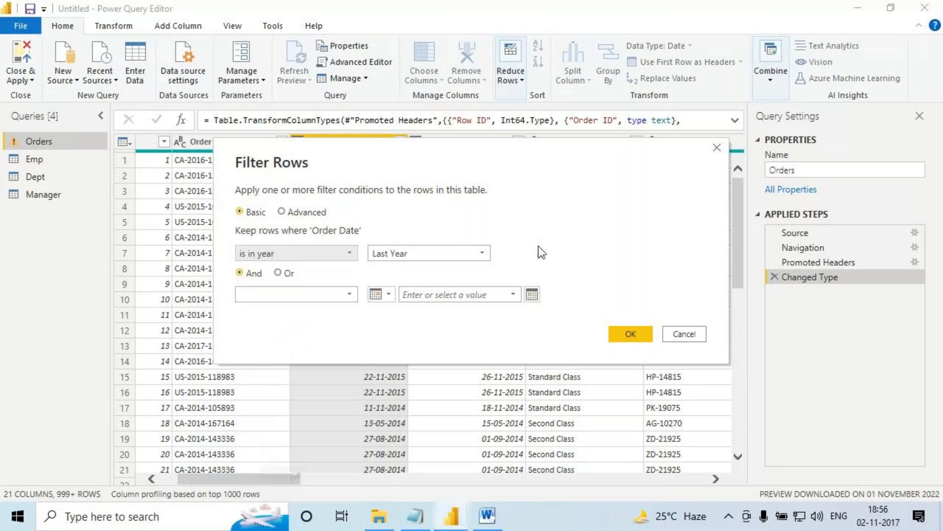
left_click(479, 253)
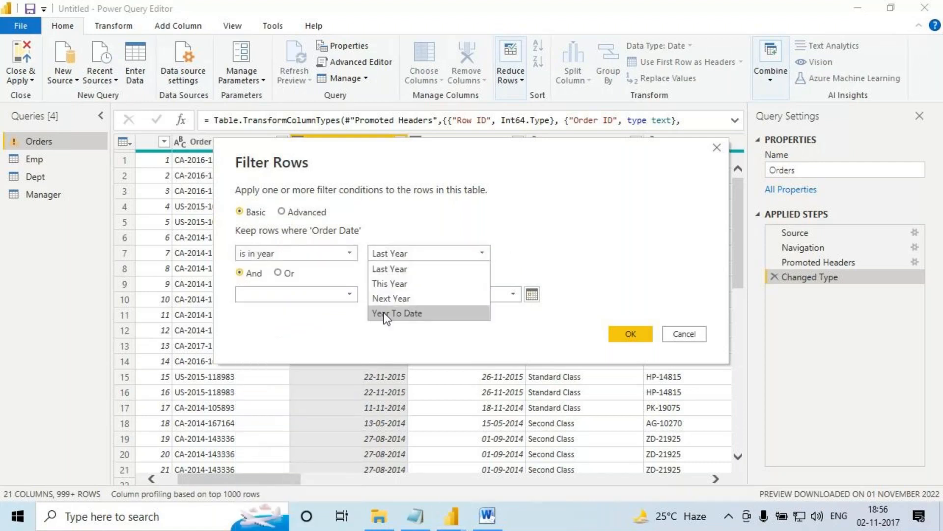
left_click(388, 288)
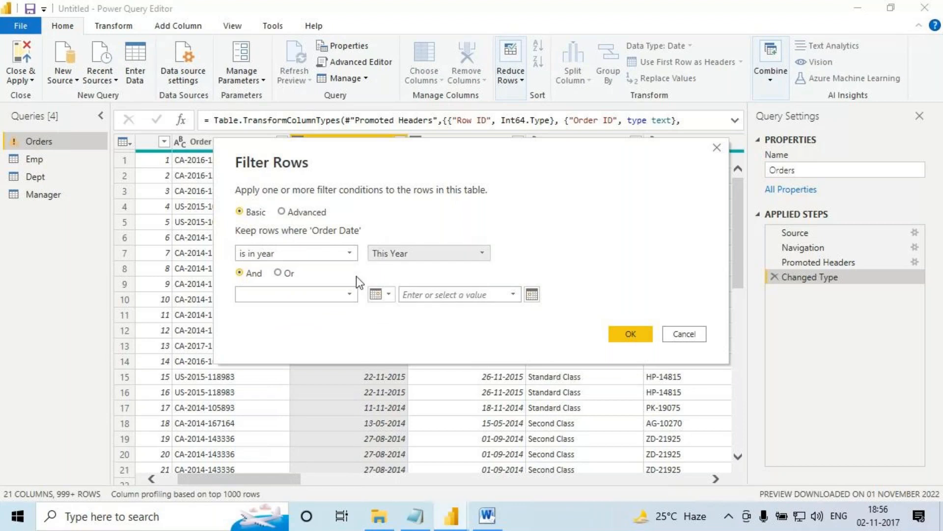
- Add an Or condition keeping Order Date rows in the previous 3 years and apply the custom filter
left_click(280, 273)
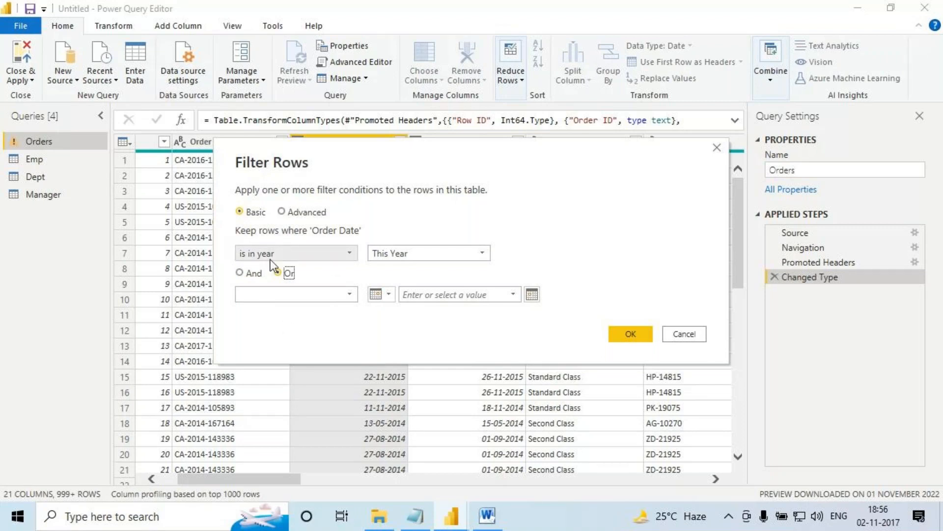
left_click(294, 294)
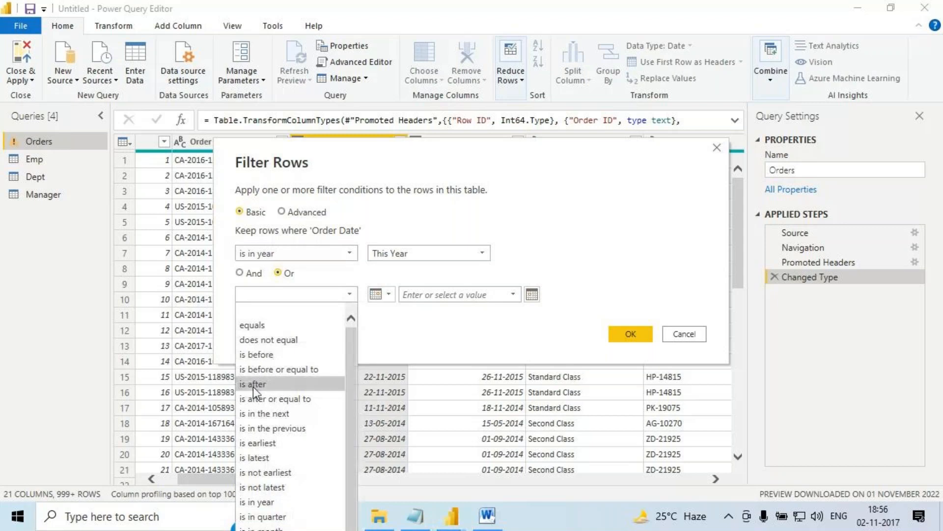
left_click(269, 428)
left_click(427, 295)
type("3")
left_click(561, 295)
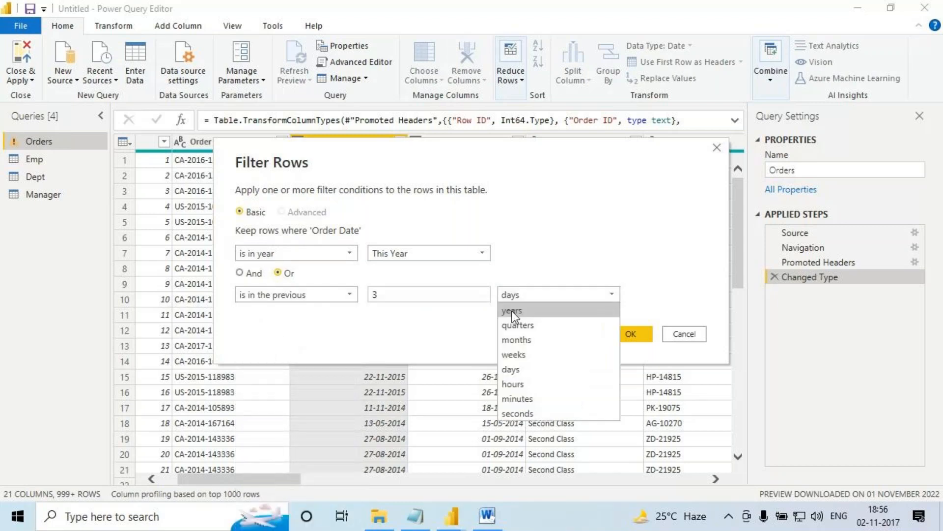
left_click(512, 310)
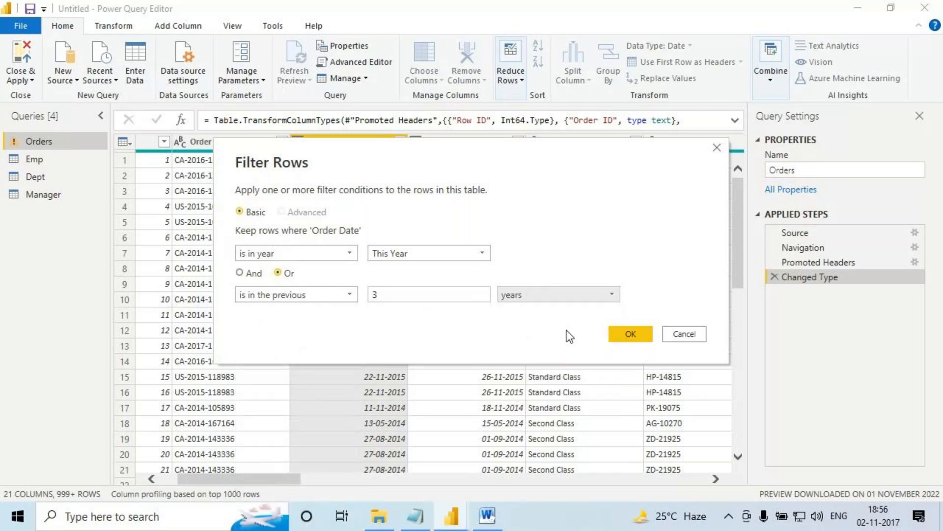
left_click(631, 334)
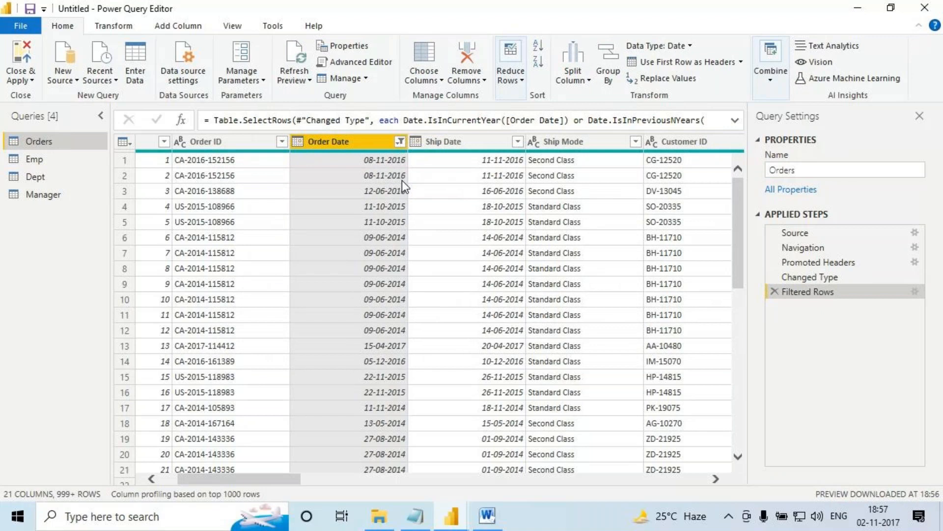
- Edit the Filtered Rows step so its first condition uses Year To Date, and apply it
left_click(915, 291)
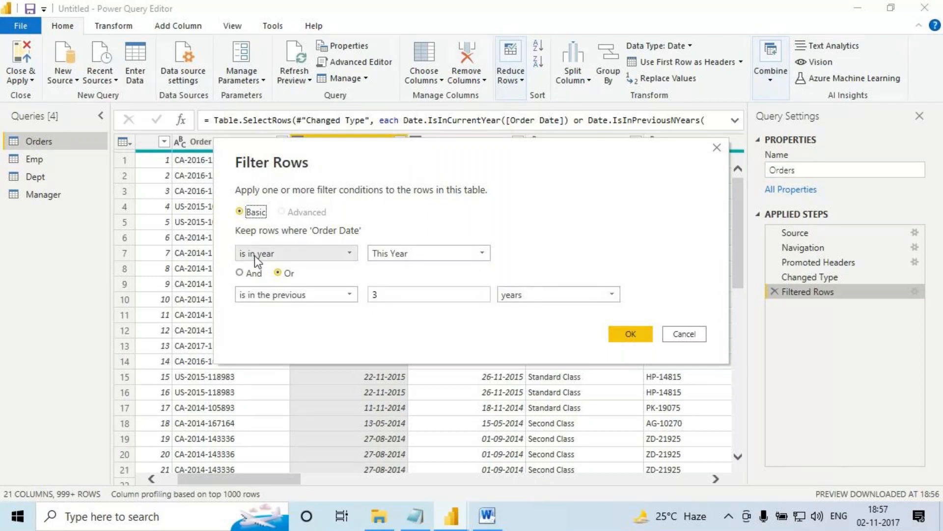
left_click(397, 251)
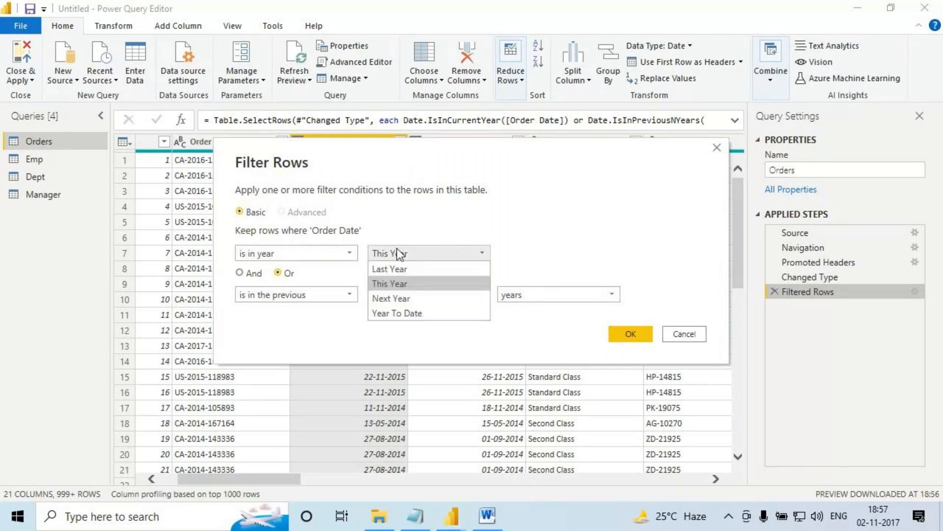
left_click(393, 314)
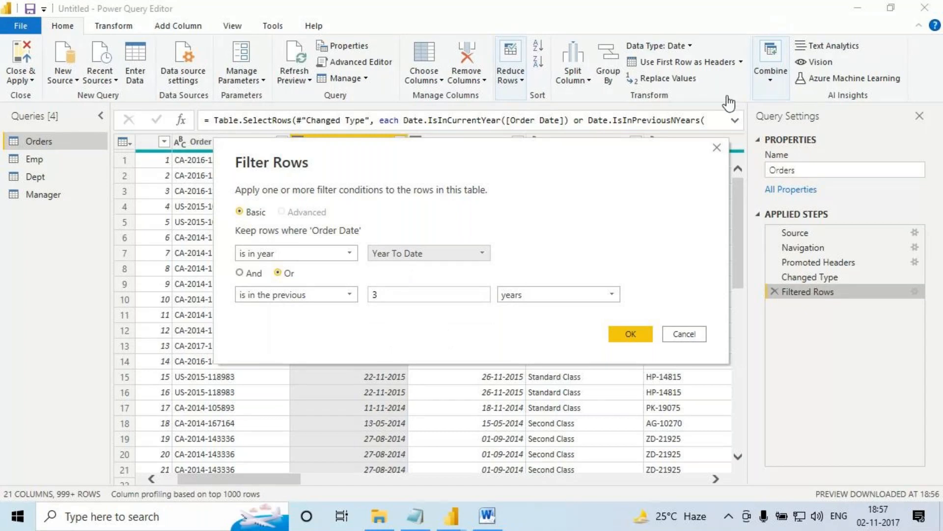
left_click(618, 334)
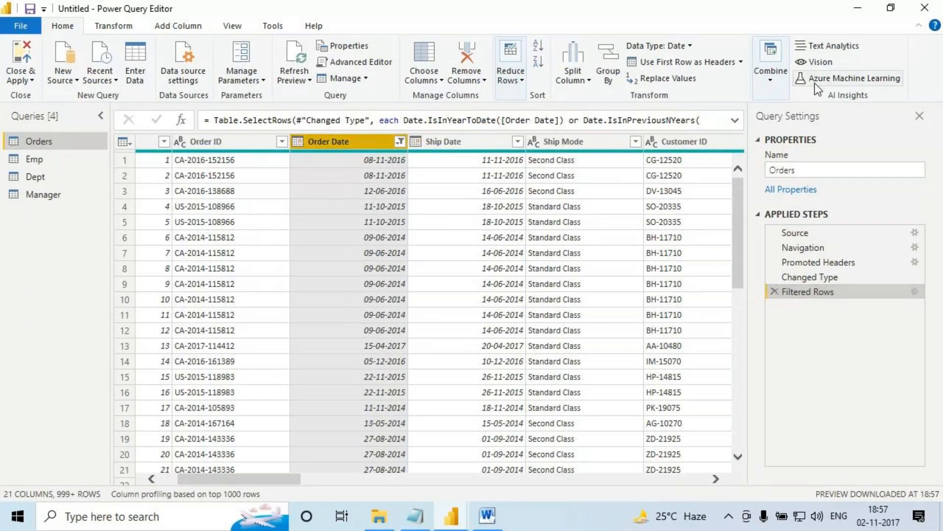
left_click(835, 78)
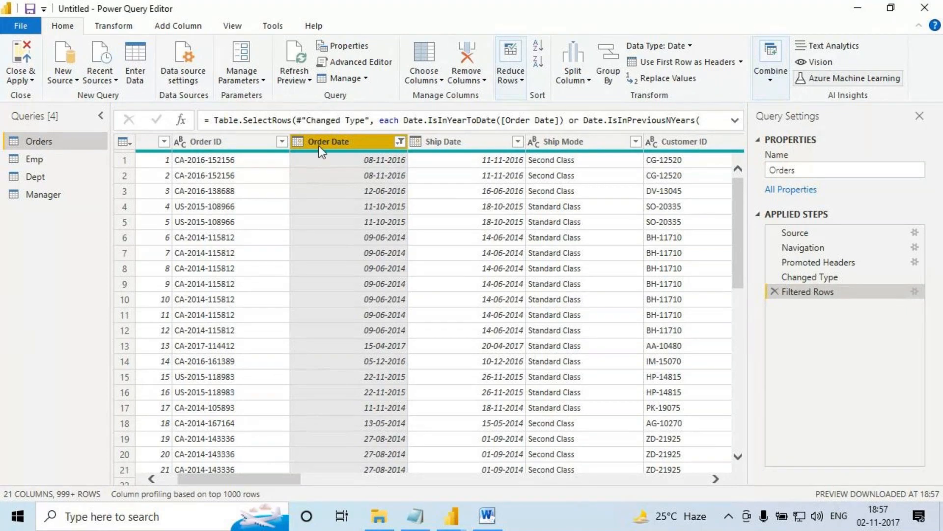
- Switch to the Power BI Architecture diagram in Word, highlight its Power Pivot box, and return to Power Query Editor
left_click(488, 515)
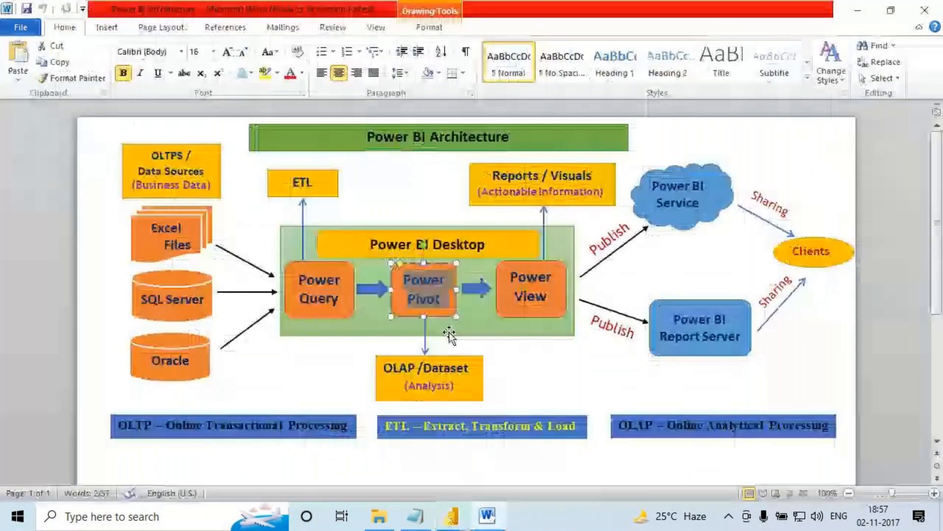
left_click_drag(444, 301, 408, 281)
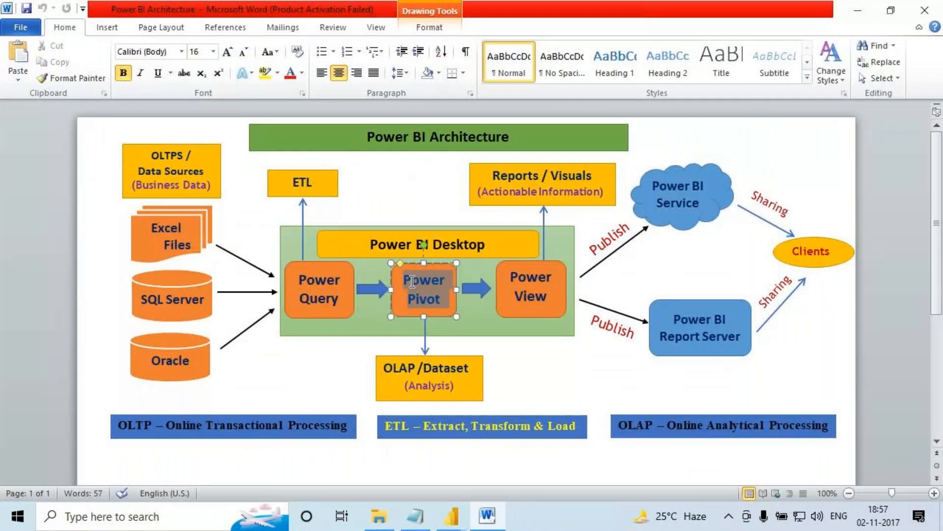
left_click(451, 516)
left_click(493, 446)
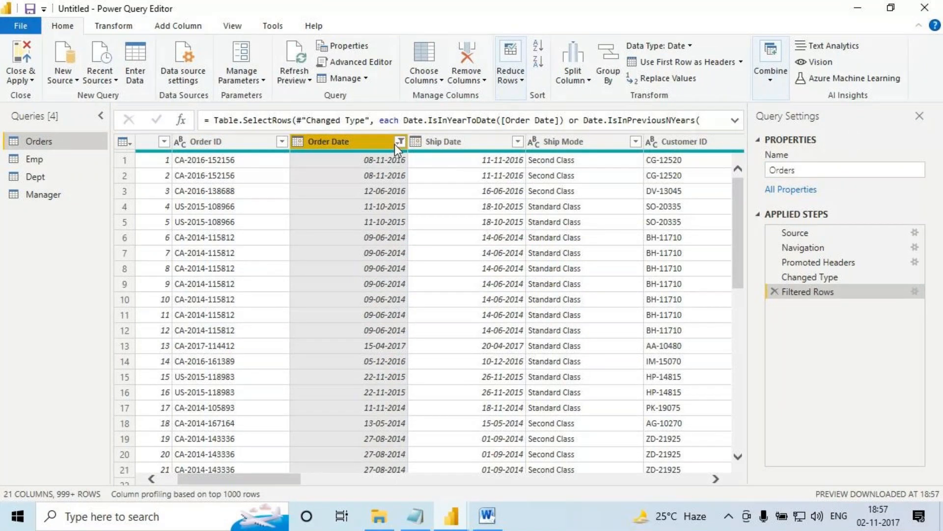
left_click(487, 515)
left_click(440, 302)
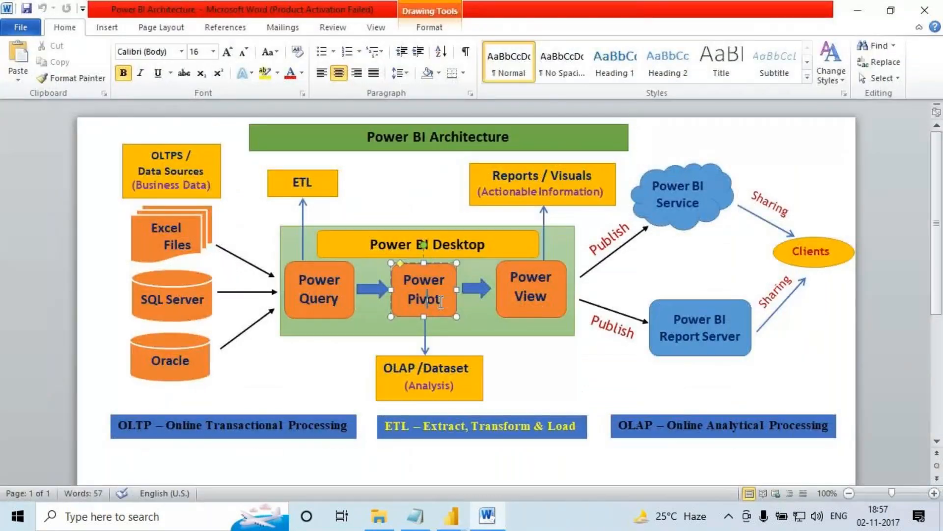
mouse_move(451, 515)
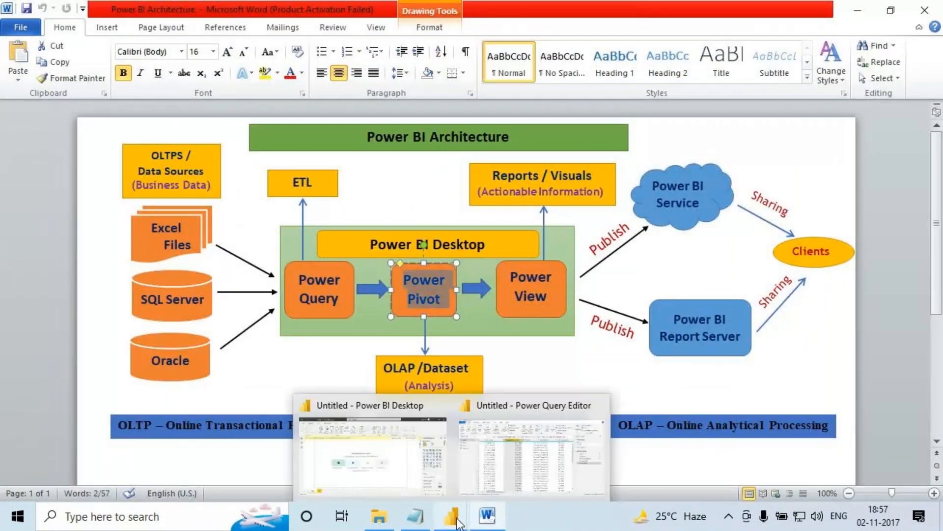
left_click(529, 444)
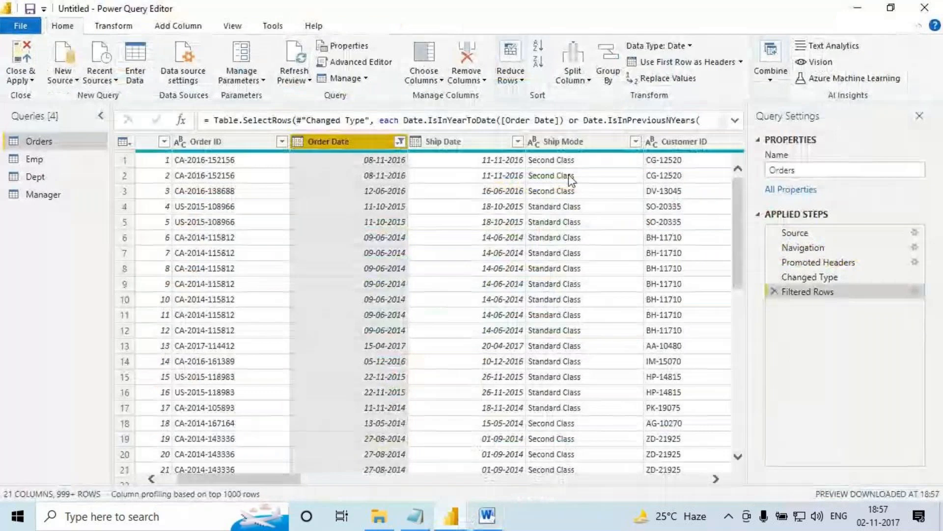
- Delete the Filtered Rows step from the Orders query and open the Emp query
left_click(774, 292)
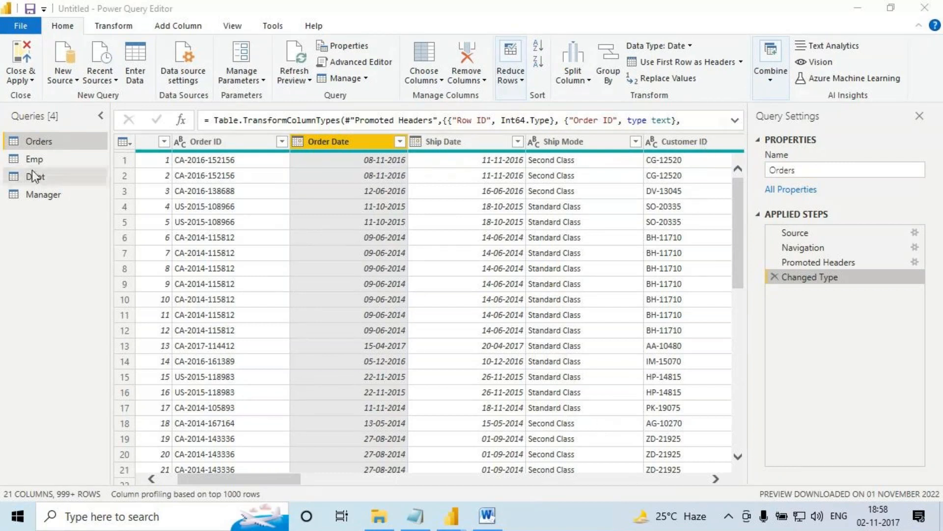
left_click(50, 159)
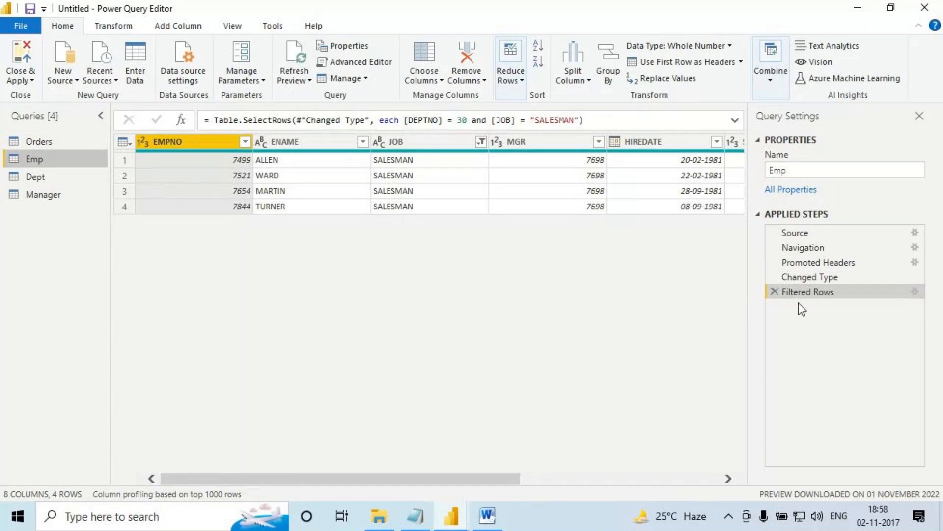
- Delete the Filtered Rows step from the Emp query and select its ENAME, JOB and MGR columns one after another
left_click(775, 292)
left_click(305, 142)
left_click(402, 142)
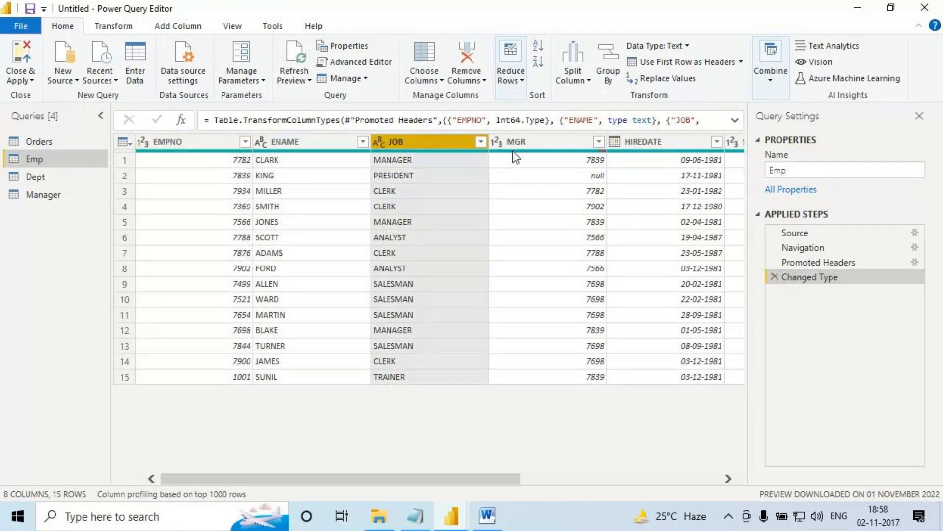
left_click(520, 147)
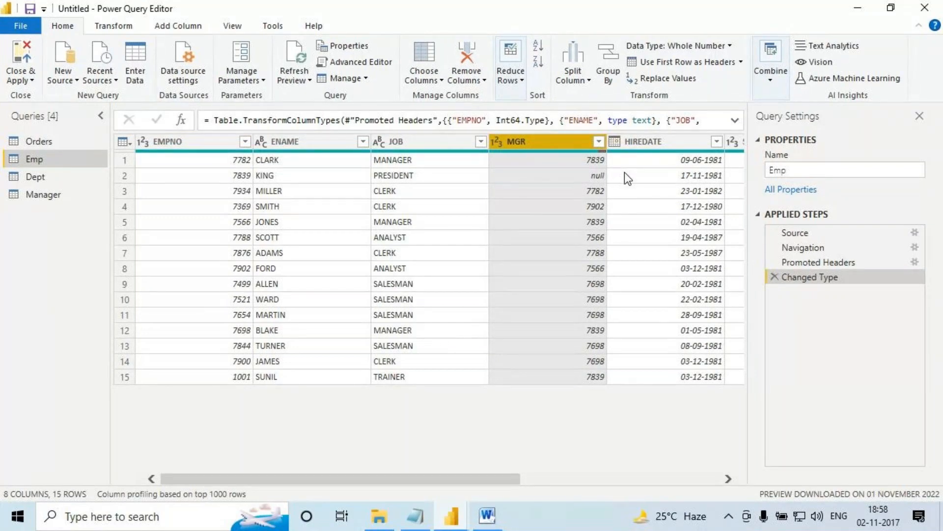
- Switch to the 6PM Oct - Power Query notes in Notepad and save the file
left_click(417, 513)
left_click(74, 285)
key("ctrl+s")
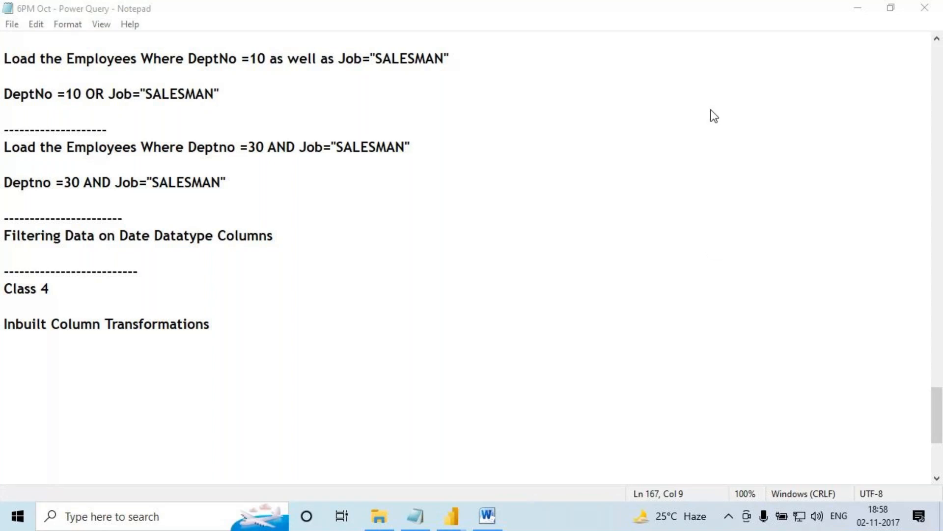
- Return to Power Query Editor, open the Orders query and select its Sales column
mouse_move(453, 525)
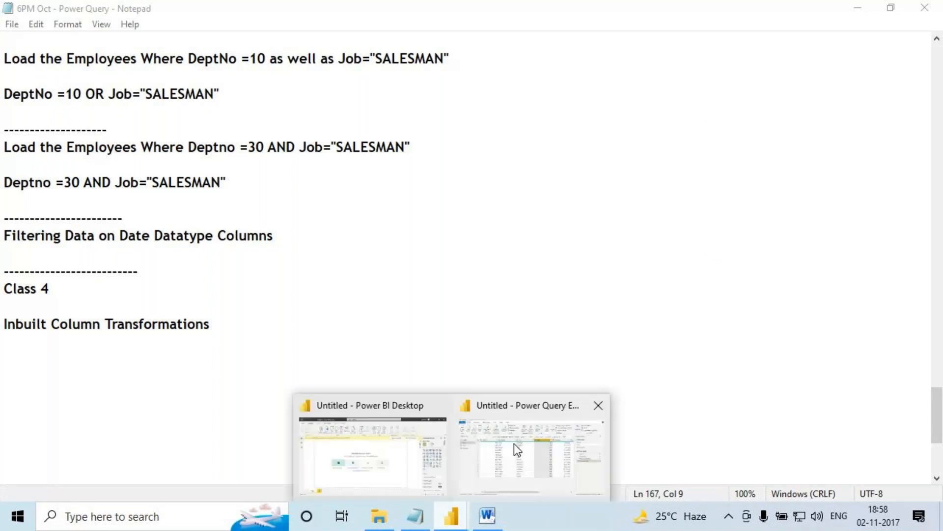
left_click(514, 443)
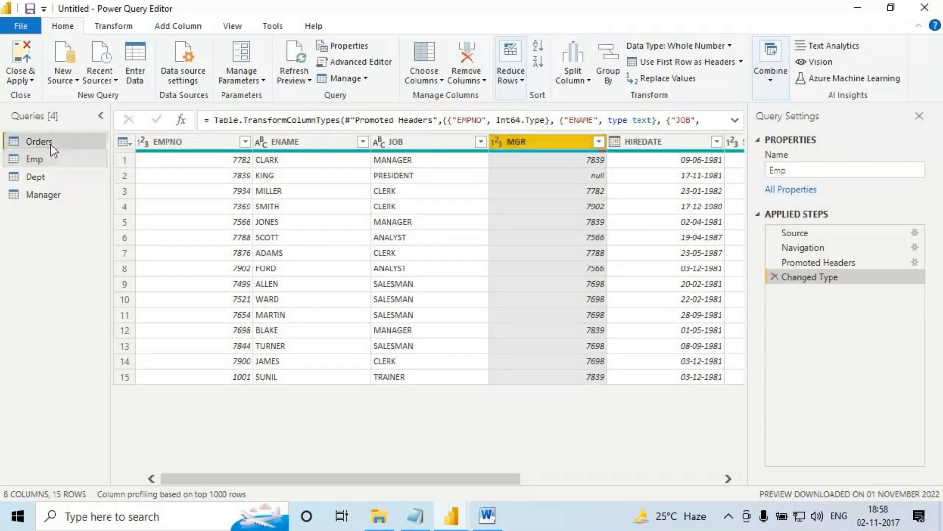
left_click(51, 143)
left_click_drag(257, 480, 685, 480)
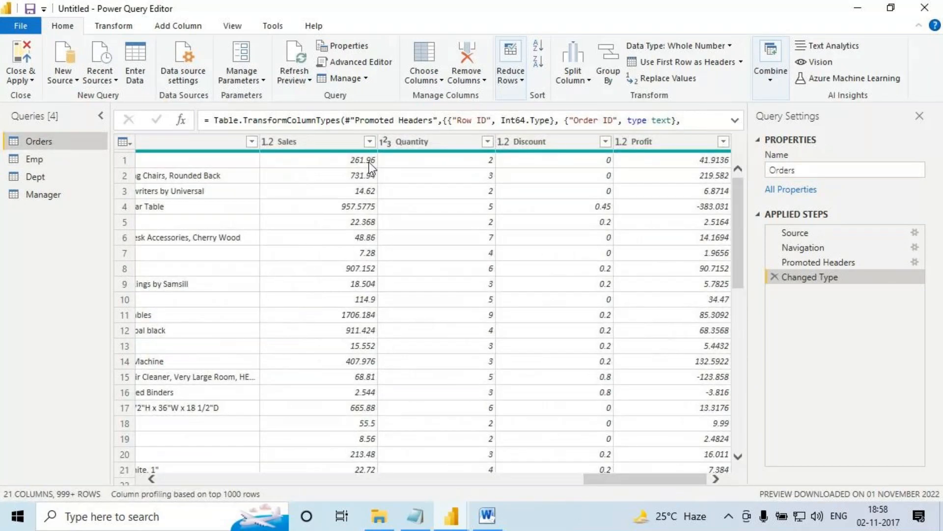
left_click(354, 142)
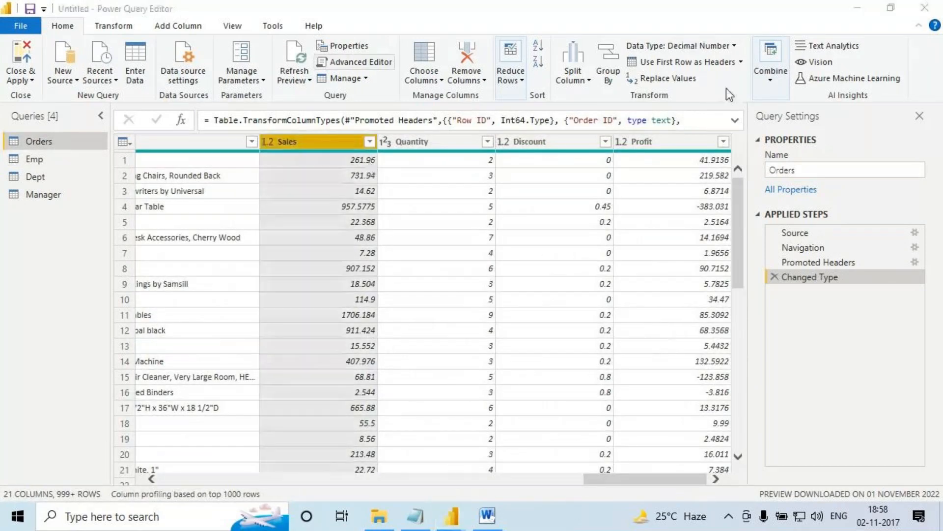
- Remove the empty values from the Sales column, and delete the filter step this adds
left_click(369, 142)
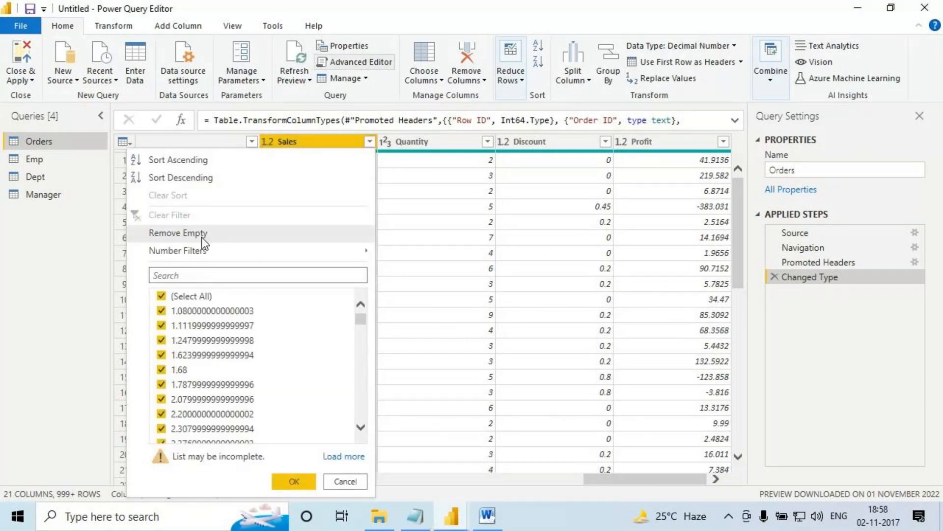
left_click(201, 237)
left_click(776, 292)
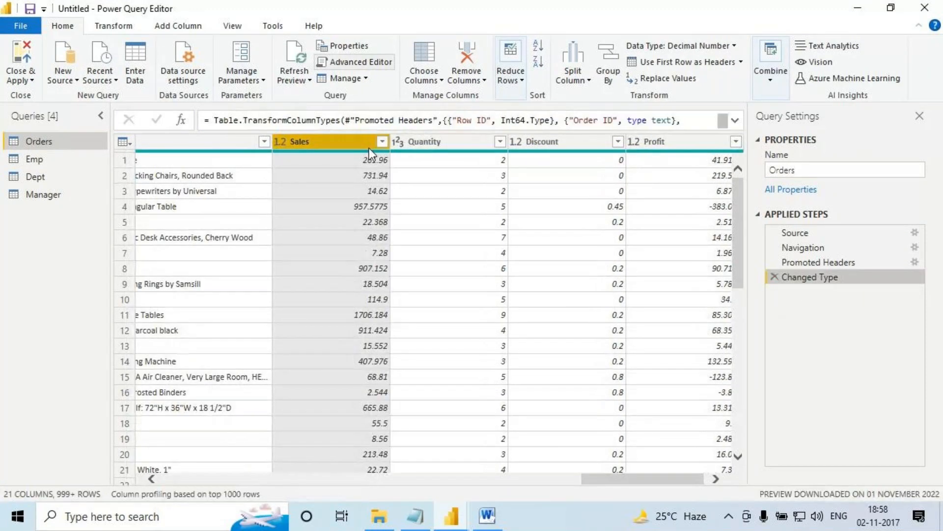
left_click(381, 142)
mouse_move(197, 250)
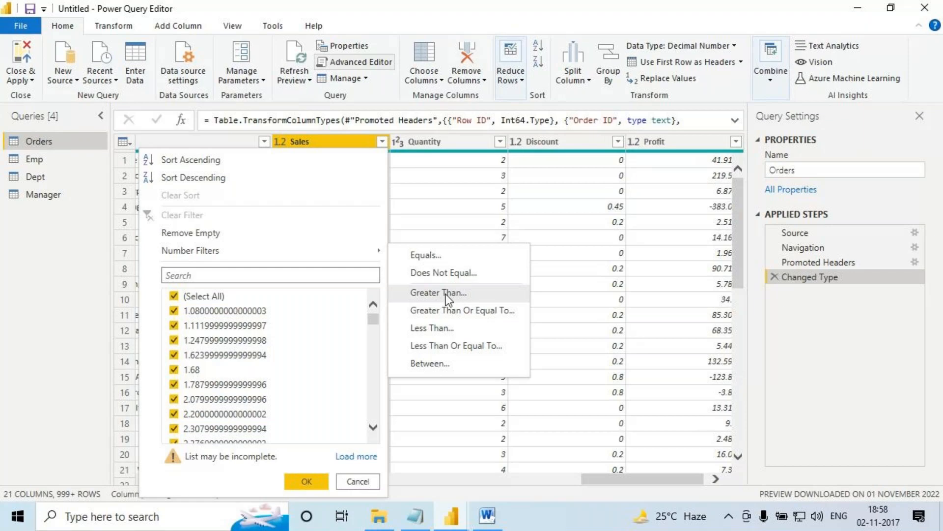
left_click(432, 261)
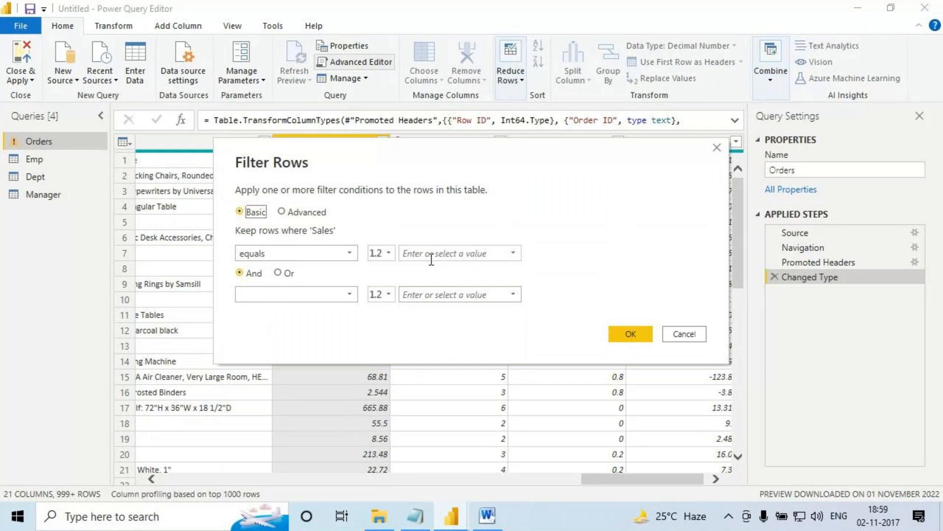
left_click(431, 258)
type("100")
key("BackSpace")
key("BackSpace")
key("BackSpace")
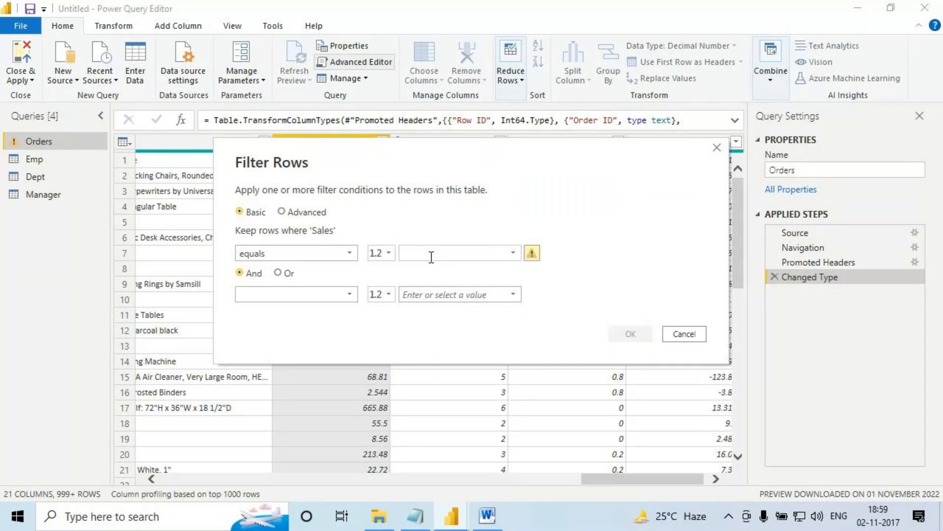
left_click(675, 335)
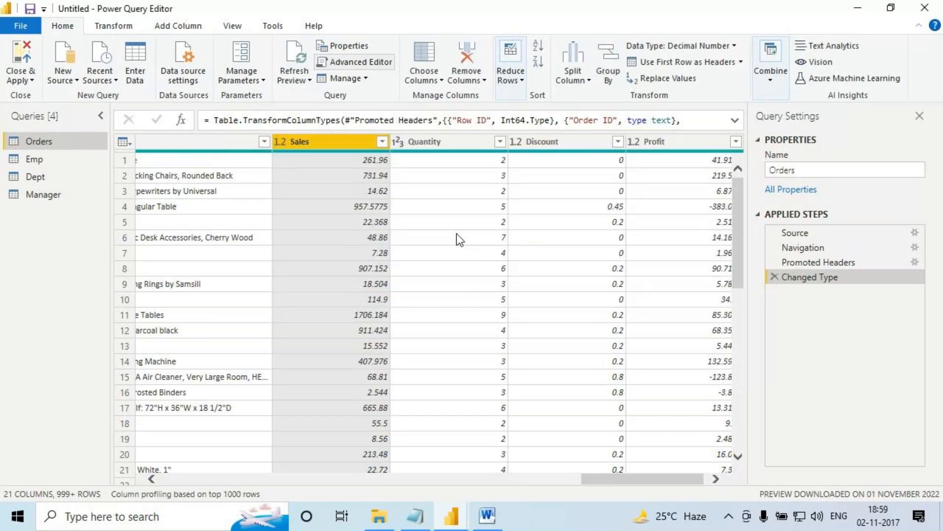
- Annotate the Sales column on screen with an arrow and the handwritten value 99.99, and clear the drawing
key("ctrl+2")
mouse_move(230, 160)
left_mouse_down()
mouse_move(278, 160)
mouse_move(267, 170)
mouse_move(307, 158)
mouse_move(308, 169)
mouse_move(322, 171)
left_mouse_up()
left_click(327, 166)
left_click_drag(335, 157, 341, 171)
mouse_move(355, 154)
left_mouse_down()
mouse_move(347, 157)
mouse_move(356, 170)
left_mouse_up()
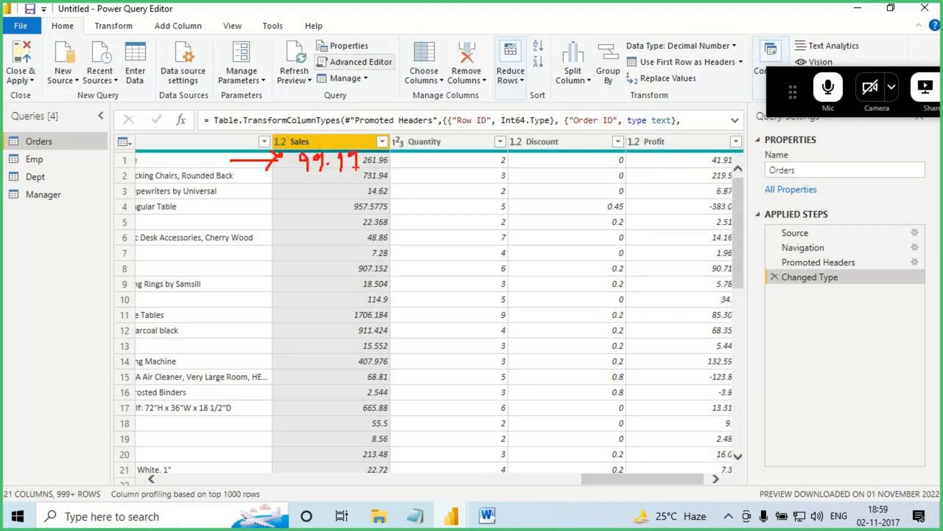
key("Escape")
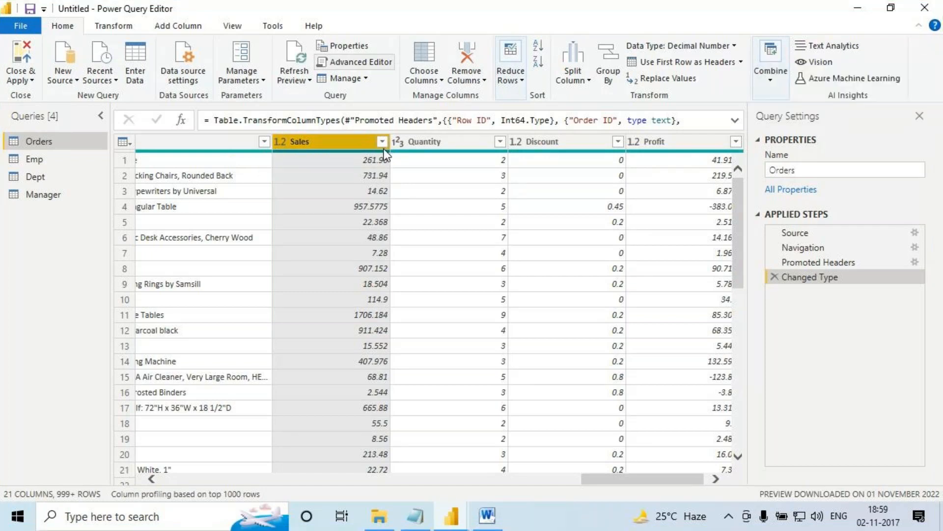
- Filter the Orders query to keep only rows where Sales equals 99.99
left_click(381, 142)
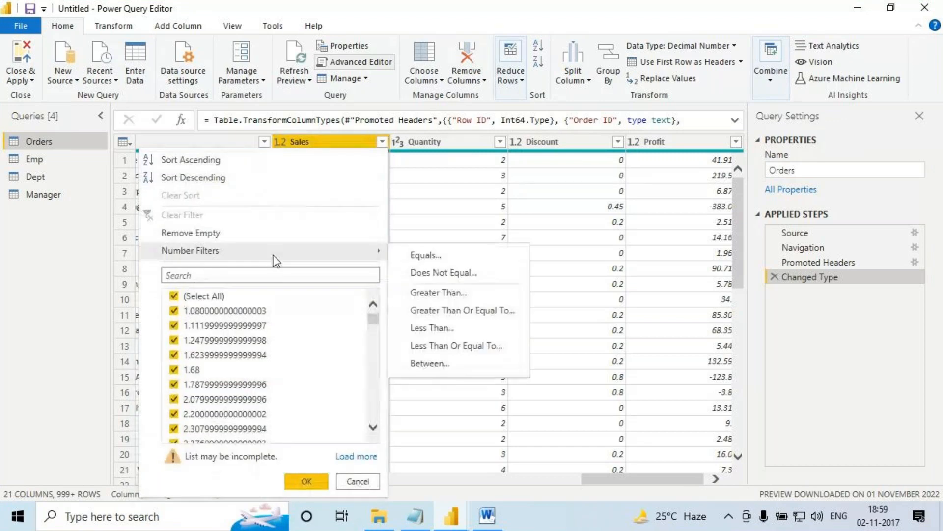
left_click(423, 254)
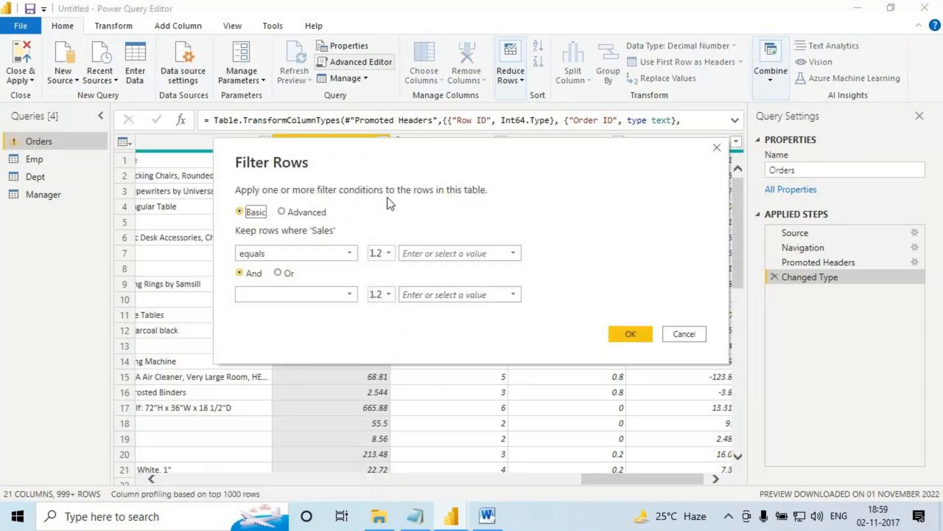
left_click(430, 253)
type("99.99")
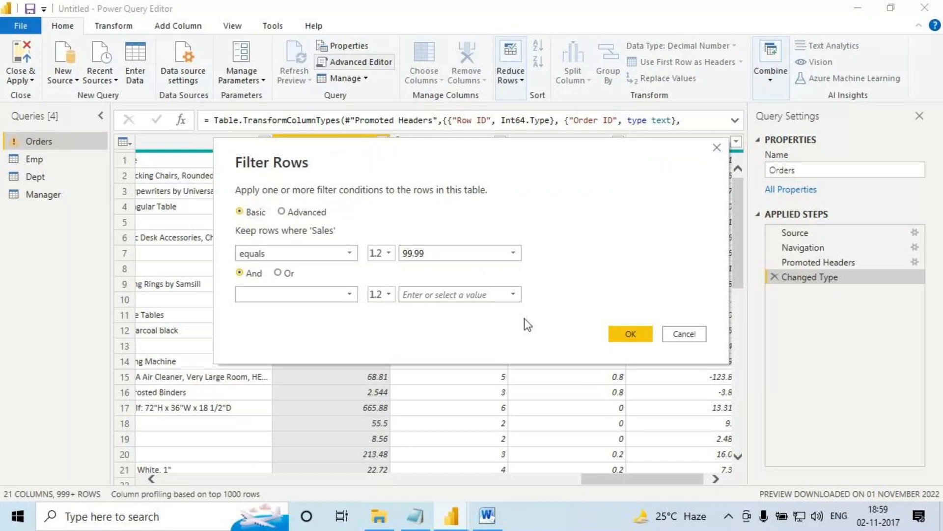
key("Return")
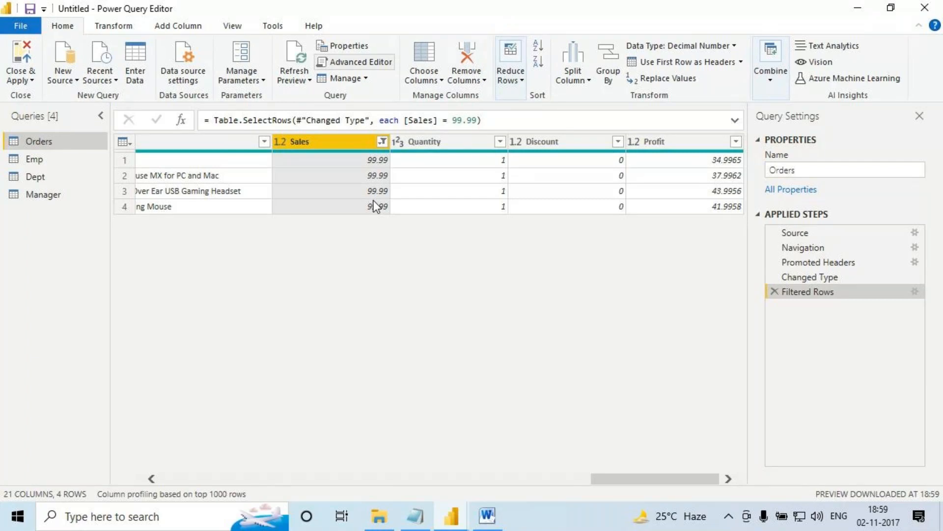
- Review the comparison operators available for the Sales filter, cancel the edit, and delete the Filtered Rows step from Orders
left_click(915, 293)
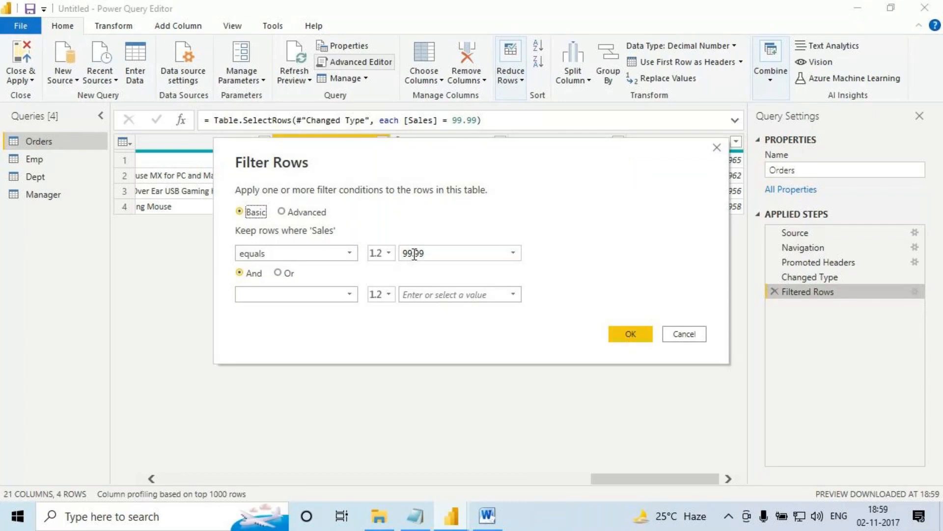
left_click(317, 255)
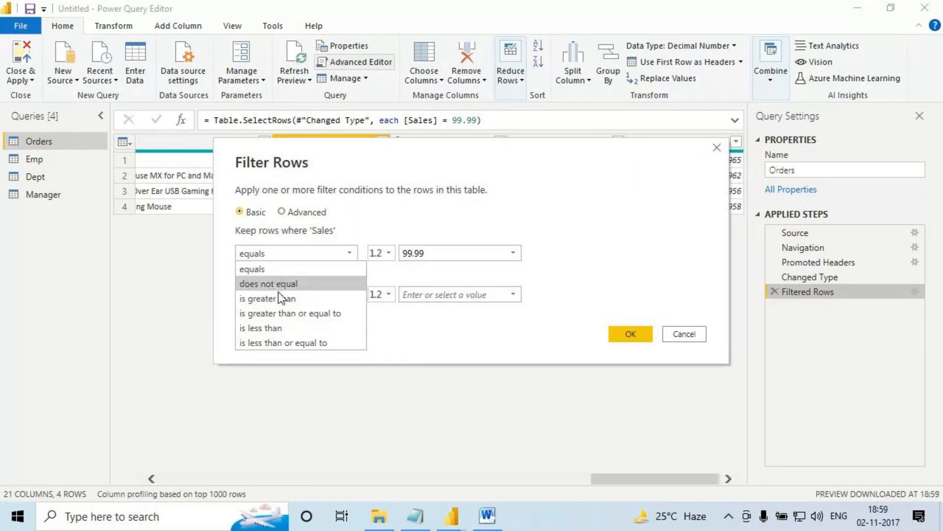
left_click(680, 335)
left_click(685, 334)
left_click(775, 292)
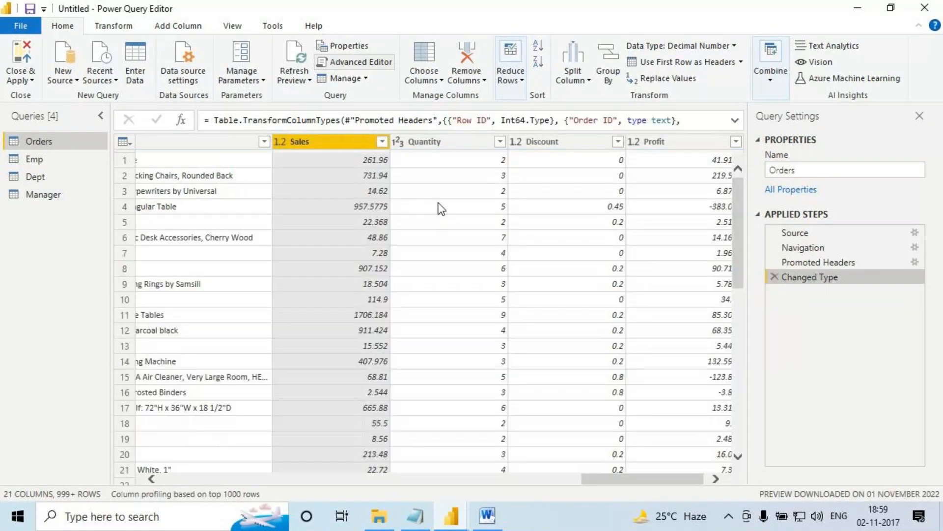
left_click(381, 141)
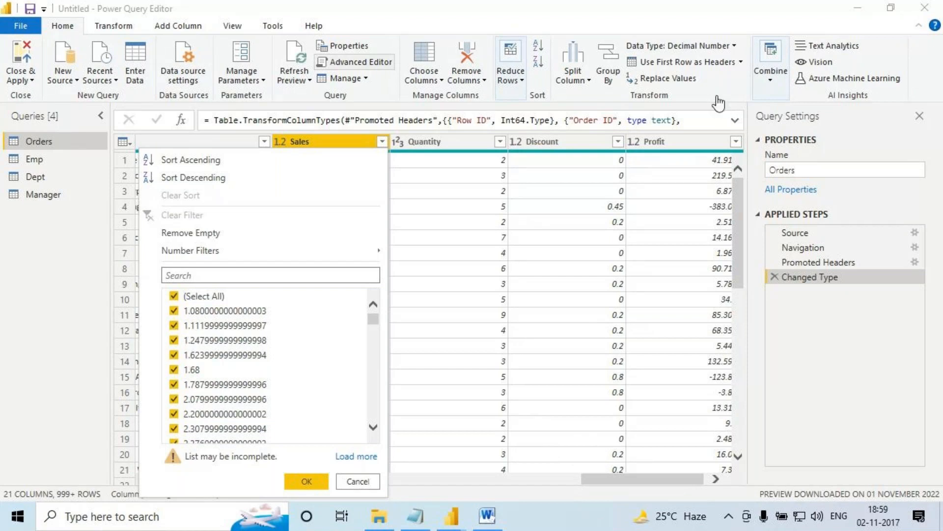
left_click(32, 160)
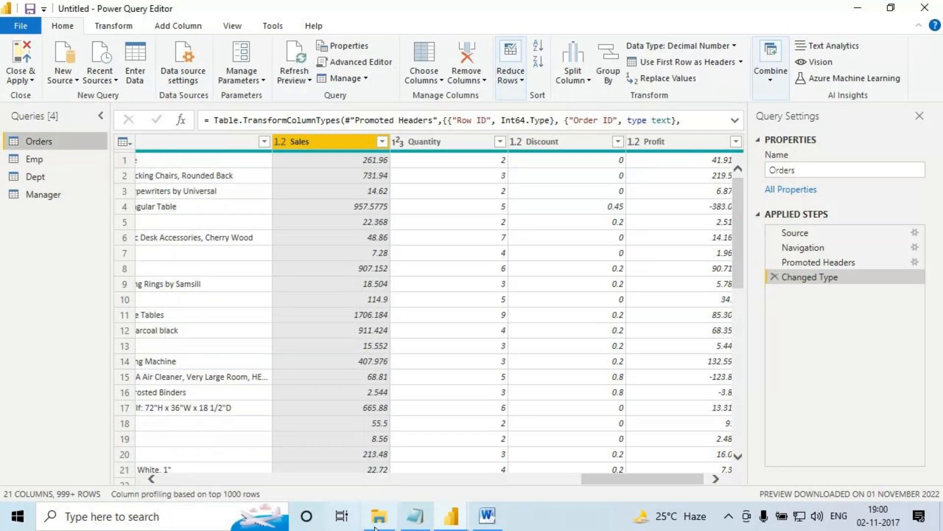
- Switch to File Explorer and open the Row Transformation workbook from the Power Query folder inside Power BI Material on drive D
left_click(379, 515)
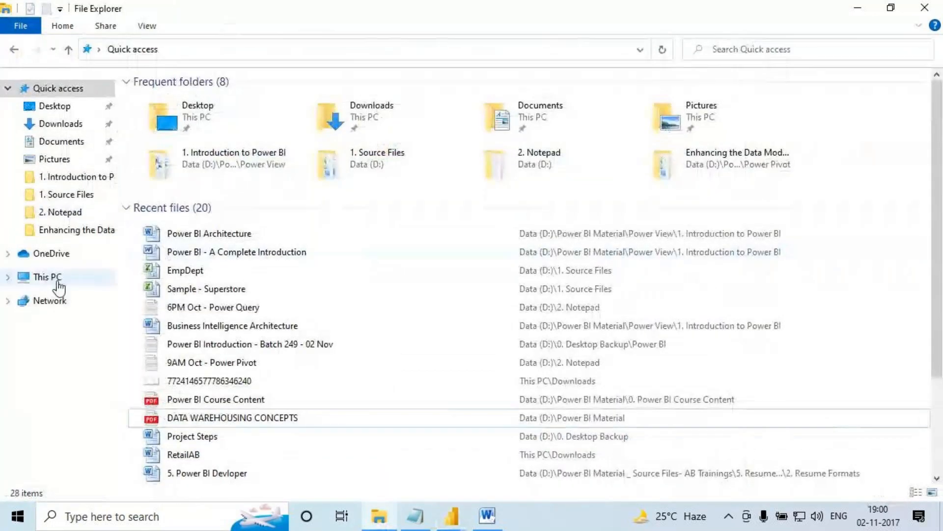
left_click(57, 281)
double_click(379, 221)
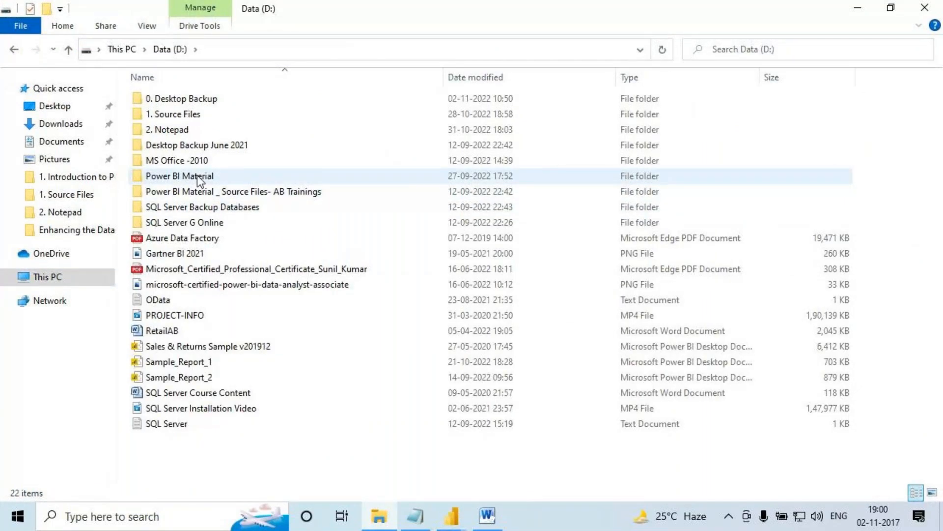
double_click(187, 176)
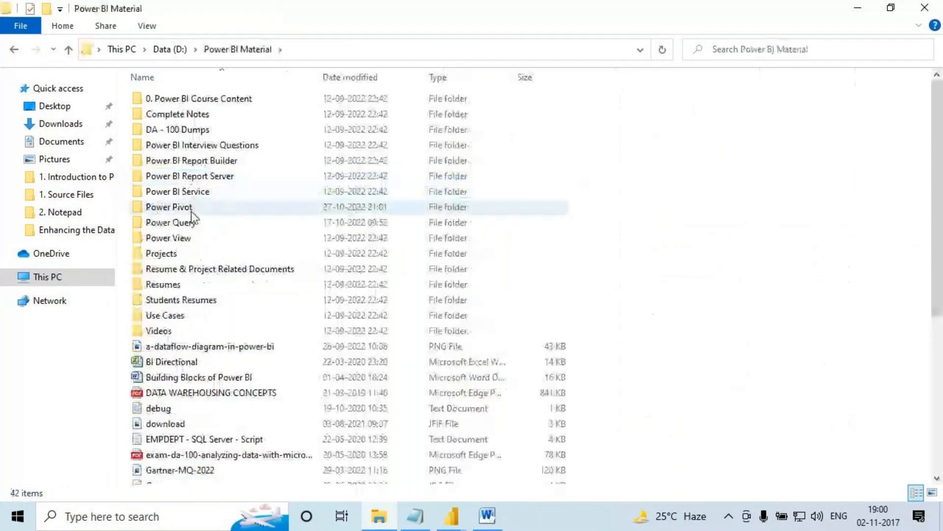
double_click(189, 221)
double_click(215, 113)
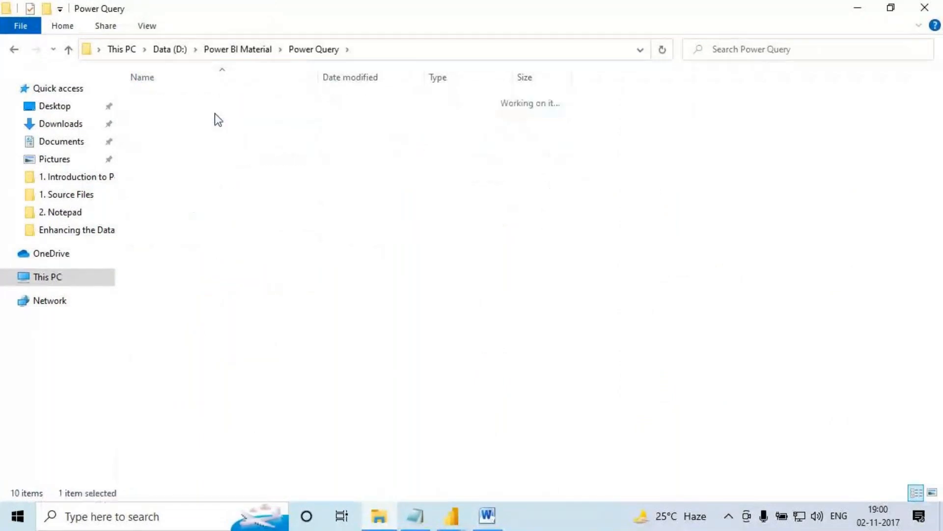
double_click(181, 146)
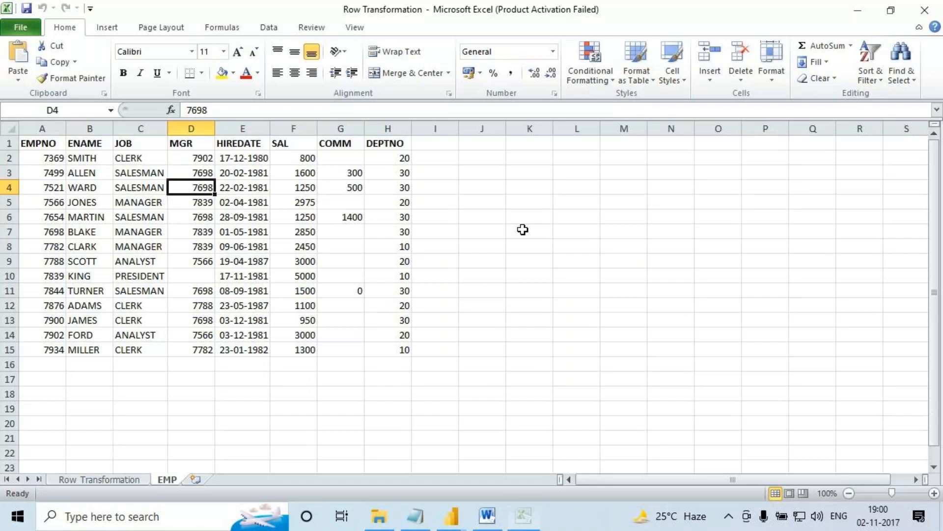
- Examine the Row Transformation sheet's invoice data, highlighting its duplicate rows and the #N/A and blank rows, and return to Power Query Editor
left_click(86, 483)
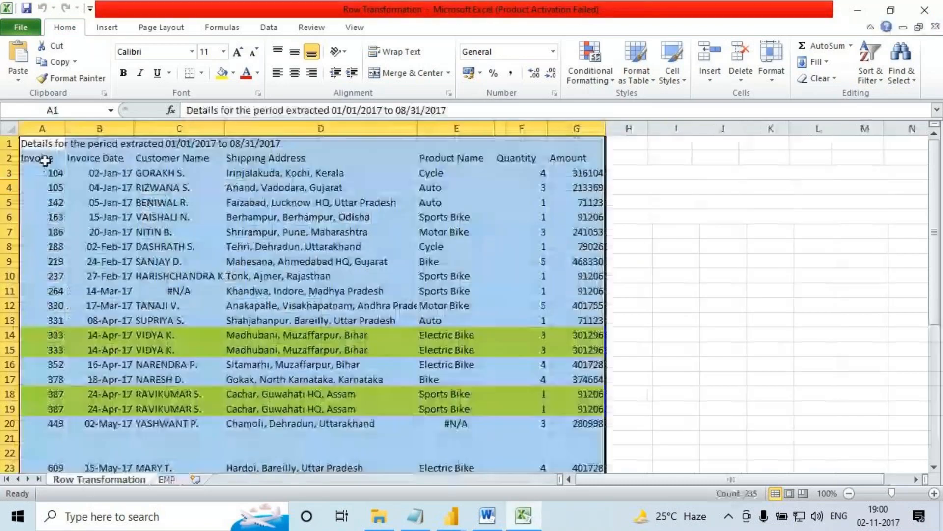
left_click_drag(45, 157, 617, 395)
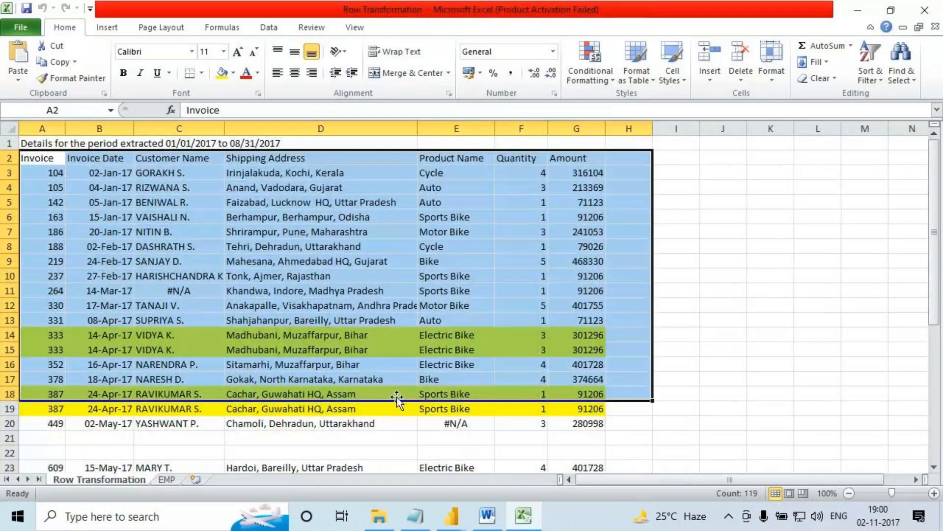
left_click_drag(44, 336, 580, 350)
scroll(97, 335, "down", 3)
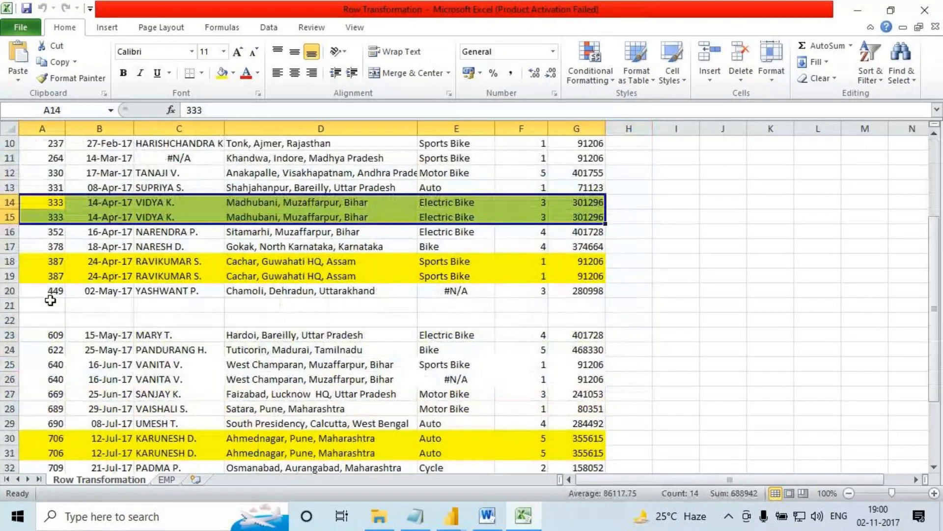
left_click_drag(484, 291, 519, 478)
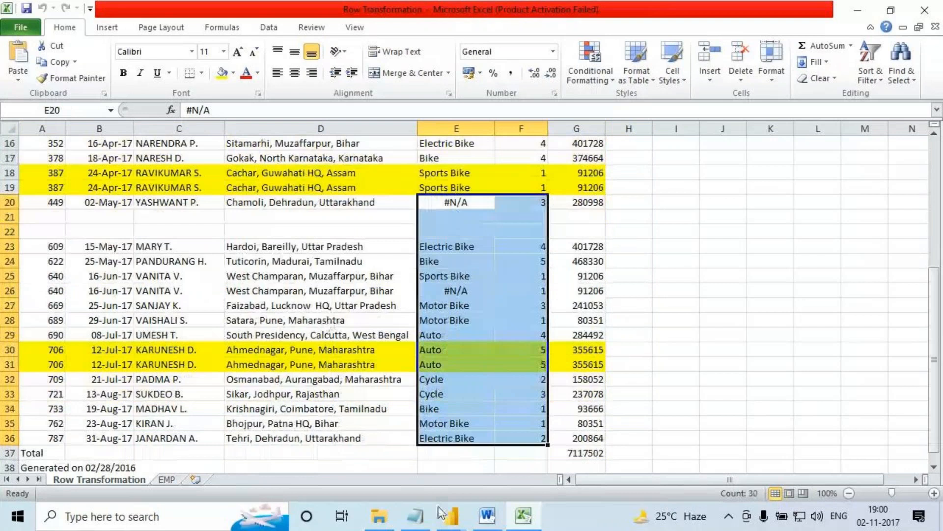
mouse_move(467, 519)
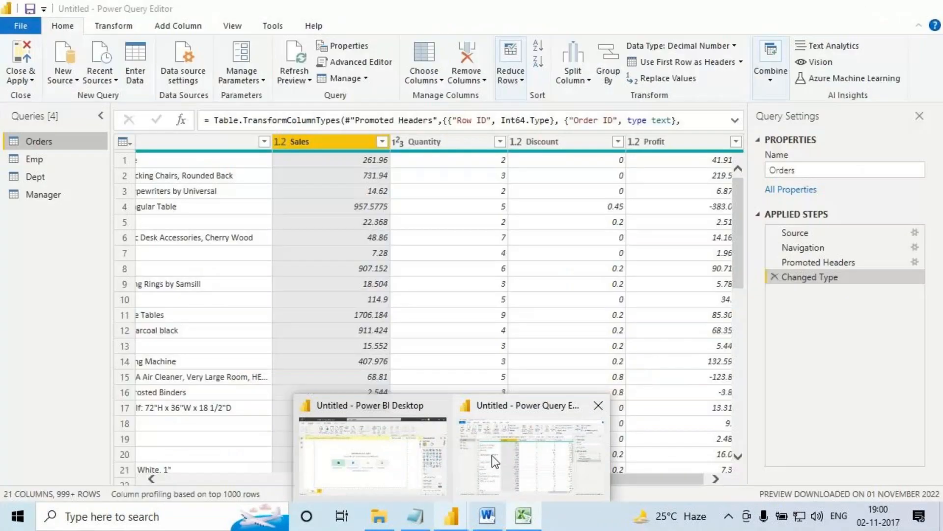
left_click(491, 455)
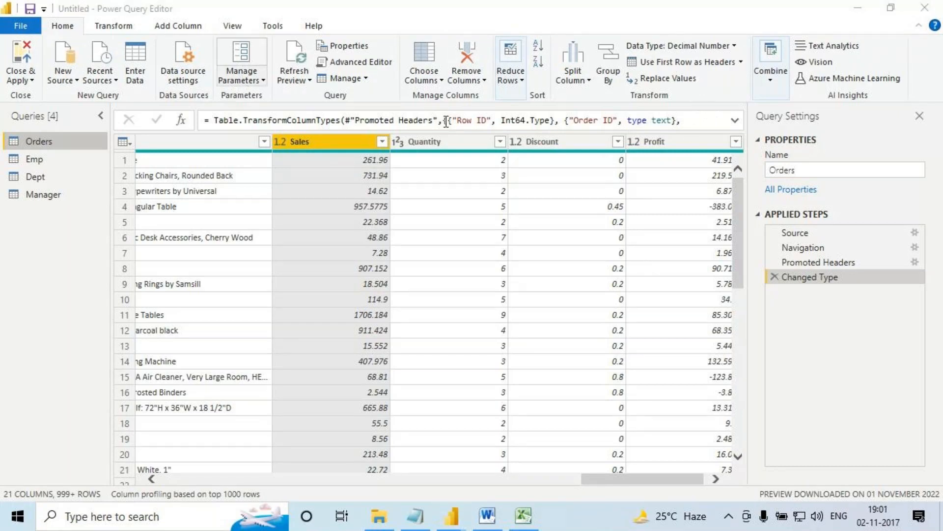
- Trim the Sales column in the Orders query as text, and delete the Trimmed Text step
left_click(216, 155)
left_click(317, 161)
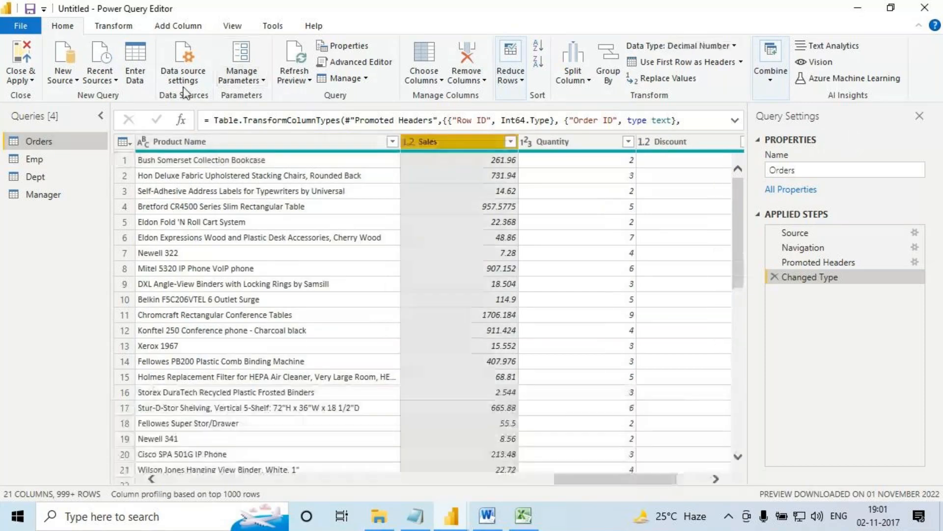
left_click(125, 25)
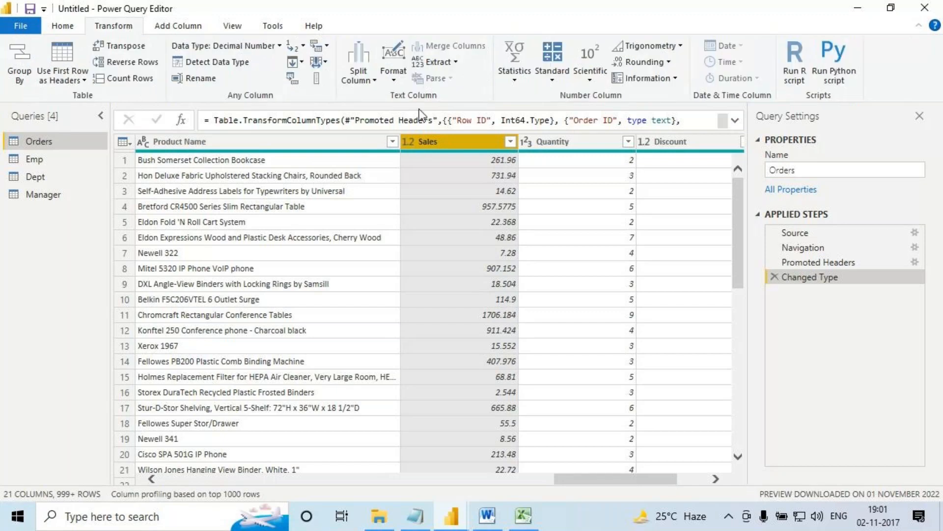
left_click(393, 78)
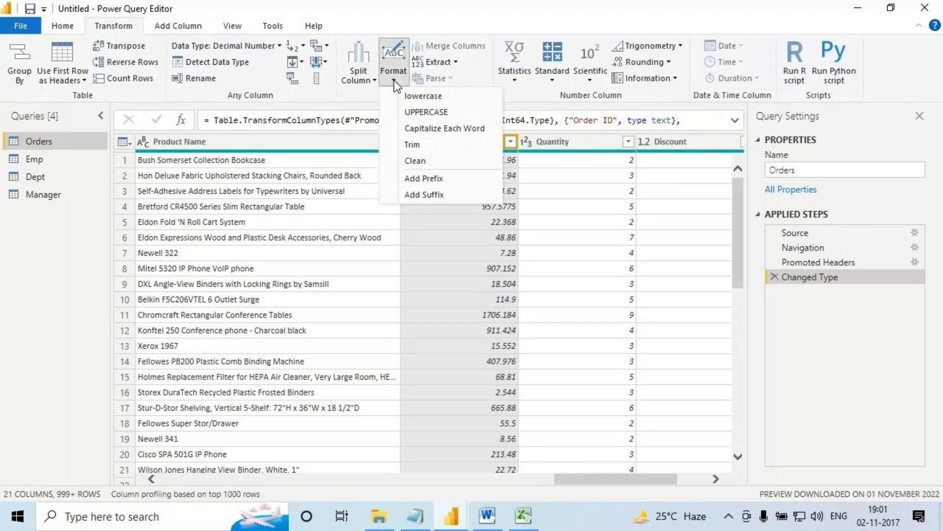
left_click(415, 148)
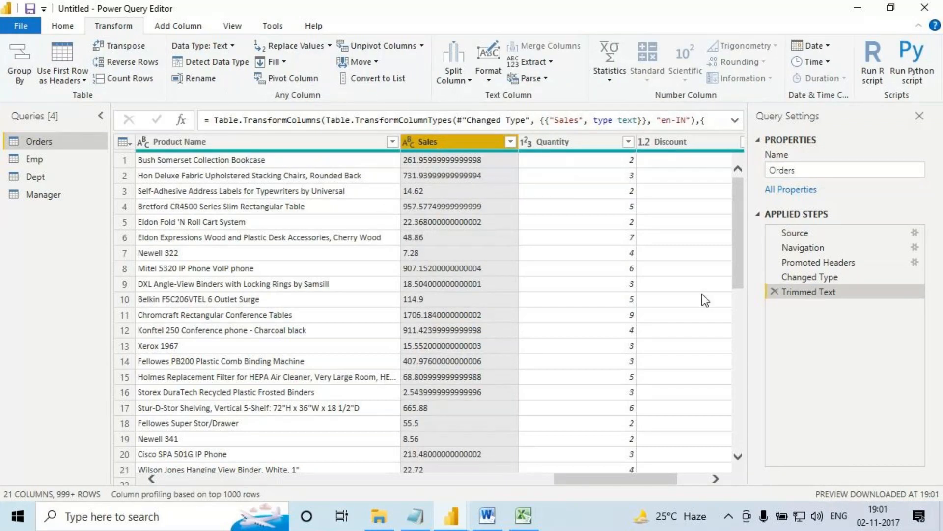
left_click(775, 292)
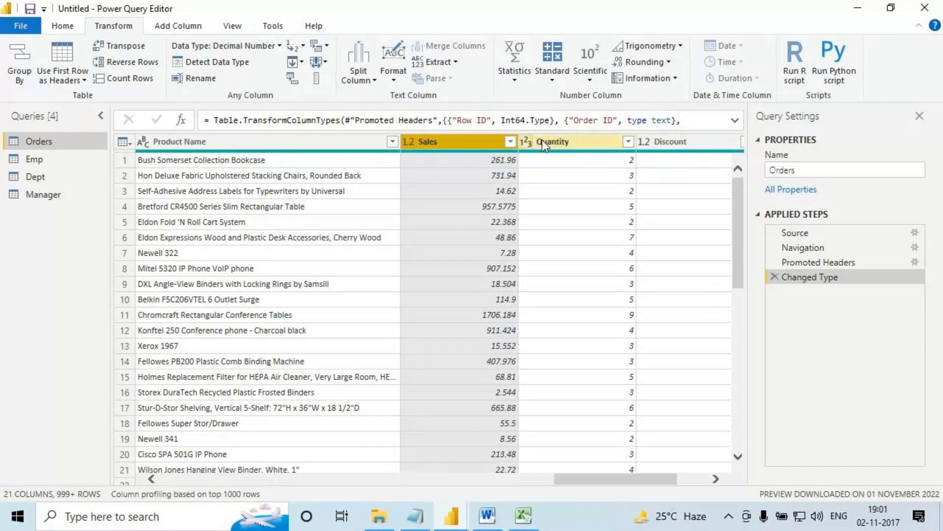
- Round the Sales column to 2 decimal places, delete the Rounded Off step, and review the other rounding options
right_click(424, 146)
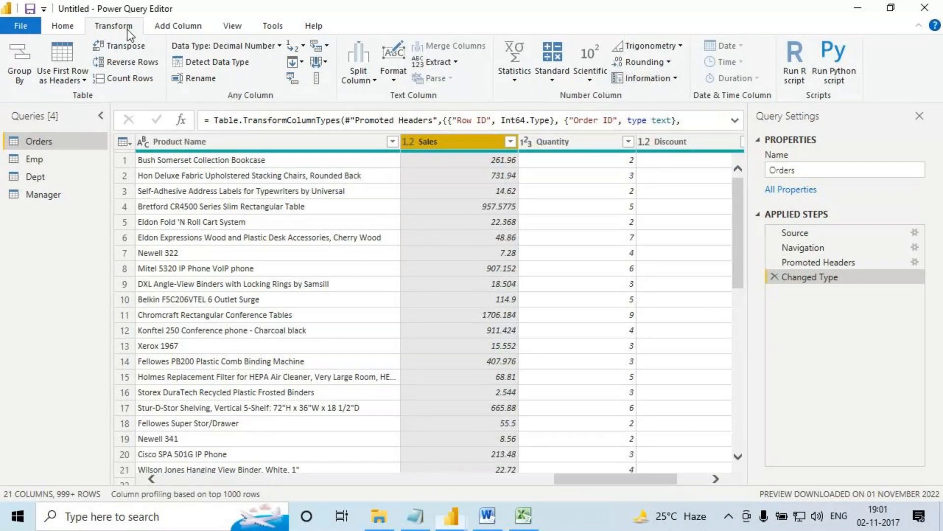
left_click(668, 64)
left_click(651, 112)
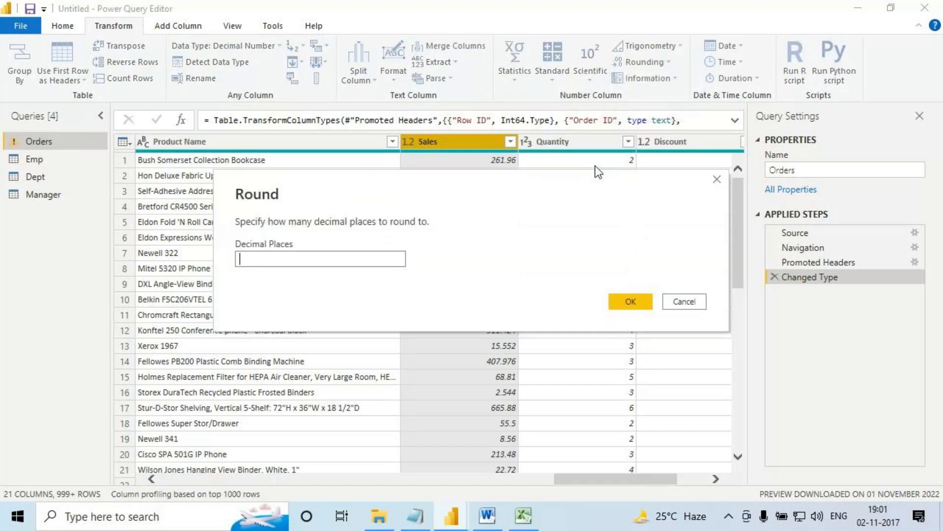
type("2")
left_click(638, 307)
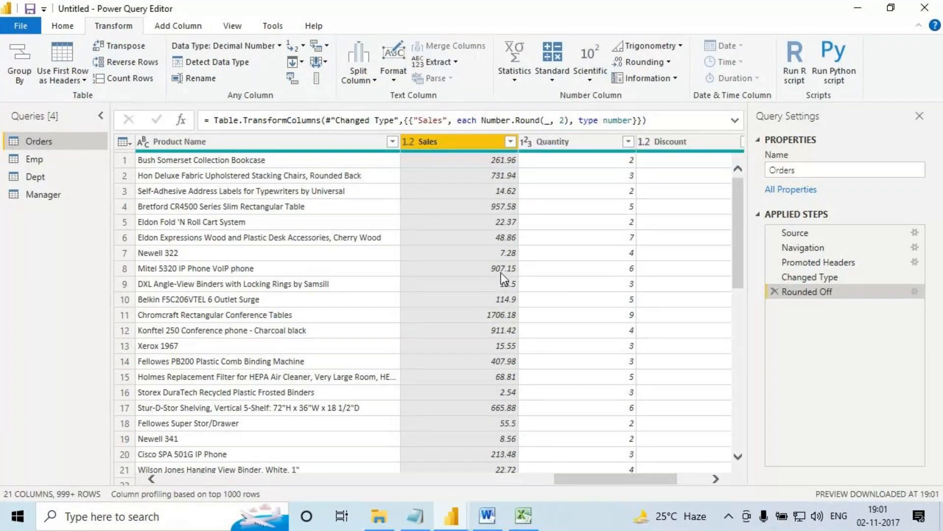
scroll(500, 272, "down", 10)
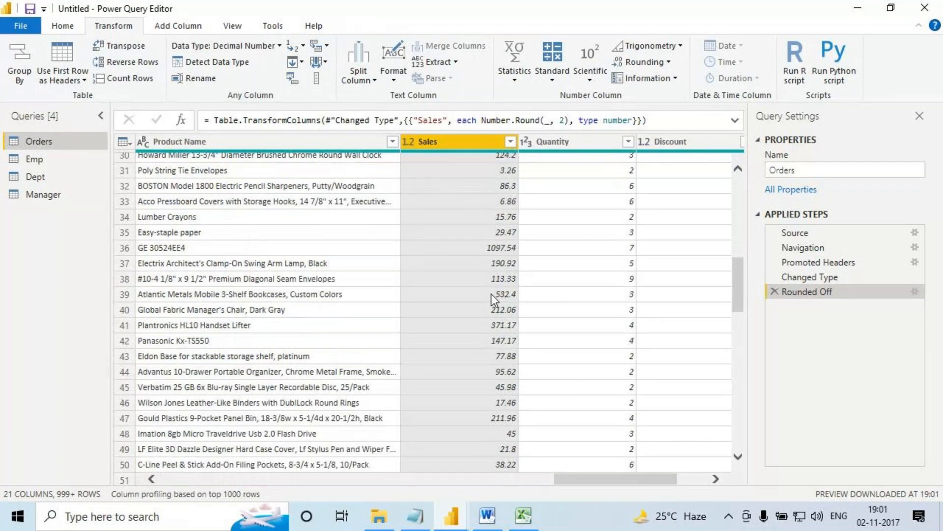
left_click(775, 291)
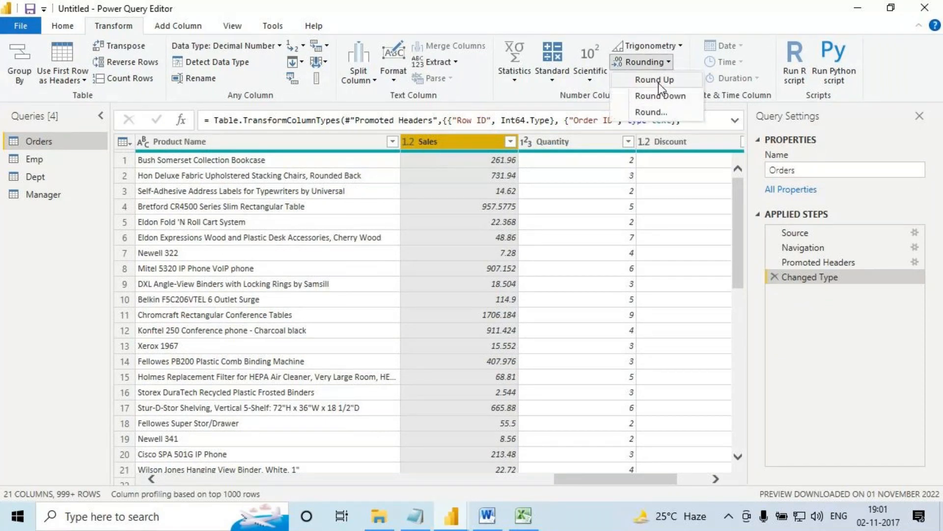
left_click(593, 117)
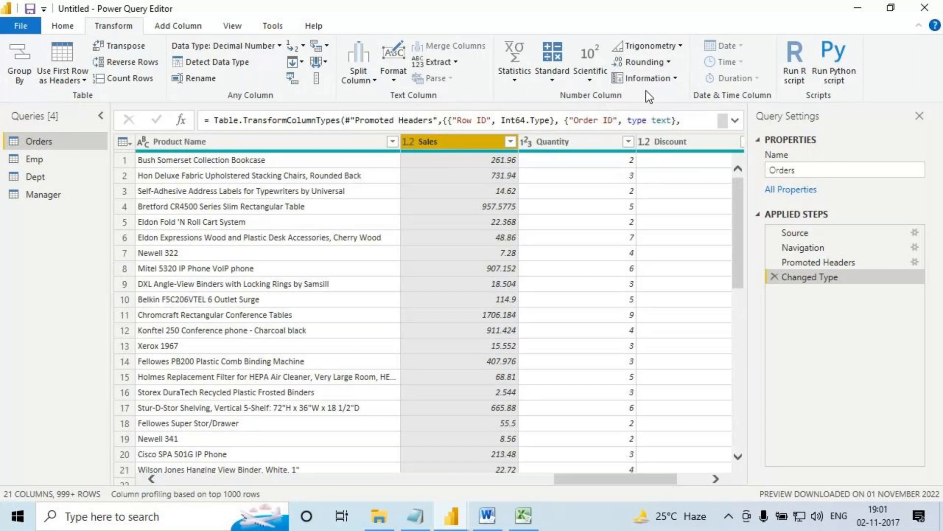
left_click(379, 8)
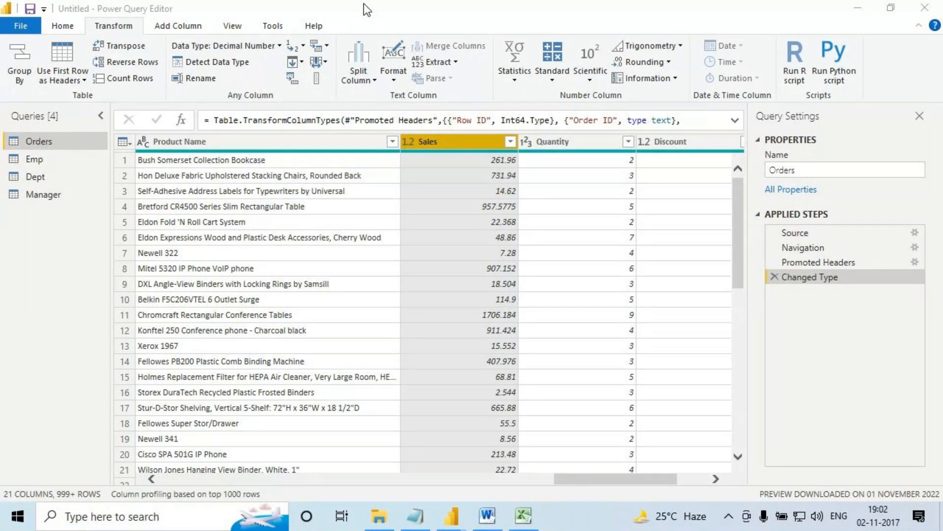
- Look over the Product Name column and the Emp query, return to Orders, and show the commands for adding columns
left_click(241, 143)
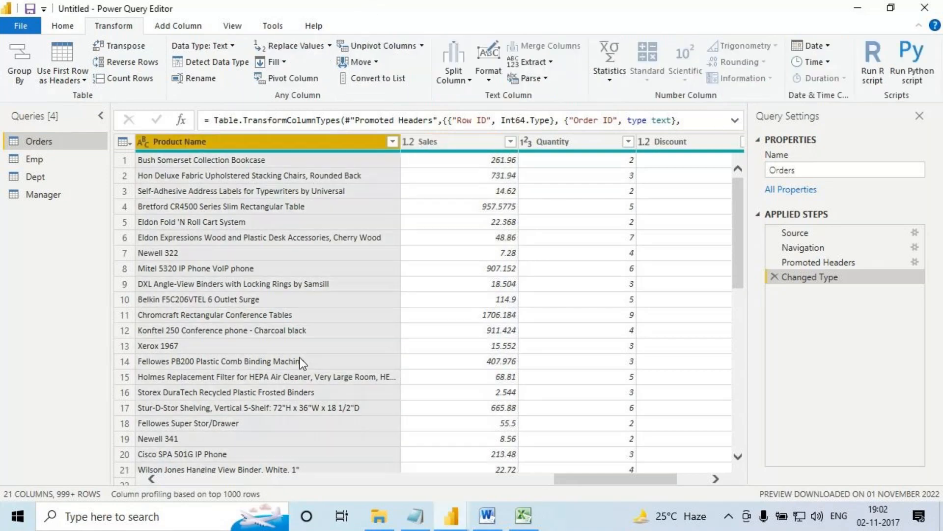
left_click(76, 20)
left_click(54, 155)
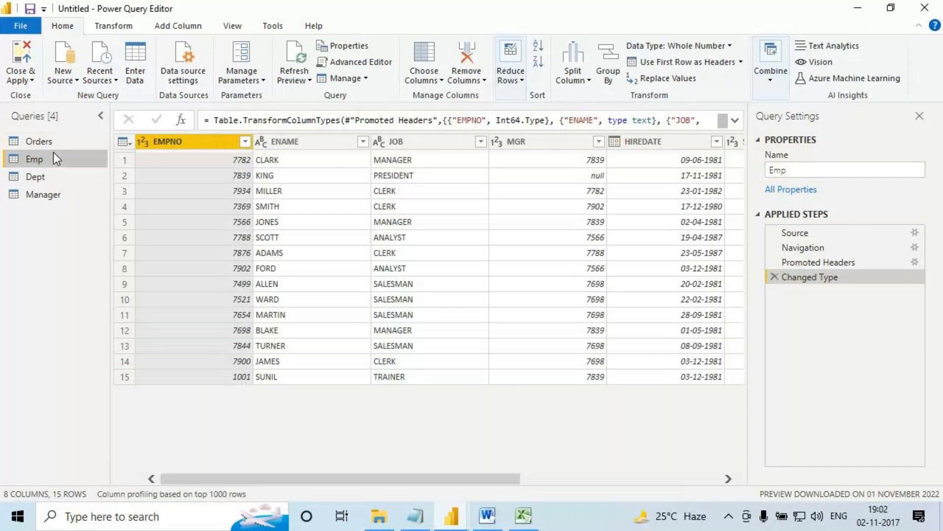
left_click(69, 144)
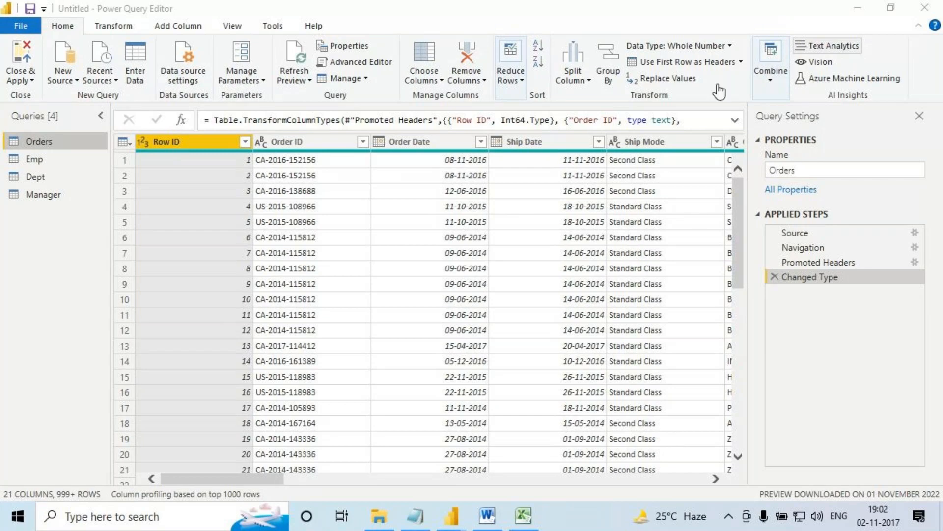
mouse_move(646, 156)
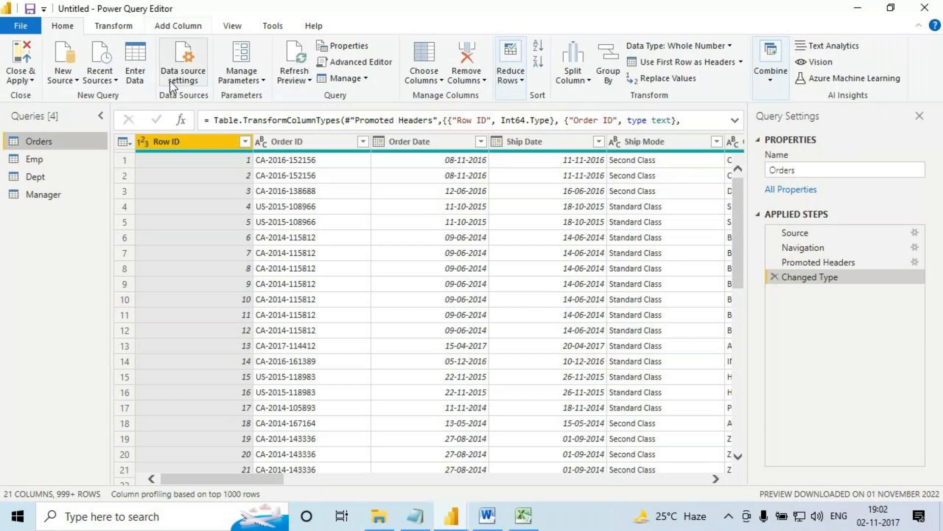
left_click(183, 25)
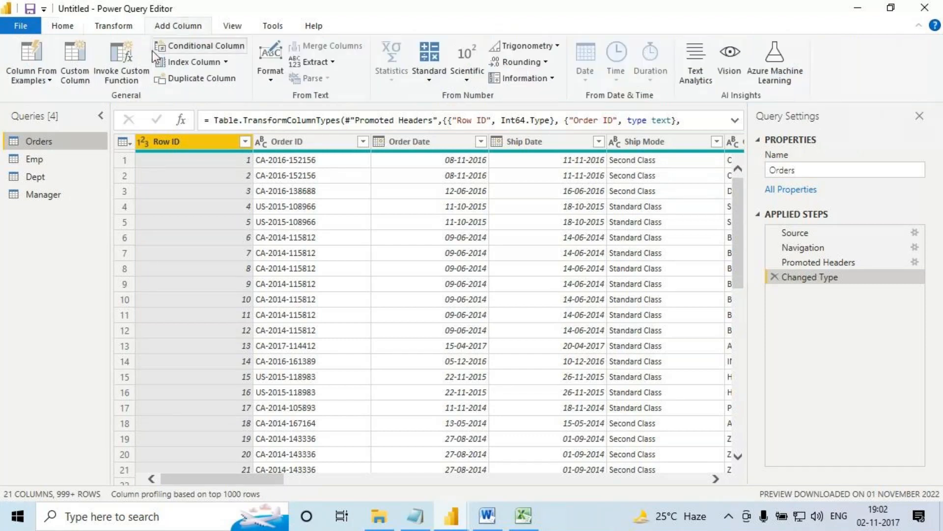